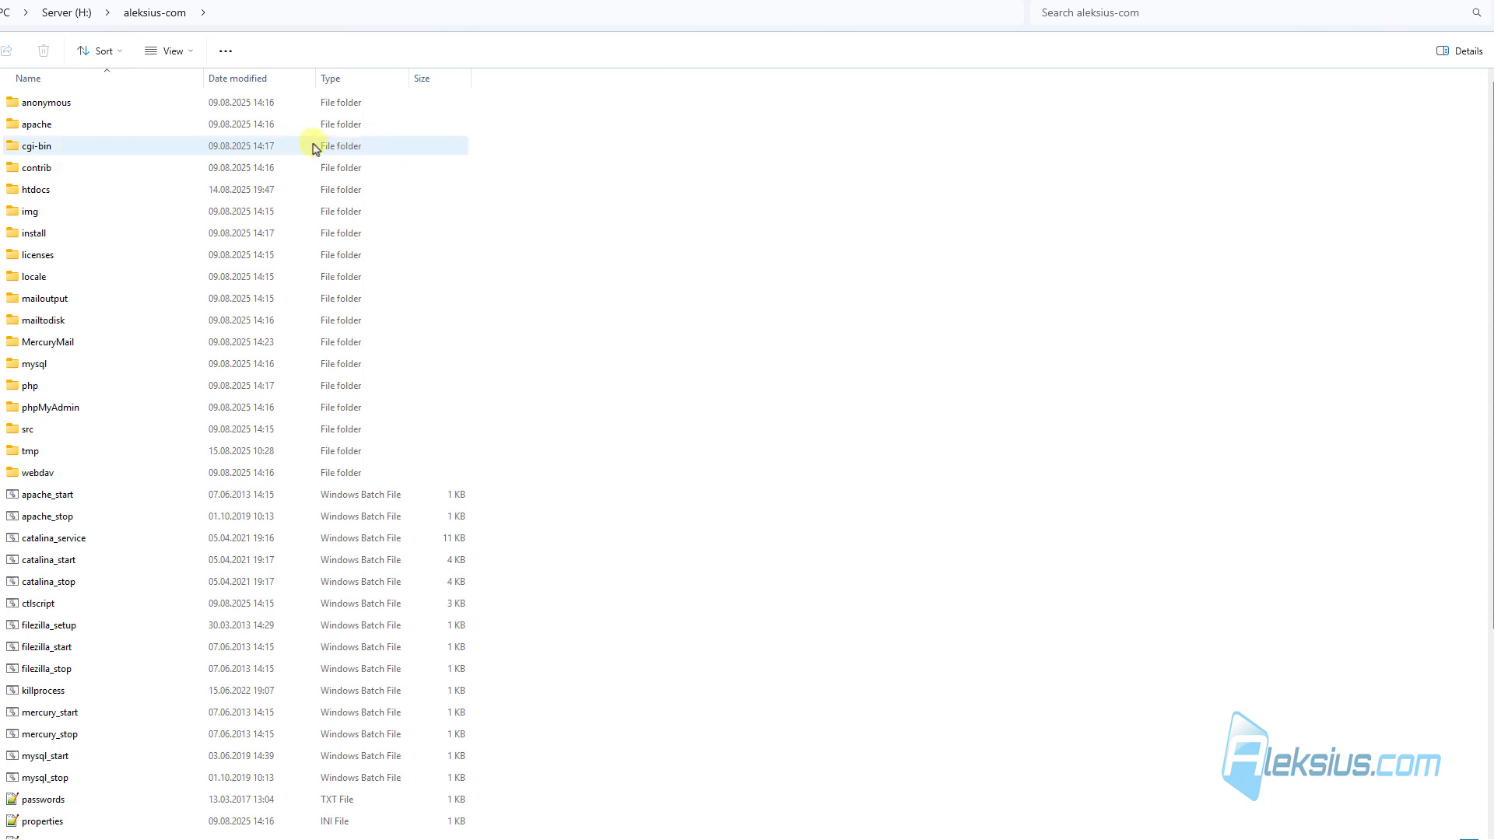
Step: Launch the xampp-control application from the aleksius-com folder
{"action": "scroll", "coordinate": [394, 396], "scroll_direction": "down", "scroll_amount": 4}
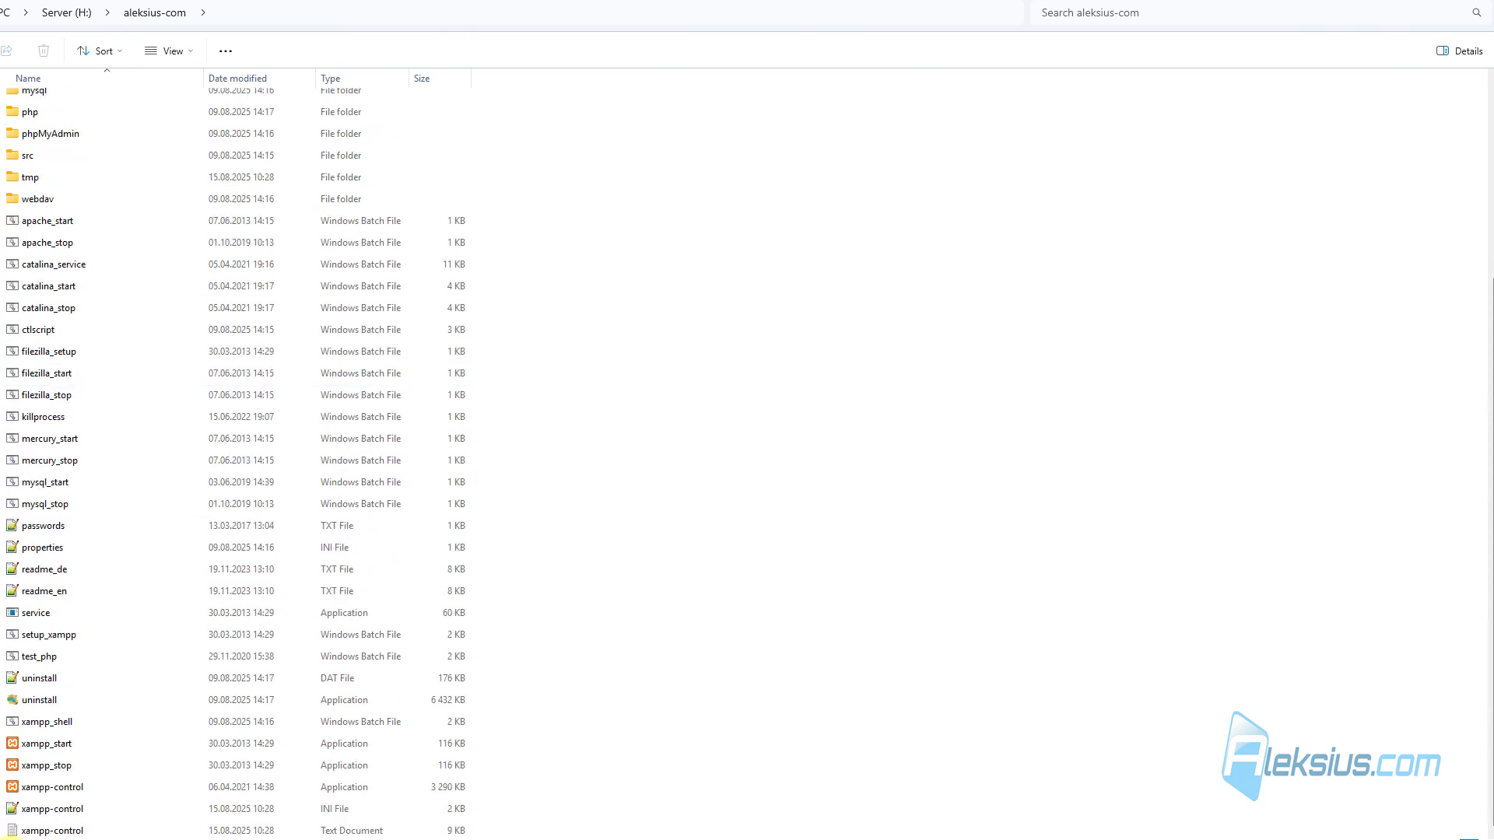
{"action": "left_click", "coordinate": [73, 797]}
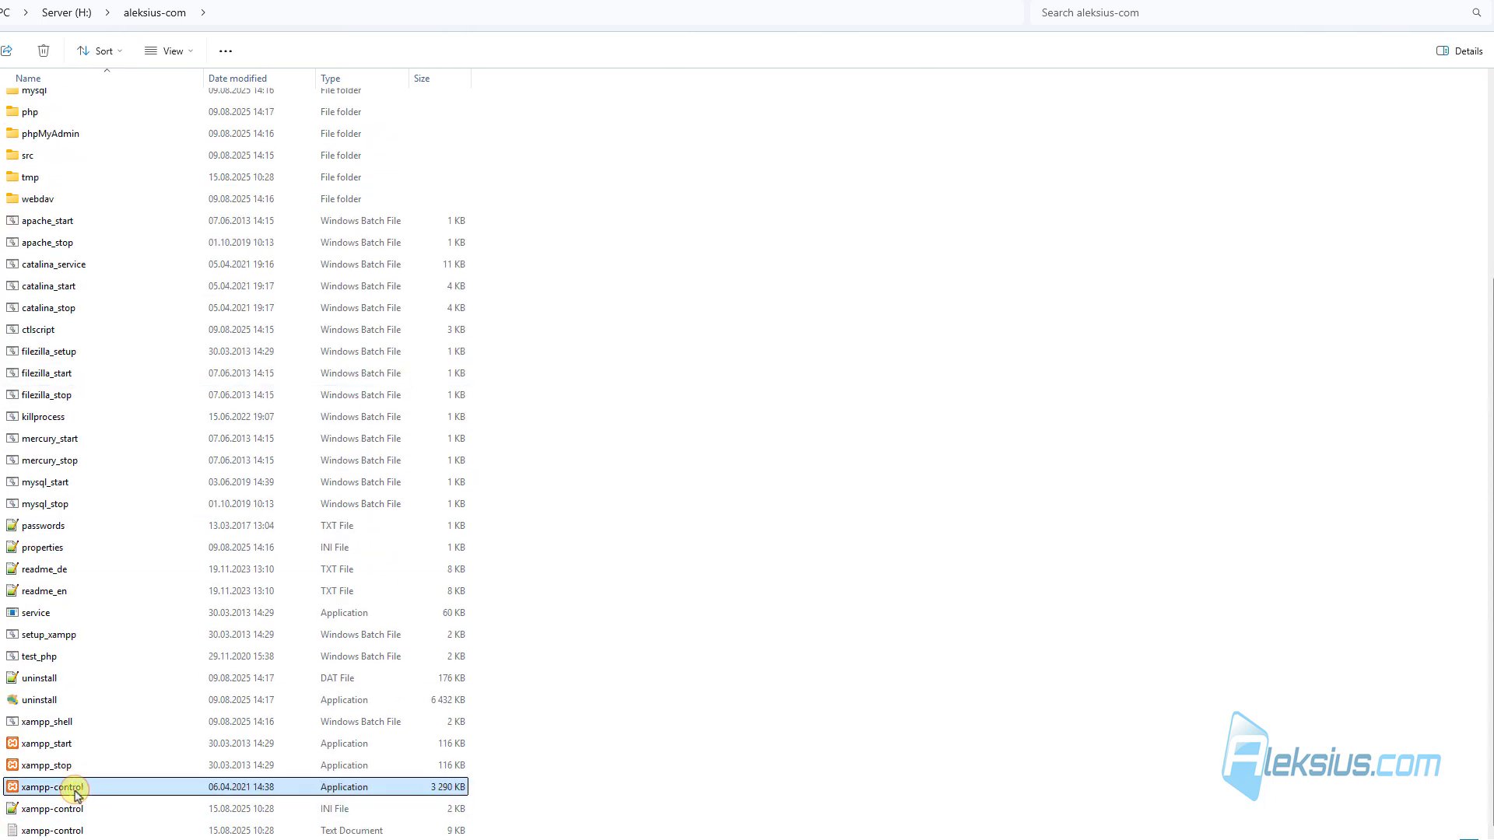
{"action": "right_click", "coordinate": [73, 793]}
{"action": "left_click", "coordinate": [212, 587]}
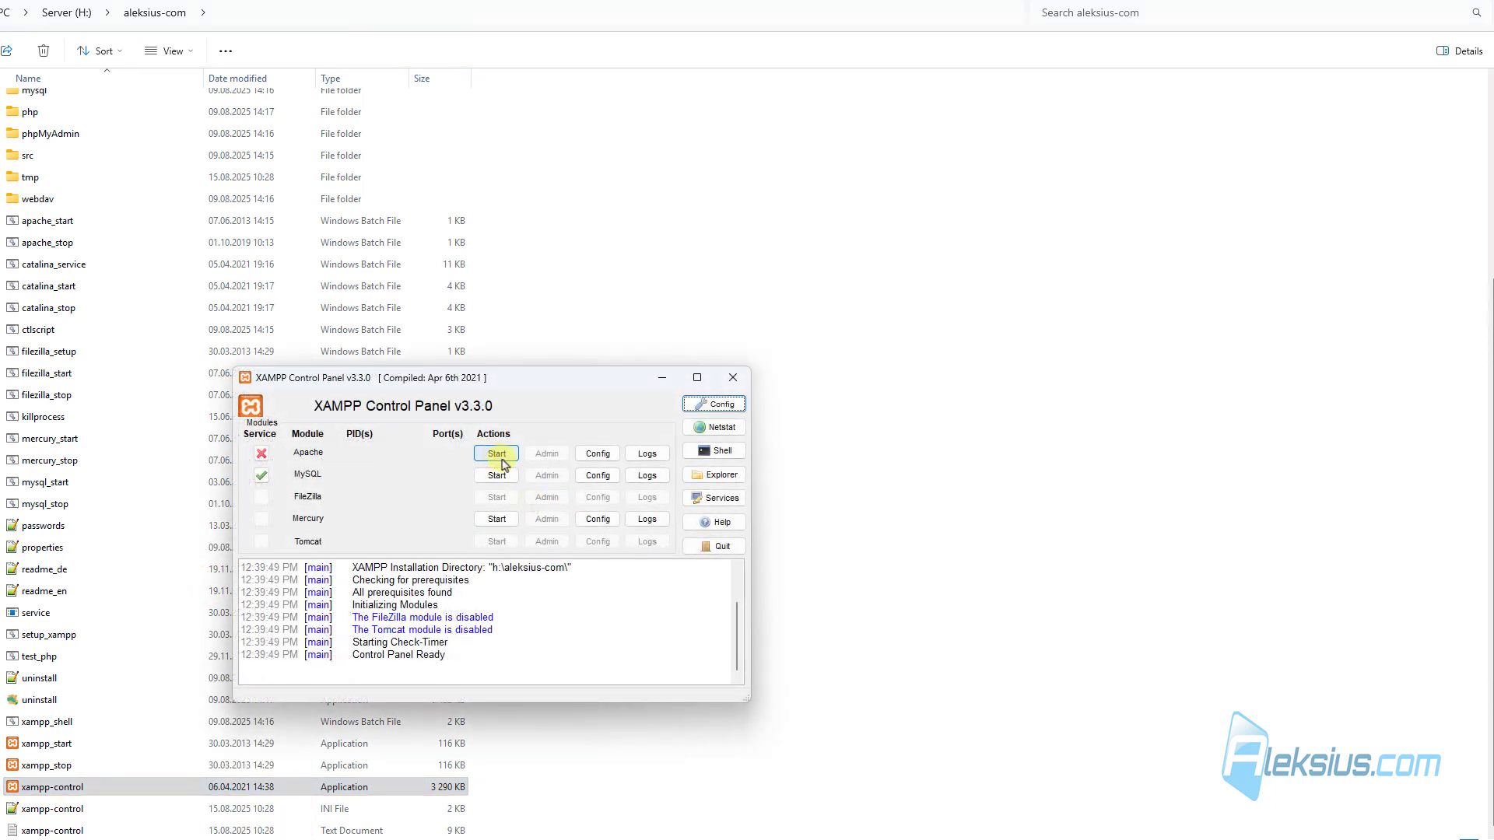
Step: Start the Apache, MySQL and Mercury modules, and minimize the XAMPP Control Panel
{"action": "left_click", "coordinate": [502, 462]}
{"action": "left_click", "coordinate": [502, 479]}
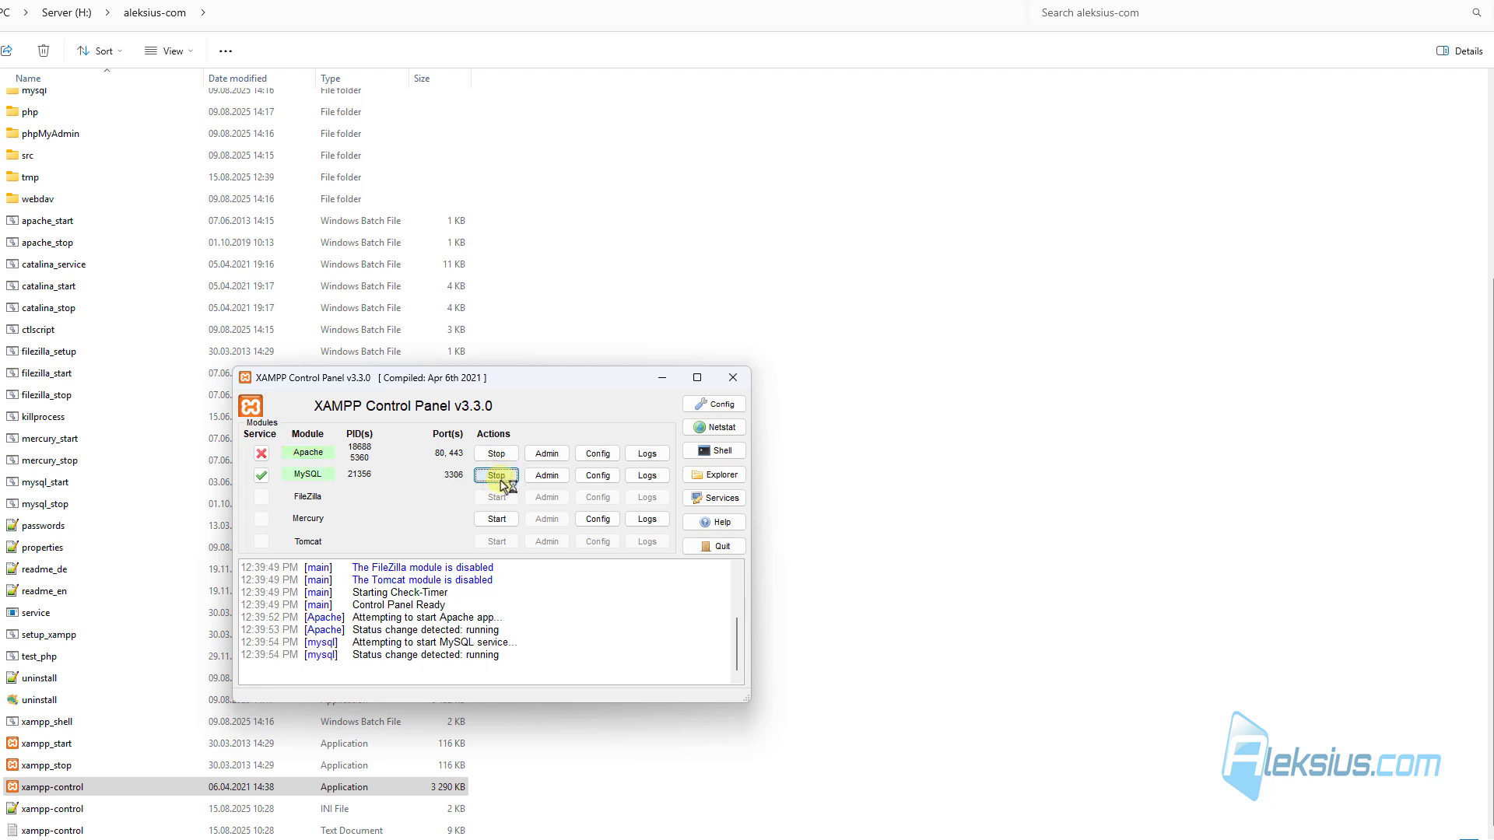
{"action": "left_click", "coordinate": [501, 522]}
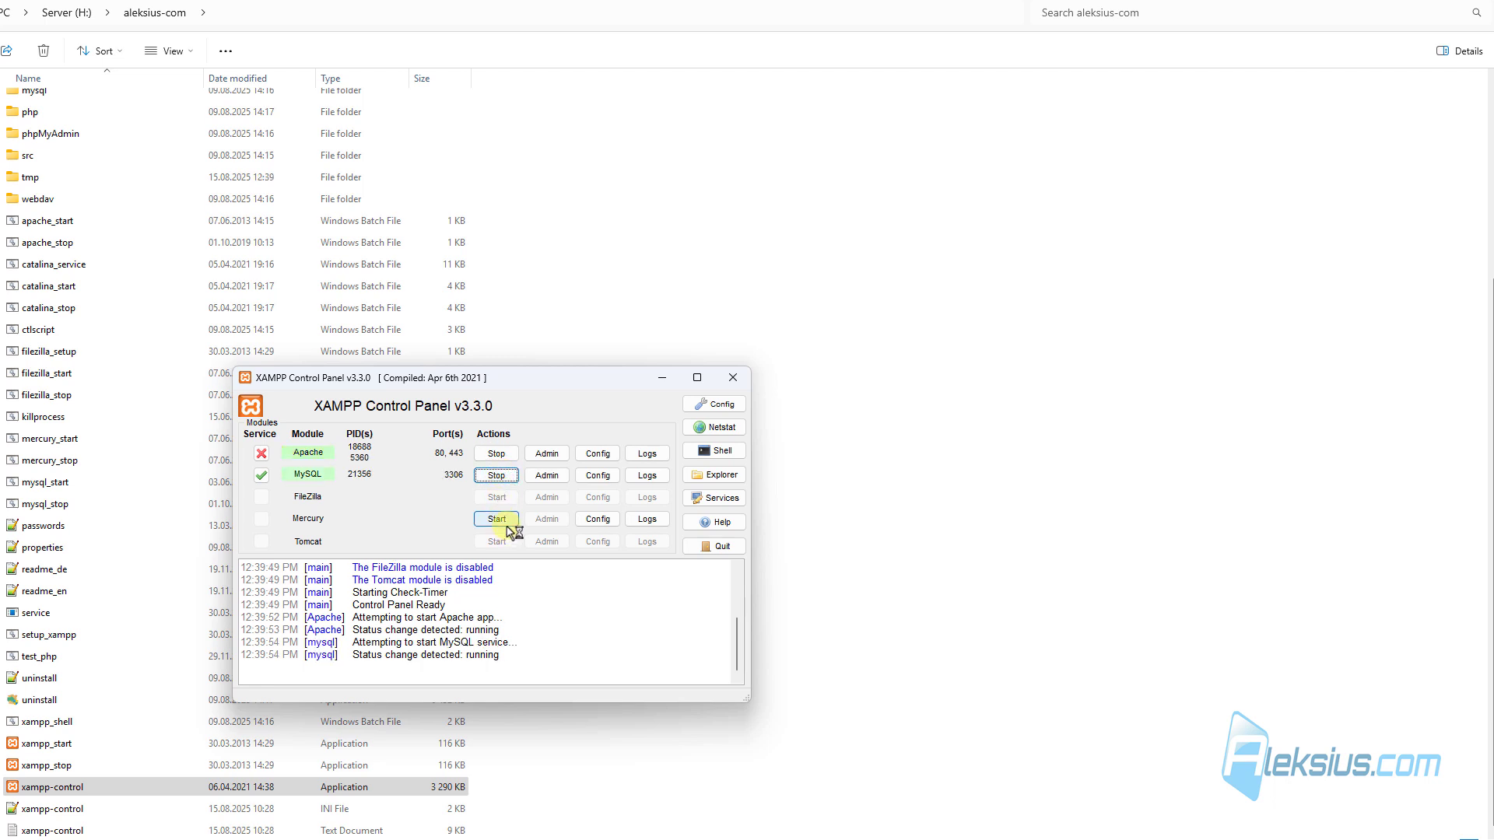
{"action": "left_click", "coordinate": [662, 378]}
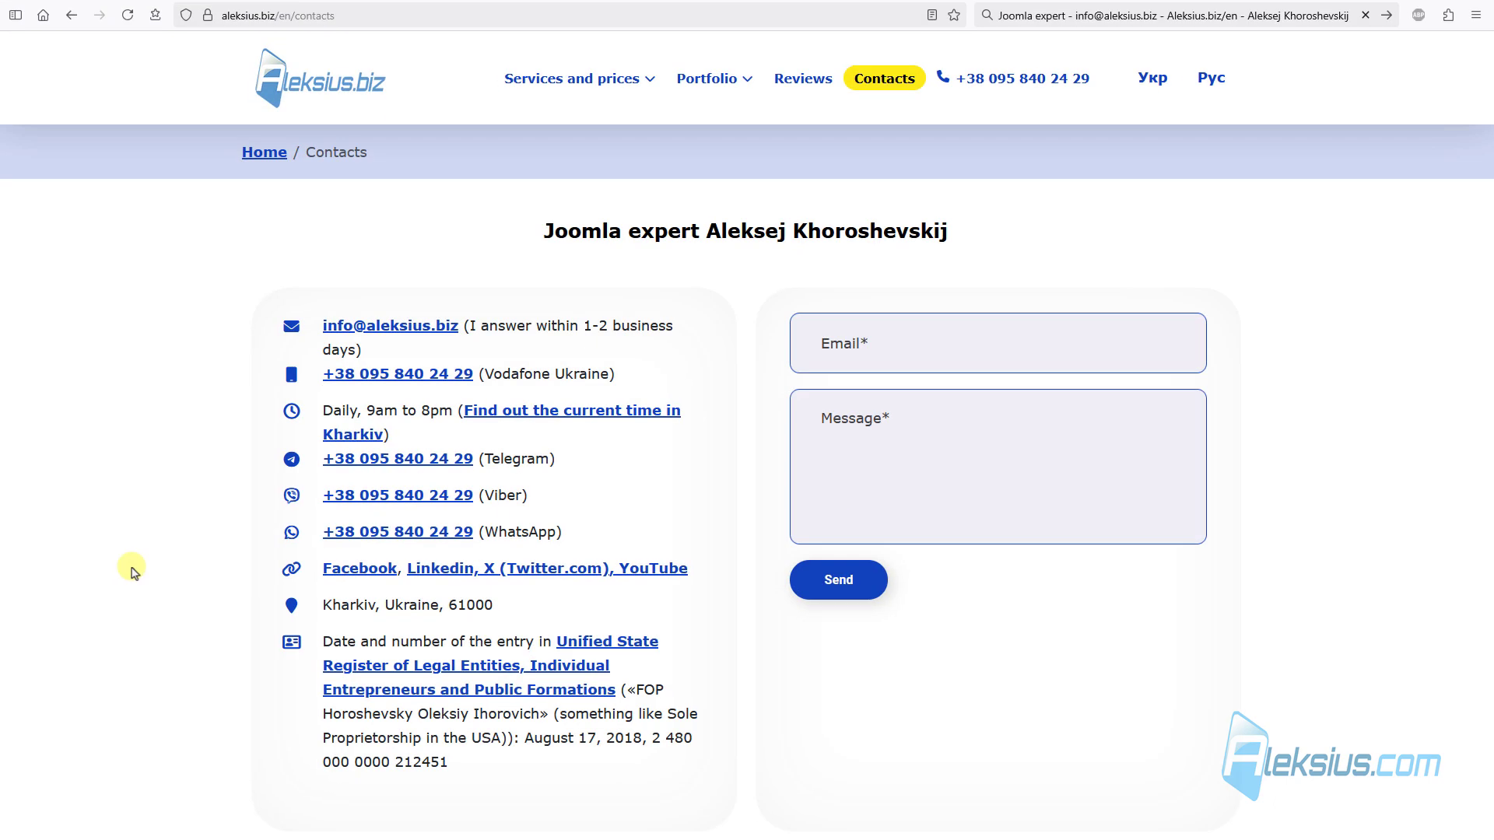
Step: Switch to the browser and open the Joomla administrator address localhost/aleksius-com/administrator/
{"action": "left_click", "coordinate": [402, 21]}
{"action": "key", "text": "BackSpace"}
{"action": "type", "text": "localhost/"}
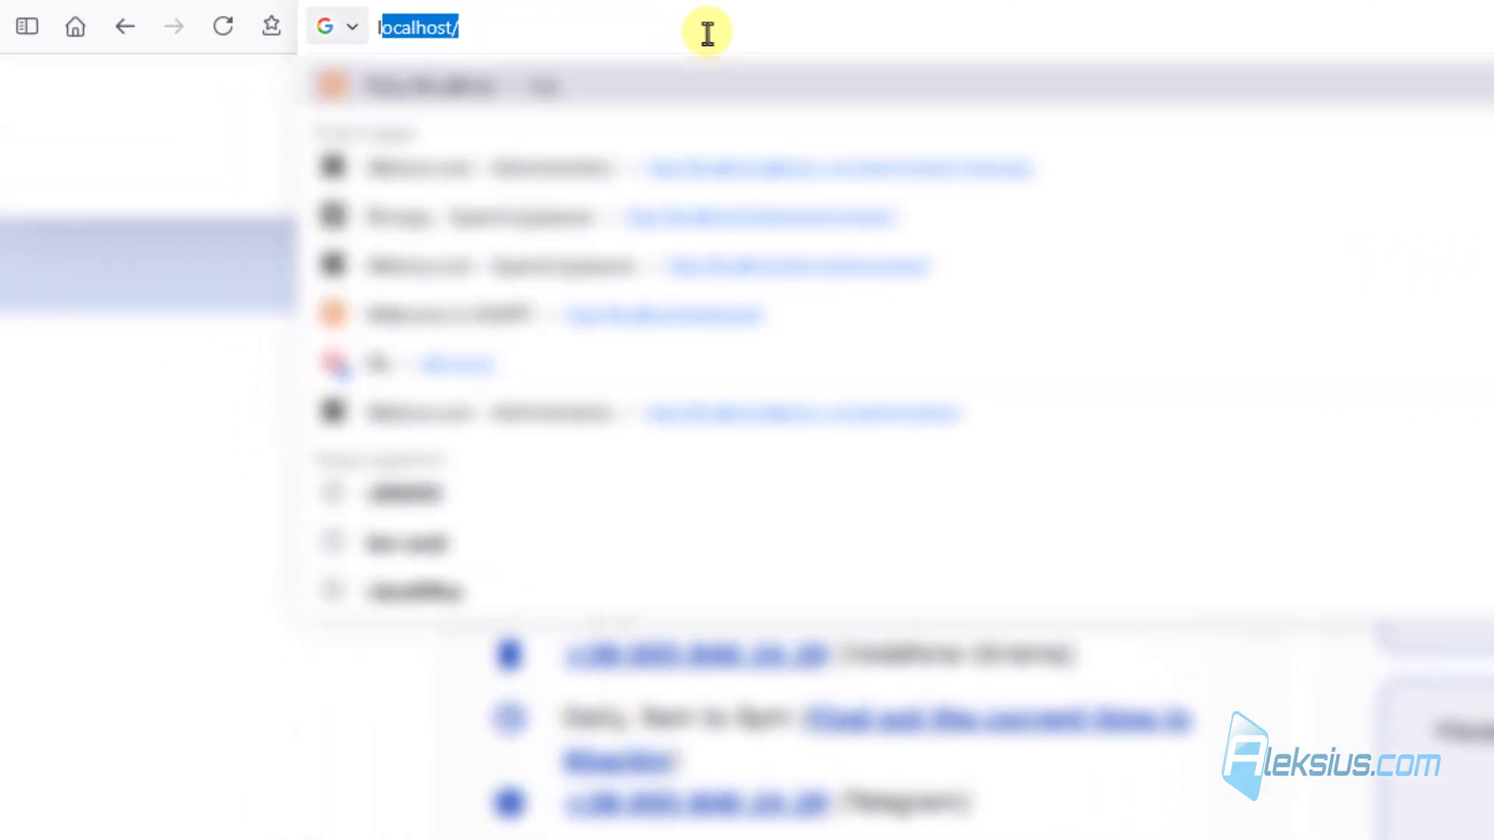
{"action": "key", "text": "Right"}
{"action": "key", "text": "Down"}
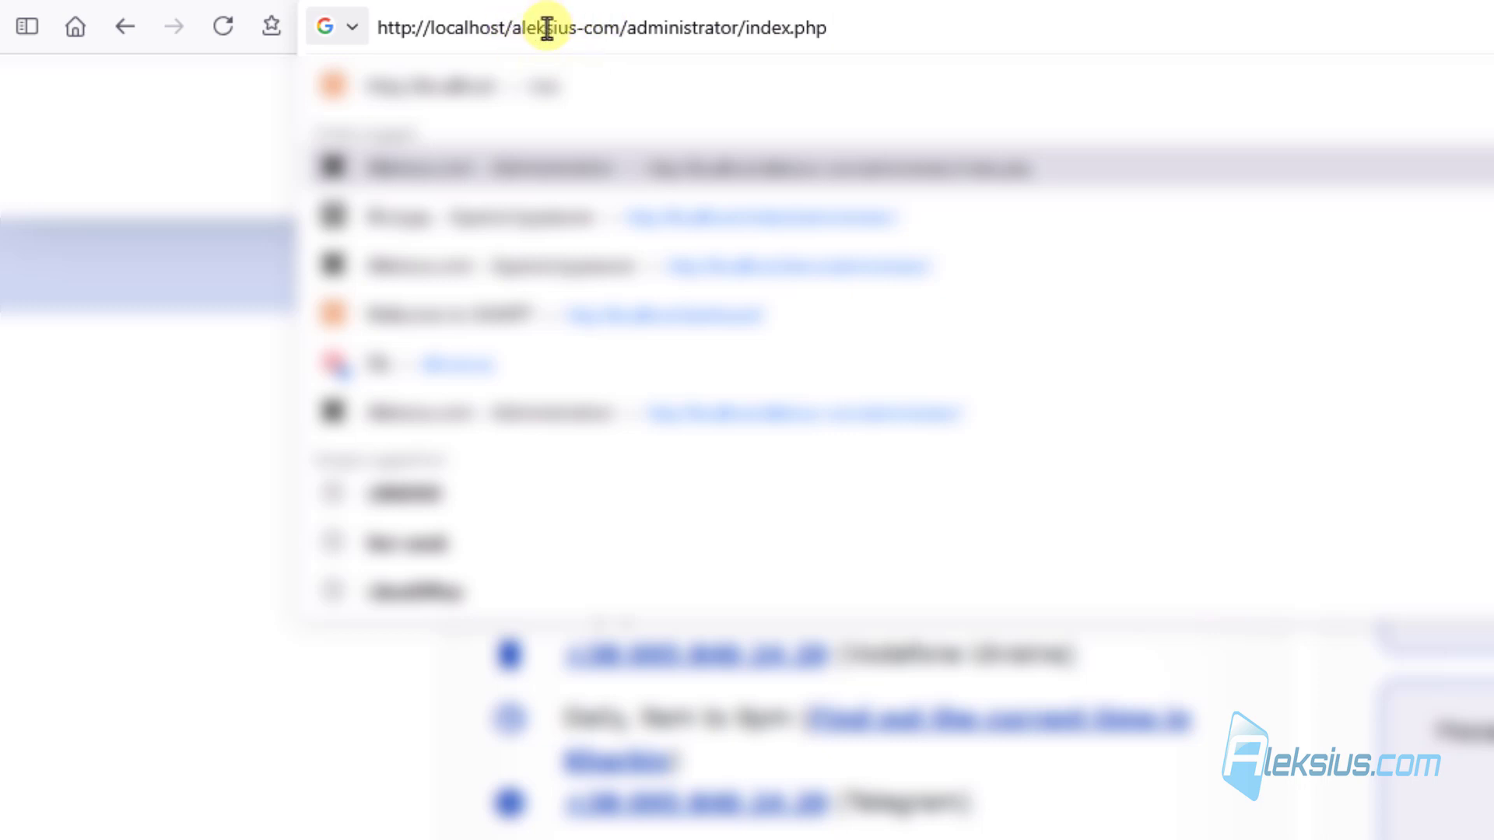
{"action": "left_click", "coordinate": [663, 30]}
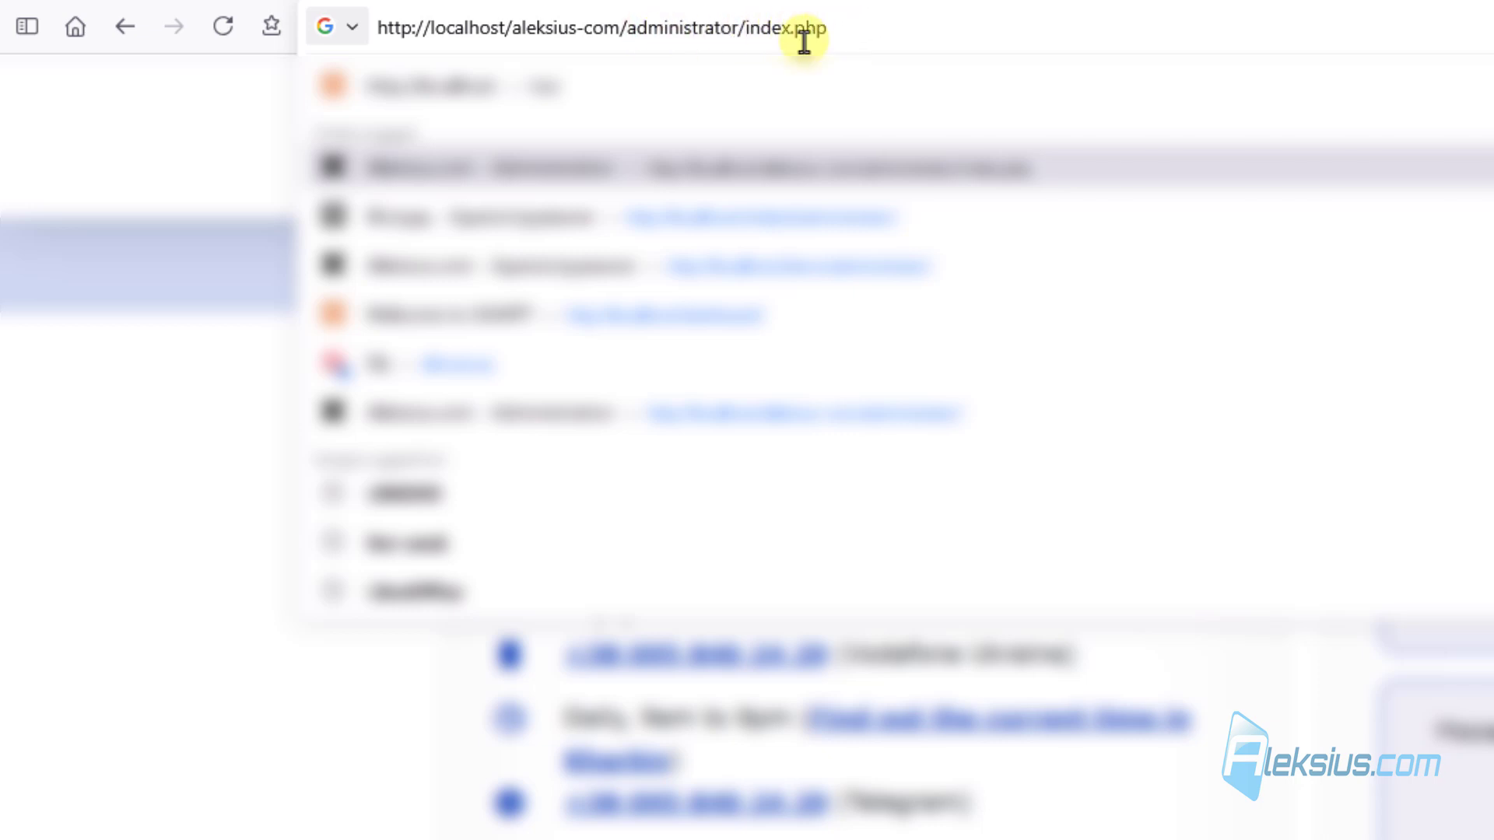
{"action": "left_click", "coordinate": [752, 30]}
{"action": "left_click_drag", "start_coordinate": [751, 30], "coordinate": [967, 43]}
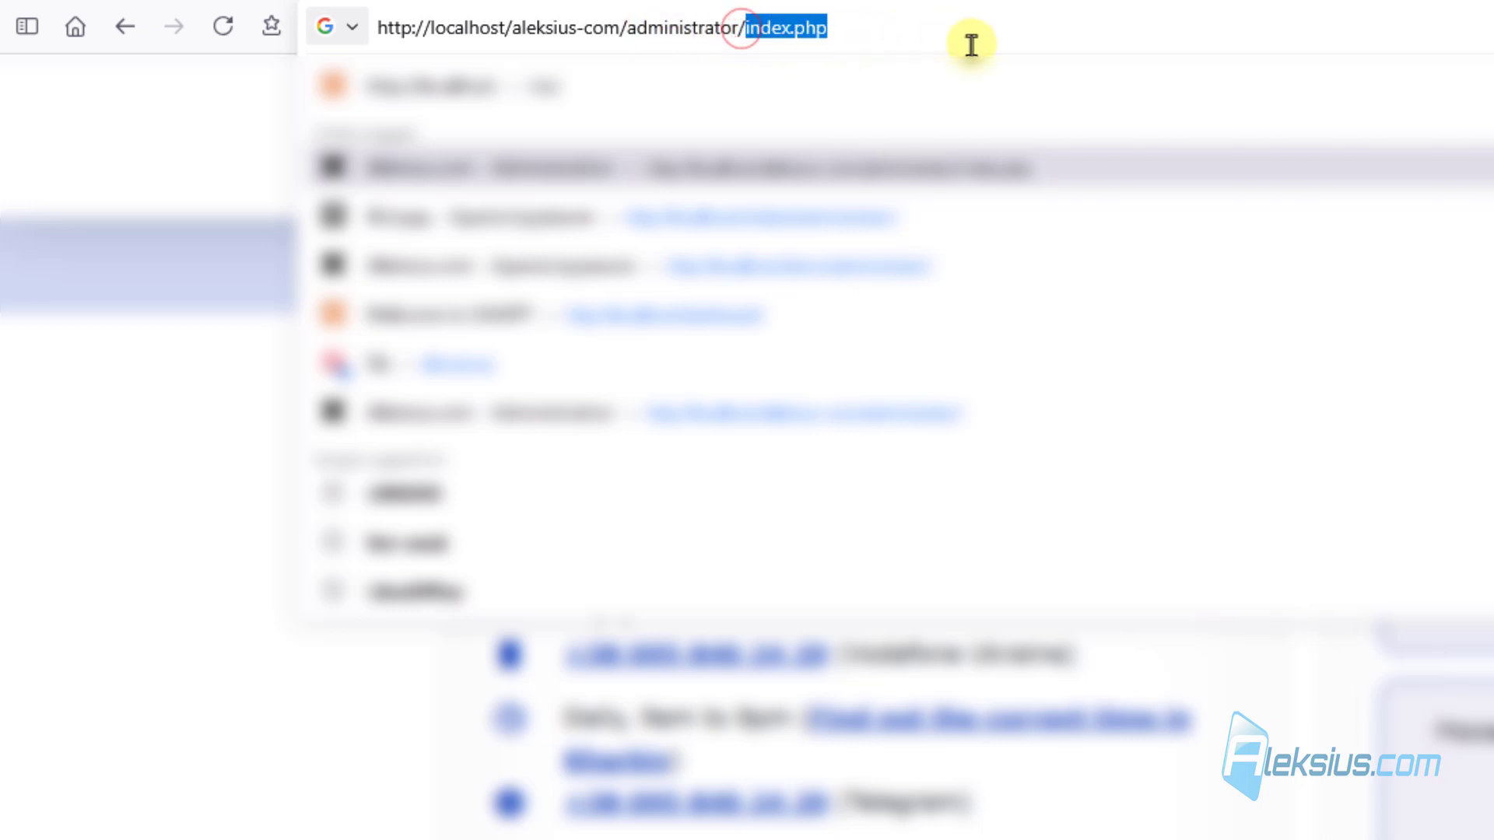
{"action": "key", "text": "BackSpace"}
{"action": "key", "text": "Return"}
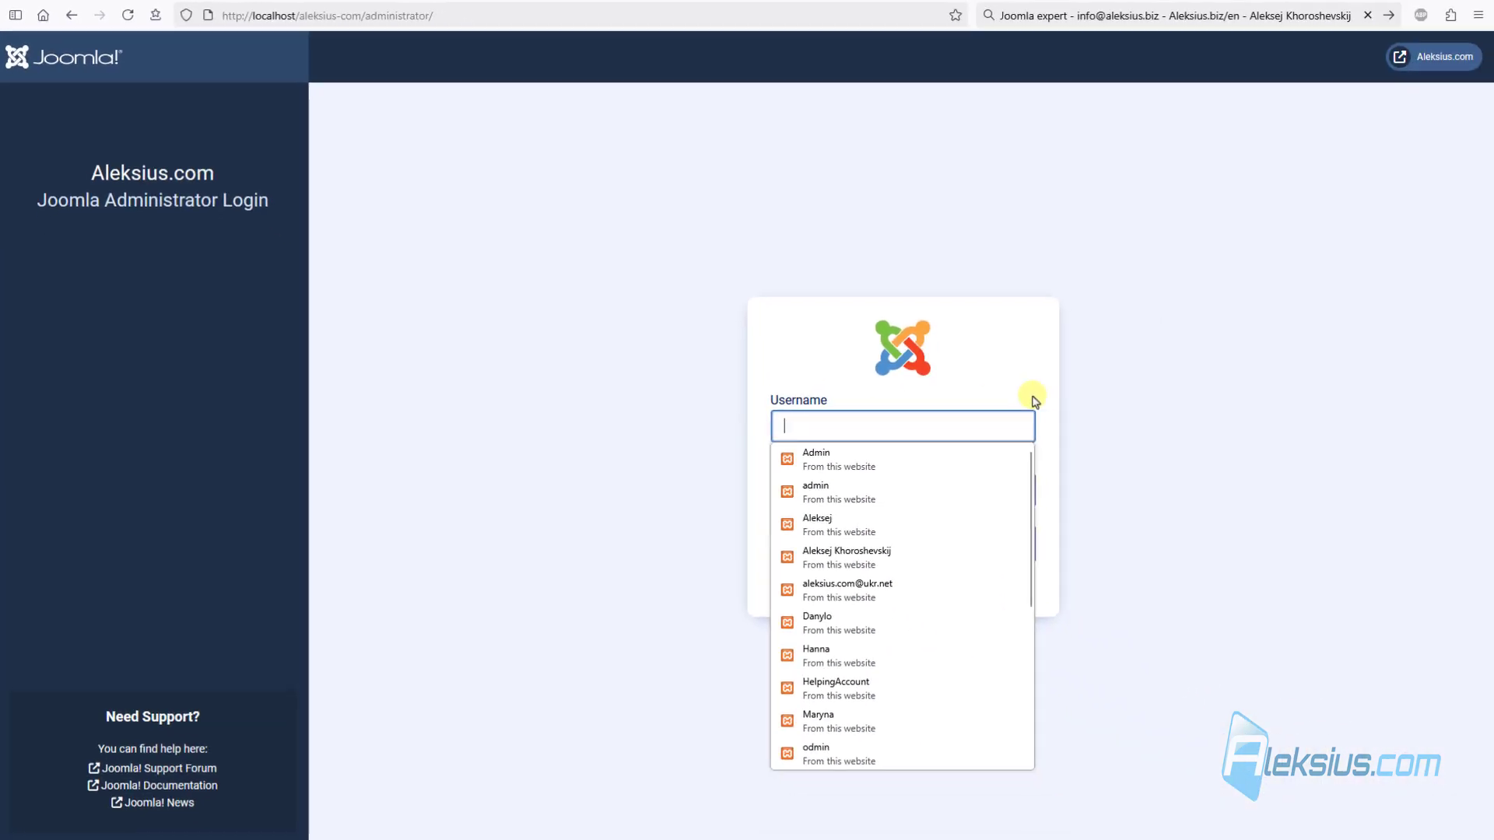
Step: Log in to the Joomla administrator with the saved account's username and password
{"action": "left_click", "coordinate": [1233, 355]}
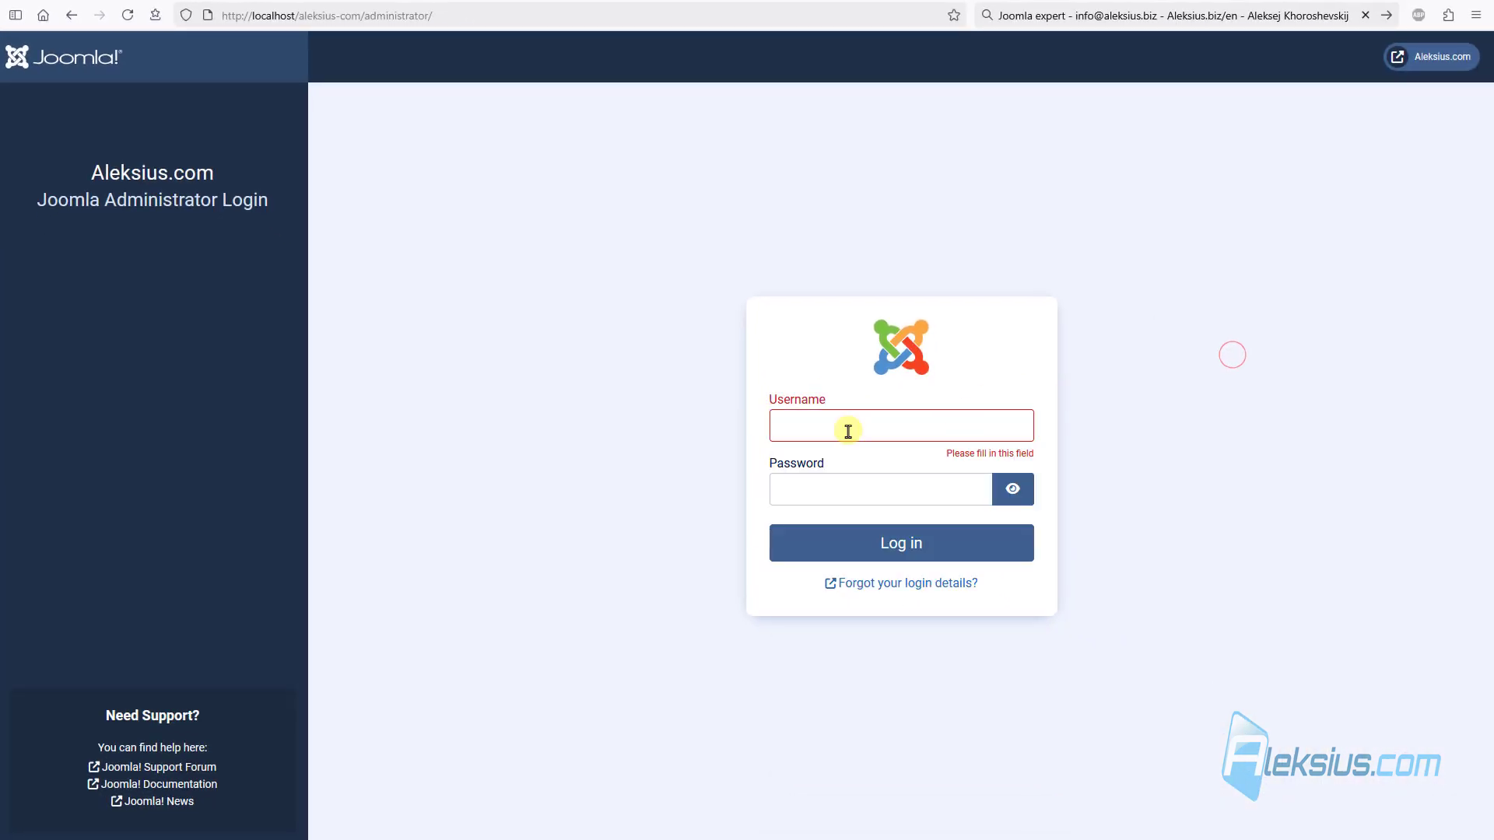
{"action": "left_click", "coordinate": [803, 415]}
{"action": "left_click", "coordinate": [801, 550]}
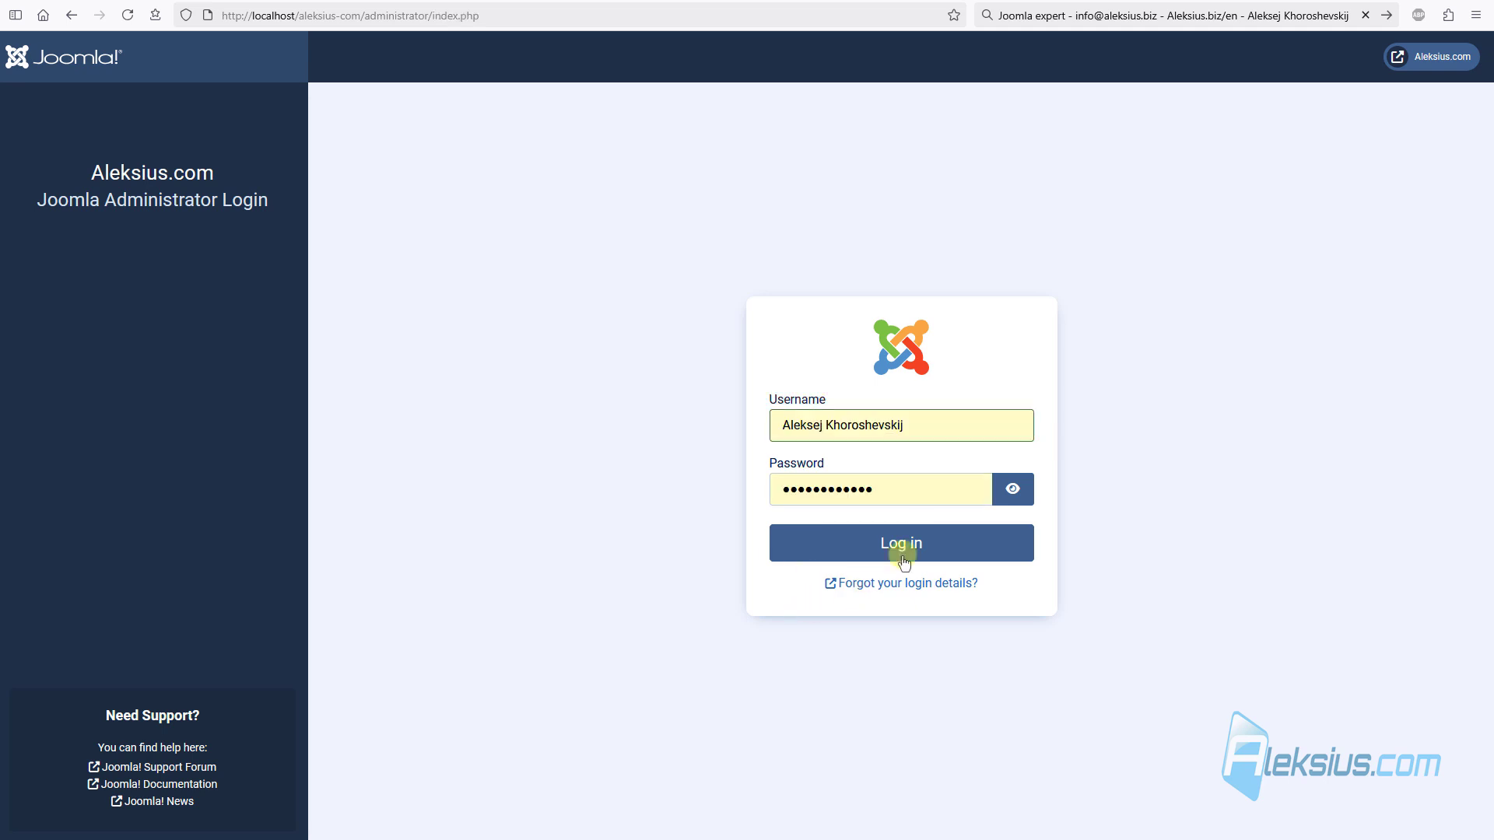
{"action": "left_click", "coordinate": [908, 545]}
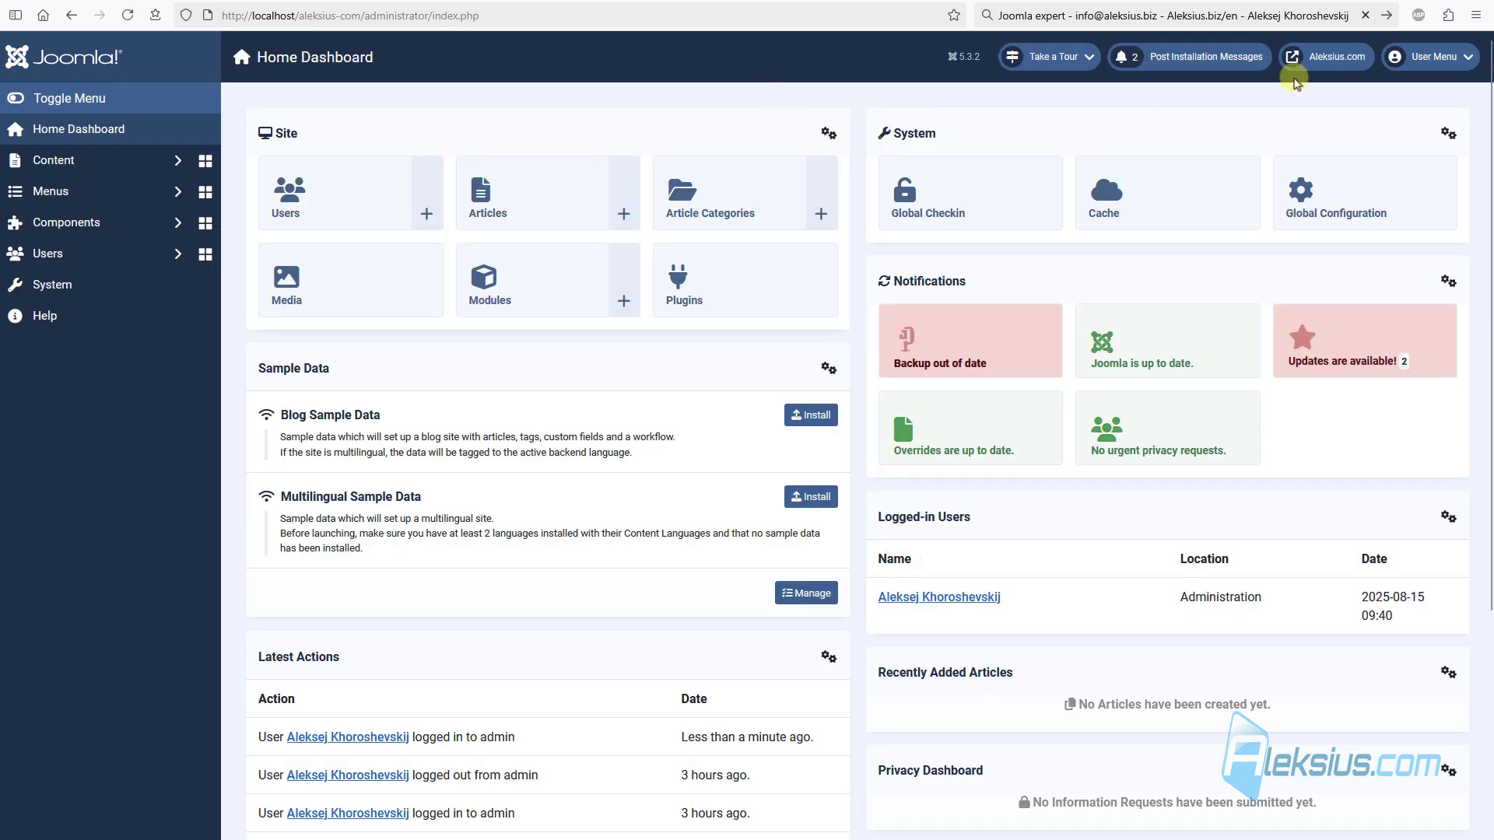
Step: View the site's front page from the dashboard and return to the administrator
{"action": "left_click", "coordinate": [1335, 67]}
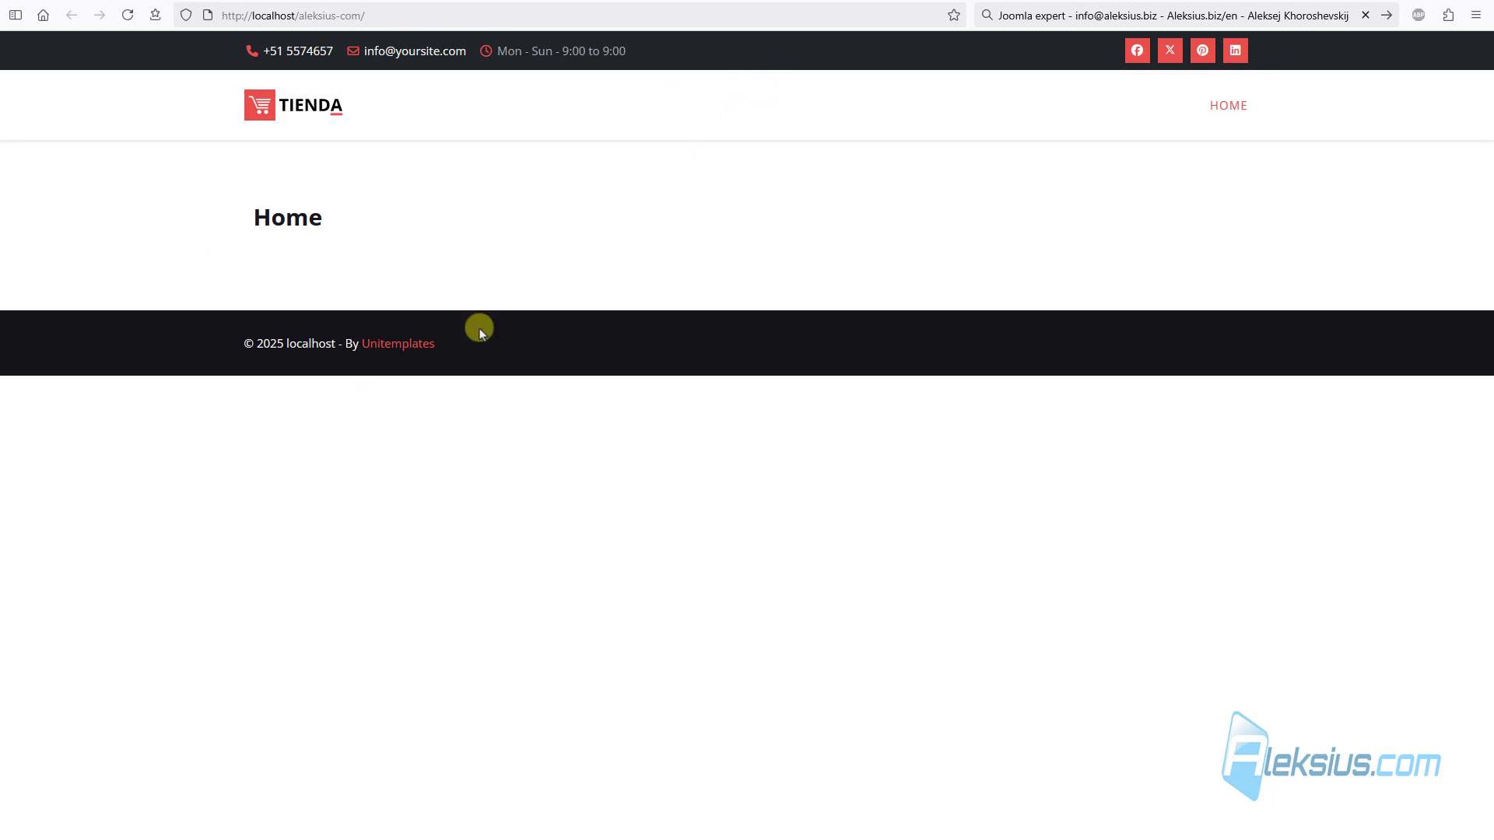
{"action": "left_click", "coordinate": [435, 839]}
Step: Open the template options of the ut_tienda - Default site template style
{"action": "left_click", "coordinate": [99, 254]}
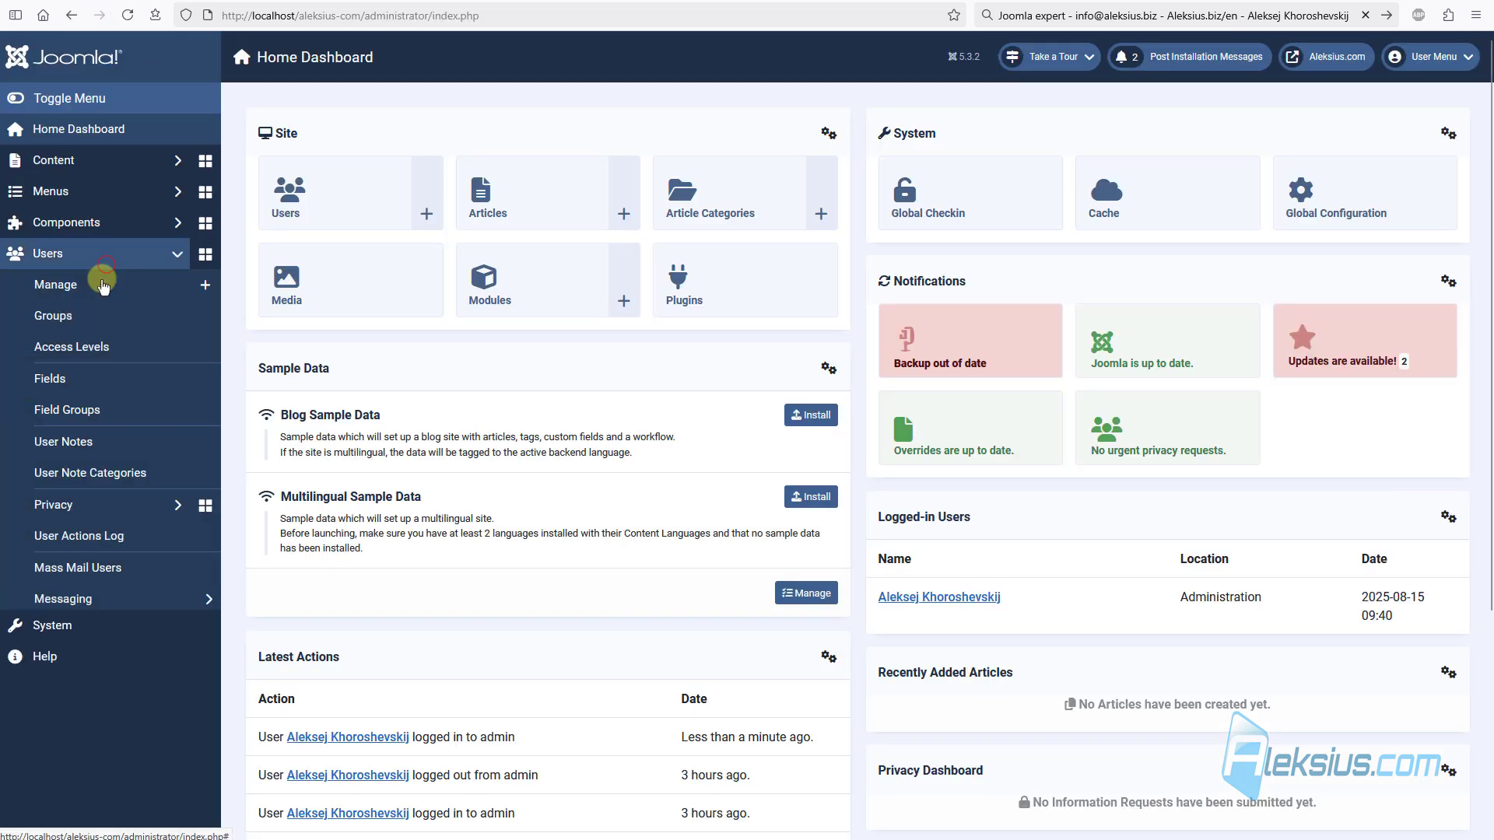
{"action": "left_click", "coordinate": [83, 630]}
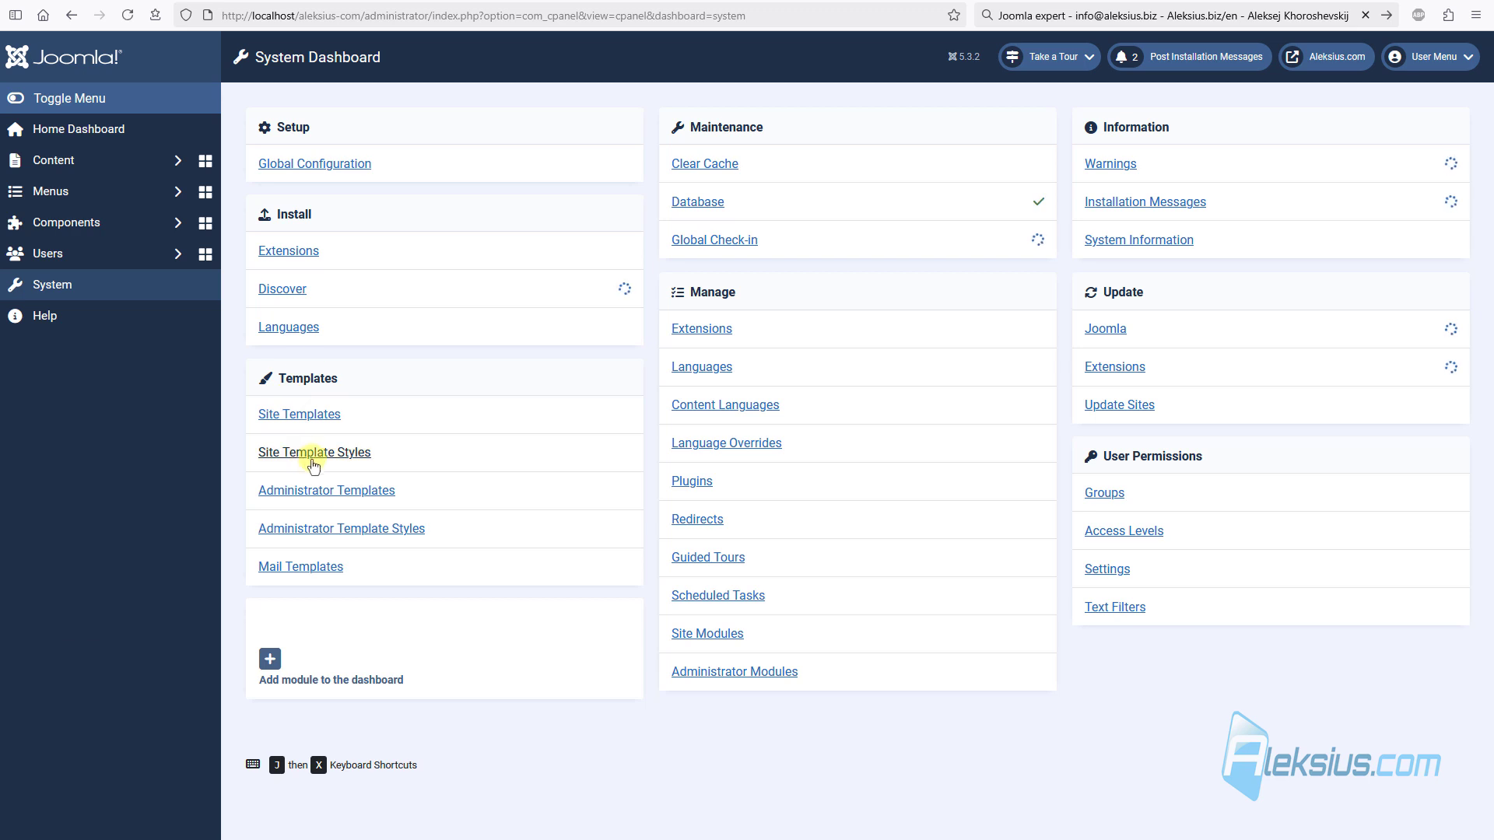
{"action": "left_click", "coordinate": [315, 451]}
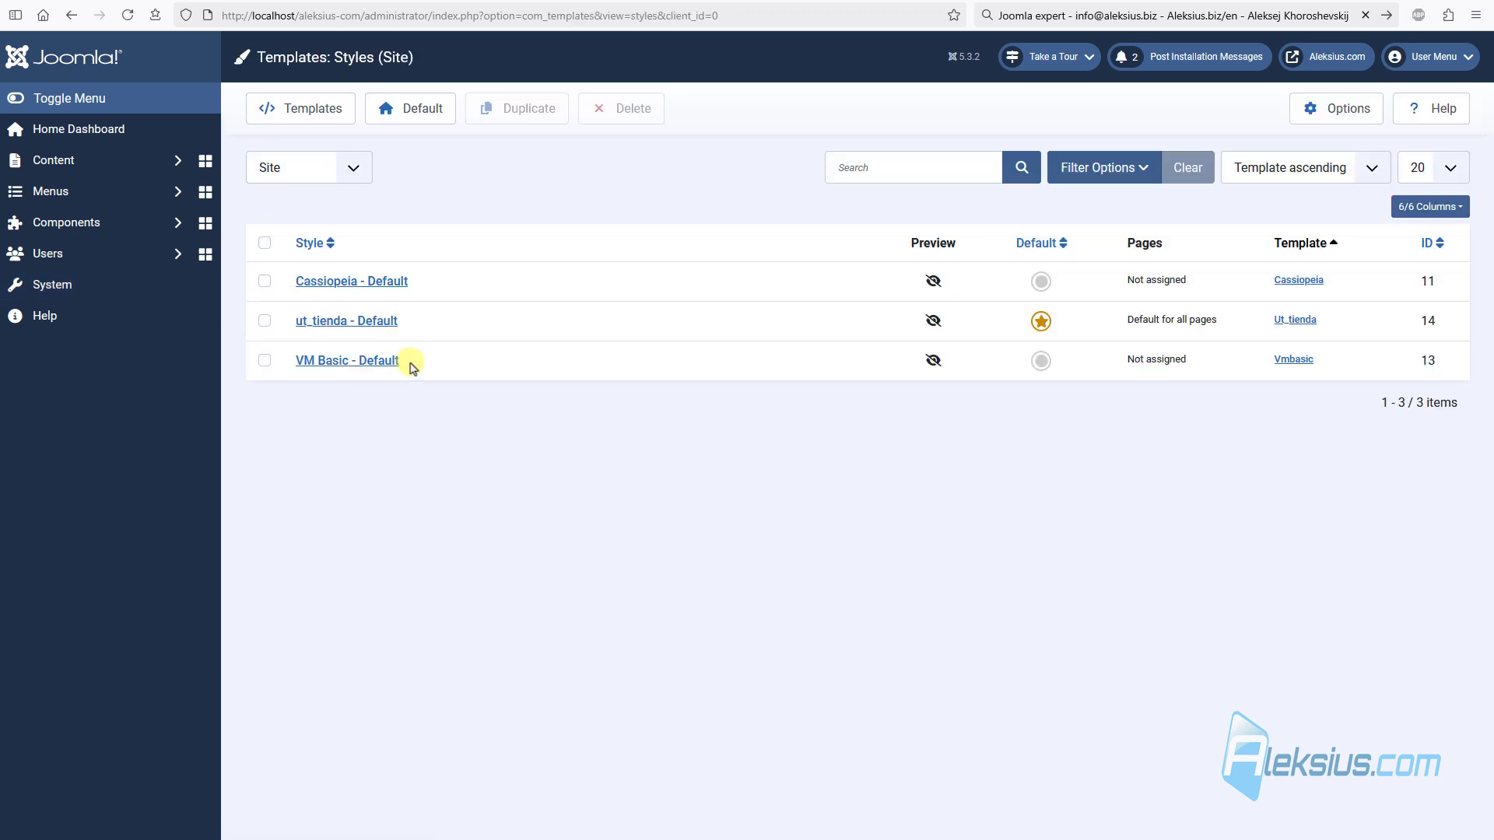
{"action": "left_click", "coordinate": [344, 326]}
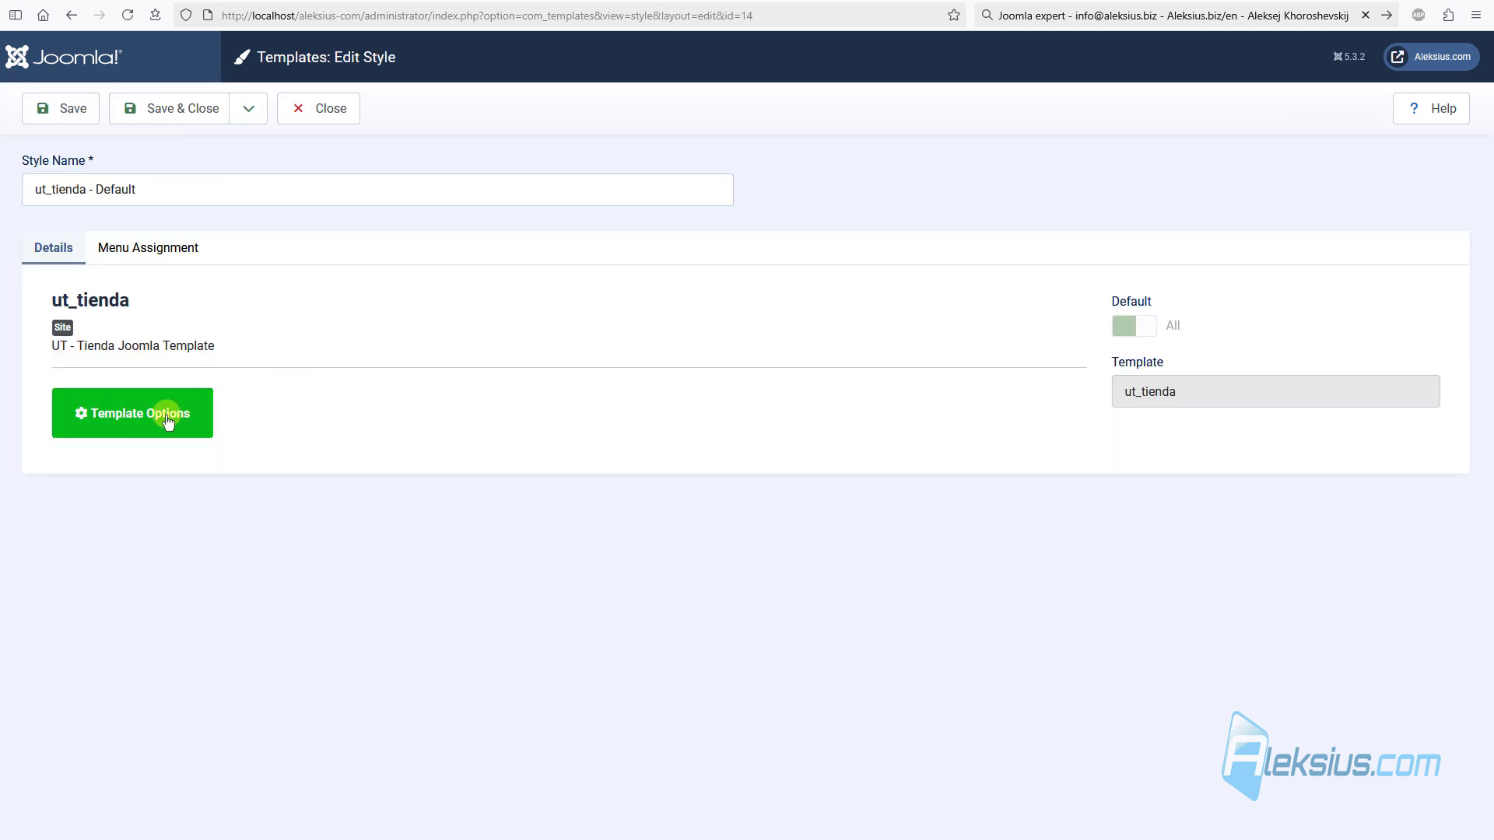
{"action": "left_click", "coordinate": [185, 417]}
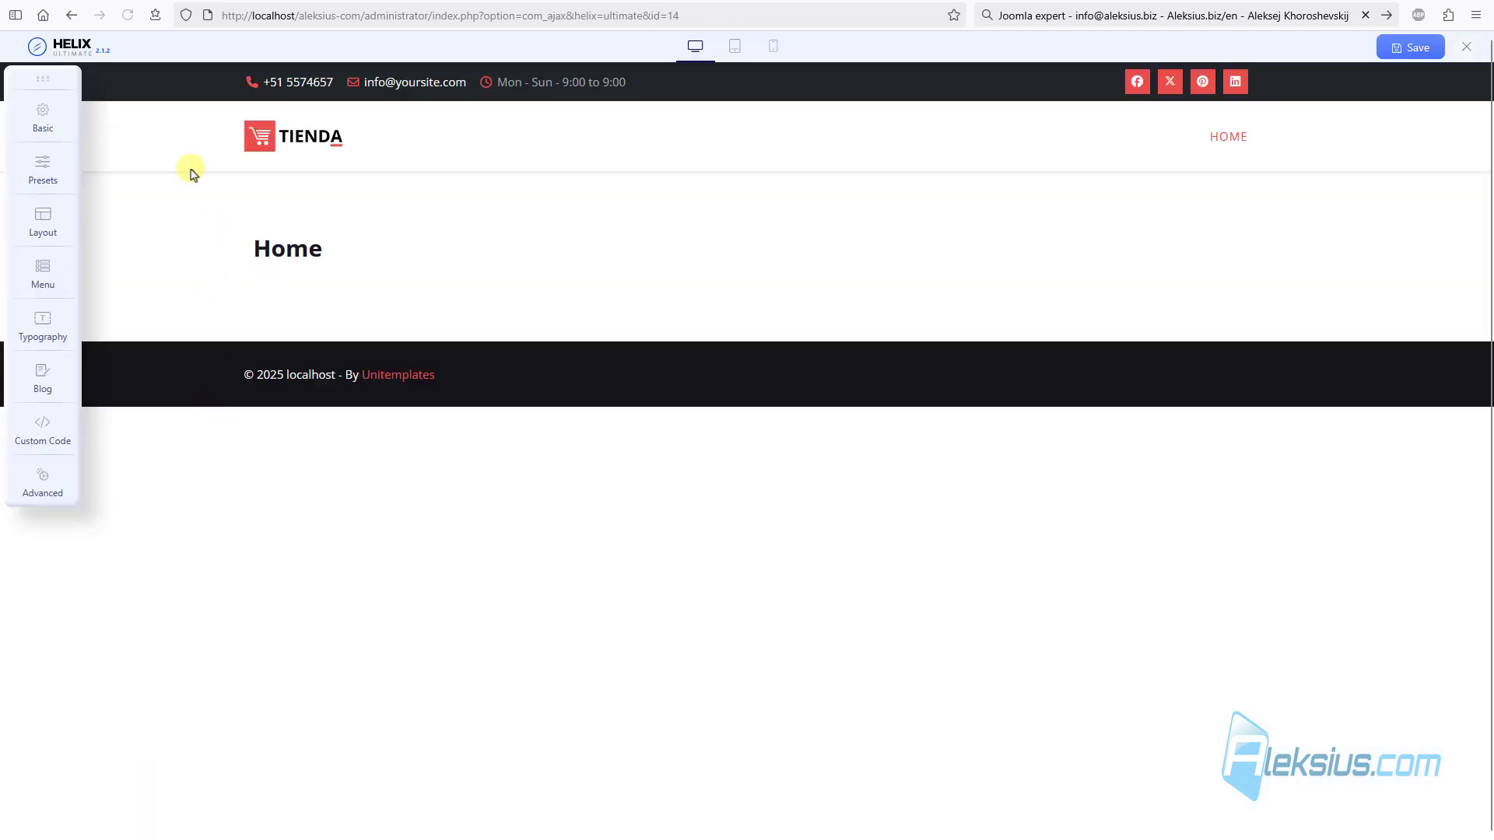
Step: In the Basic logo settings, upload the aleksius-com image and select it as the site's image logo
{"action": "left_click", "coordinate": [54, 121]}
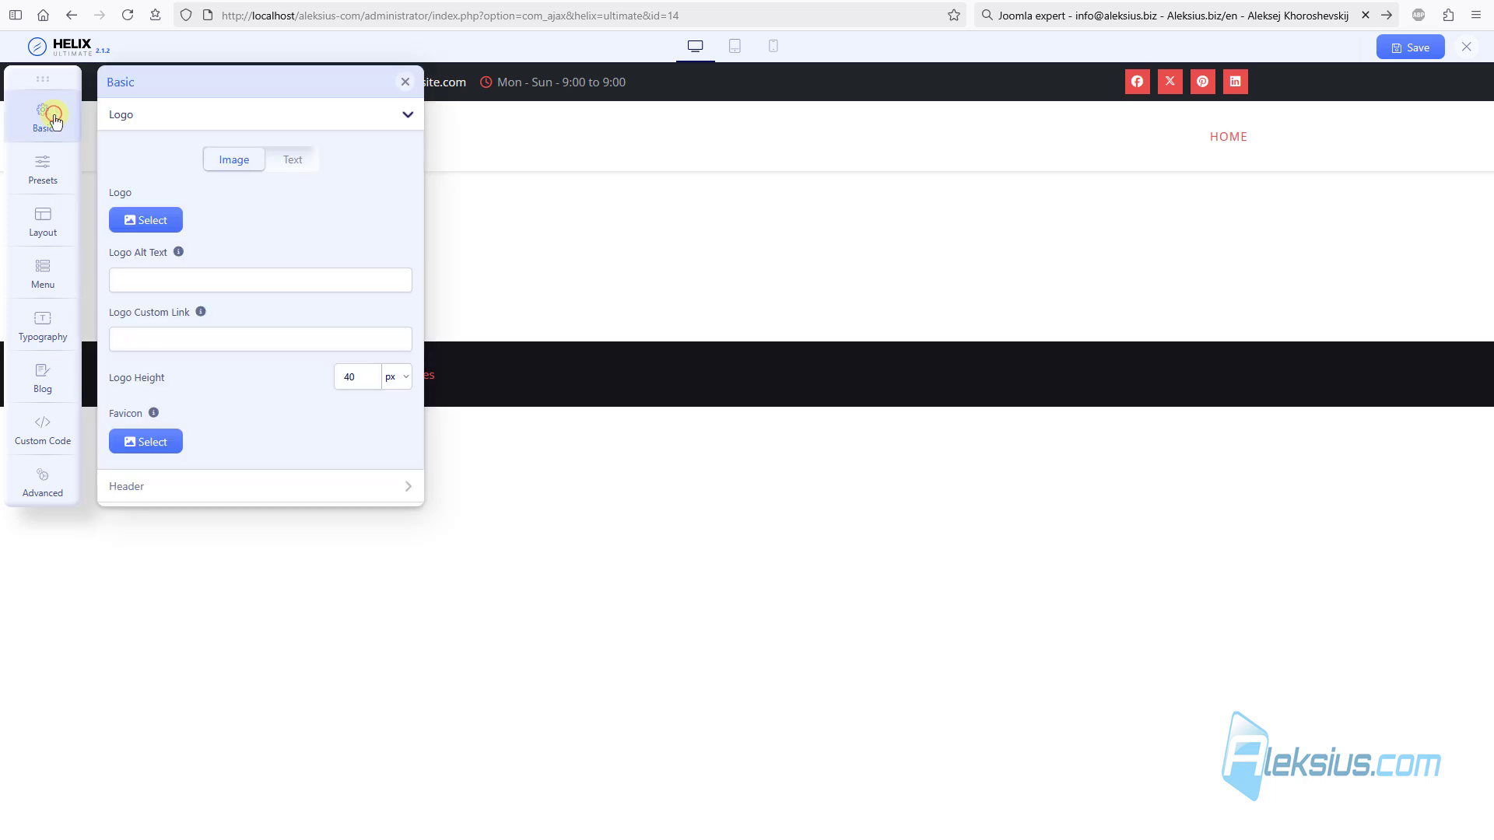
{"action": "left_click_drag", "start_coordinate": [47, 83], "coordinate": [74, 307]}
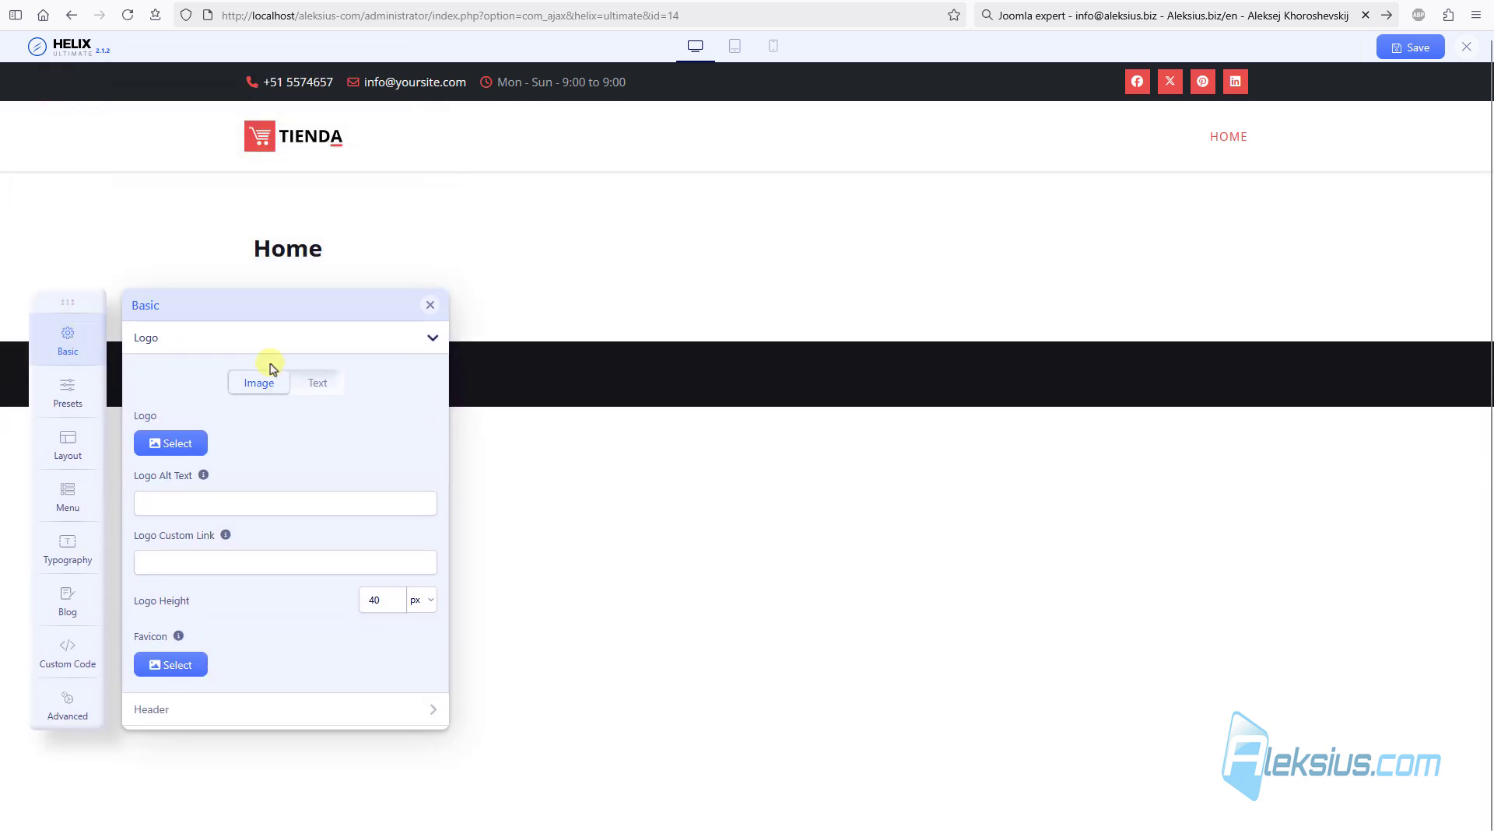
{"action": "left_click", "coordinate": [262, 383]}
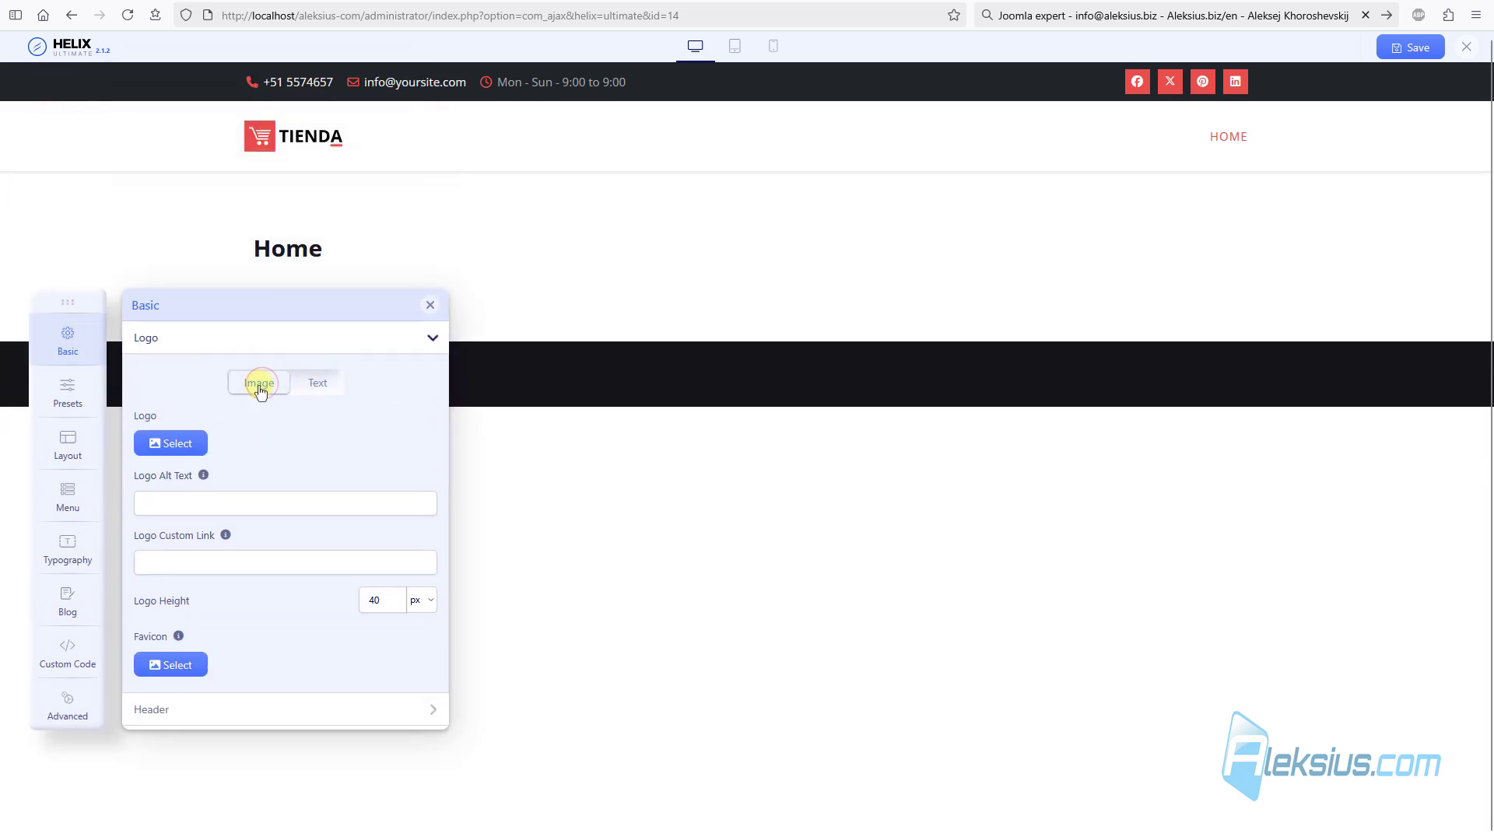
{"action": "left_click", "coordinate": [188, 445]}
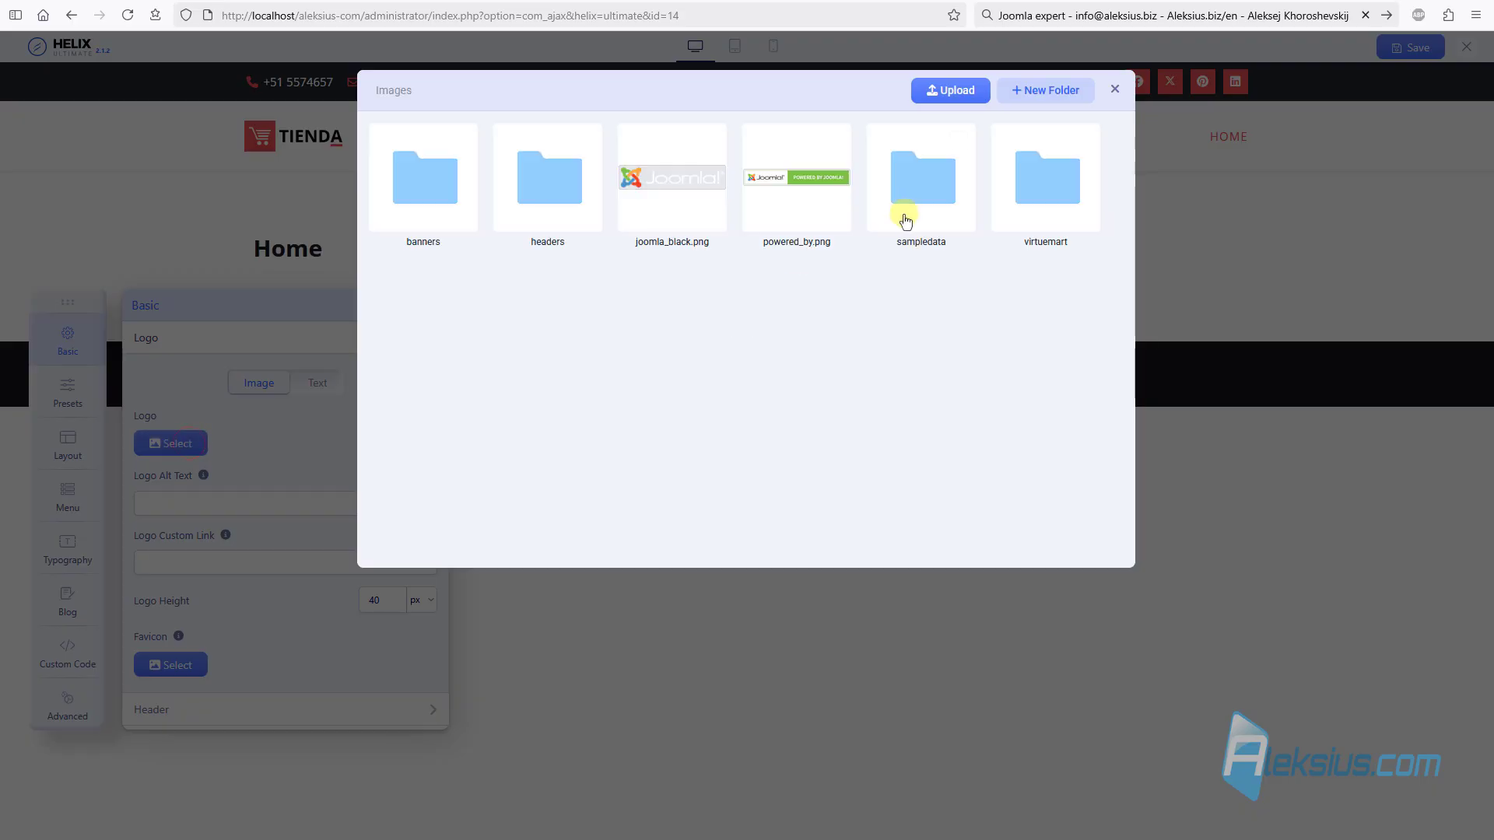
{"action": "left_click", "coordinate": [962, 91]}
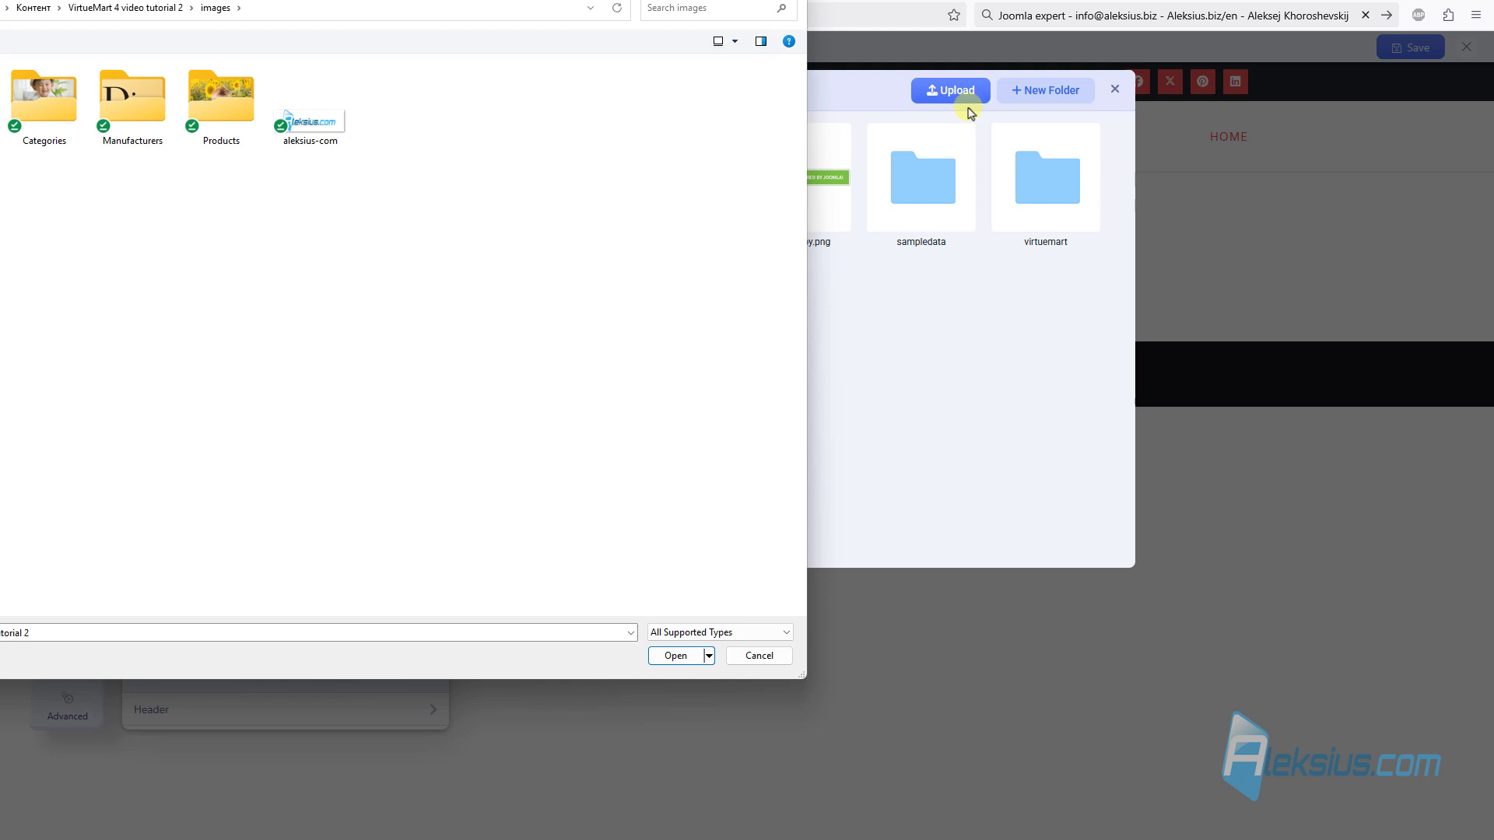
{"action": "double_click", "coordinate": [342, 124]}
{"action": "left_click", "coordinate": [420, 315]}
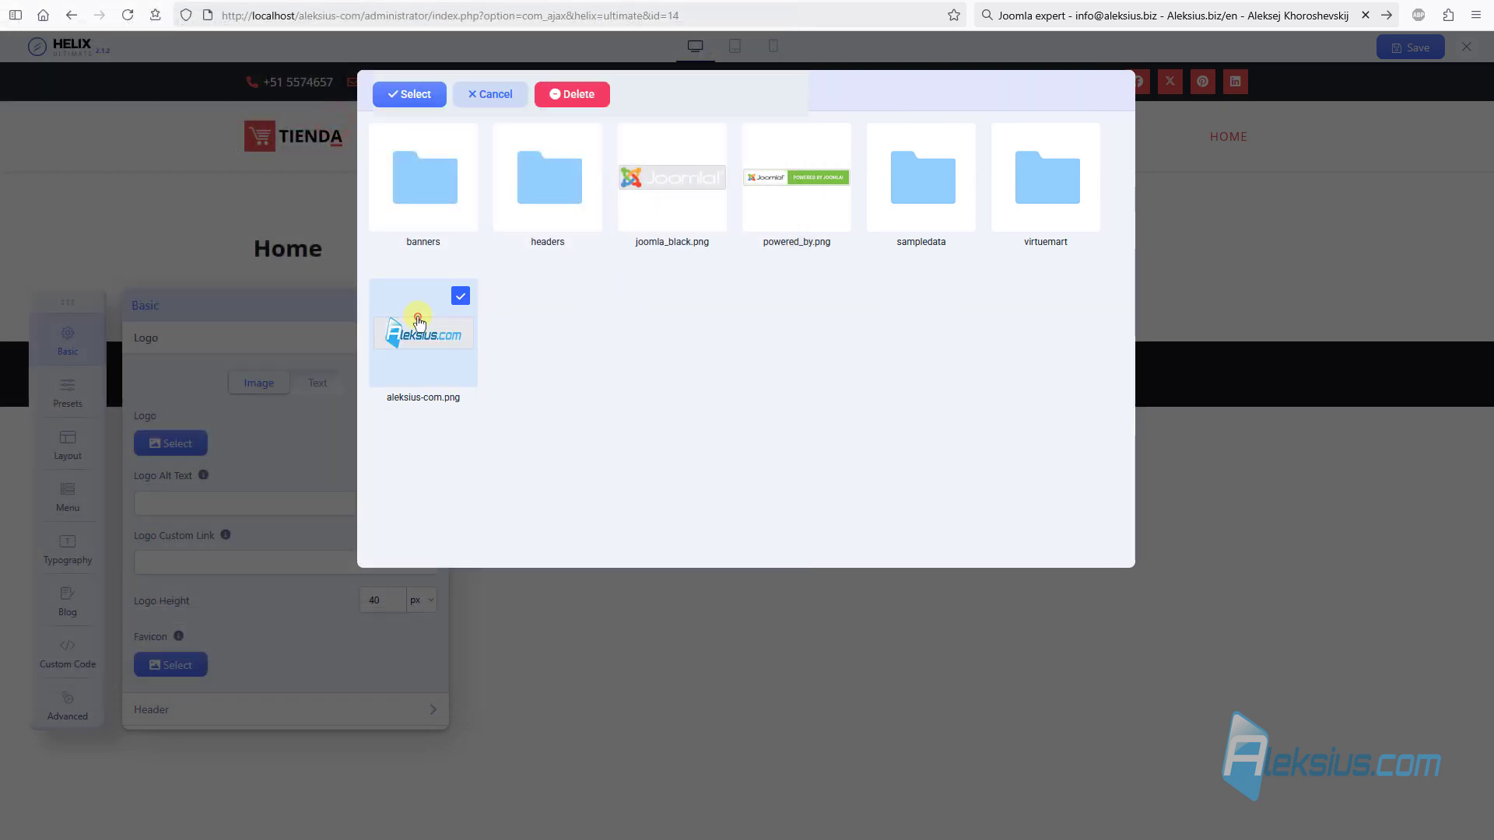
{"action": "left_click", "coordinate": [410, 91]}
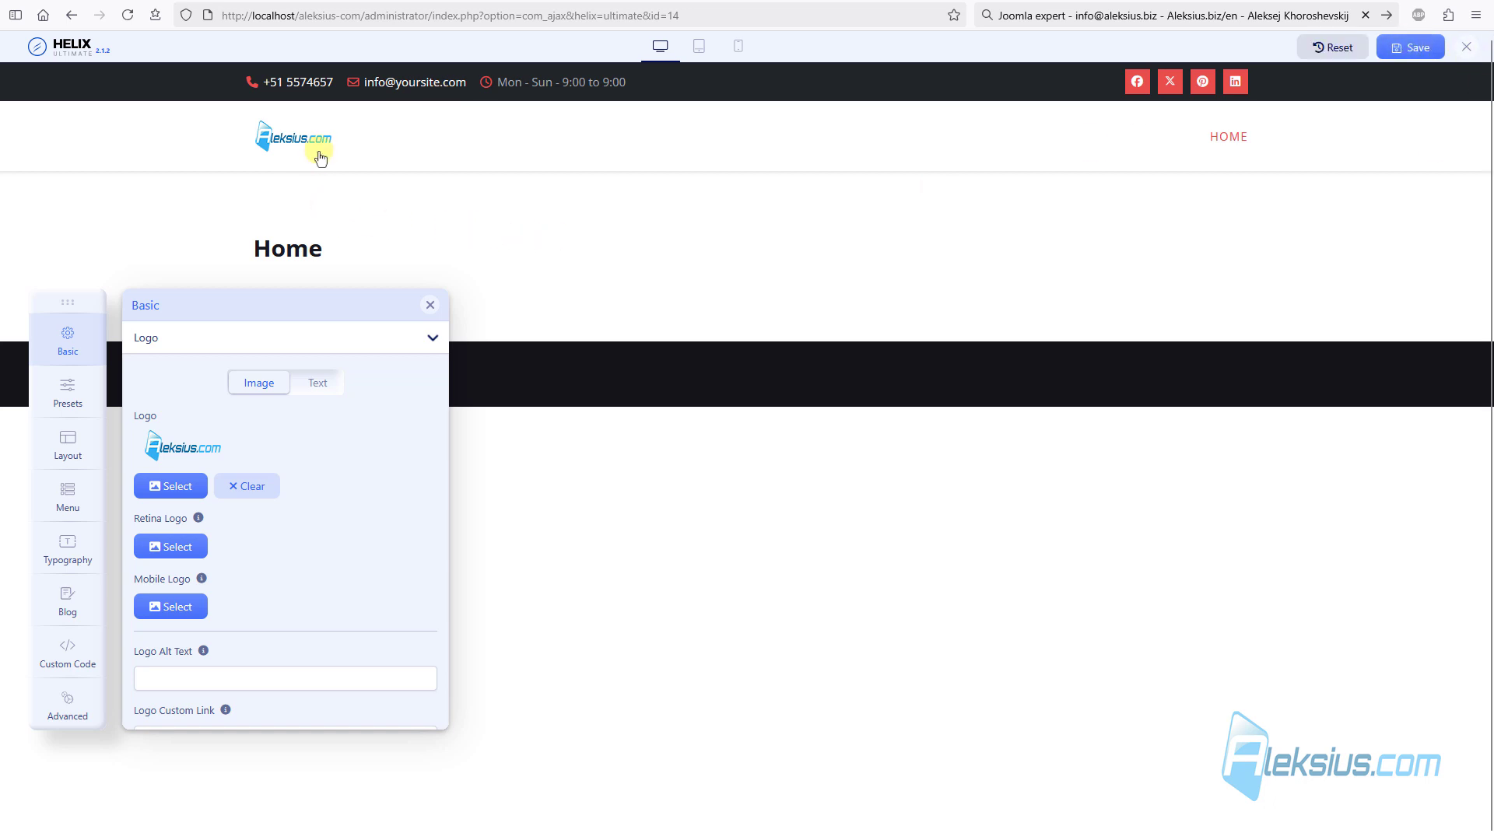
Step: Save the template options and reload the site's front page to check the logo
{"action": "left_click", "coordinate": [1397, 48]}
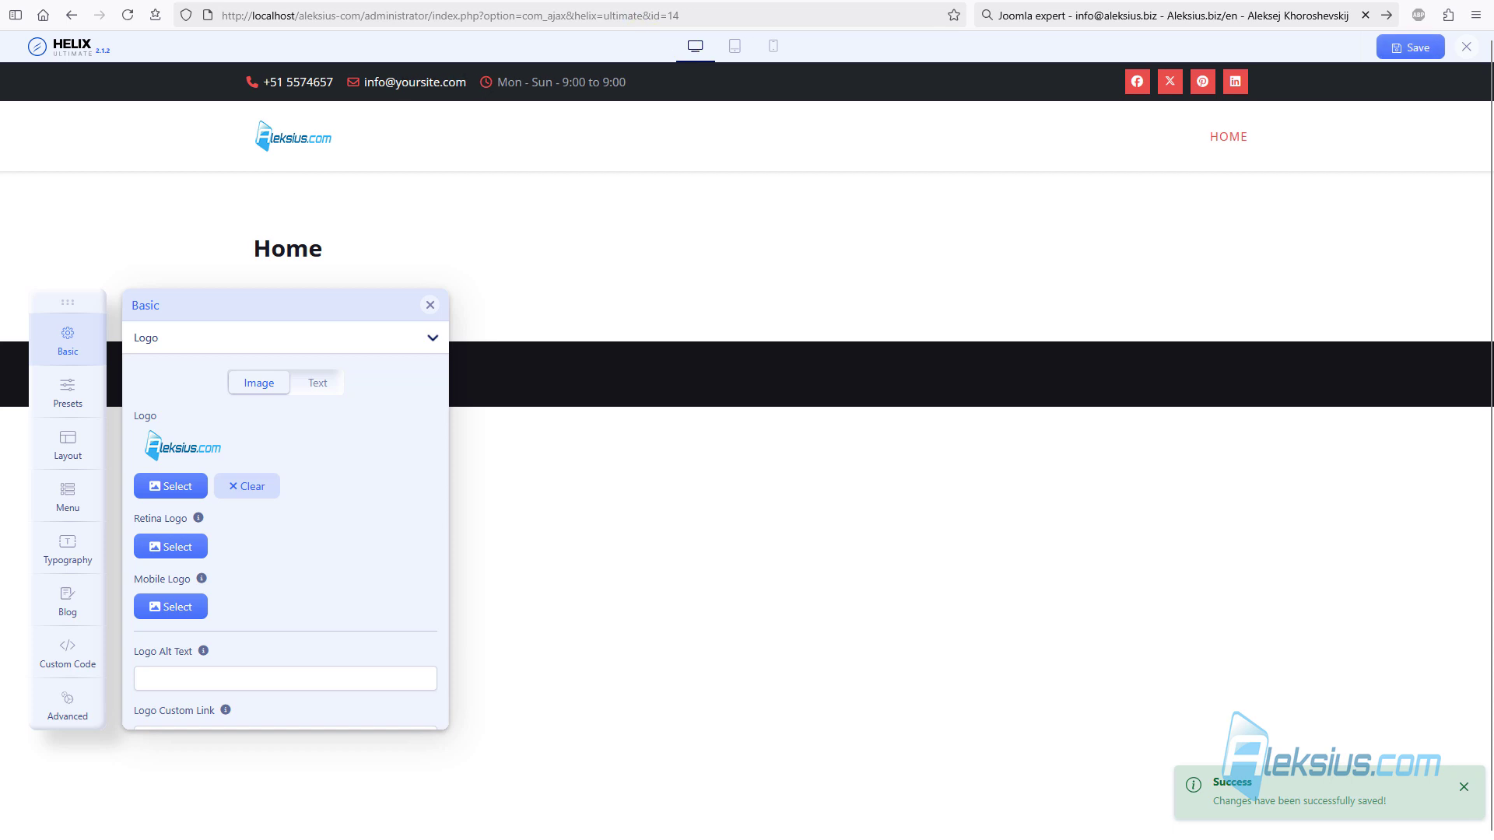
{"action": "left_click", "coordinate": [327, 0]}
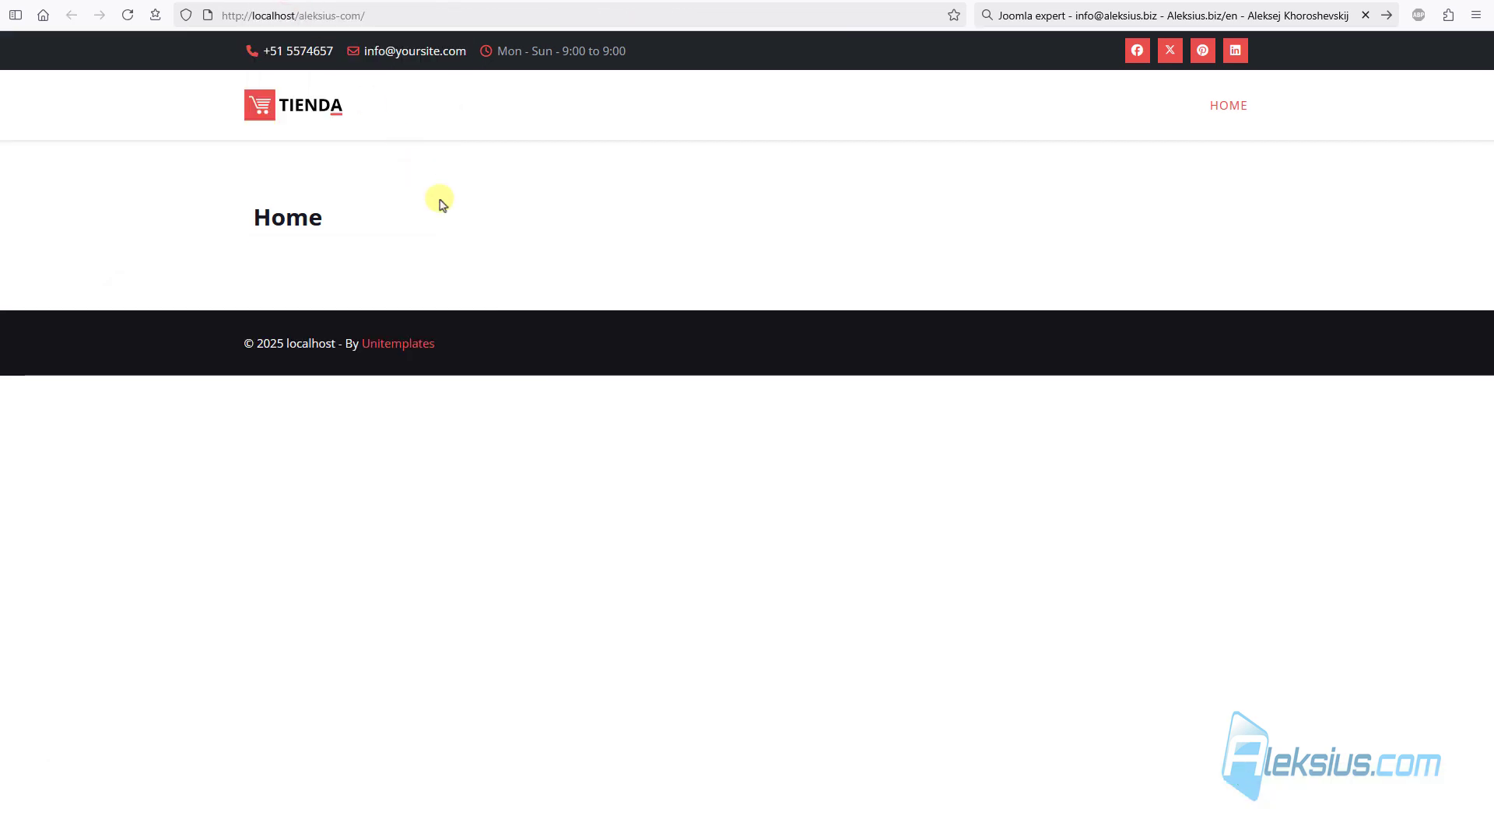
{"action": "key", "text": "F5"}
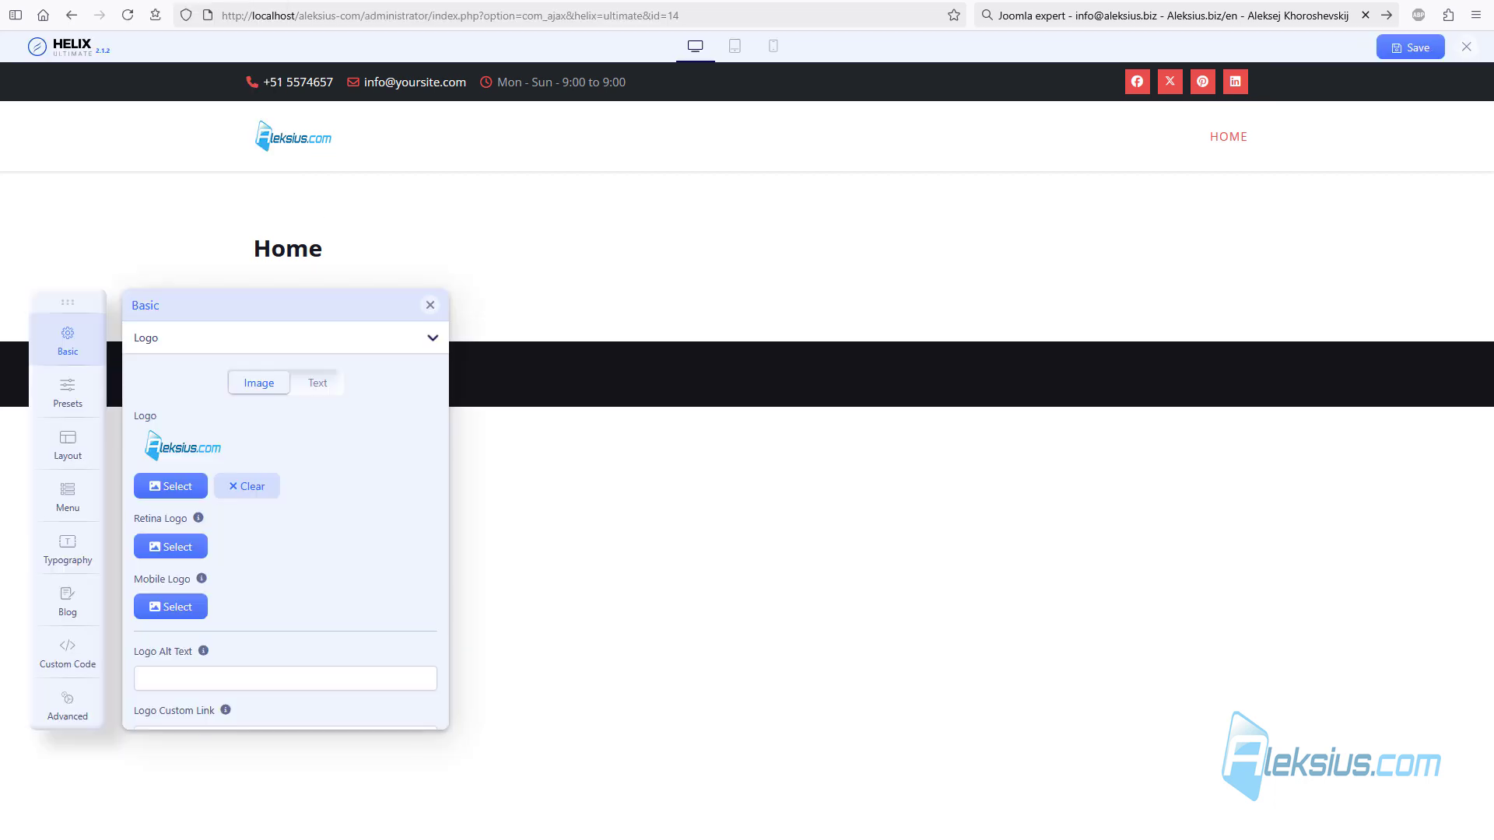
Step: In the Basic Contact Info settings, replace the sample phone value with the business's phone number
{"action": "left_click", "coordinate": [233, 338]}
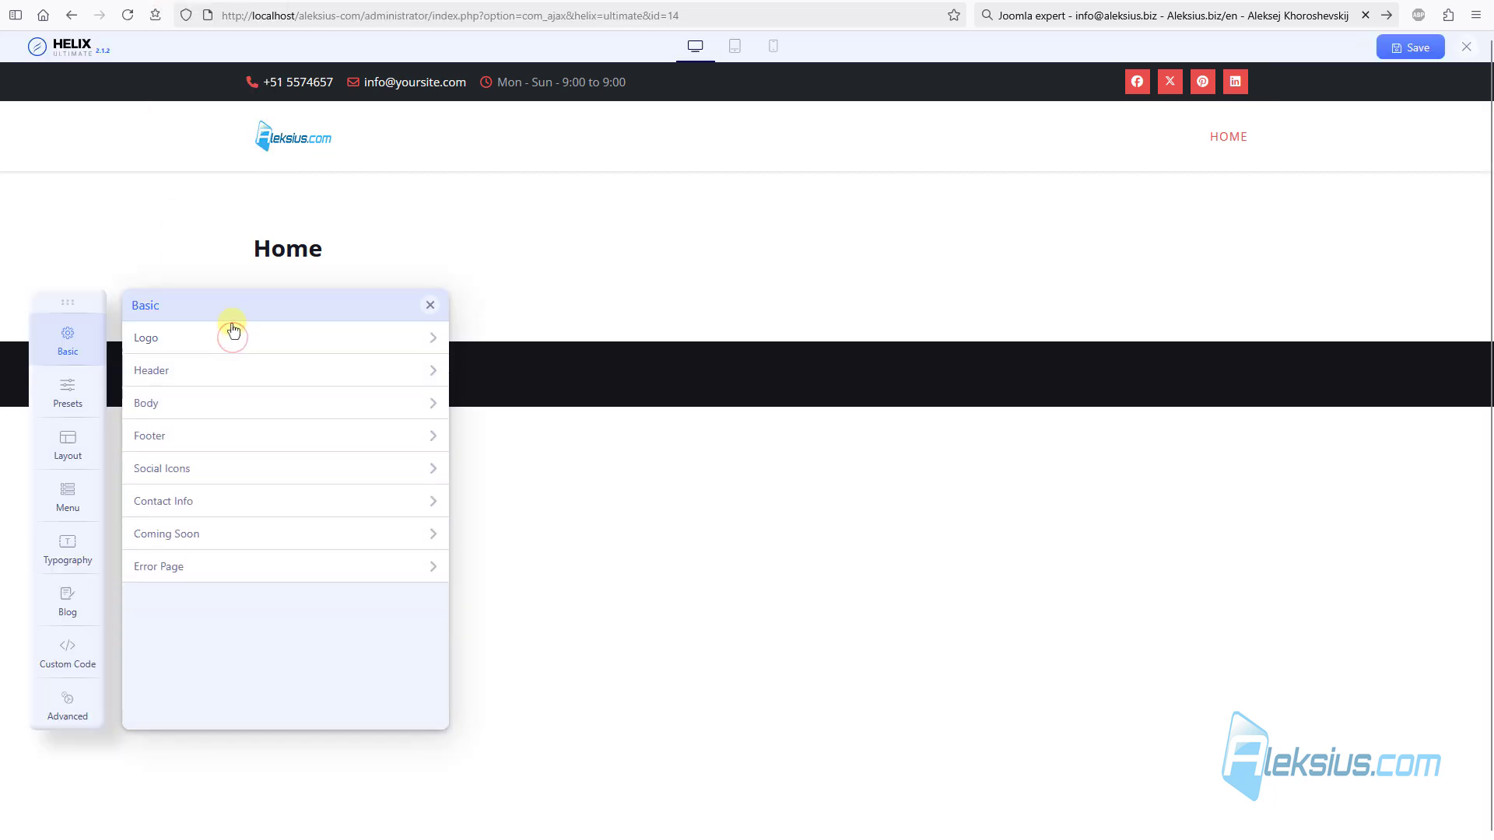
{"action": "left_click", "coordinate": [237, 507]}
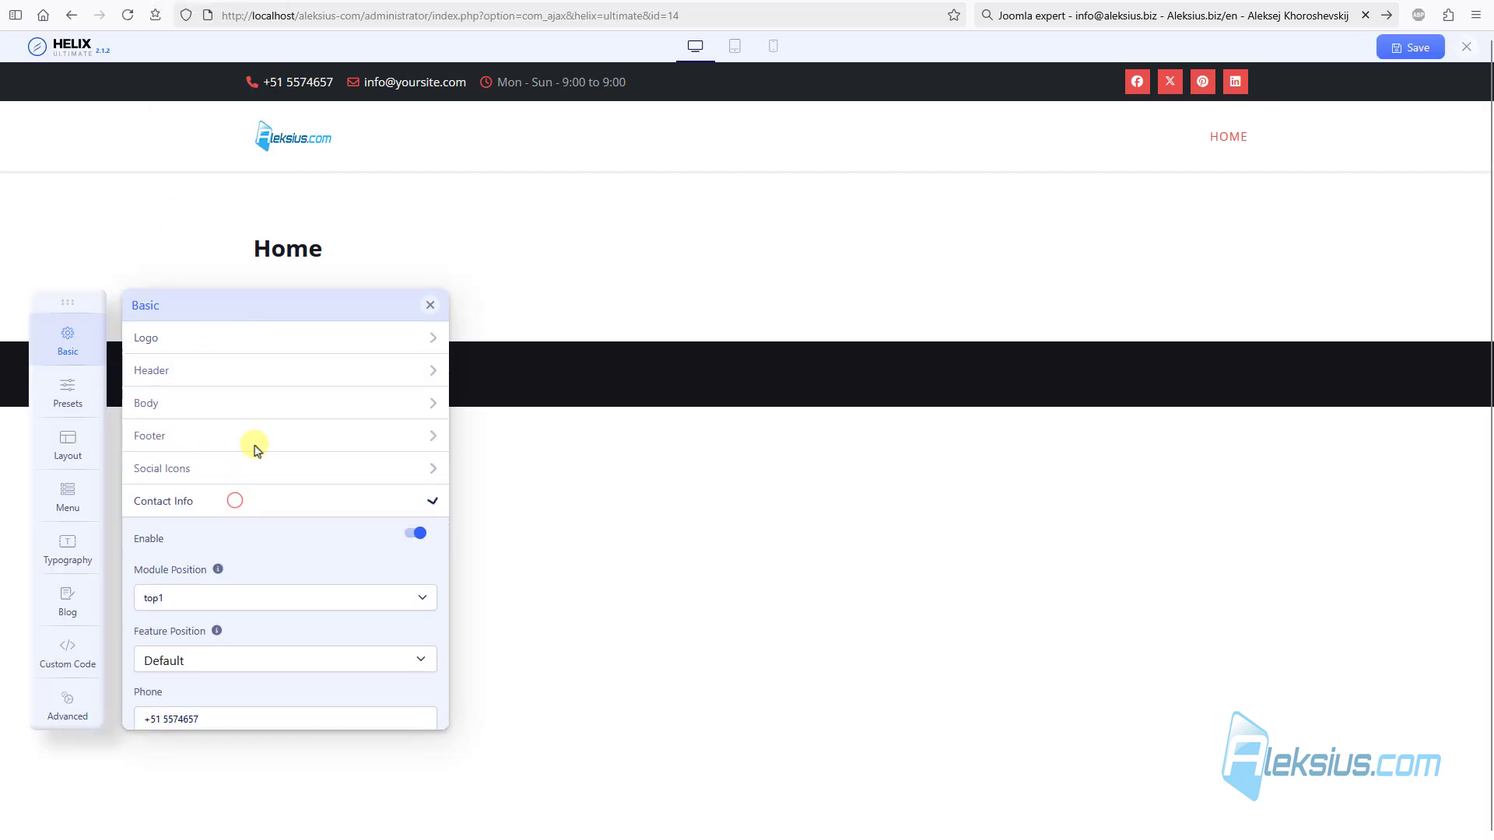
{"action": "scroll", "coordinate": [277, 407], "scroll_direction": "down", "scroll_amount": 3}
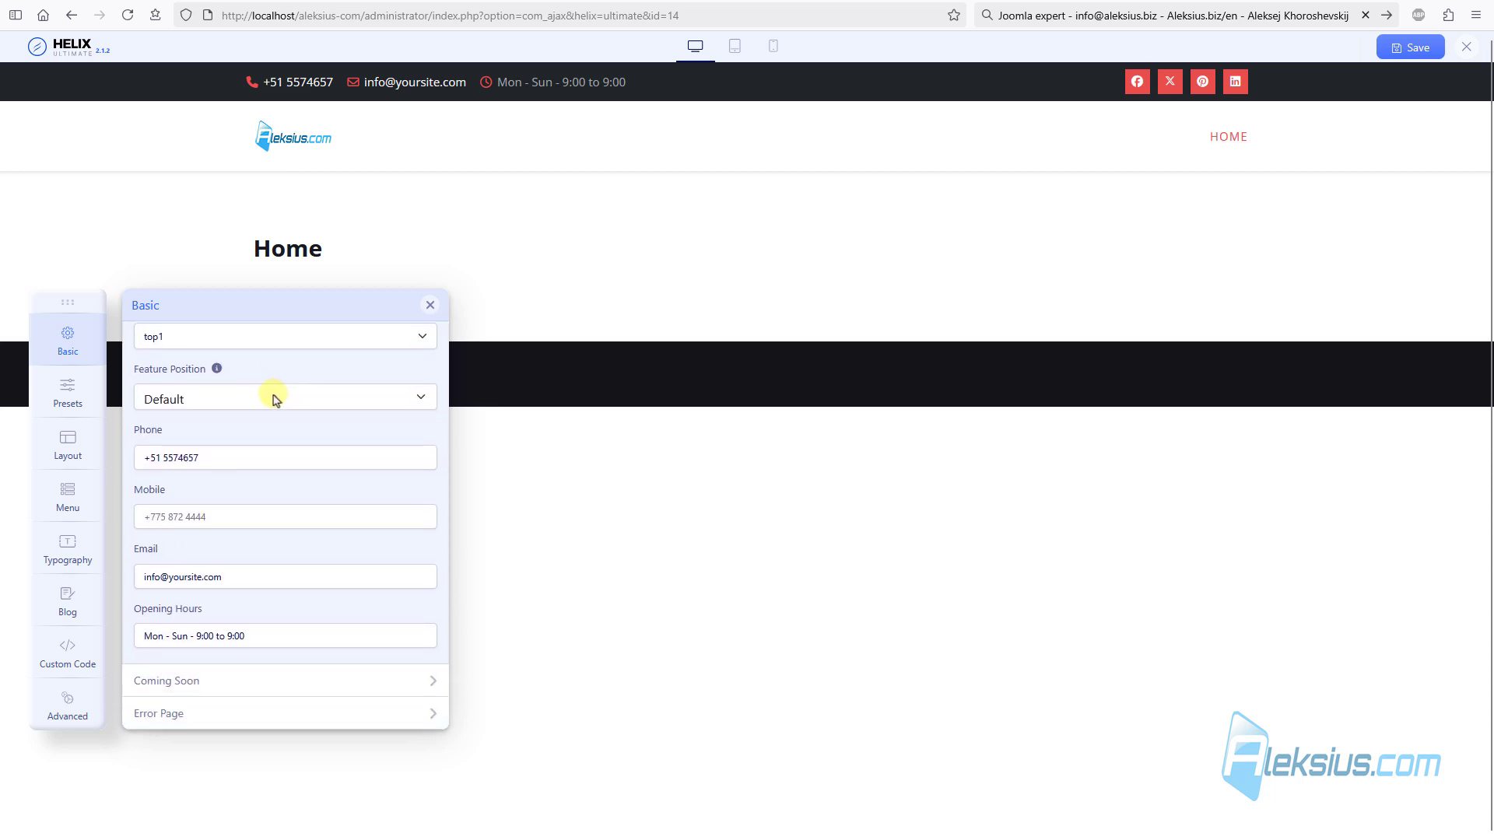
{"action": "triple_click", "coordinate": [234, 456]}
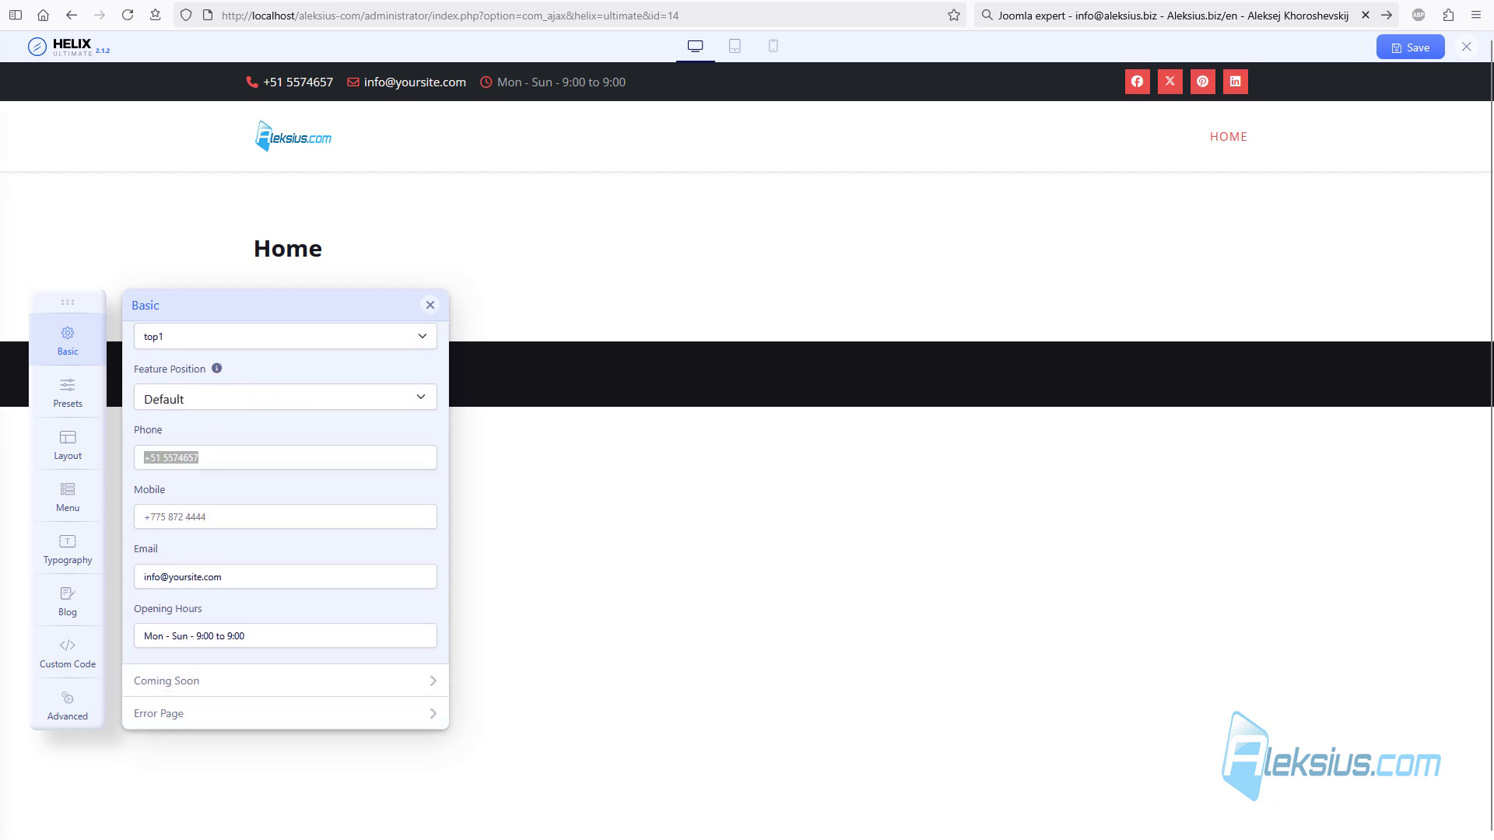
{"action": "triple_click", "coordinate": [238, 459]}
{"action": "key", "text": "ctrl+v"}
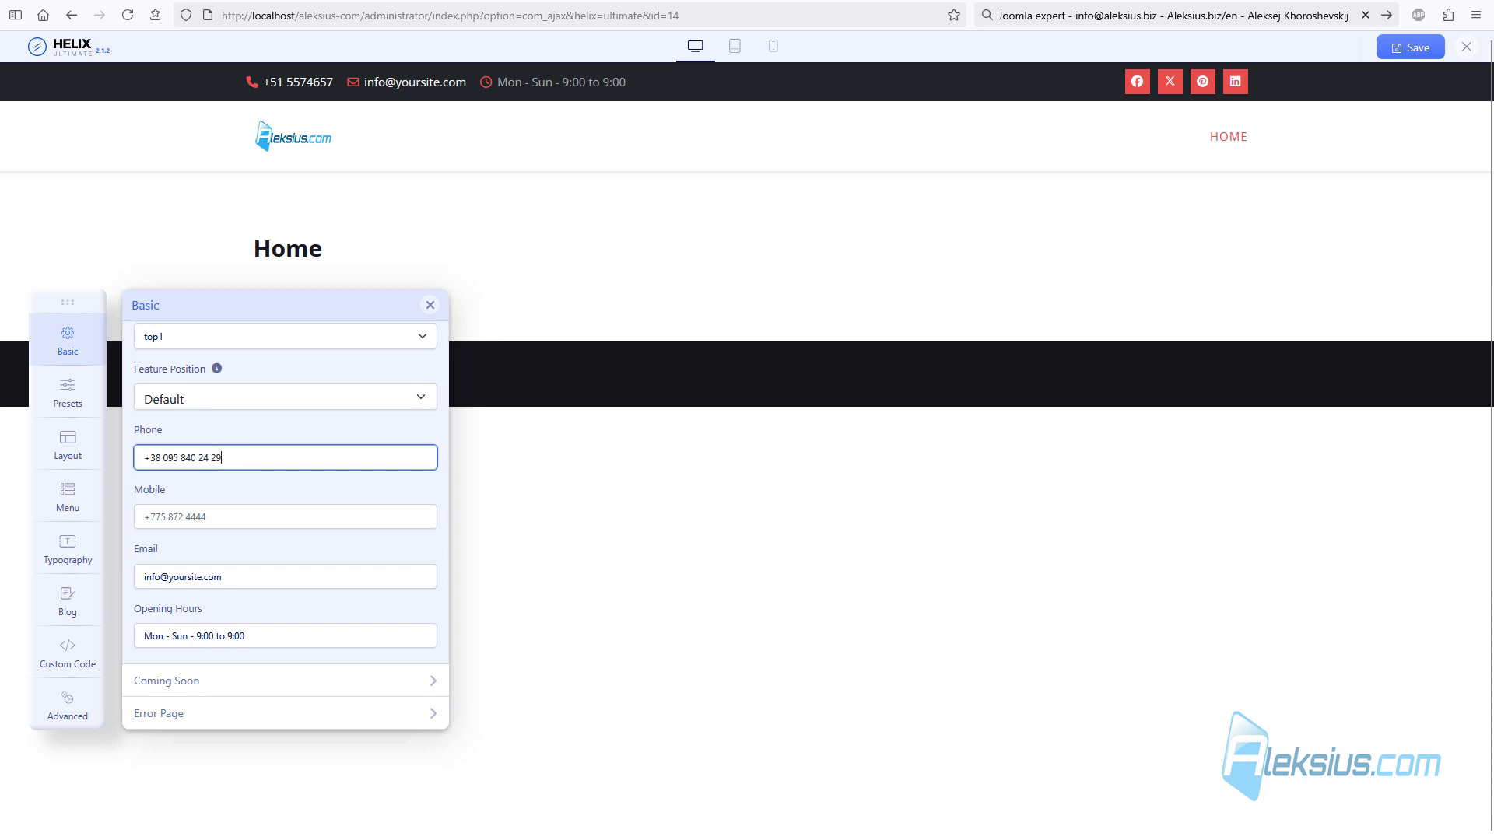
Step: Replace the sample email in the Basic Contact Info settings with the business's email address
{"action": "key", "text": "Return"}
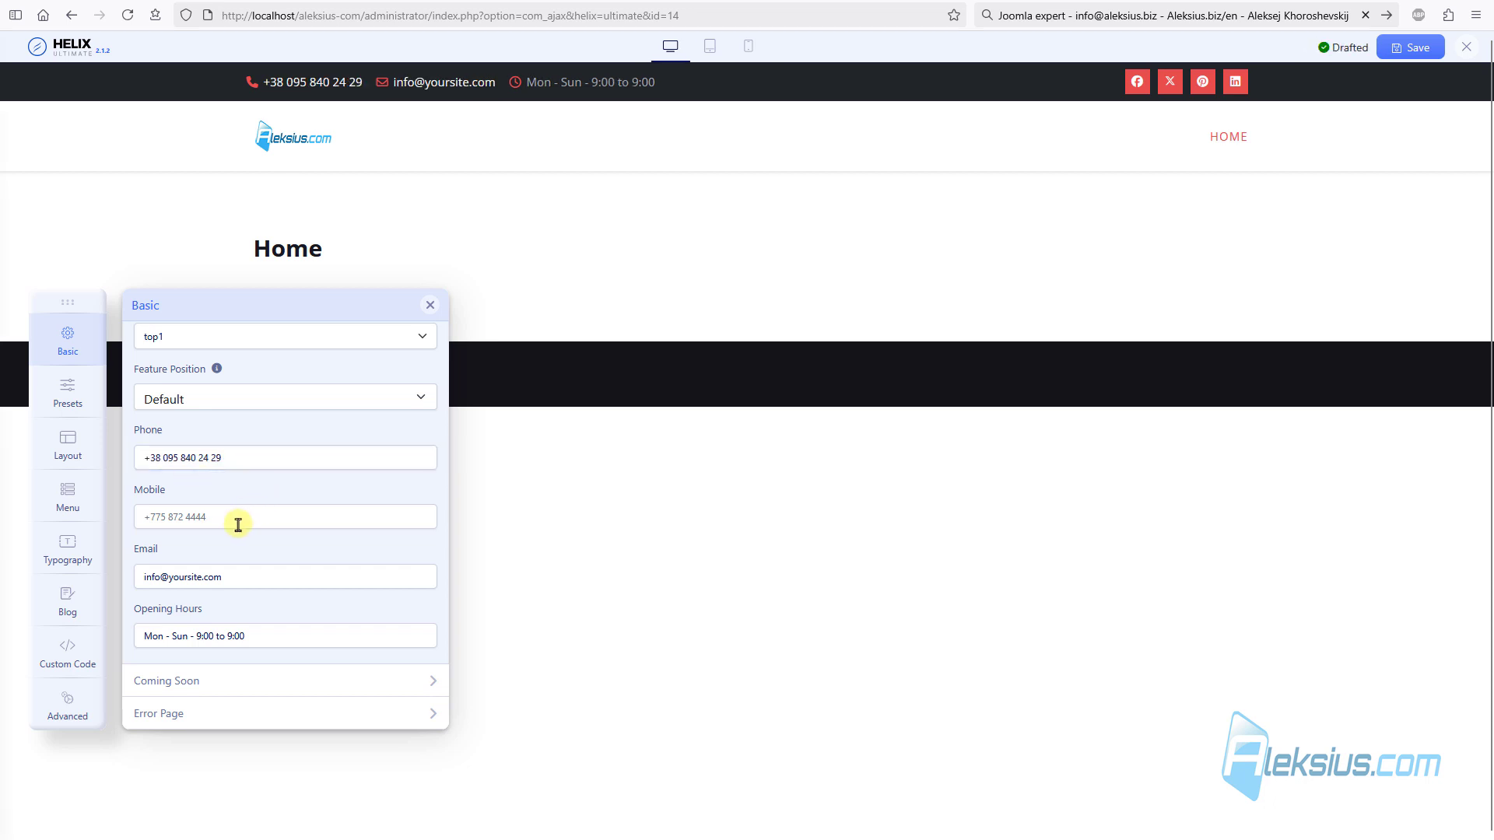
{"action": "left_click", "coordinate": [238, 516]}
{"action": "triple_click", "coordinate": [261, 576]}
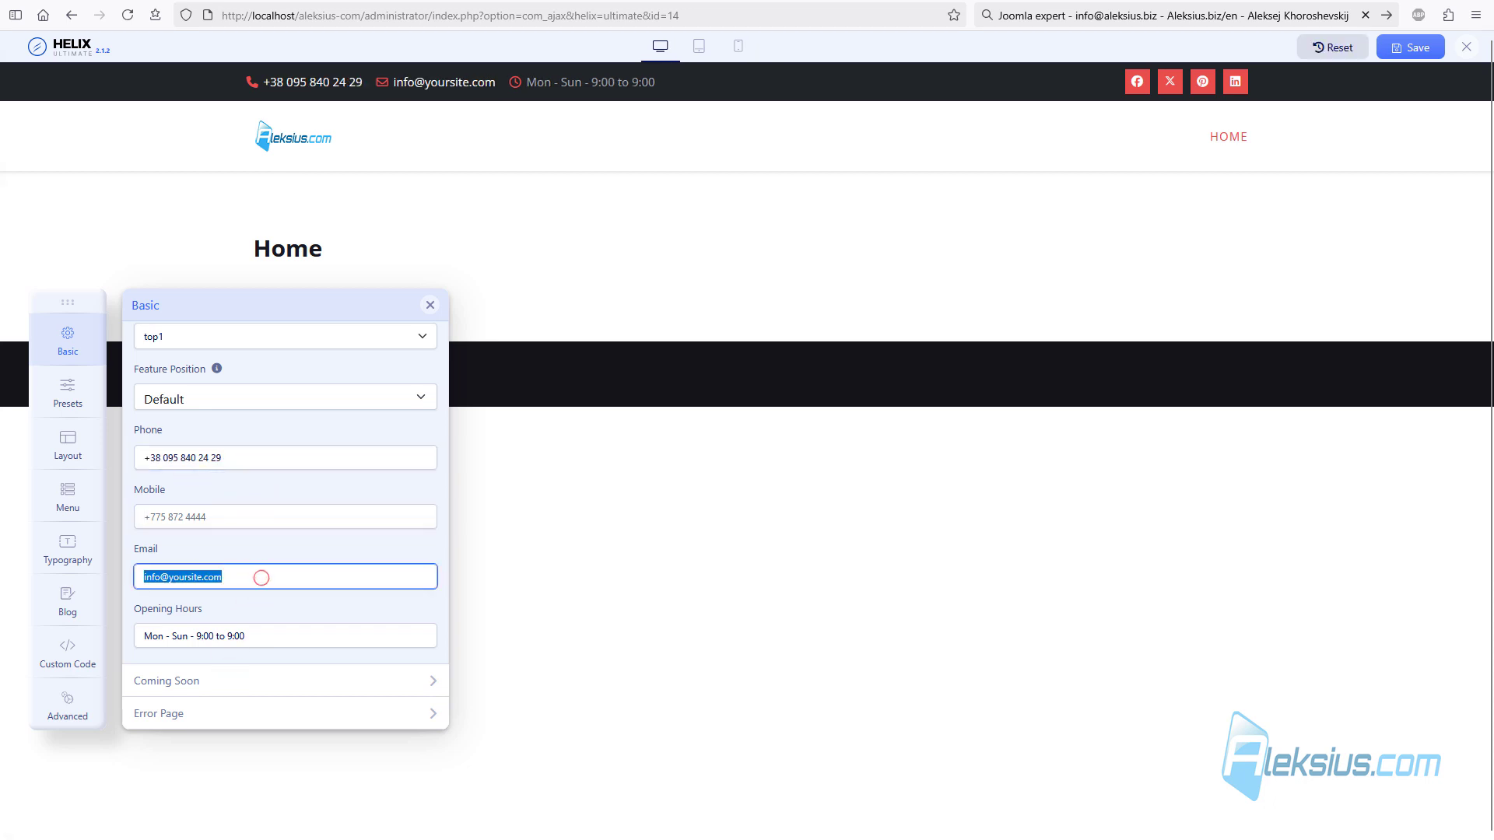
{"action": "key", "text": "ctrl+v"}
{"action": "key", "text": "Return"}
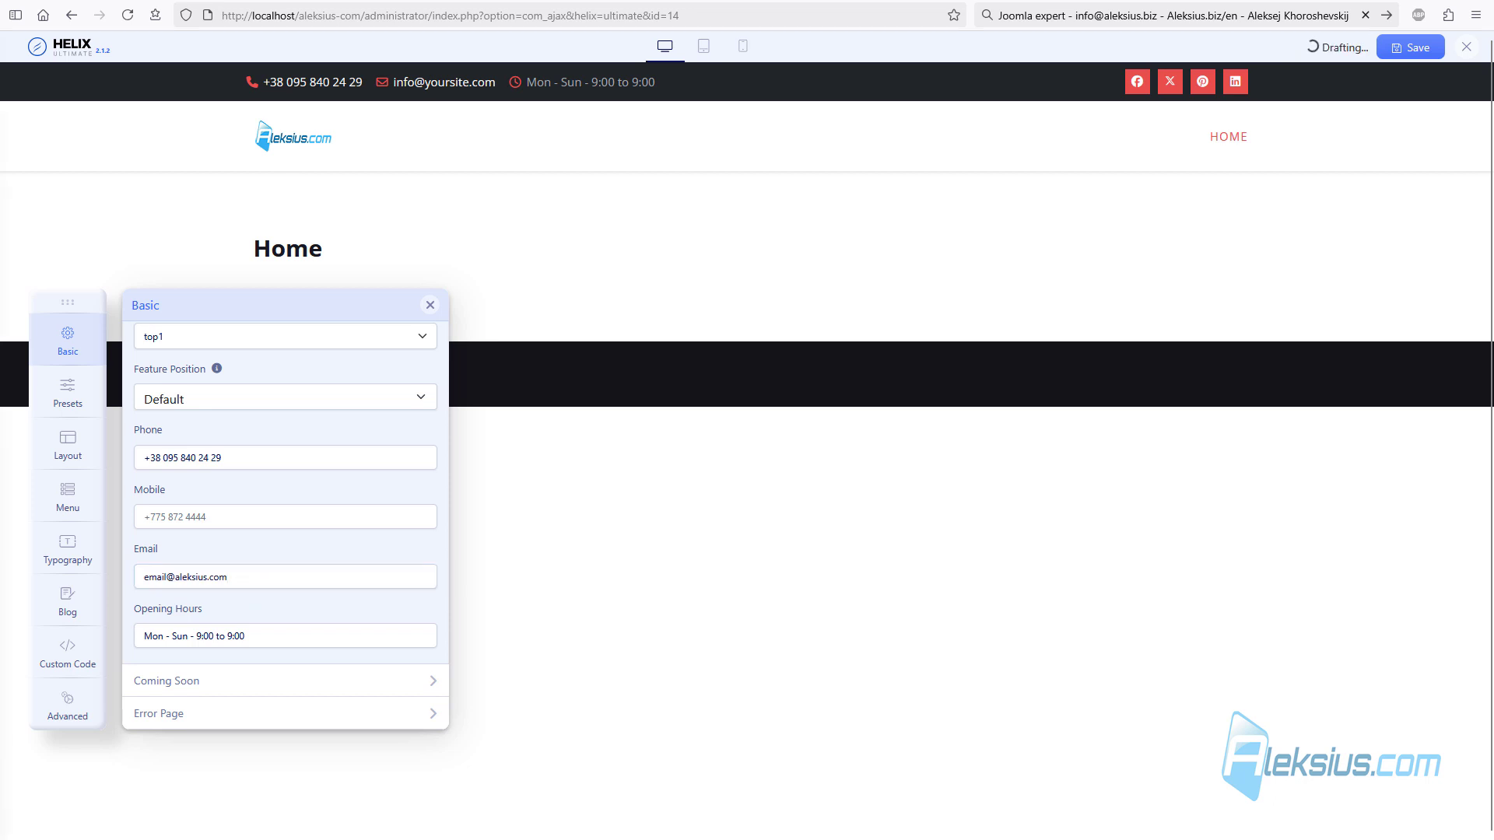
Step: Set the contact opening hours to "Mon-Fri 9am - 7pm" and save the template options
{"action": "triple_click", "coordinate": [306, 632]}
{"action": "type", "text": "Mon-Fri 9am - 7pm"}
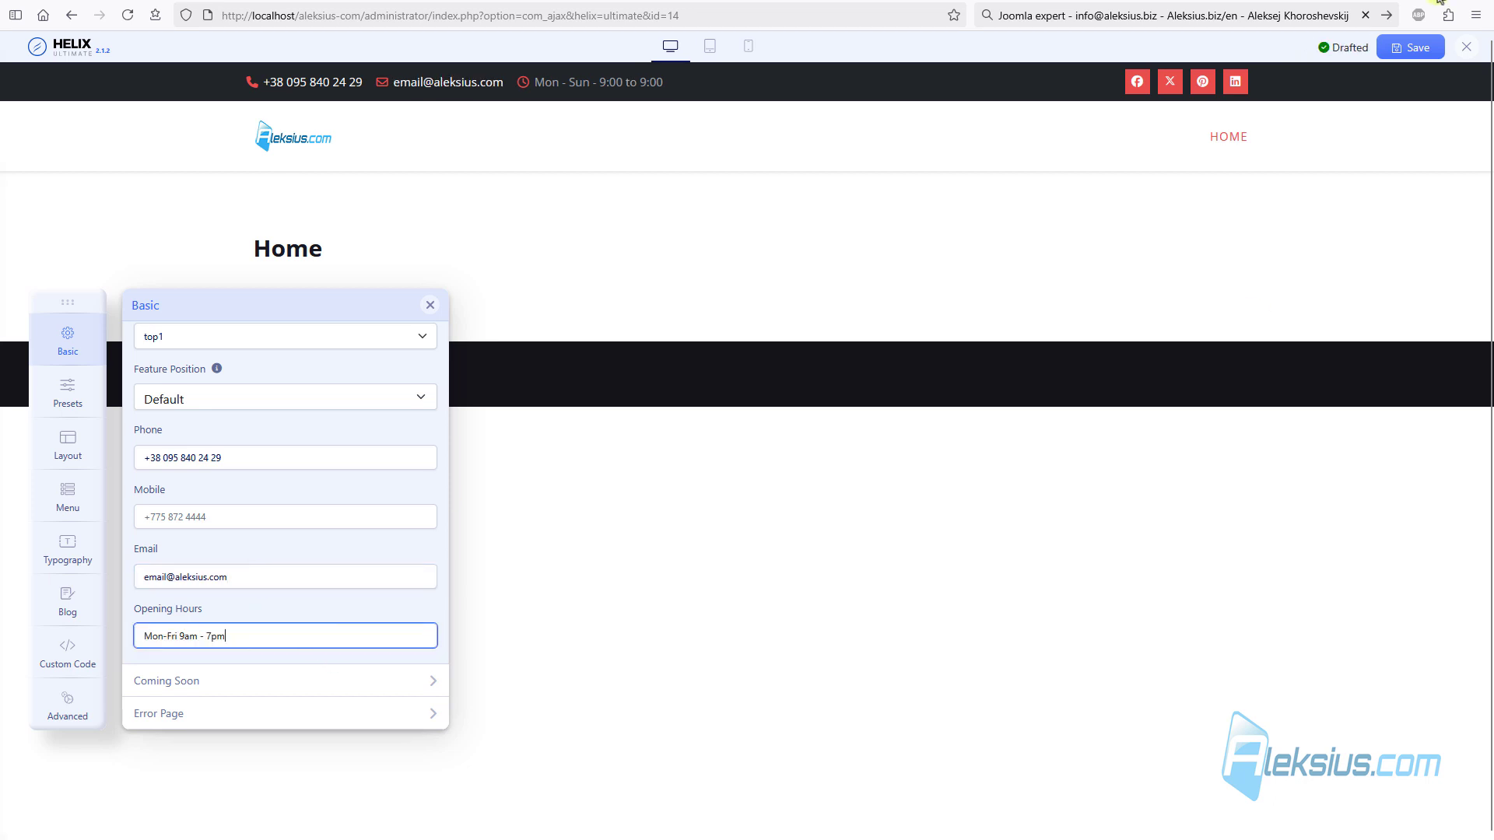
{"action": "left_click", "coordinate": [1408, 53]}
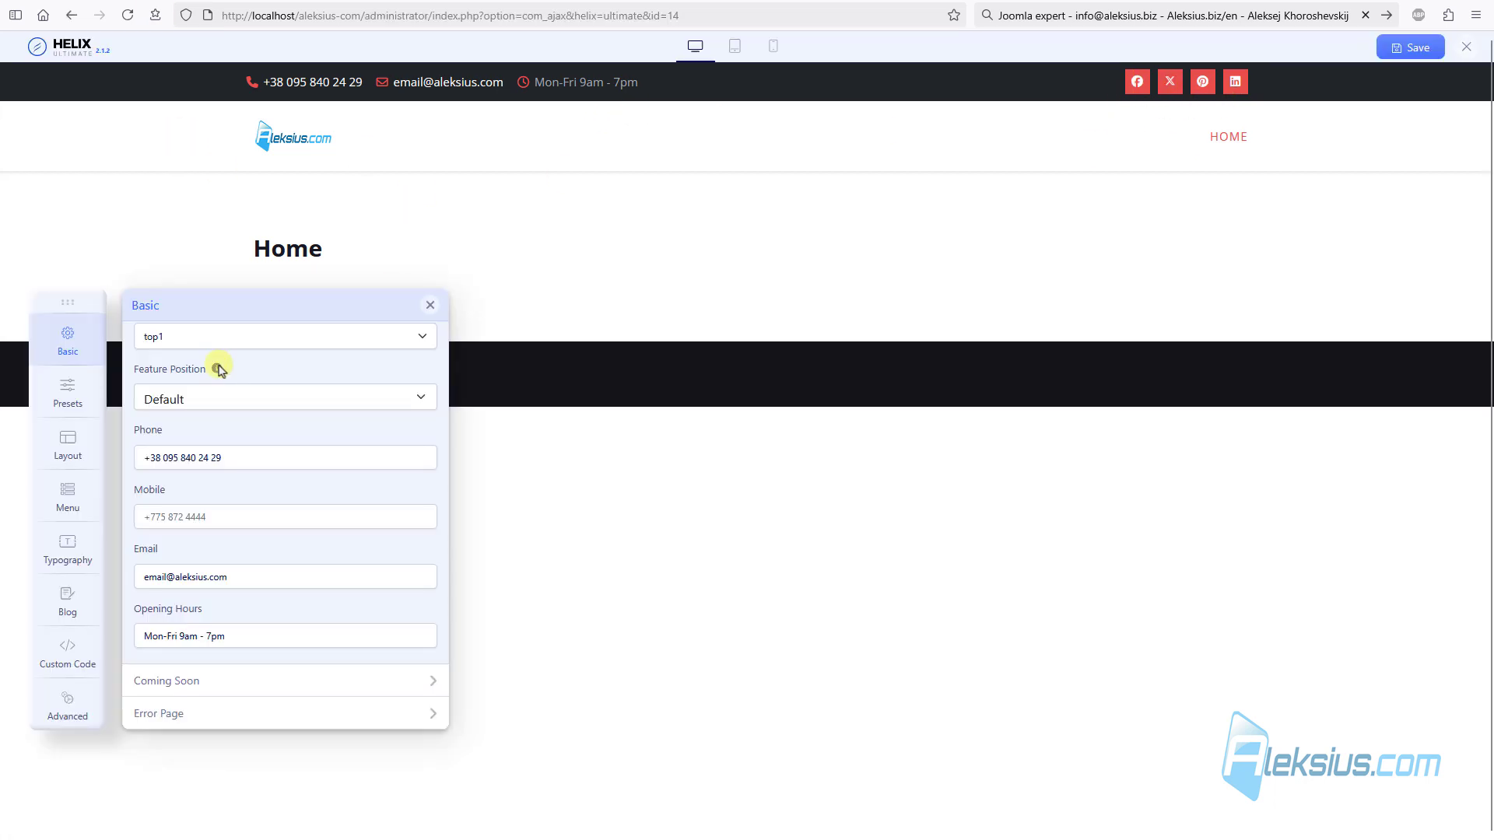
Step: In the Basic Social Icons settings, replace the placeholder Facebook URL with the owner's Facebook profile address
{"action": "scroll", "coordinate": [217, 430], "scroll_direction": "up", "scroll_amount": 4}
{"action": "left_click", "coordinate": [203, 466]}
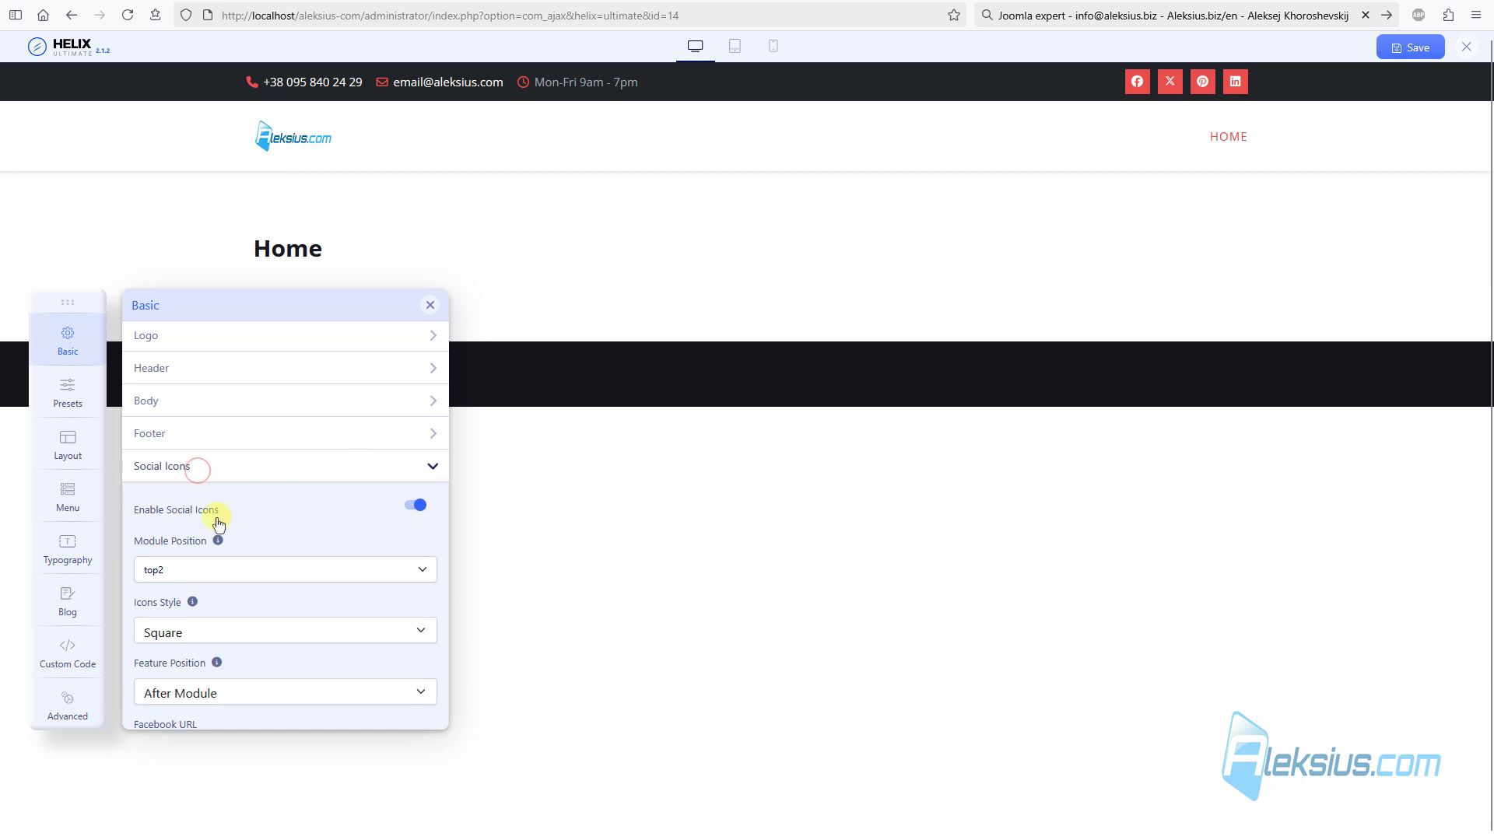
{"action": "scroll", "coordinate": [222, 483], "scroll_direction": "down", "scroll_amount": 2}
{"action": "scroll", "coordinate": [244, 535], "scroll_direction": "down", "scroll_amount": 1}
{"action": "left_click", "coordinate": [207, 484]}
{"action": "key", "text": "ctrl+a"}
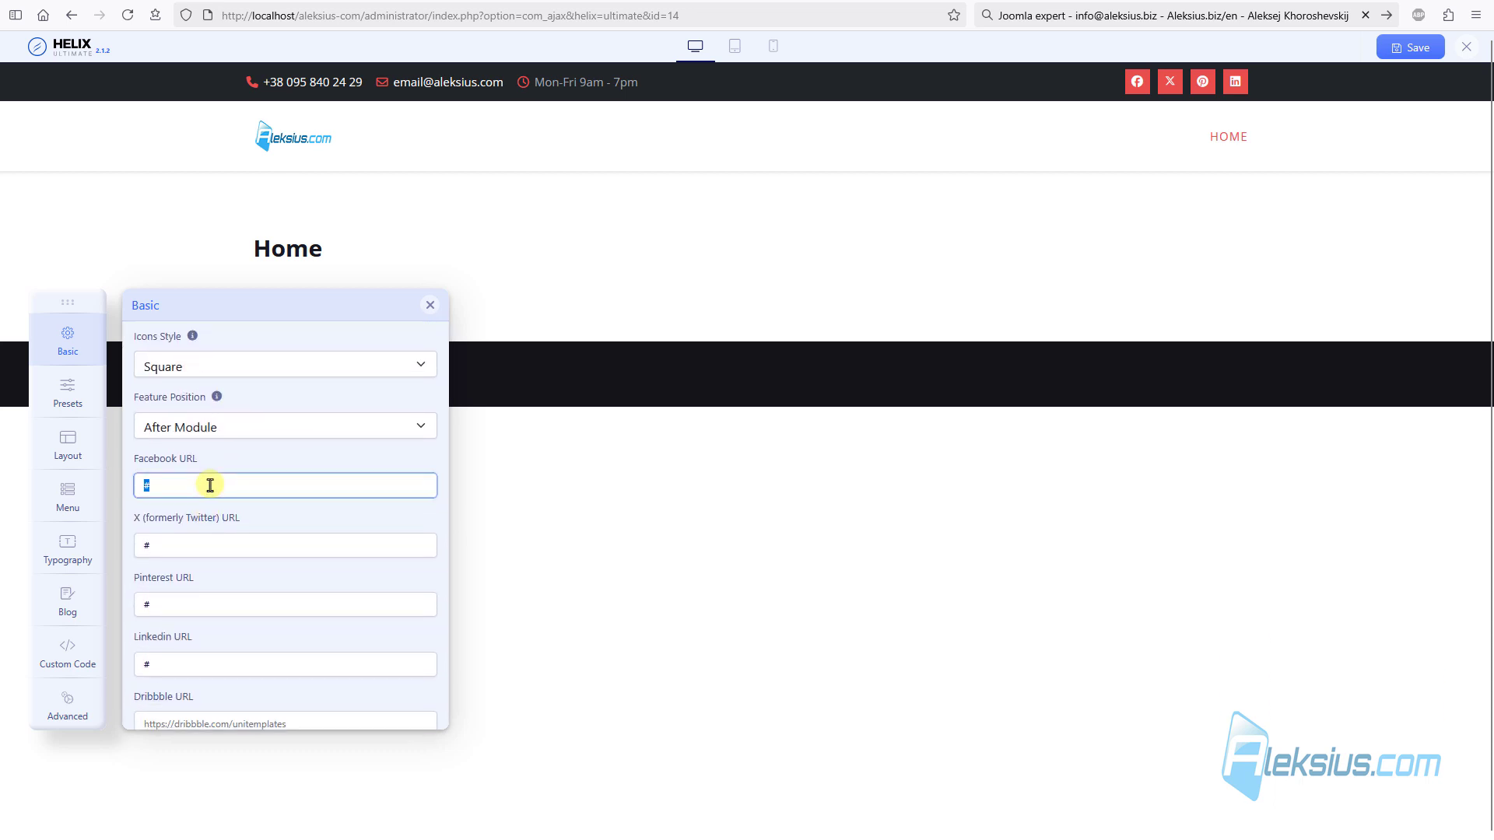
{"action": "type", "text": "https://www.facebook.com/aleksej.horoshevskij"}
{"action": "key", "text": "Return"}
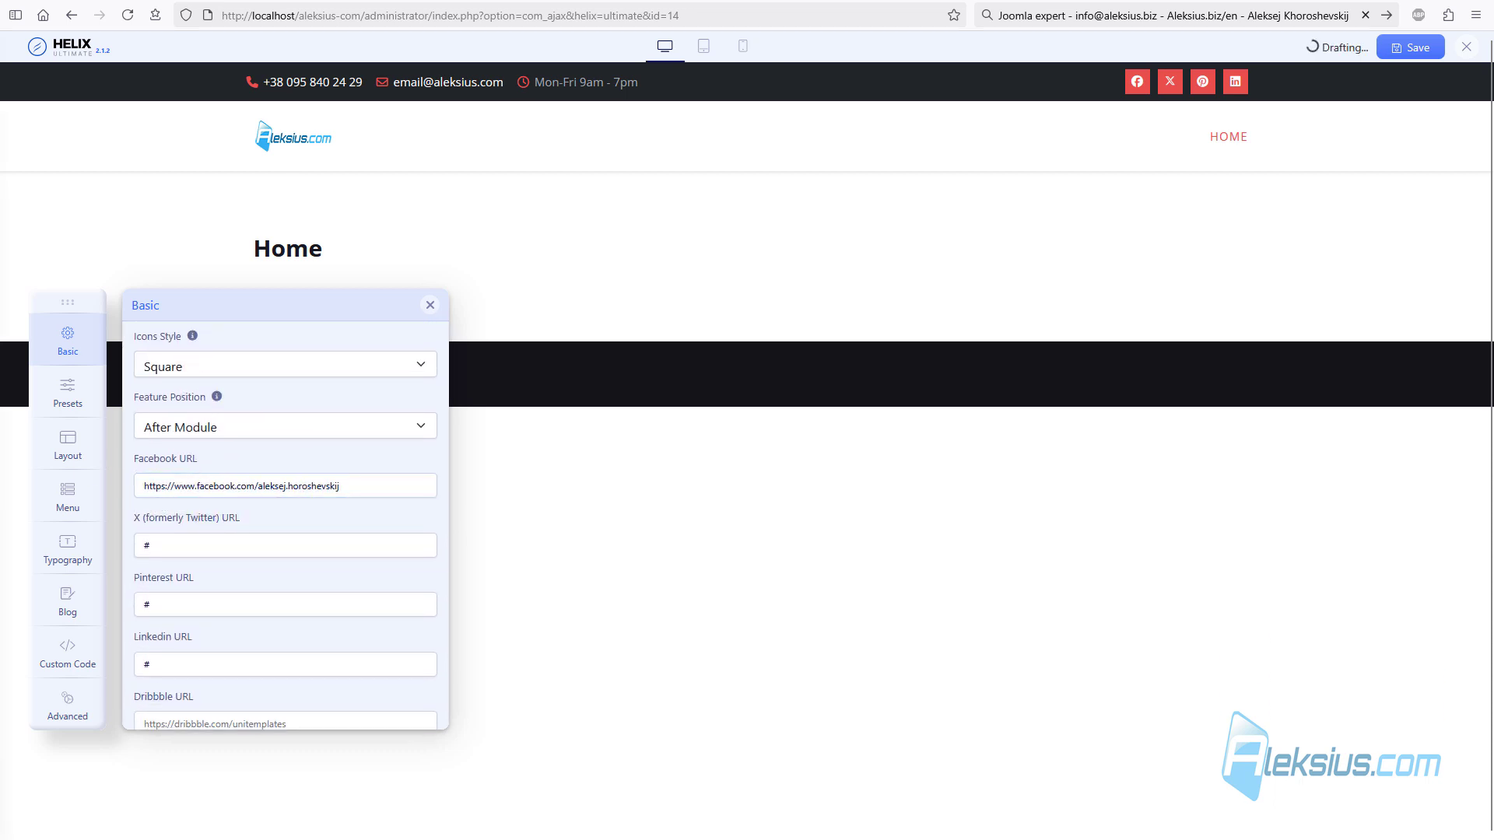
{"action": "left_click", "coordinate": [202, 550]}
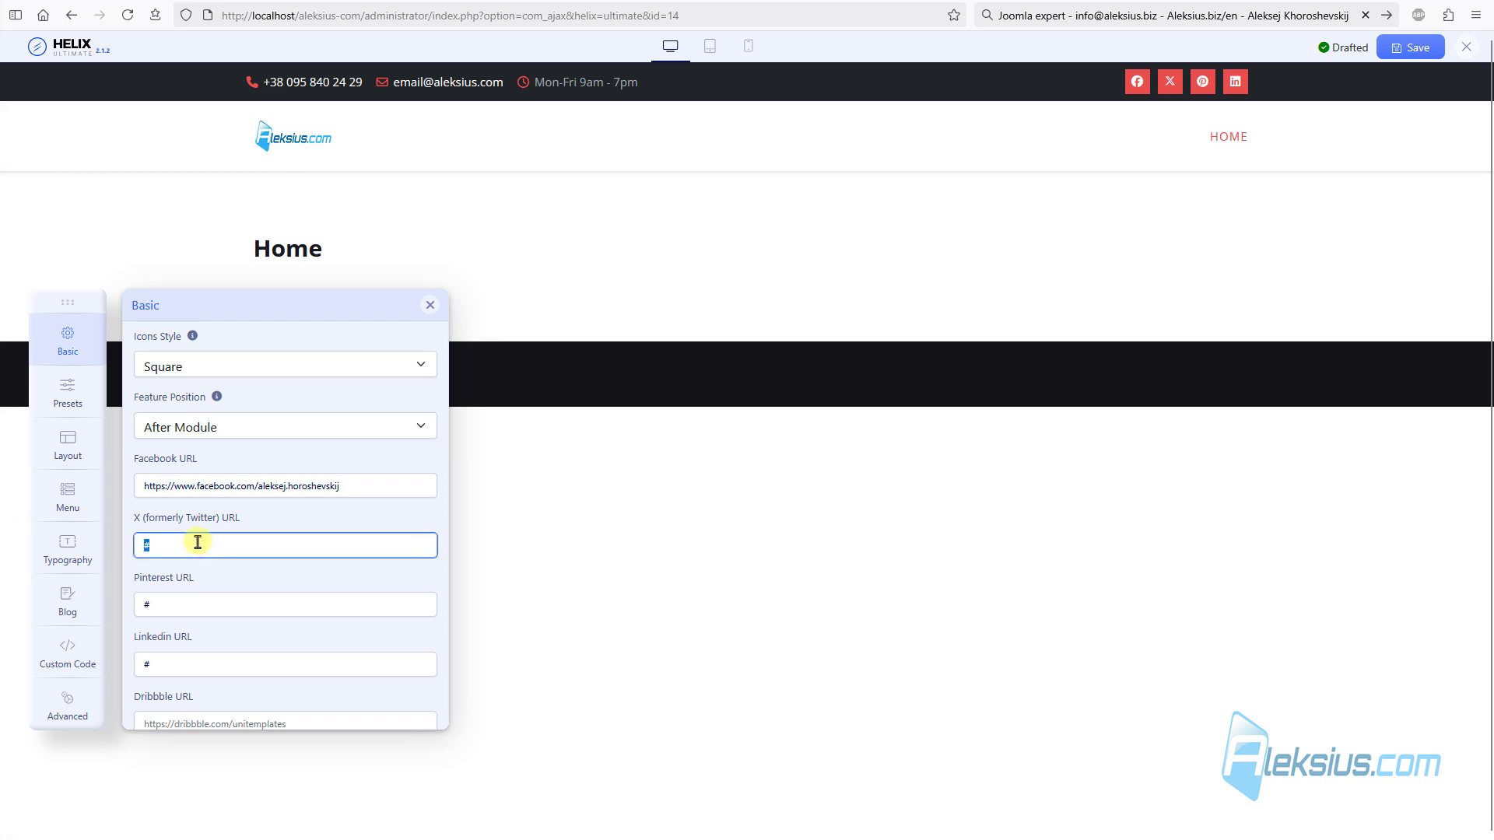
{"action": "key", "text": "ctrl+a"}
{"action": "type", "text": "https://x.com/aleksius_com"}
{"action": "key", "text": "Return"}
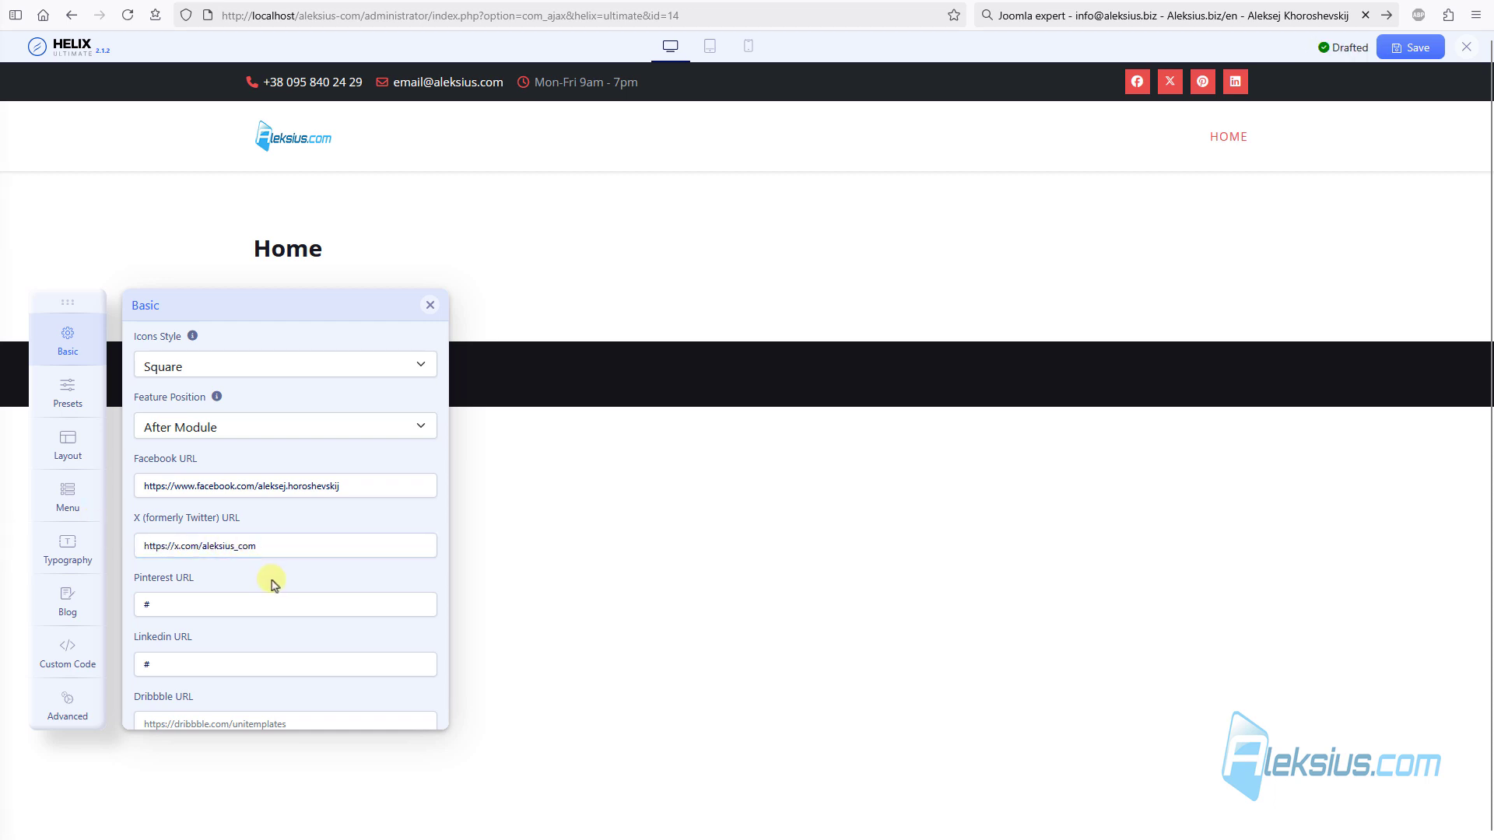
Step: Clear the placeholder values from the Pinterest URL and Linkedin URL of the social icons
{"action": "left_click", "coordinate": [224, 602]}
{"action": "key", "text": "ctrl+a"}
{"action": "key", "text": "BackSpace"}
{"action": "scroll", "coordinate": [224, 601], "scroll_direction": "down", "scroll_amount": 2}
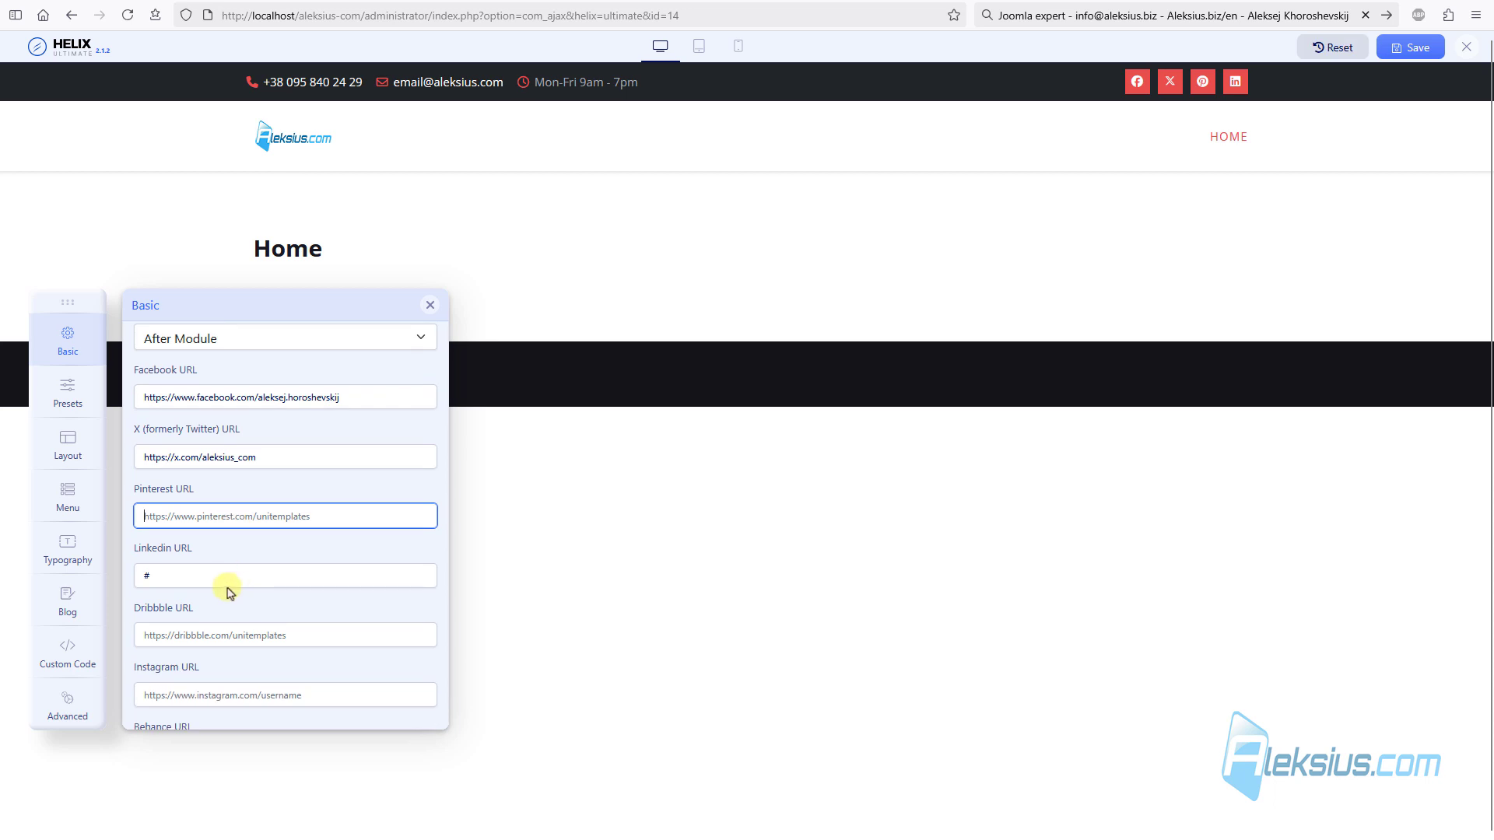
{"action": "left_click", "coordinate": [225, 574]}
{"action": "key", "text": "ctrl+a"}
{"action": "key", "text": "BackSpace"}
Step: Fill in the YouTube URL of the social icons with the owner's YouTube channel address
{"action": "scroll", "coordinate": [246, 542], "scroll_direction": "down", "scroll_amount": 2}
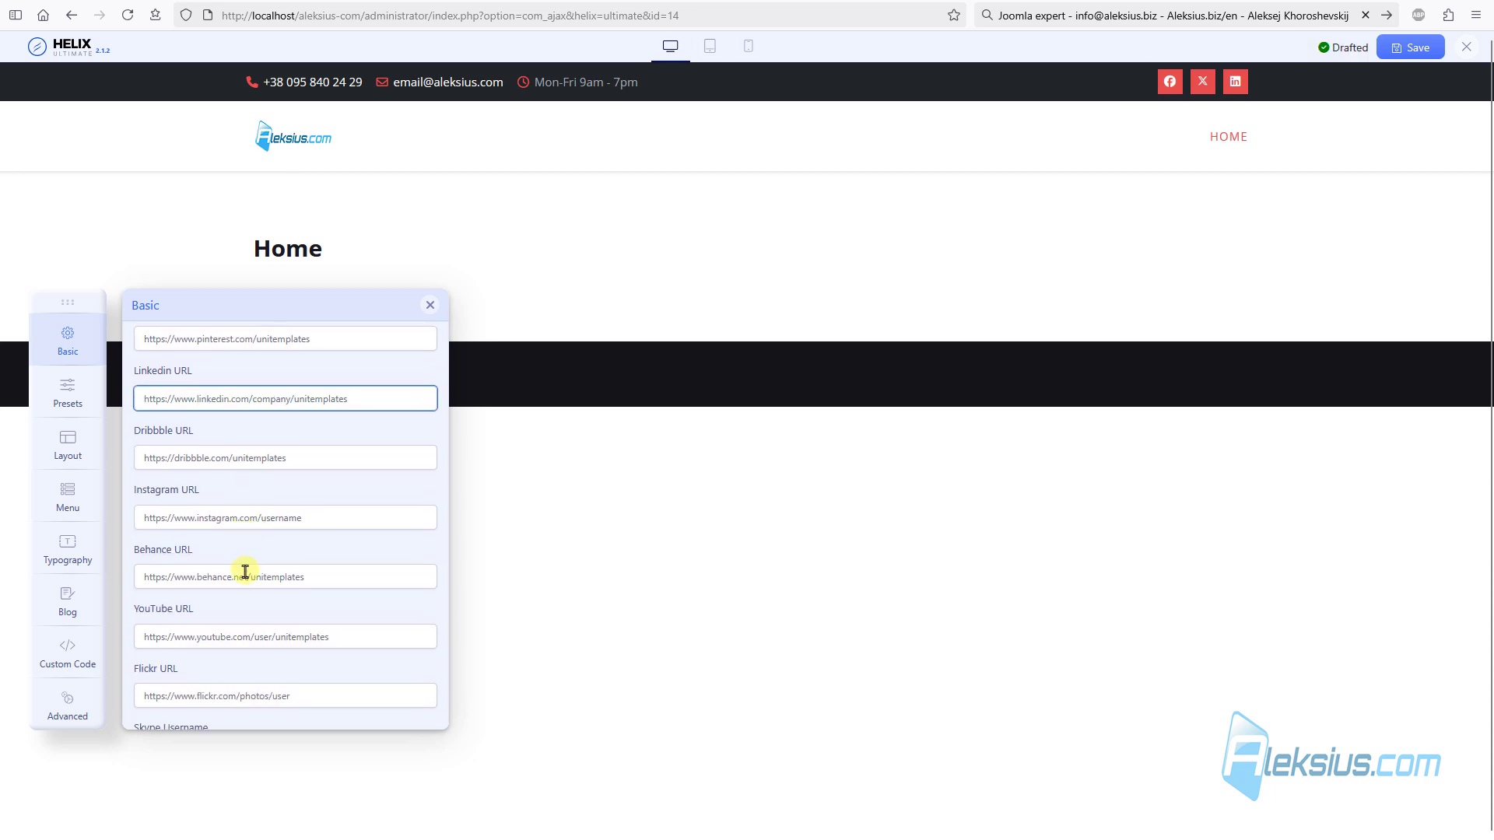
{"action": "left_click", "coordinate": [250, 636]}
{"action": "type", "text": "https://www.youtube.com/@aleksejs-software-stories"}
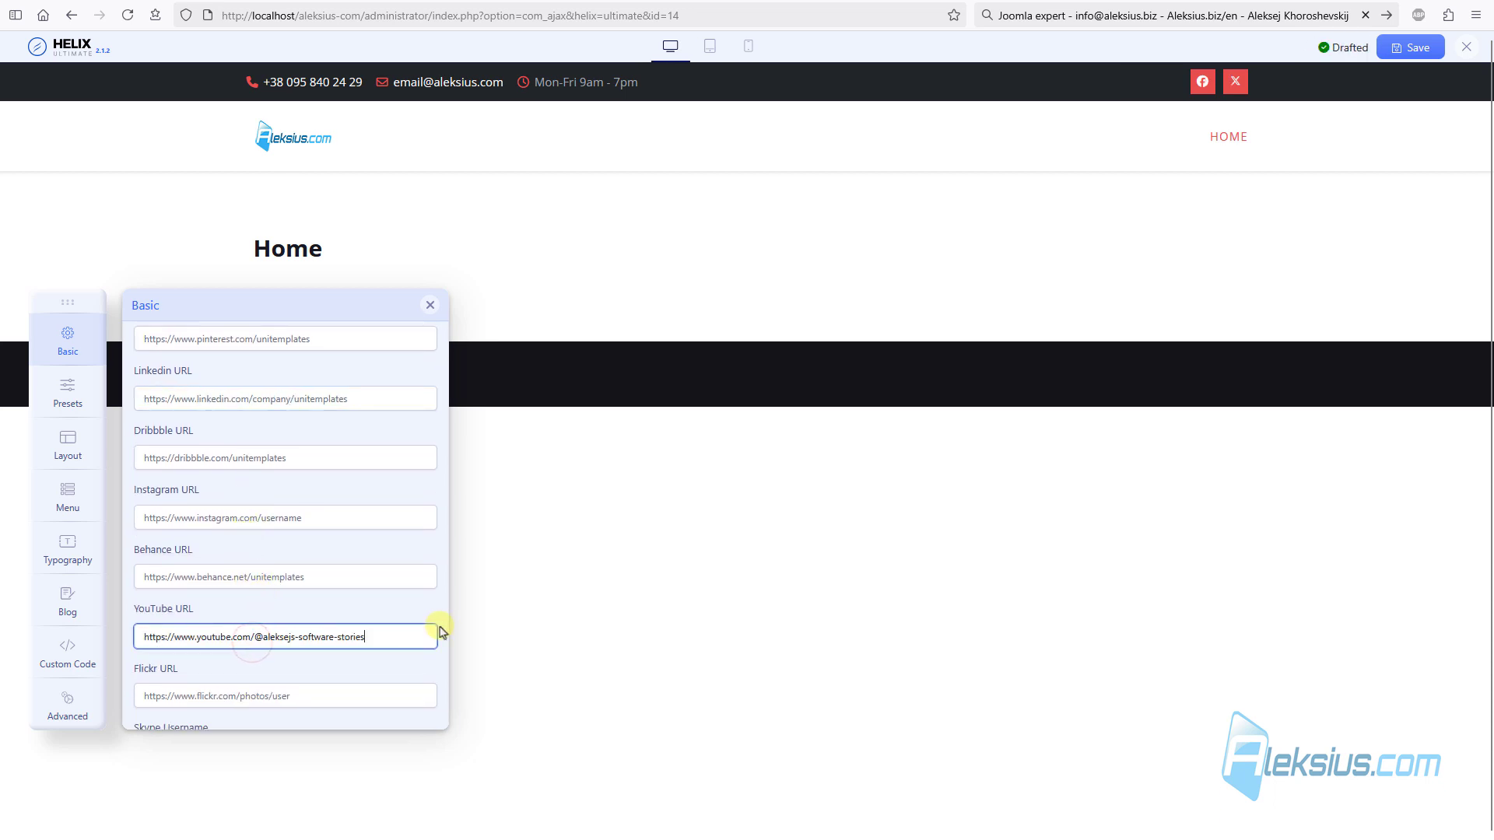
{"action": "left_click", "coordinate": [285, 609]}
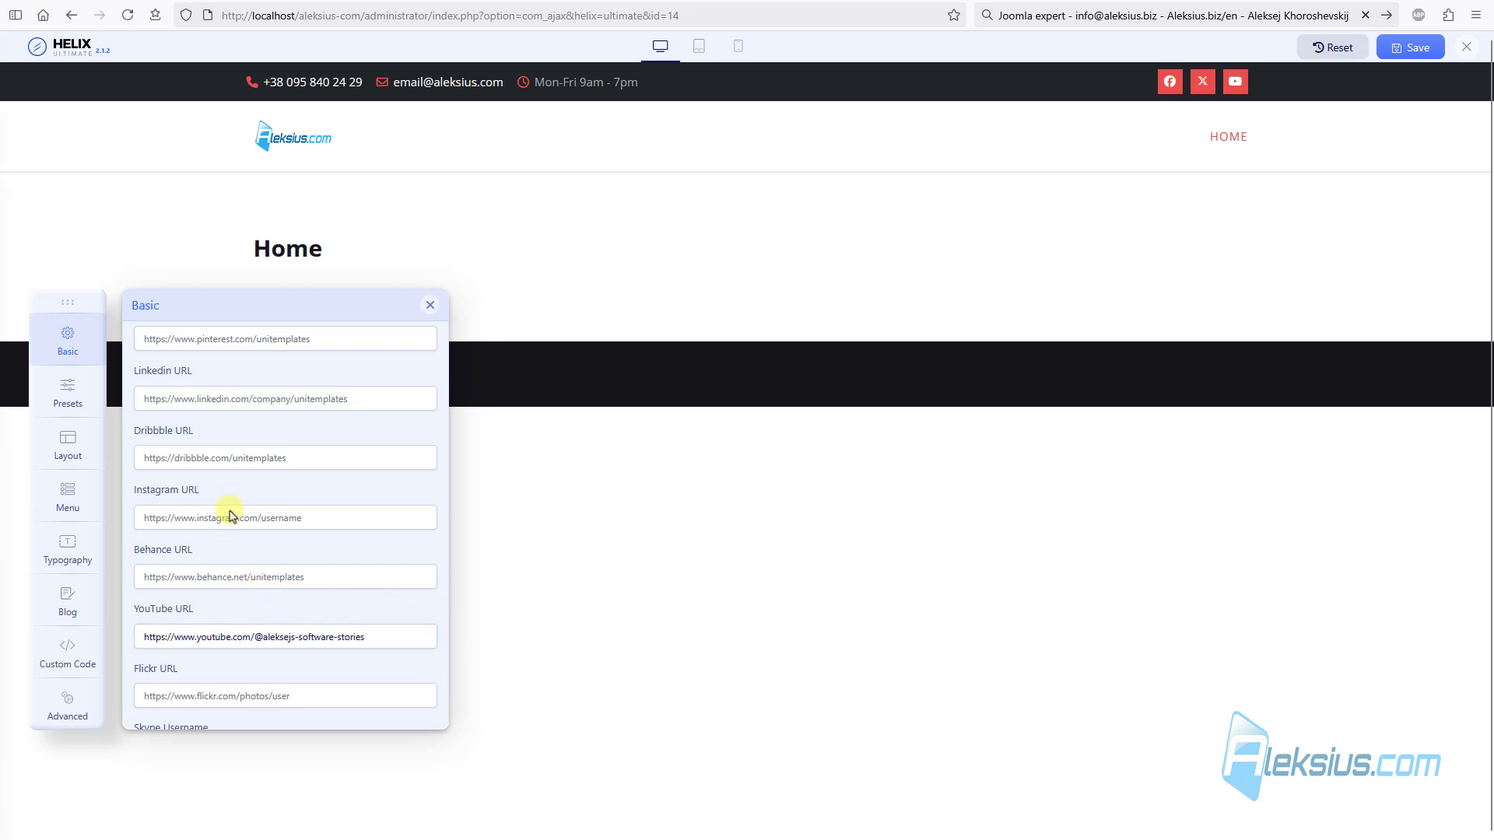
Step: Fill in the Linkedin URL of the social icons with the owner's English LinkedIn profile address
{"action": "left_click", "coordinate": [245, 398]}
{"action": "type", "text": "https://www.linkedin.com/in/khoroshevskij/?locale=en_US"}
{"action": "left_click", "coordinate": [272, 371]}
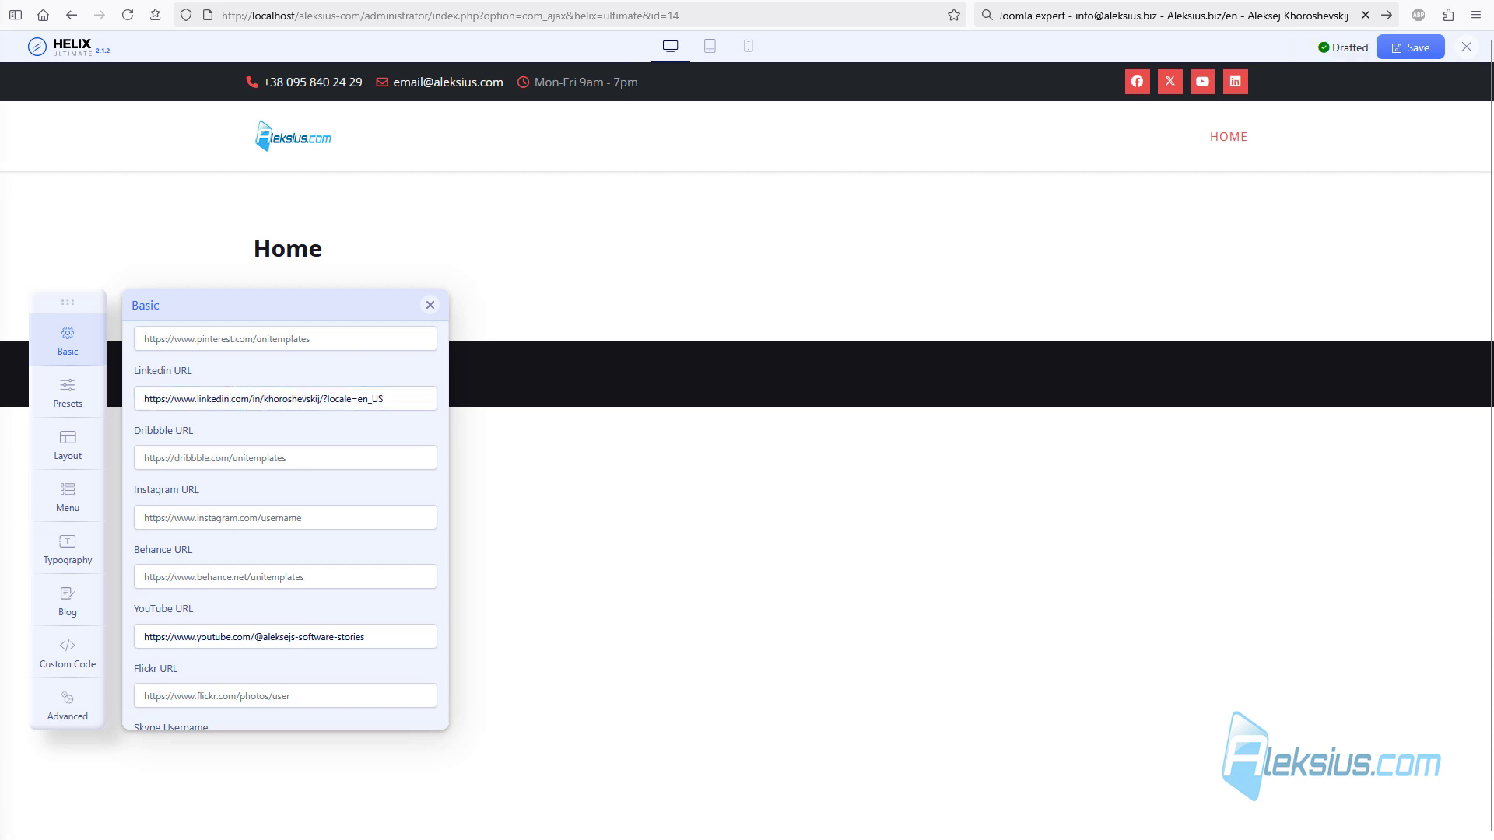
Step: Enter the business's phone number as the Whatsapp username and save the template options
{"action": "scroll", "coordinate": [410, 580], "scroll_direction": "down", "scroll_amount": 4}
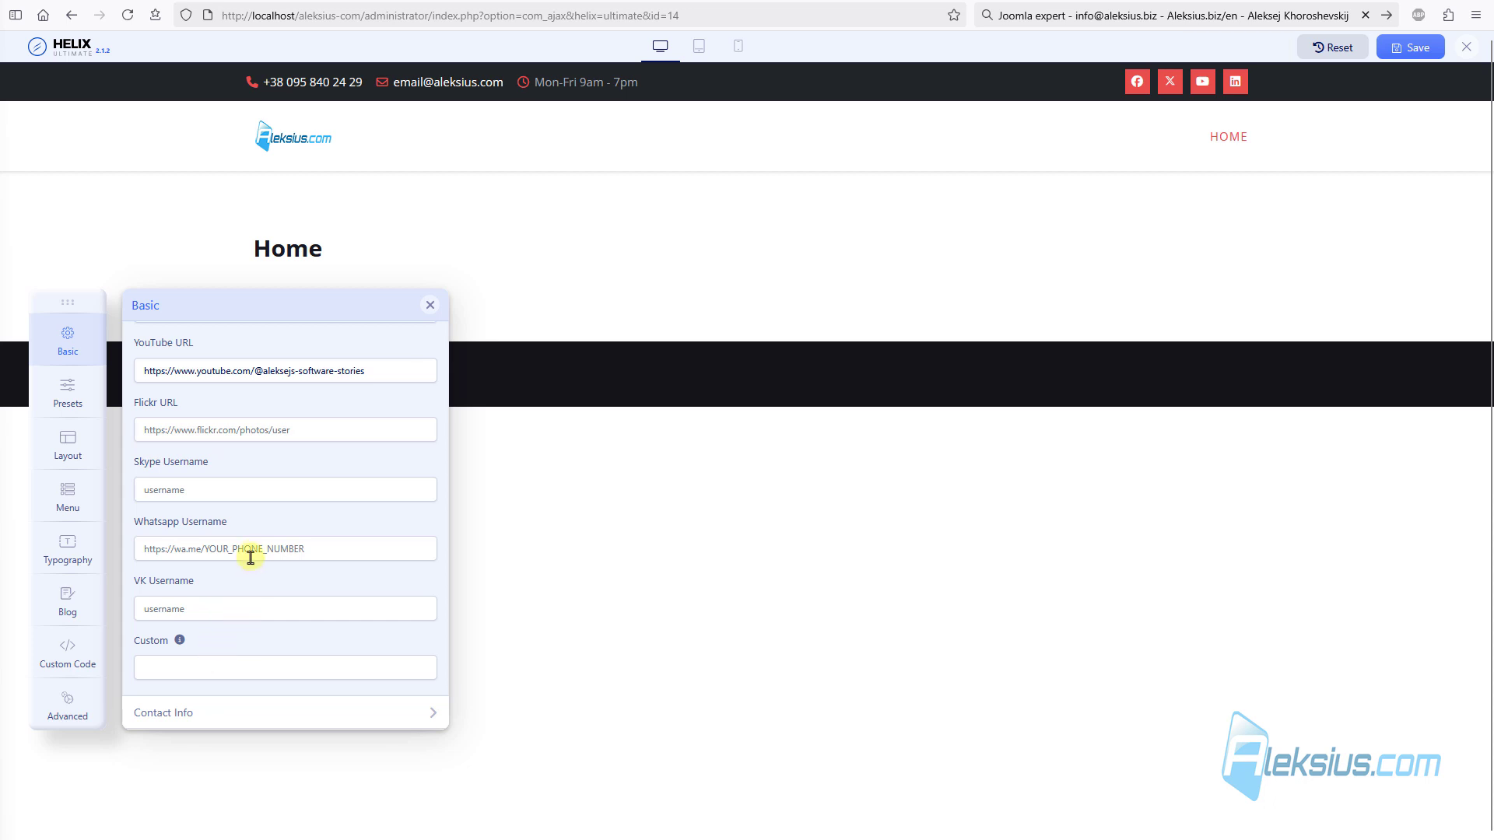
{"action": "key", "text": "ctrl+v"}
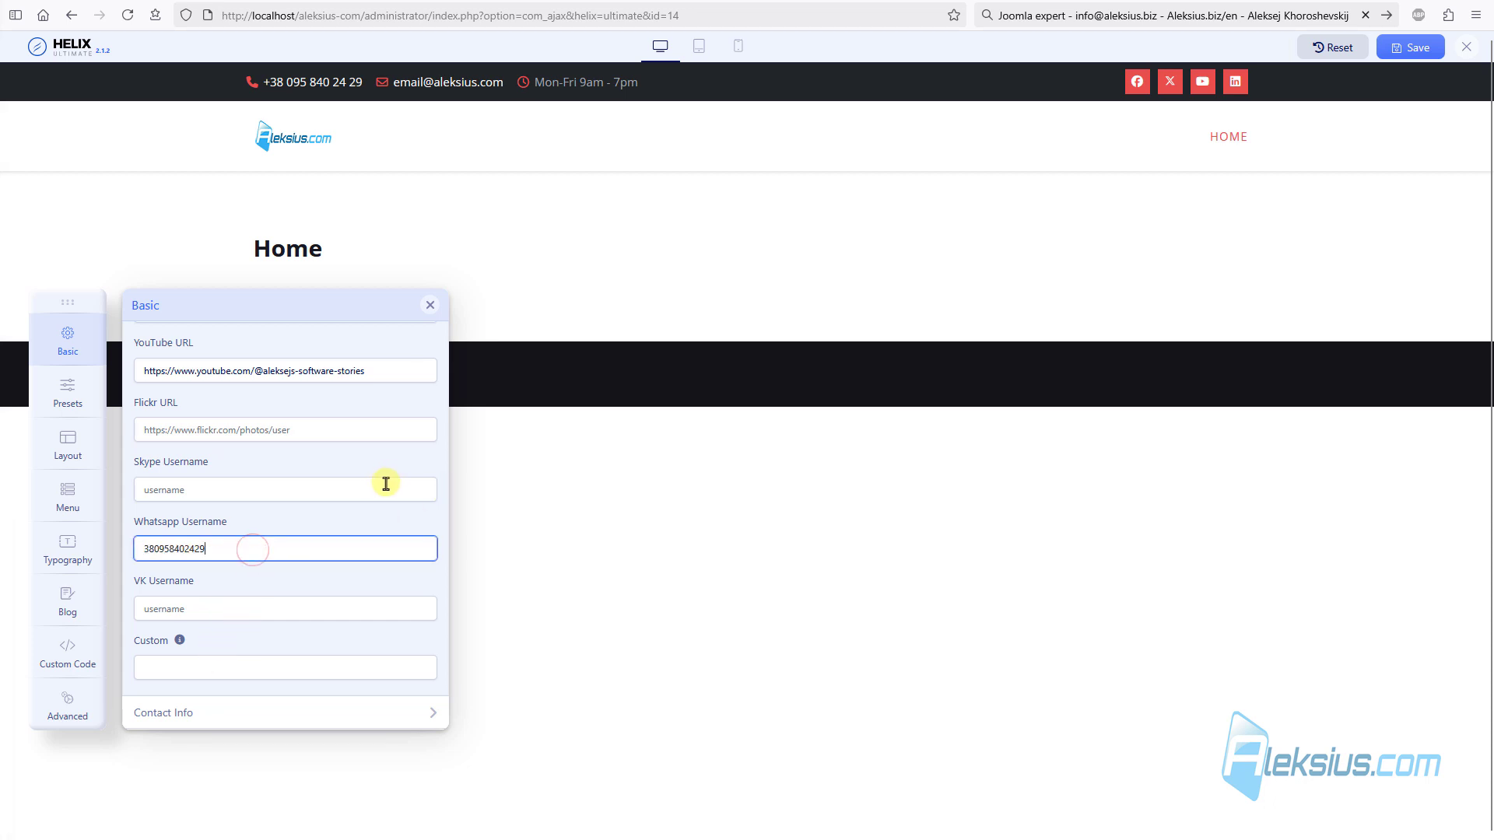
{"action": "left_click", "coordinate": [1436, 48]}
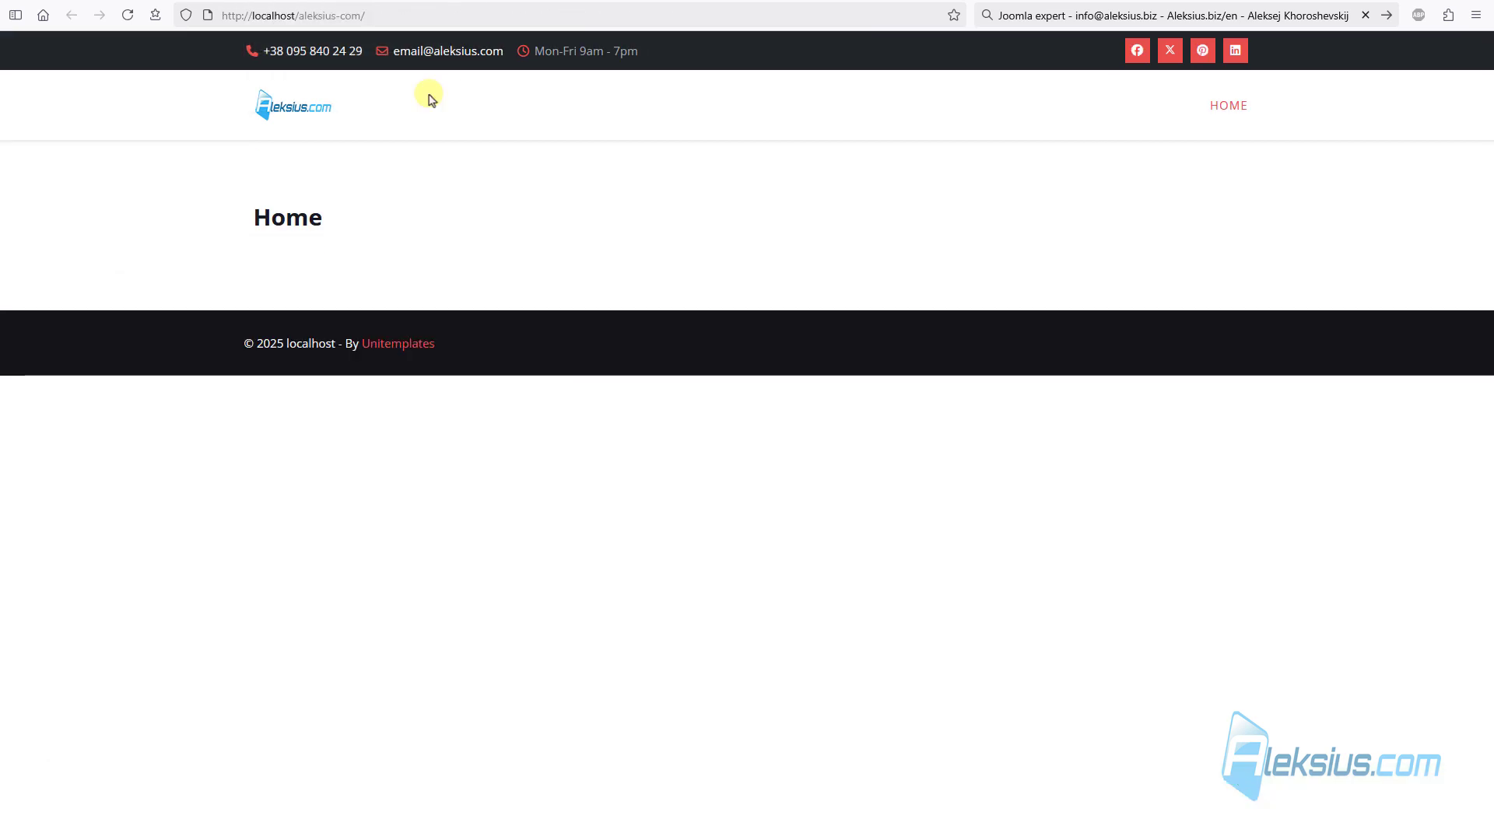
Step: Reload the site's front page, test its LinkedIn icon link, and close the opened profile page
{"action": "key", "text": "F5"}
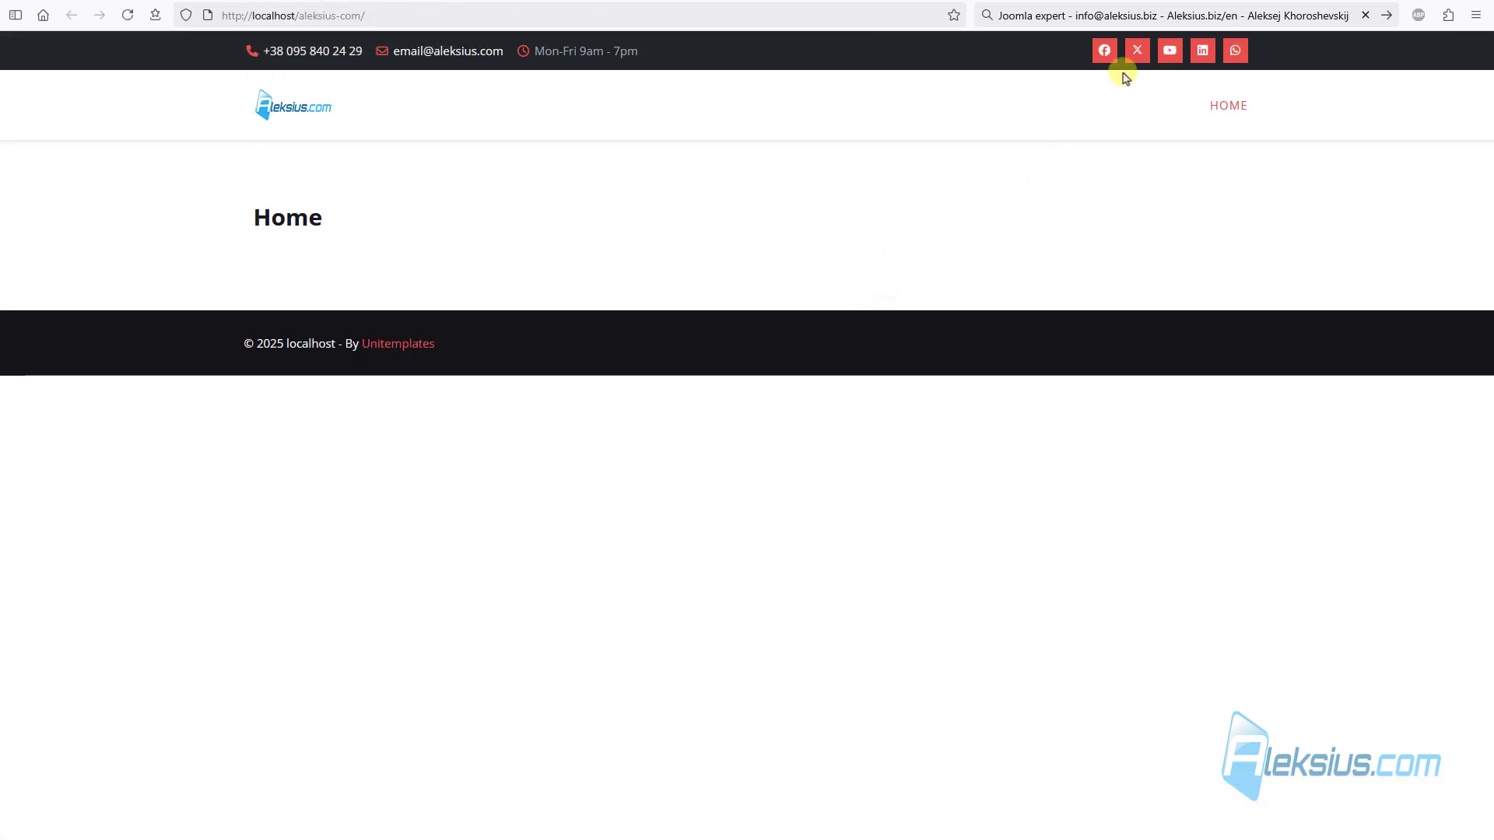
{"action": "left_click", "coordinate": [1202, 51]}
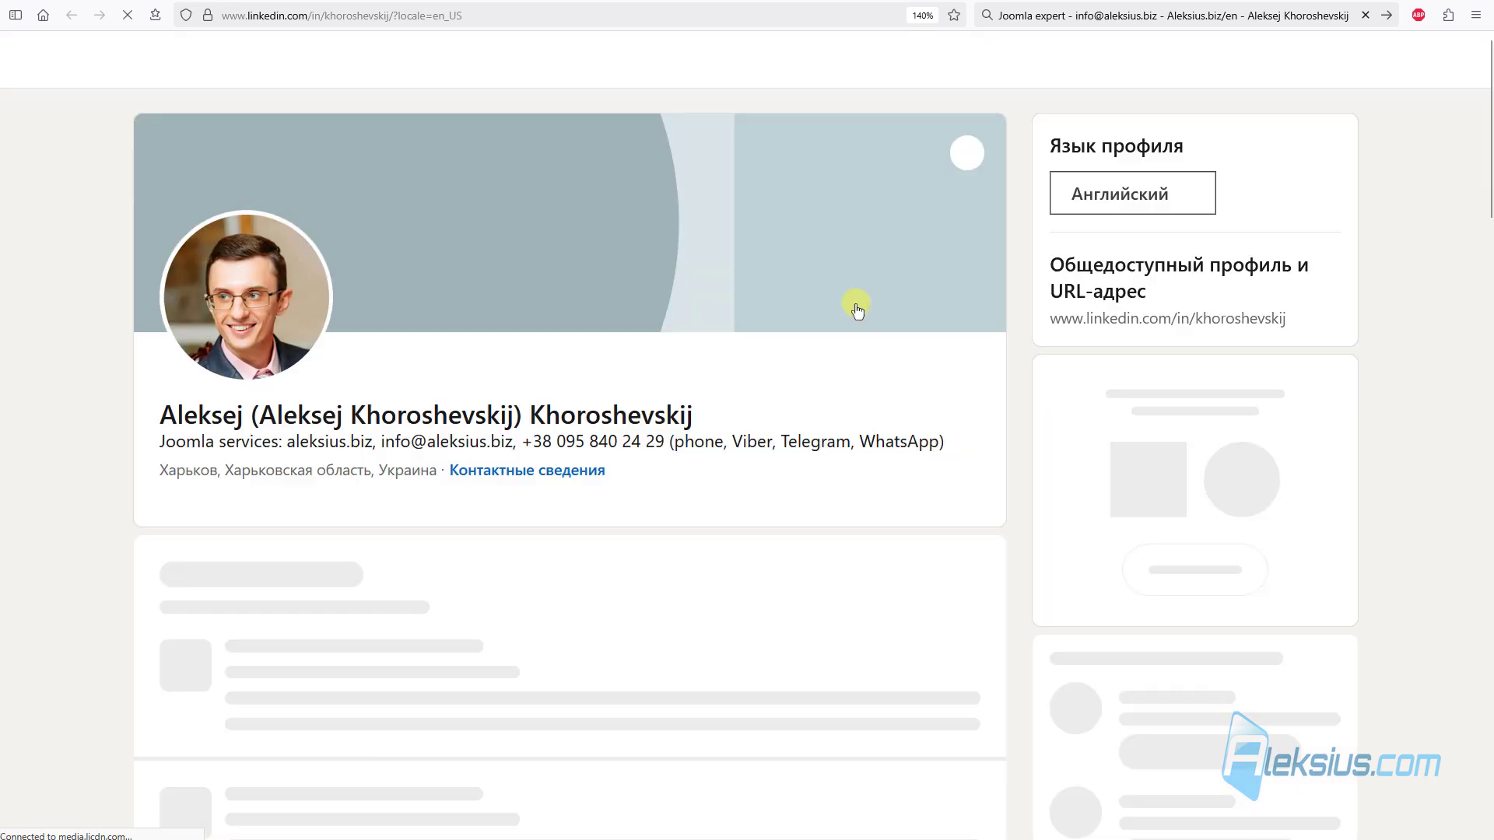
{"action": "key", "text": "ctrl+w"}
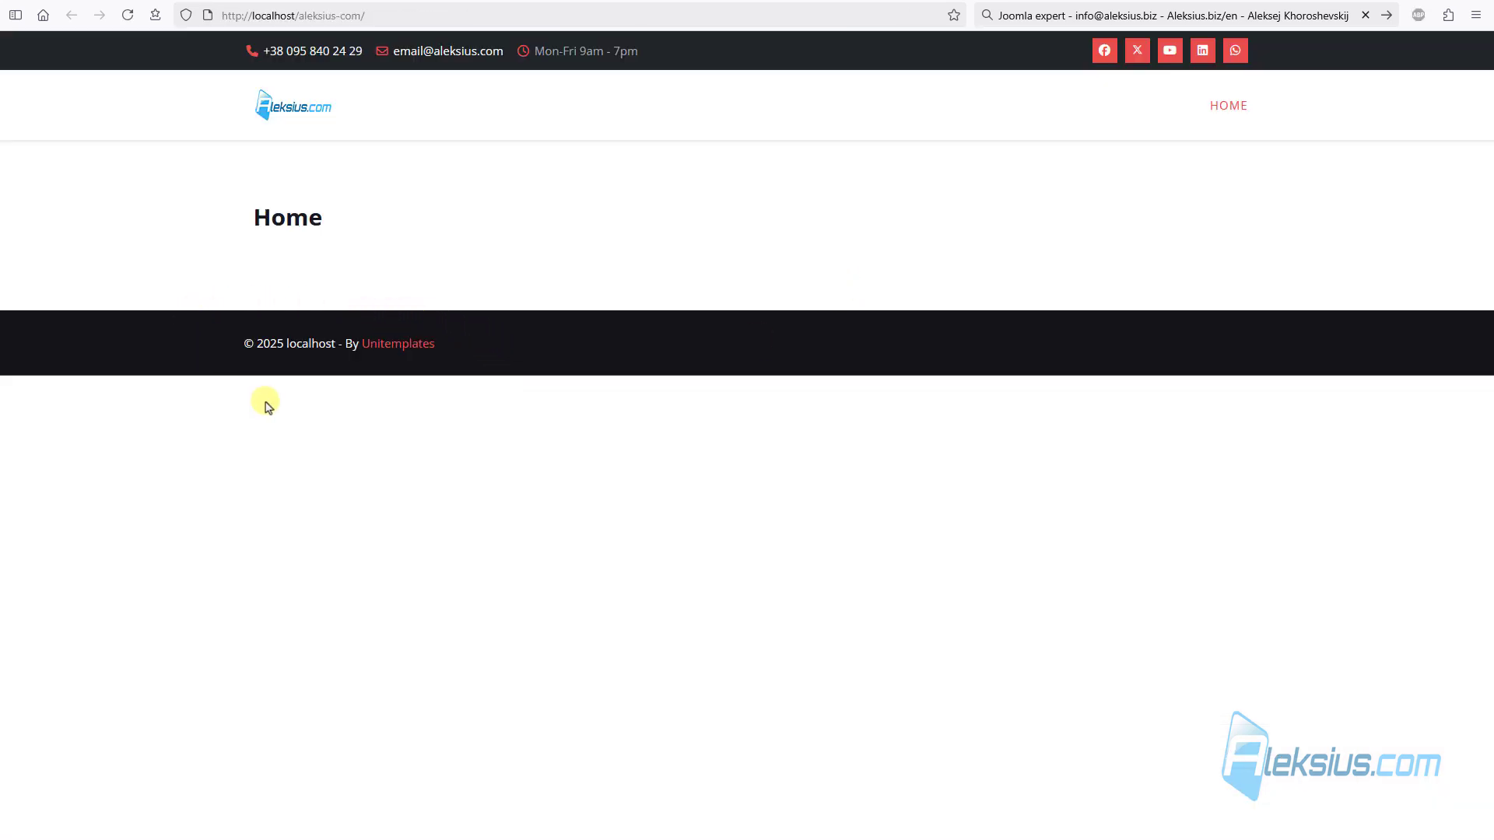
Step: Examine the Footer copyright settings in the template options with the settings panel moved up, and save and close the options
{"action": "left_click", "coordinate": [138, 1]}
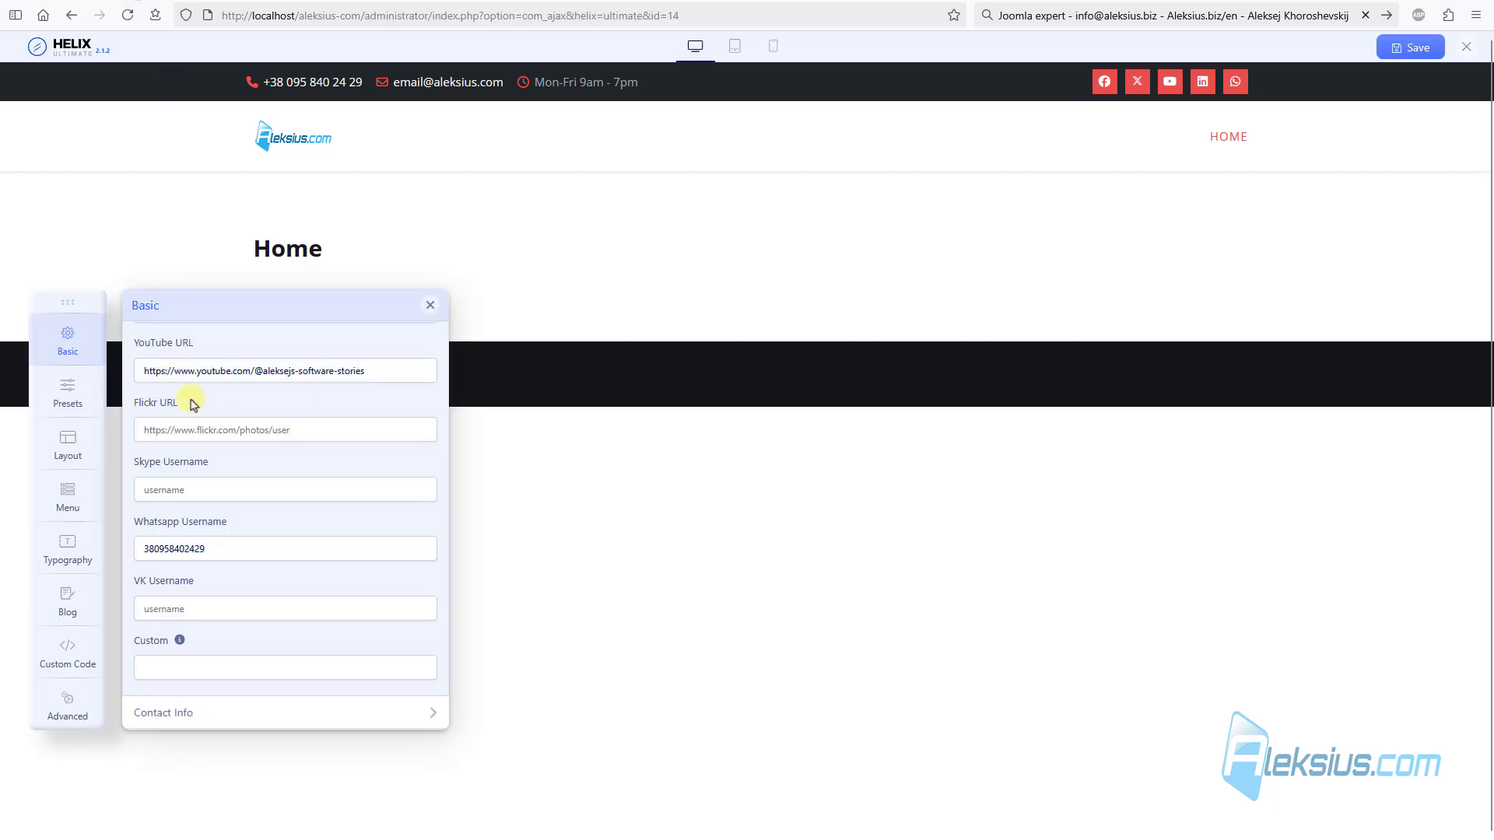
{"action": "scroll", "coordinate": [218, 398], "scroll_direction": "up", "scroll_amount": 10}
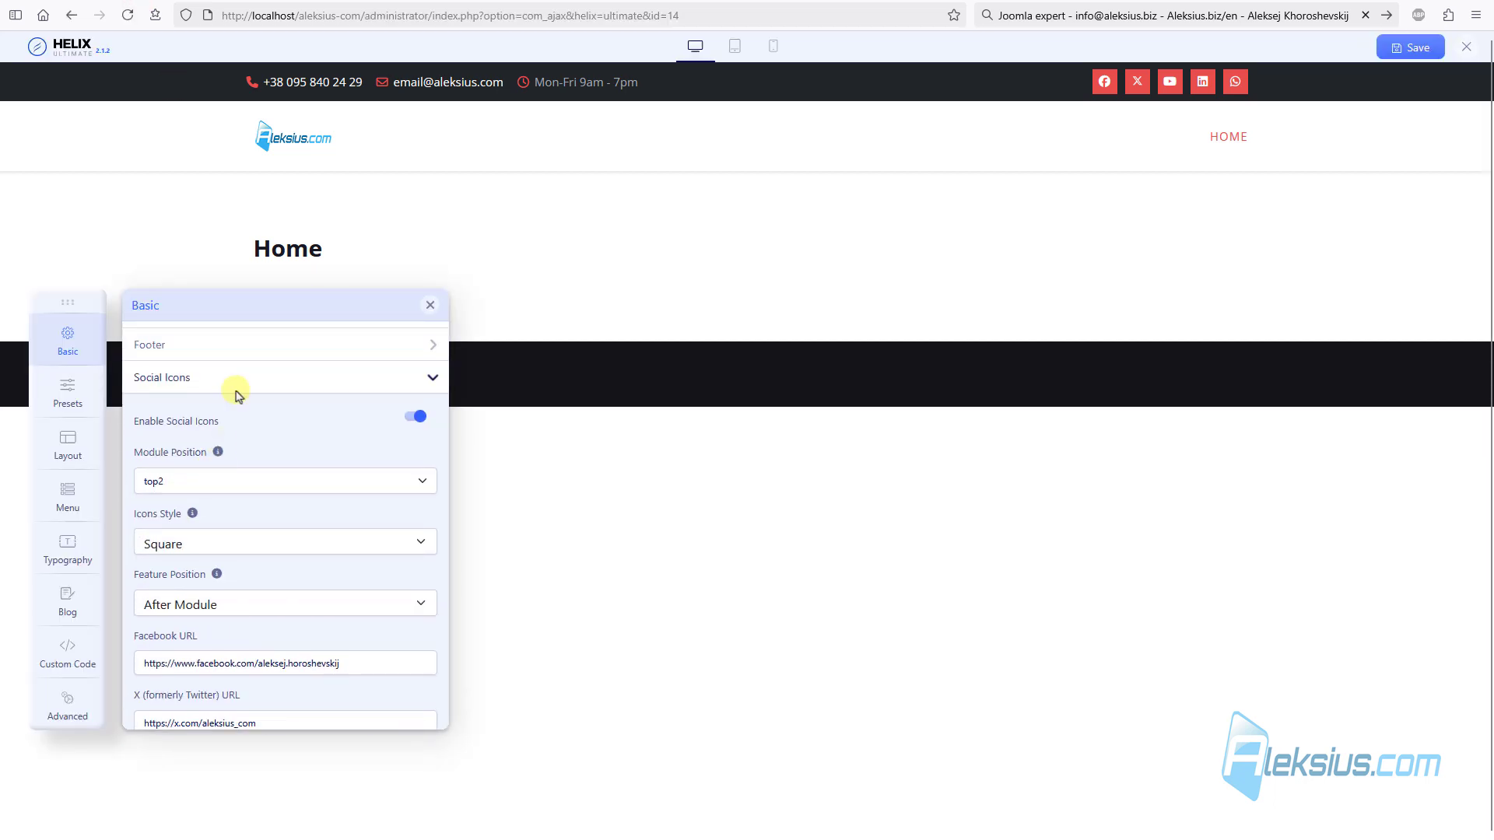
{"action": "left_click", "coordinate": [225, 379]}
{"action": "left_click", "coordinate": [187, 423]}
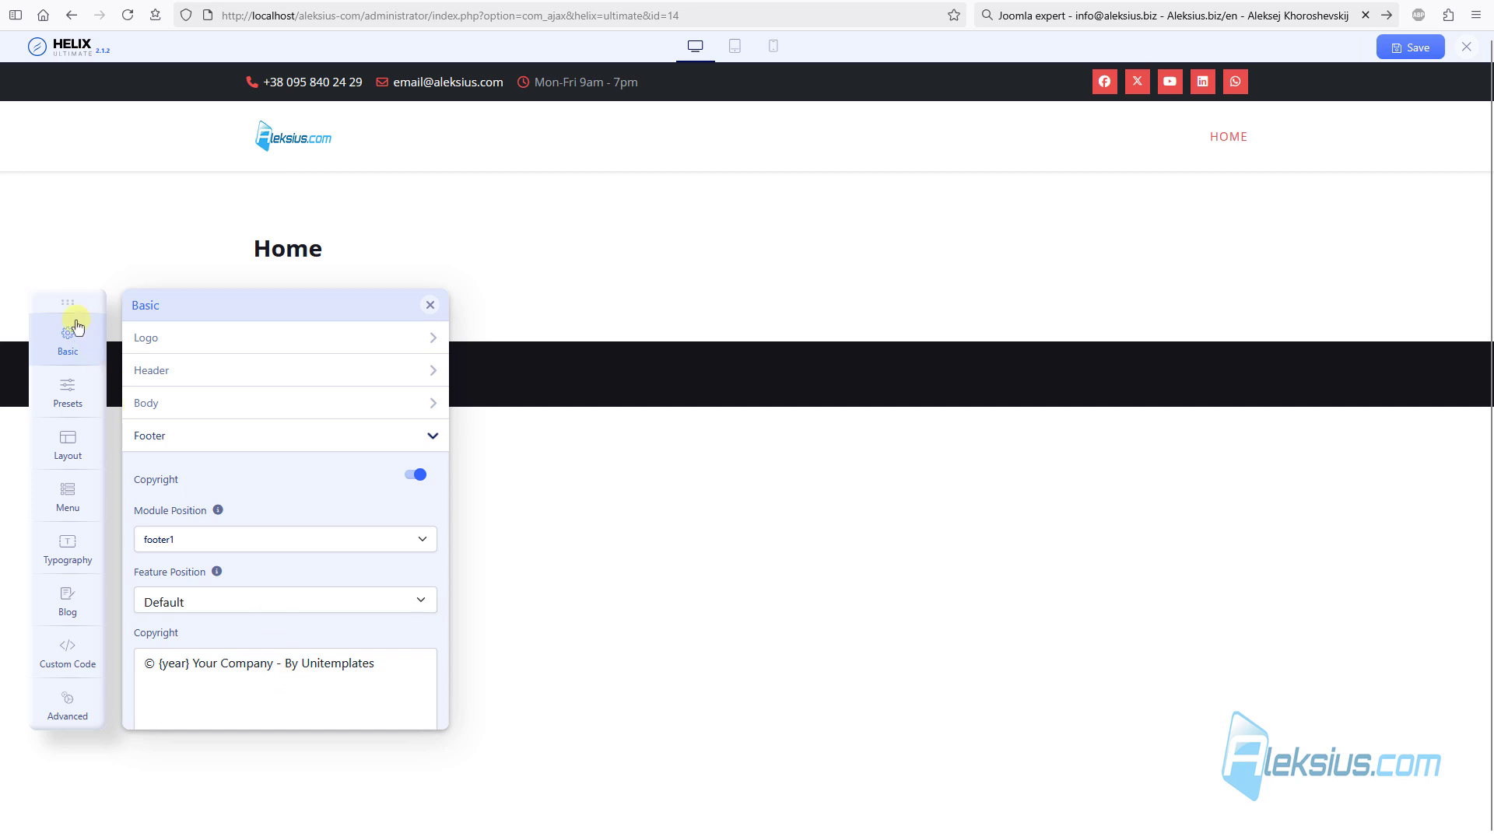
{"action": "left_click_drag", "start_coordinate": [72, 303], "coordinate": [49, 151]}
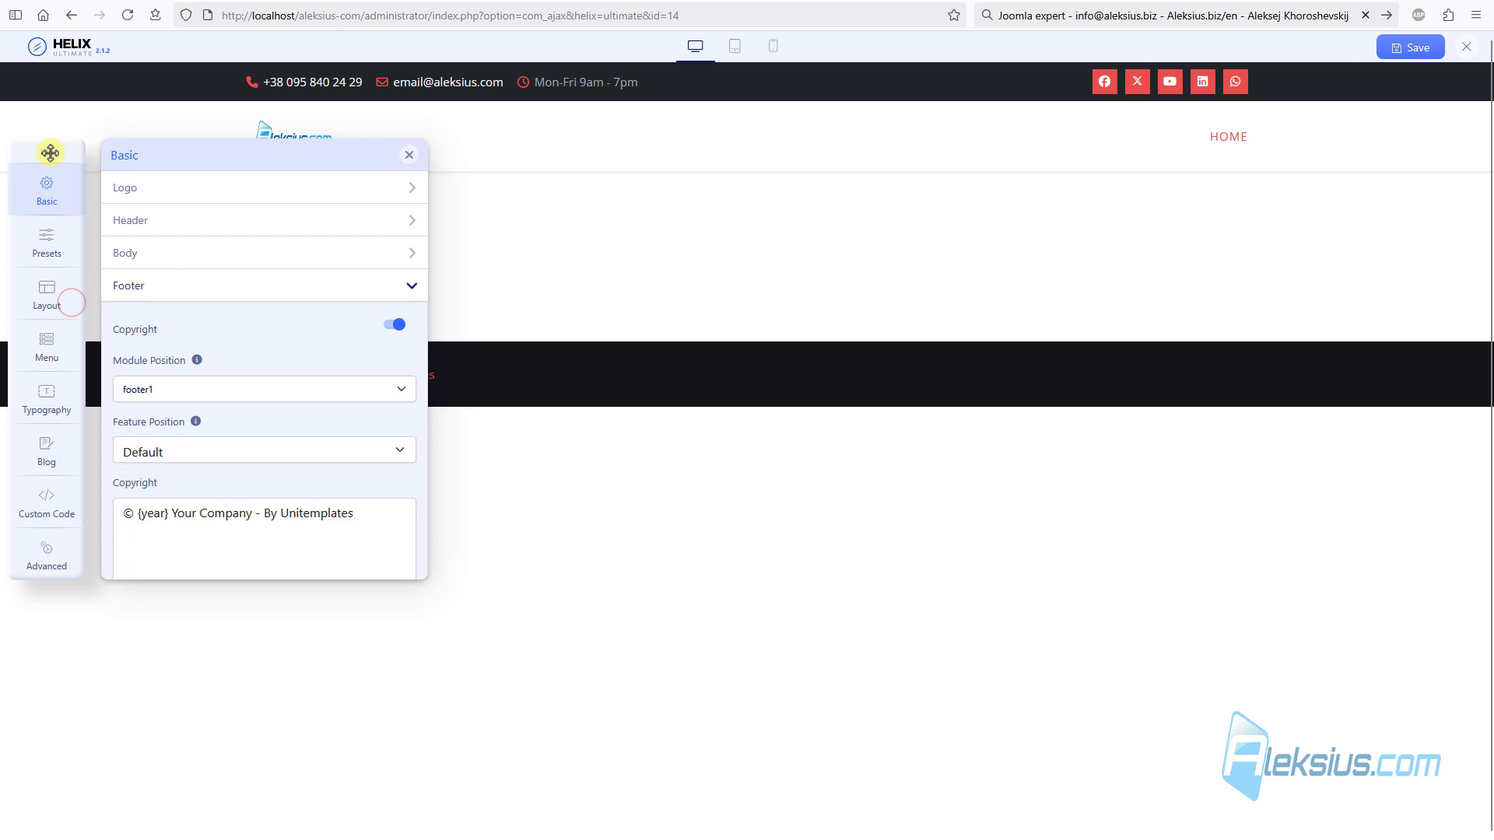
{"action": "left_click", "coordinate": [1414, 45]}
{"action": "left_click", "coordinate": [1466, 46]}
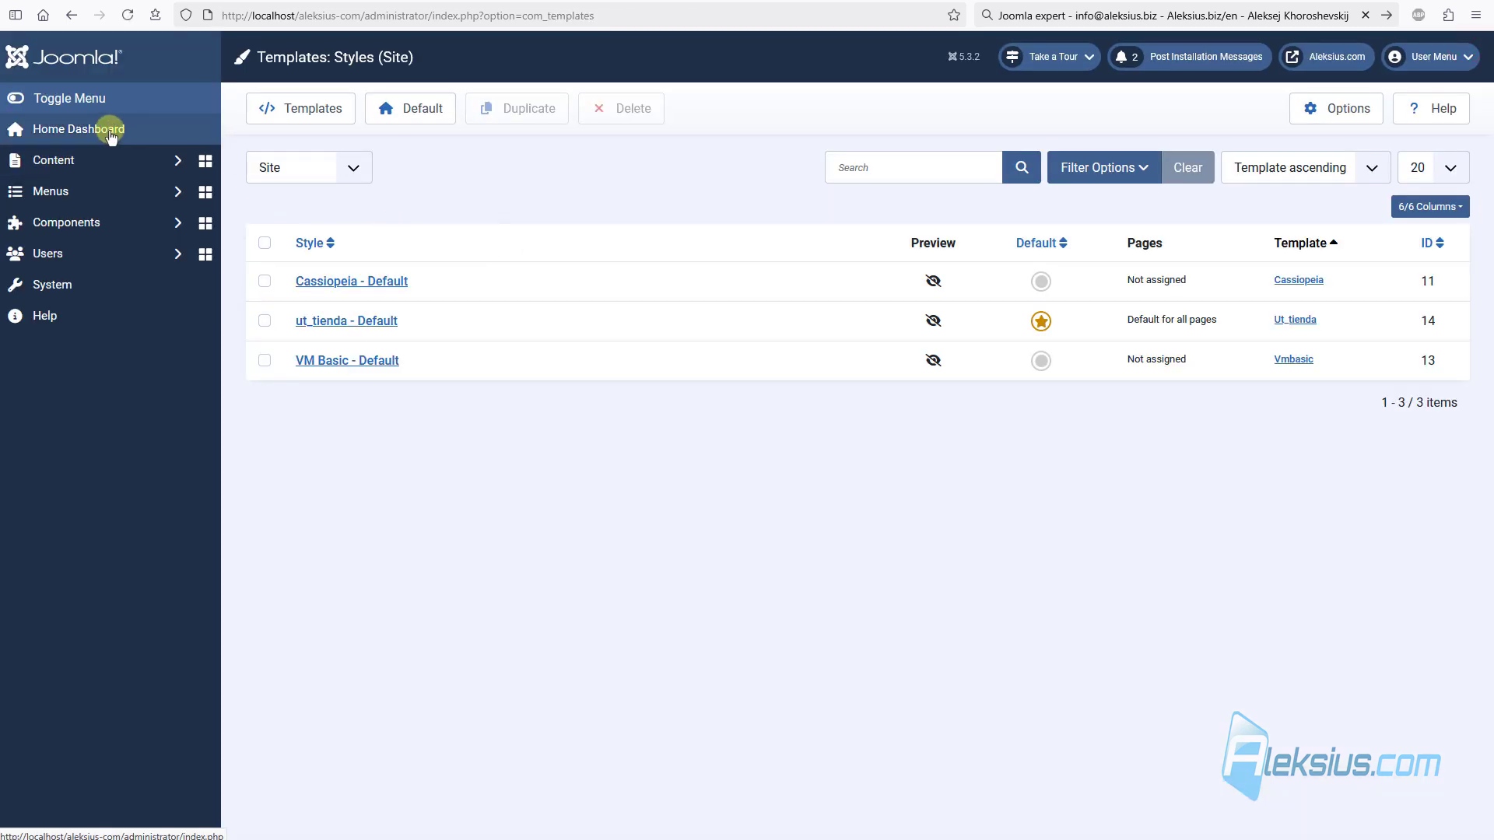
Step: Start a new article from the Home Dashboard and enter the text "Aleksius.com. Designed by" followed by the designer's name
{"action": "left_click", "coordinate": [112, 133]}
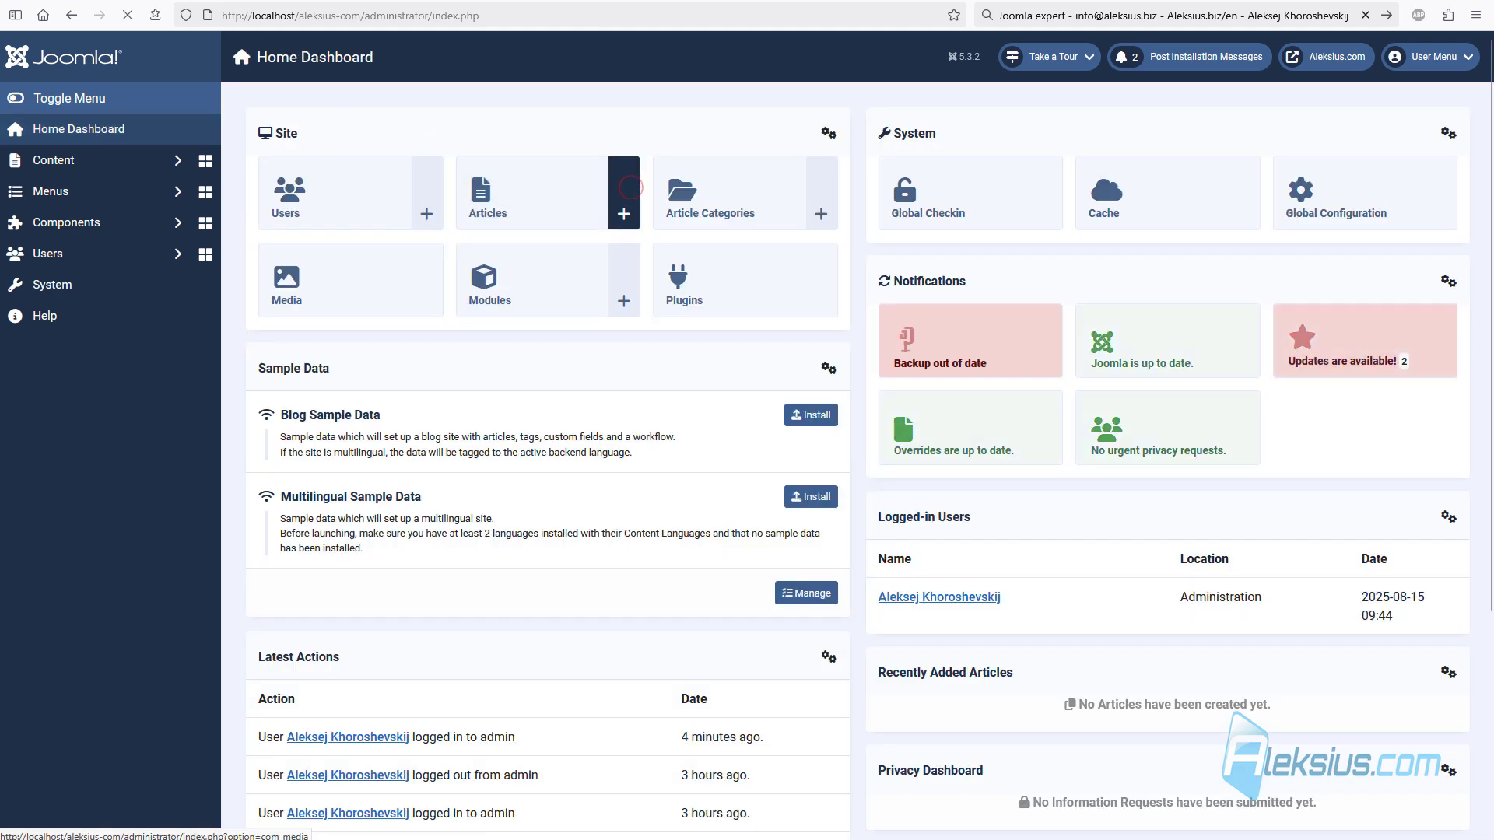
{"action": "left_click", "coordinate": [626, 193]}
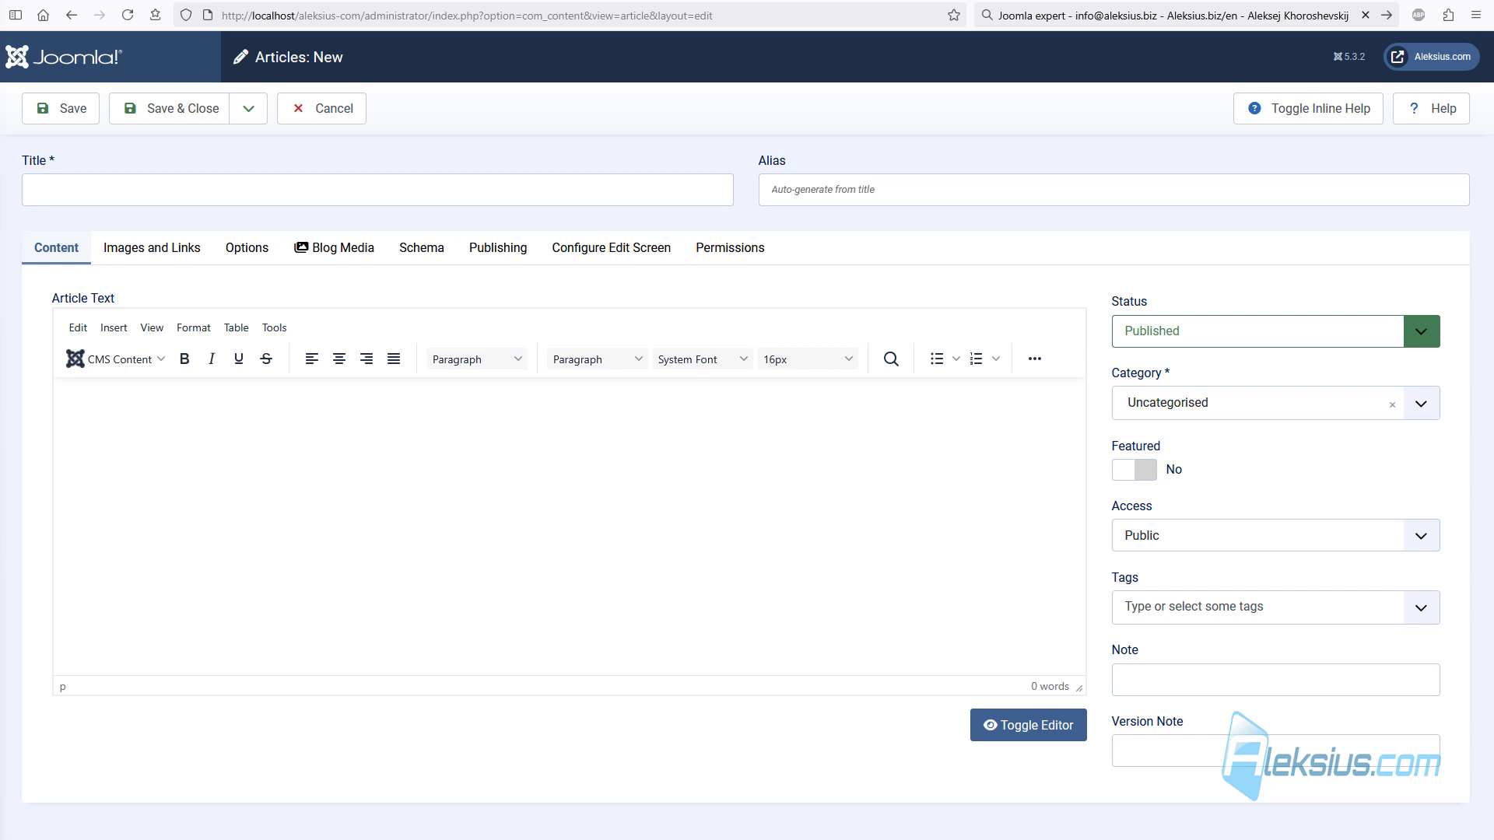
{"action": "type", "text": "Aleksius.com. Designed by Aleksej Khoroshevskij"}
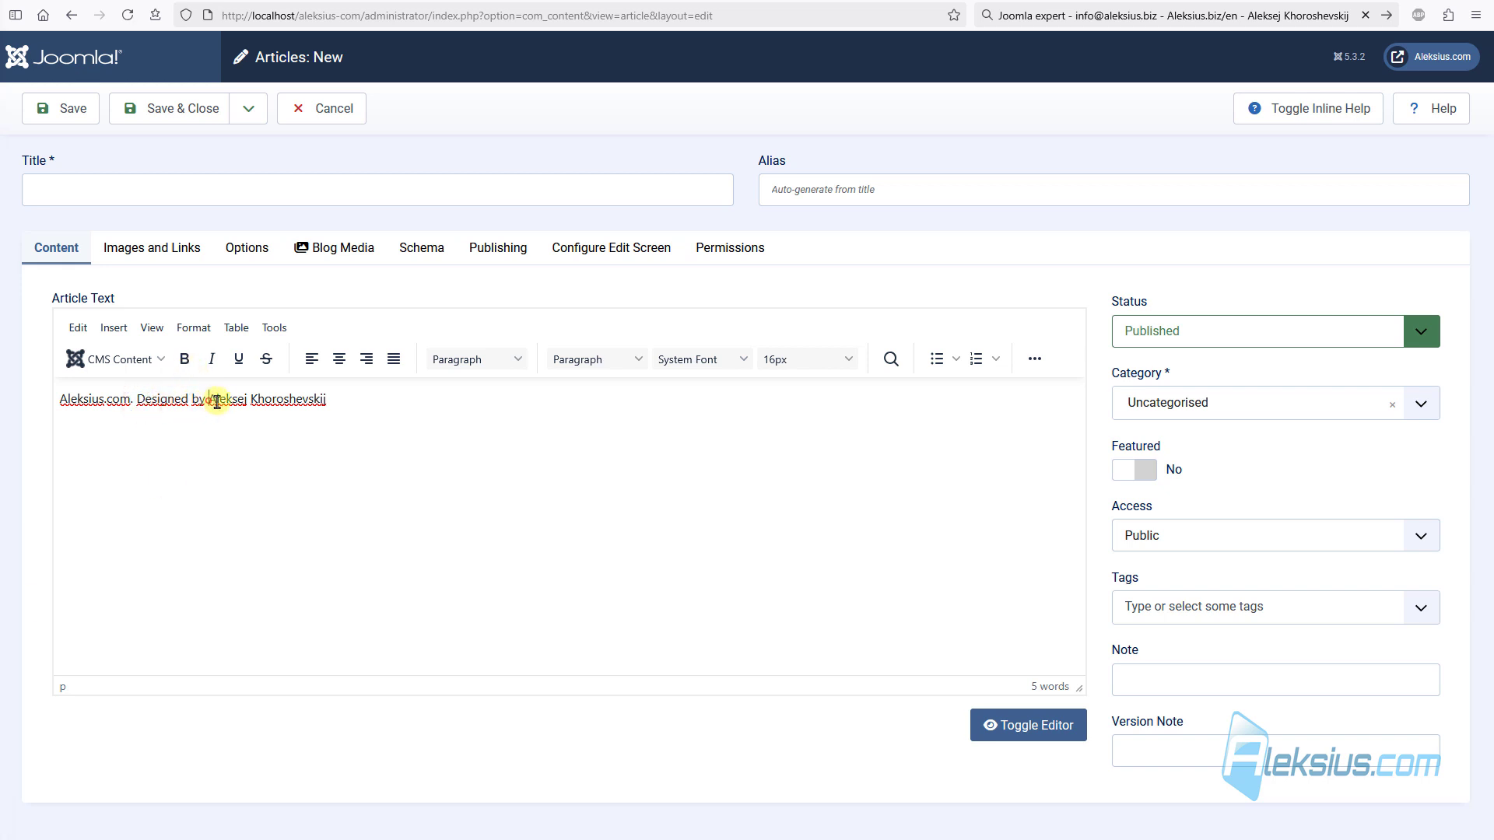
{"action": "left_click_drag", "start_coordinate": [216, 401], "coordinate": [334, 406]}
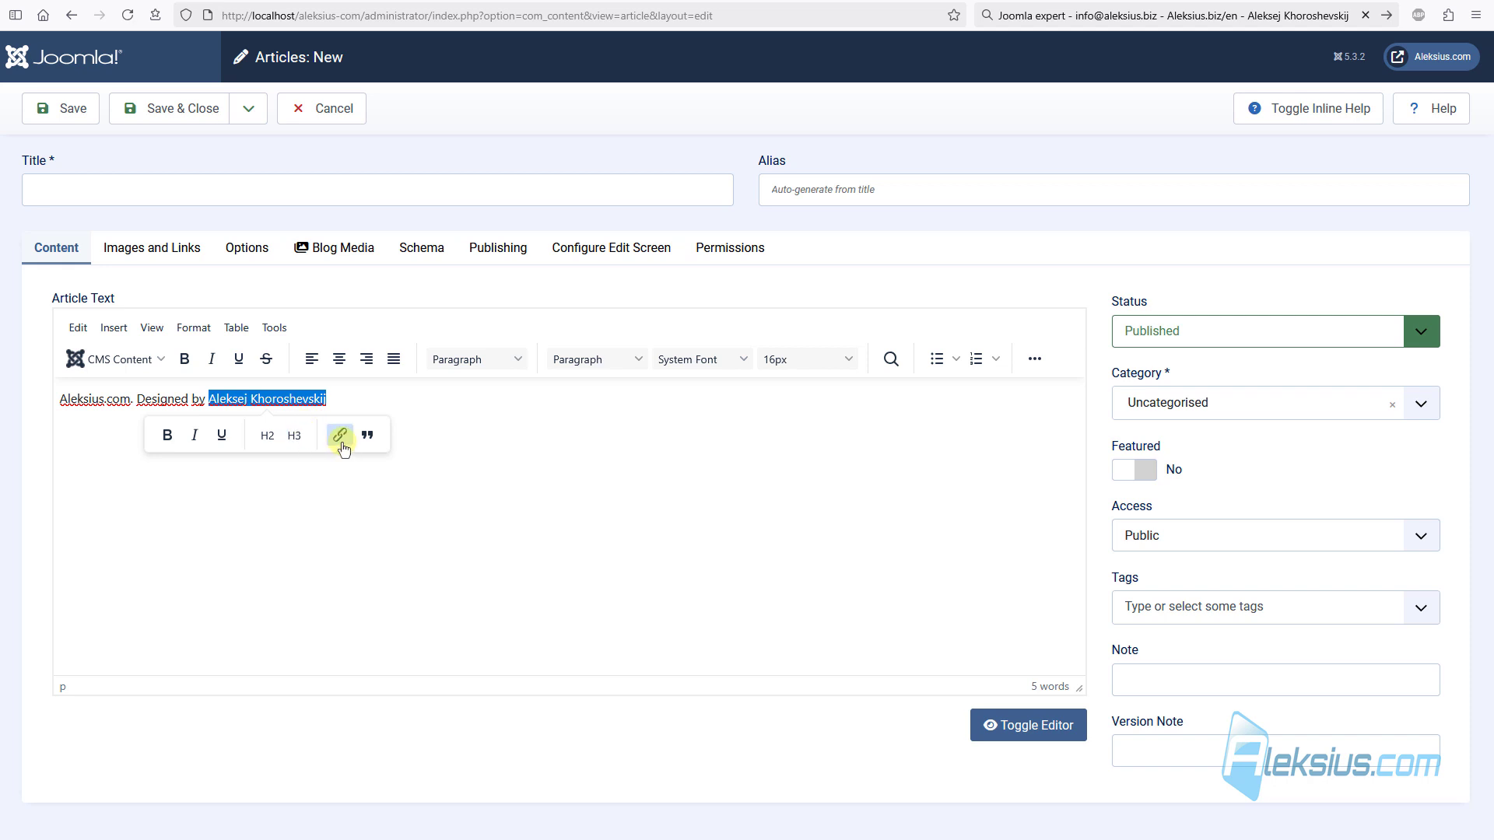
{"action": "left_click", "coordinate": [340, 435]}
{"action": "type", "text": "https://aleksius.biz/en/"}
{"action": "left_click", "coordinate": [689, 533]}
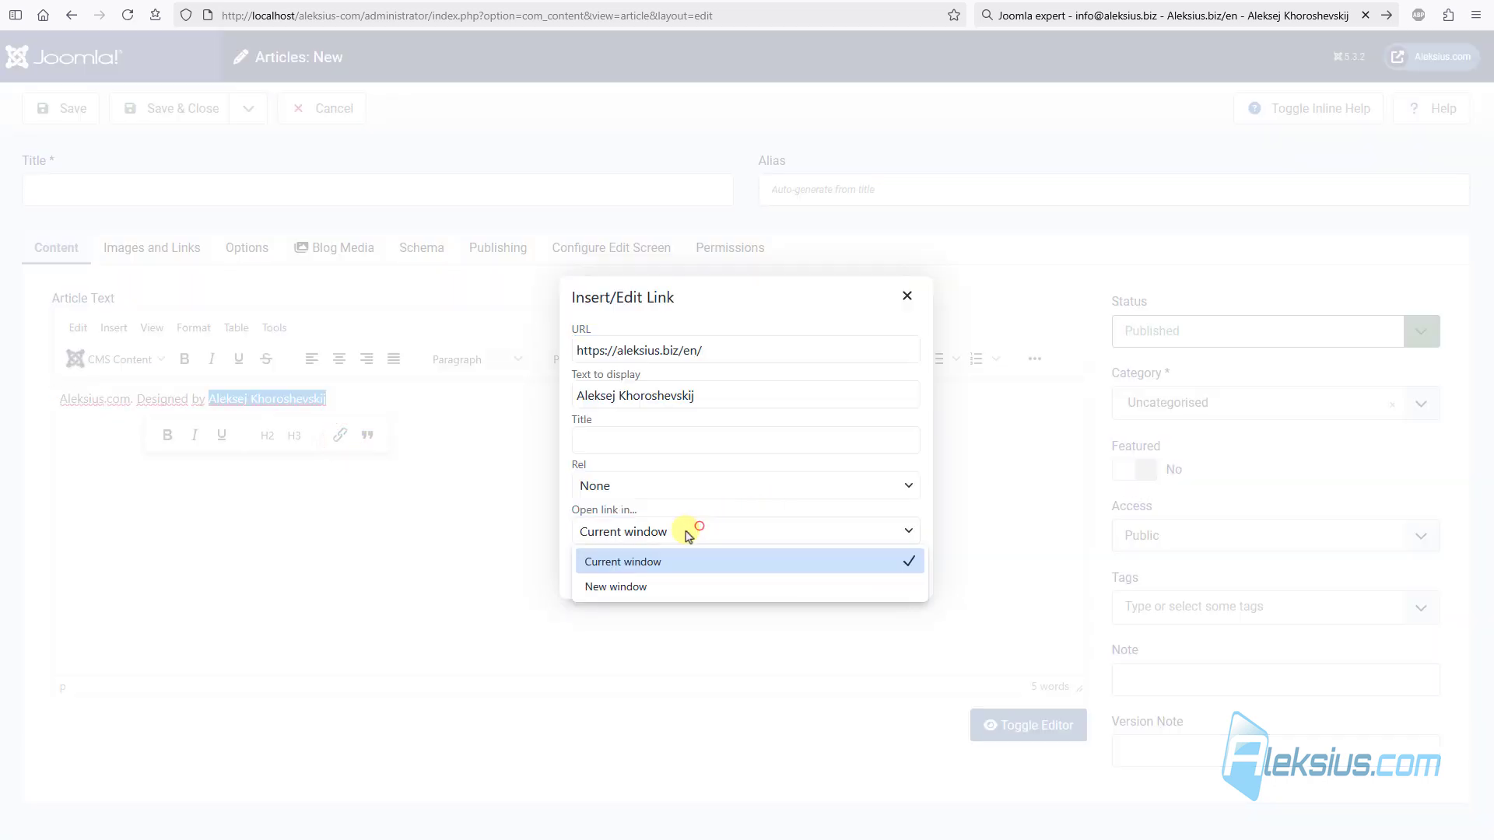
{"action": "left_click", "coordinate": [637, 587]}
{"action": "left_click", "coordinate": [642, 485]}
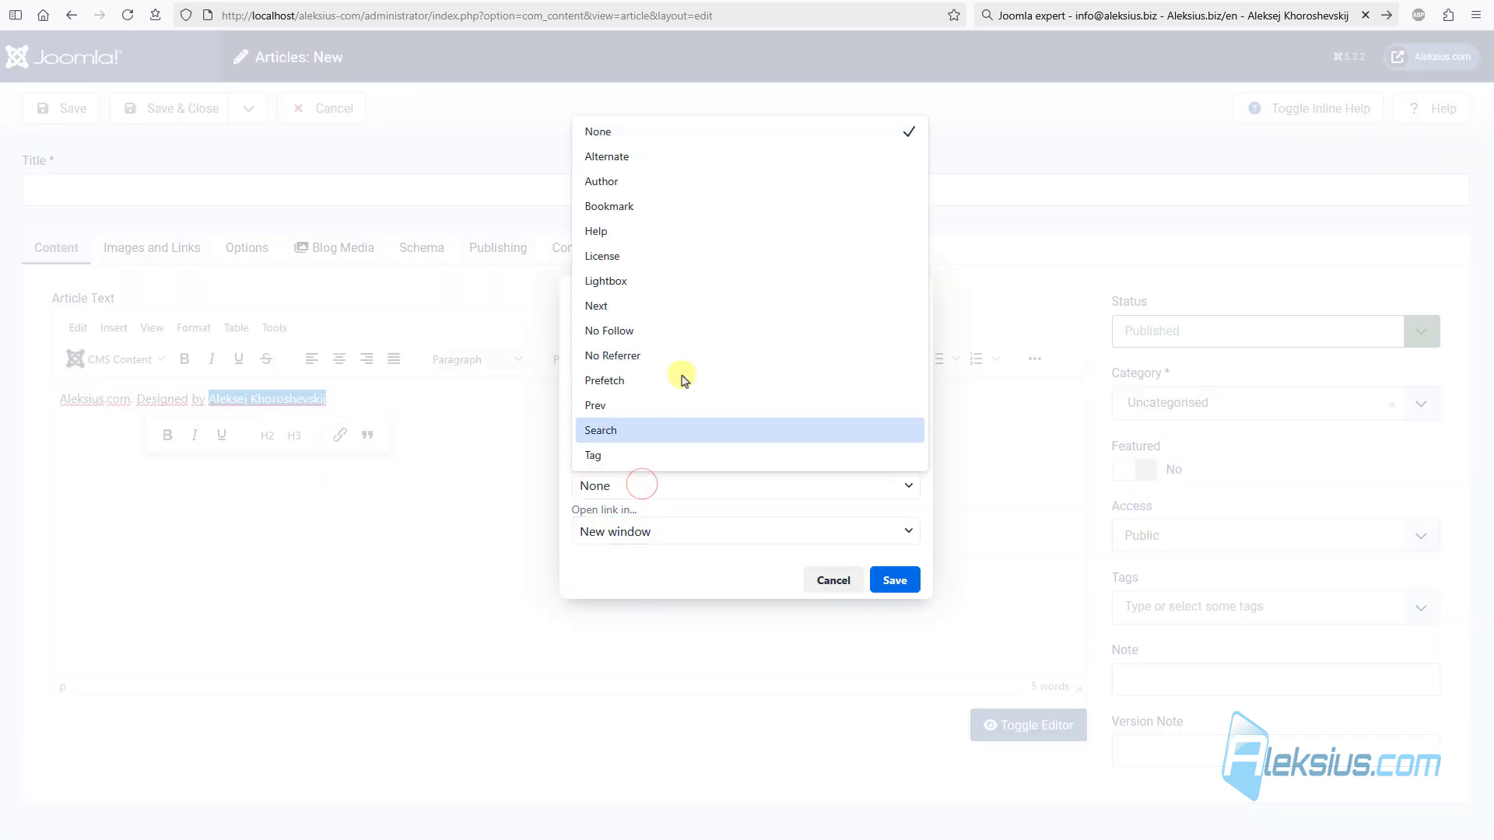
{"action": "left_click", "coordinate": [688, 331]}
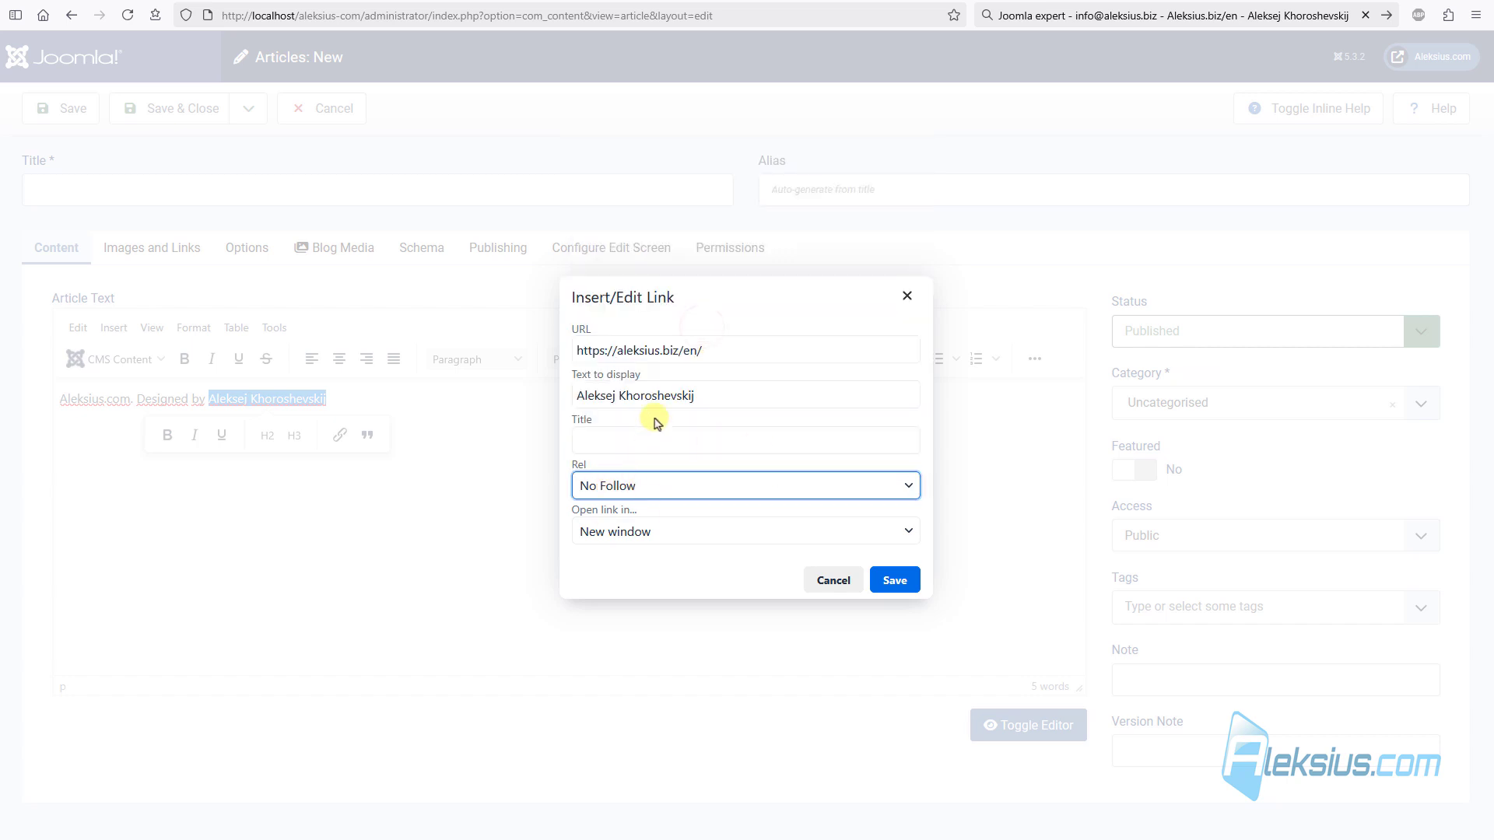
{"action": "left_click_drag", "start_coordinate": [678, 350], "coordinate": [629, 354]}
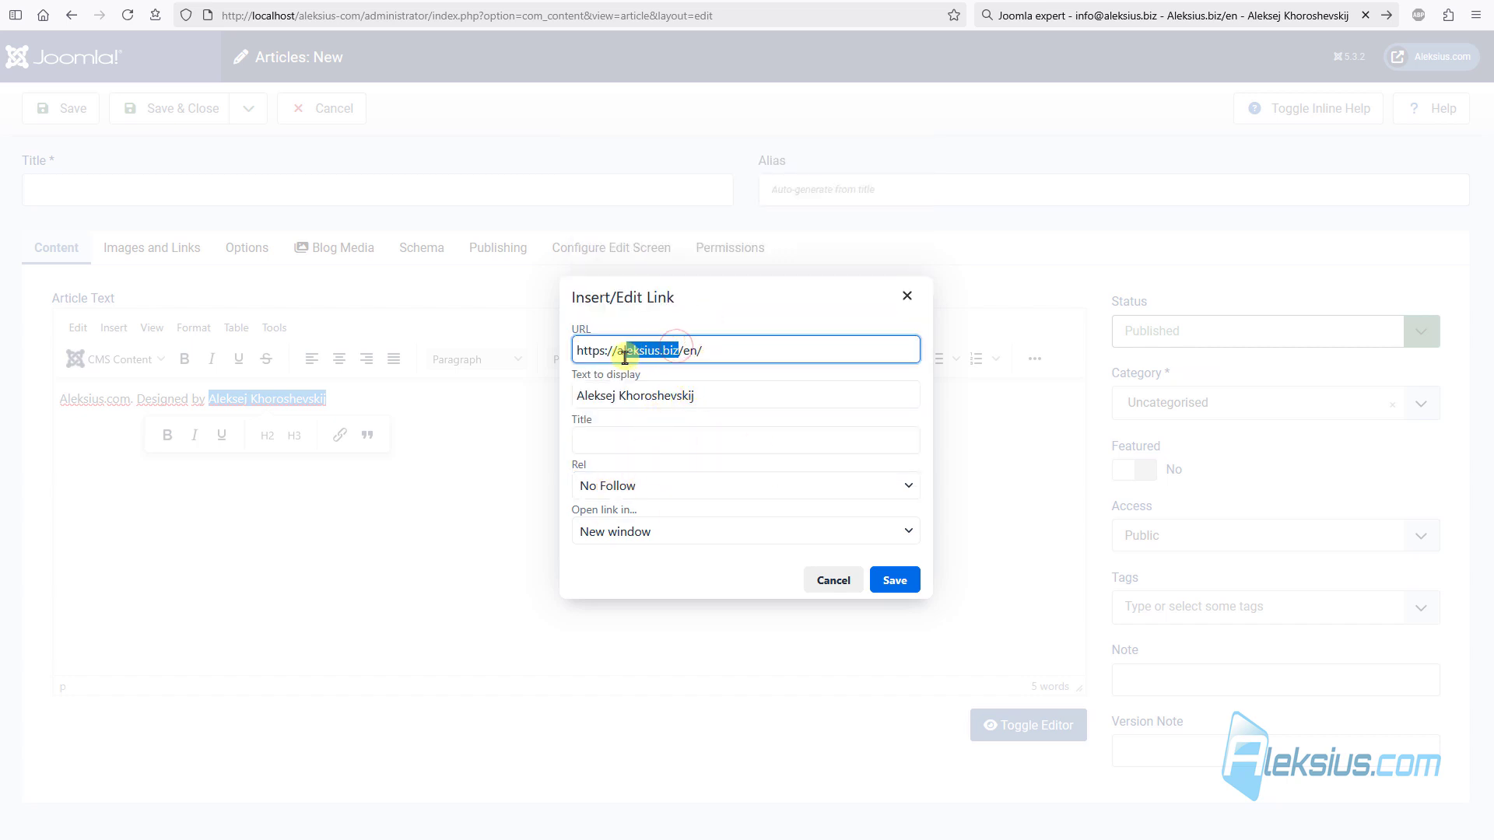
{"action": "left_click", "coordinate": [642, 447]}
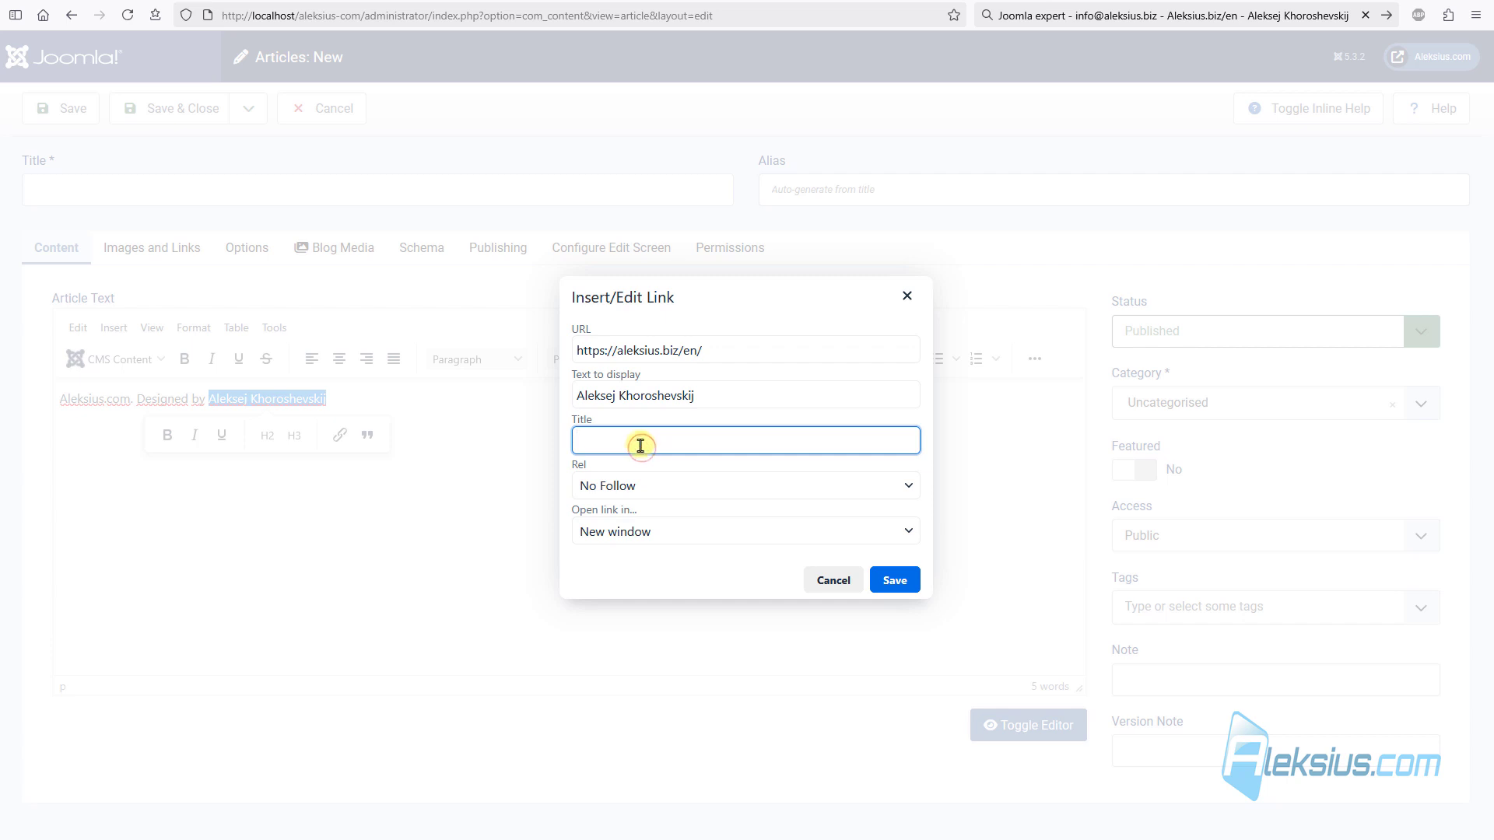
{"action": "type", "text": "Aleksius.biz"}
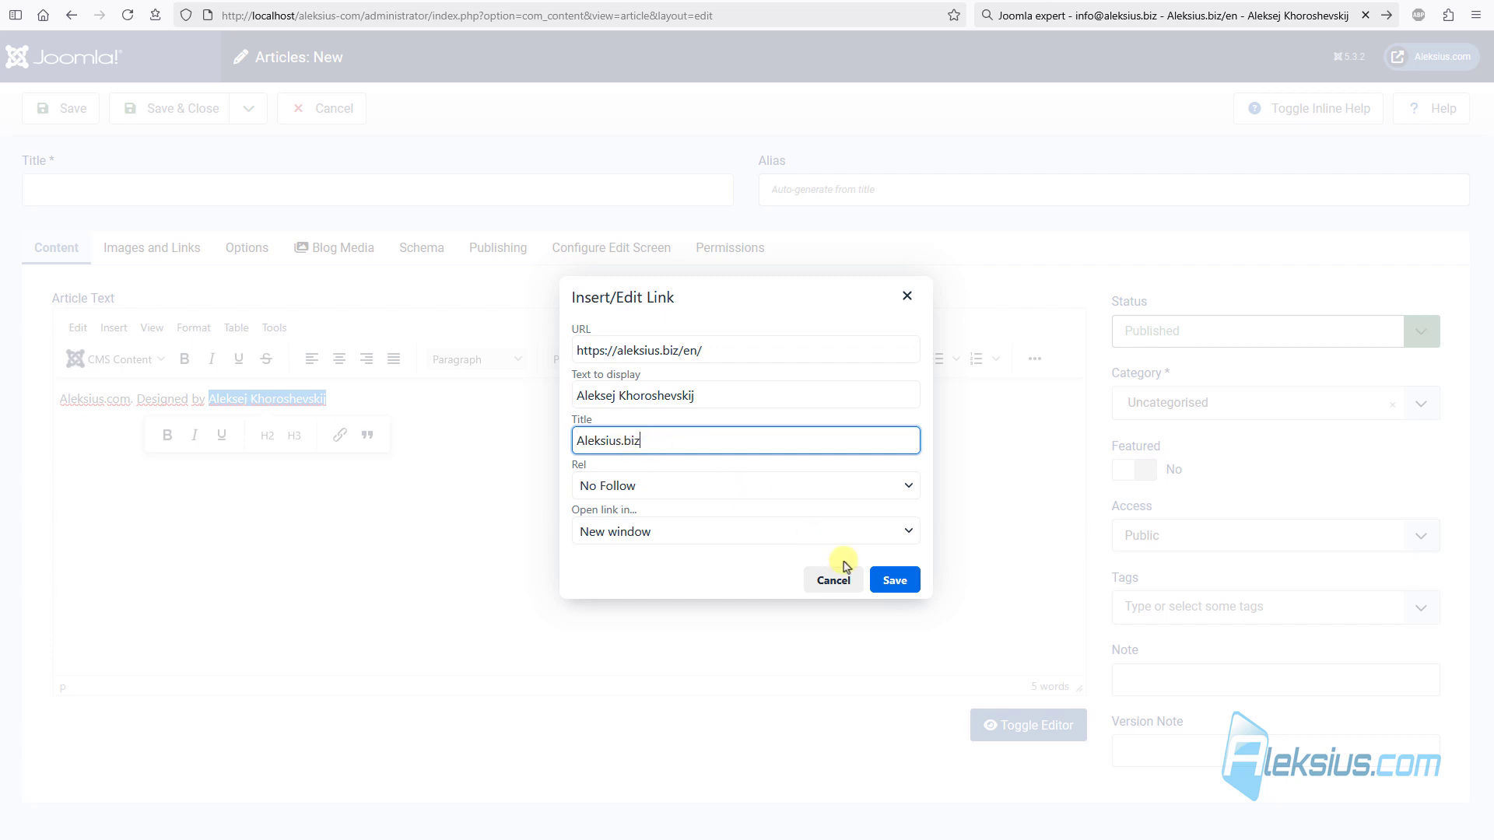
{"action": "left_click", "coordinate": [895, 579]}
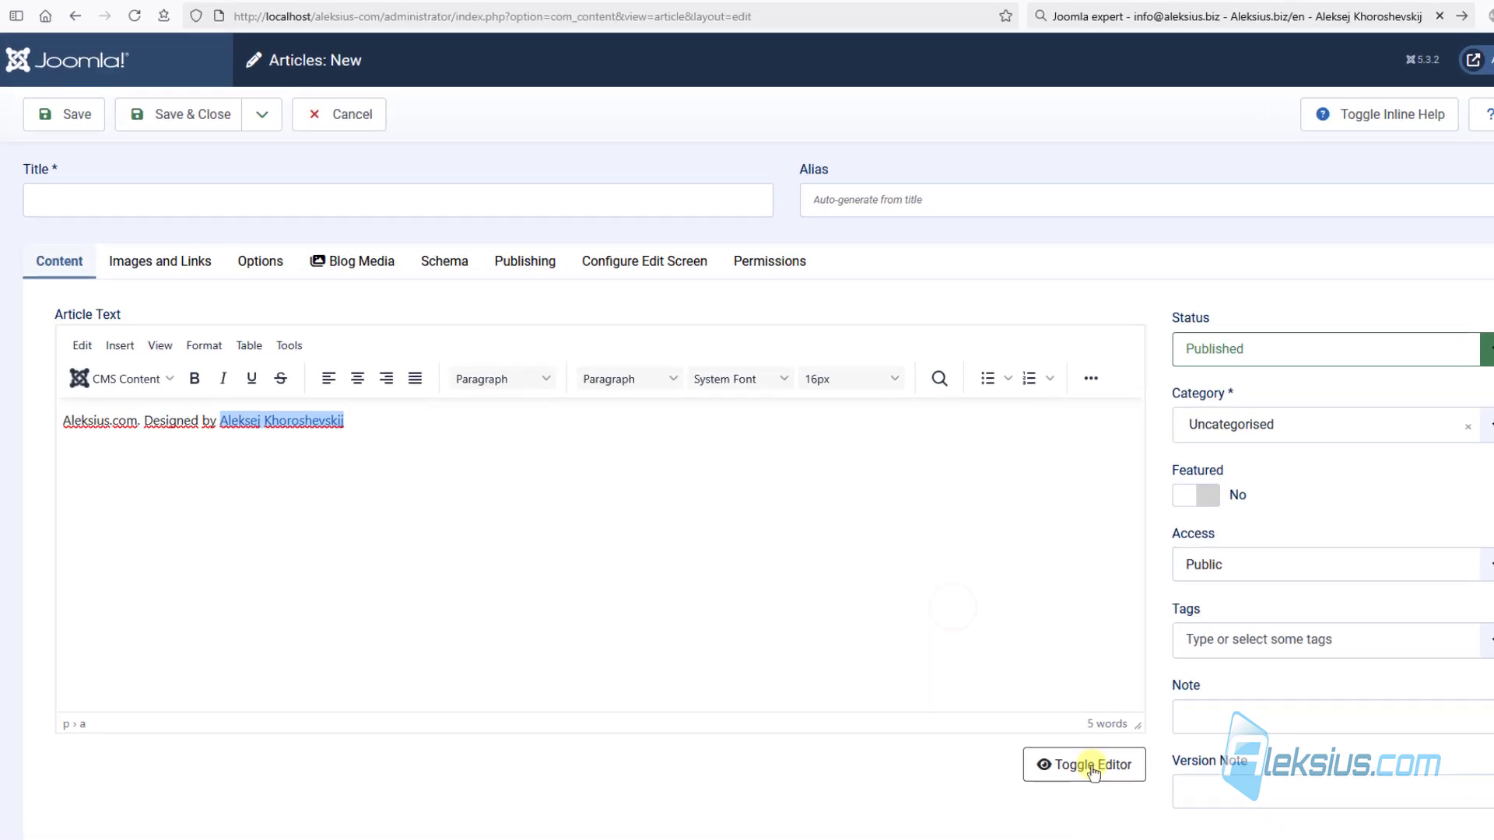
Step: Show the article's HTML source, copy the code between the paragraph tags, and discard the article
{"action": "left_click", "coordinate": [1028, 725]}
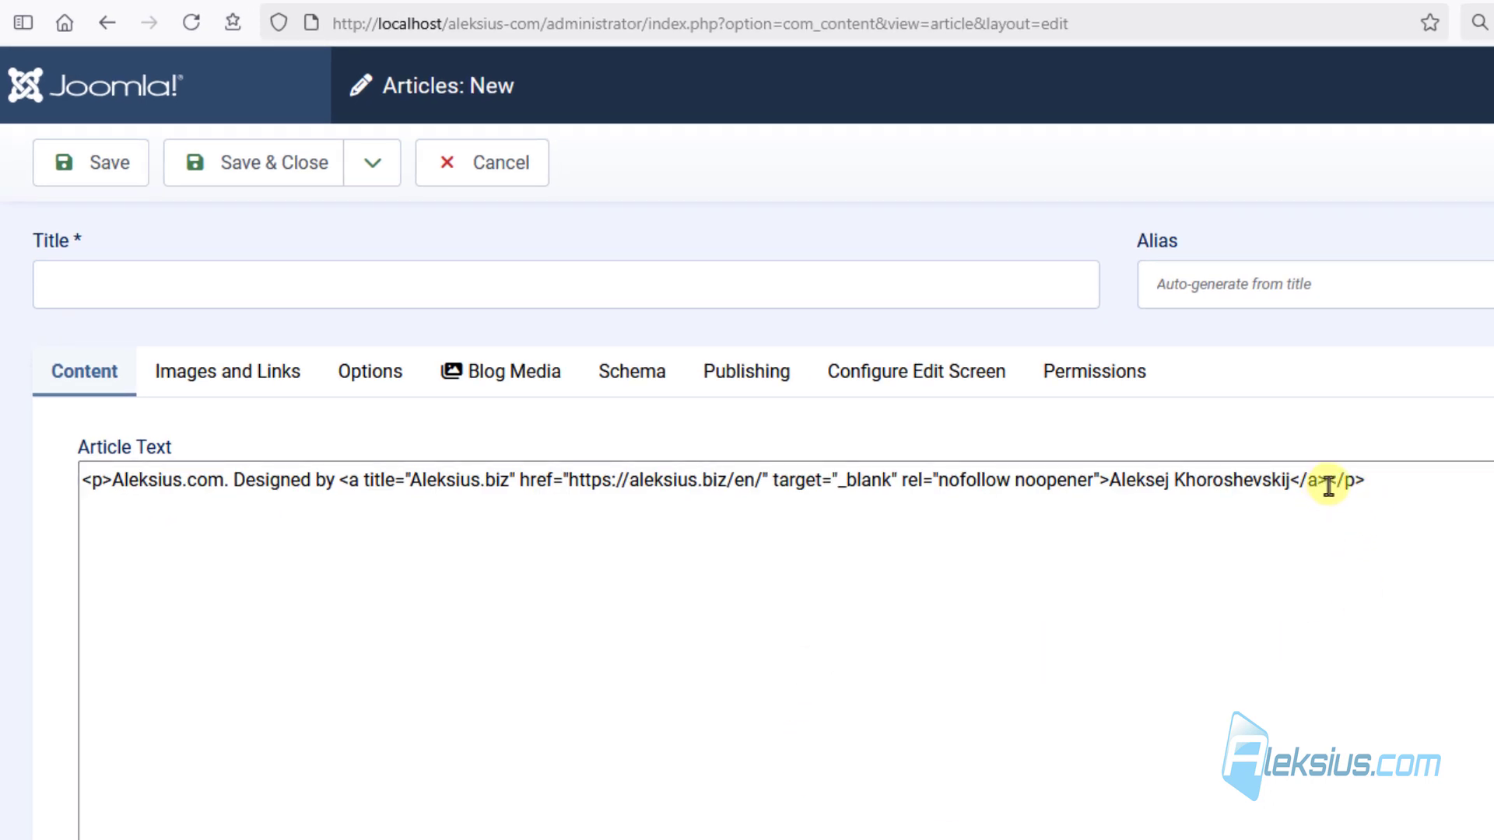
{"action": "left_click_drag", "start_coordinate": [1327, 480], "coordinate": [117, 423]}
{"action": "key", "text": "ctrl+c"}
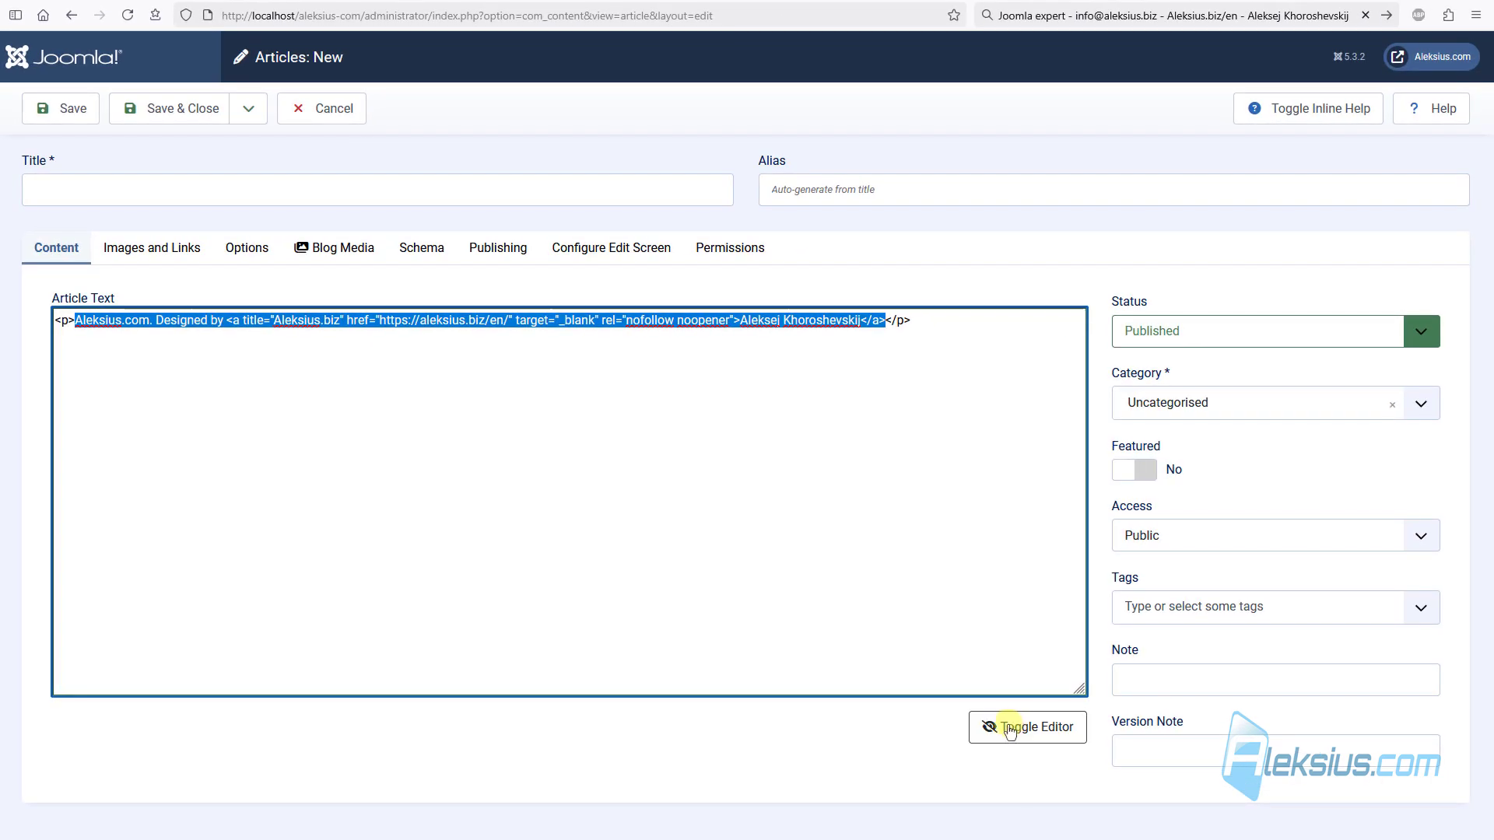
{"action": "left_click", "coordinate": [1013, 743]}
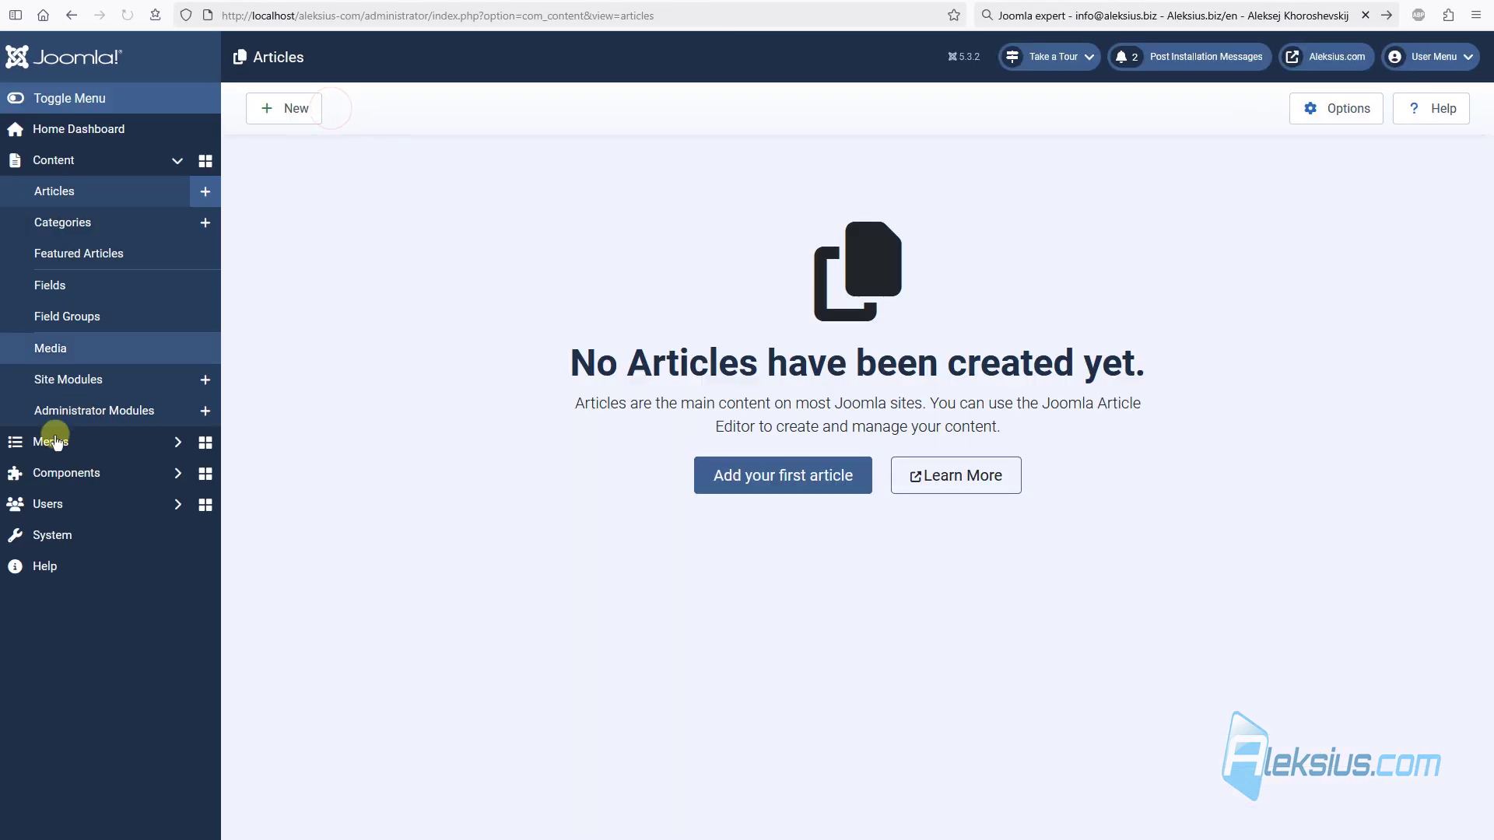
Step: Open the template options of the ut_tienda - Default site template style
{"action": "left_click", "coordinate": [88, 534]}
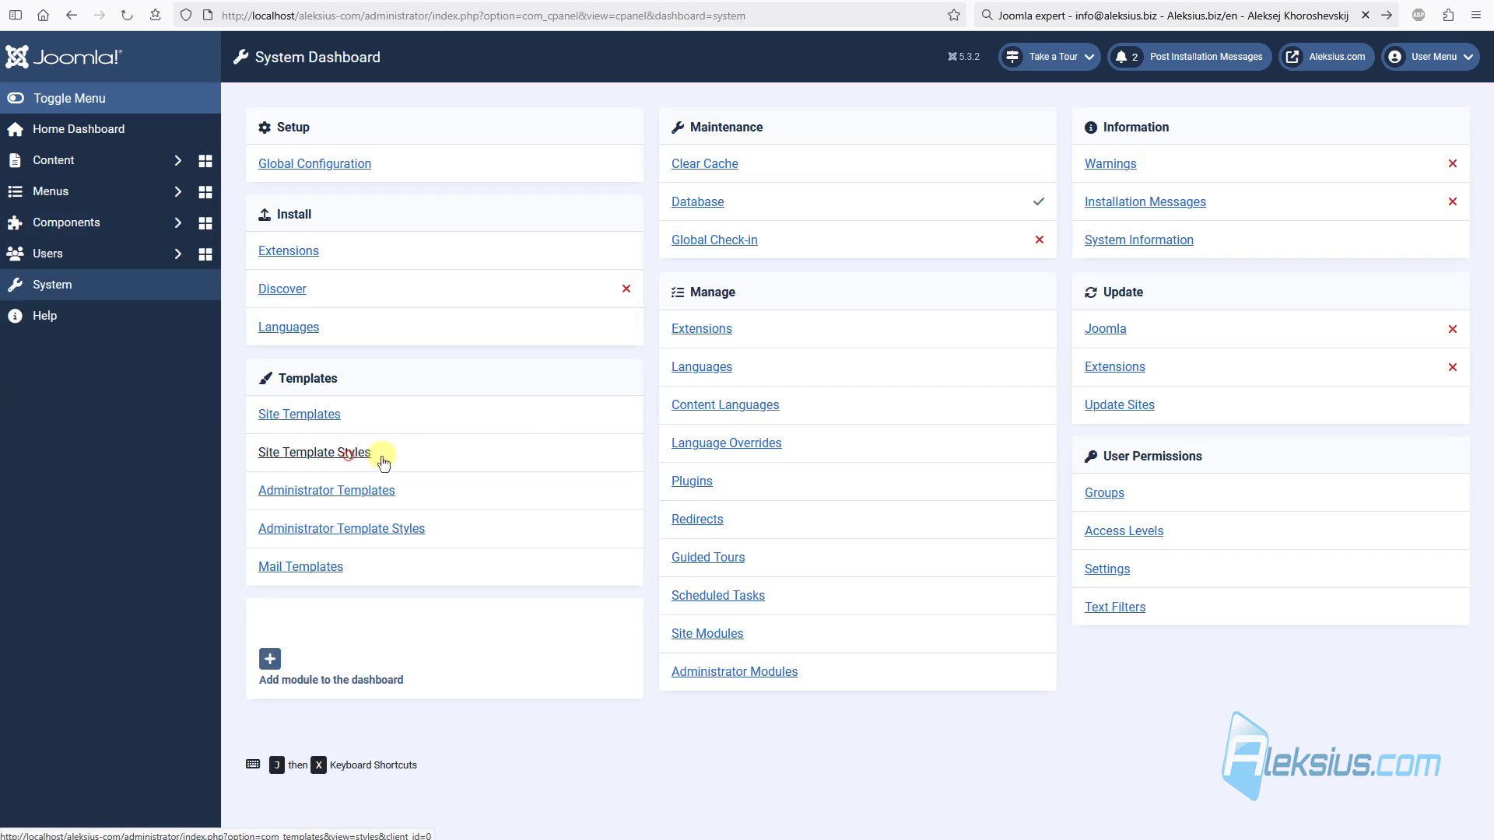
{"action": "left_click", "coordinate": [355, 465]}
{"action": "left_click", "coordinate": [340, 325]}
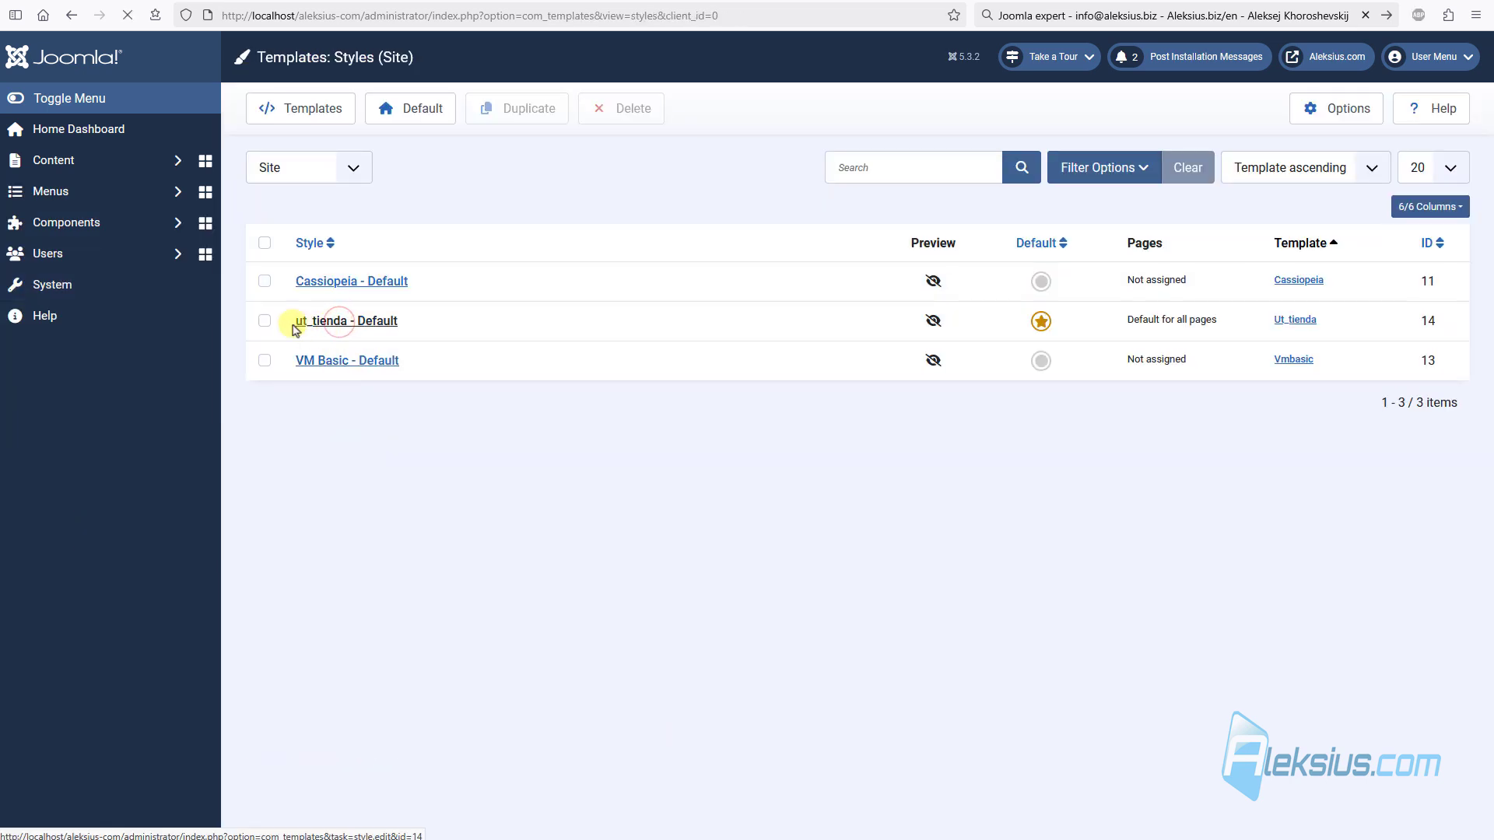
{"action": "left_click", "coordinate": [155, 403]}
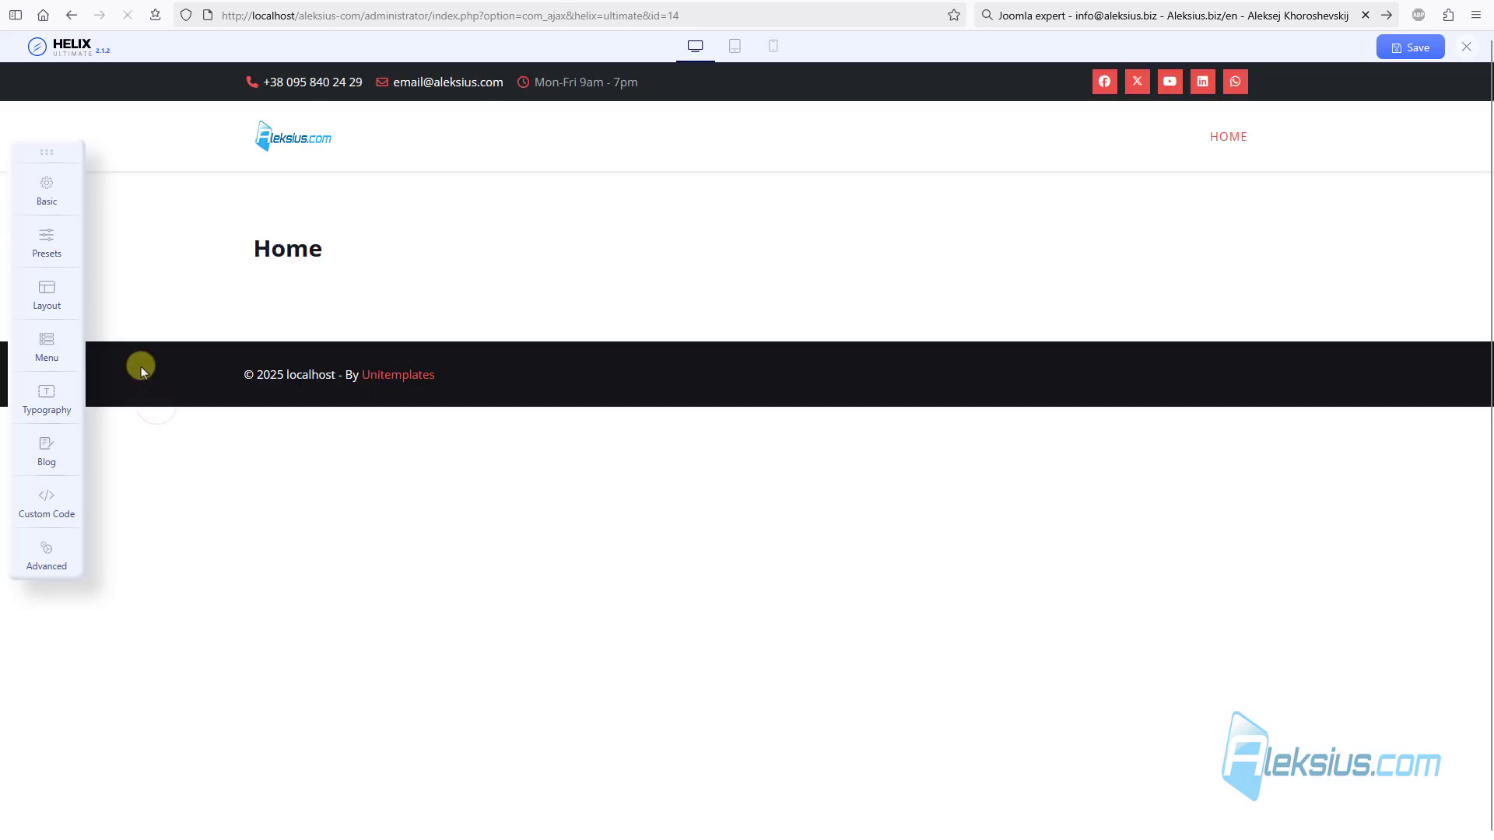
Step: Replace the footer copyright text after {year} with the copied HTML code and save the template options
{"action": "left_click", "coordinate": [49, 191]}
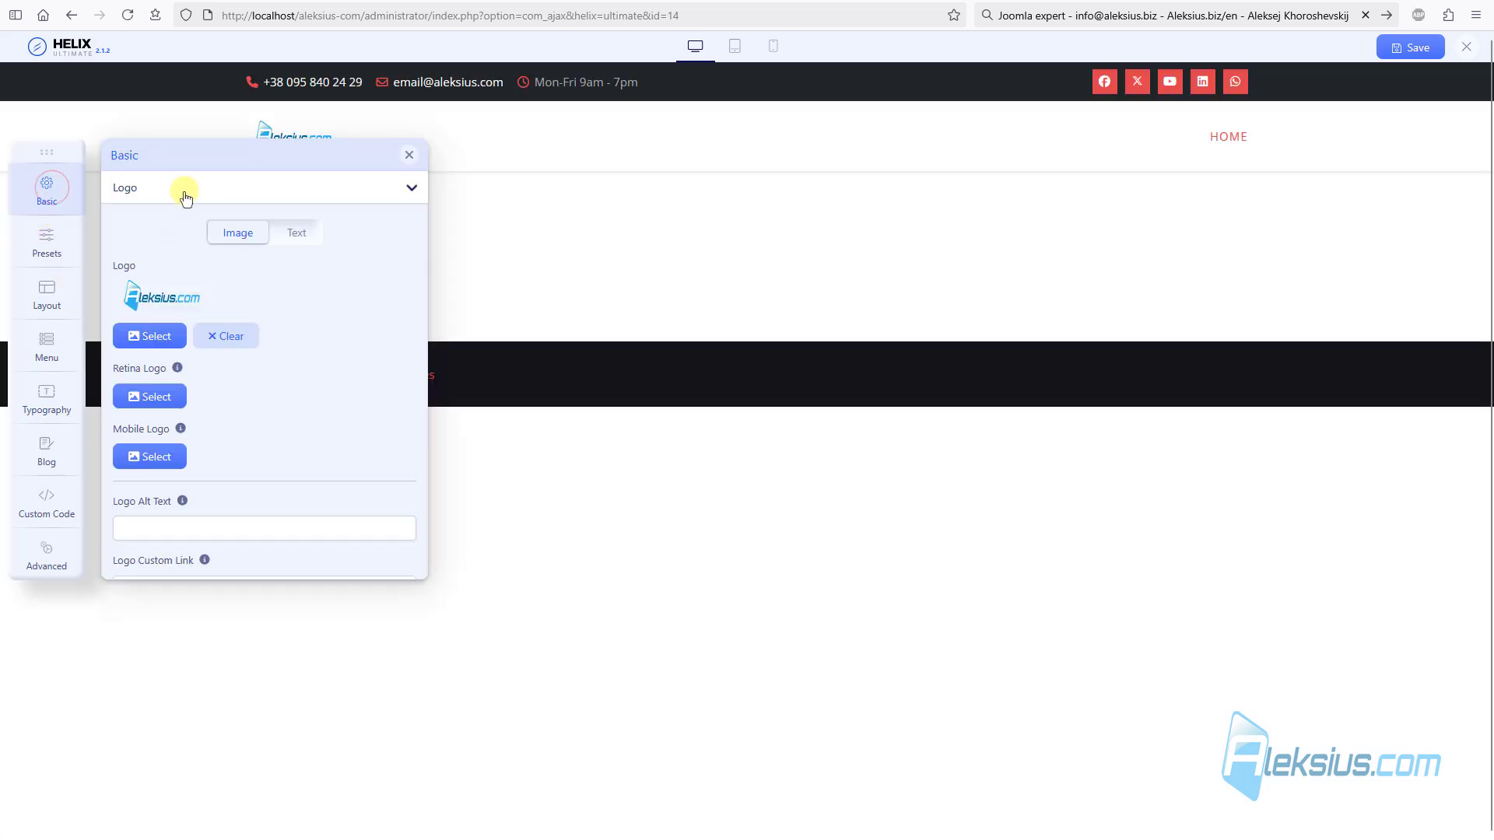
{"action": "left_click", "coordinate": [184, 187]}
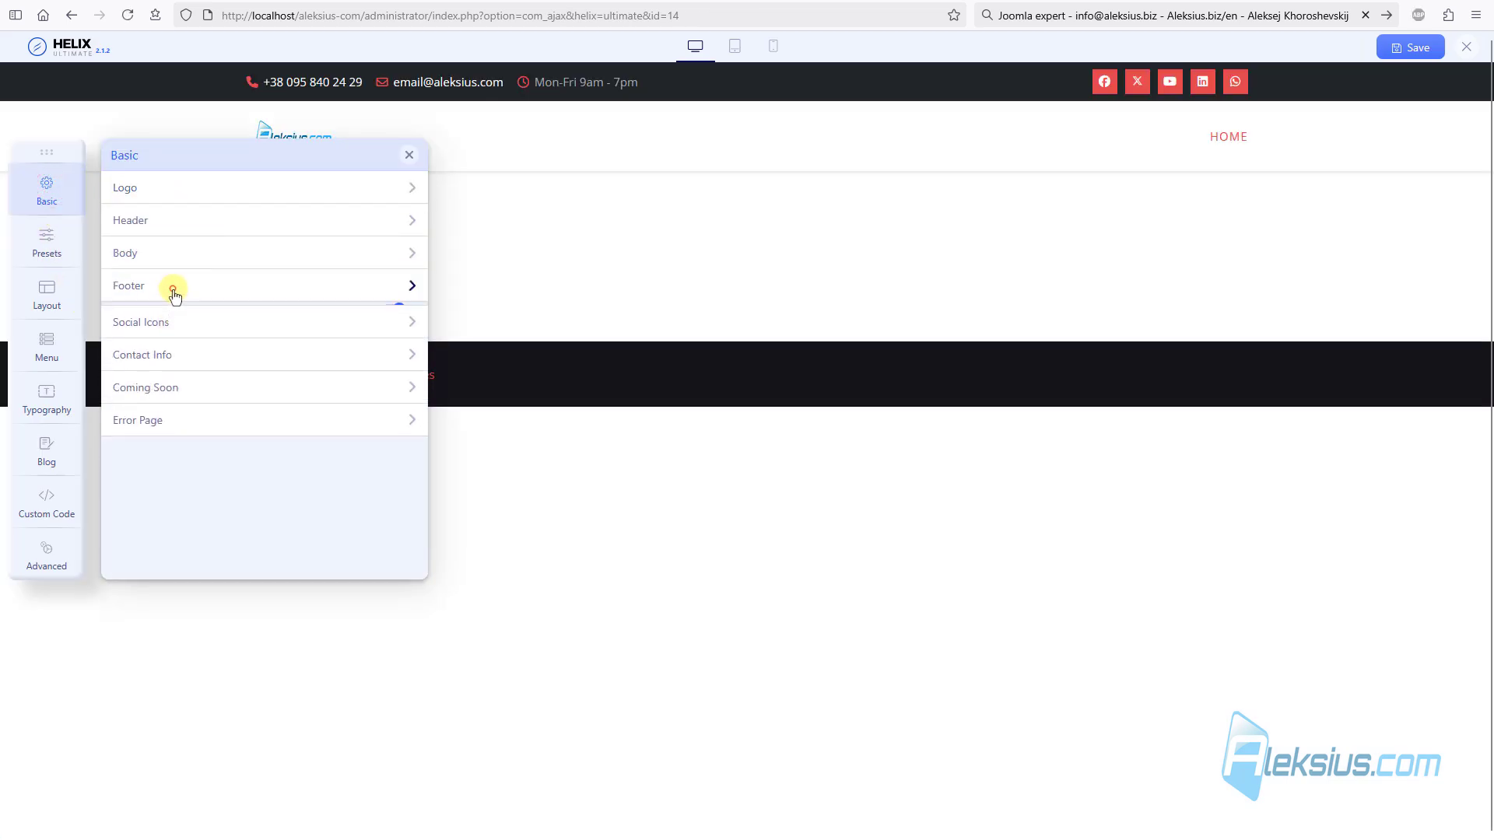
{"action": "left_click", "coordinate": [172, 288]}
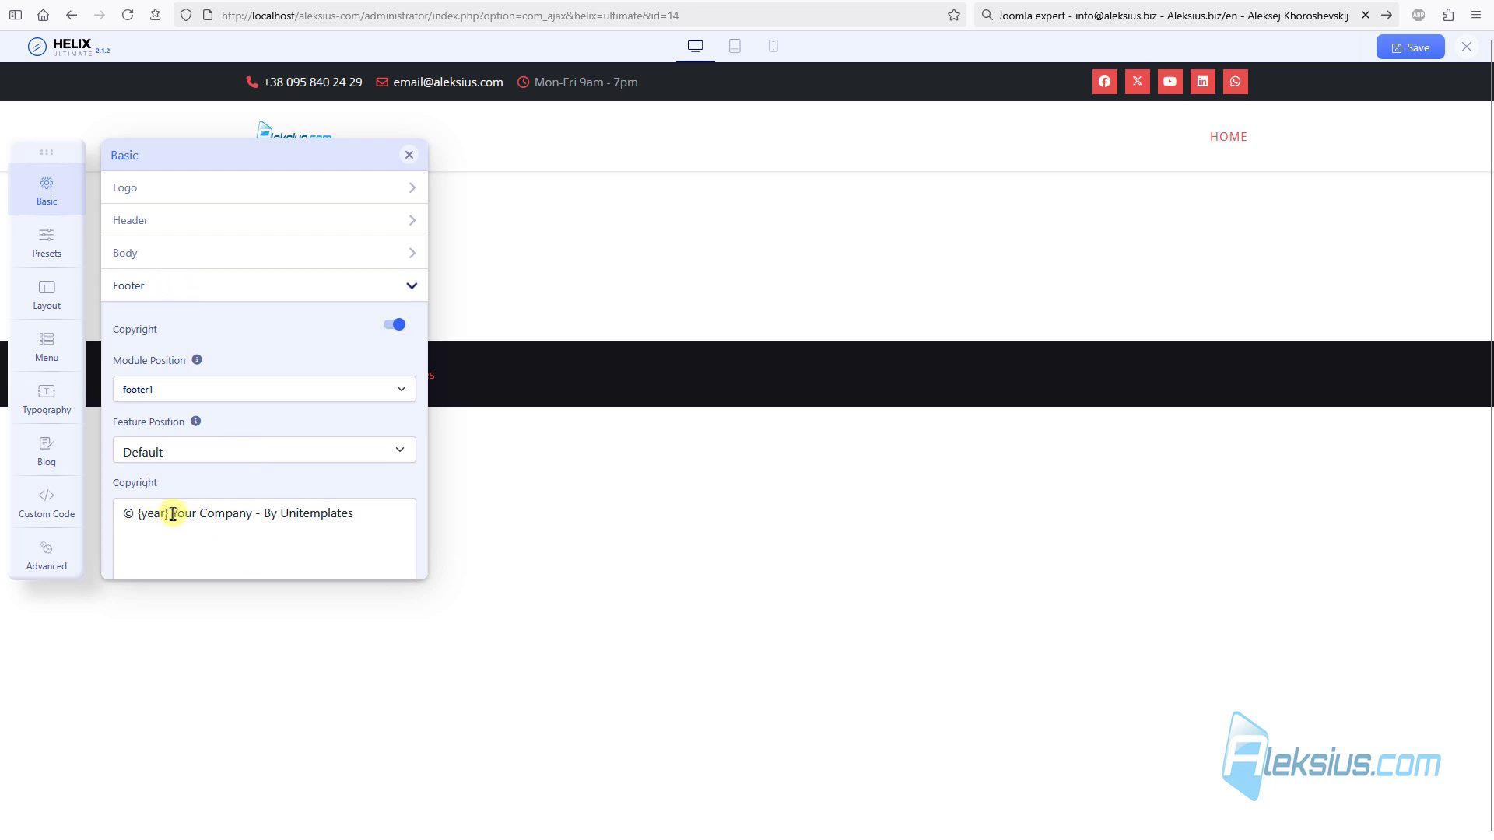
{"action": "left_click_drag", "start_coordinate": [170, 514], "coordinate": [403, 510]}
{"action": "left_click", "coordinate": [238, 527]}
{"action": "key", "text": "ctrl+v"}
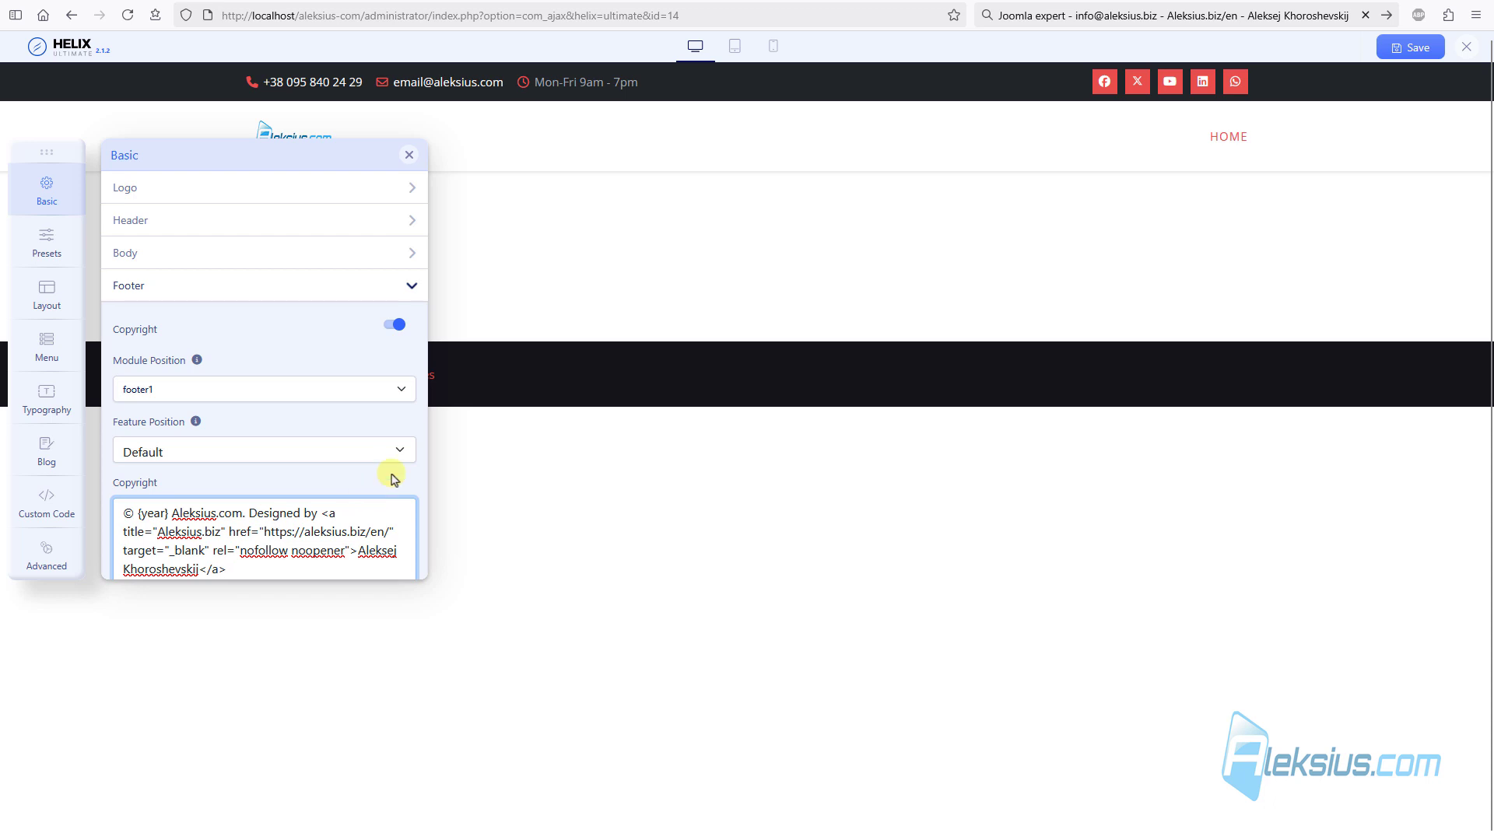
{"action": "left_click", "coordinate": [1410, 47]}
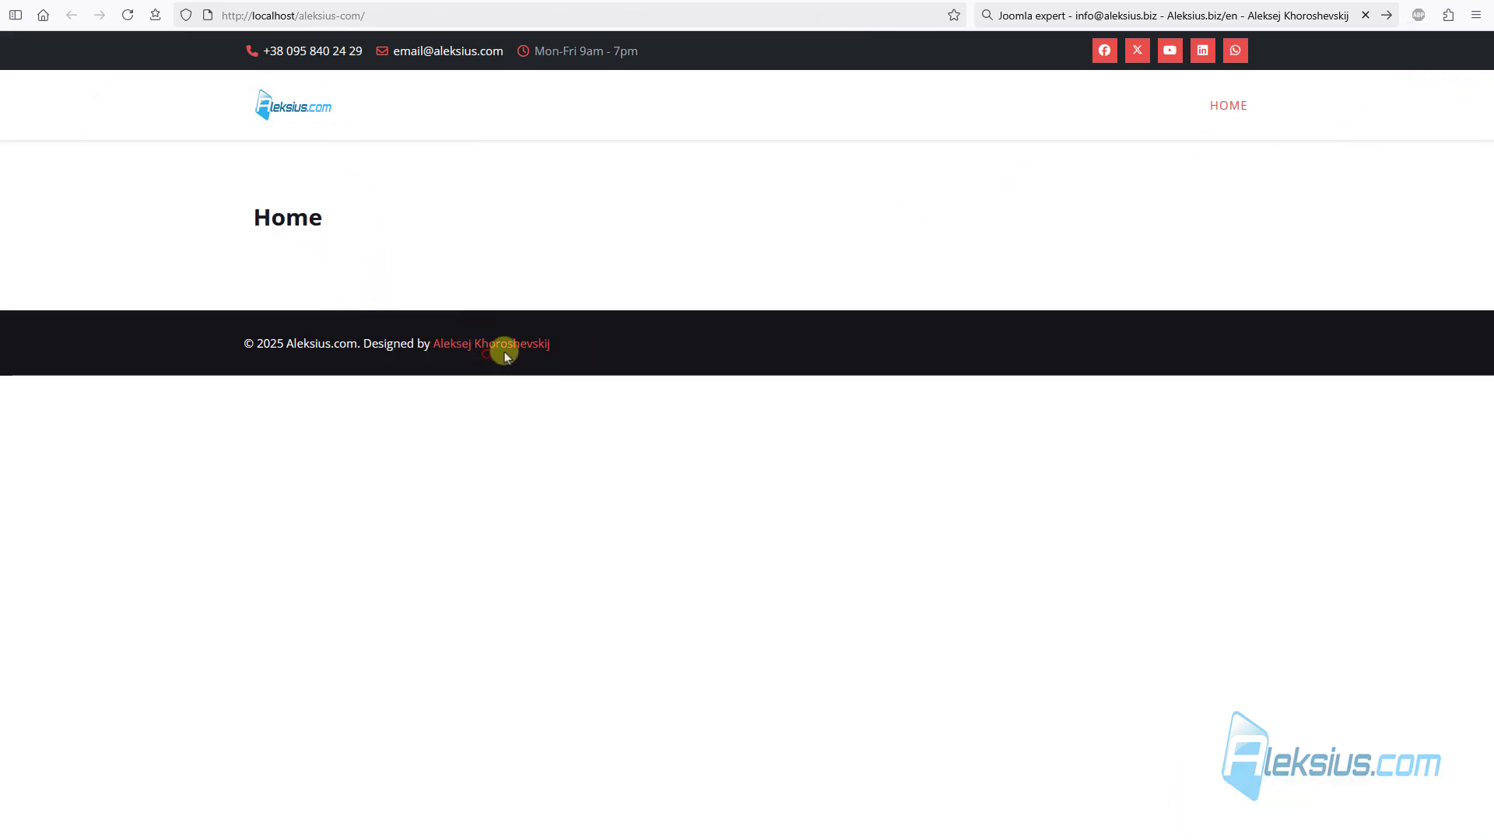
Step: Test the designer link in the front page's footer, close the opened page, and collapse the Footer settings
{"action": "left_click", "coordinate": [500, 347]}
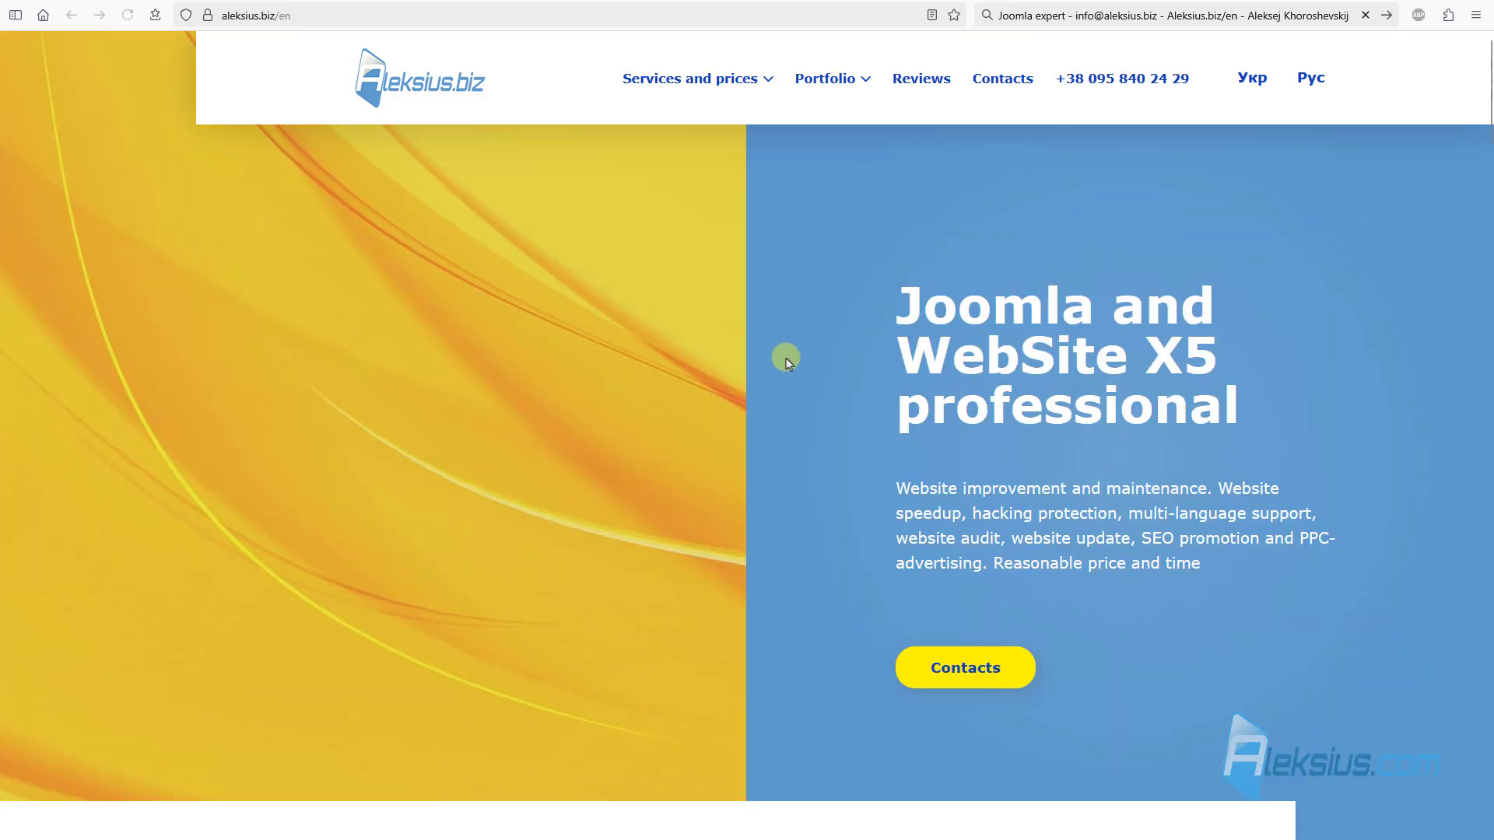
{"action": "left_click", "coordinate": [582, 0]}
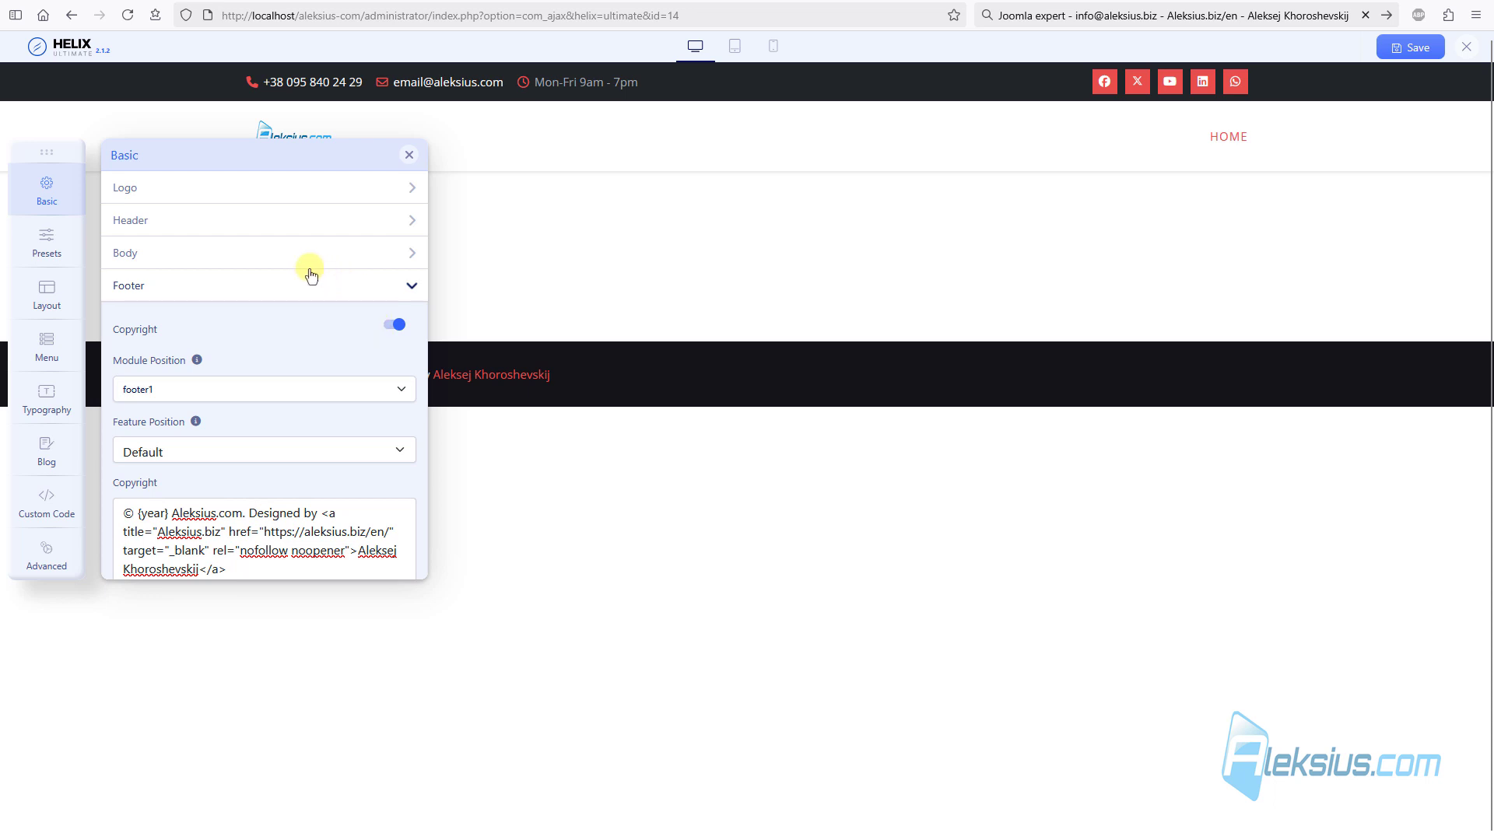
{"action": "left_click", "coordinate": [196, 293]}
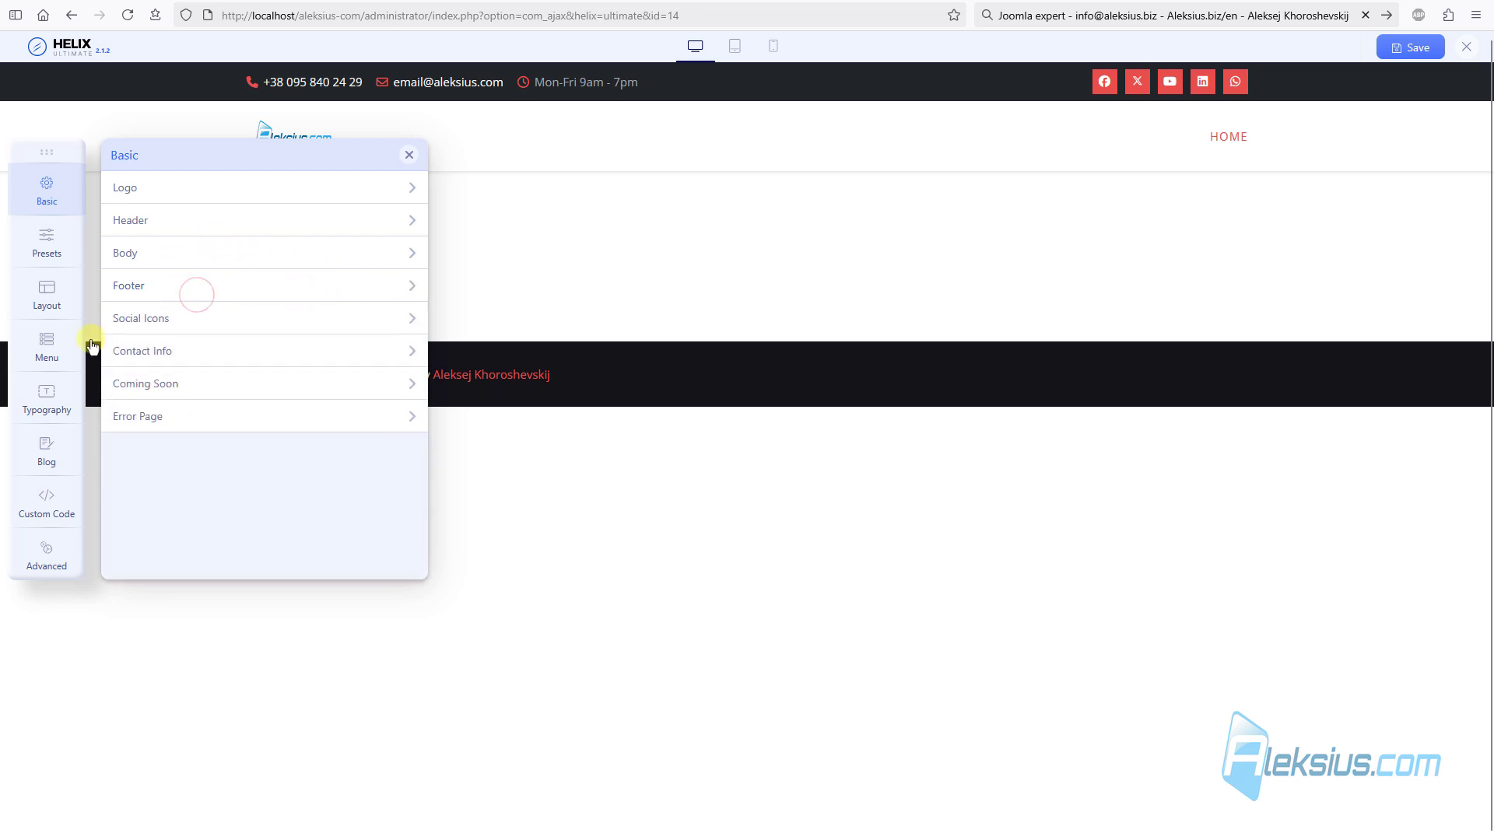
Step: Examine the colour settings of Preset 1 and close them without changes
{"action": "left_click", "coordinate": [47, 263]}
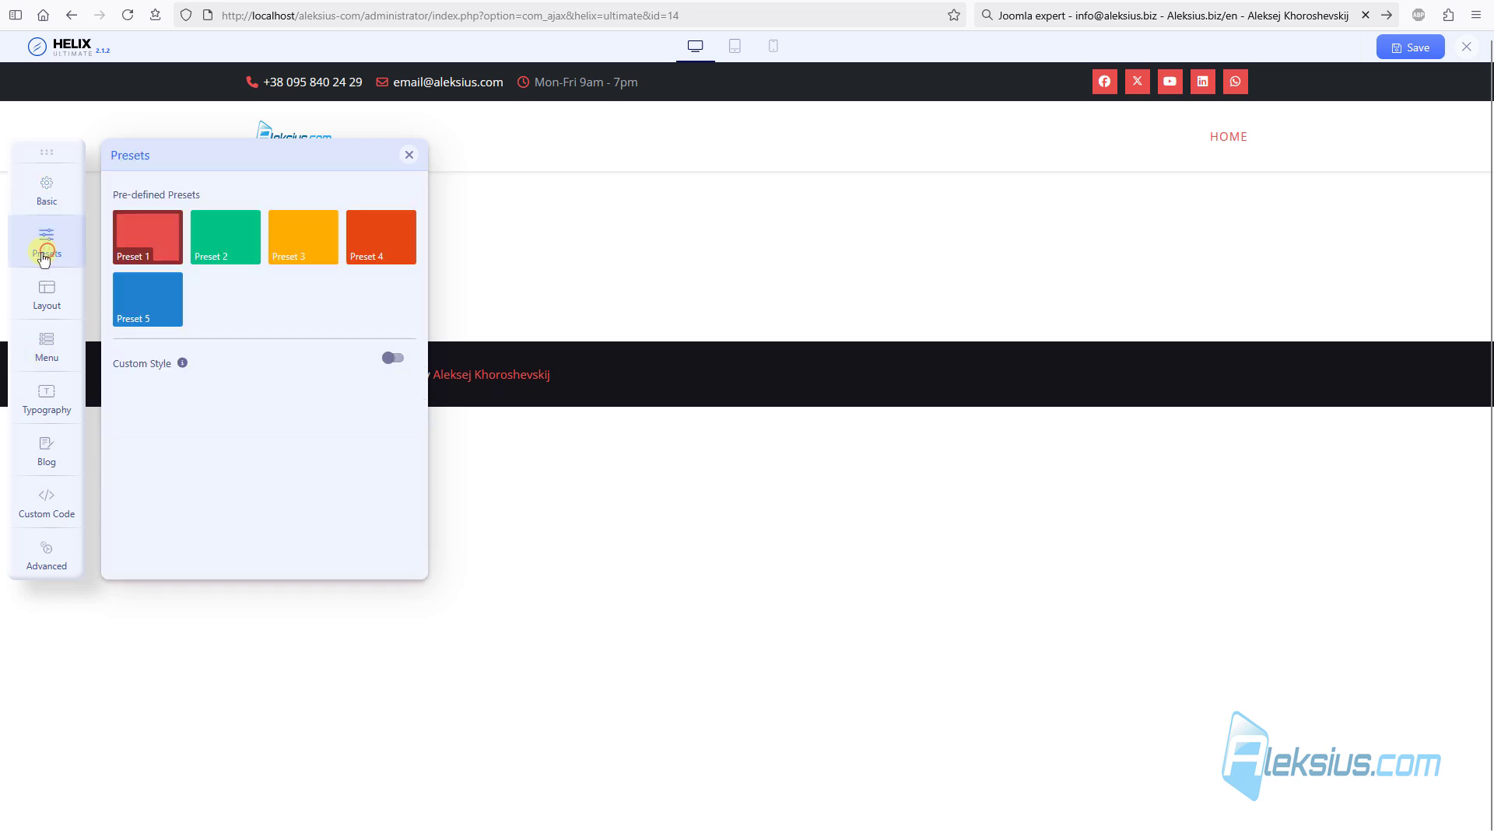
{"action": "left_click", "coordinate": [174, 222]}
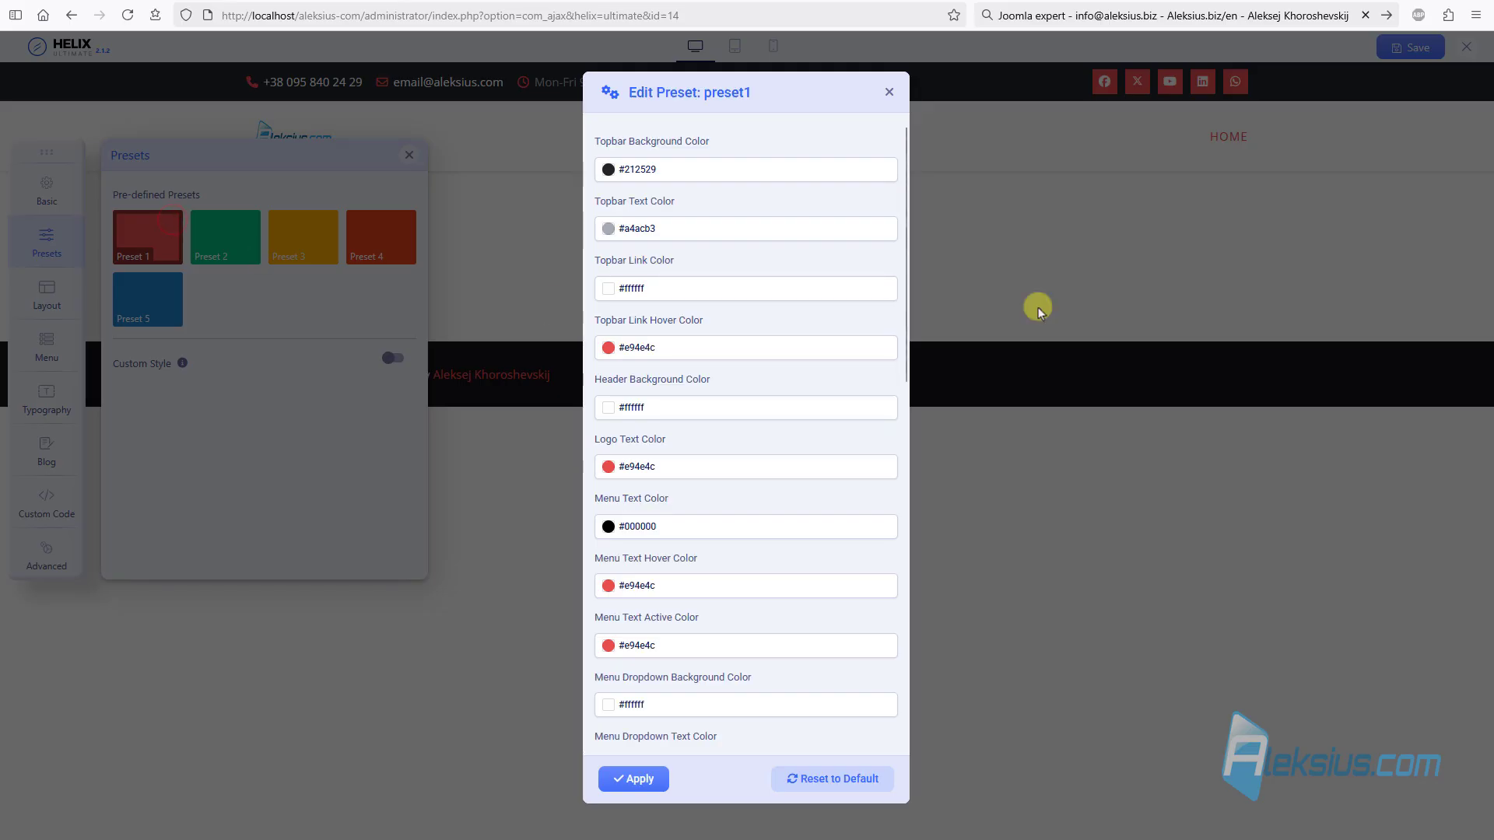
{"action": "left_click", "coordinate": [887, 92]}
Step: Enable Compile SCSS to CSS in the advanced template settings and view the site's front page
{"action": "left_click", "coordinate": [46, 554]}
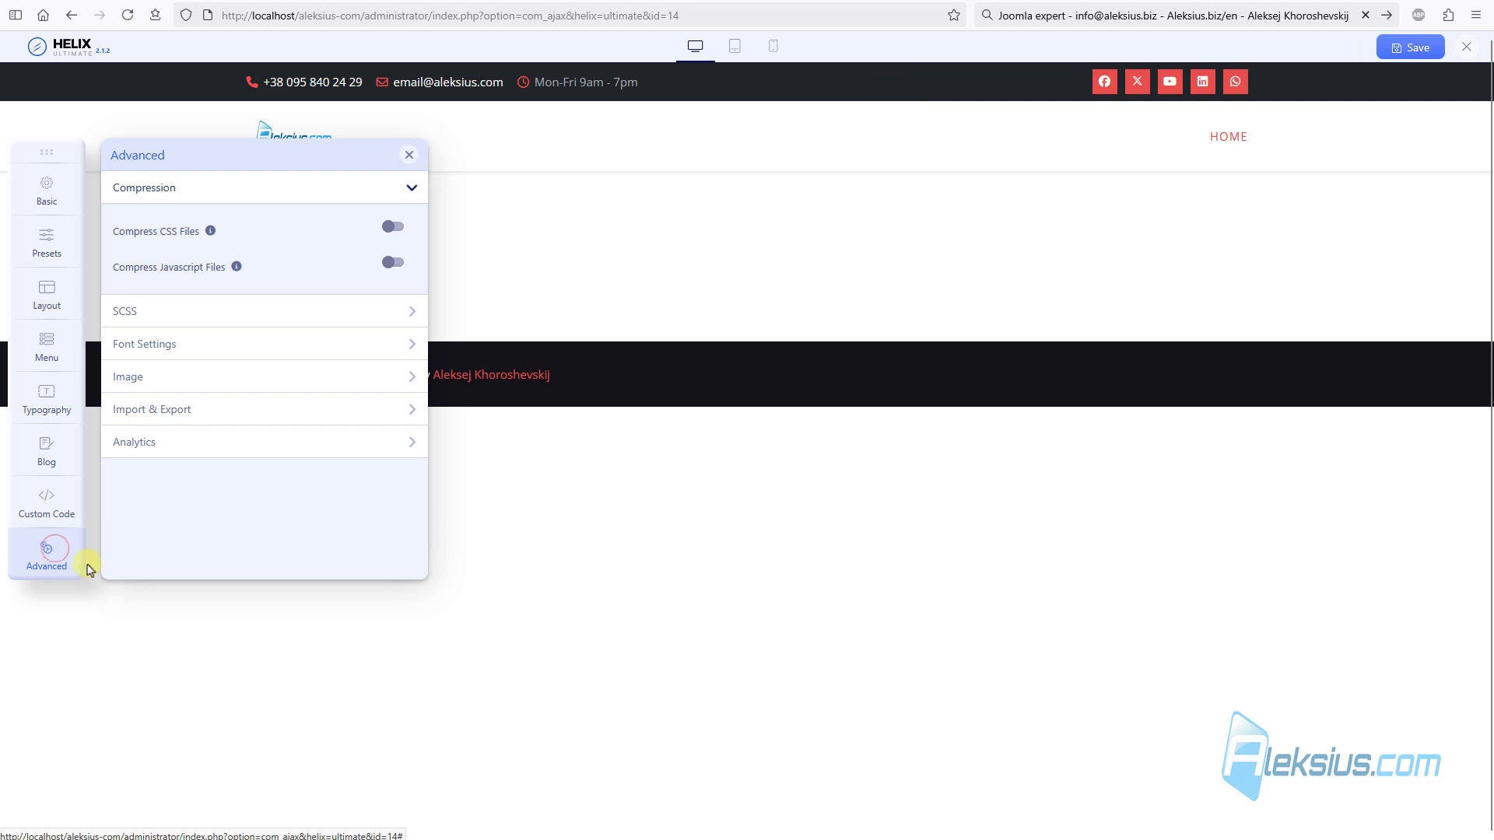
{"action": "left_click", "coordinate": [163, 311]}
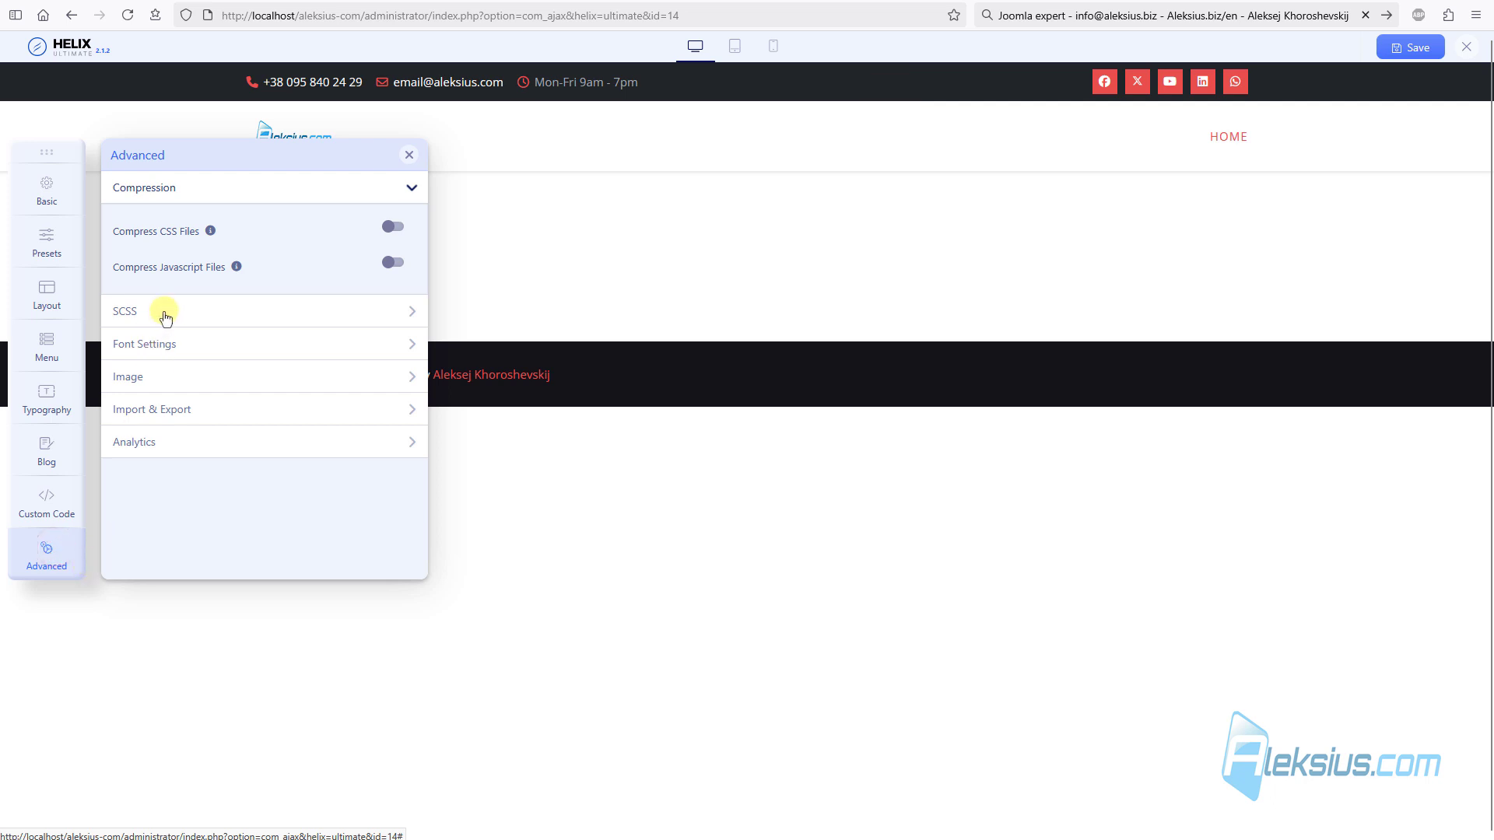
{"action": "left_click", "coordinate": [392, 262]}
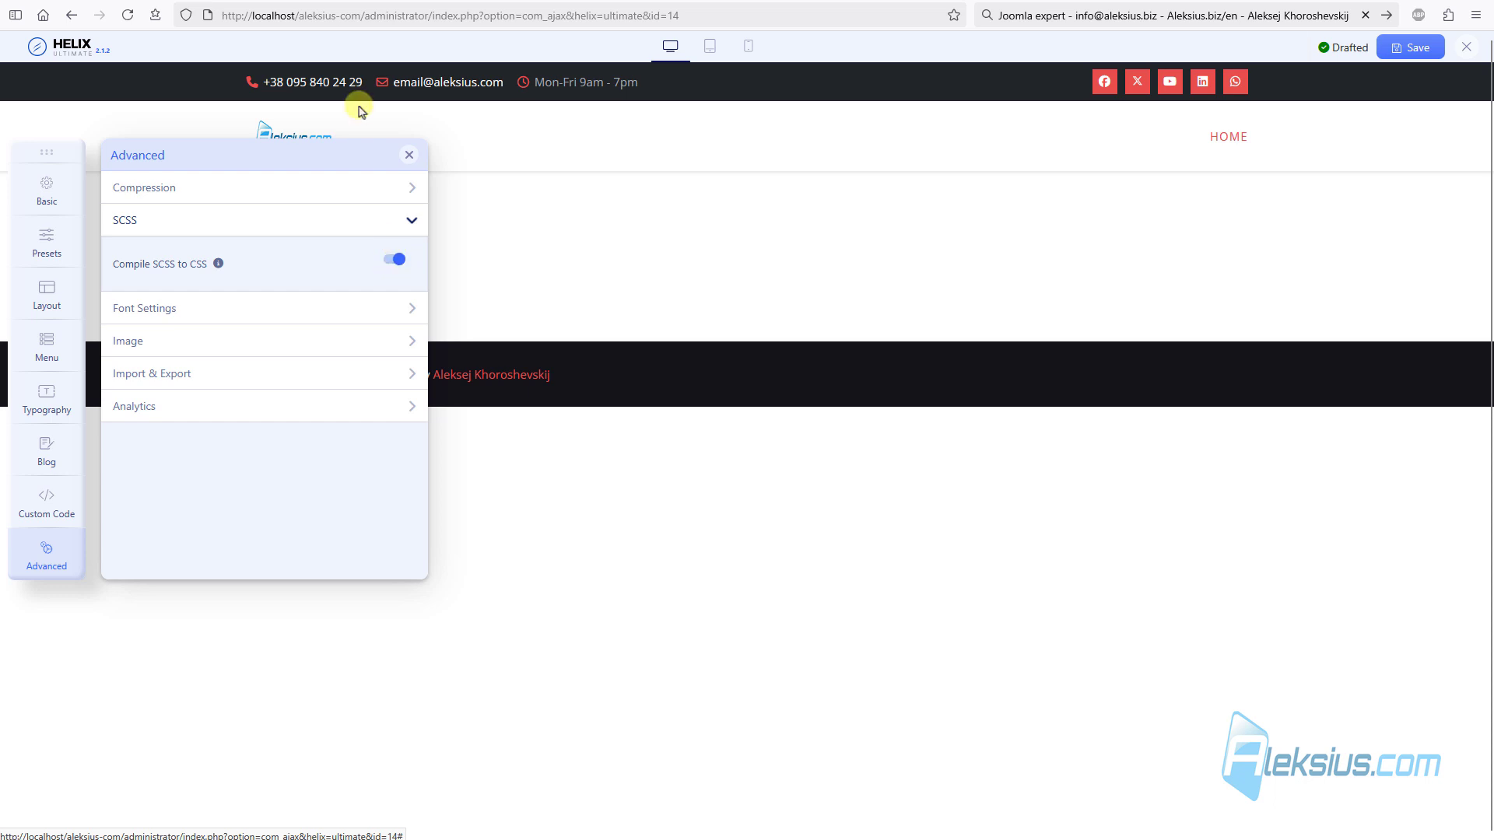
{"action": "left_click", "coordinate": [370, 1]}
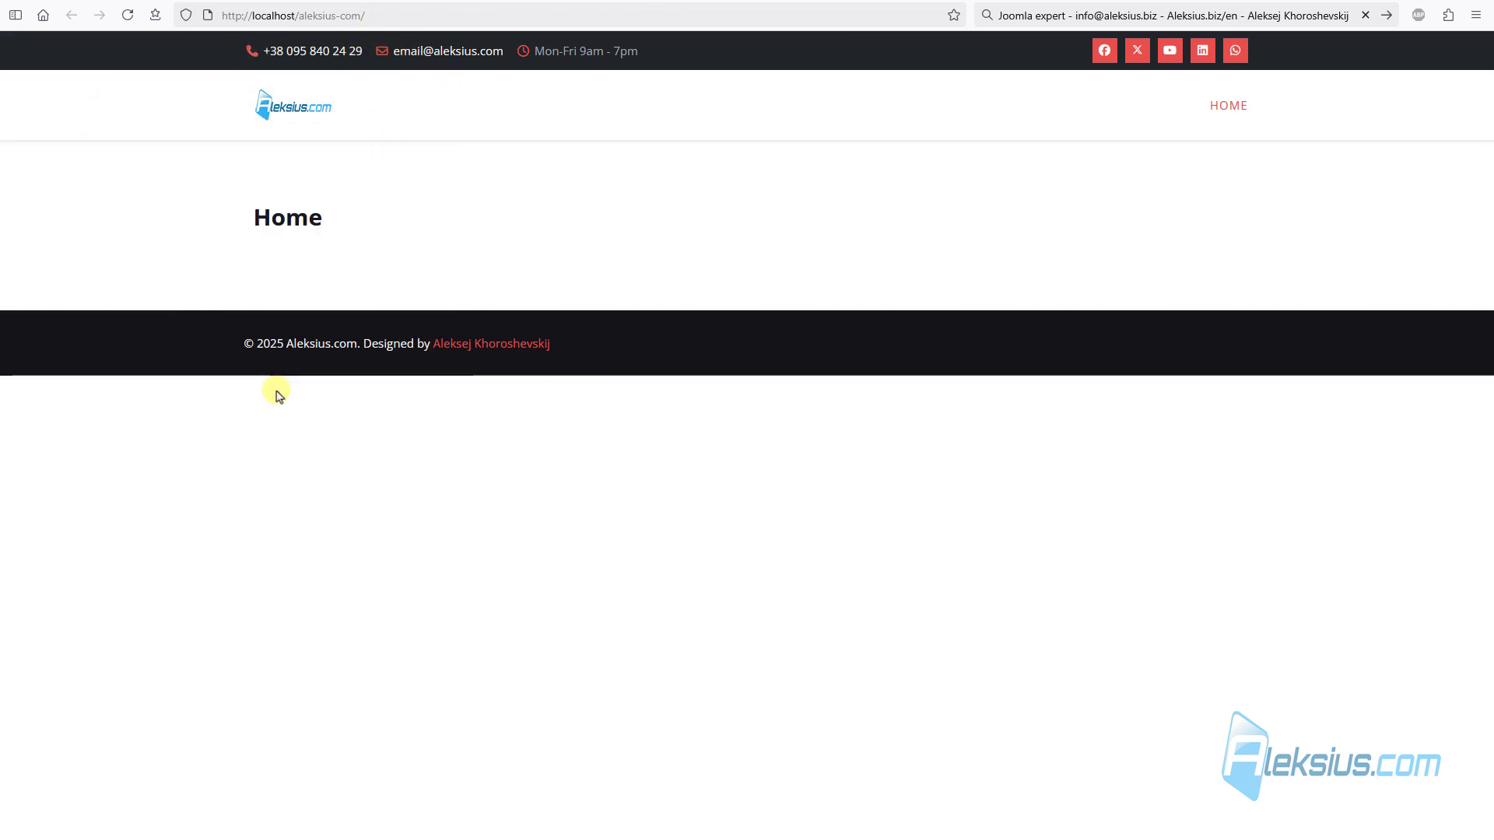
{"action": "left_click", "coordinate": [189, 1]}
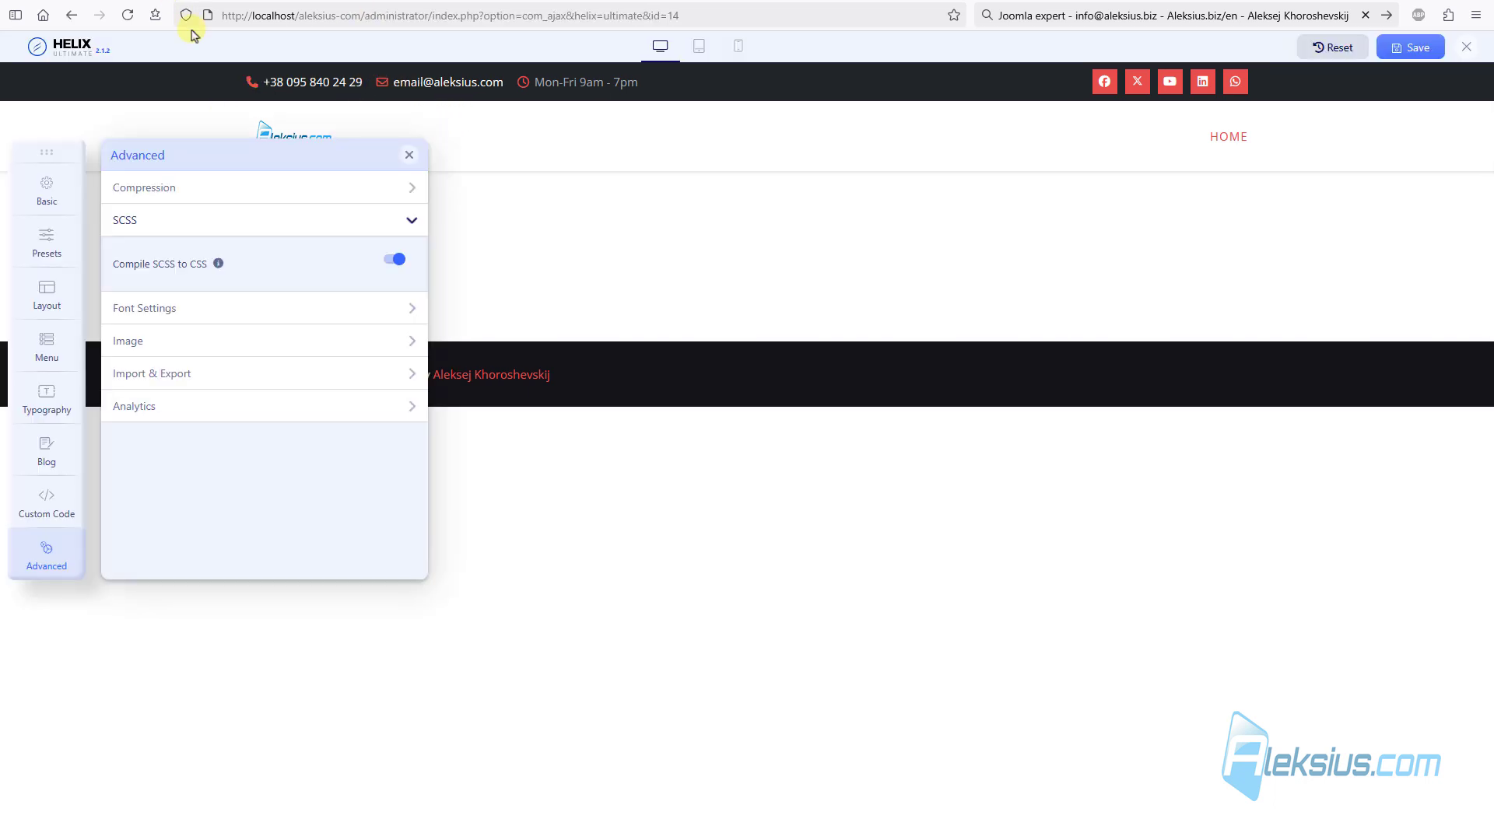
Step: Disable Compile SCSS to CSS and save the template options
{"action": "left_click", "coordinate": [397, 260]}
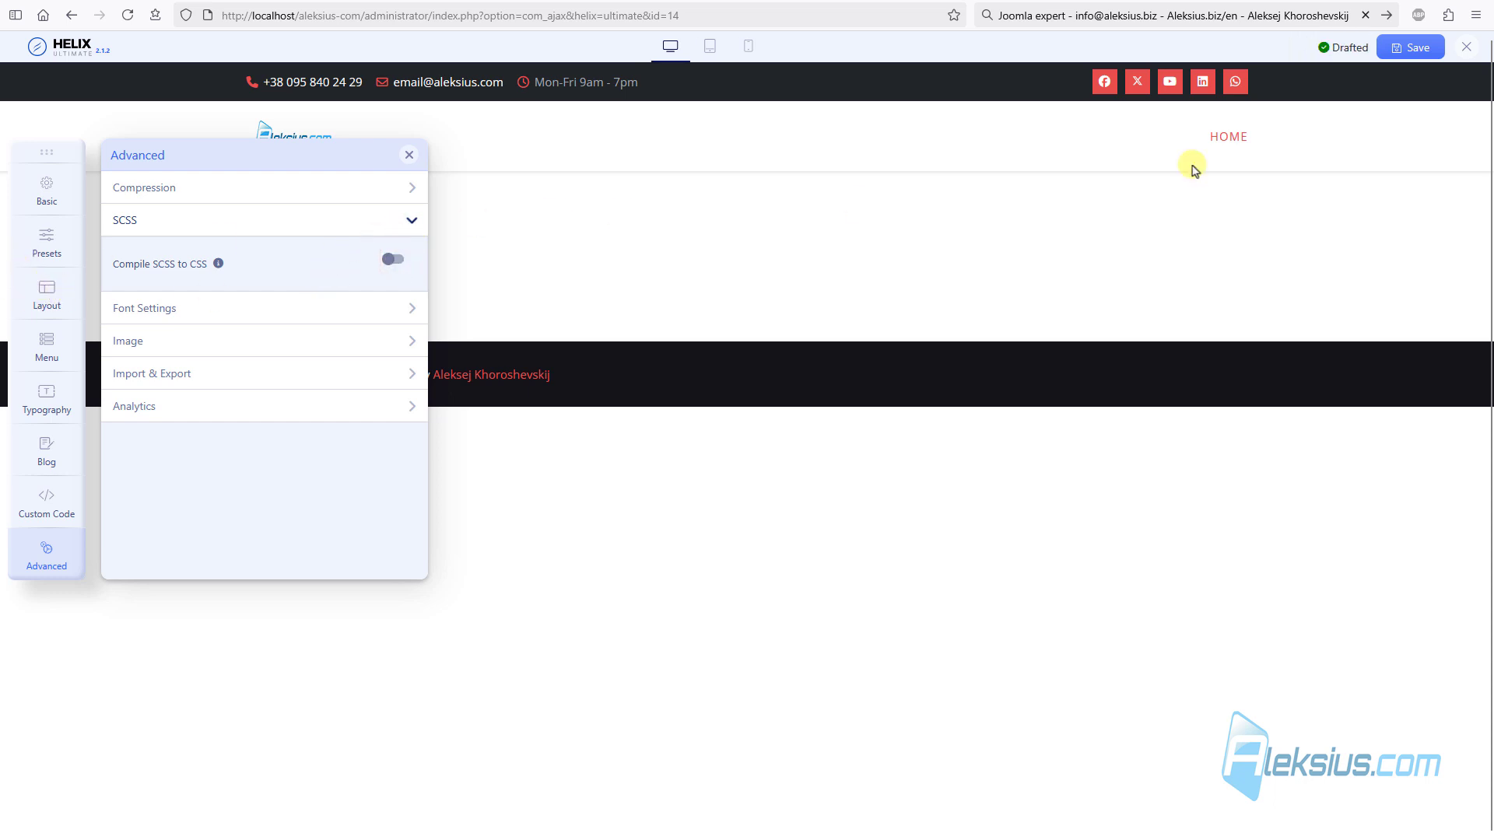
{"action": "left_click", "coordinate": [1412, 48]}
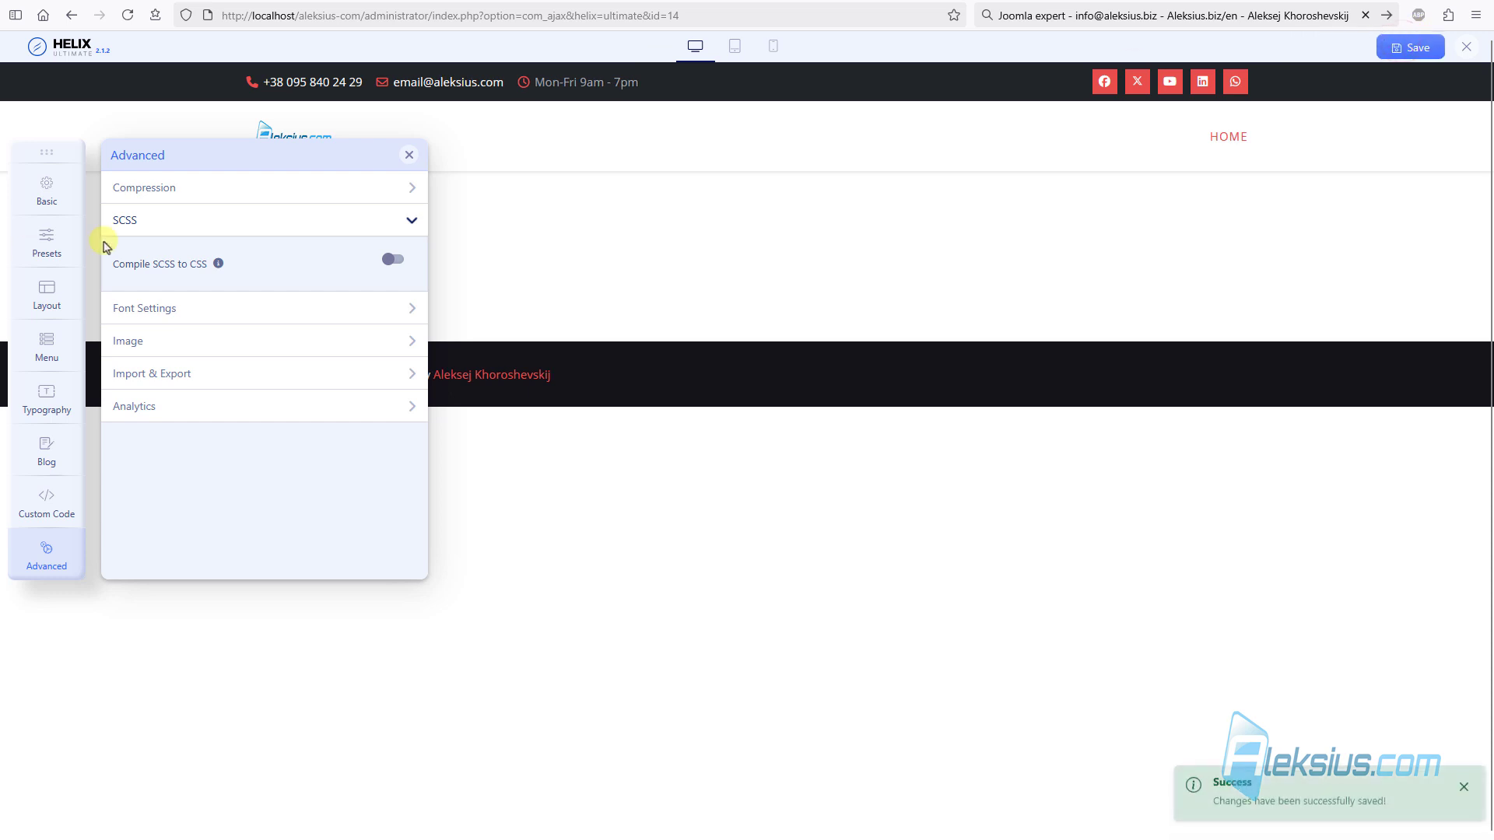
Step: Examine the template's Menu Builder, Mega Menu and Off-canvas settings, along with its Typography settings
{"action": "left_click", "coordinate": [34, 340]}
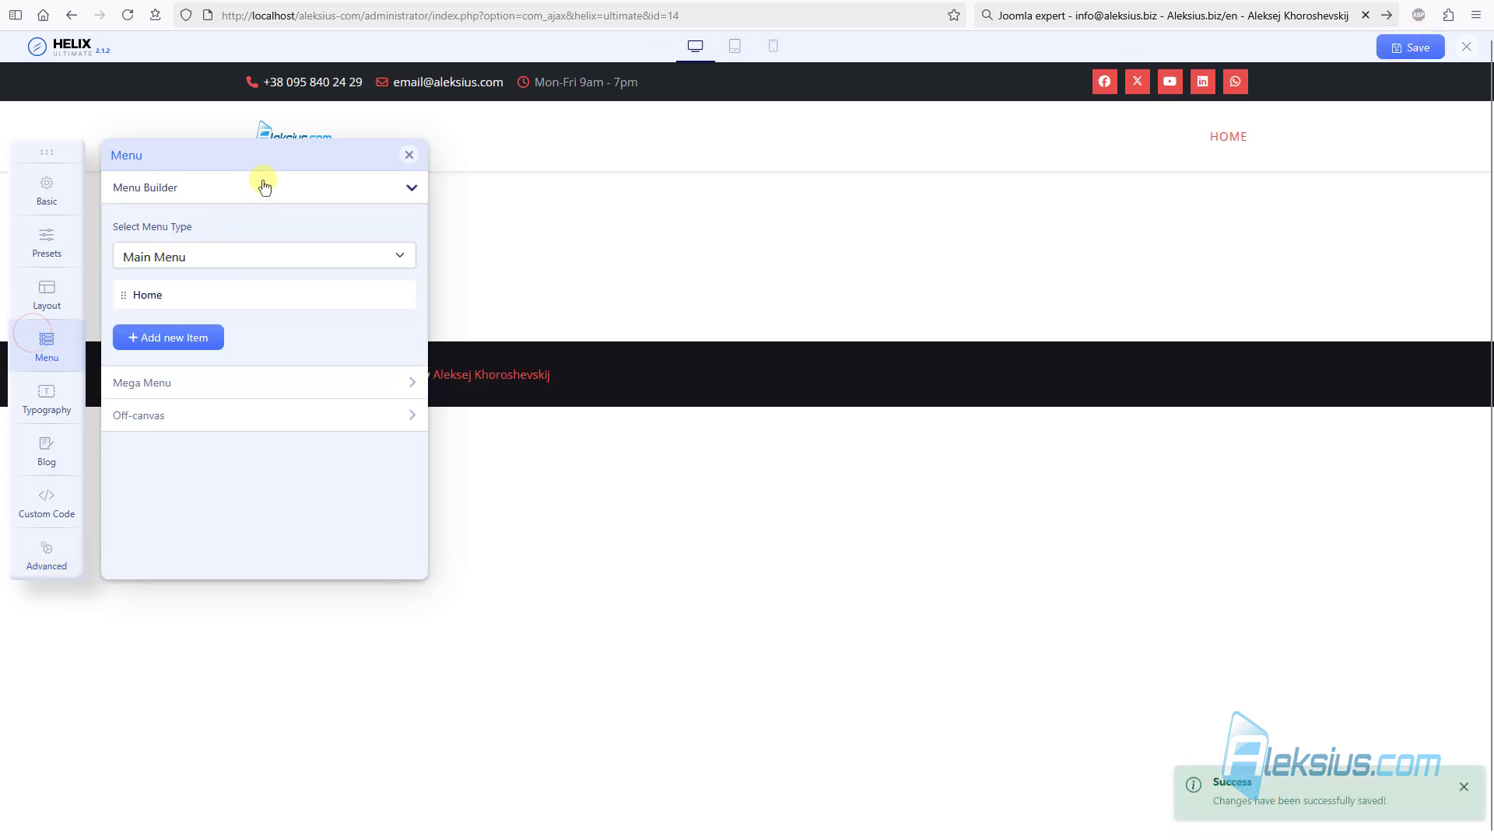
{"action": "left_click", "coordinate": [205, 390]}
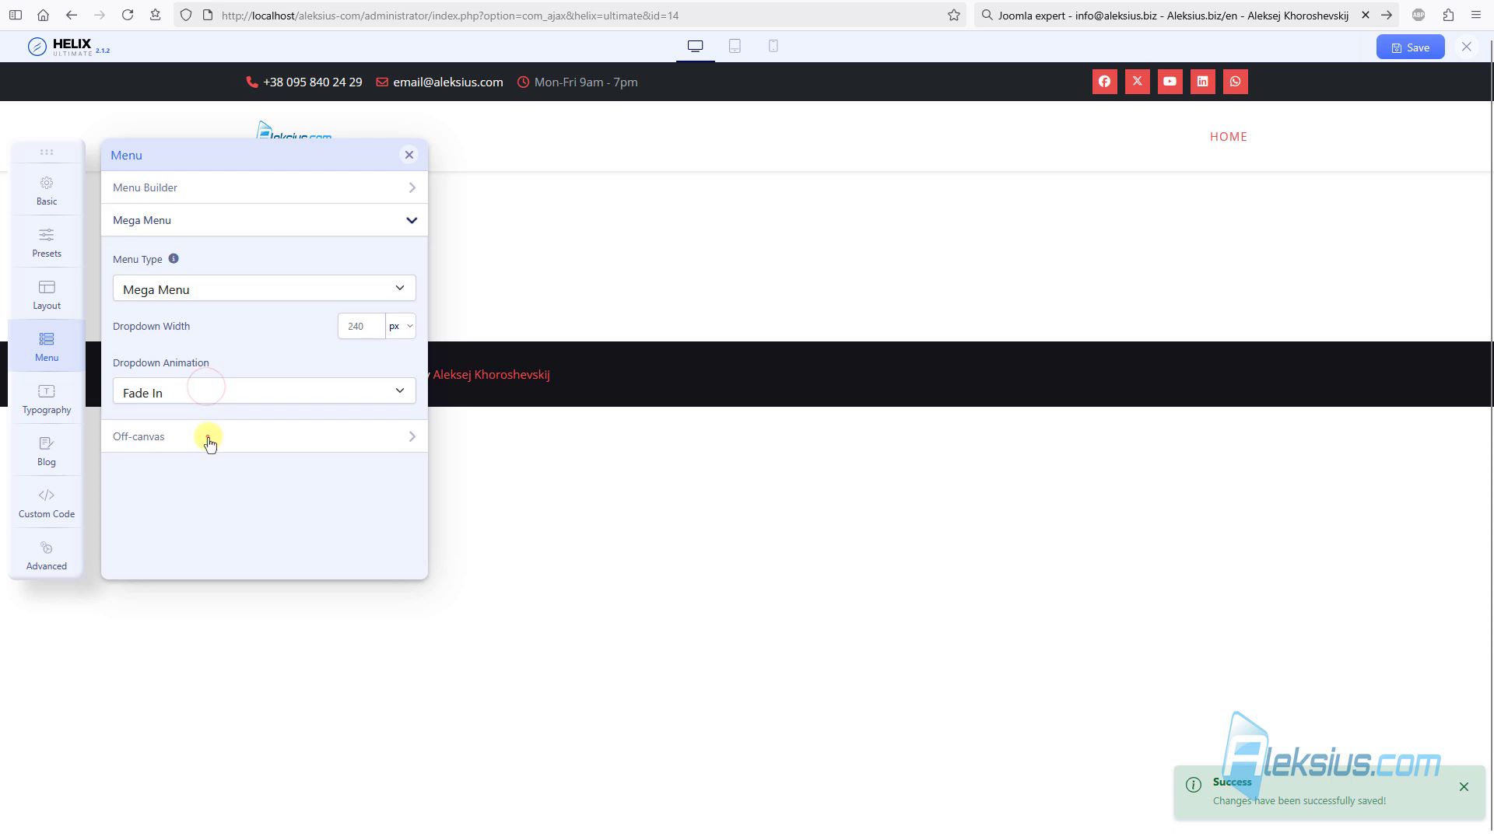
{"action": "left_click", "coordinate": [208, 435]}
{"action": "scroll", "coordinate": [238, 409], "scroll_direction": "down", "scroll_amount": 3}
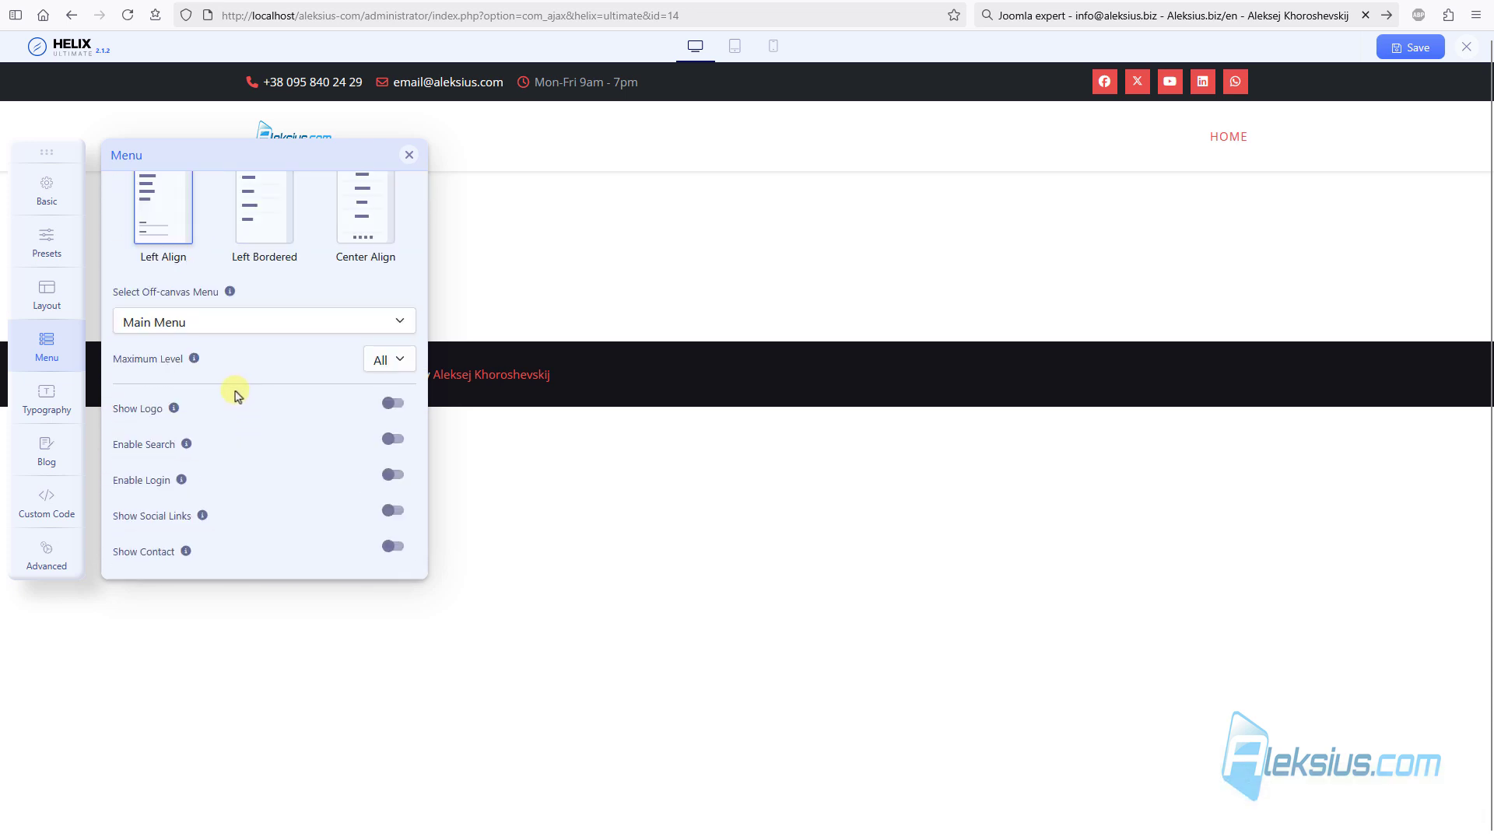
{"action": "left_click", "coordinate": [36, 406]}
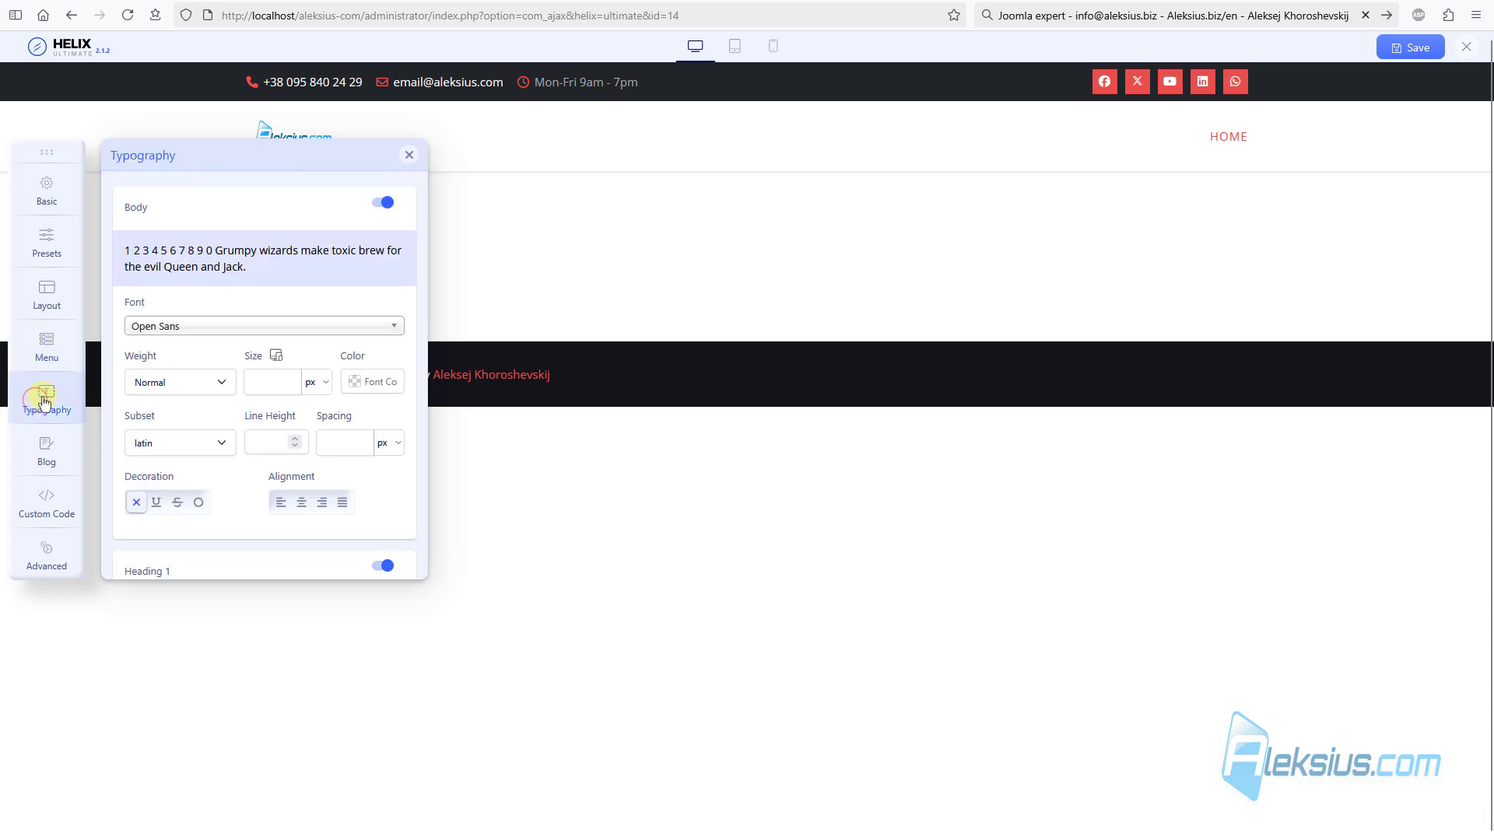
Step: Look through the remaining Typography, Blog, Custom Code, Advanced and Basic template settings, and close the template options without changes
{"action": "scroll", "coordinate": [258, 248], "scroll_direction": "down", "scroll_amount": 3}
{"action": "left_click", "coordinate": [35, 451]}
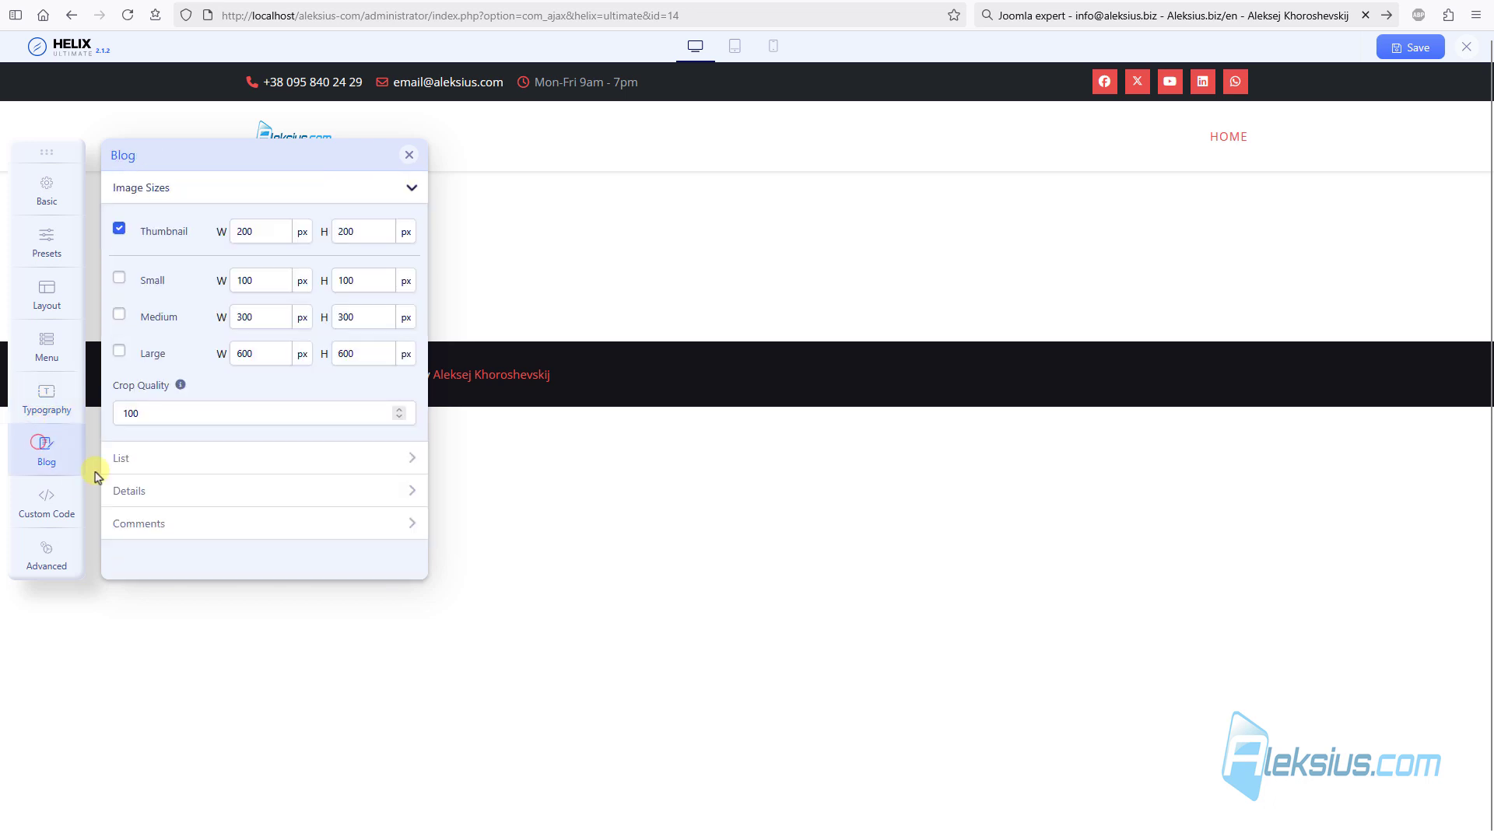
{"action": "left_click", "coordinate": [69, 504]}
{"action": "left_click", "coordinate": [49, 546]}
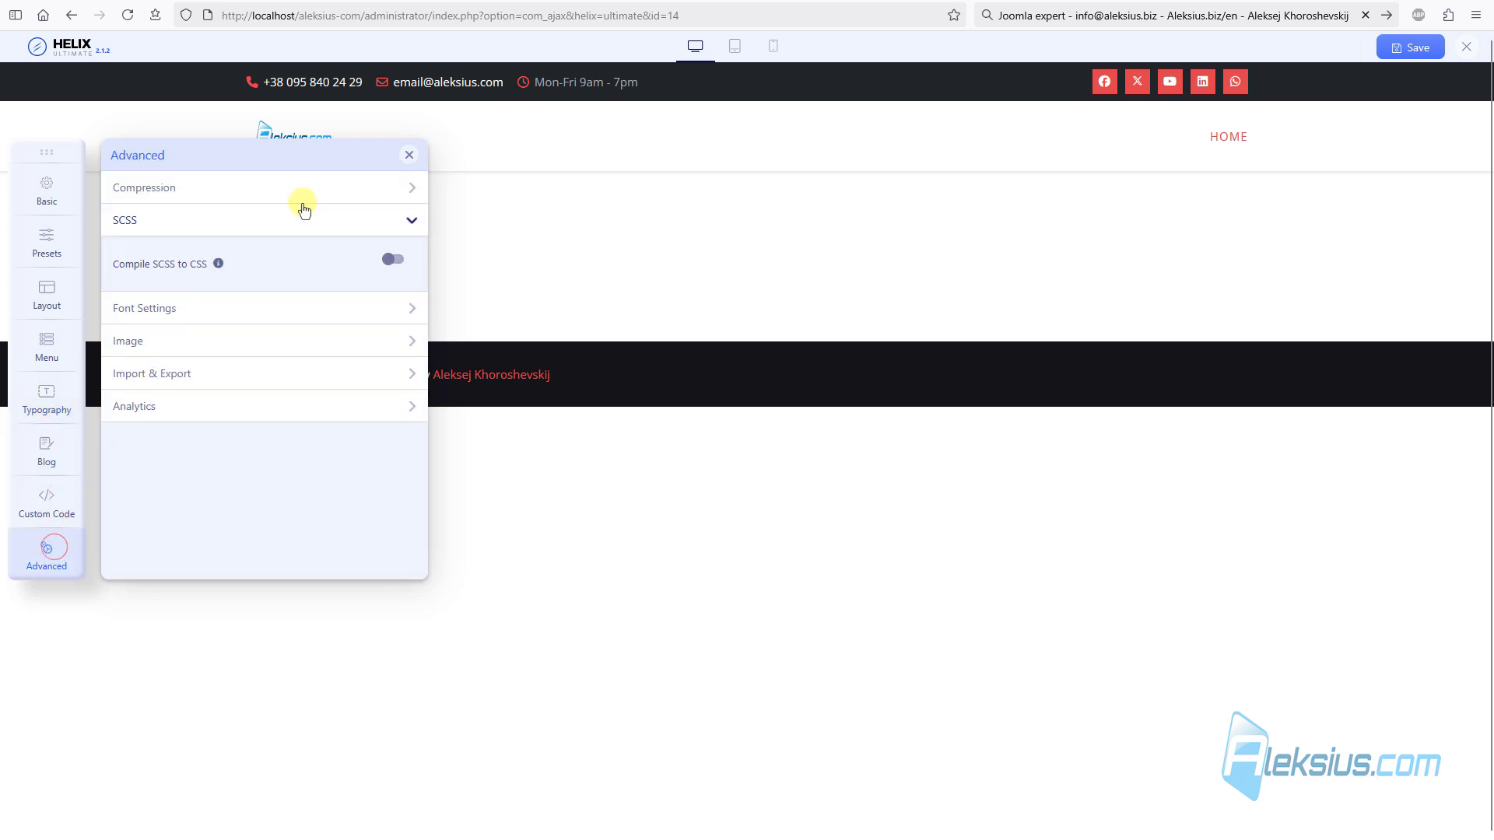
{"action": "left_click", "coordinate": [369, 222]}
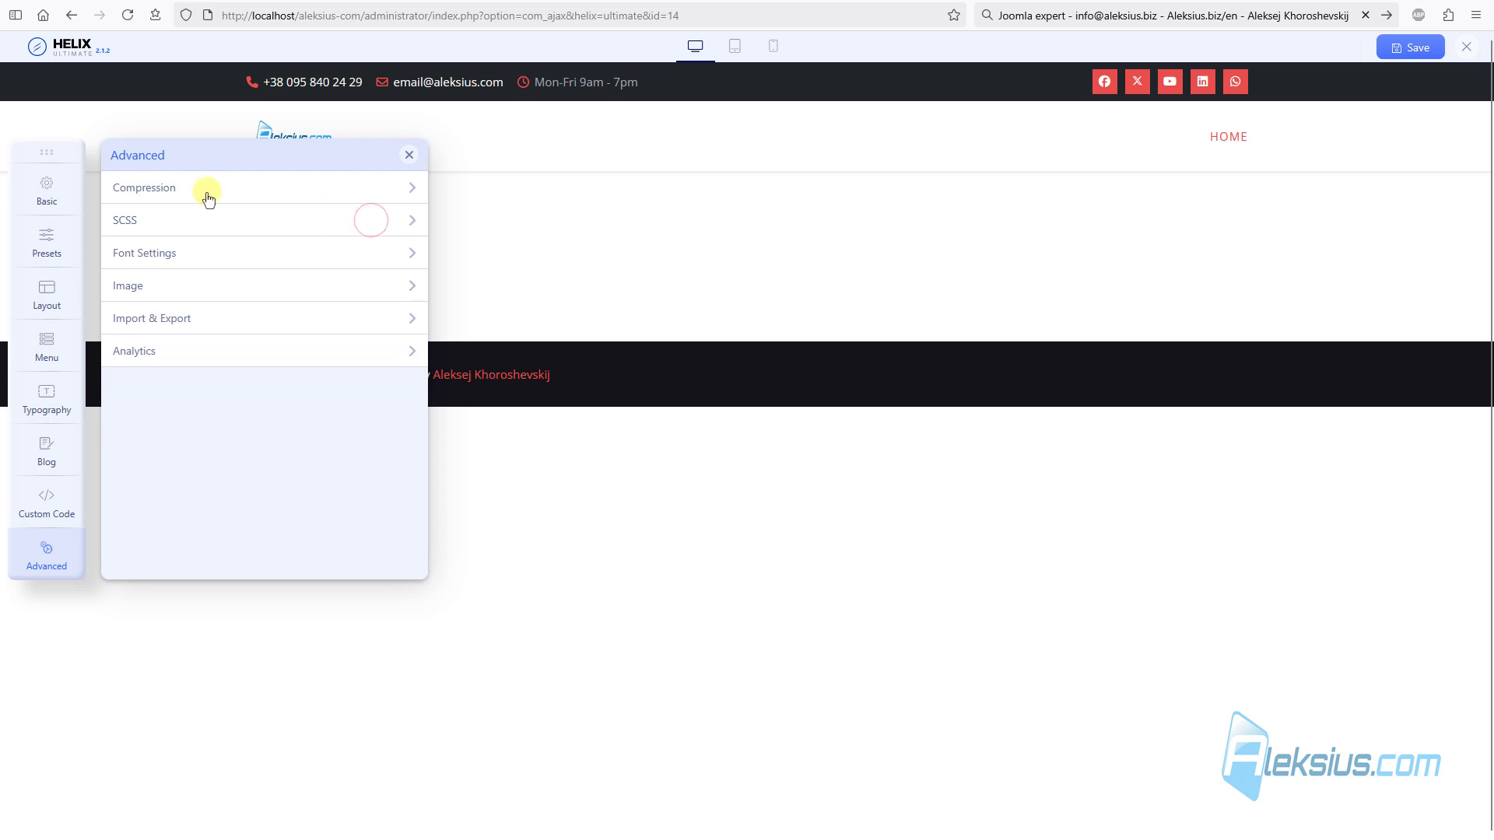
{"action": "left_click", "coordinate": [56, 189]}
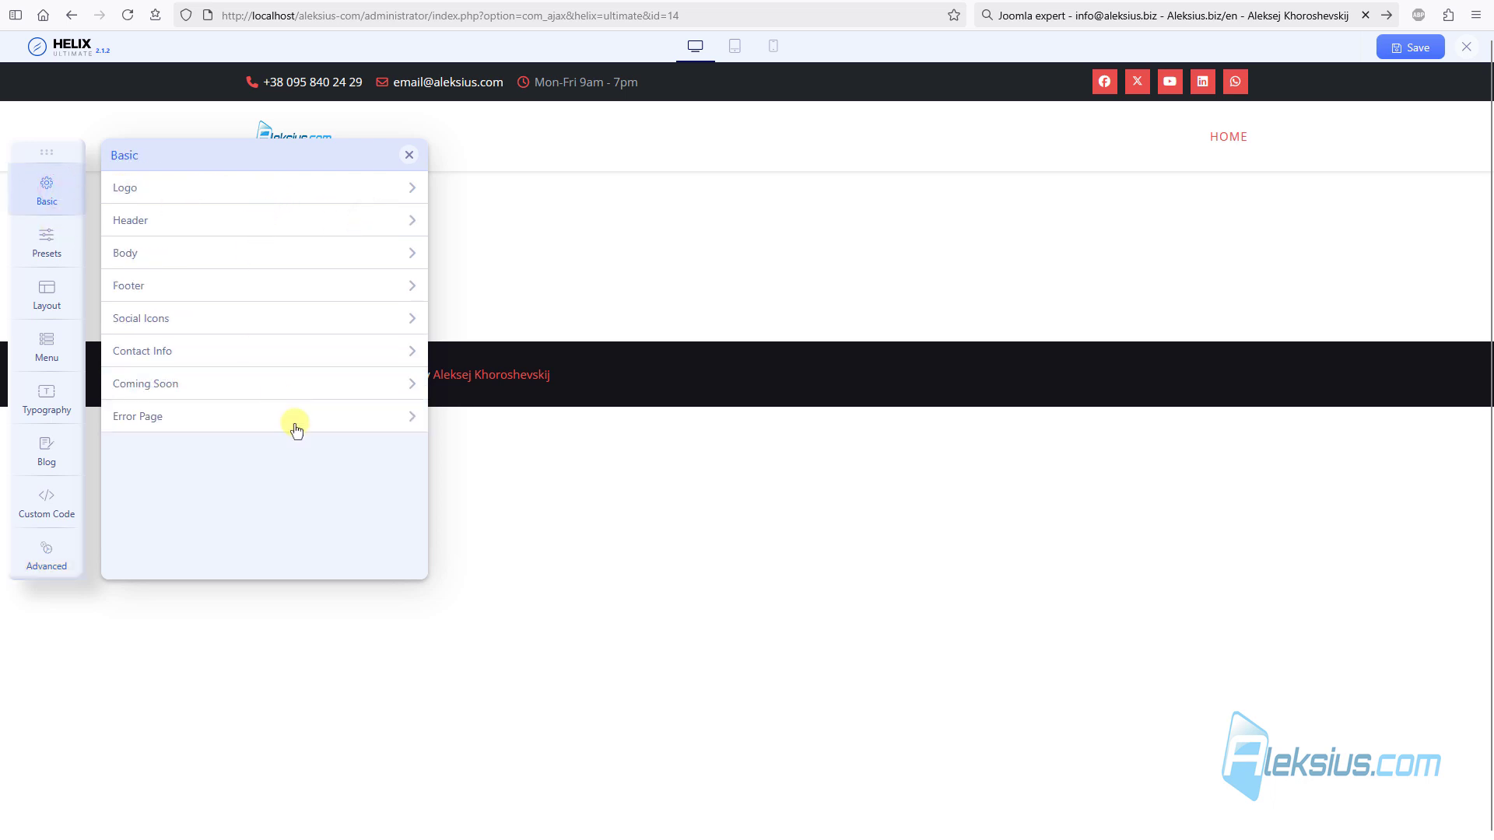
{"action": "left_click", "coordinate": [1467, 48]}
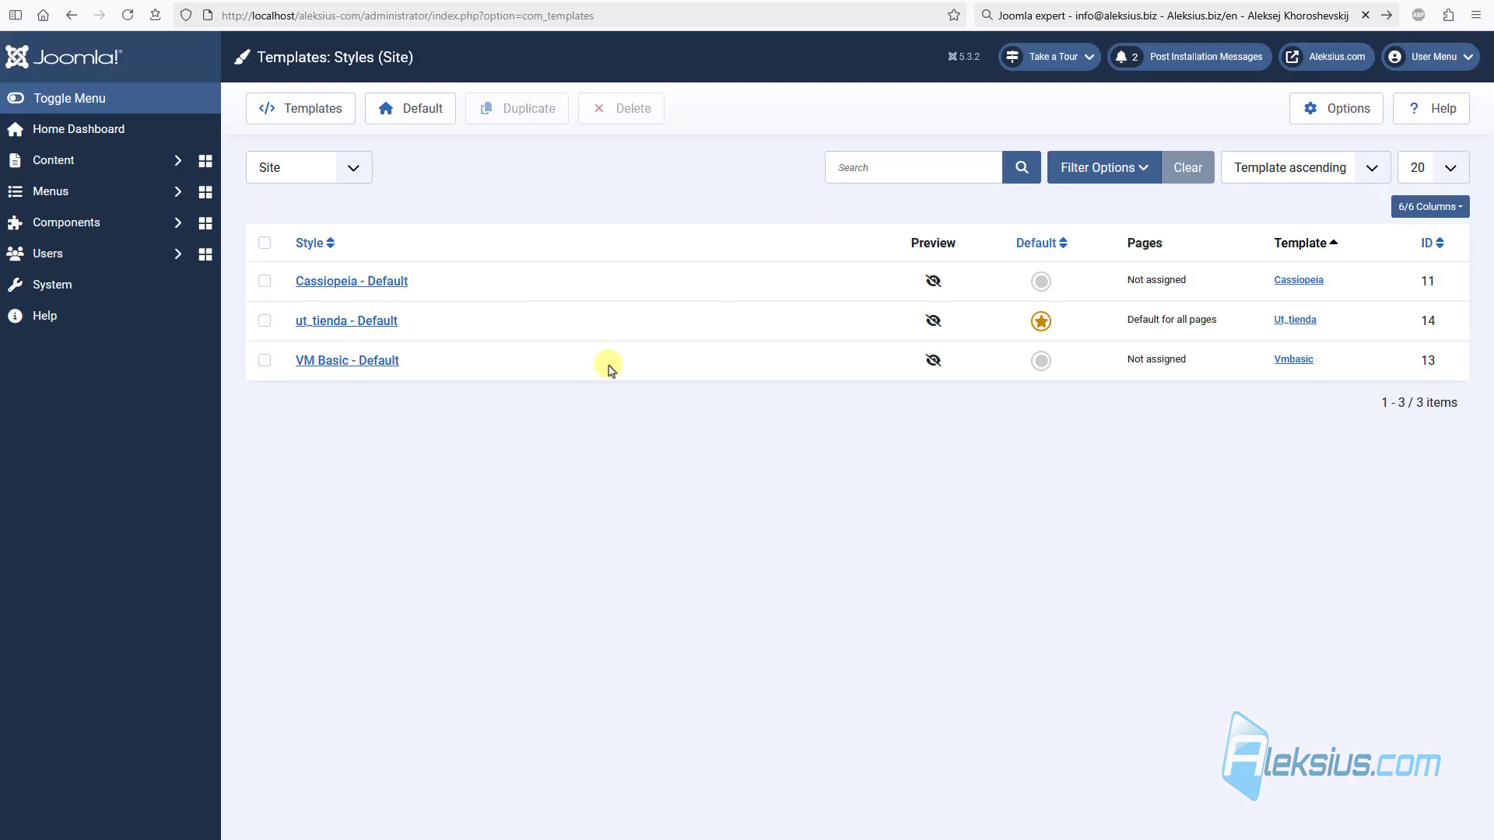
Step: Open the product categories list of the VirtueMart component
{"action": "left_click", "coordinate": [132, 225]}
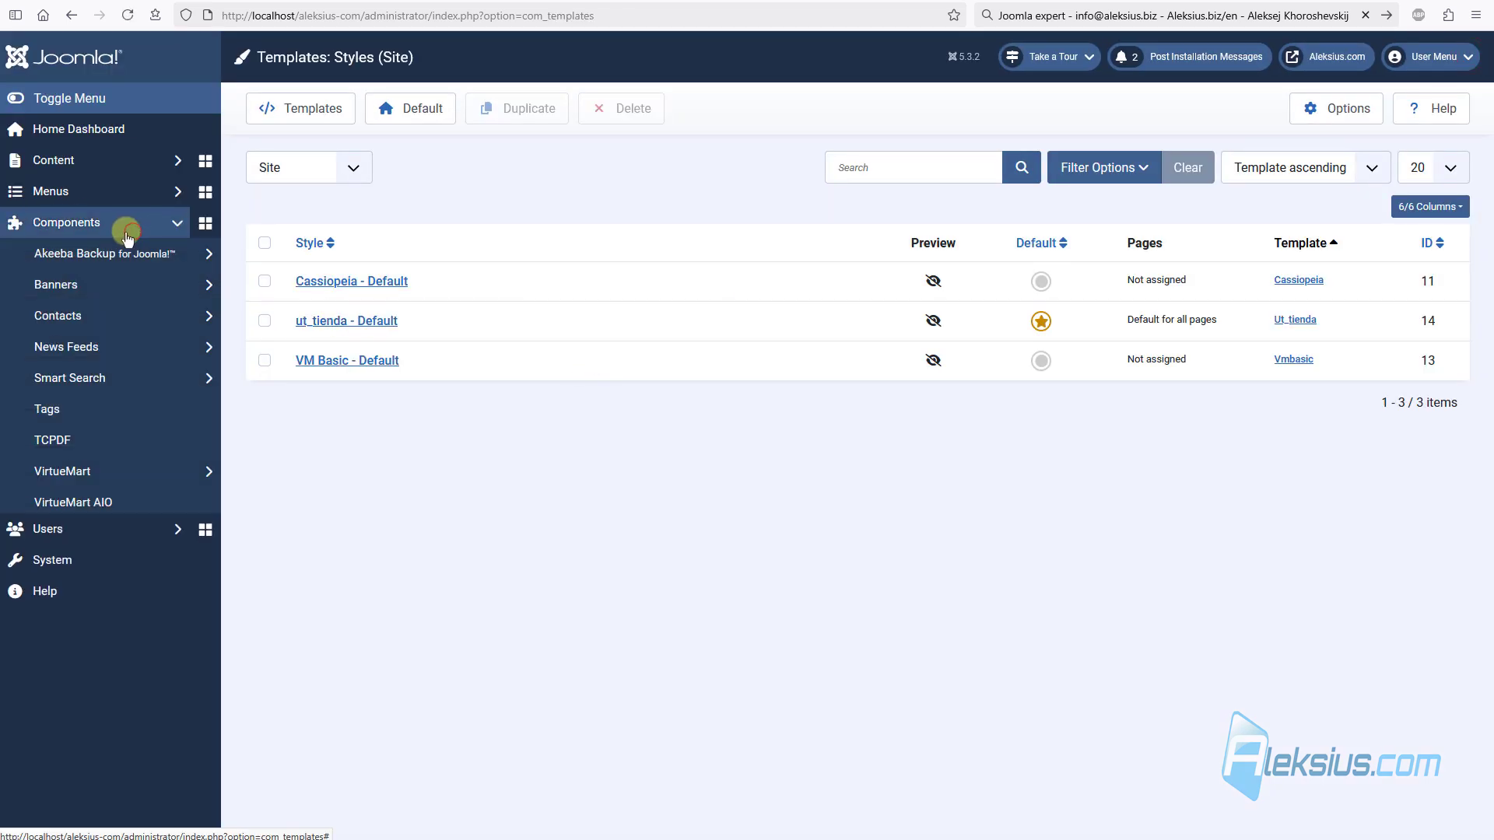
{"action": "left_click", "coordinate": [92, 472]}
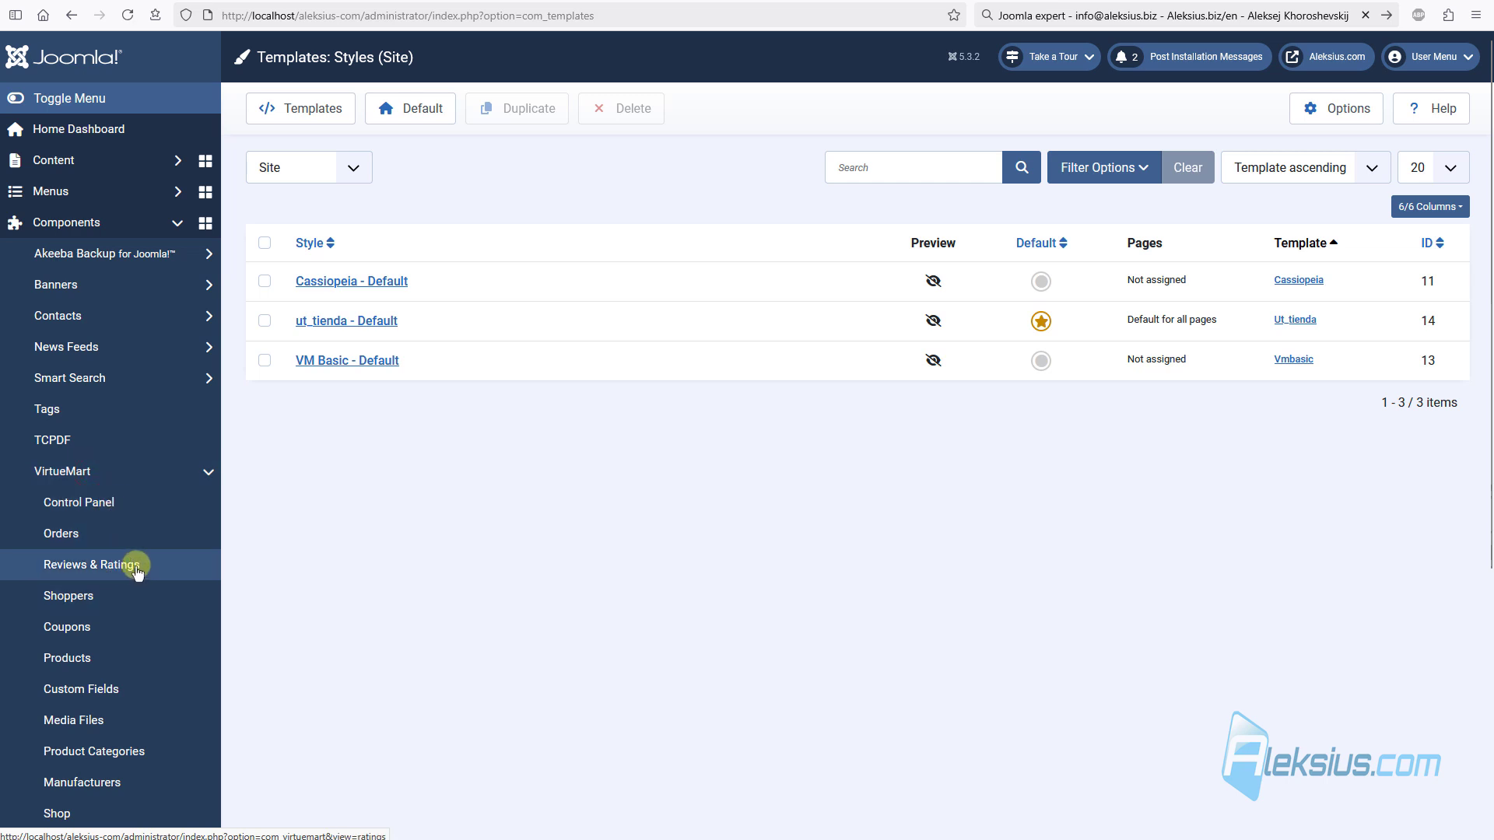
{"action": "scroll", "coordinate": [134, 567], "scroll_direction": "down", "scroll_amount": 2}
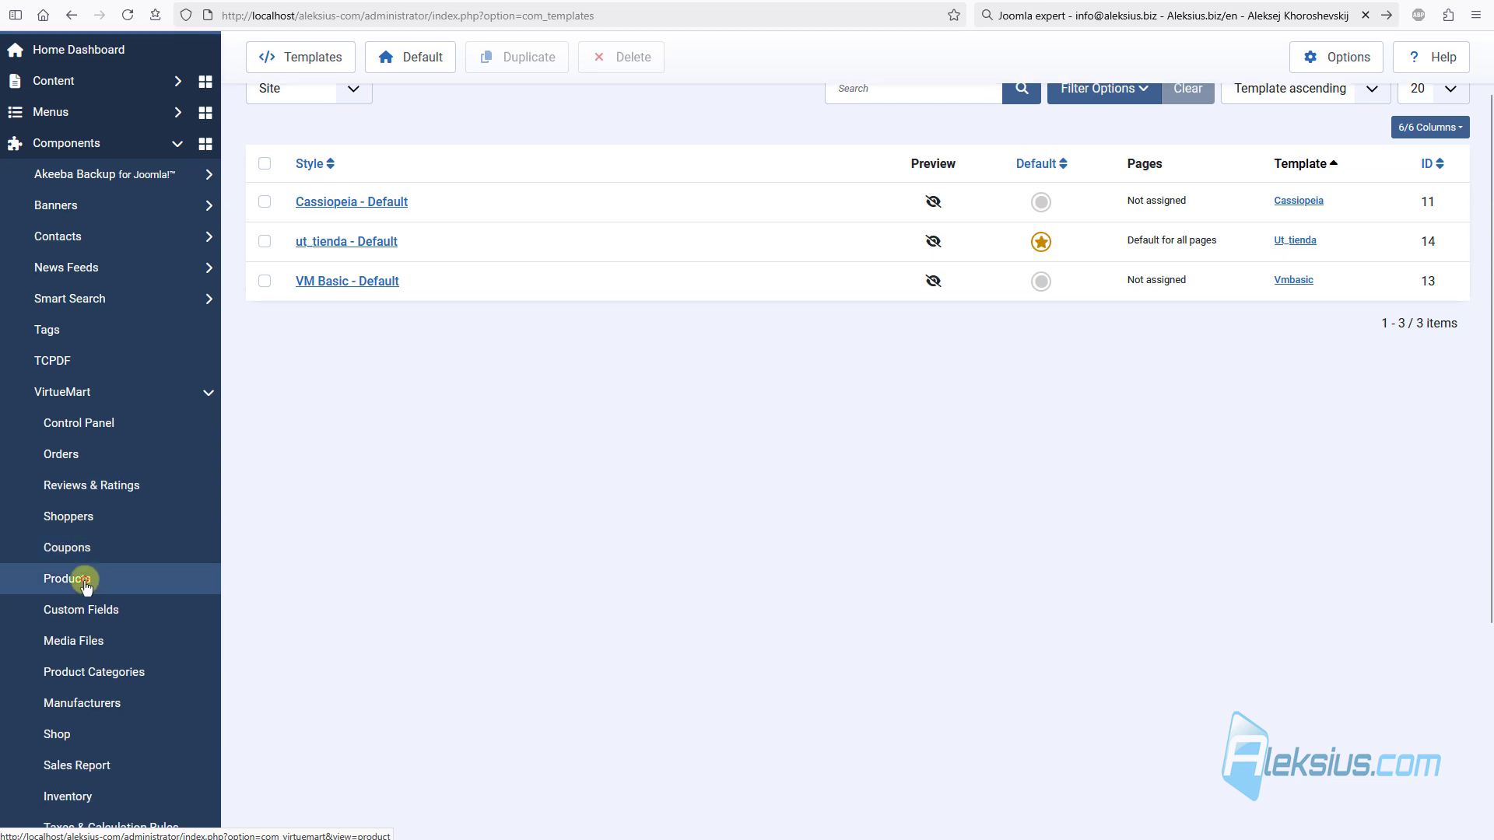
{"action": "left_click", "coordinate": [91, 578]}
{"action": "left_click", "coordinate": [186, 285]}
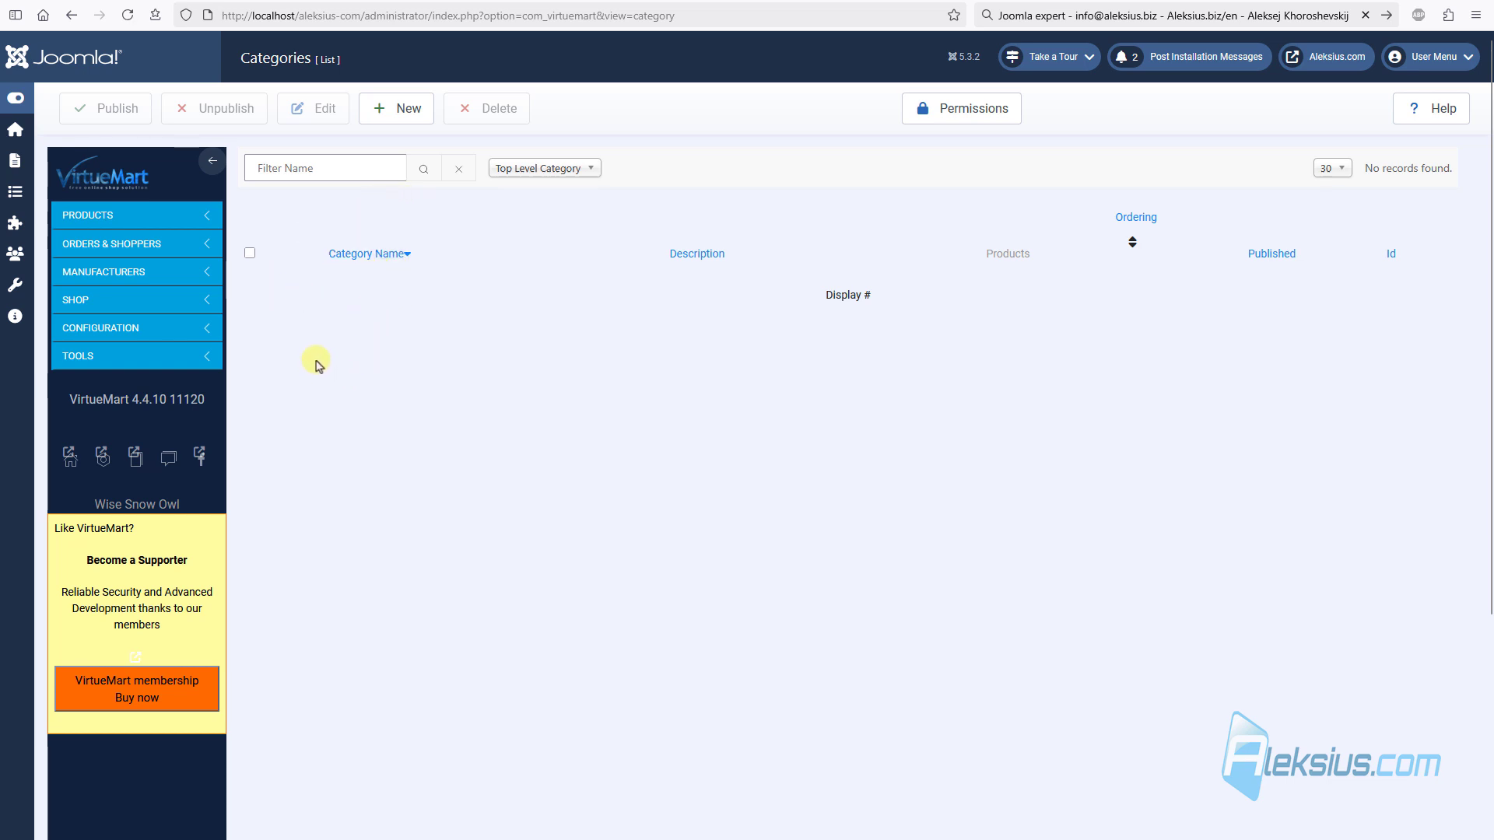
Step: Enable Transliterate slugs in VirtueMart's SEO configuration, and save and close the configuration
{"action": "left_click", "coordinate": [153, 333]}
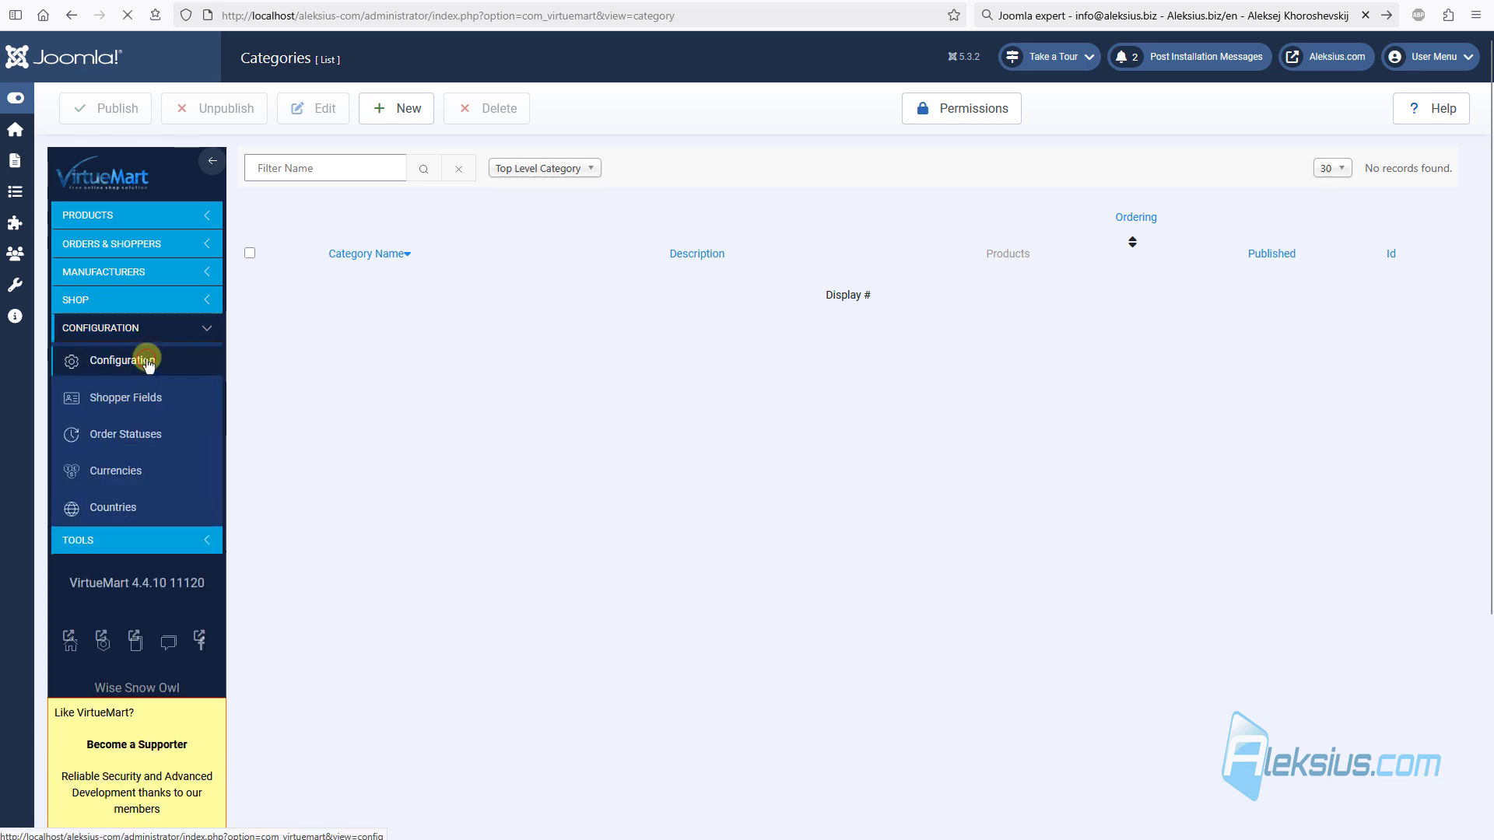
{"action": "left_click", "coordinate": [1410, 165]}
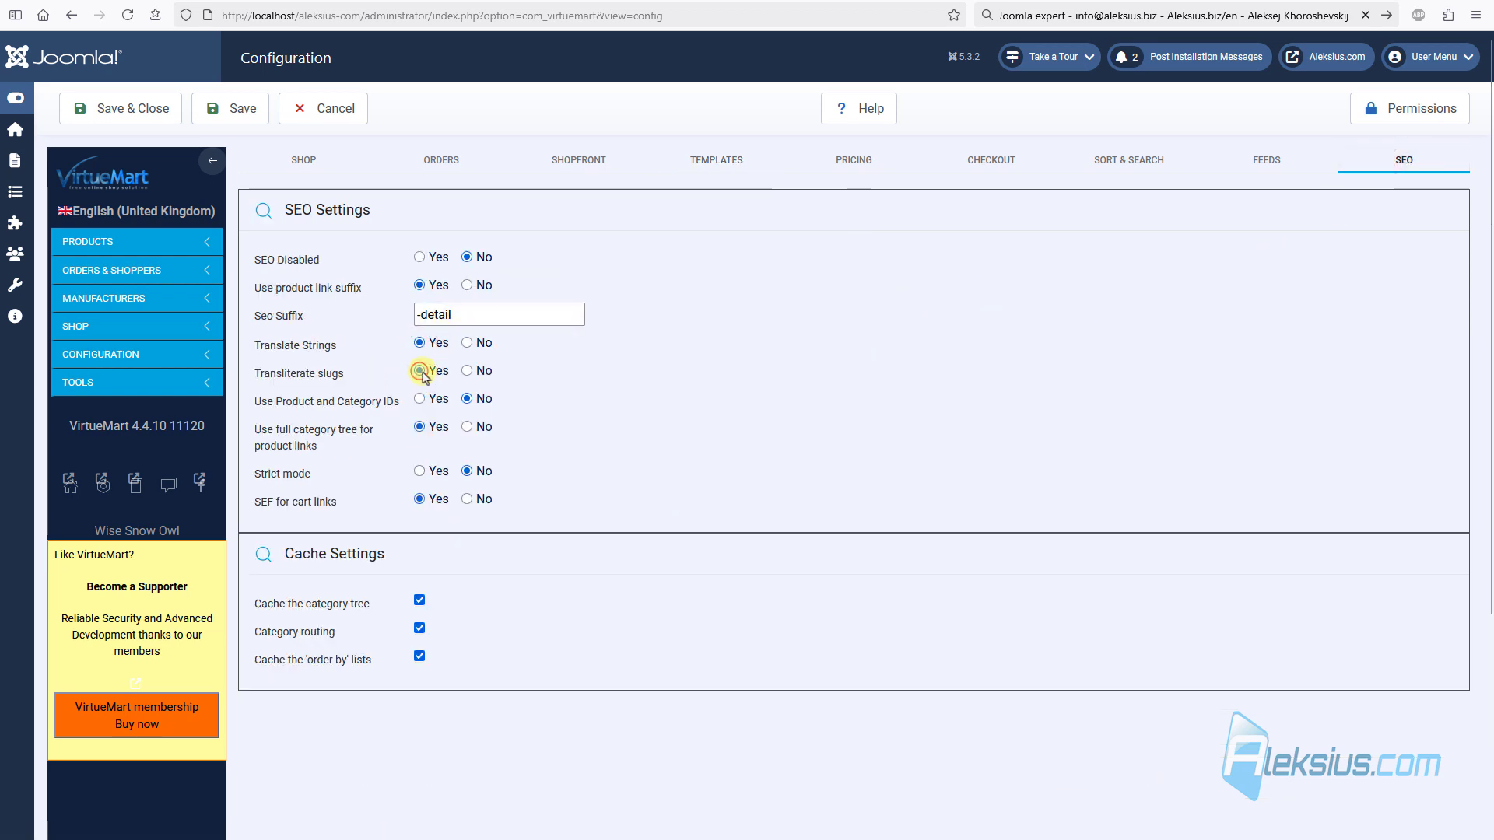
{"action": "left_click", "coordinate": [165, 116]}
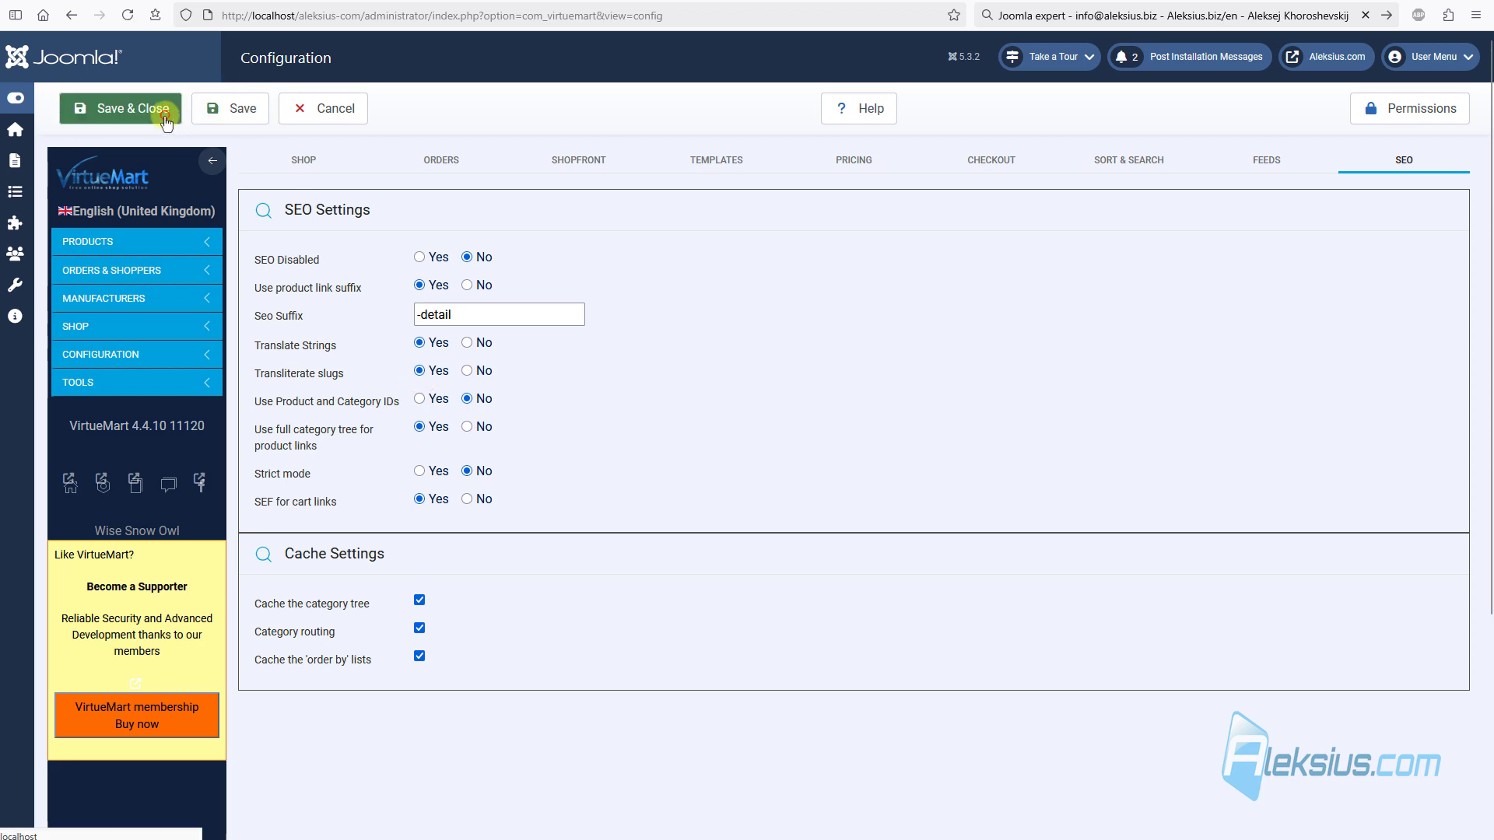
Step: Create a new product category named Men, set it as published and save it
{"action": "left_click", "coordinate": [148, 292]}
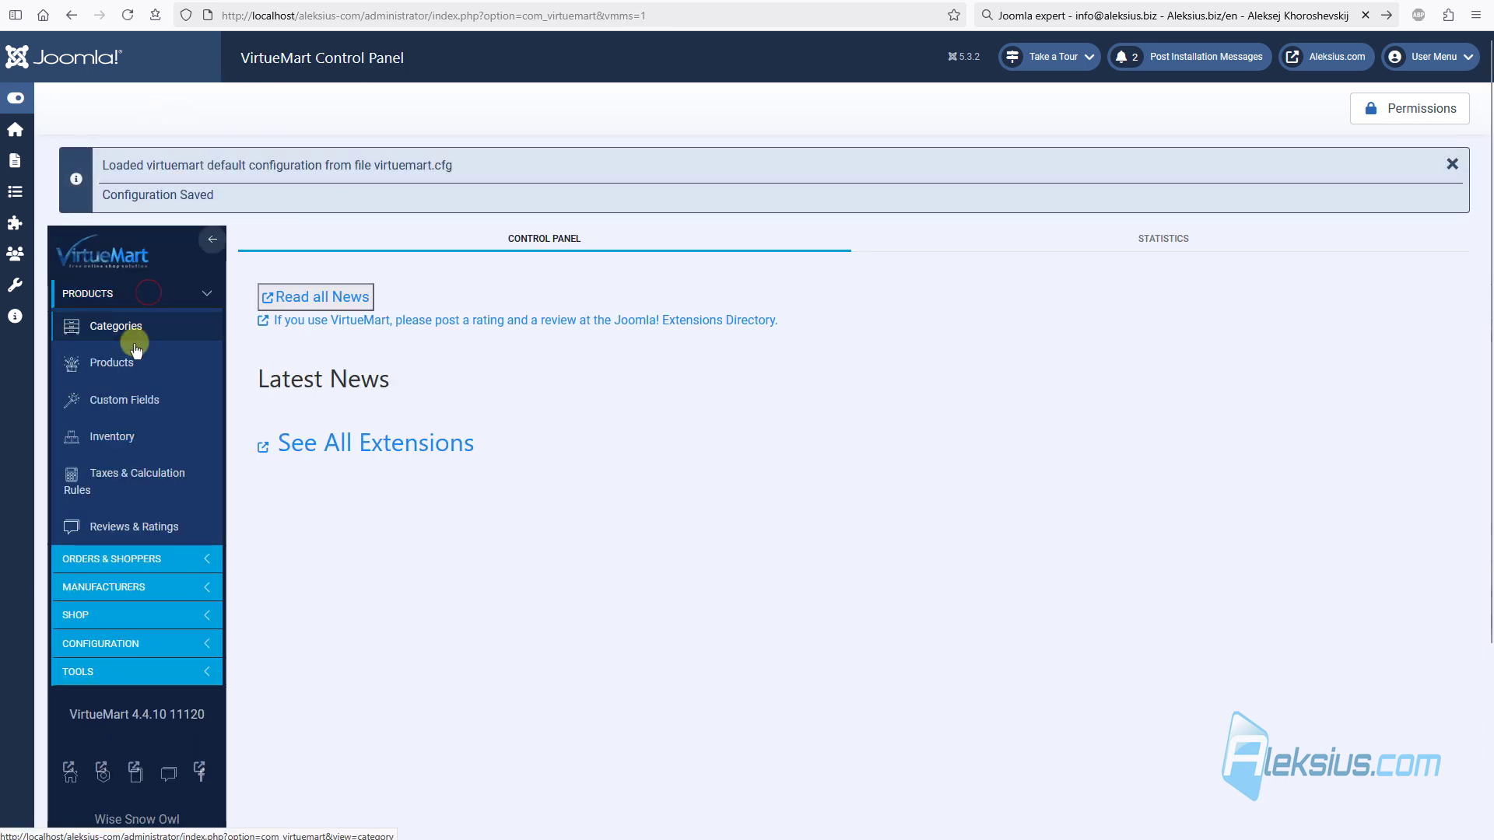
{"action": "left_click", "coordinate": [129, 327]}
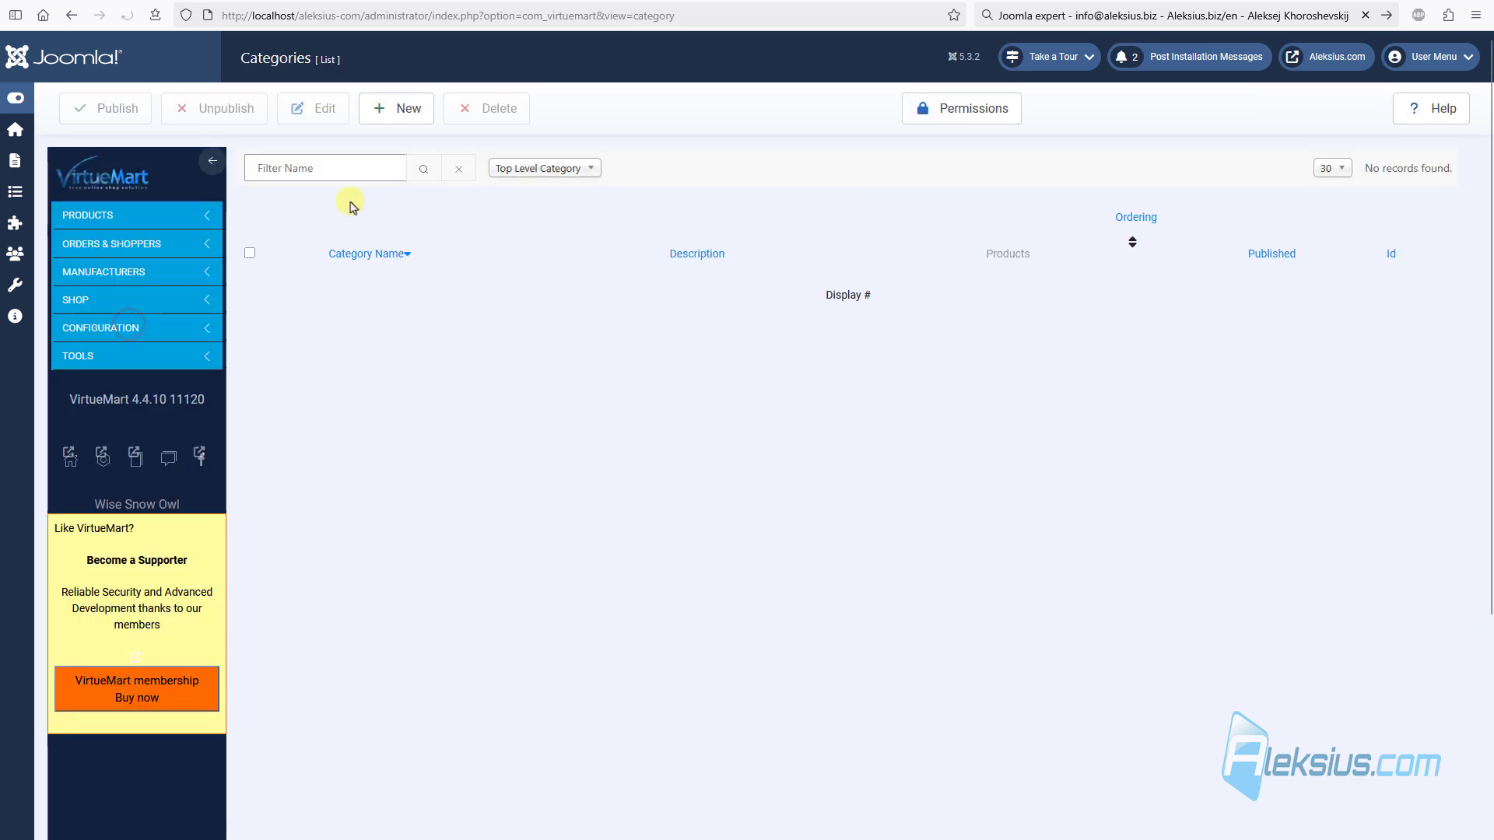
{"action": "left_click", "coordinate": [406, 110]}
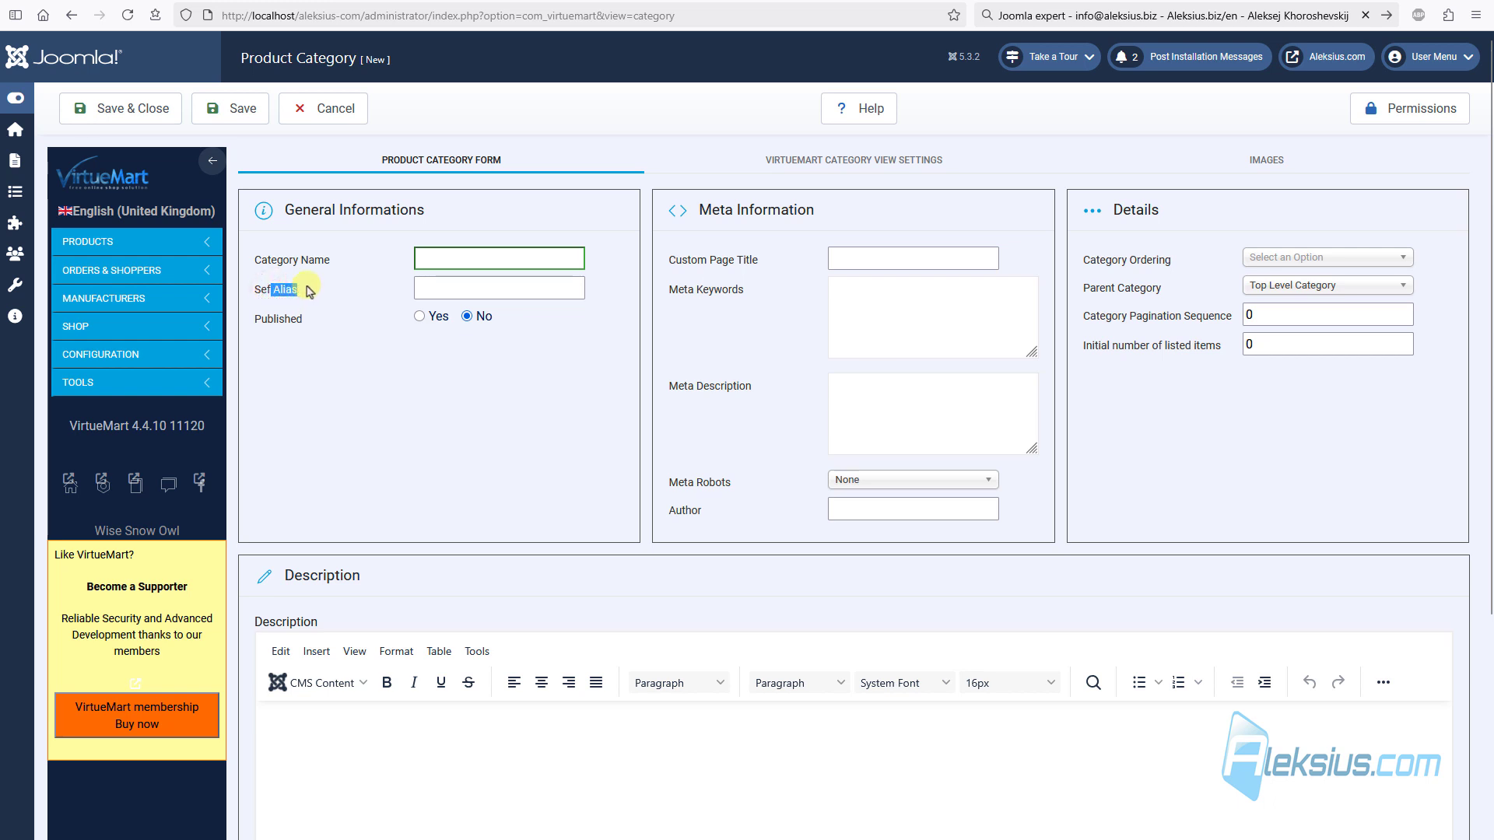
{"action": "left_click", "coordinate": [517, 257]}
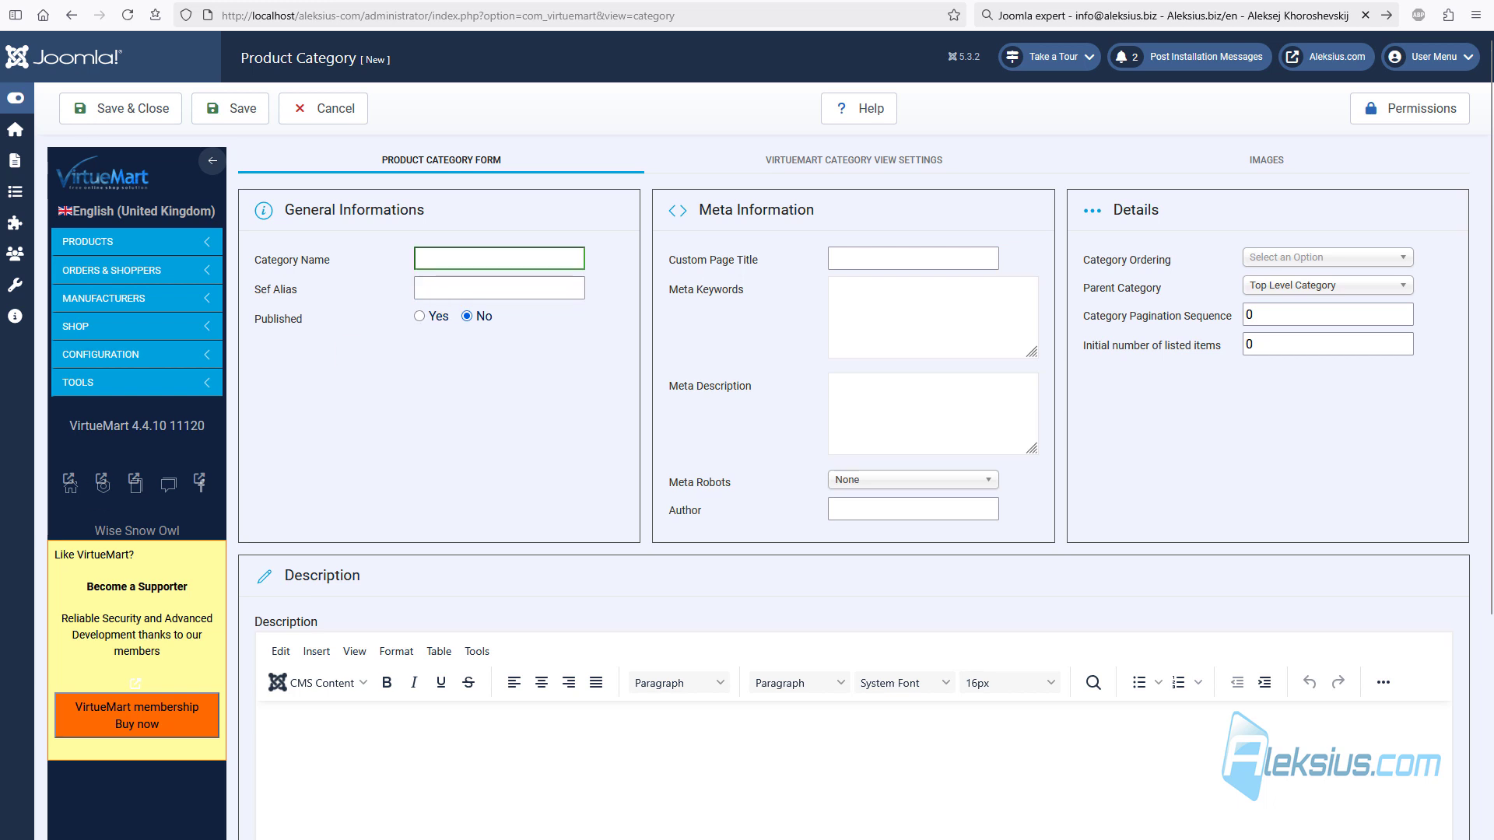
{"action": "left_click", "coordinate": [454, 261]}
{"action": "type", "text": "Men"}
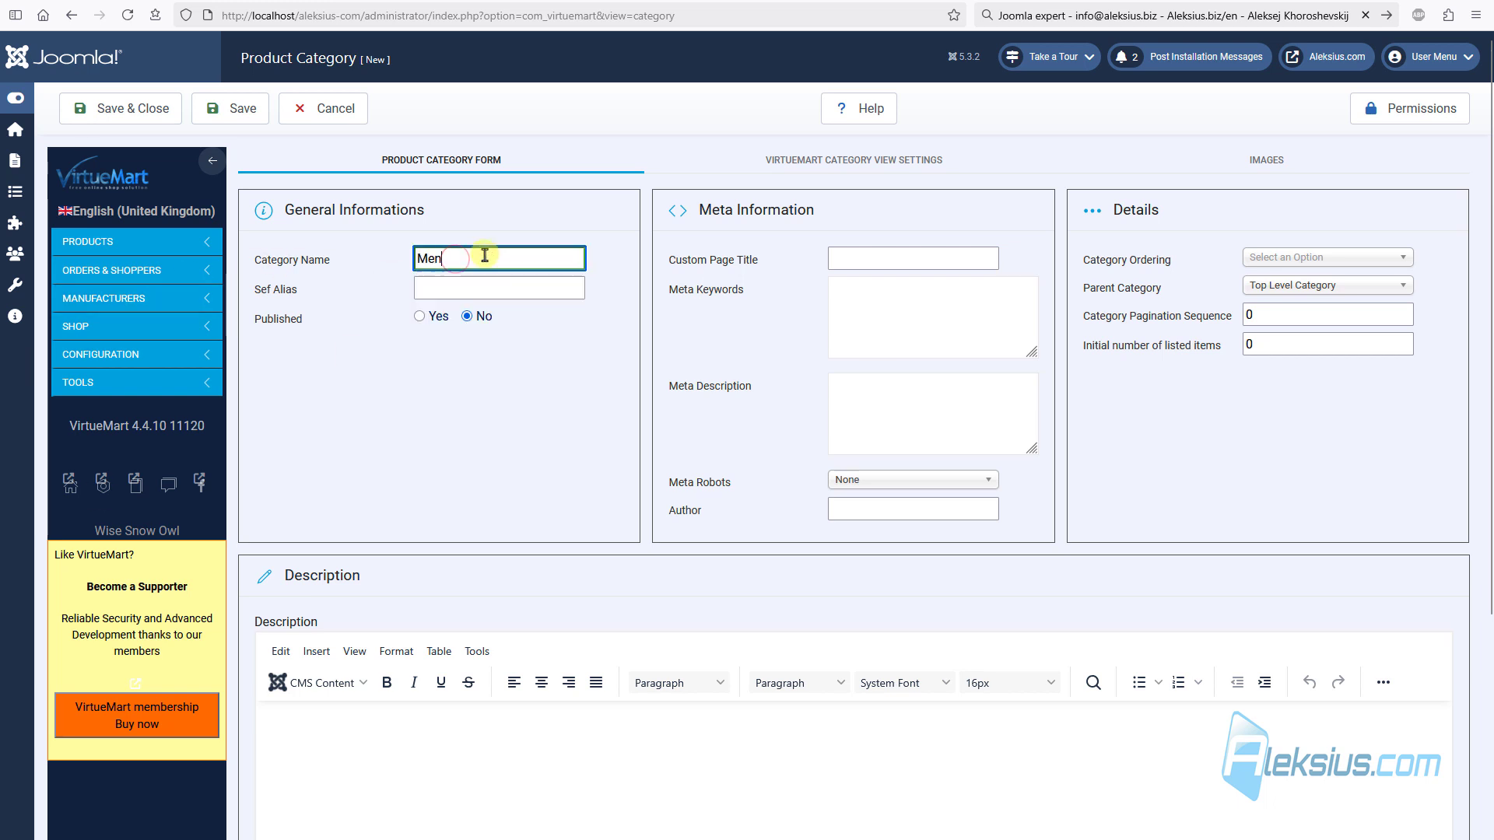
{"action": "left_click", "coordinate": [420, 320]}
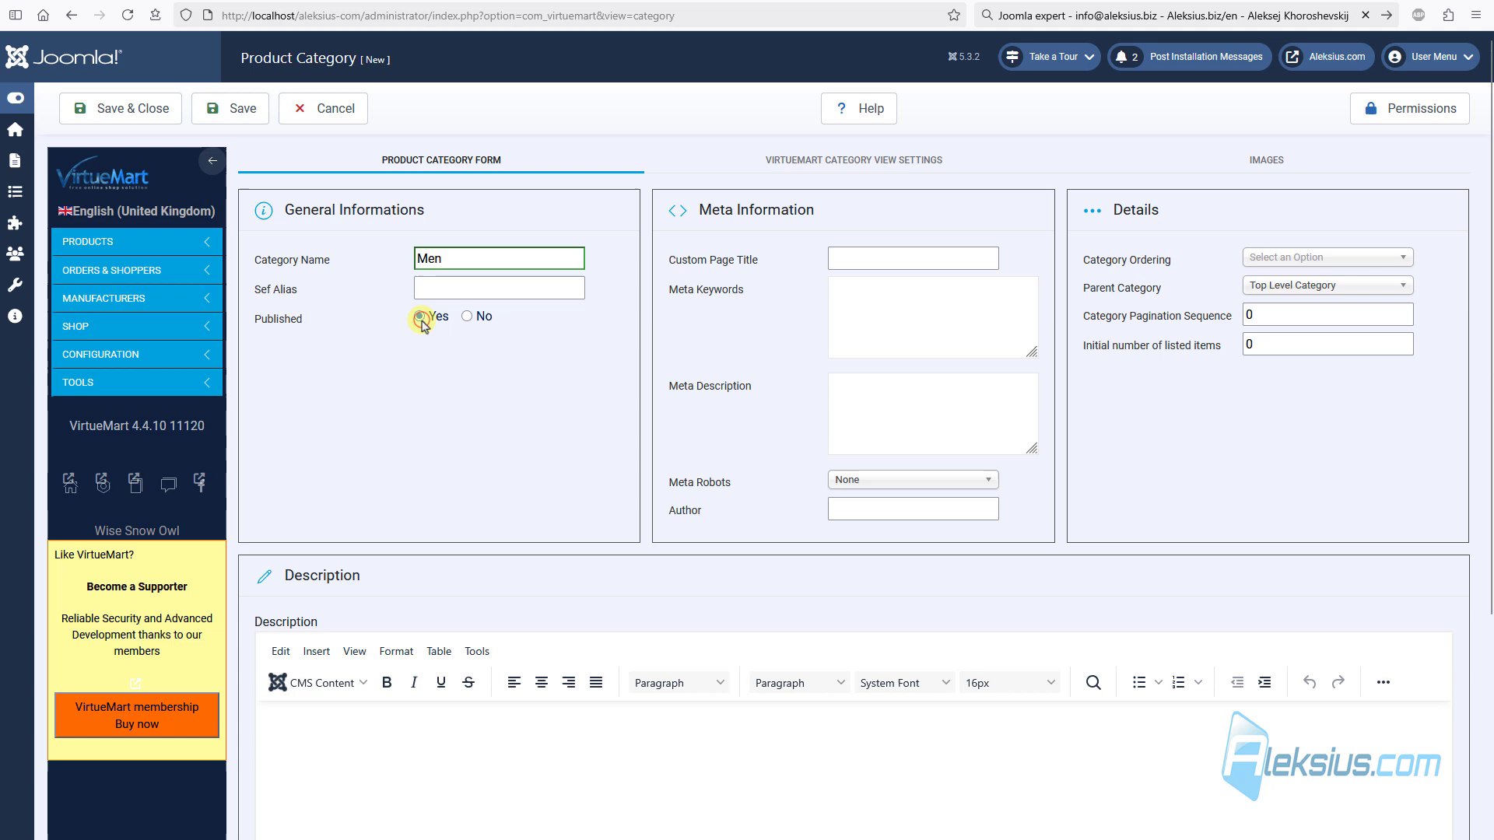
{"action": "left_click", "coordinate": [226, 110]}
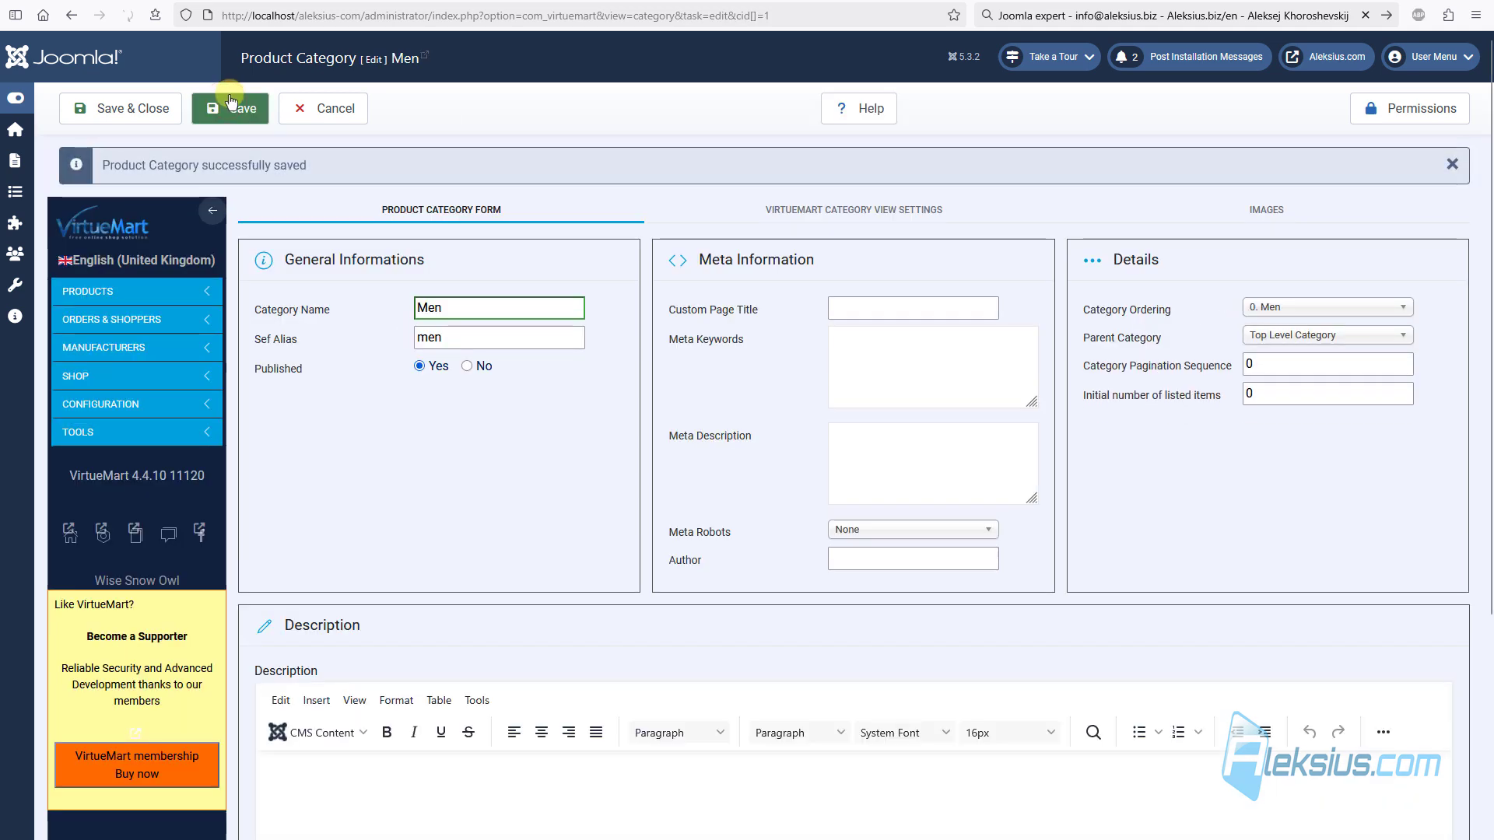
Step: Fill in the Men category's description with the text beginning "Discover stylish and comfortable men's clothing at Aleksius.com" and save the category
{"action": "scroll", "coordinate": [426, 434], "scroll_direction": "down", "scroll_amount": 3}
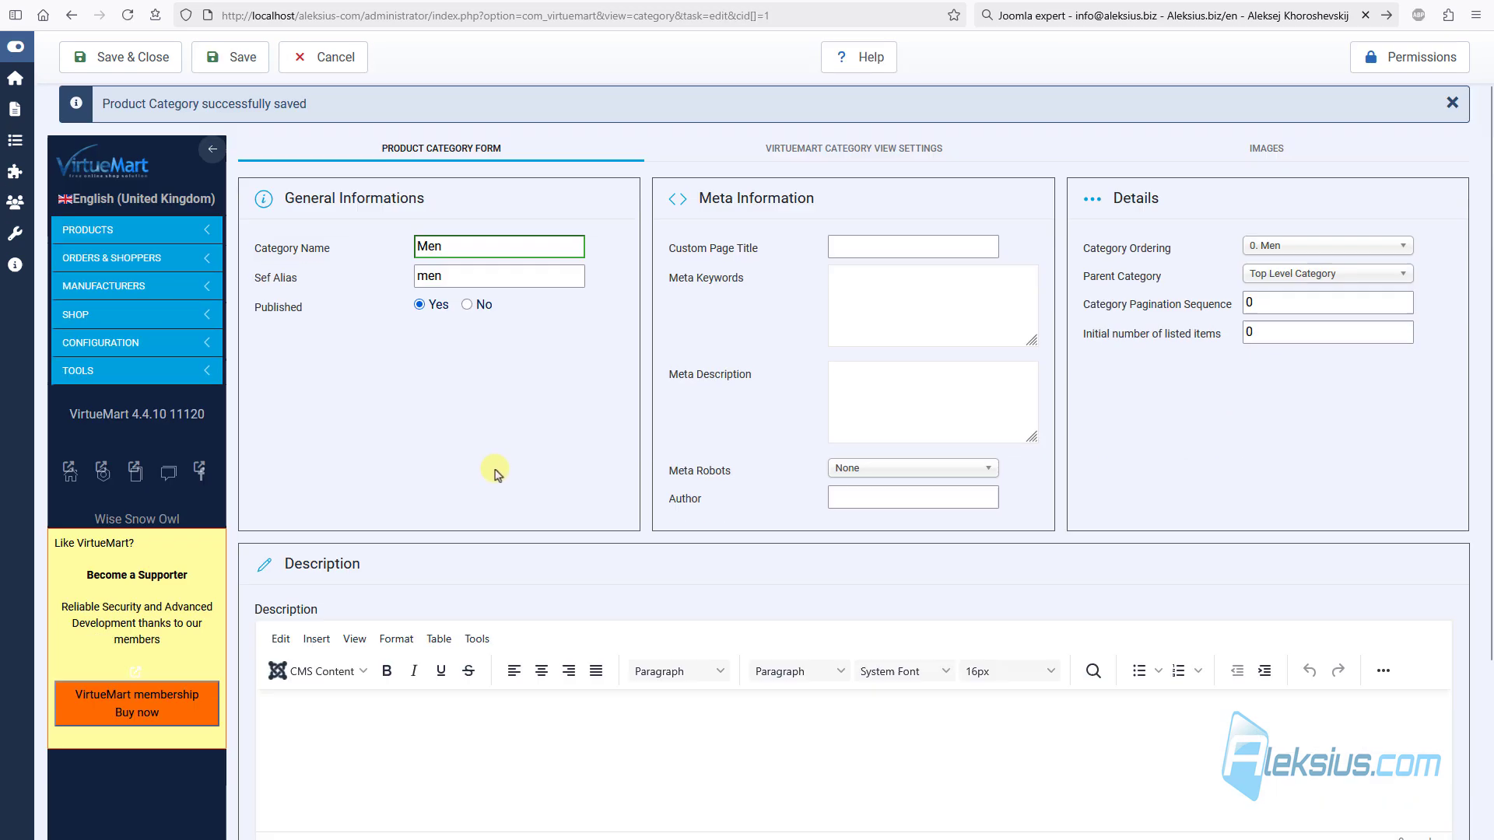
{"action": "left_click", "coordinate": [424, 566]}
{"action": "type", "text": "Discover stylish and comfortable men’s clothing at Aleksius.com. Our collection is designed for modern men who value quality, elegance, and versatility. From casual wear to business attire, every piece combines timeless design with everyday comfort. Whether you’re updating your wardrobe or searching for the perfect outfit, you’ll find options to match any occasion. Explore shirts, trousers, jackets, and accessories that highlight your individuality and style."}
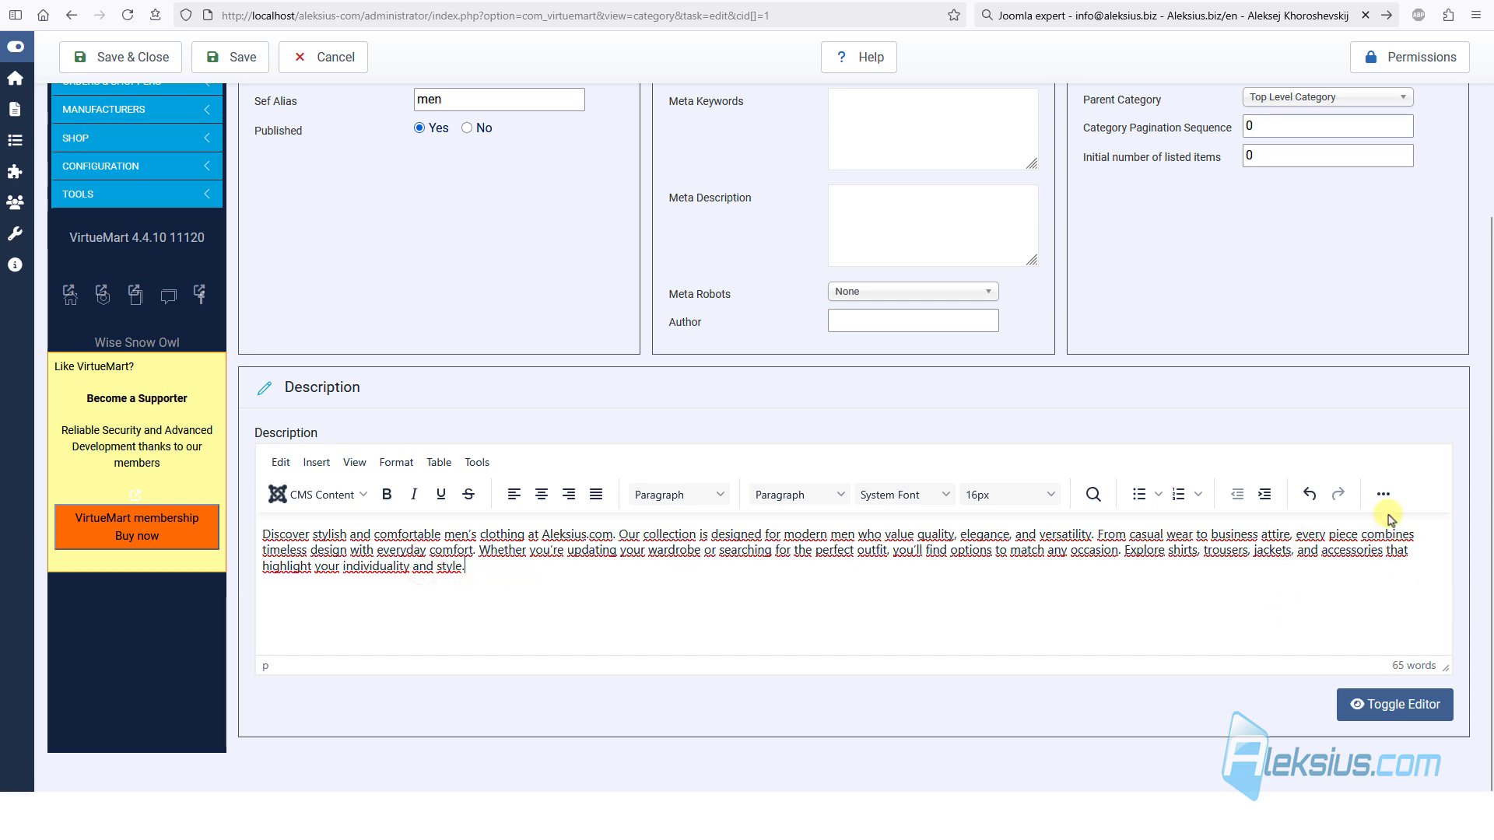
{"action": "left_click", "coordinate": [1383, 495]}
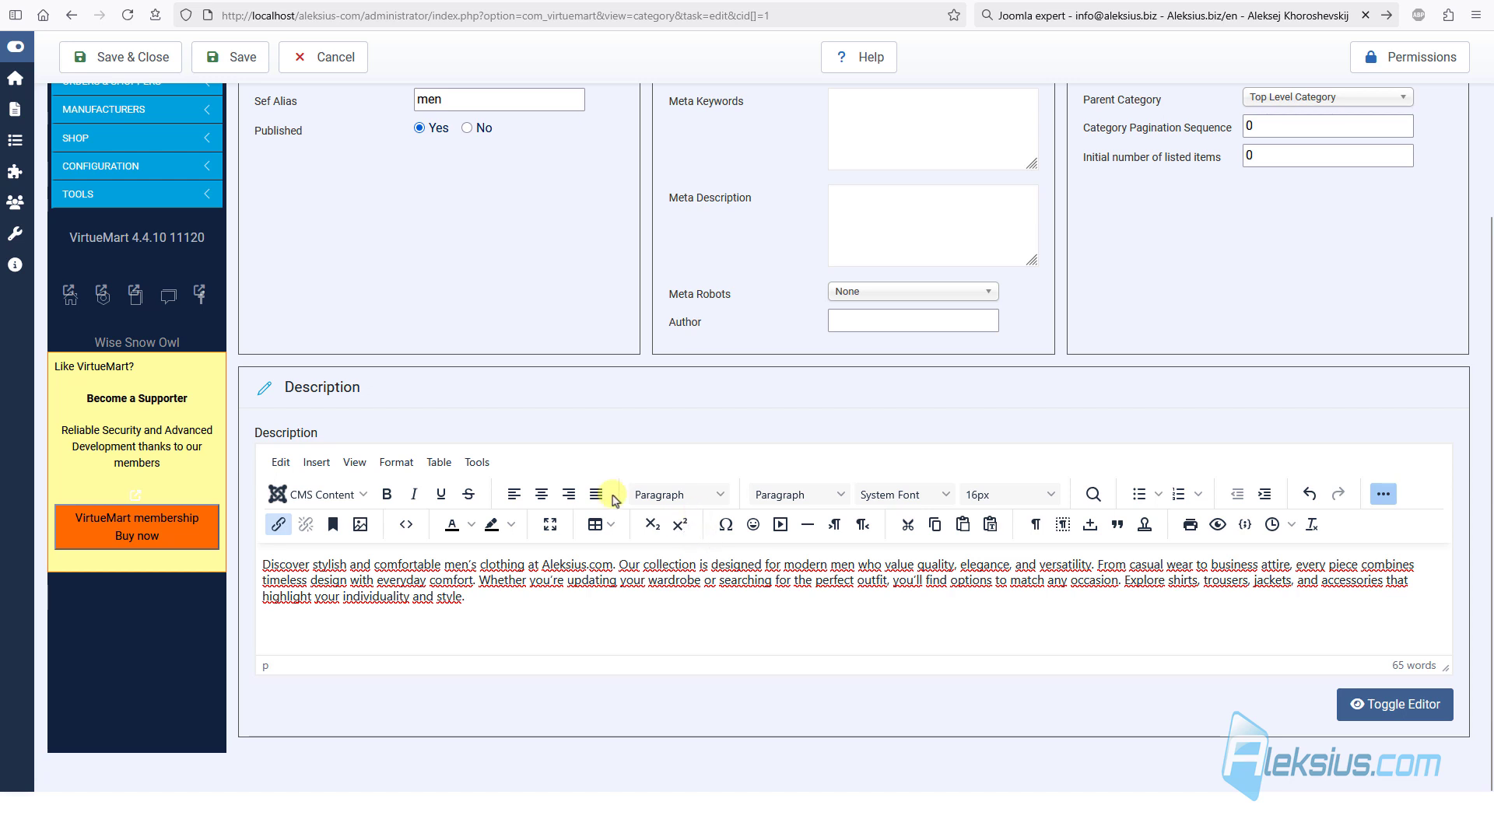
{"action": "scroll", "coordinate": [521, 547], "scroll_direction": "up", "scroll_amount": 3}
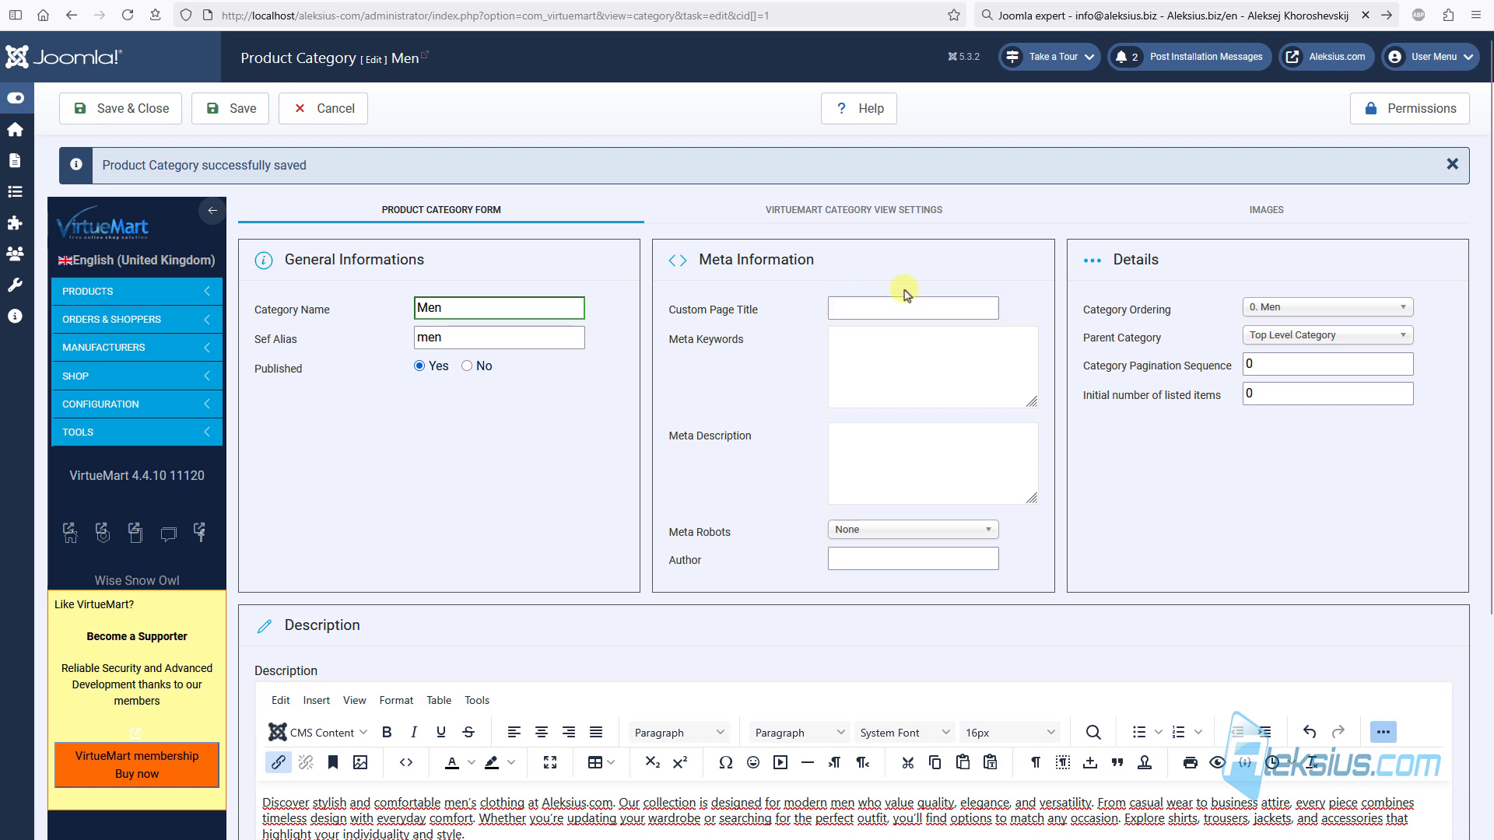
{"action": "left_click", "coordinate": [942, 468]}
{"action": "left_click", "coordinate": [788, 507]}
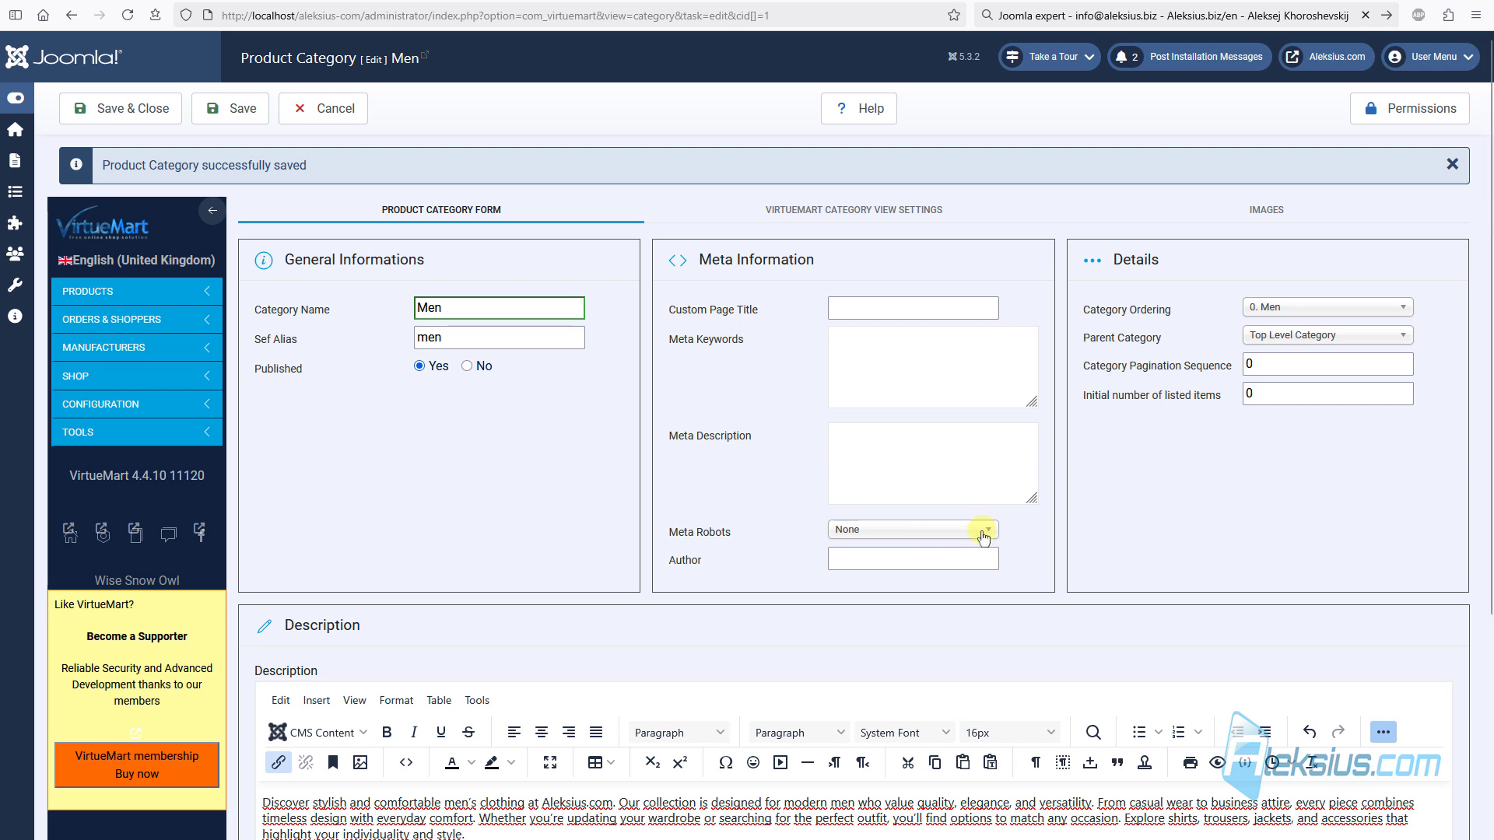
{"action": "left_click", "coordinate": [687, 562]}
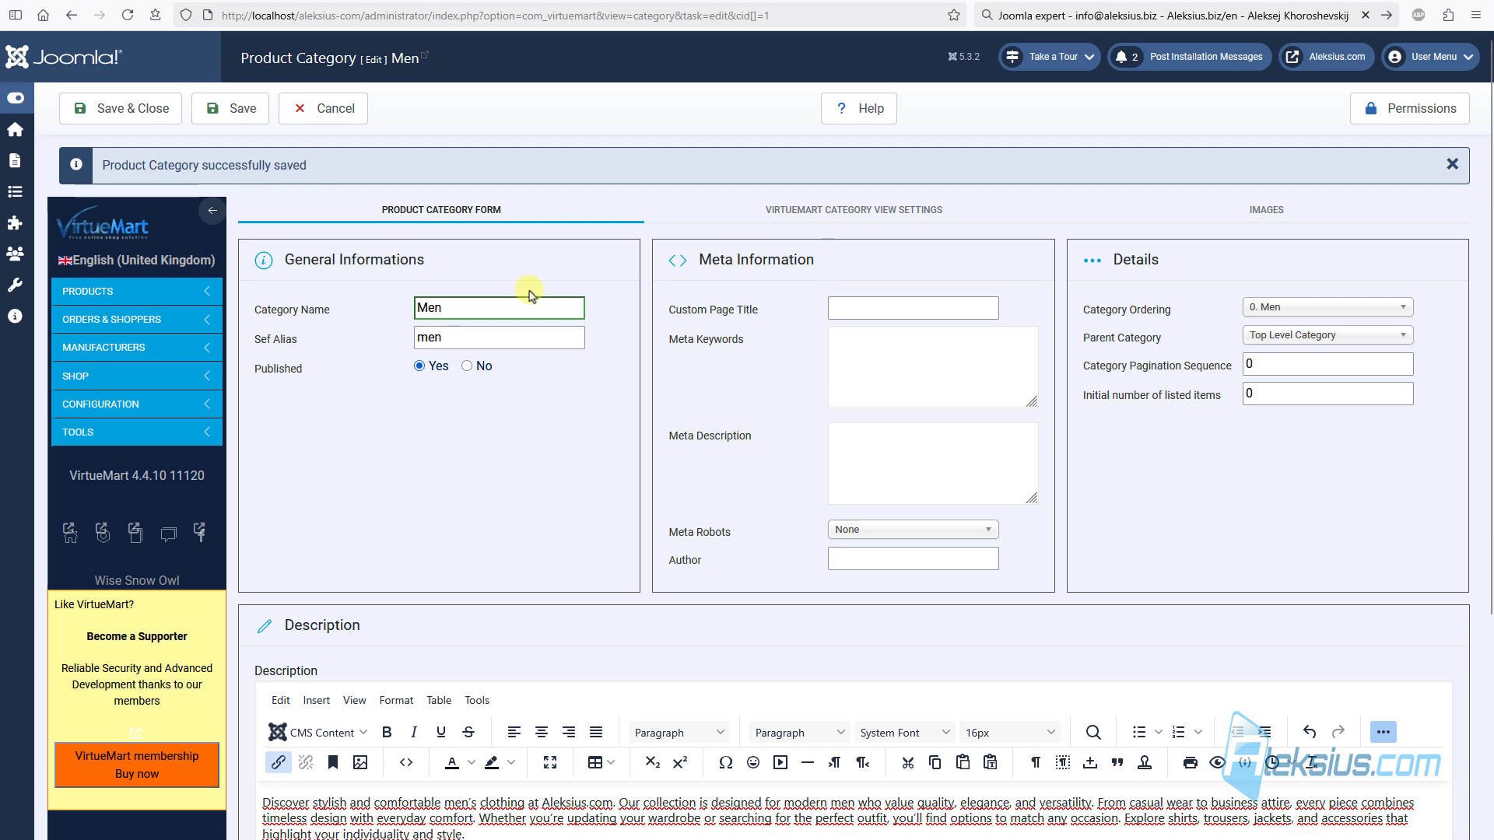
{"action": "left_click", "coordinate": [237, 109]}
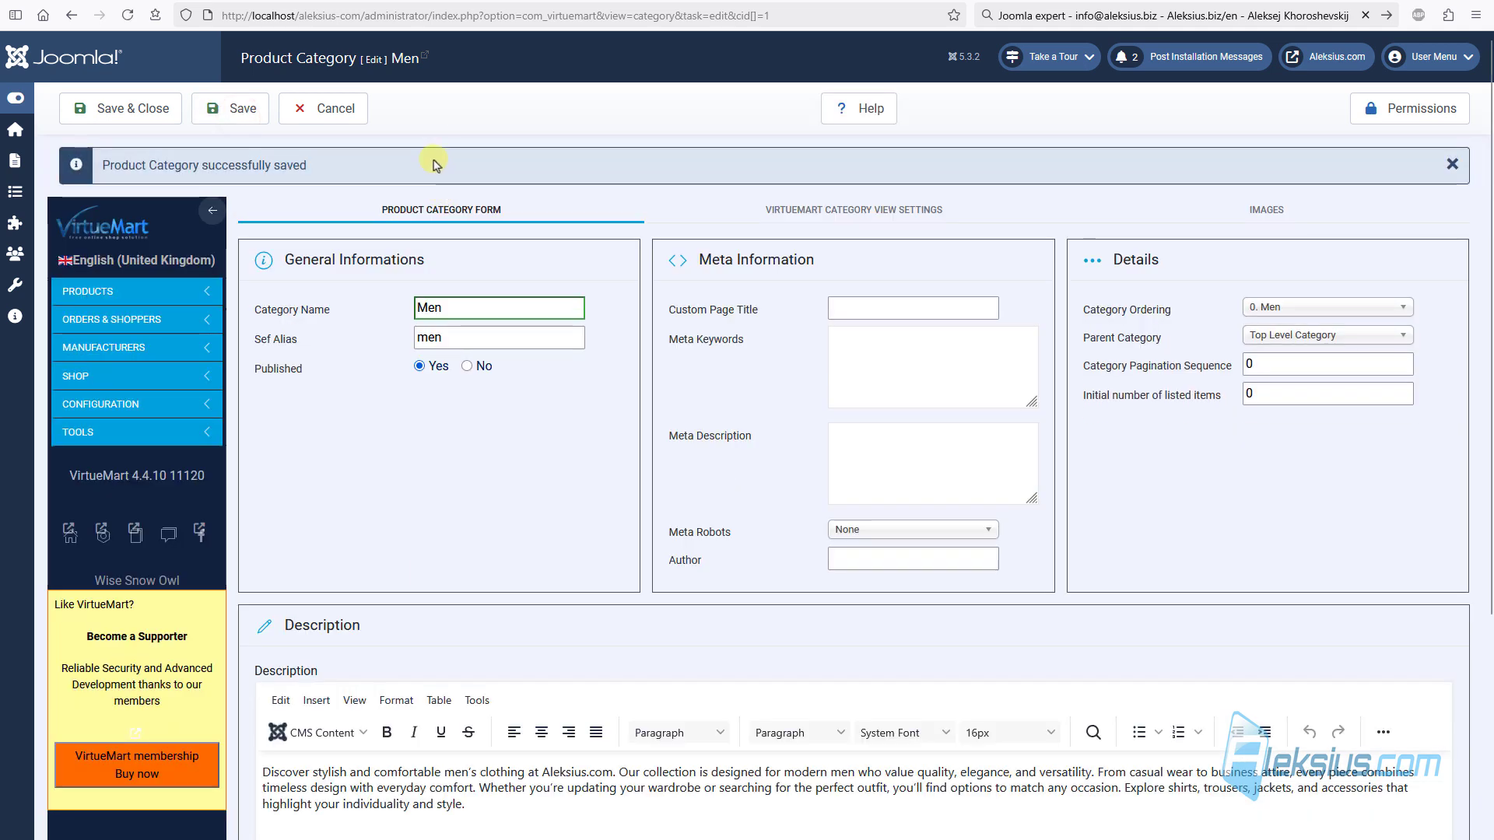
Step: Upload the men image from the Categories folder as the Men category's image, and save and close the category
{"action": "left_click", "coordinate": [1252, 212]}
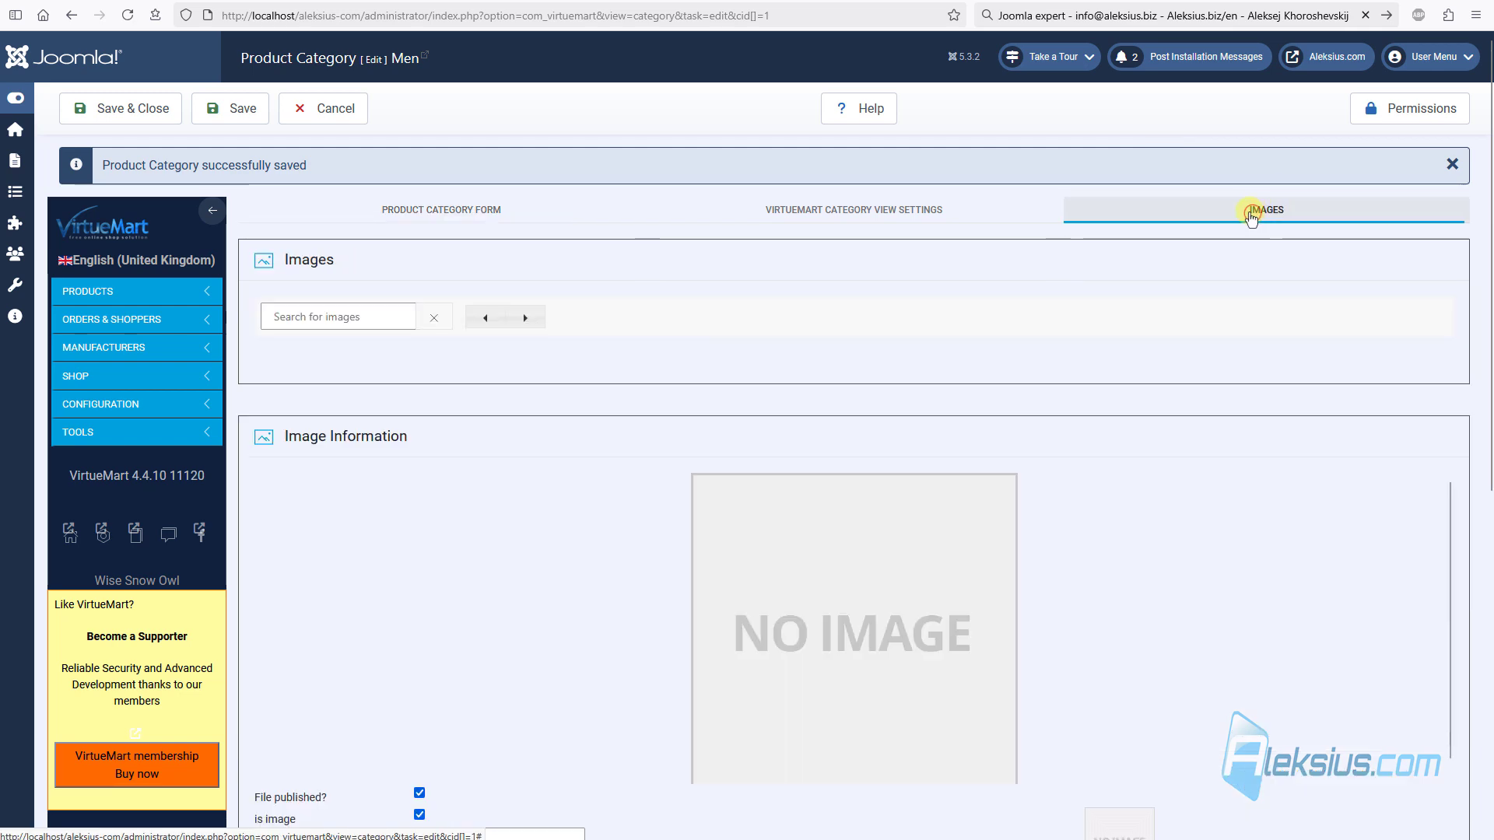
{"action": "scroll", "coordinate": [786, 374], "scroll_direction": "down", "scroll_amount": 2}
{"action": "scroll", "coordinate": [785, 381], "scroll_direction": "down", "scroll_amount": 5}
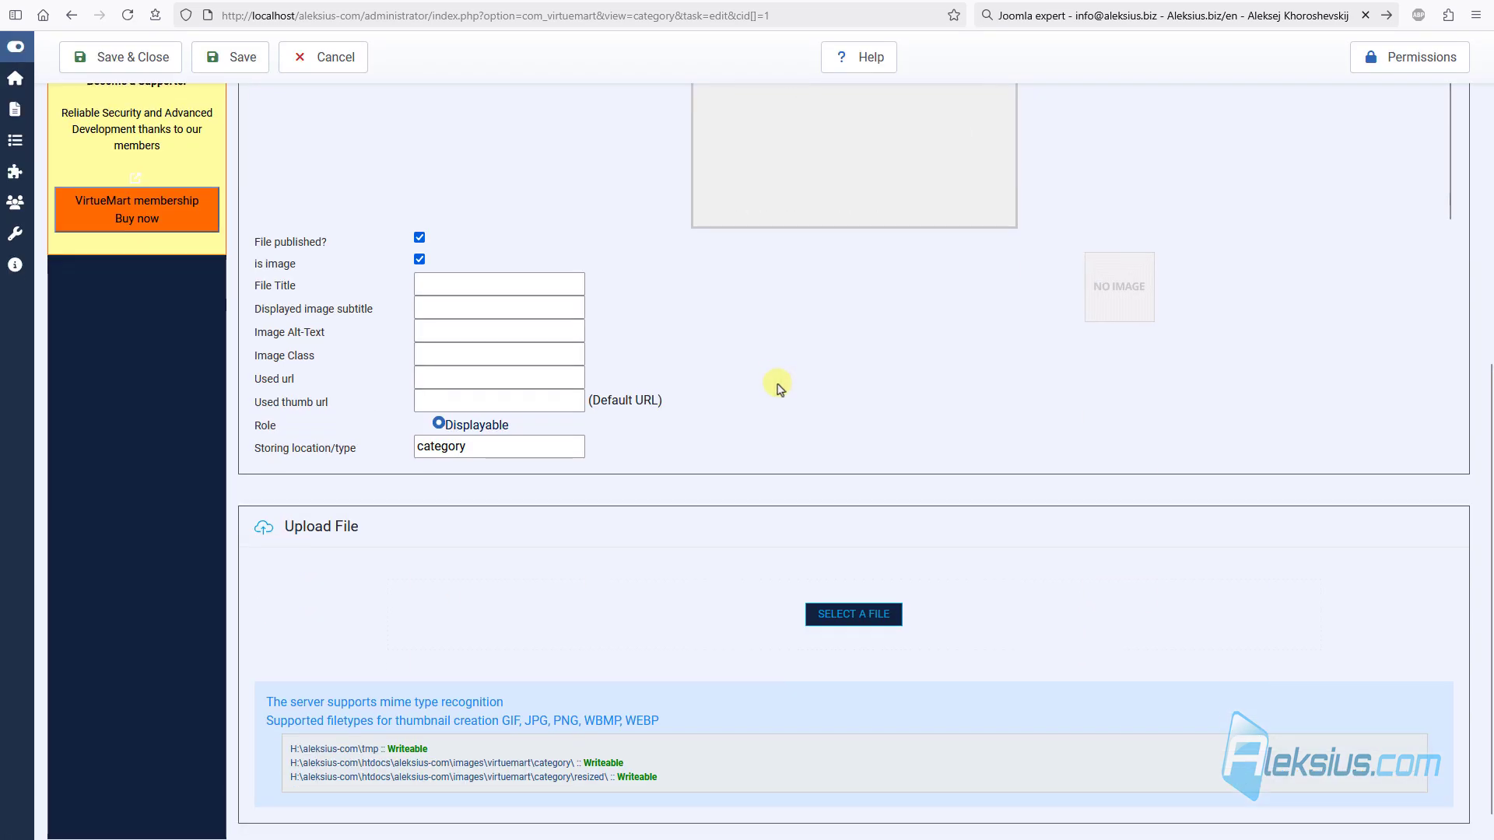
{"action": "left_click", "coordinate": [859, 614]}
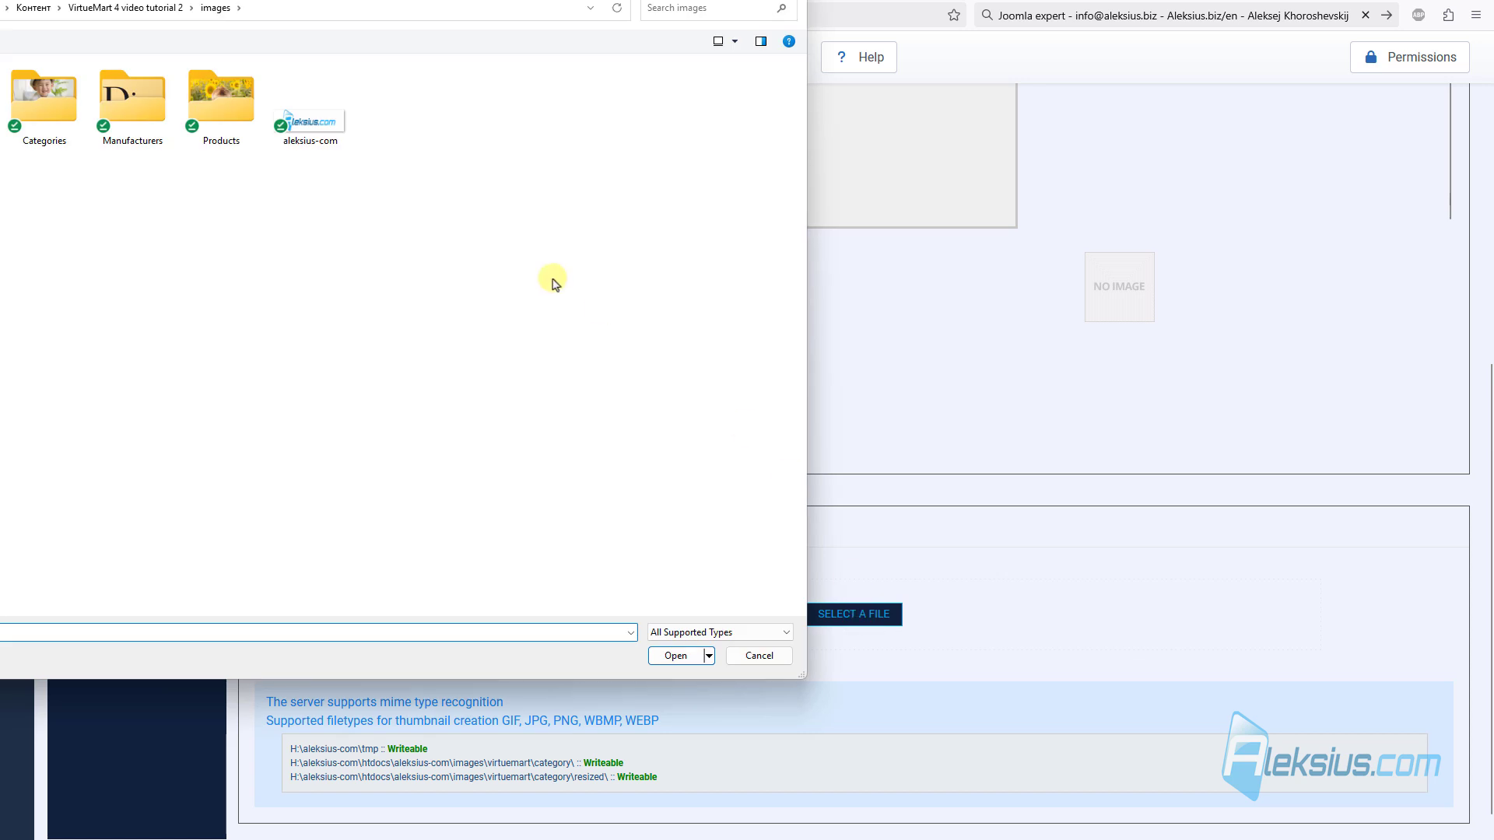
{"action": "double_click", "coordinate": [75, 114]}
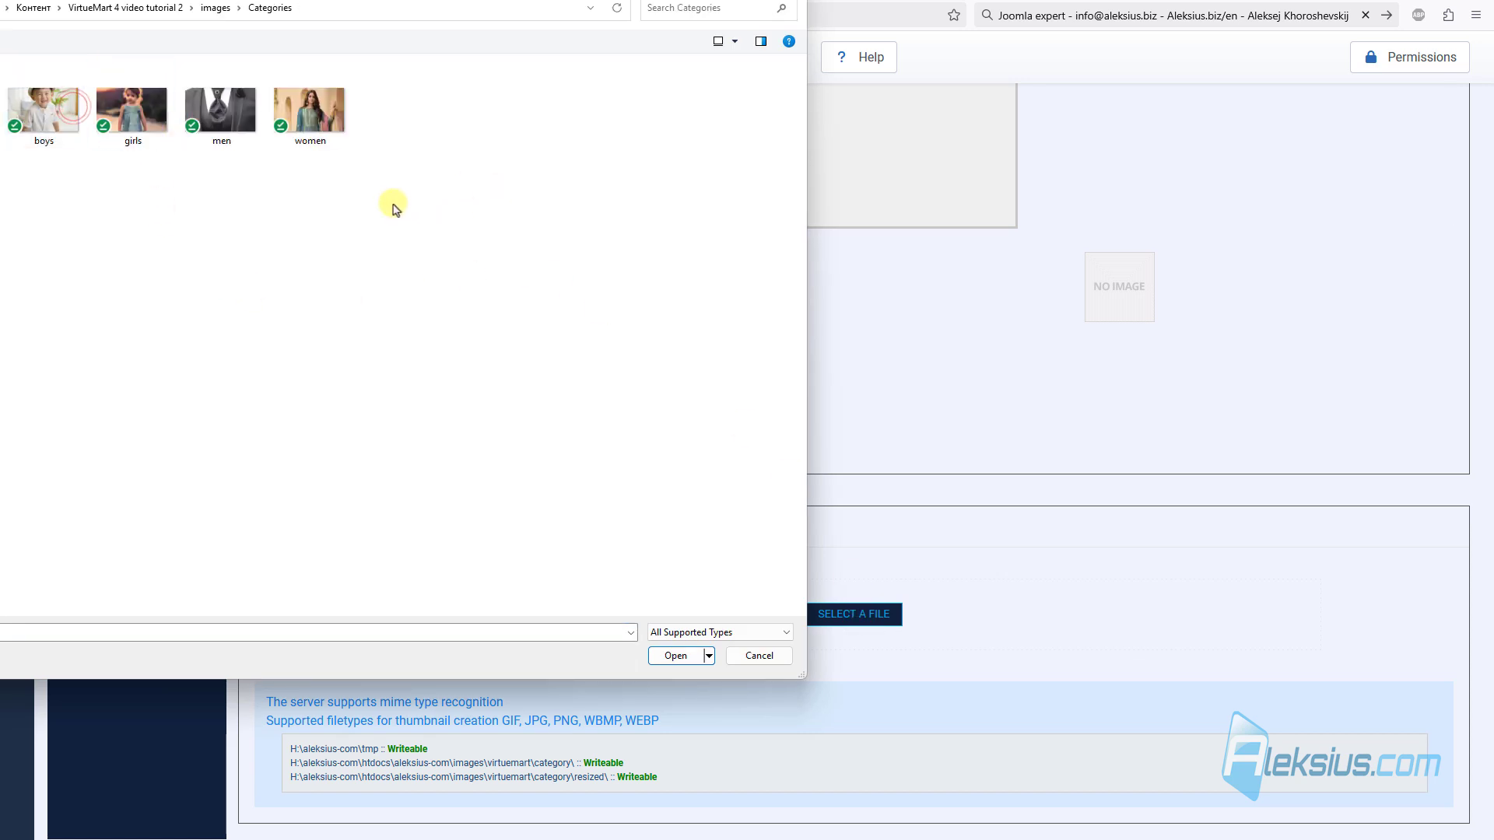
{"action": "left_click", "coordinate": [224, 113]}
{"action": "left_click", "coordinate": [677, 655]}
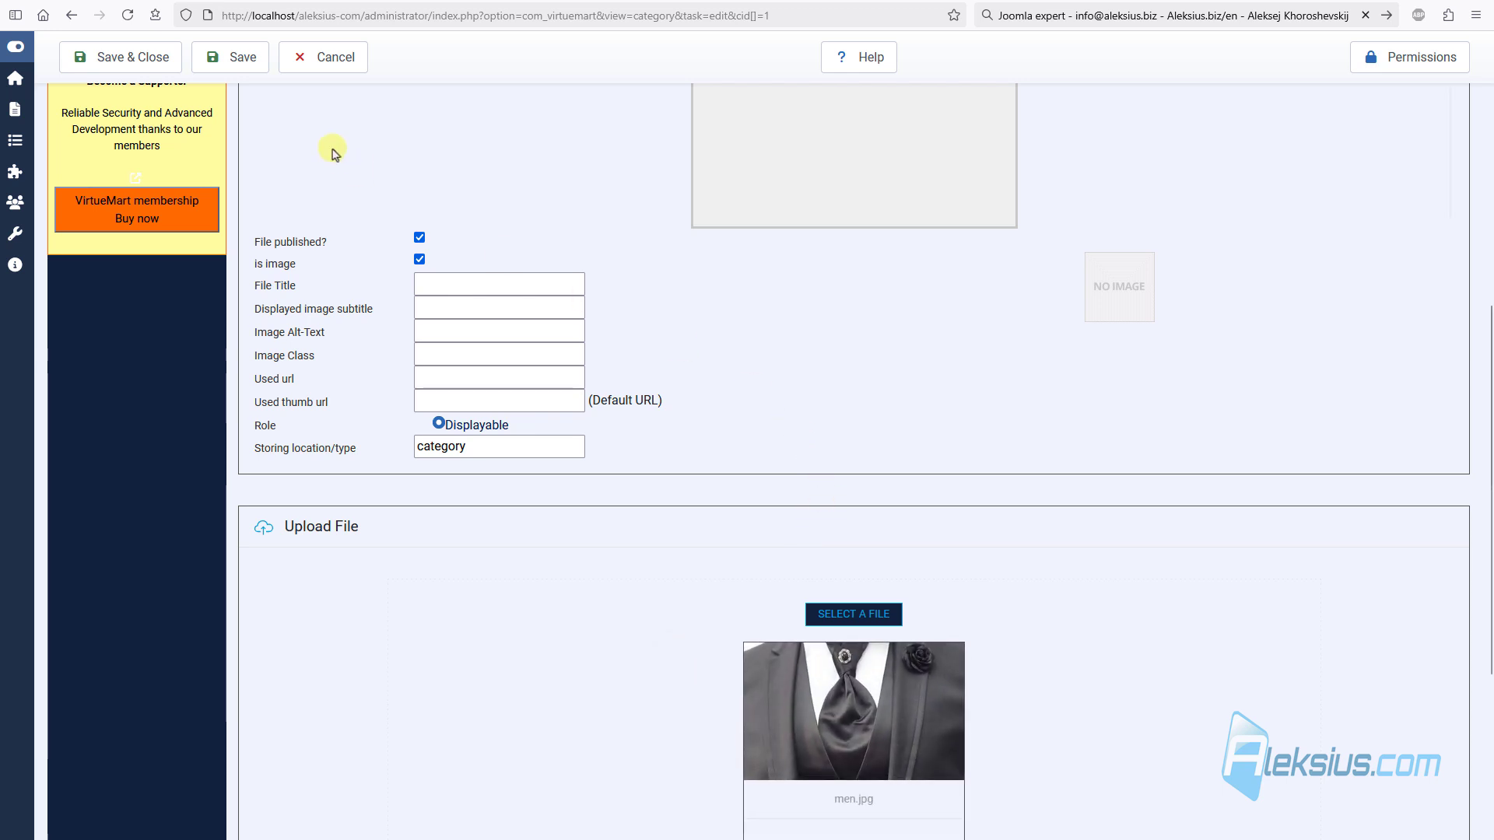
{"action": "left_click", "coordinate": [233, 56]}
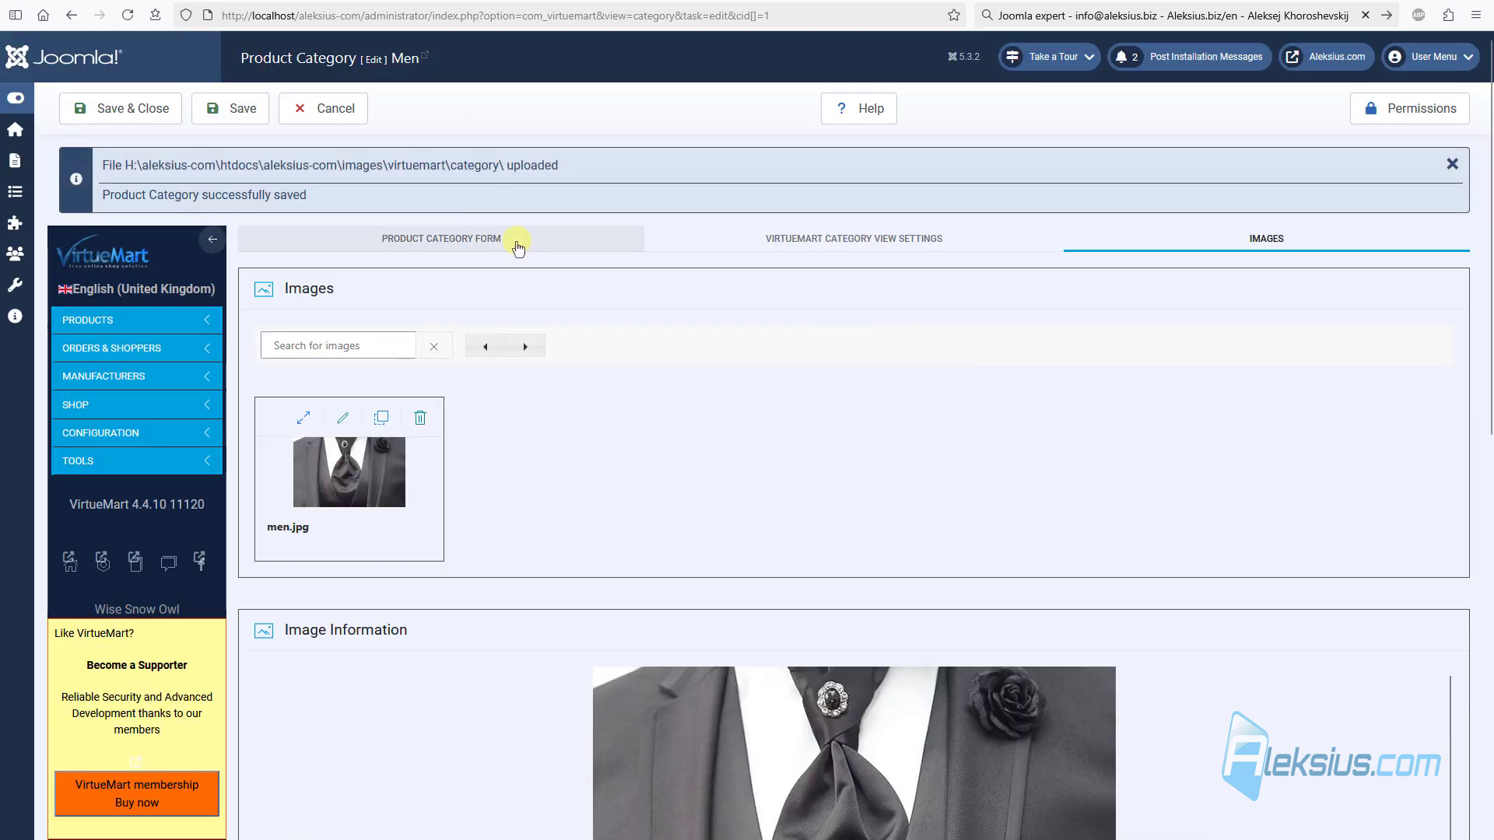
{"action": "left_click", "coordinate": [474, 241]}
{"action": "left_click", "coordinate": [130, 115]}
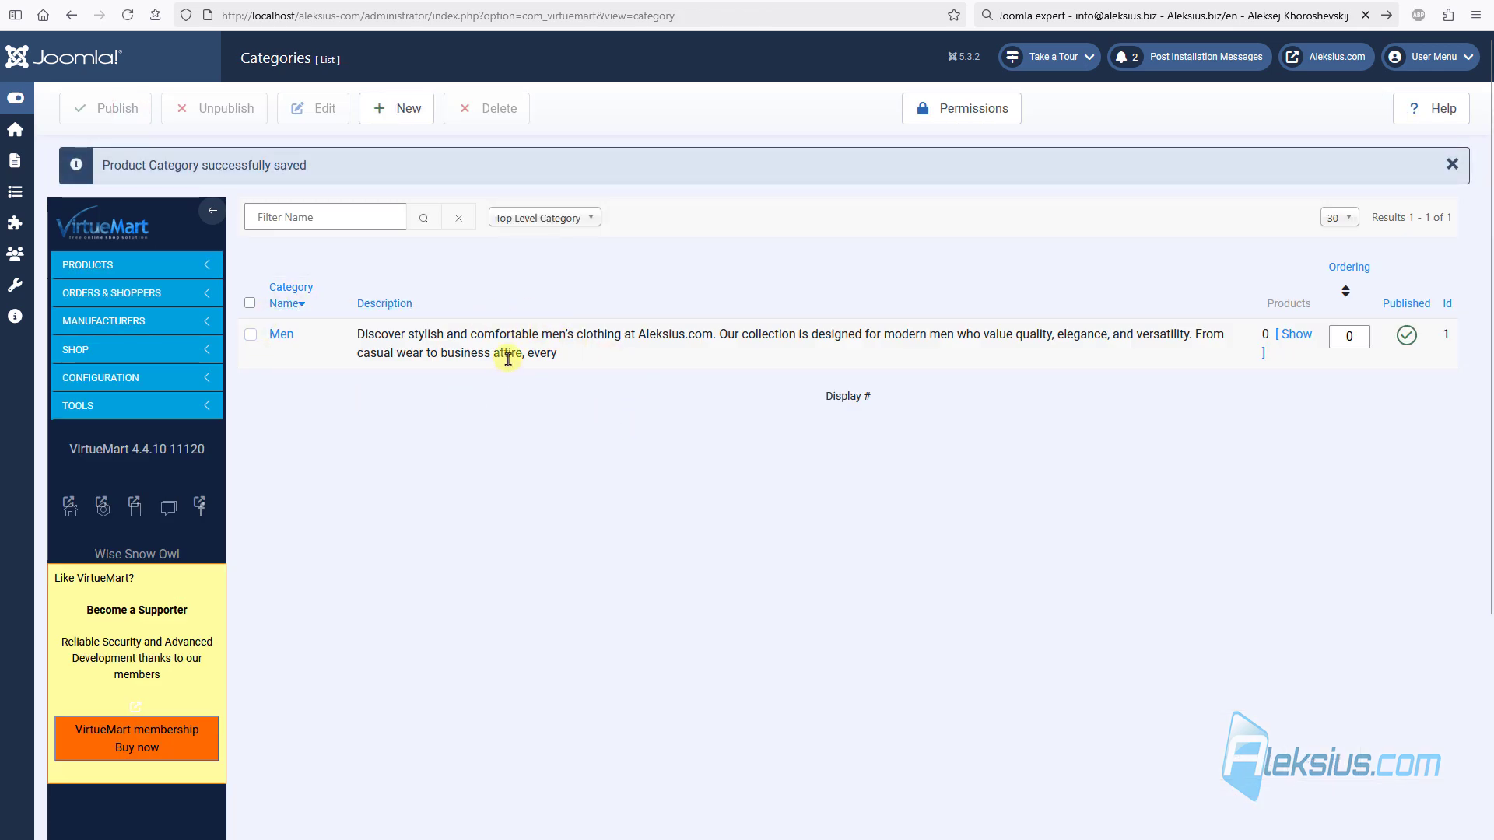
Step: Start a new product category named Women, set it as published and choose the women image for upload
{"action": "left_click", "coordinate": [414, 111]}
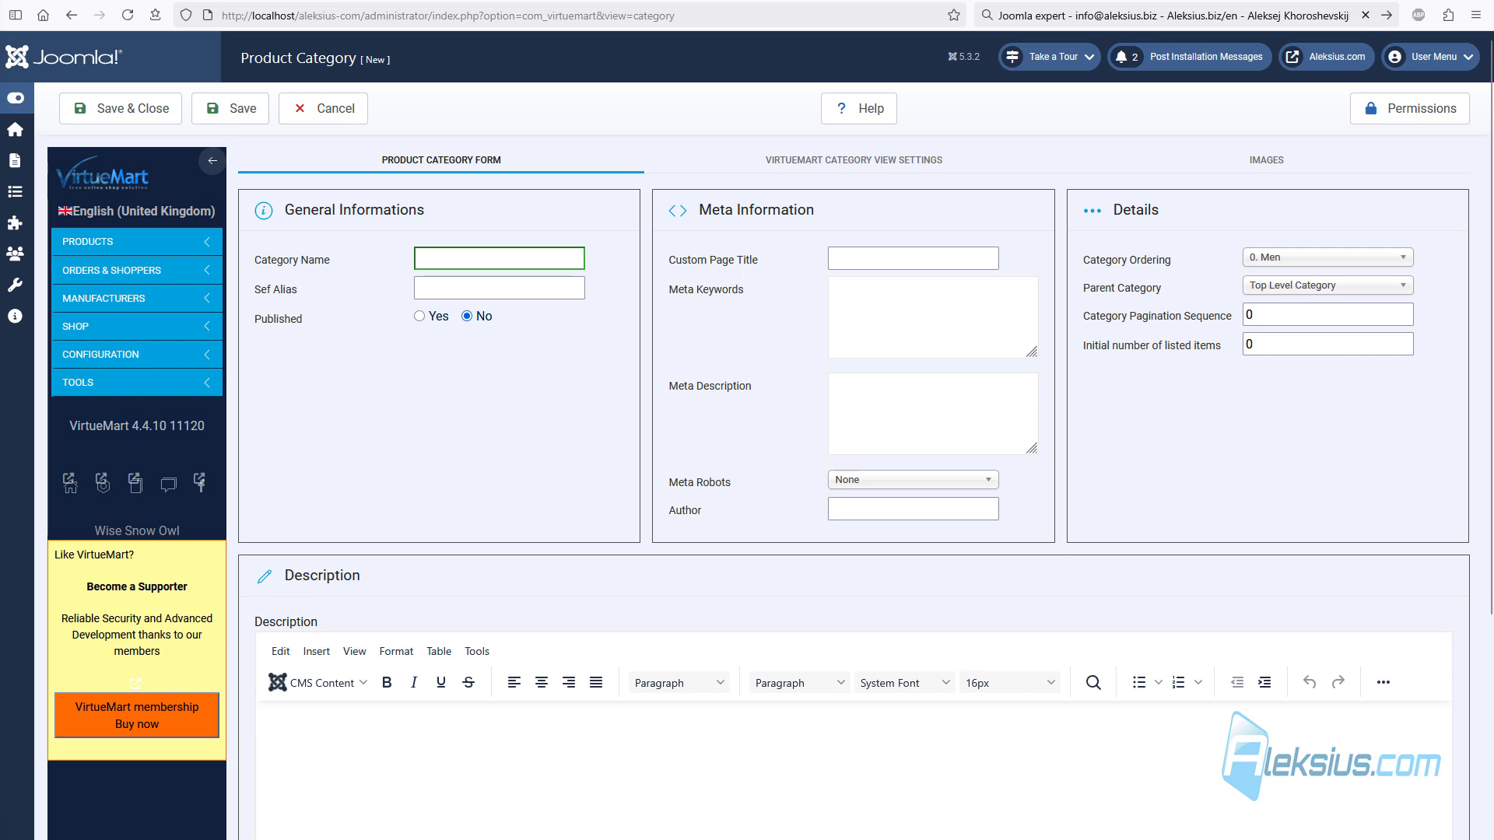
{"action": "type", "text": "Women"}
{"action": "left_click", "coordinate": [1269, 167]}
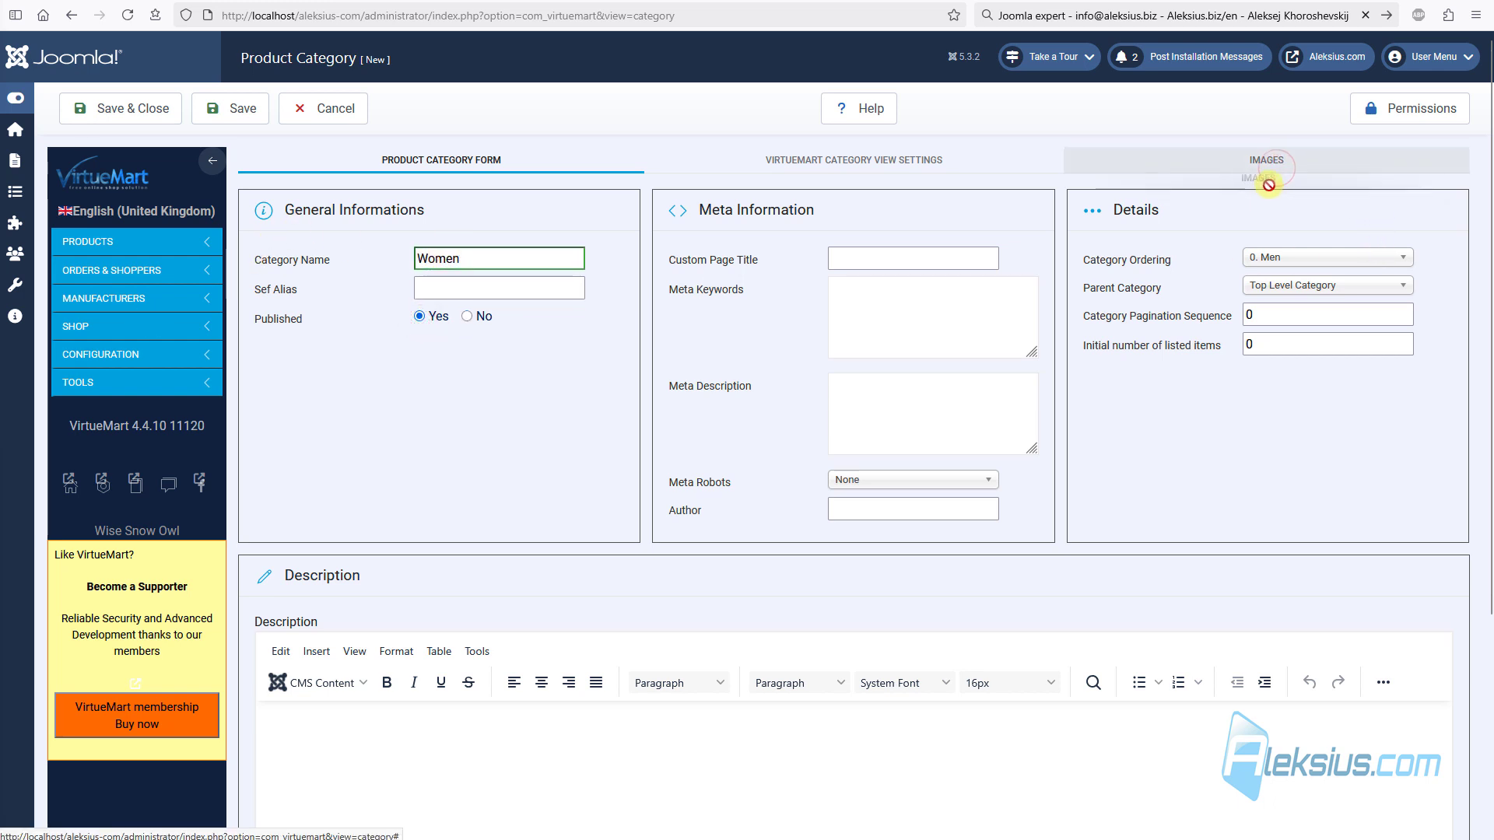
{"action": "scroll", "coordinate": [856, 615], "scroll_direction": "down", "scroll_amount": 4}
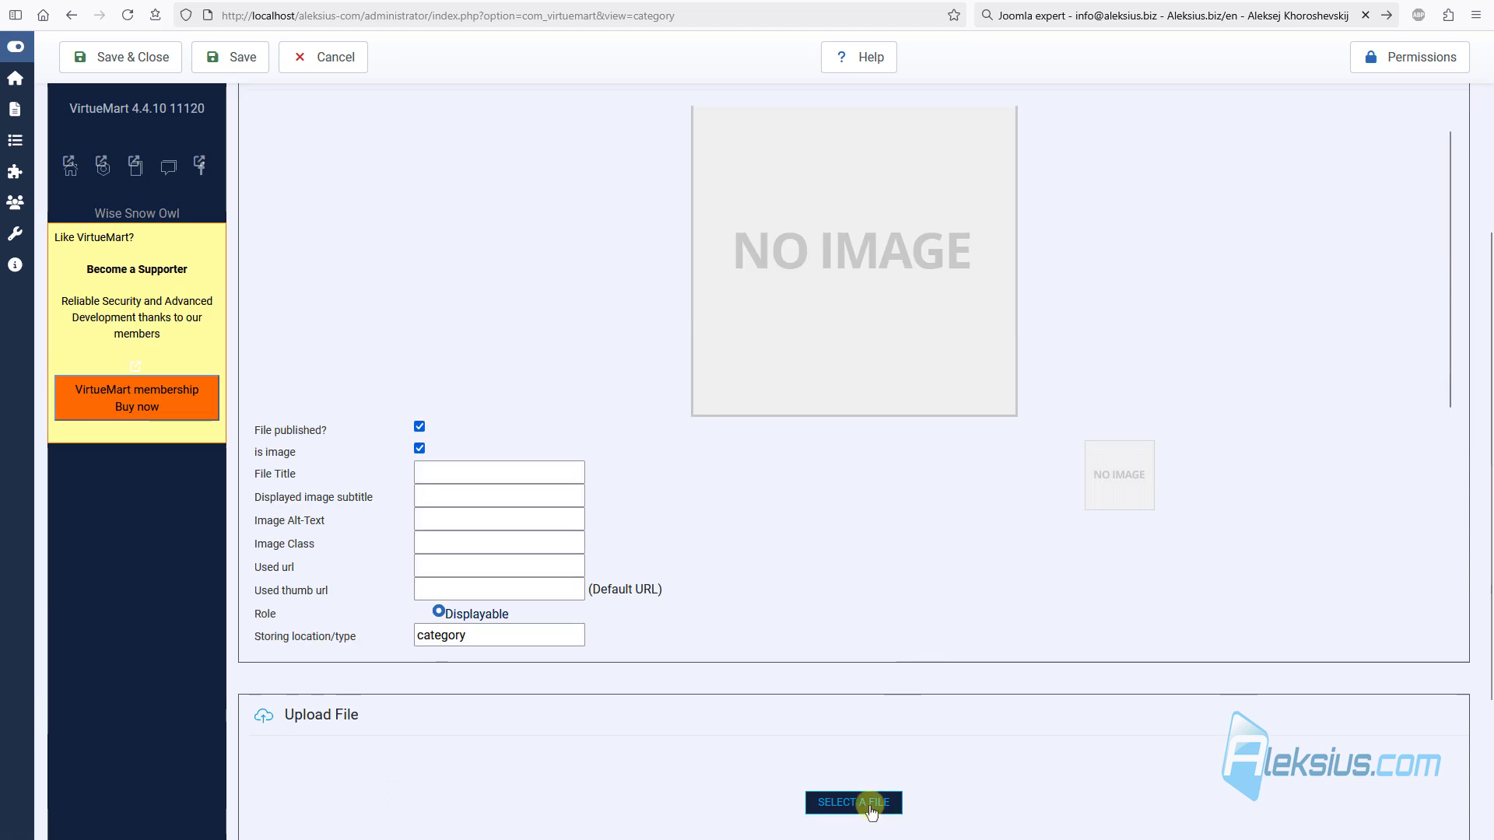
{"action": "left_click", "coordinate": [870, 803]}
{"action": "double_click", "coordinate": [292, 119]}
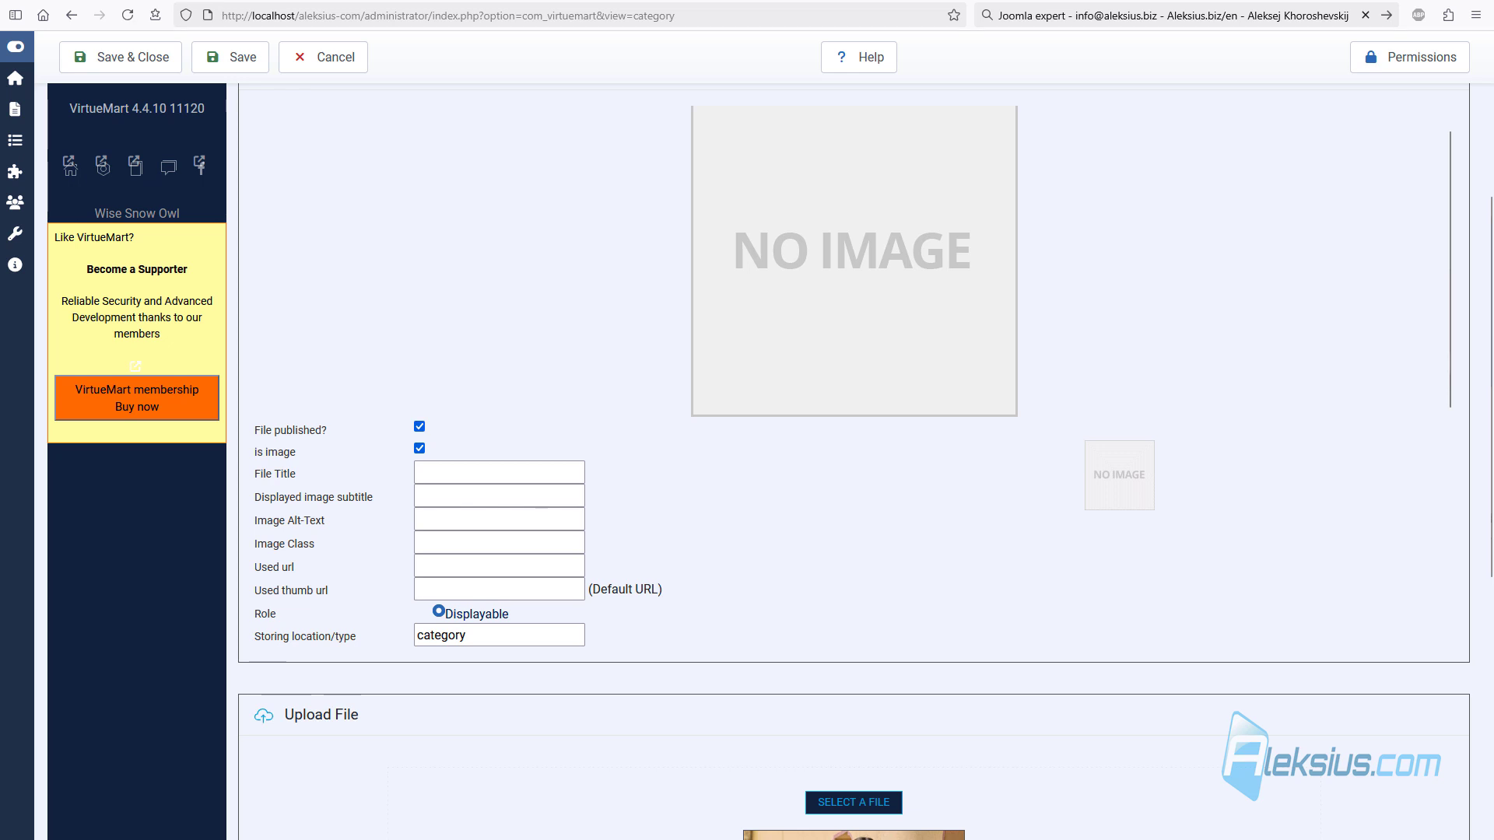
Step: Fill in the Women category's description with the text beginning "Discover stylish and comfortable men's clothing at Aleksius.com", and save and close the category
{"action": "scroll", "coordinate": [667, 501], "scroll_direction": "up", "scroll_amount": 5}
{"action": "left_click", "coordinate": [452, 158]}
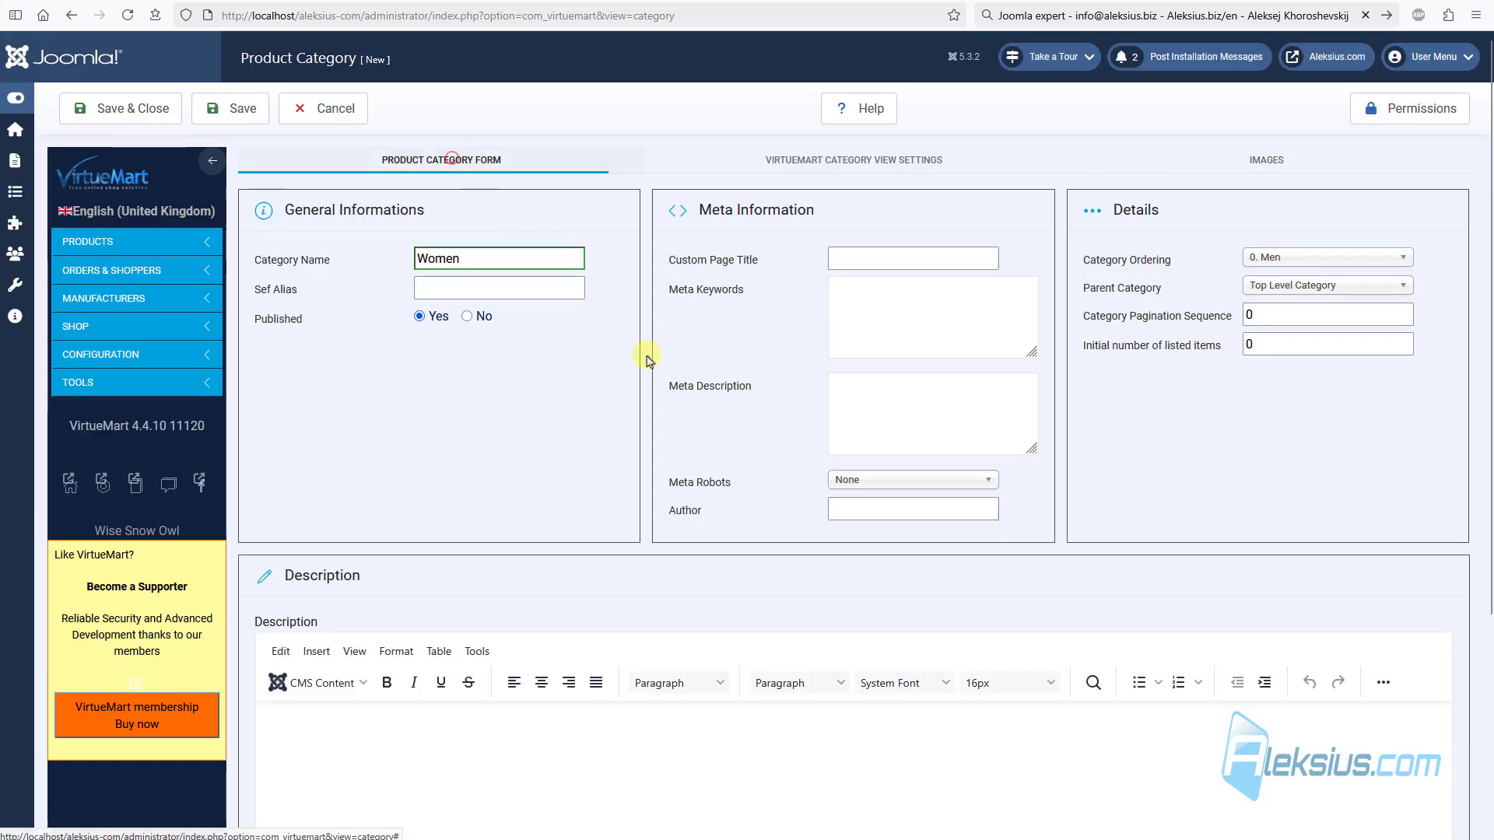
{"action": "scroll", "coordinate": [557, 506], "scroll_direction": "down", "scroll_amount": 5}
{"action": "left_click", "coordinate": [523, 454]}
{"action": "type", "text": "Discover stylish and comfortable men’s clothing at Aleksius.com. Our collection is designed for modern men who value quality, elegance, and versatility. From casual wear to business attire, every piece combines timeless design with everyday comfort. Whether you’re updating your wardrobe or searching for the perfect outfit, you’ll find options to match any occasion. Explore shirts, trousers, jackets, and accessories that highlight your individuality and style."}
{"action": "scroll", "coordinate": [405, 258], "scroll_direction": "up", "scroll_amount": 5}
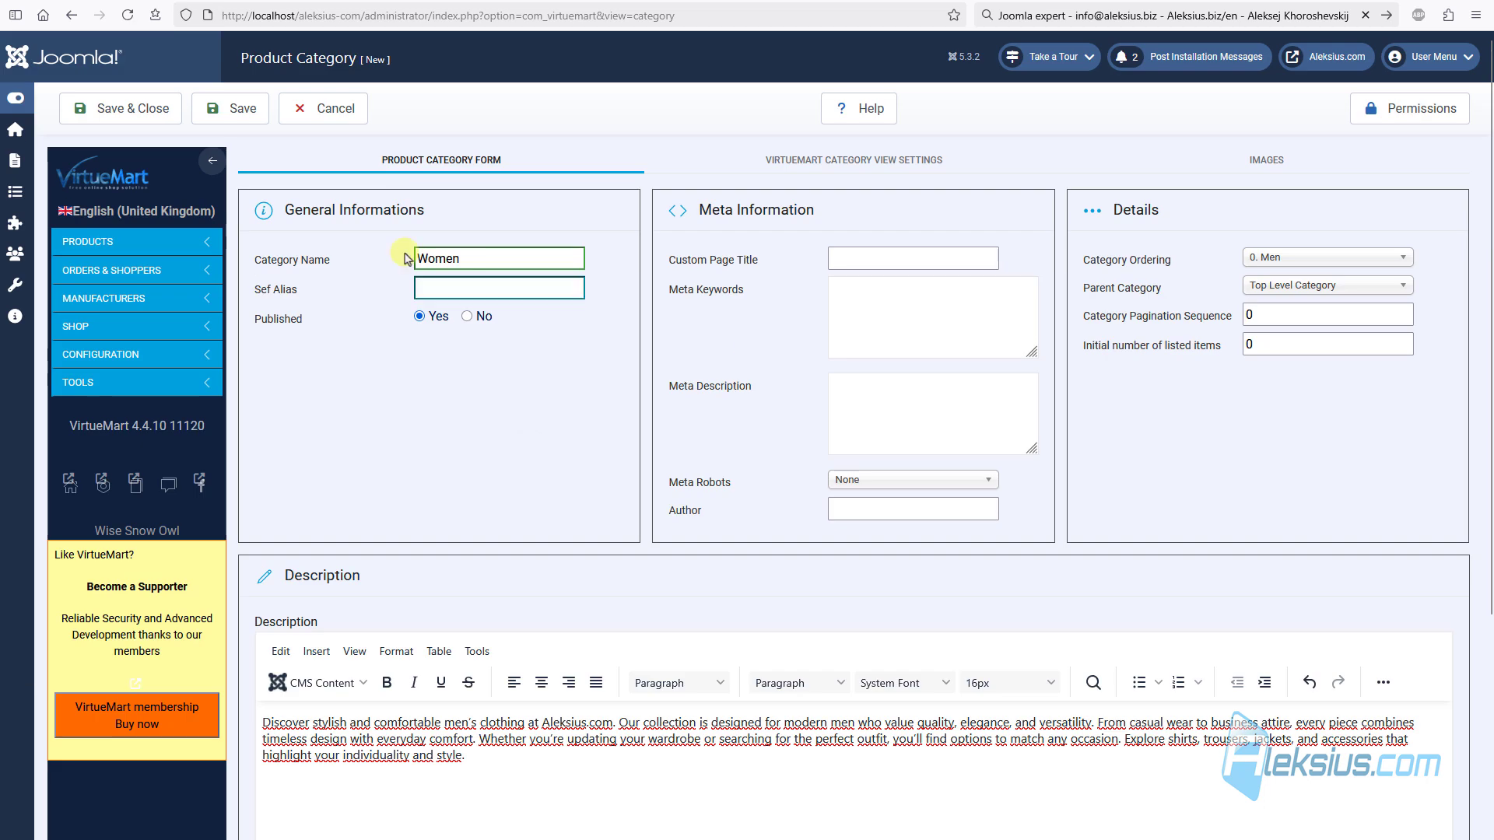
{"action": "left_click", "coordinate": [136, 109]}
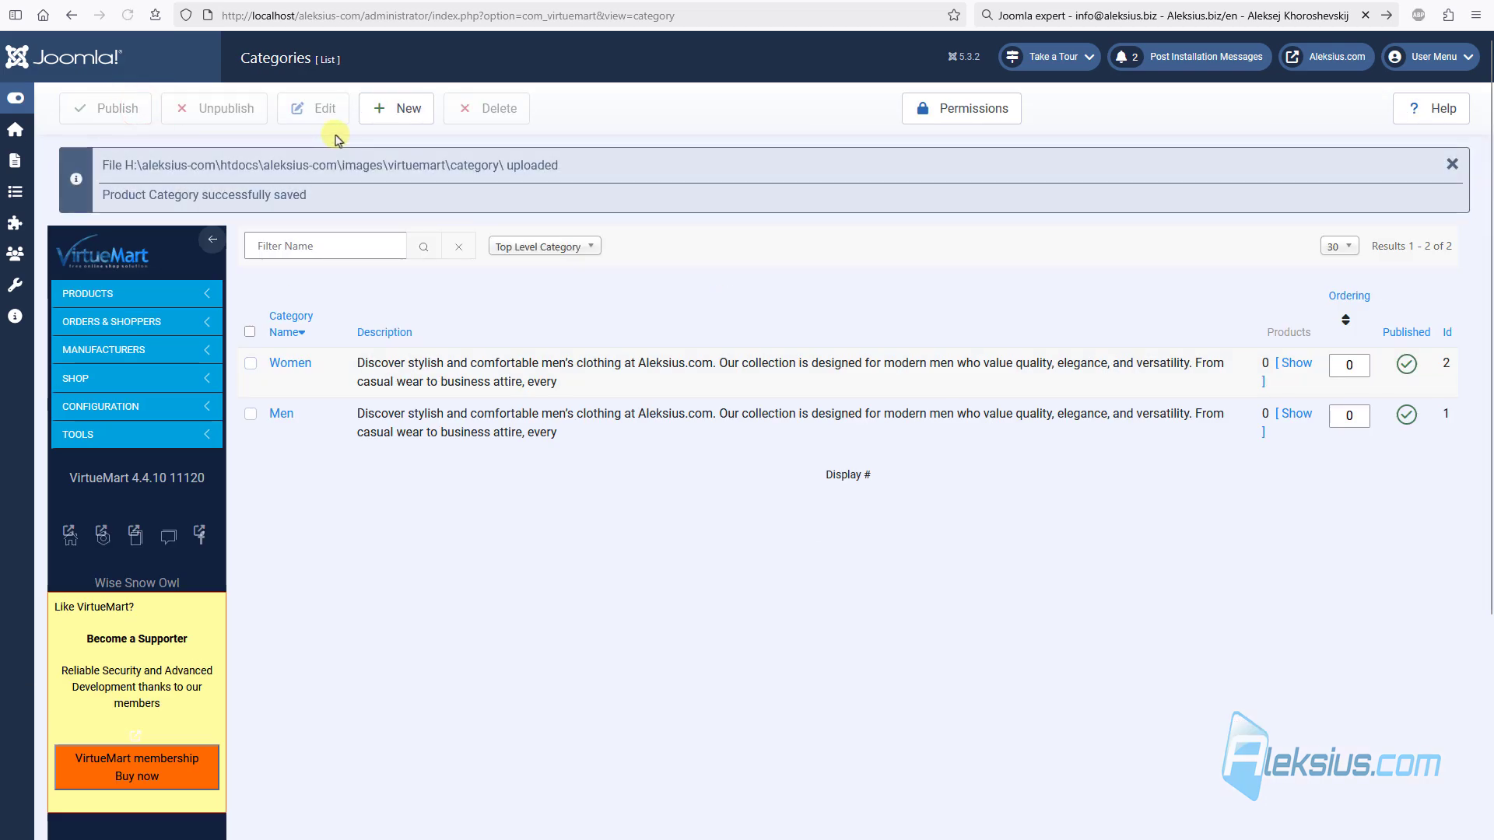
Step: Start a new published product category named Boys with the description beginning "Discover stylish and comfortable men's clothing at Aleksius.com"
{"action": "left_click", "coordinate": [395, 113]}
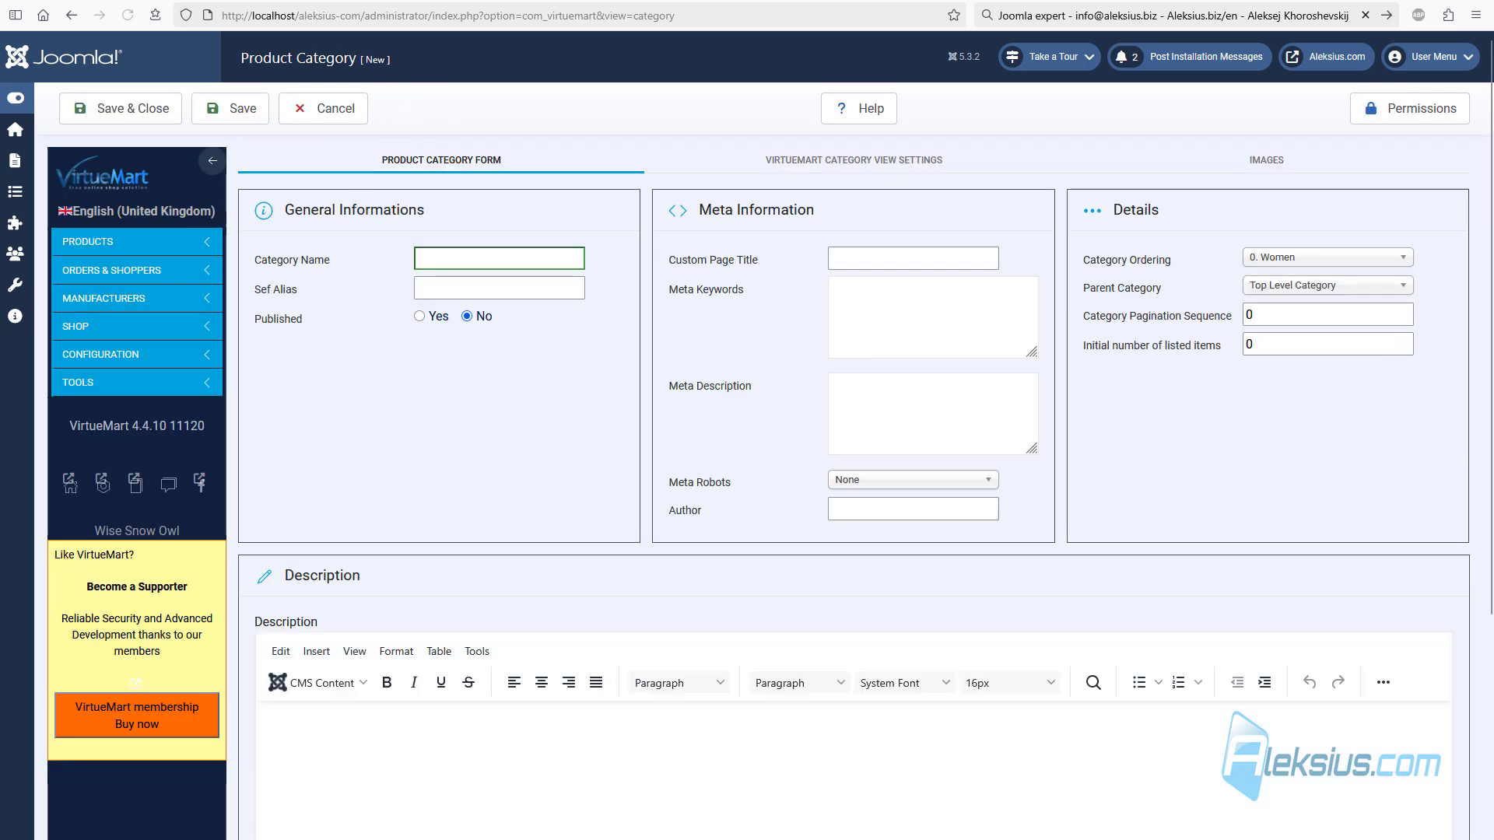
{"action": "type", "text": "Boys"}
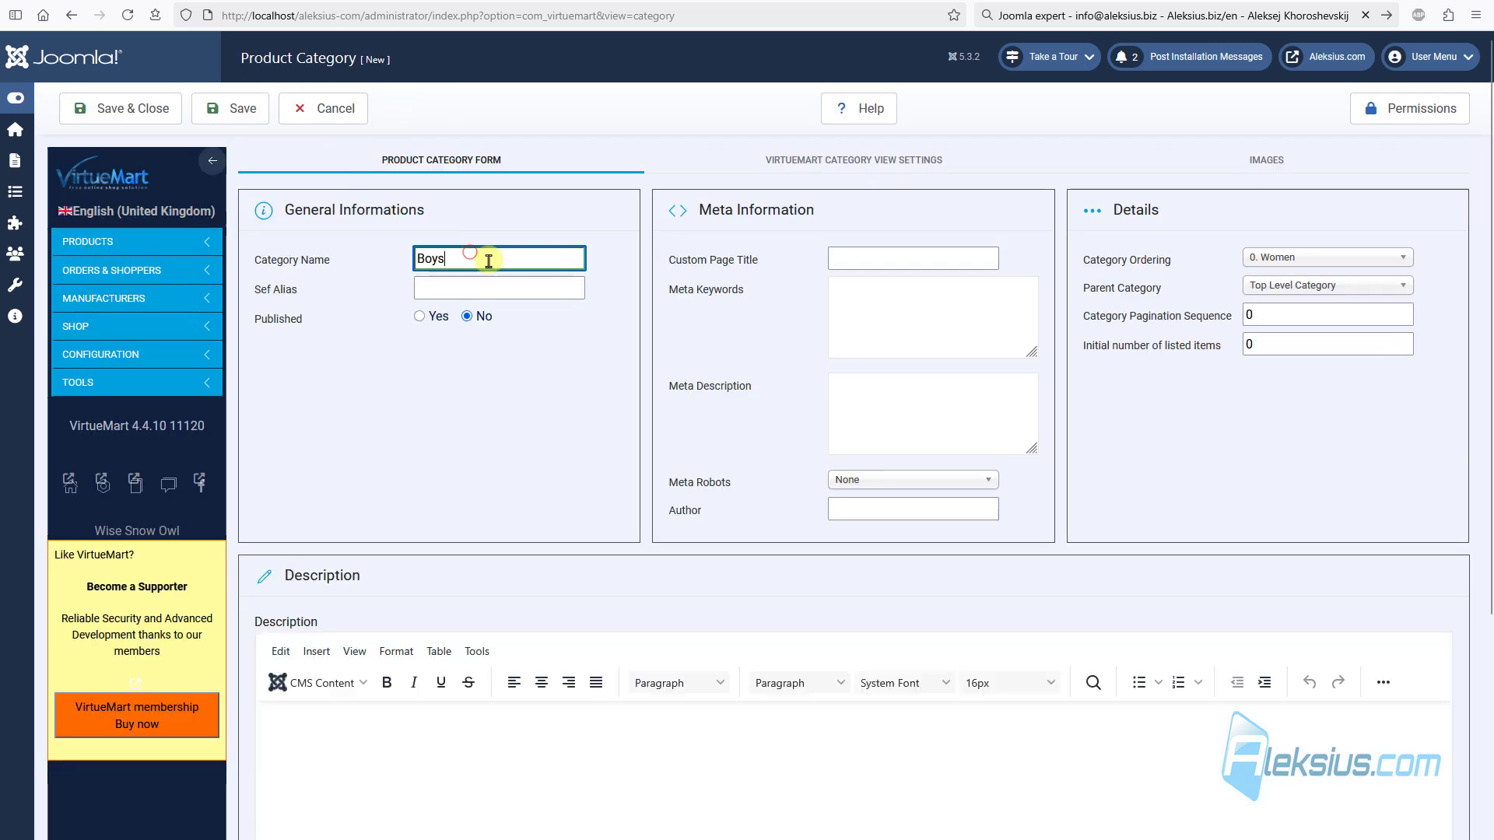
{"action": "left_click", "coordinate": [418, 316]}
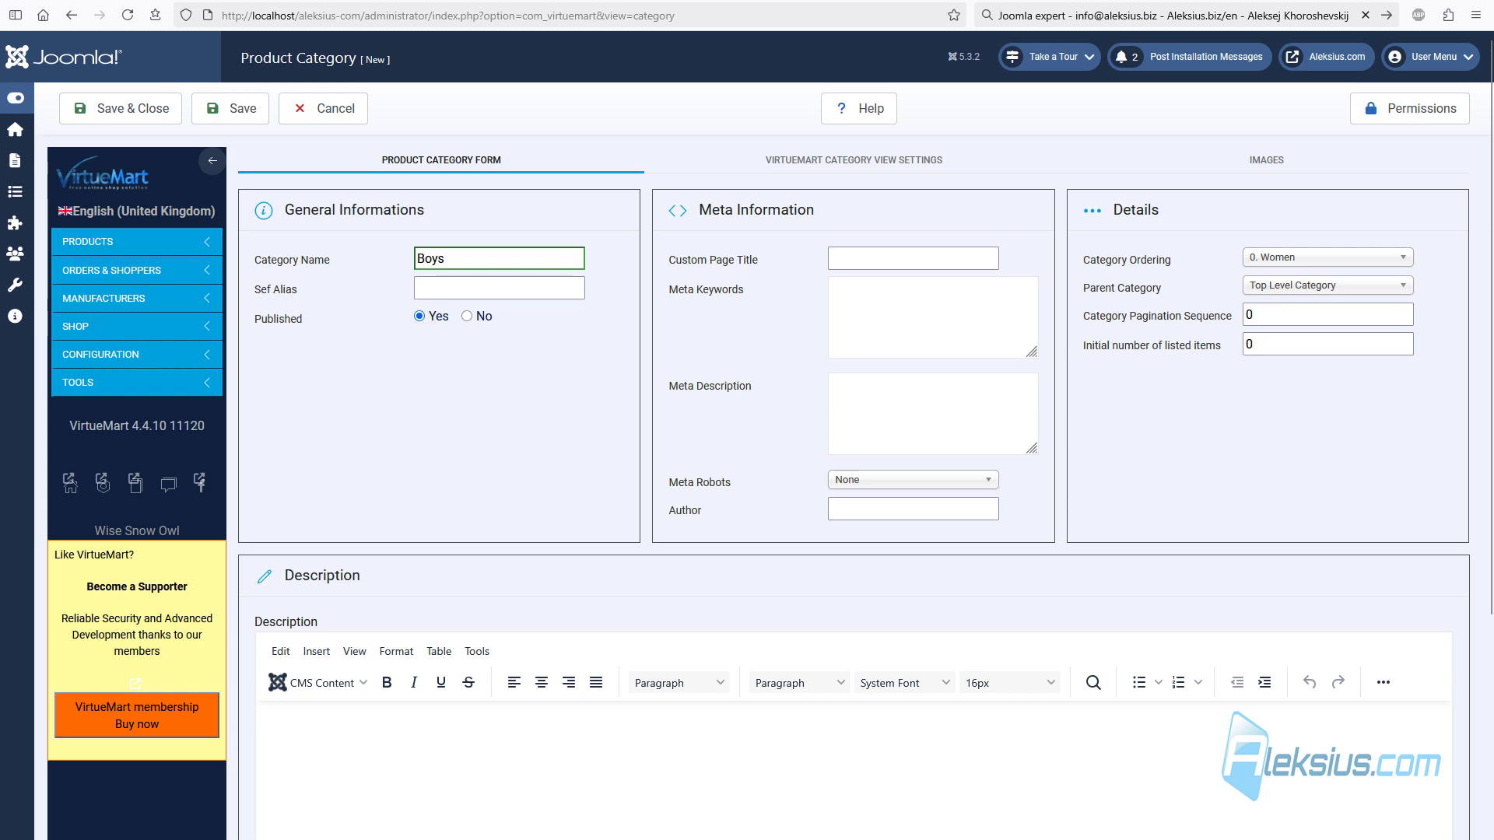
{"action": "left_click", "coordinate": [507, 750]}
{"action": "type", "text": "Discover stylish and comfortable men’s clothing at Aleksius.com. Our collection is designed for modern men who value quality, elegance, and versatility. From casual wear to business attire, every piece combines timeless design with everyday comfort. Whether you’re updating your wardrobe or searching for the perfect outfit, you’ll find options to match any occasion. Explore shirts, trousers, jackets, and accessories that highlight your individuality and style."}
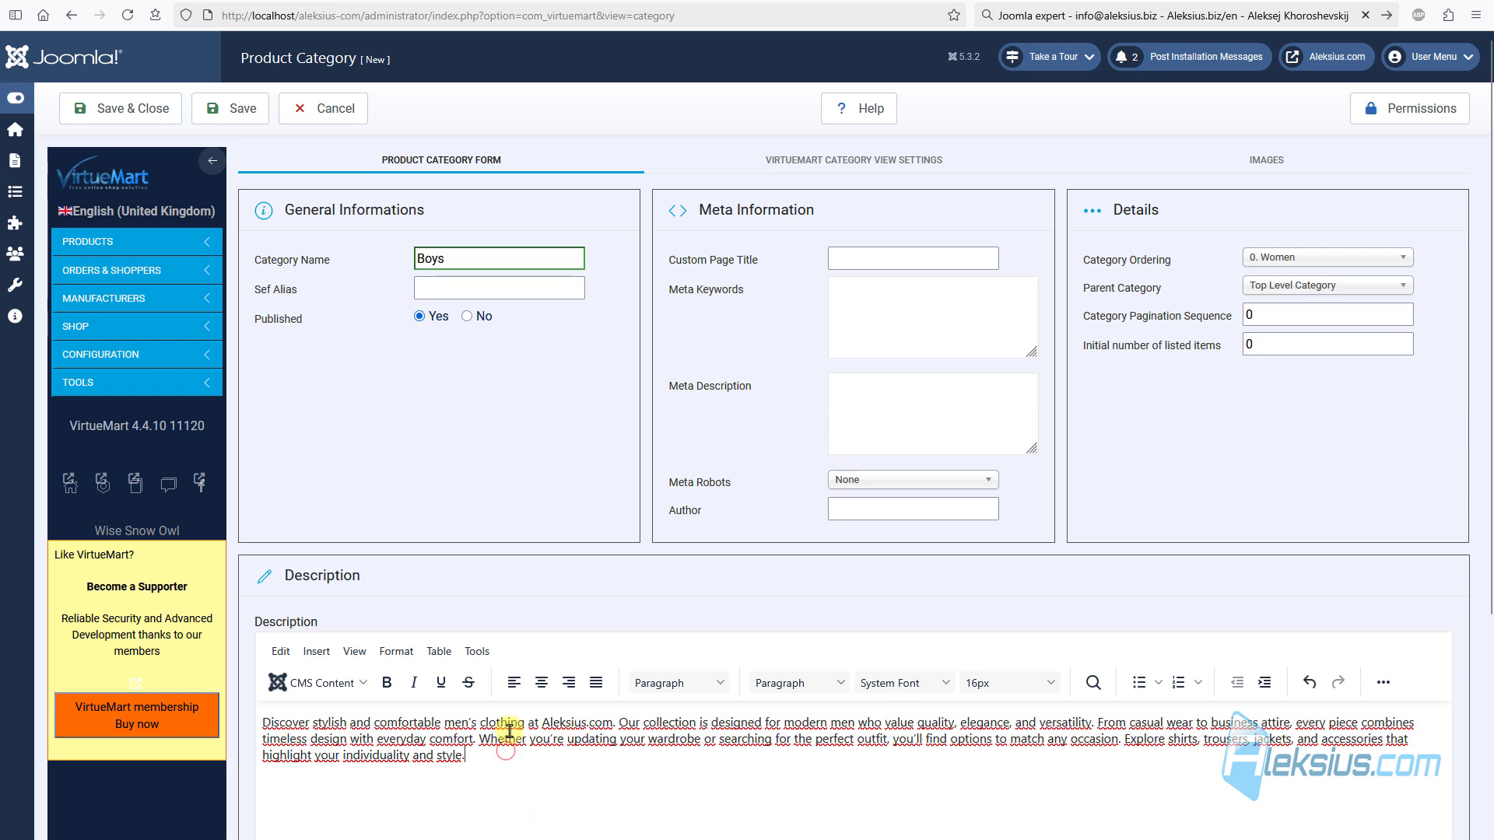
Step: Upload the boys image as the Boys category's image, and save and close the category
{"action": "left_click", "coordinate": [1245, 161]}
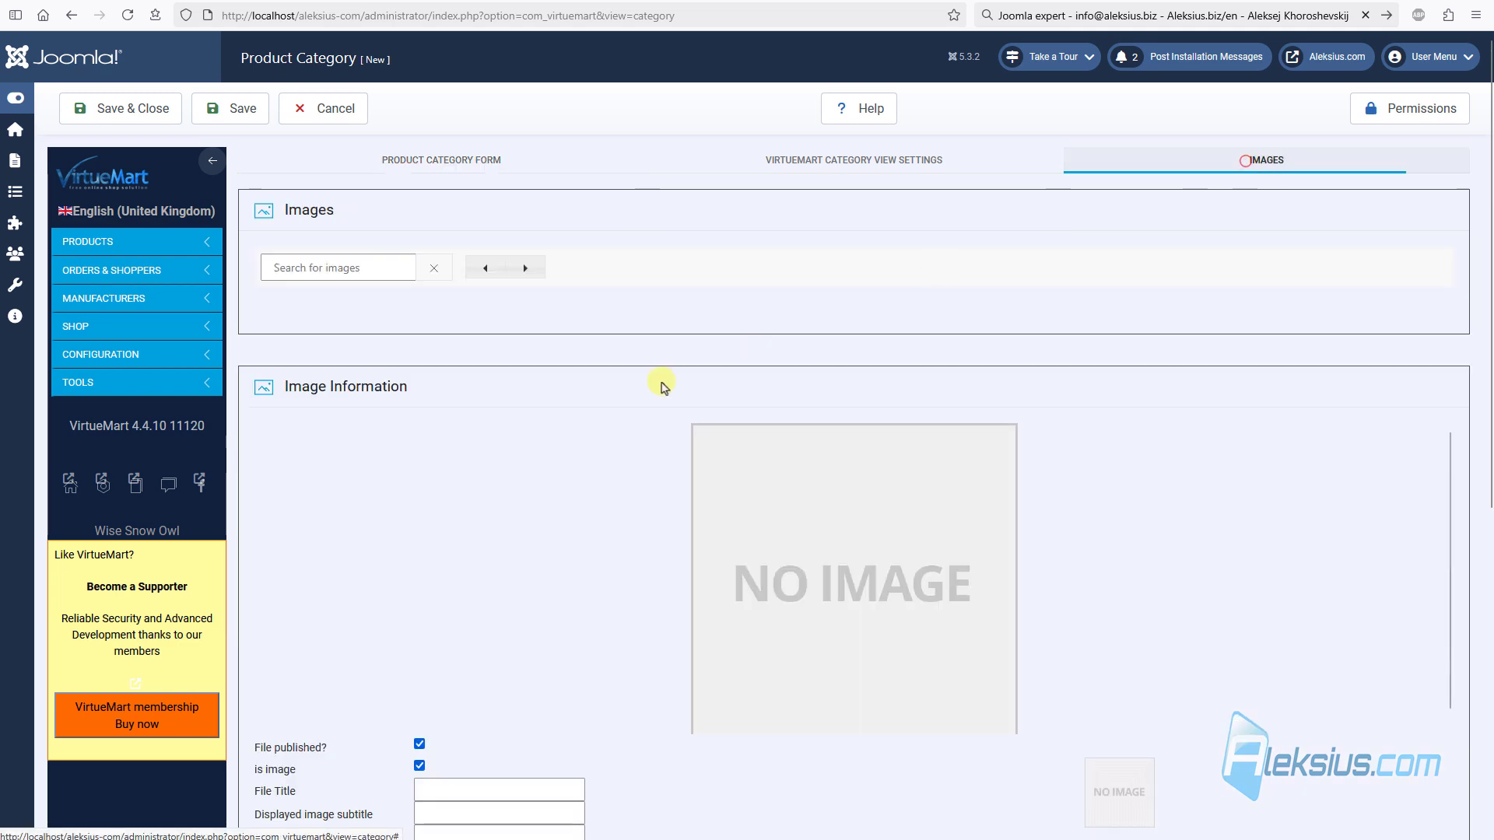
{"action": "scroll", "coordinate": [640, 454], "scroll_direction": "down", "scroll_amount": 5}
{"action": "left_click", "coordinate": [851, 721]}
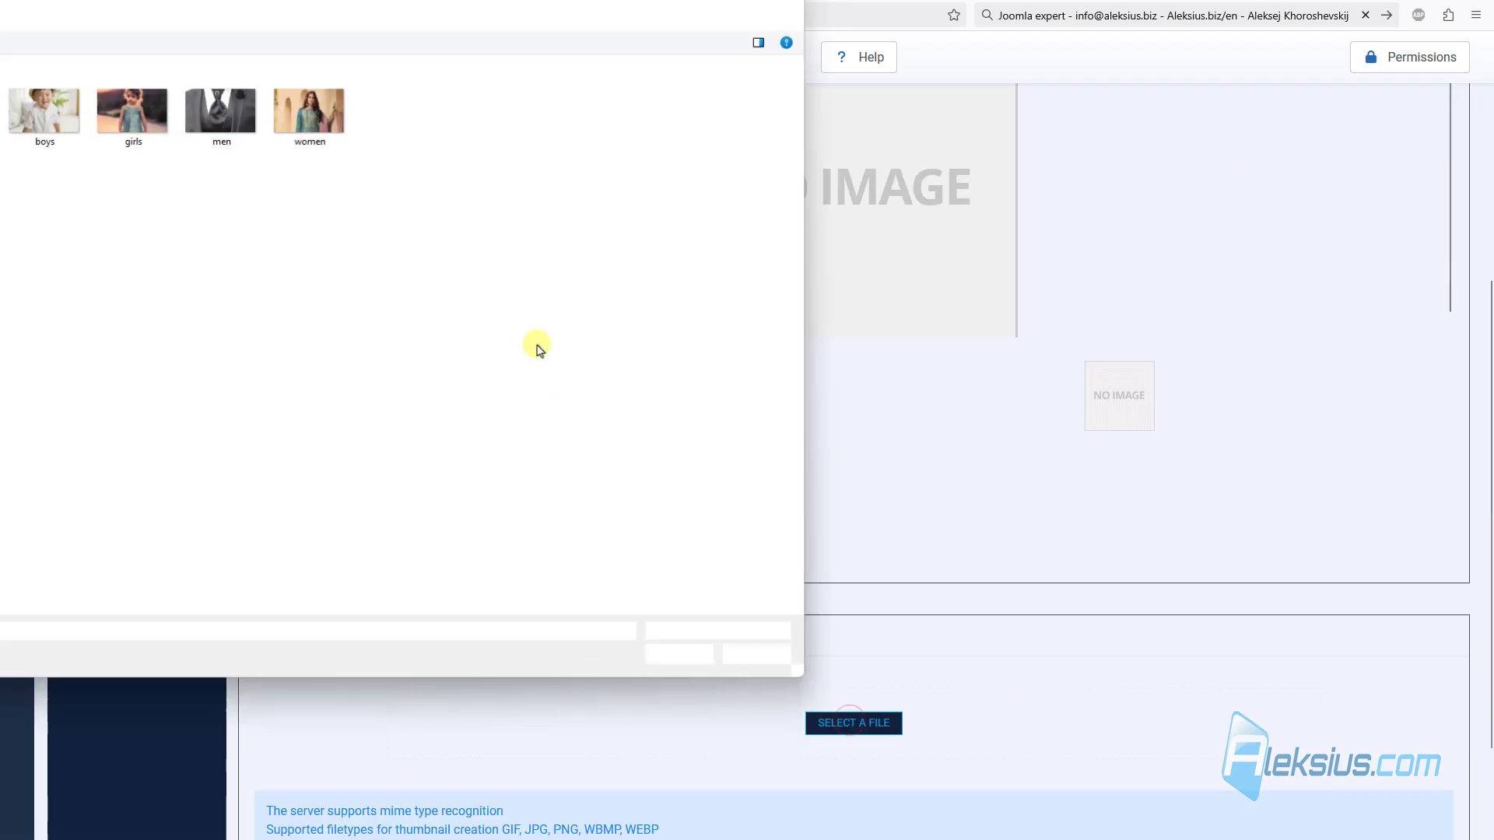
{"action": "left_click", "coordinate": [57, 110]}
{"action": "double_click", "coordinate": [57, 110]}
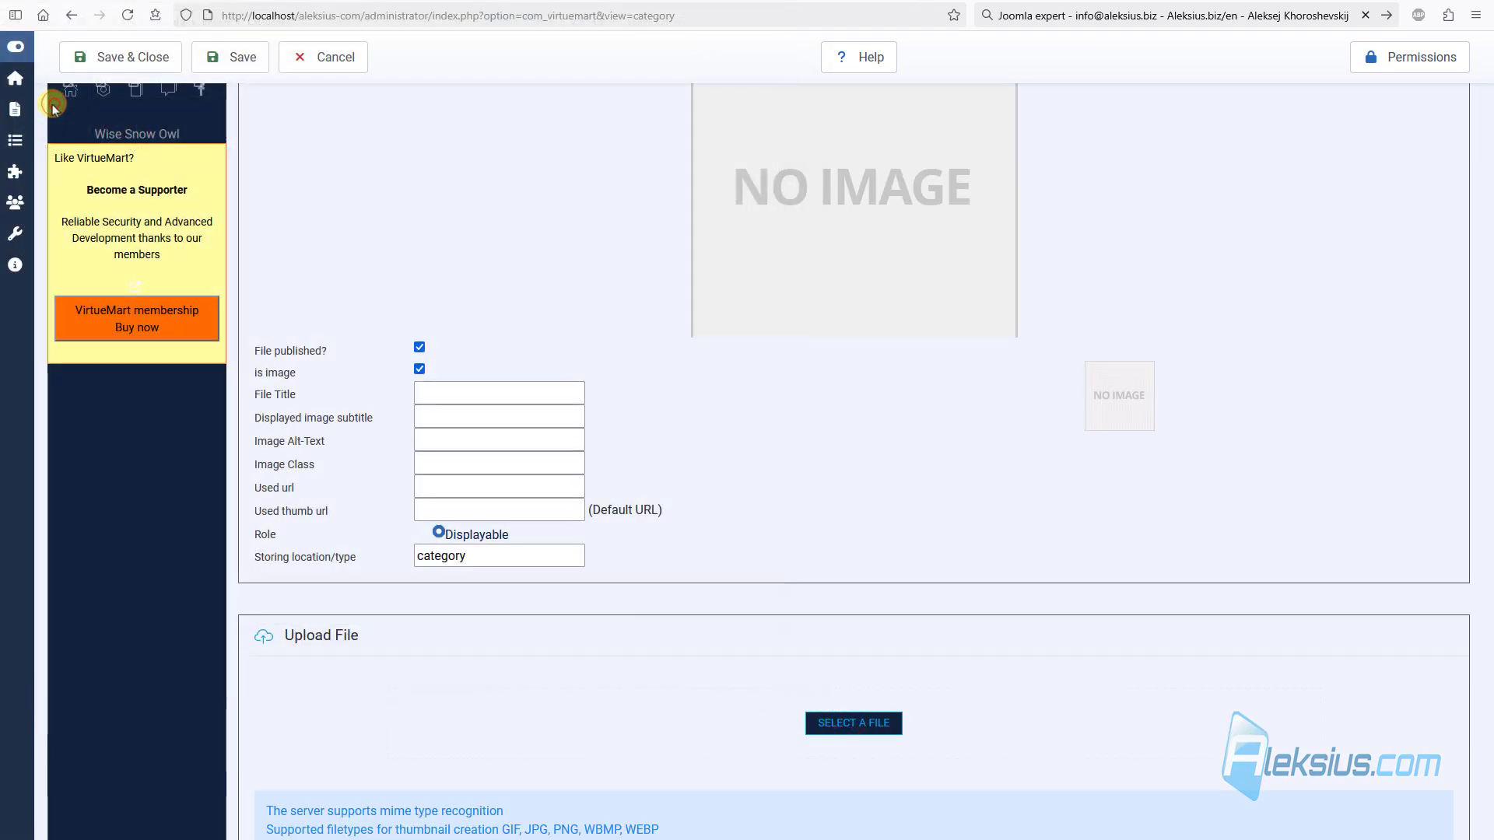
{"action": "left_click", "coordinate": [128, 58]}
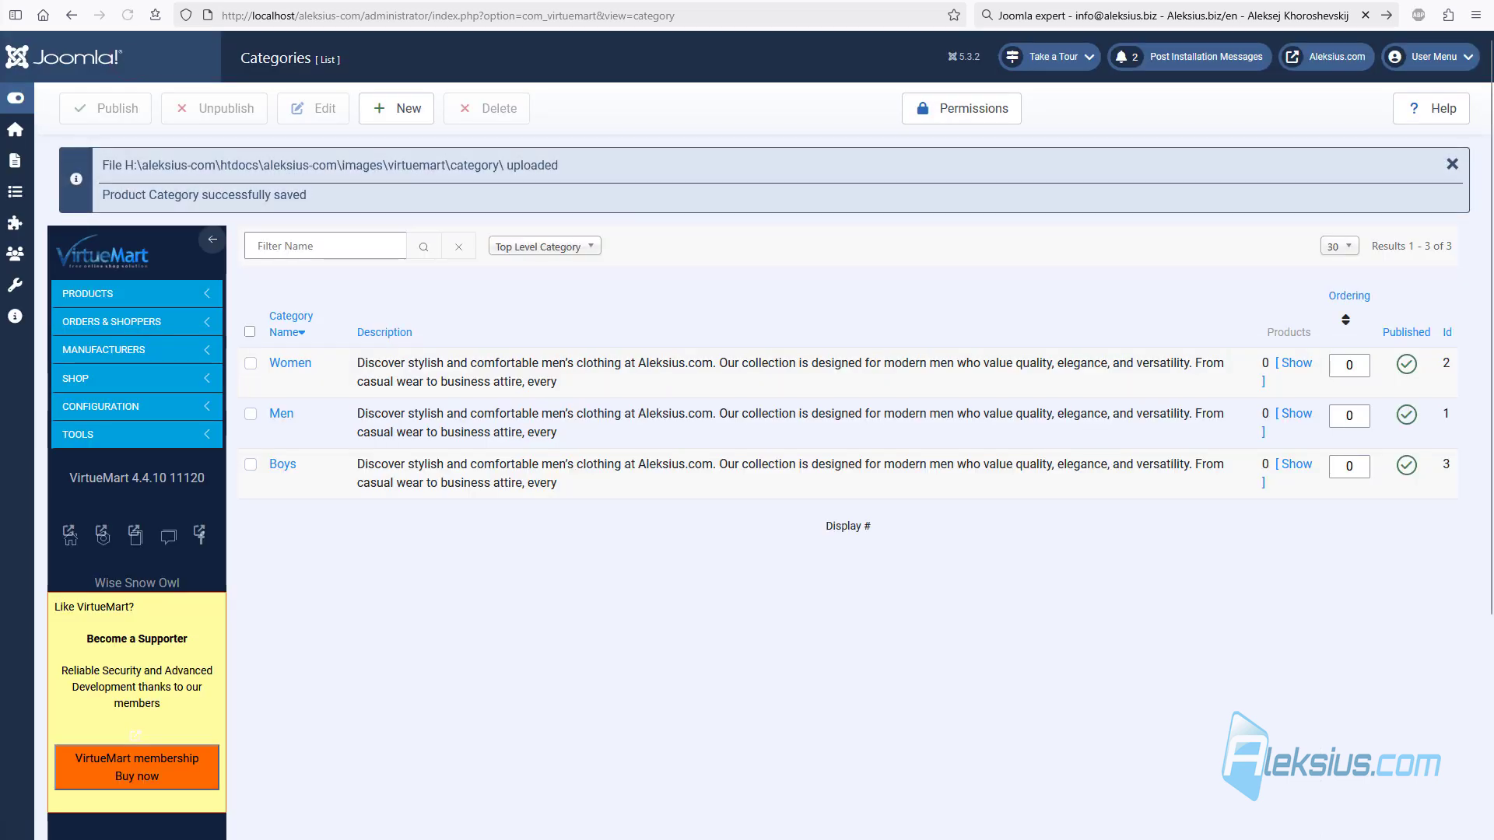
Step: Start a new published product category named Girls with the description beginning "Discover stylish and comfortable men's clothing at Aleksius.com"
{"action": "left_click", "coordinate": [397, 108]}
{"action": "left_click", "coordinate": [379, 168]}
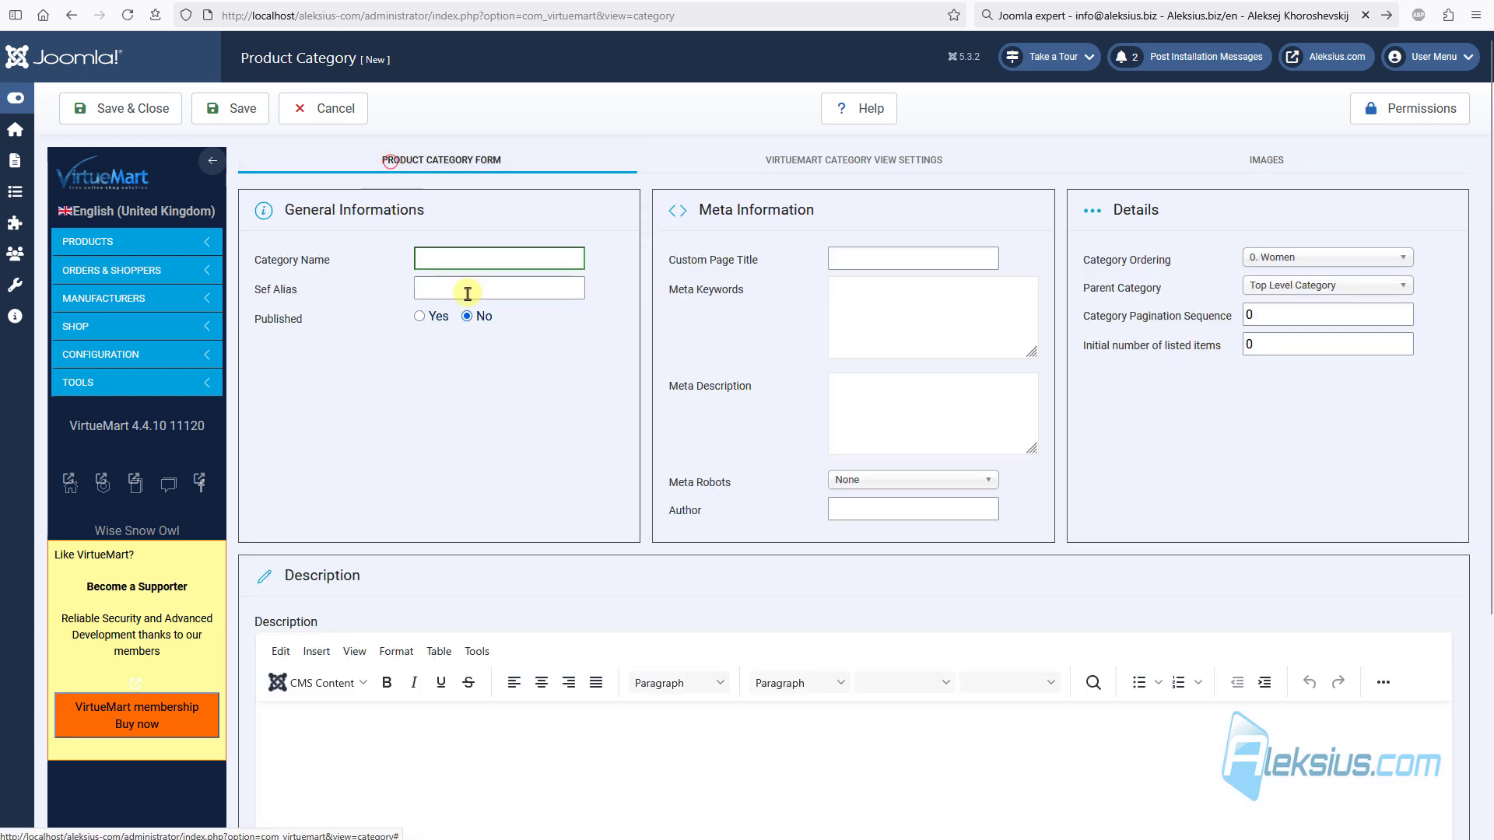
{"action": "left_click", "coordinate": [470, 258]}
{"action": "type", "text": "Girls"}
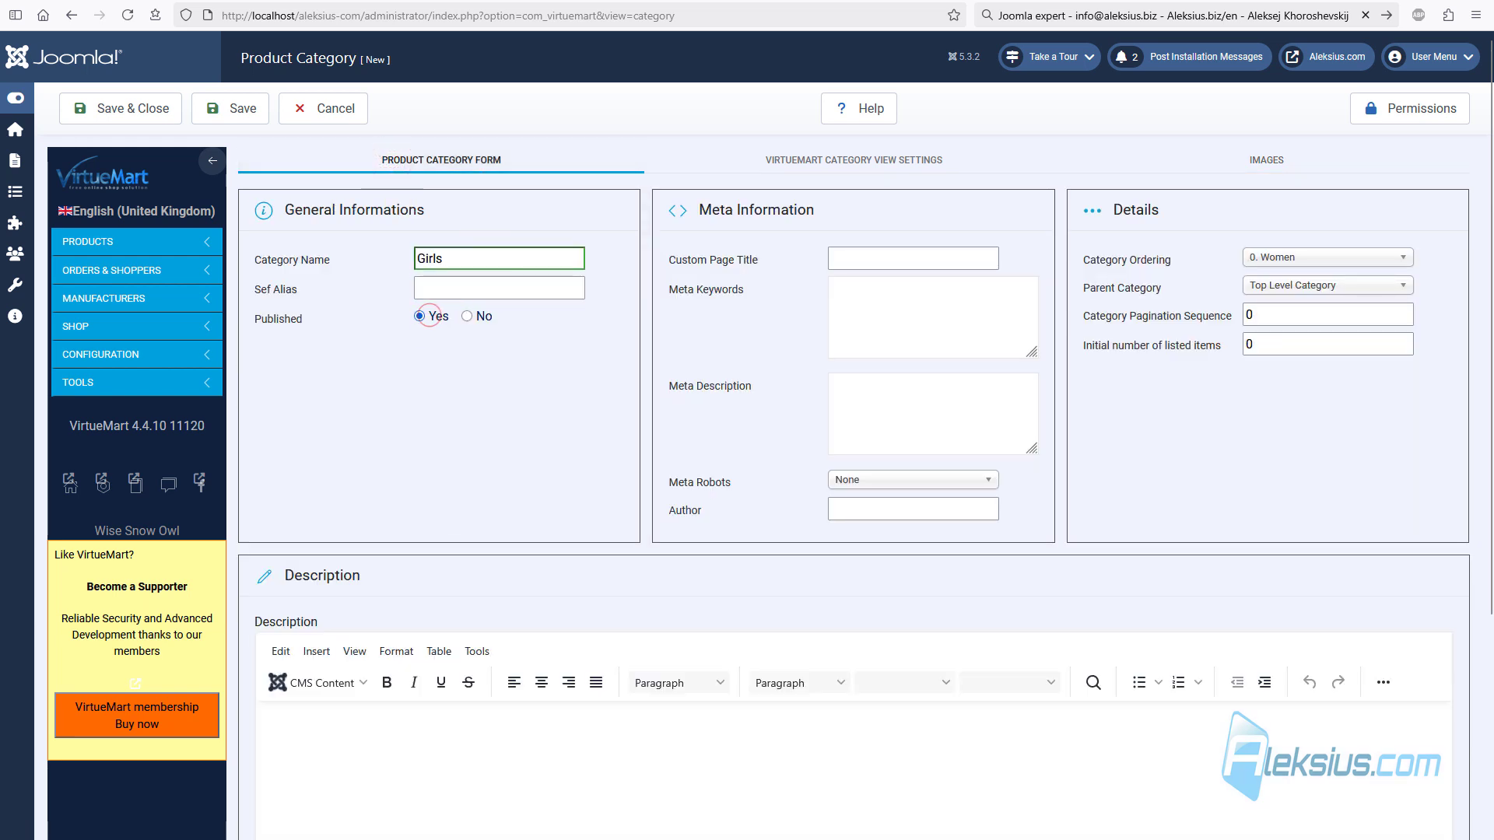
{"action": "left_click", "coordinate": [439, 728]}
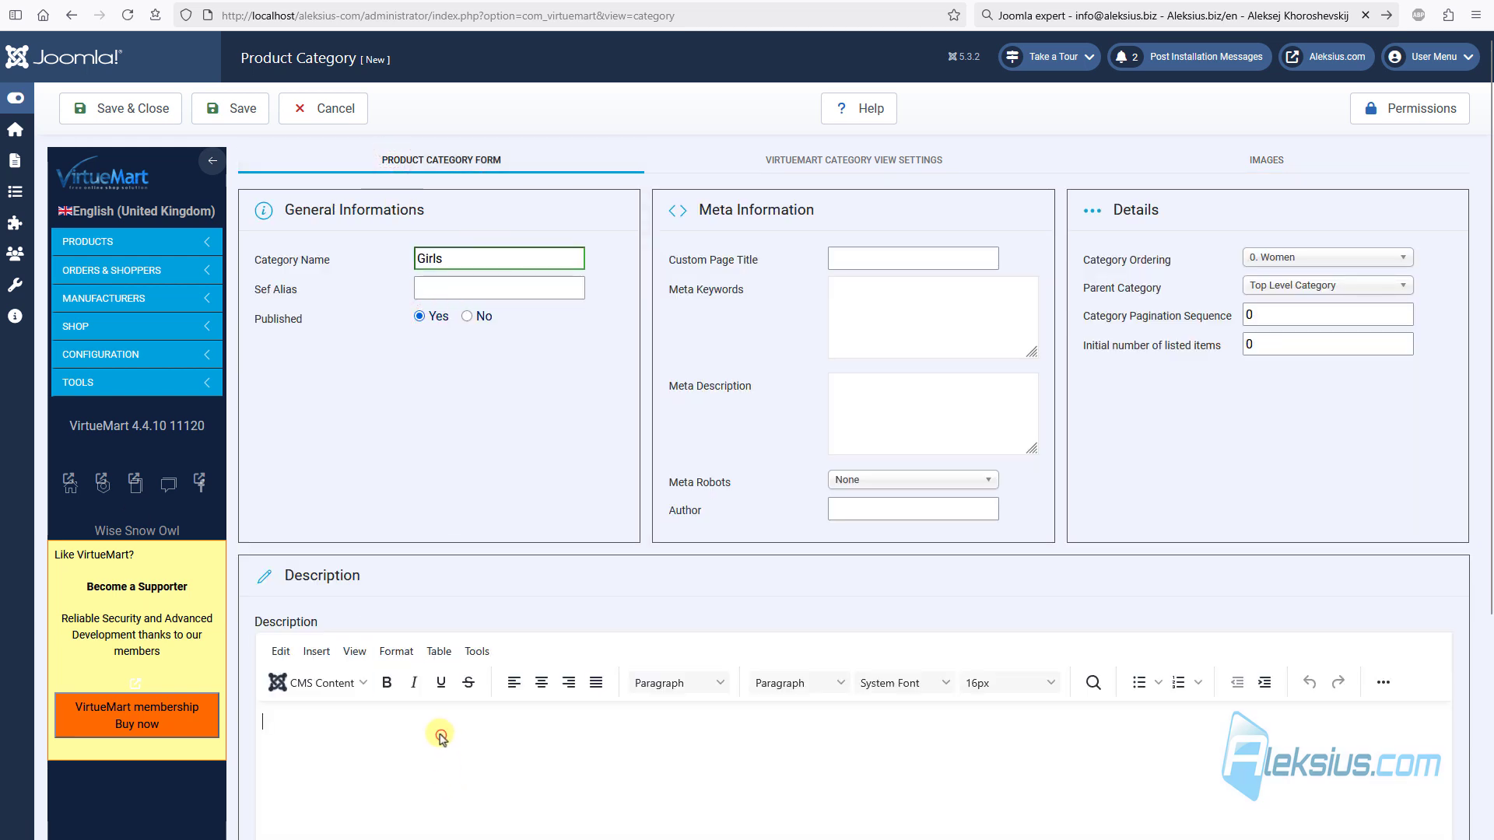
{"action": "type", "text": "Discover stylish and comfortable men’s clothing at Aleksius.com. Our collection is designed for modern men who value quality, elegance, and versatility. From casual wear to business attire, every piece combines timeless design with everyday comfort. Whether you’re updating your wardrobe or searching for the perfect outfit, you’ll find options to match any occasion. Explore shirts, trousers, jackets, and accessories that highlight your individuality and style."}
Step: Upload the girls image from the Categories folder as the Girls category's image, and save and close the category
{"action": "left_click", "coordinate": [1267, 163]}
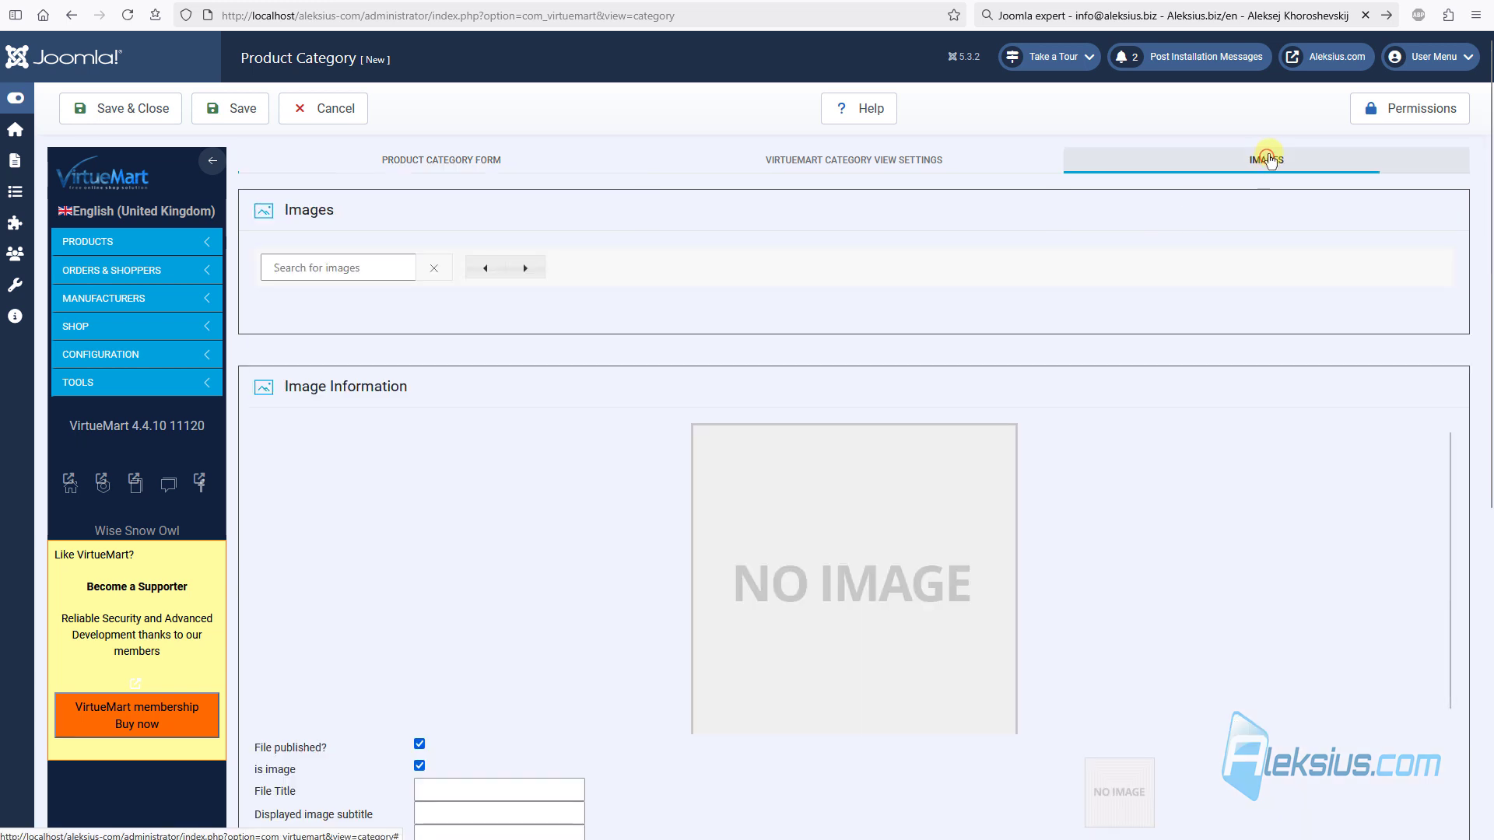
{"action": "left_click", "coordinate": [387, 172]}
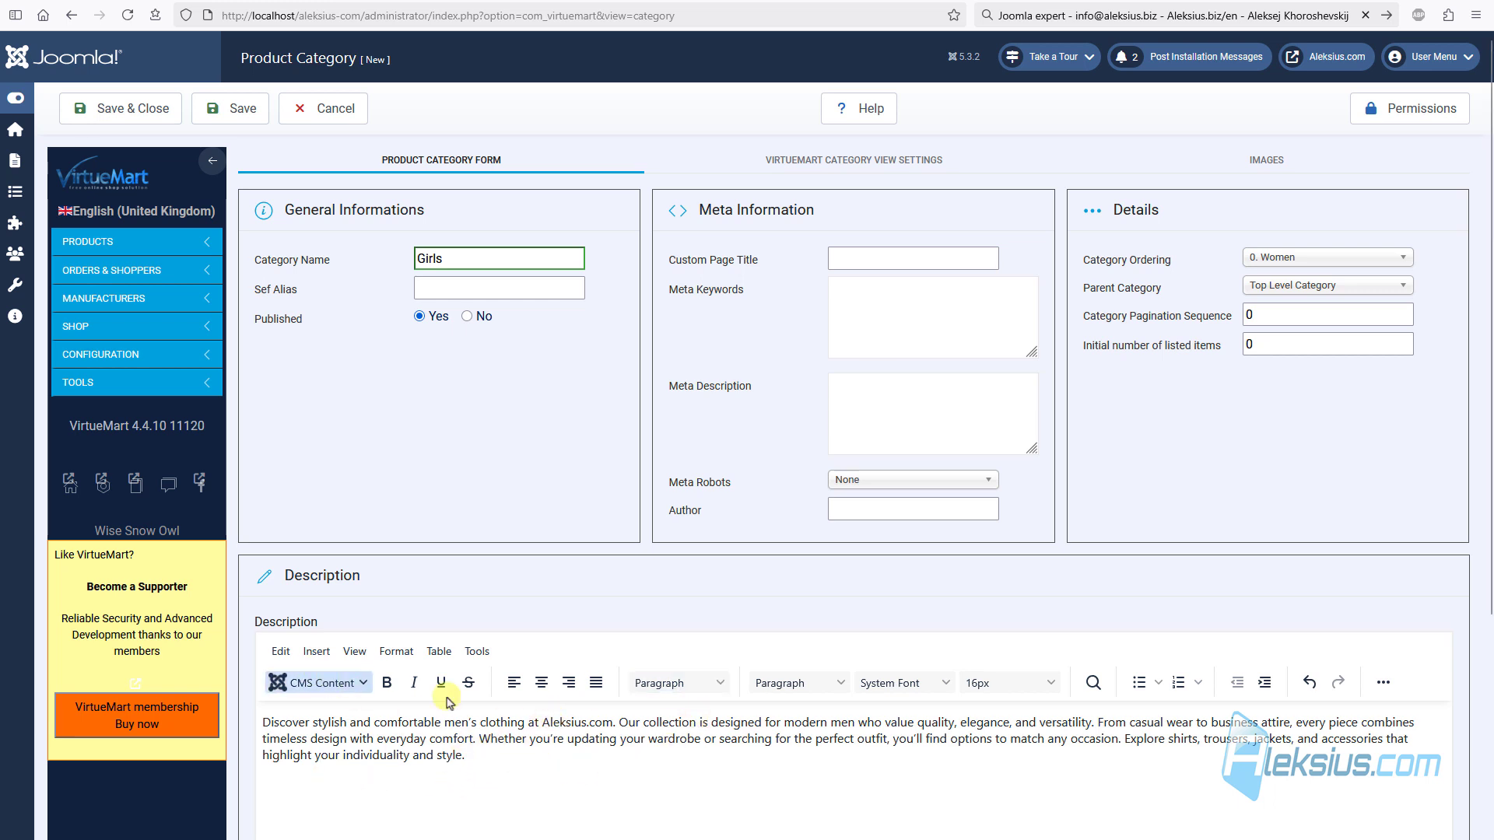
{"action": "left_click", "coordinate": [1265, 158]}
{"action": "scroll", "coordinate": [848, 451], "scroll_direction": "down", "scroll_amount": 6}
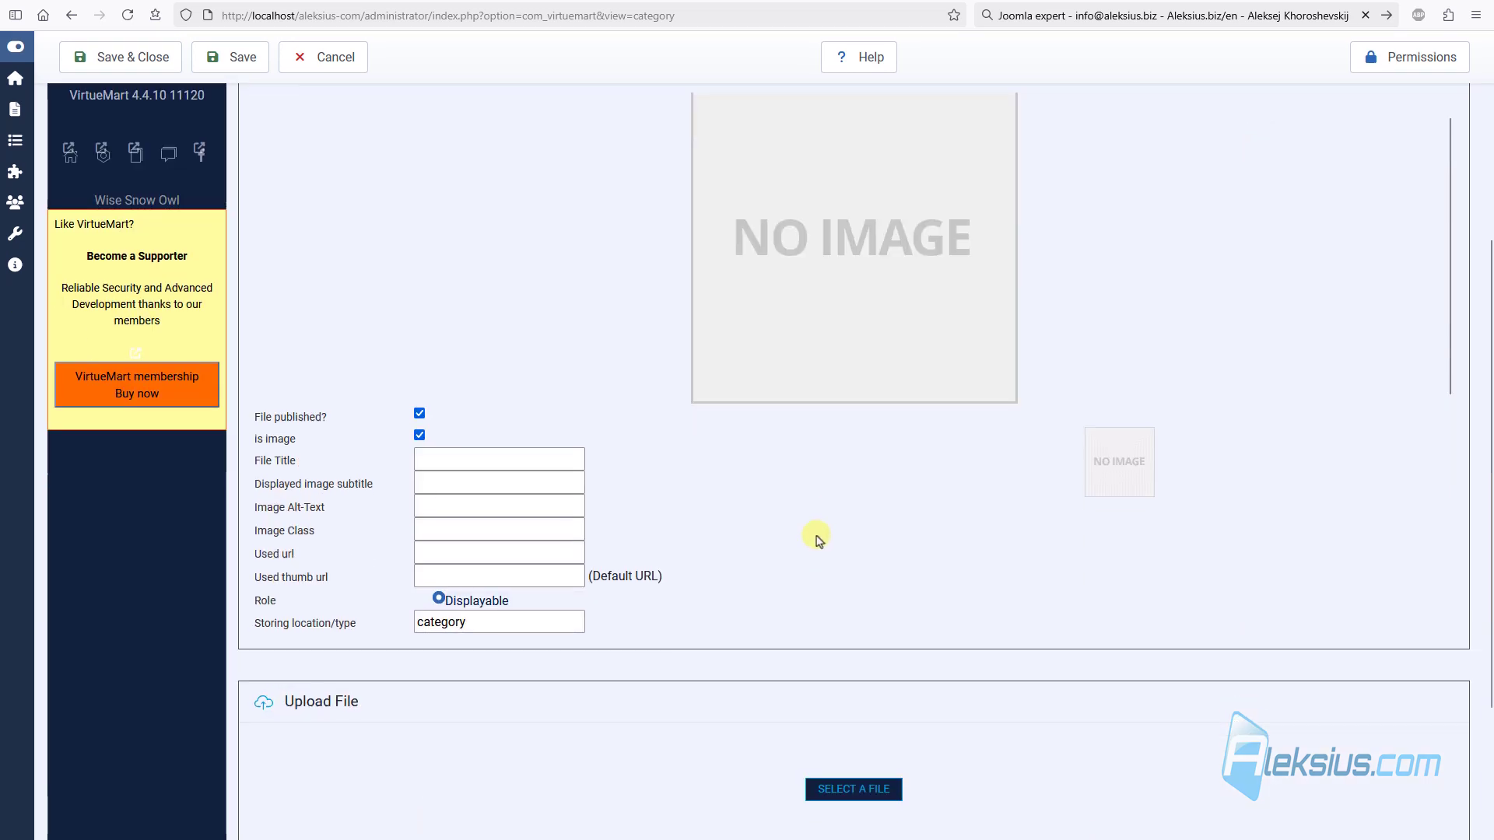
{"action": "left_click", "coordinate": [810, 643]}
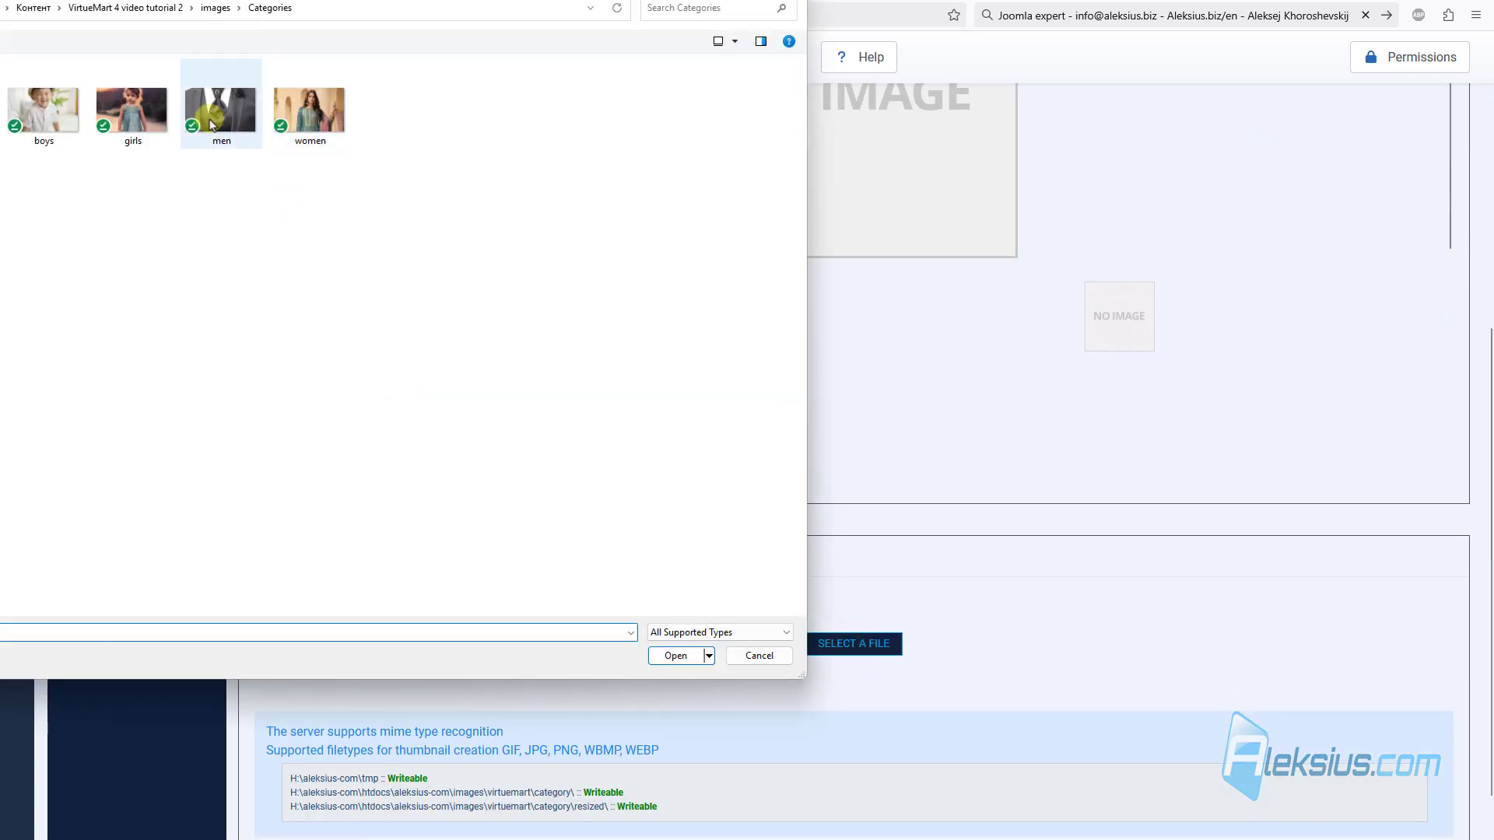
{"action": "double_click", "coordinate": [132, 110]}
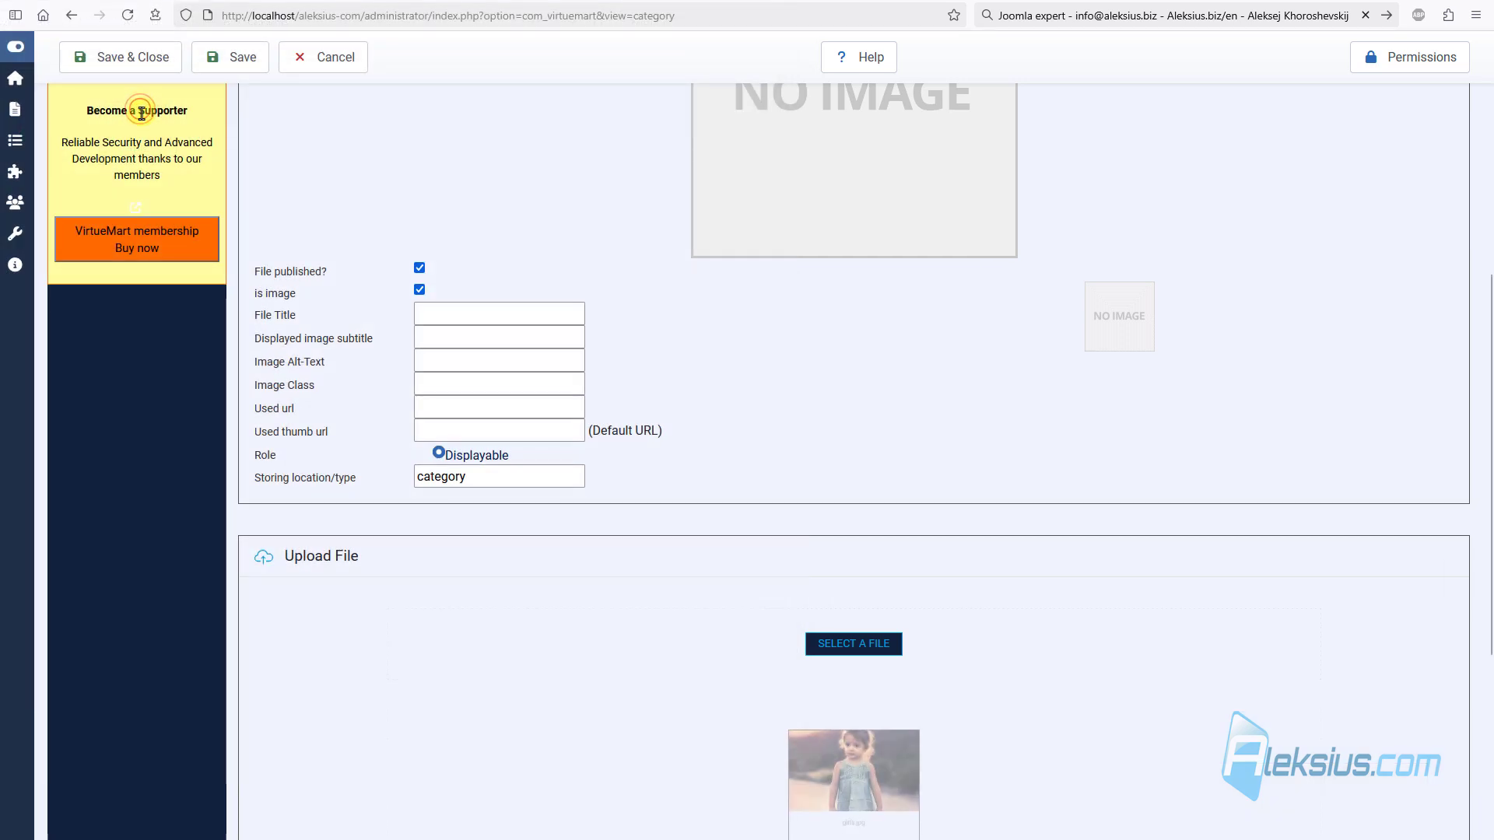
{"action": "left_click", "coordinate": [145, 62]}
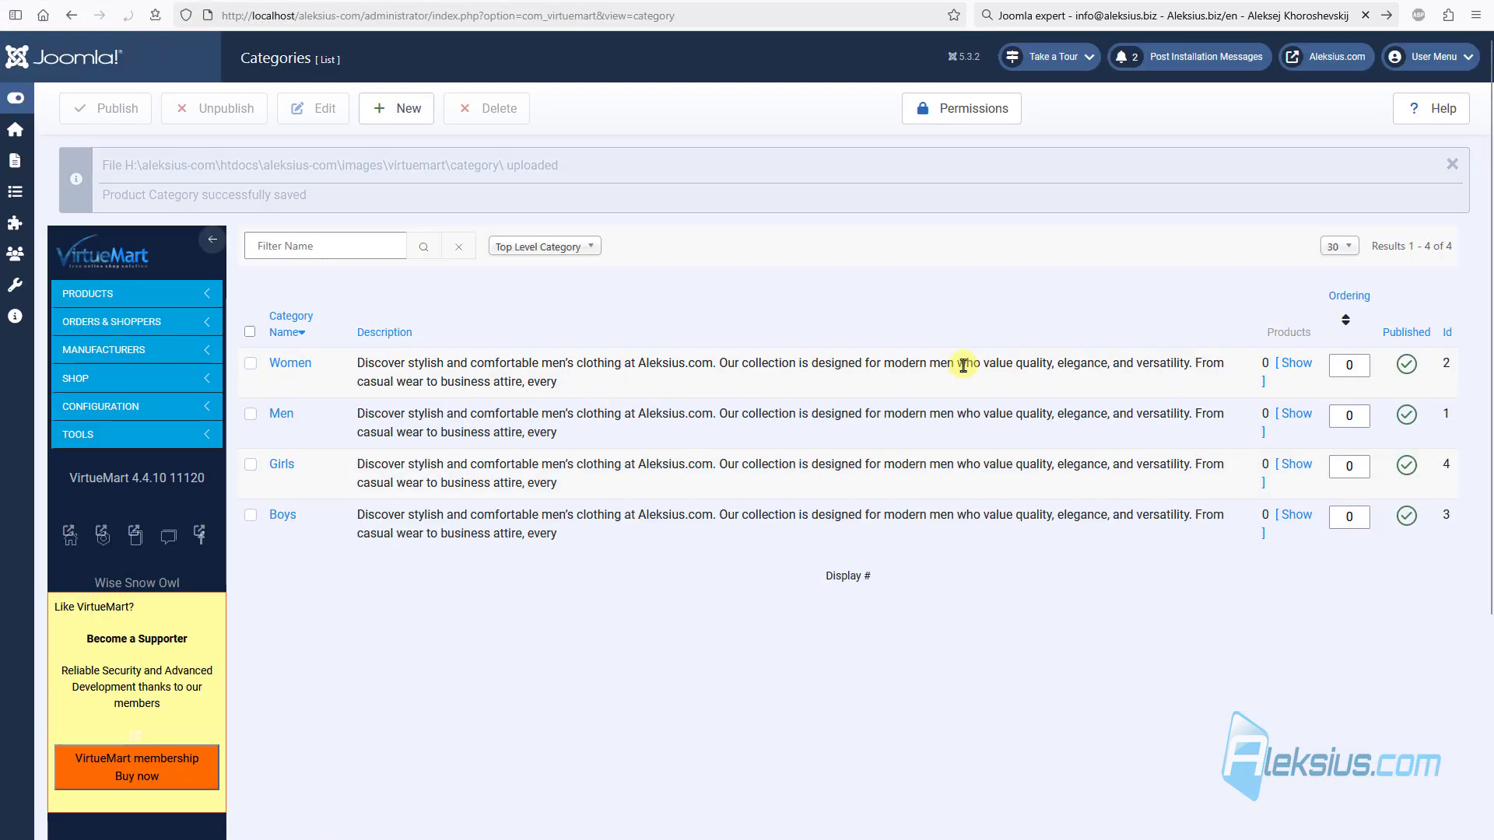
Step: Create a published top-level product category named Test, and save and close it
{"action": "left_click", "coordinate": [397, 108]}
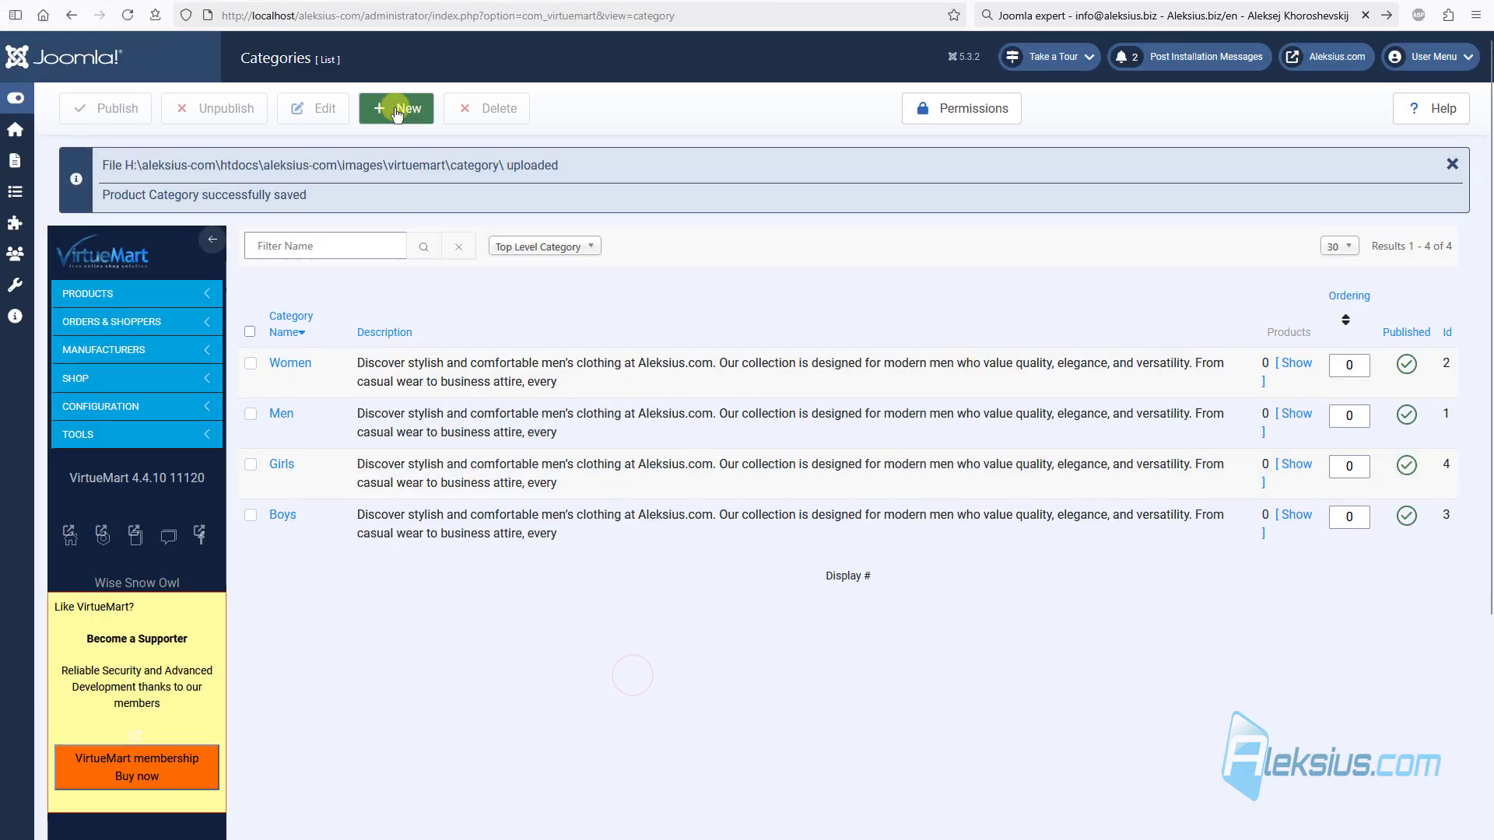
{"action": "left_click", "coordinate": [386, 161]}
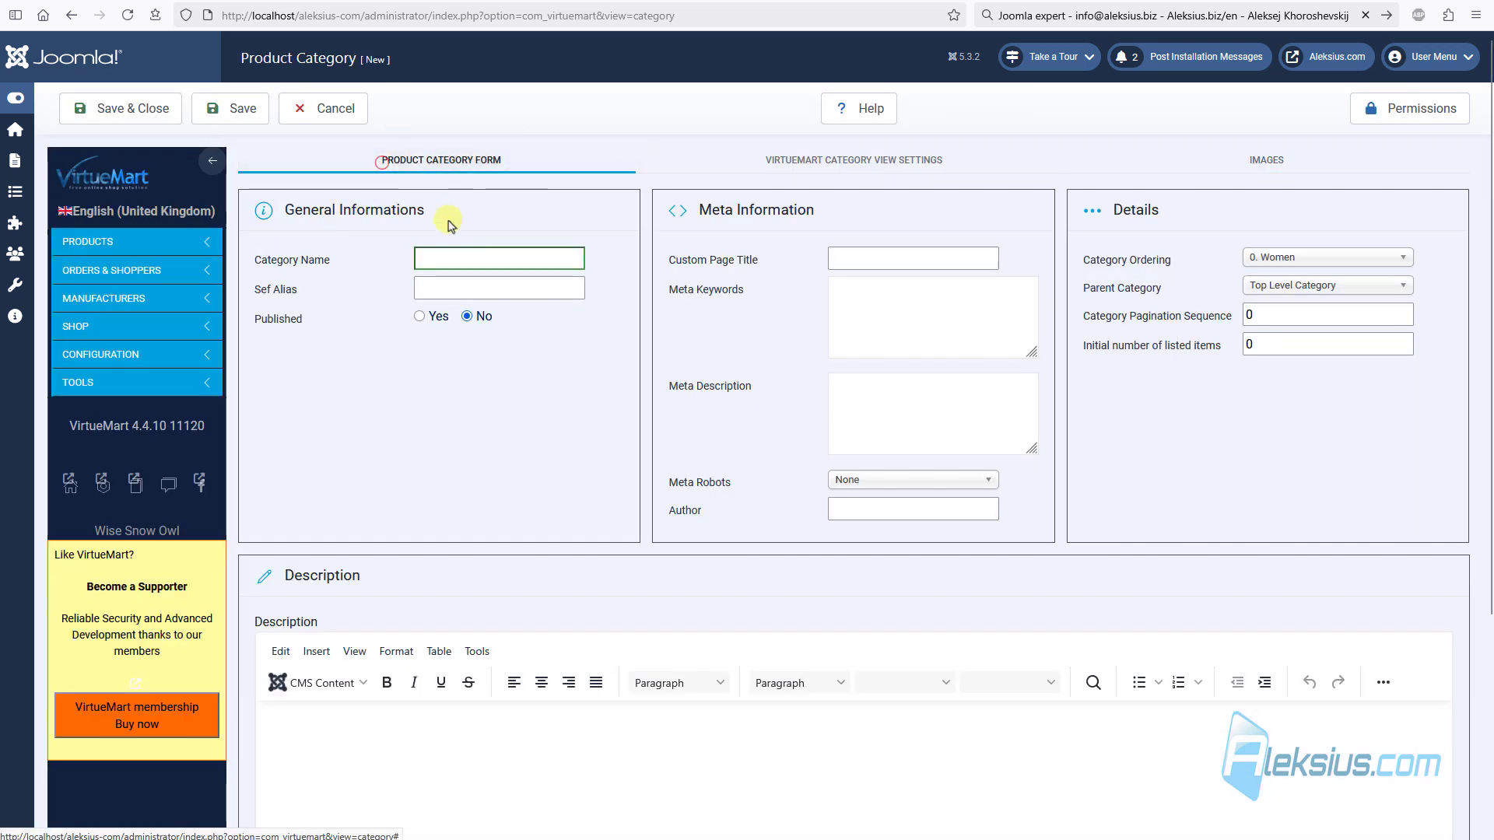
{"action": "left_click", "coordinate": [438, 255]}
{"action": "type", "text": "T"}
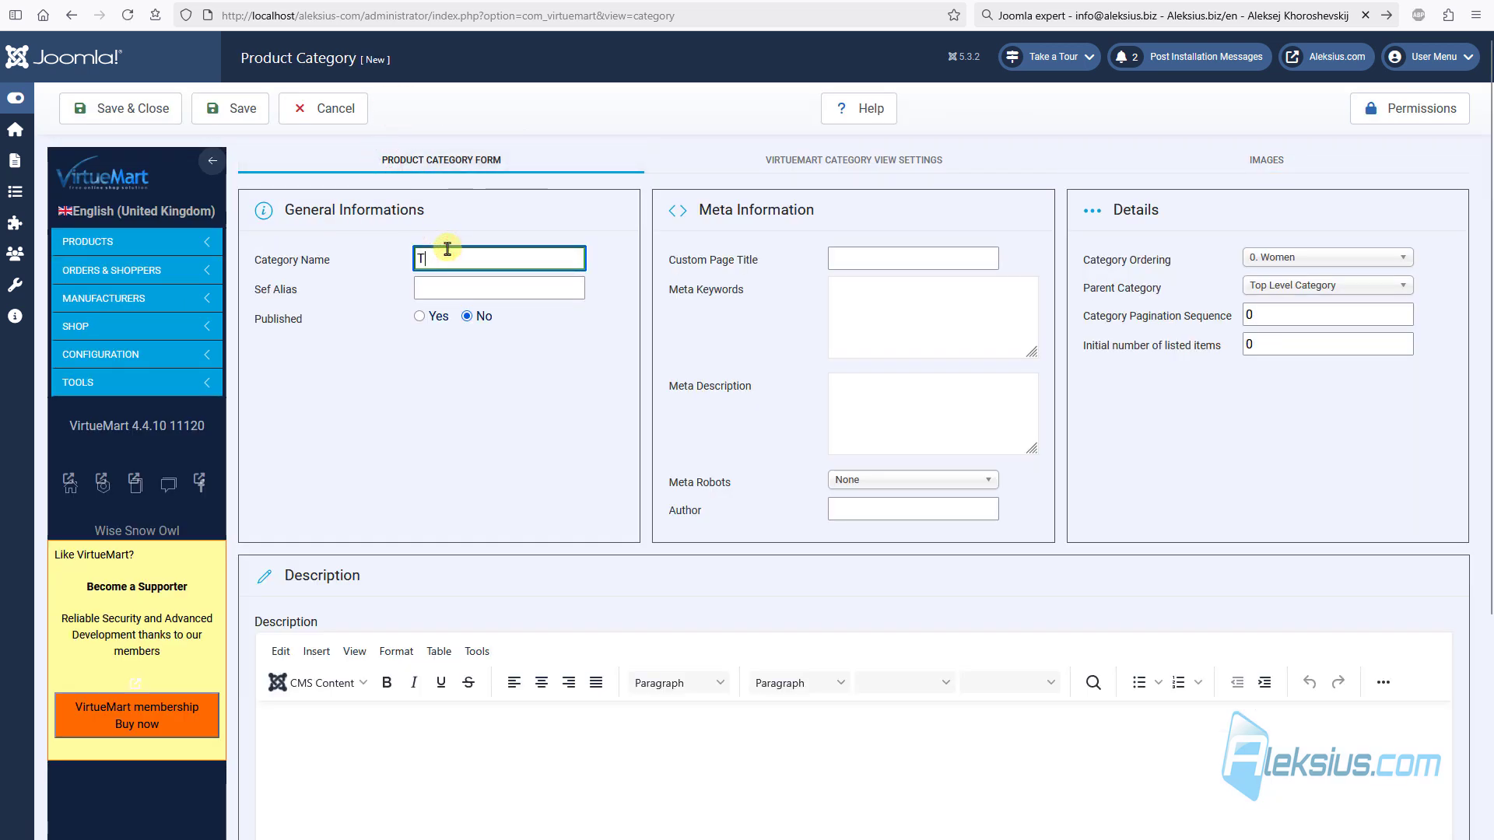
{"action": "type", "text": "est"}
{"action": "left_click", "coordinate": [424, 313]}
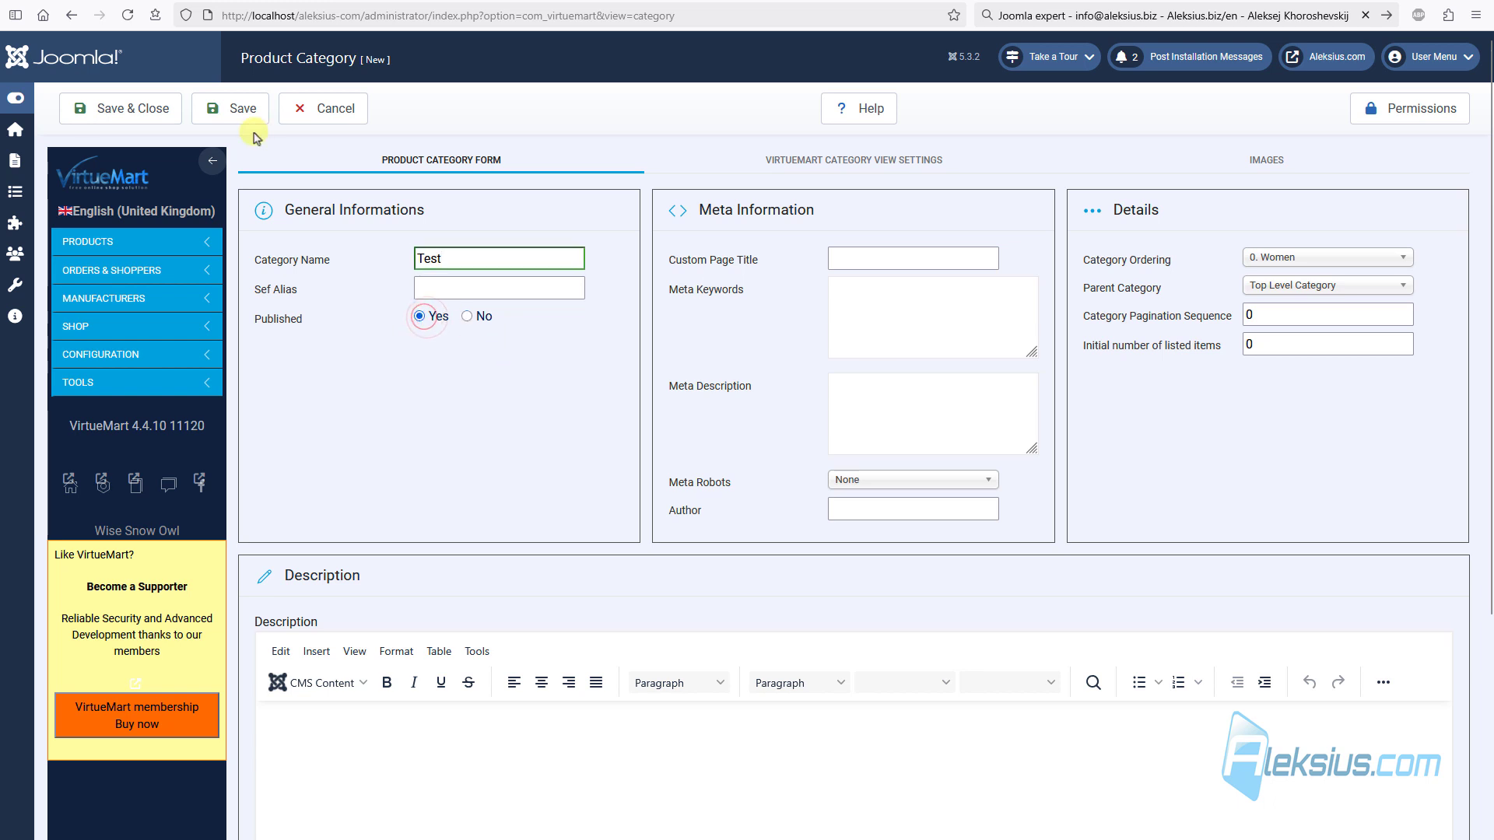
{"action": "left_click", "coordinate": [167, 109]}
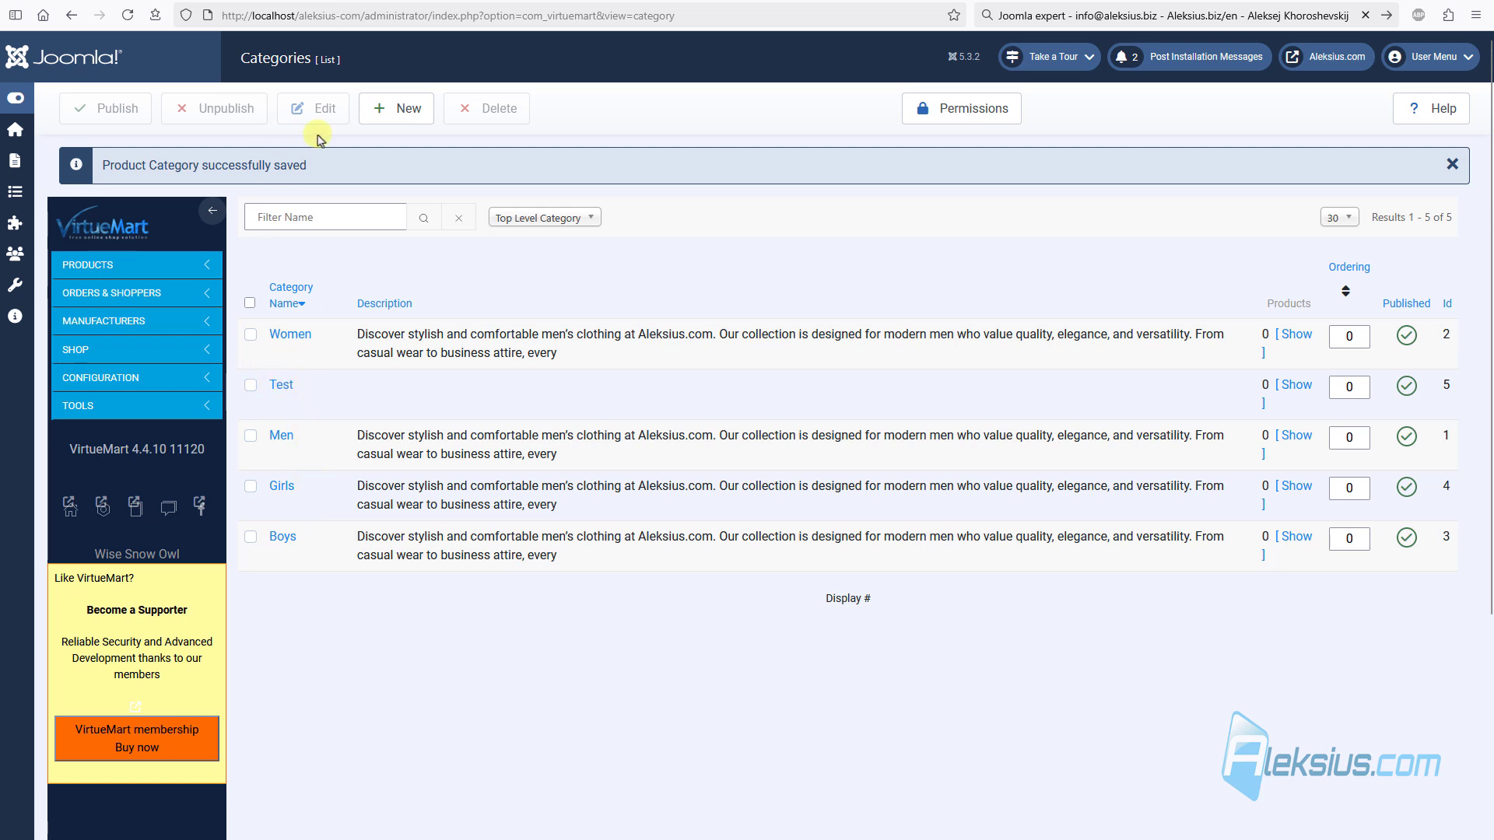
Step: Create a published product category named Tets 2 with Test as its parent category, and save and close it
{"action": "left_click", "coordinate": [400, 108]}
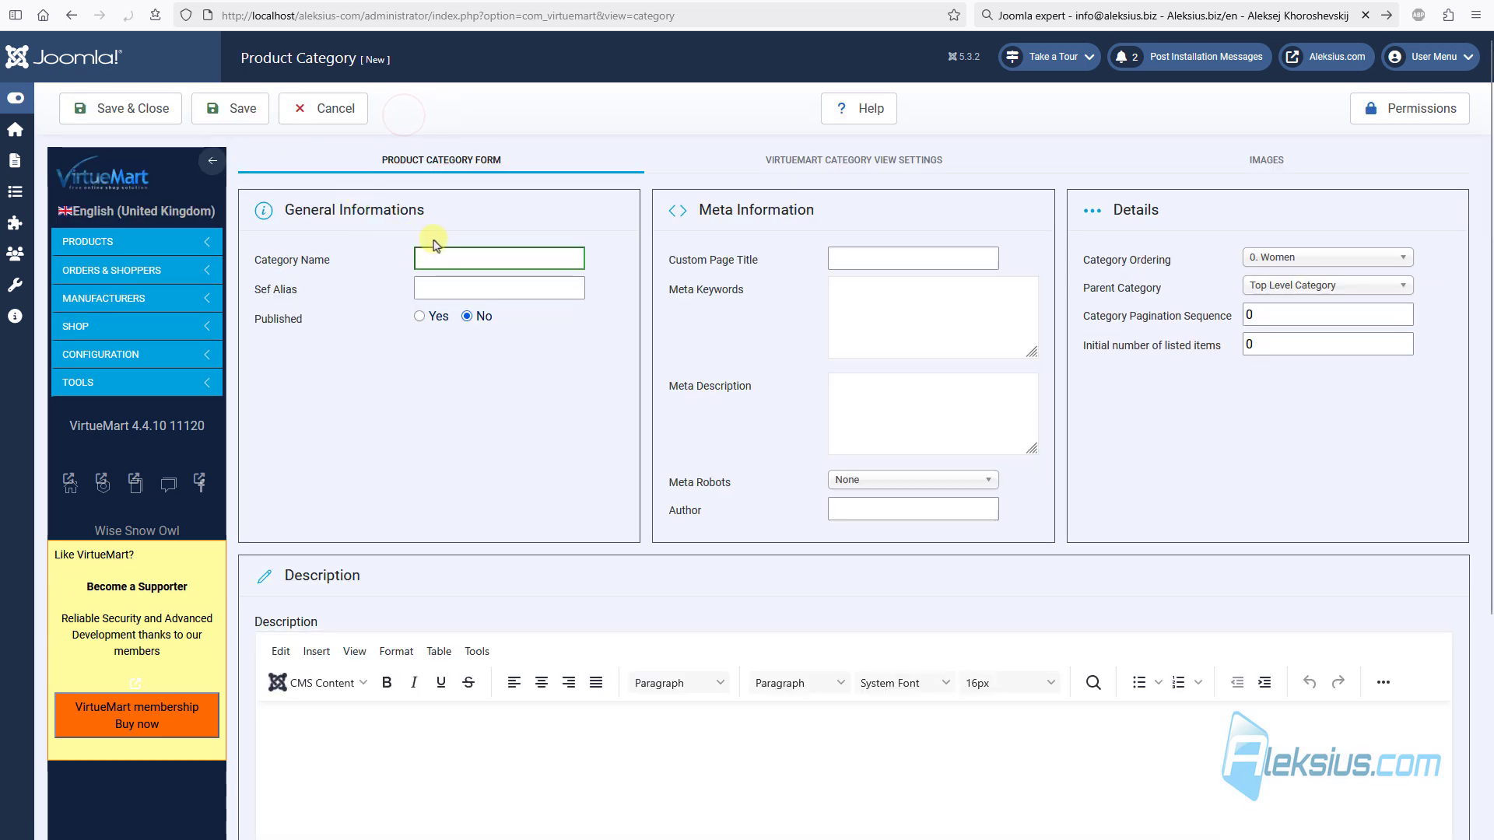
{"action": "left_click", "coordinate": [461, 255]}
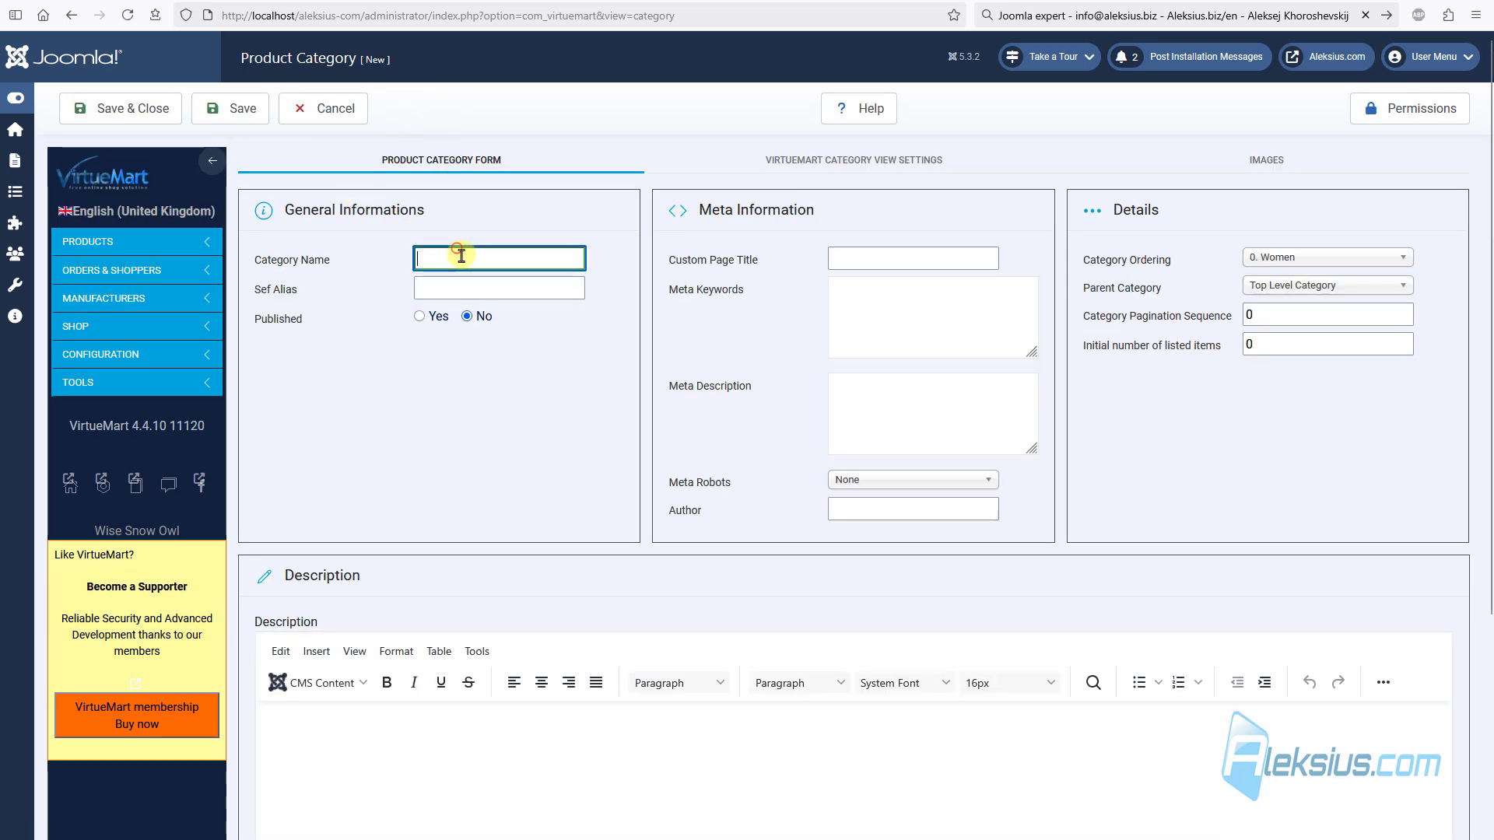
{"action": "type", "text": "Tets 2"}
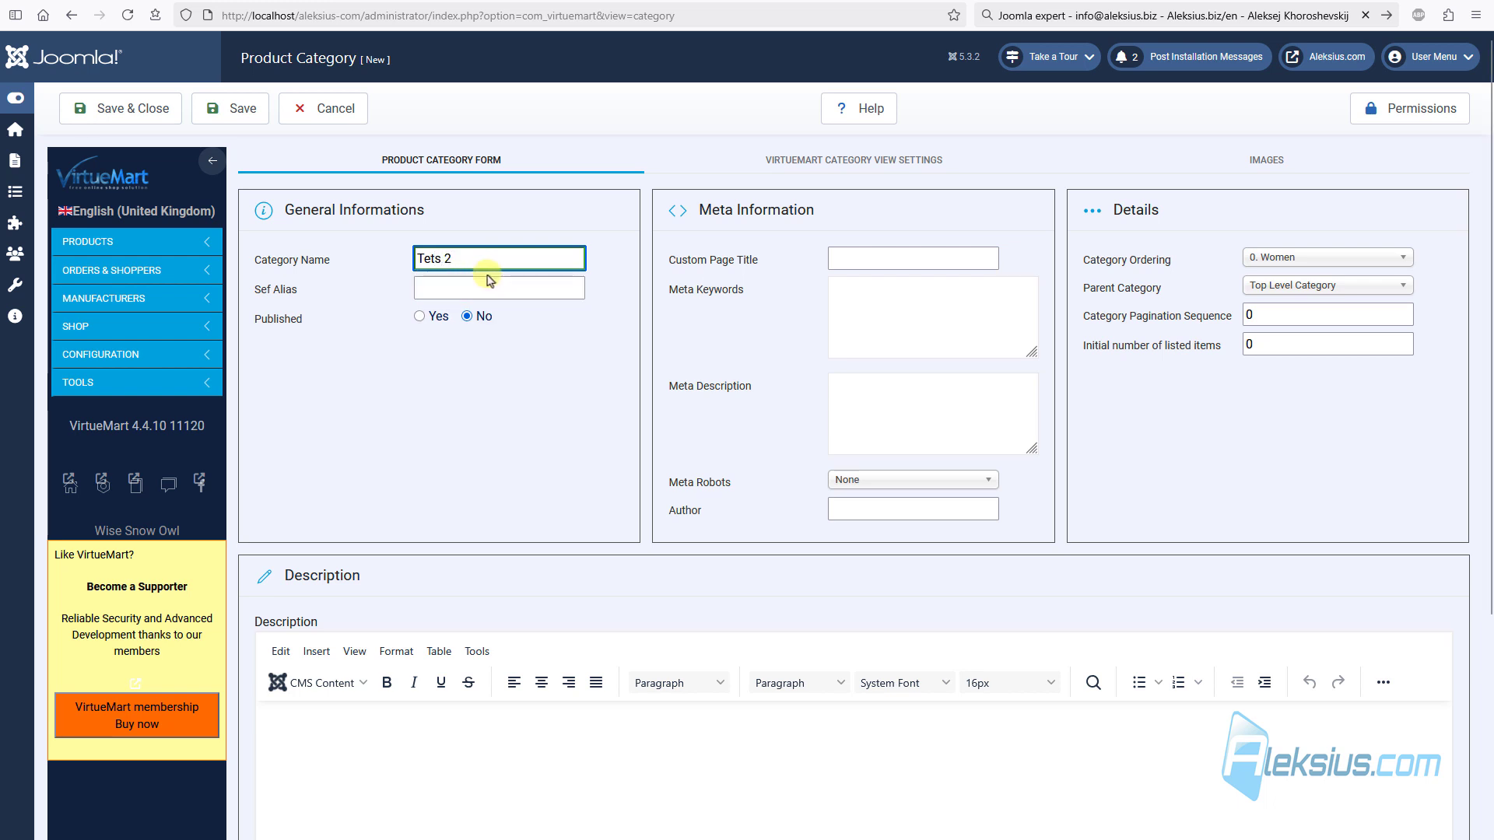
{"action": "left_click", "coordinate": [1305, 292]}
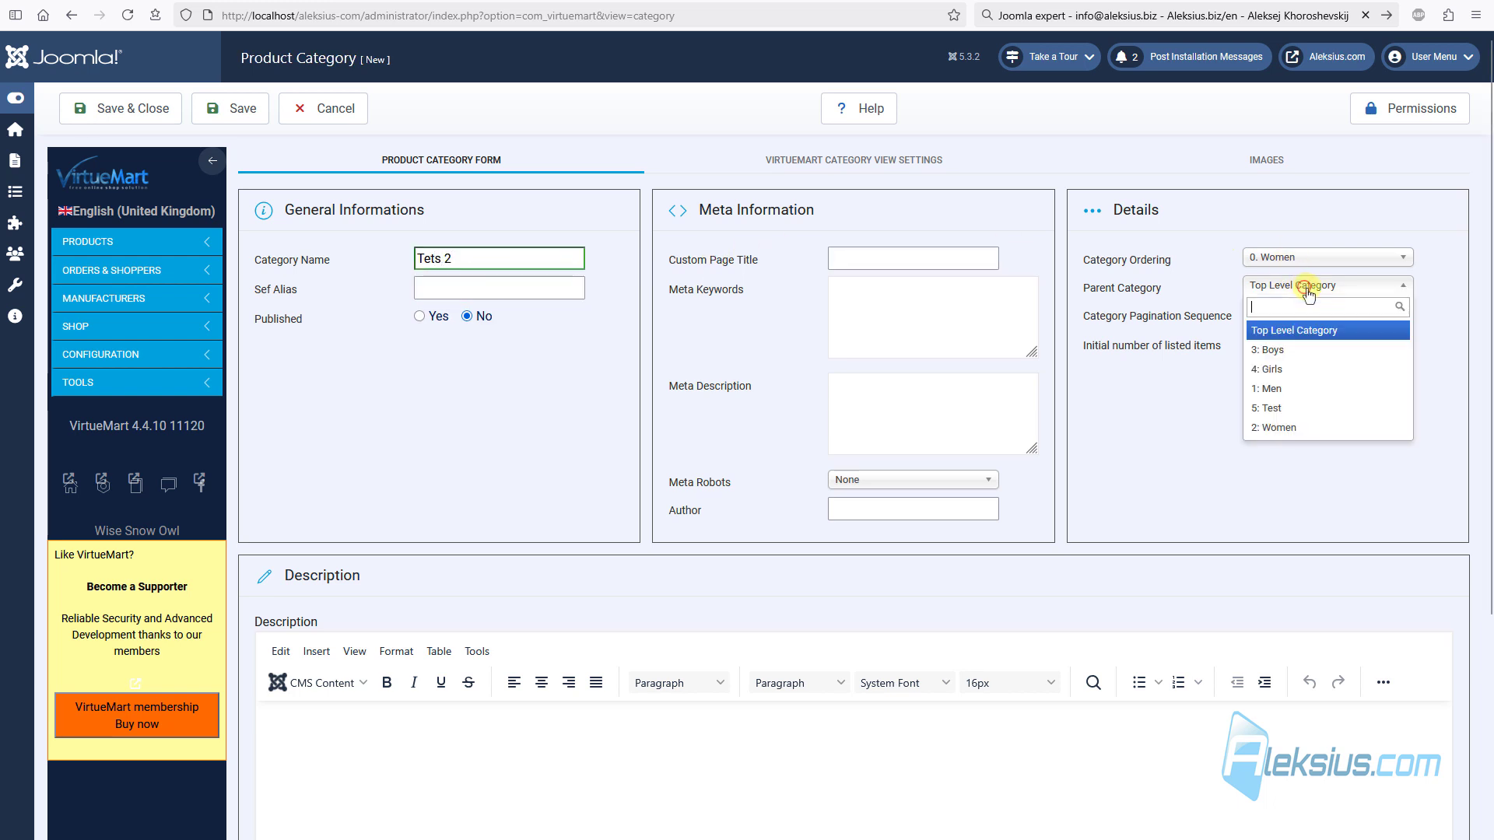
{"action": "left_click", "coordinate": [1313, 410]}
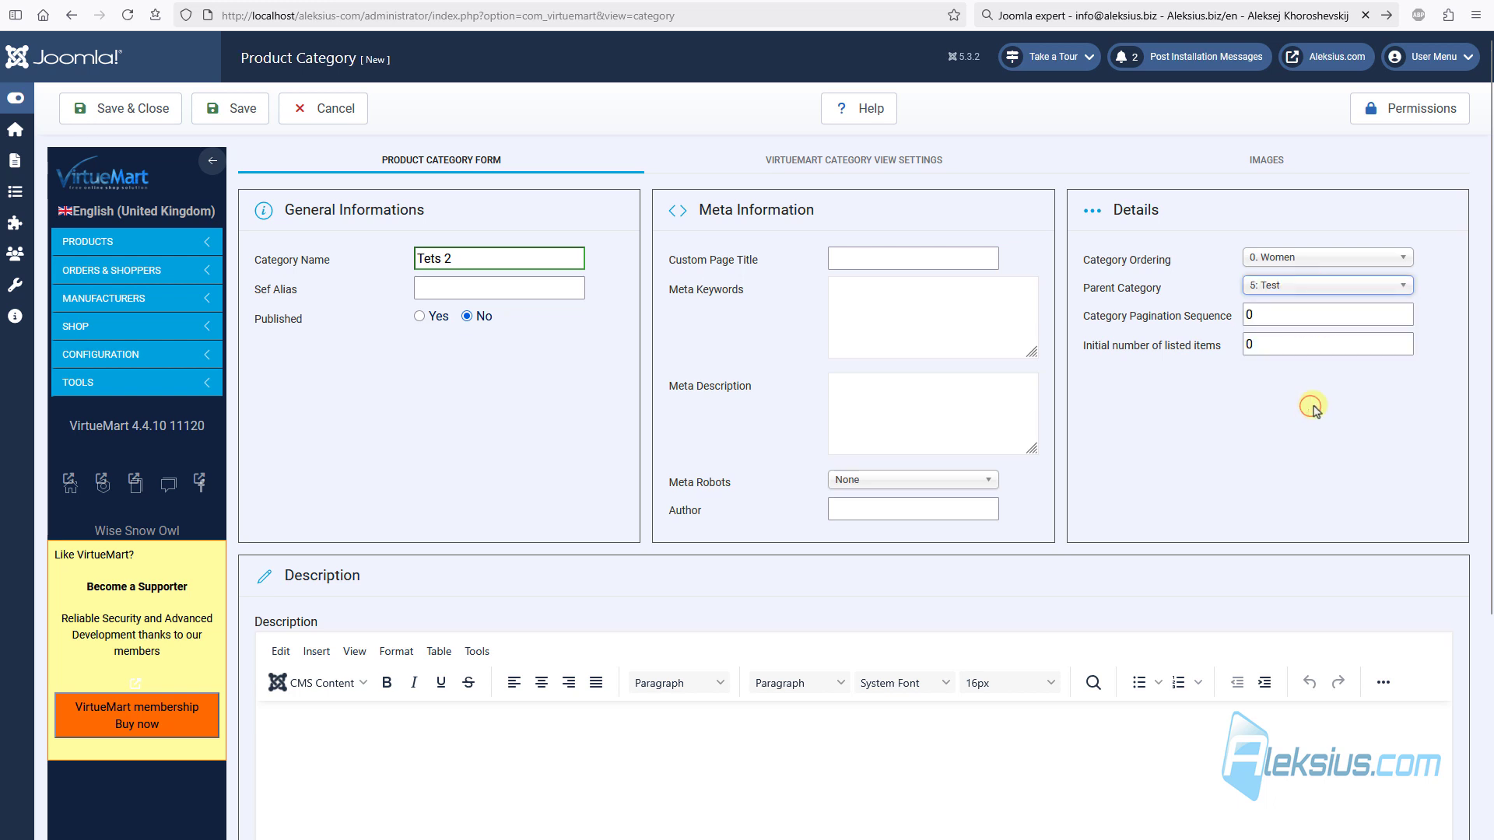
{"action": "left_click", "coordinate": [433, 319]}
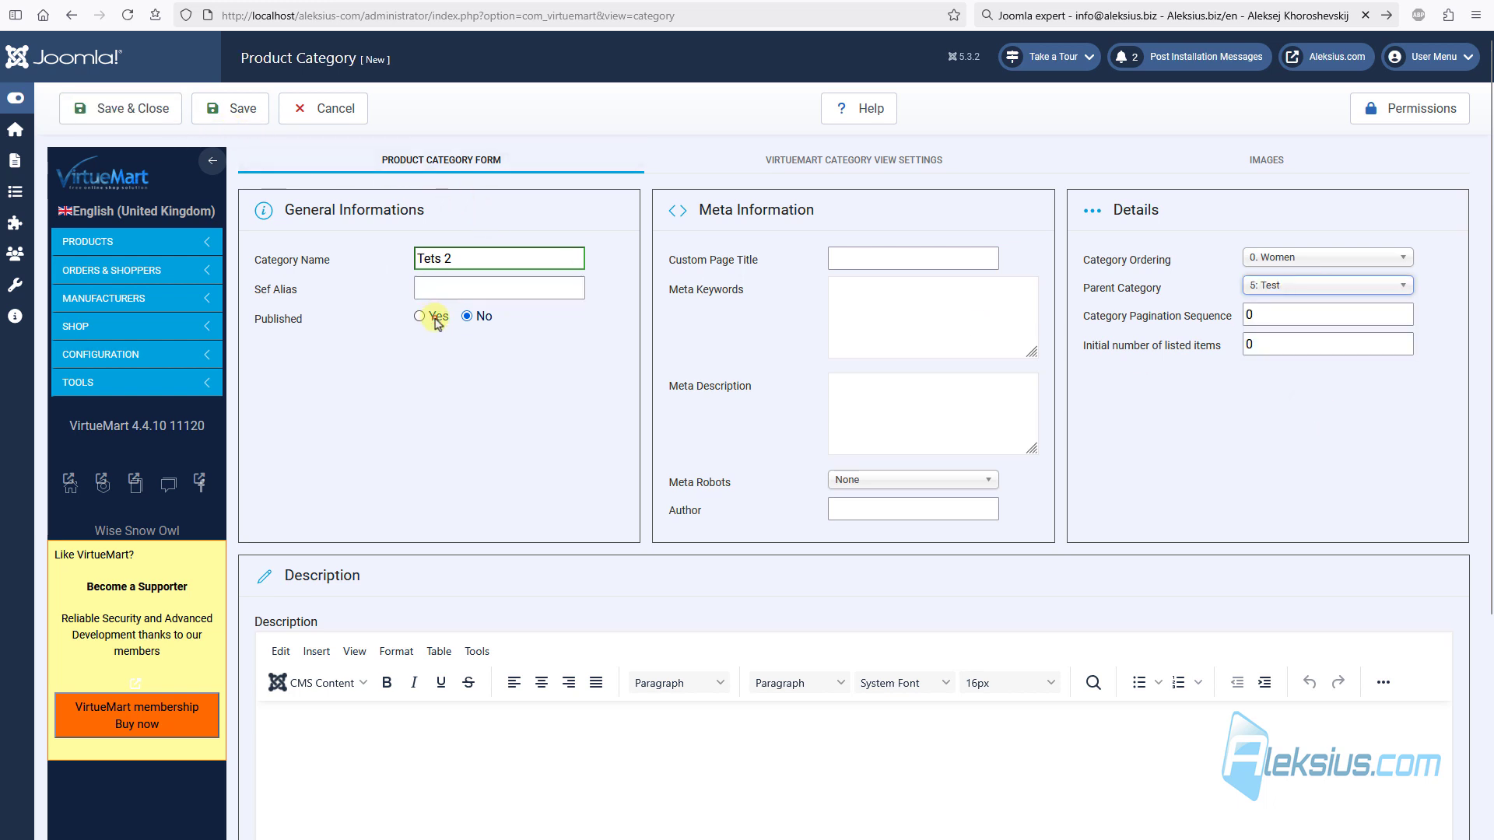
{"action": "left_click", "coordinate": [140, 109]}
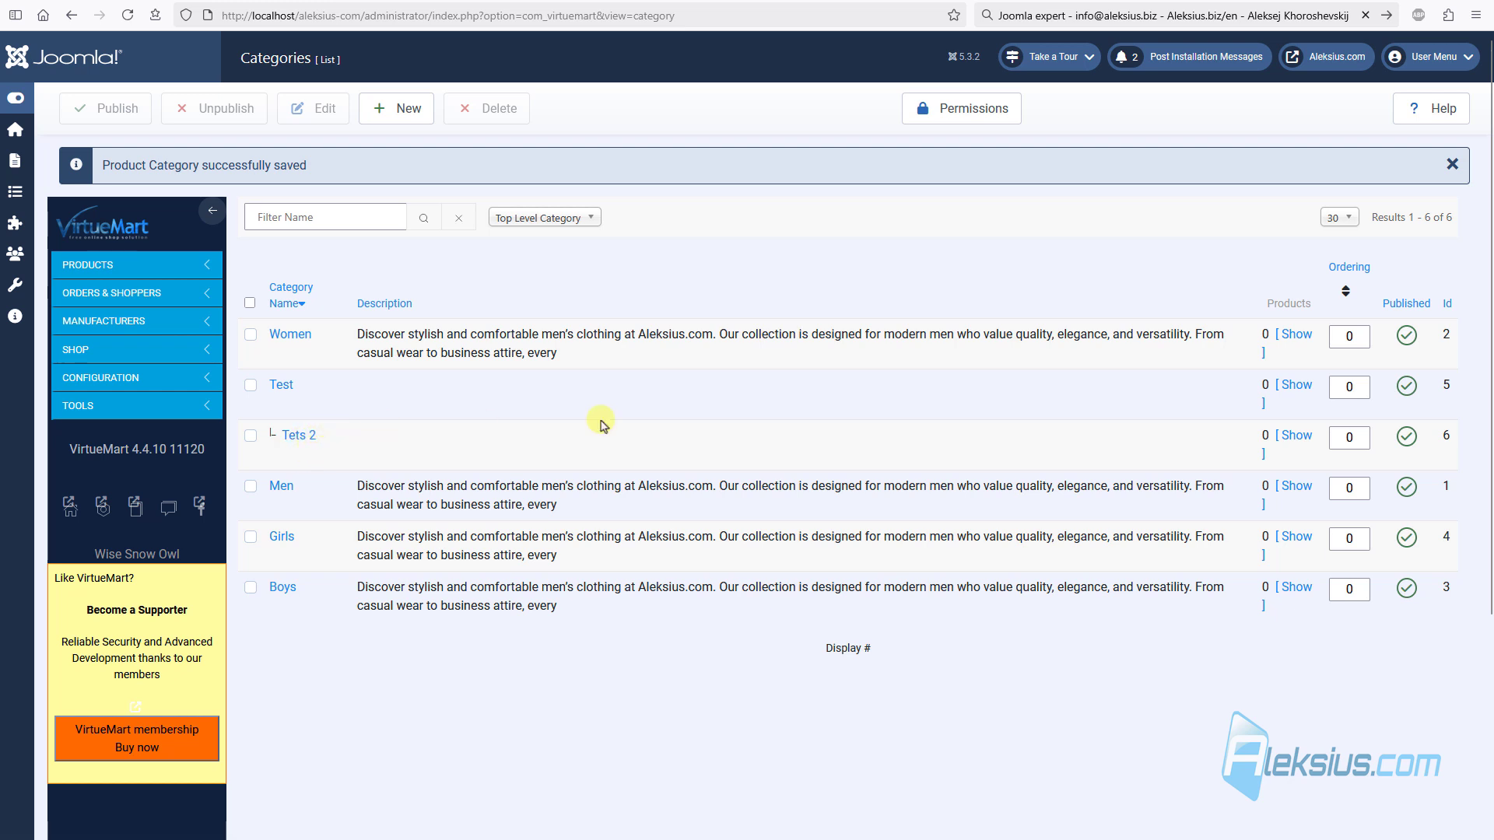
Step: Unpublish the Tets 2 subcategory from the category list and check the site's front page
{"action": "left_click", "coordinate": [1408, 437]}
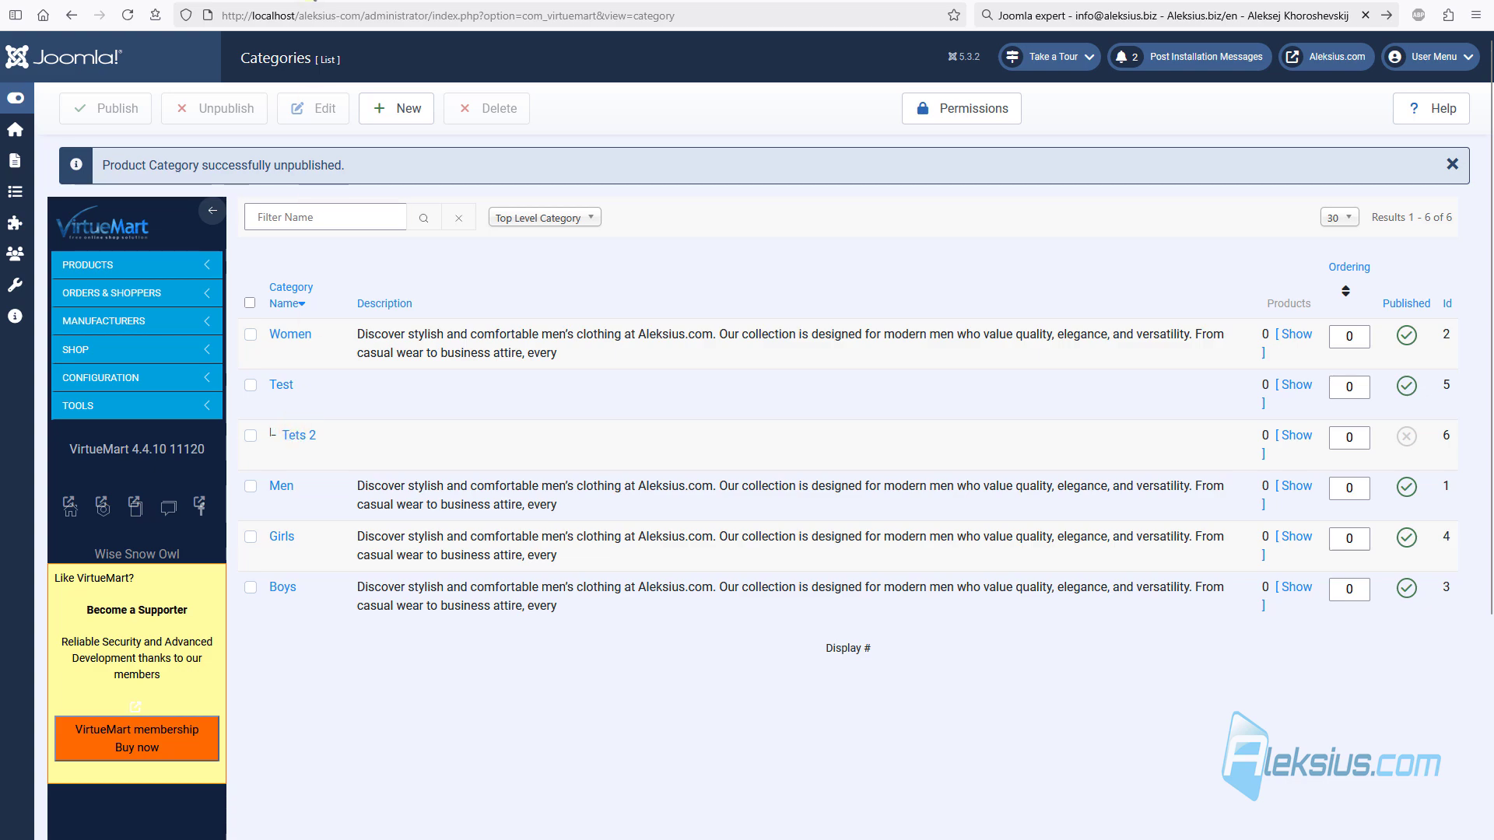
{"action": "left_click", "coordinate": [311, 0]}
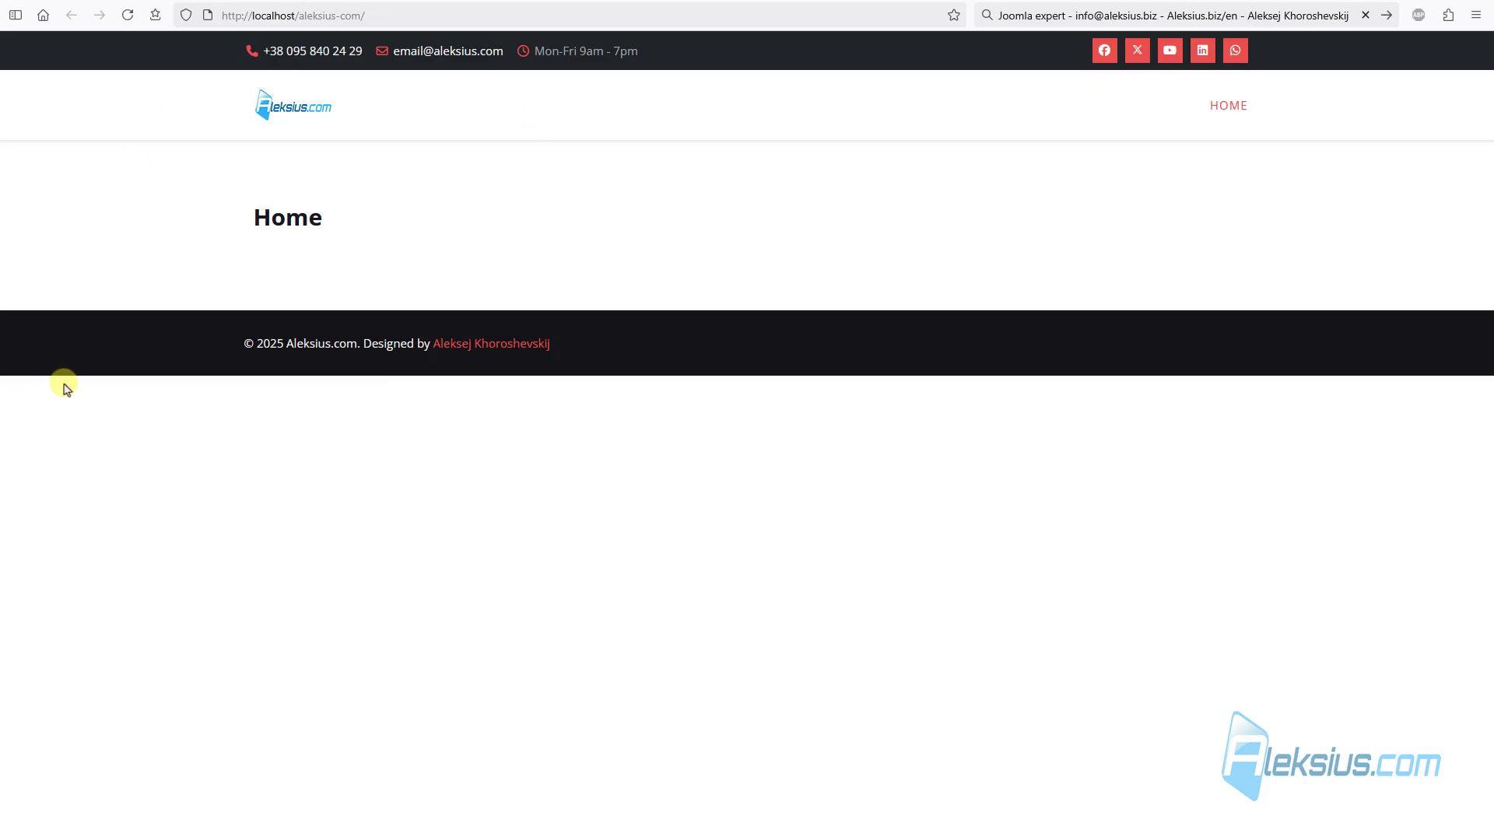
{"action": "left_click", "coordinate": [165, 0]}
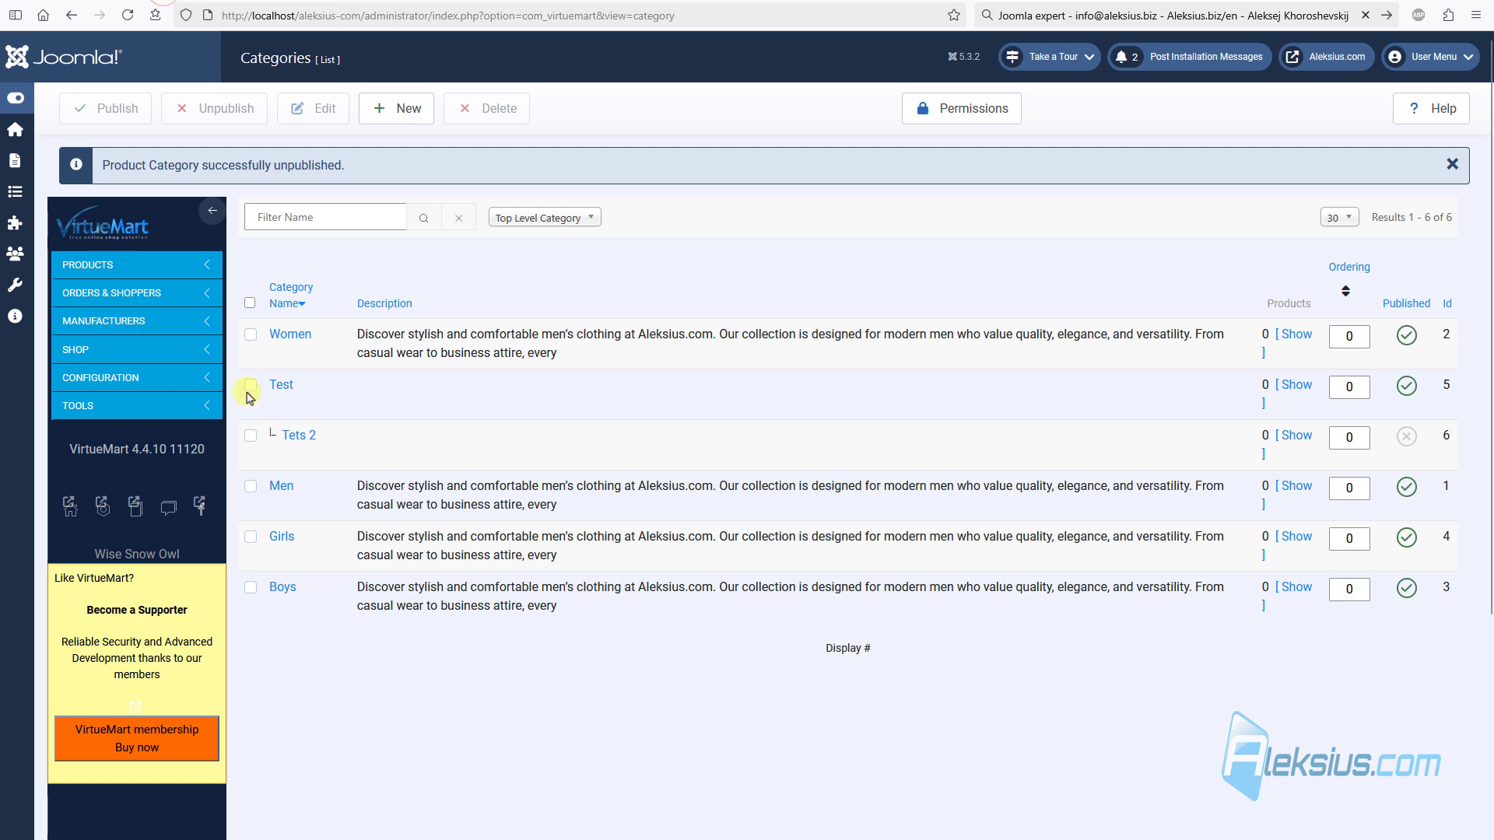
Step: Delete the Test category together with its Tets 2 subcategory
{"action": "left_click", "coordinate": [251, 385]}
{"action": "left_click", "coordinate": [250, 436]}
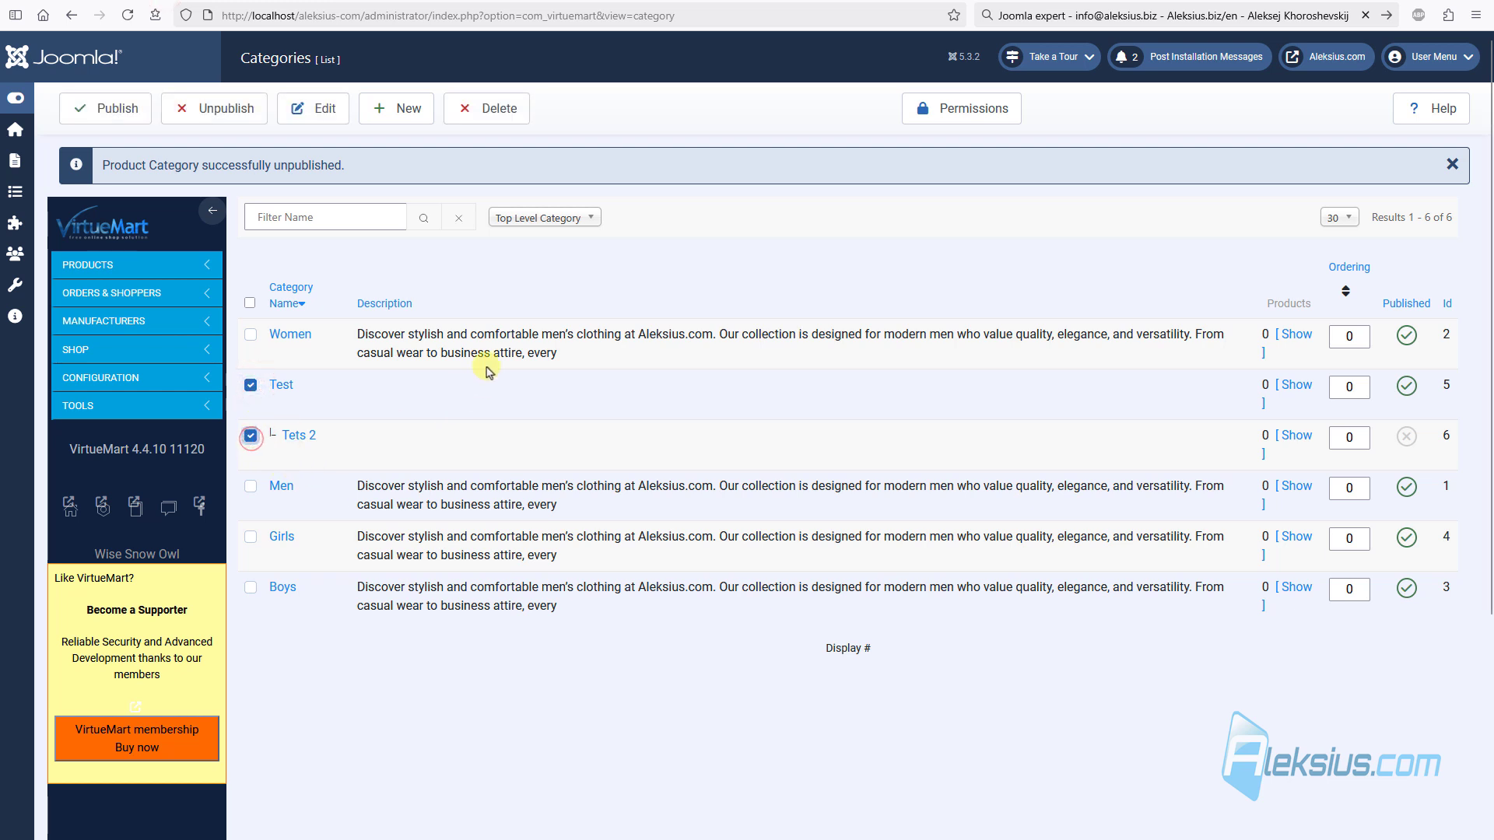
{"action": "left_click", "coordinate": [518, 123]}
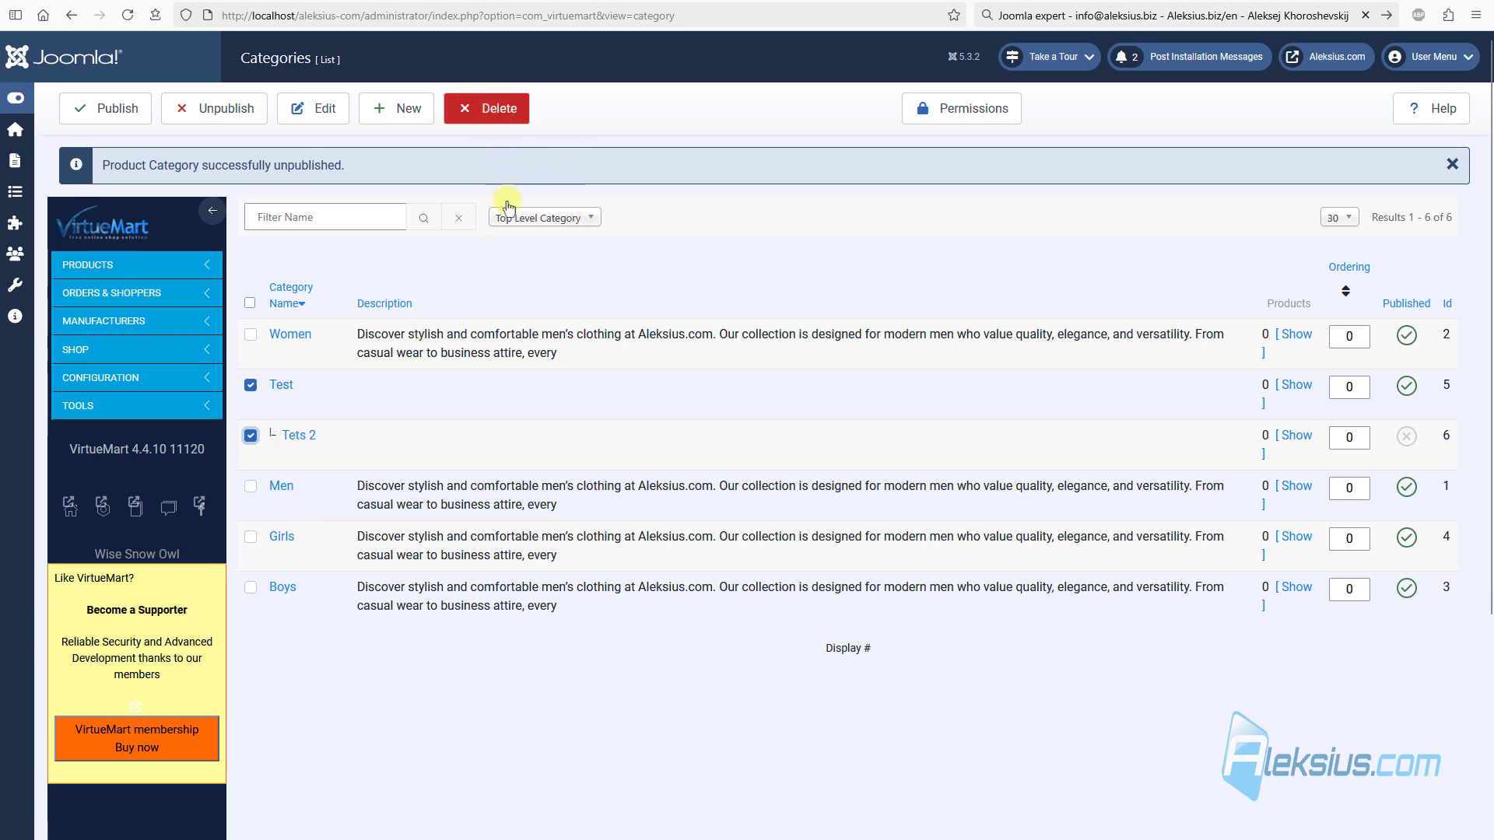
{"action": "left_click", "coordinate": [510, 123]}
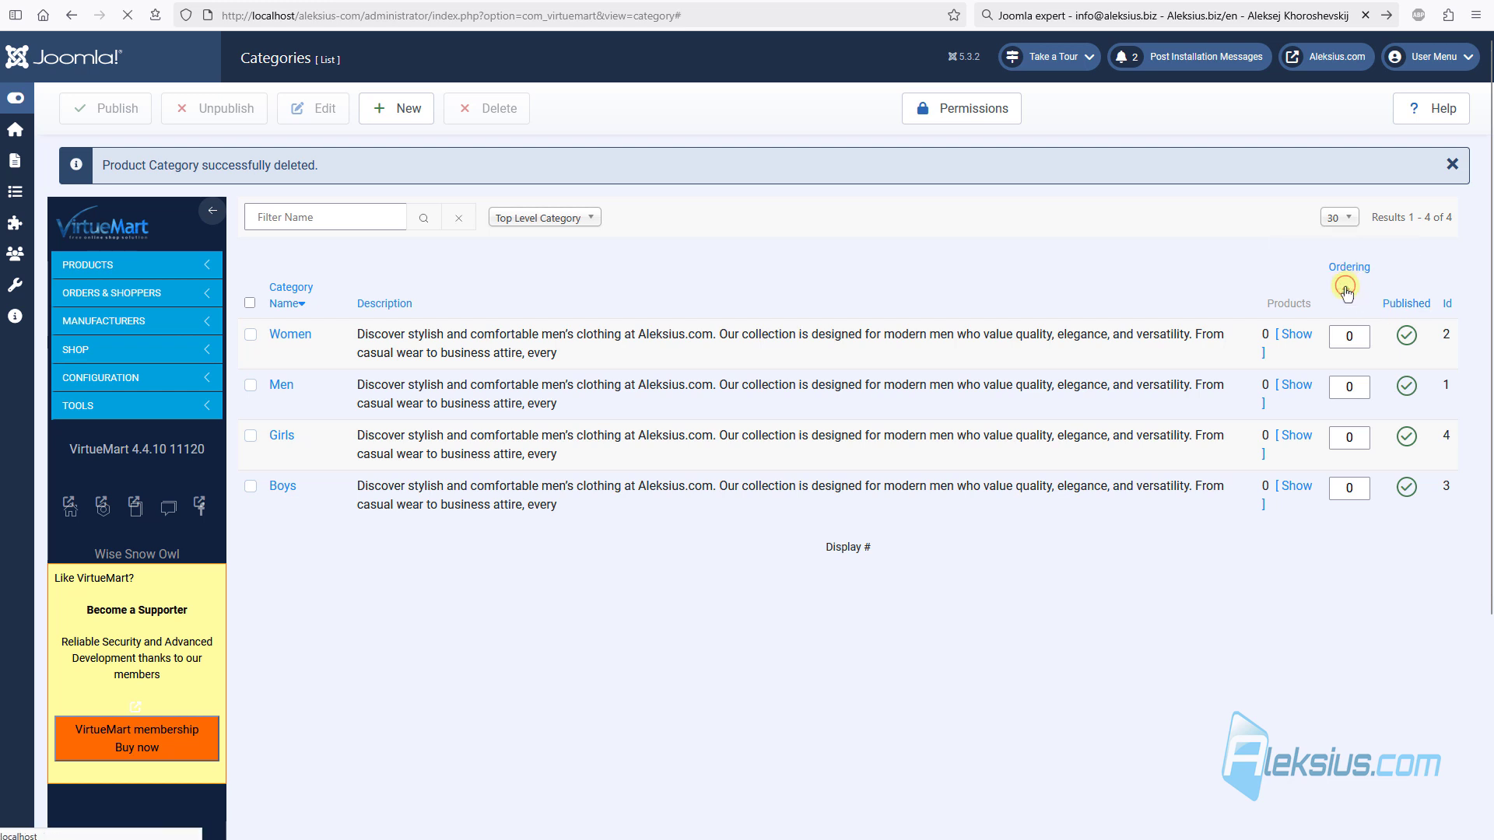
Step: Save the category ordering as Women 5, Girls 10, Men 15 and Boys 20, and sort the list by ordering
{"action": "left_click", "coordinate": [1346, 292]}
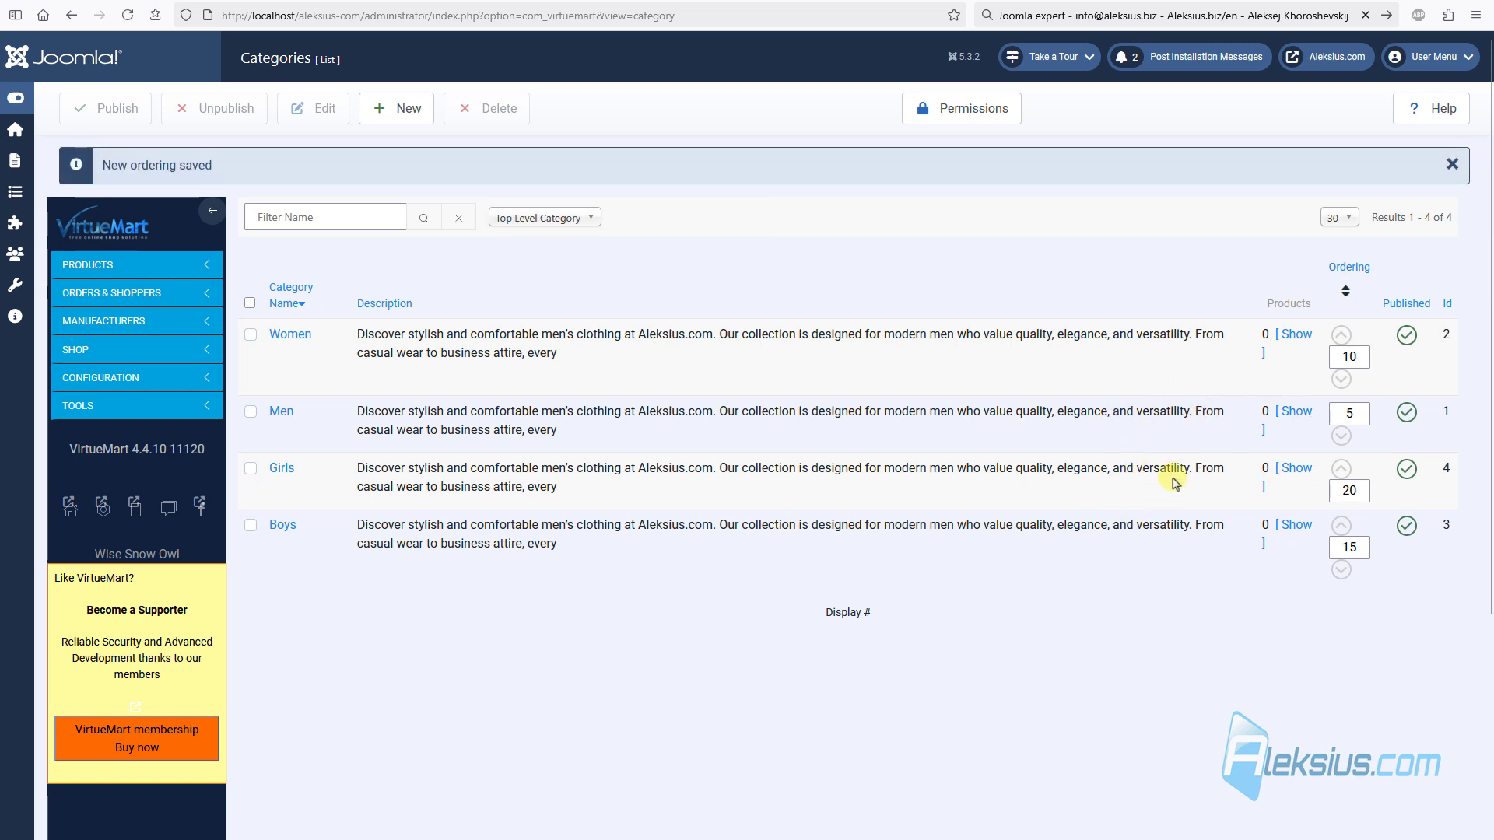
{"action": "double_click", "coordinate": [1358, 356]}
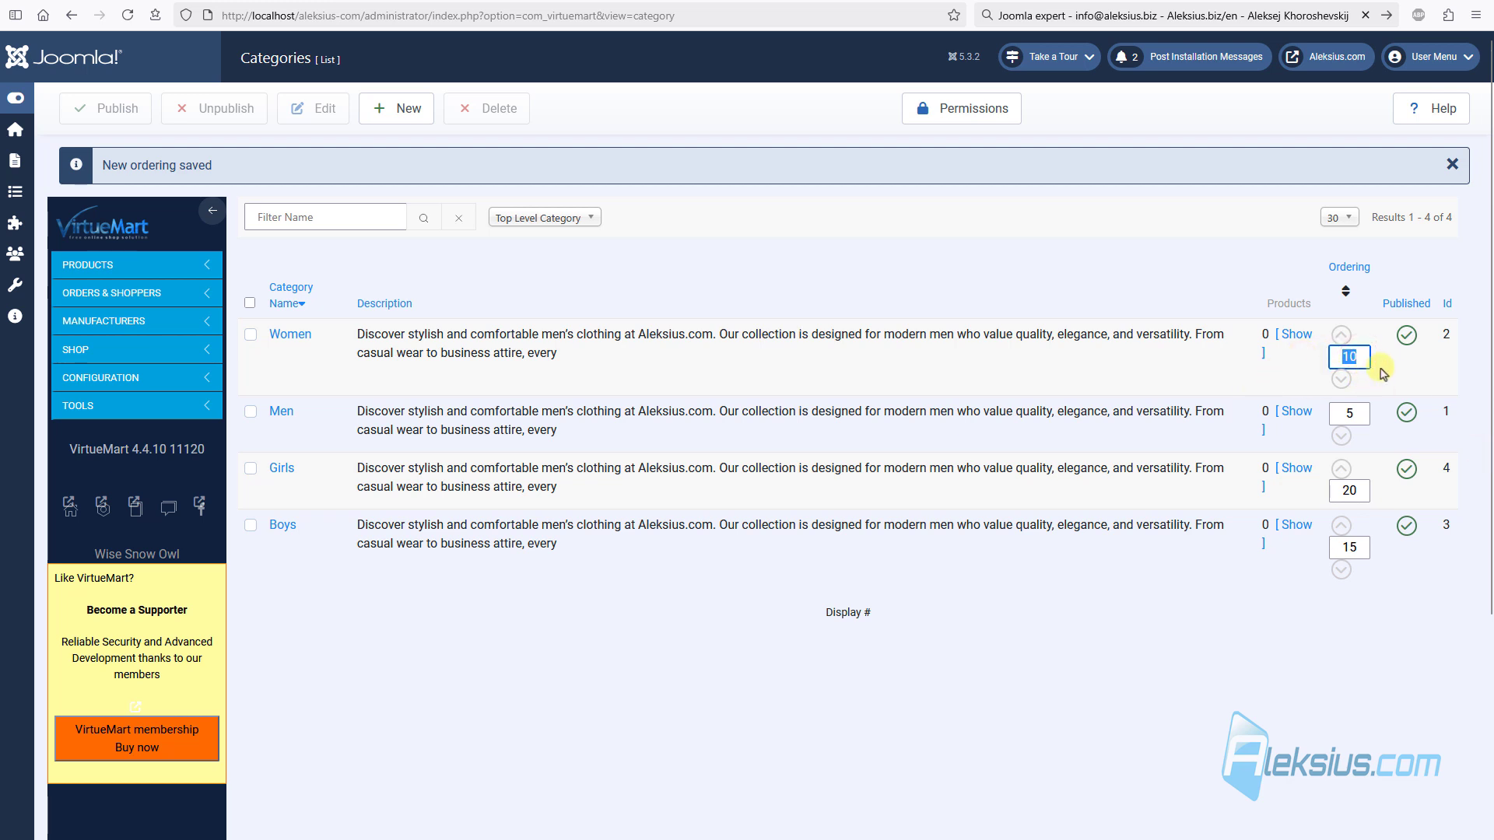
{"action": "type", "text": "5"}
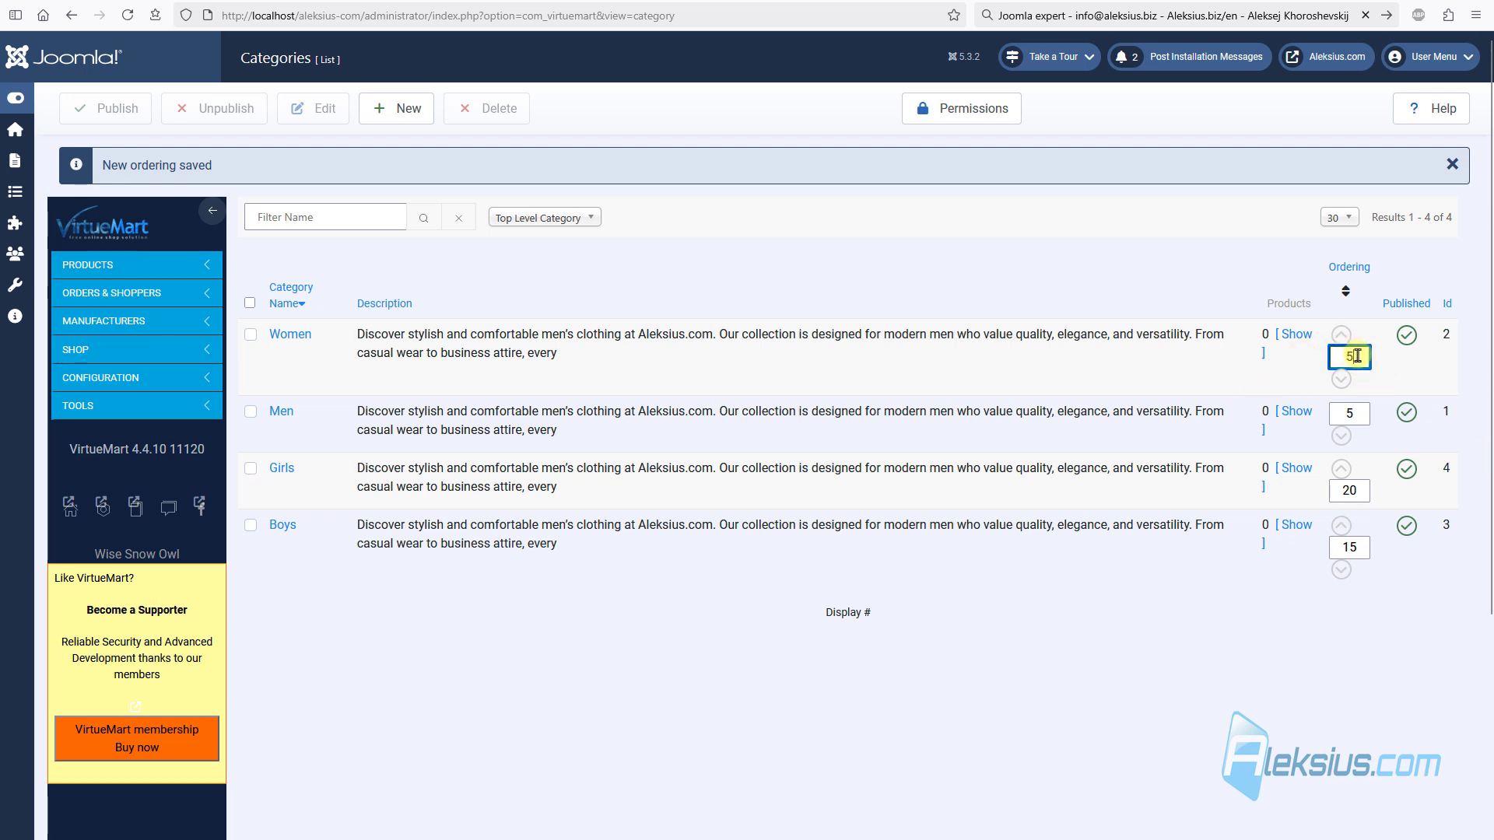
{"action": "double_click", "coordinate": [1353, 494]}
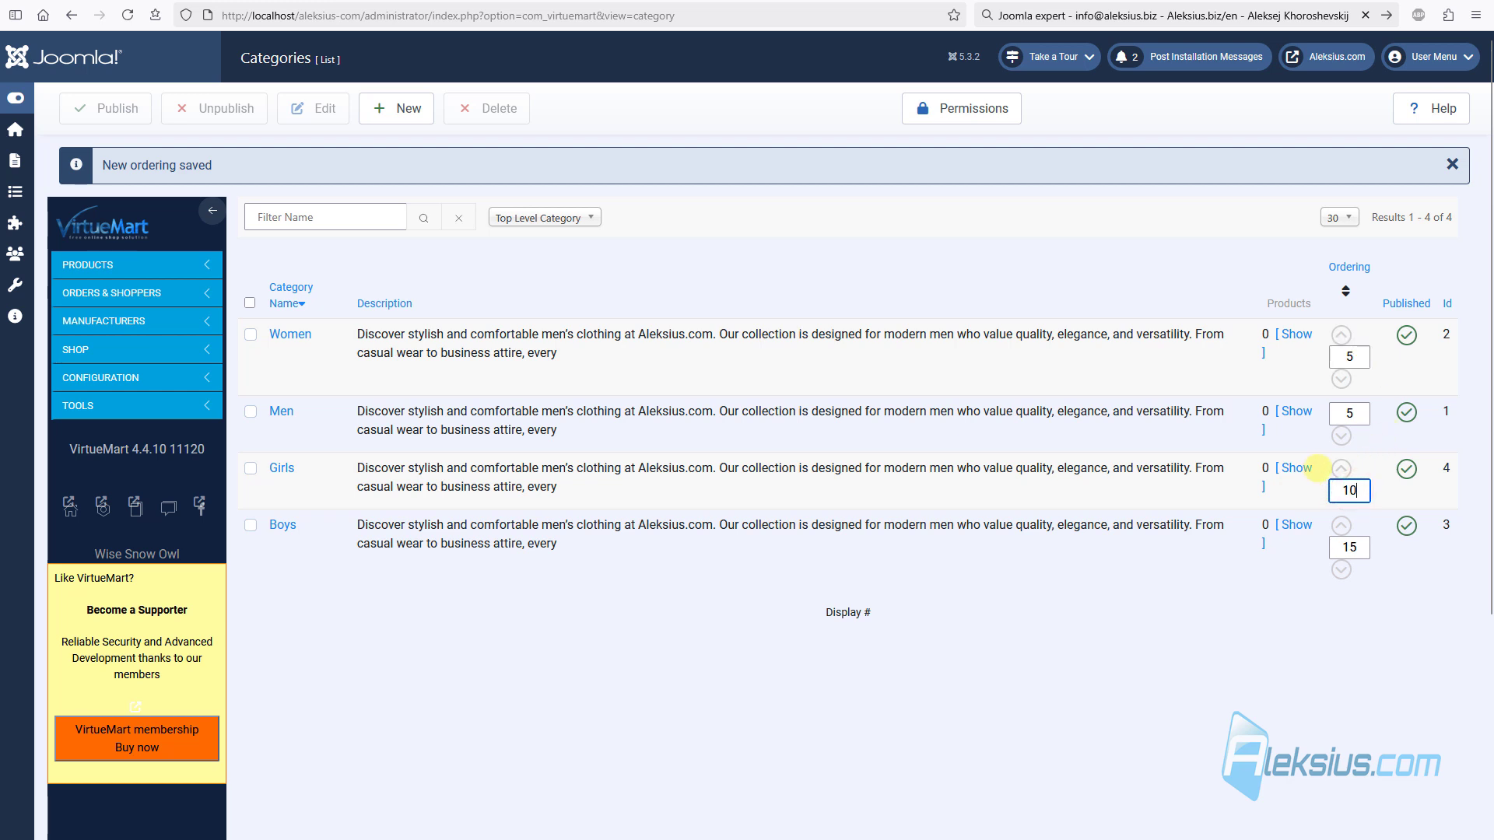
{"action": "double_click", "coordinate": [1360, 413]}
{"action": "type", "text": "15"}
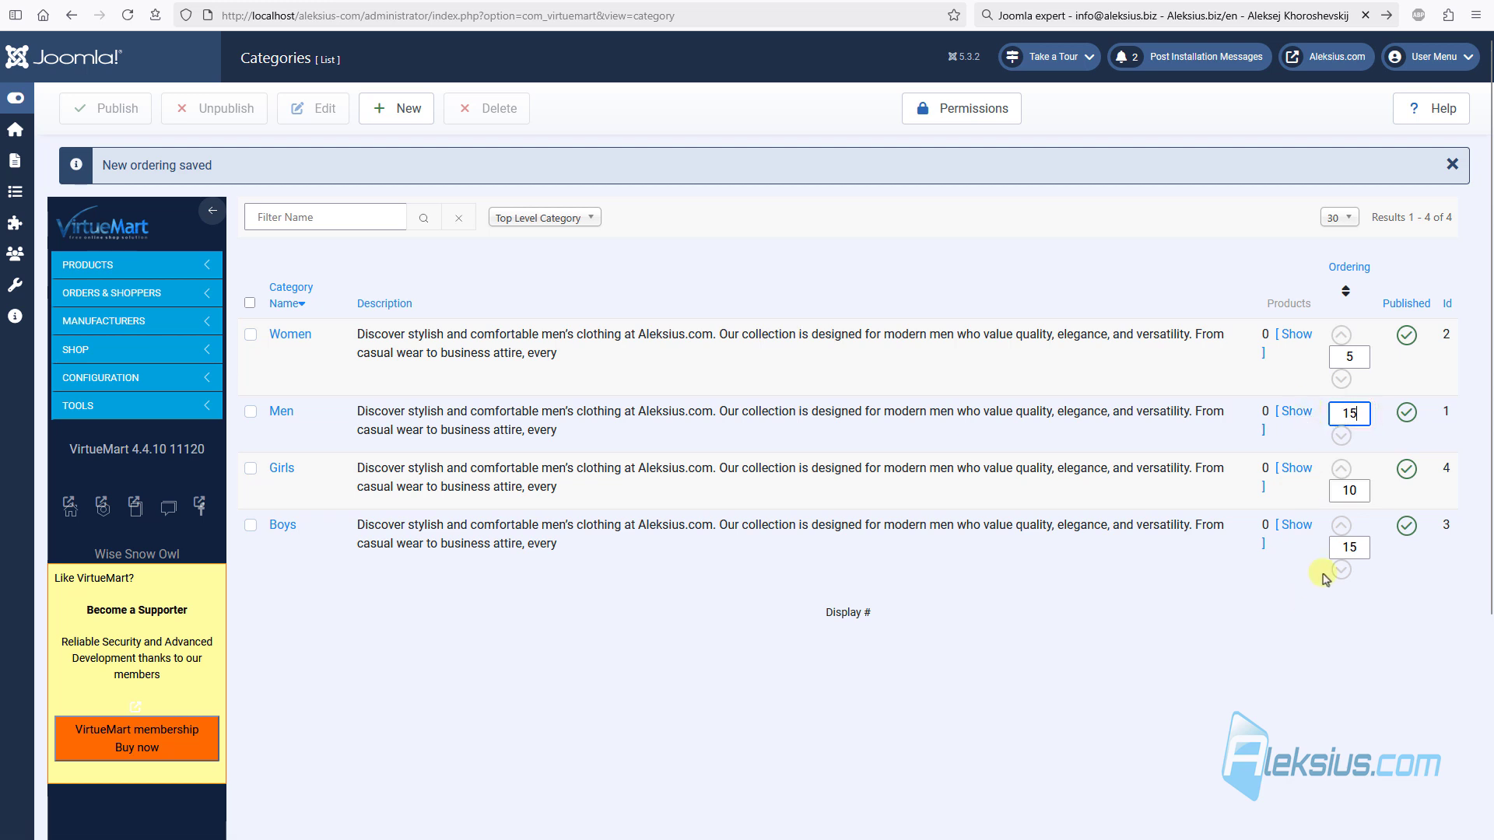
{"action": "left_click", "coordinate": [1360, 546]}
{"action": "double_click", "coordinate": [1354, 546]}
{"action": "type", "text": "20"}
{"action": "left_click", "coordinate": [1346, 294]}
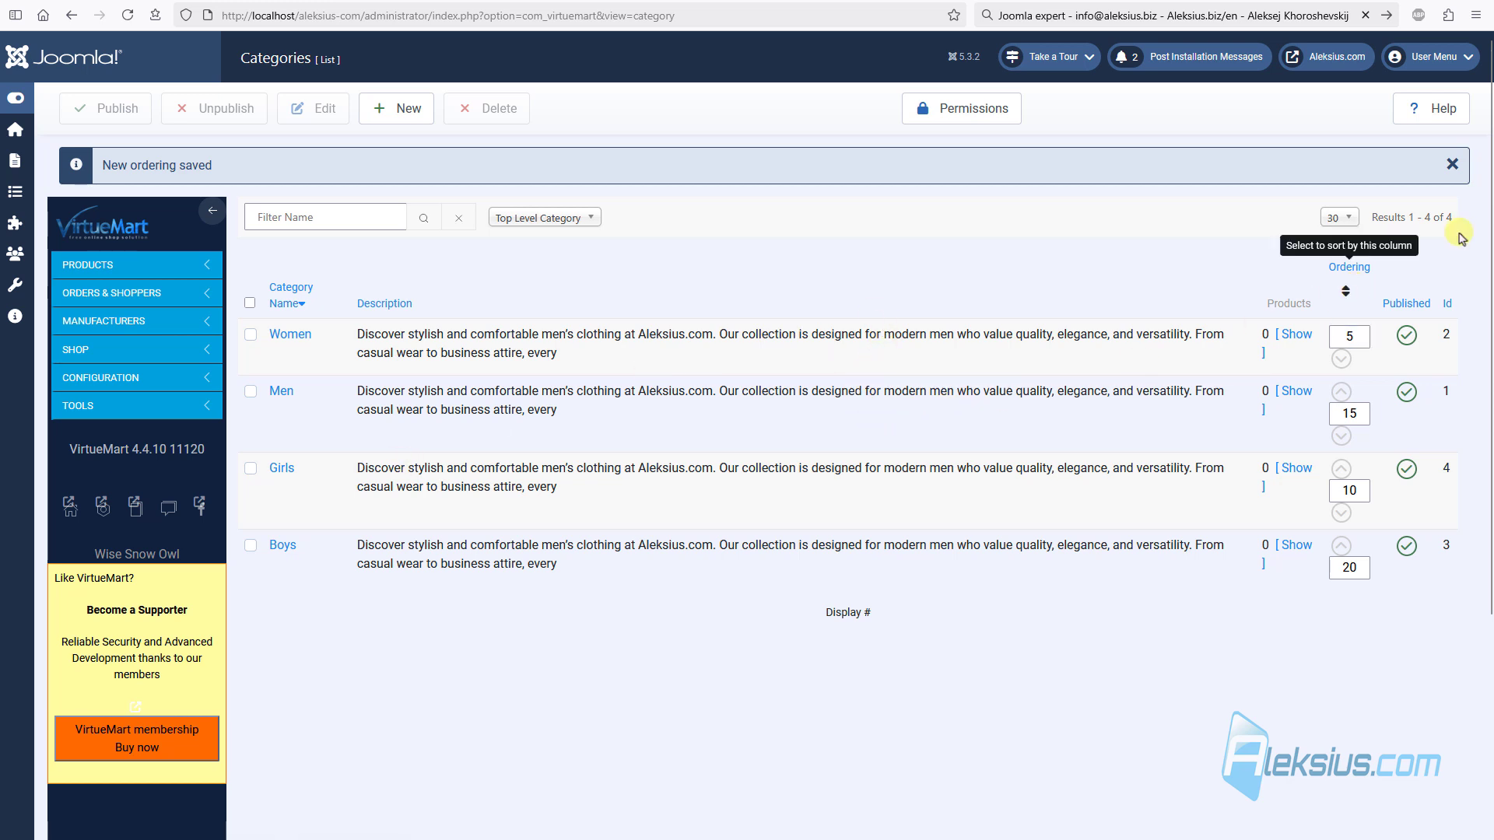
{"action": "left_click", "coordinate": [1353, 269]}
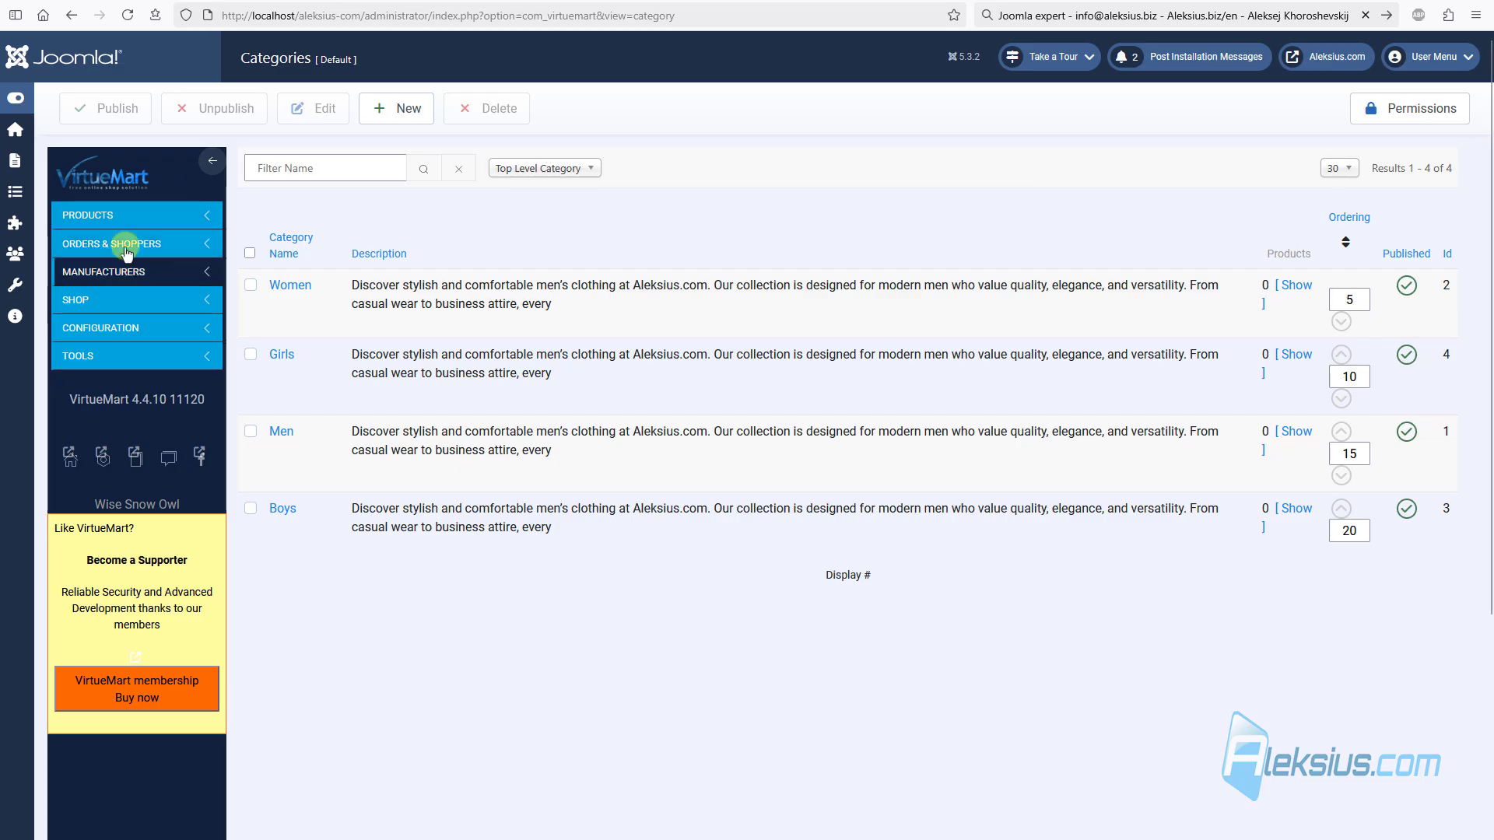
Step: Start a new item in the Main Menu with VirtueMart's Category Layout as its menu item type
{"action": "left_click", "coordinate": [20, 102]}
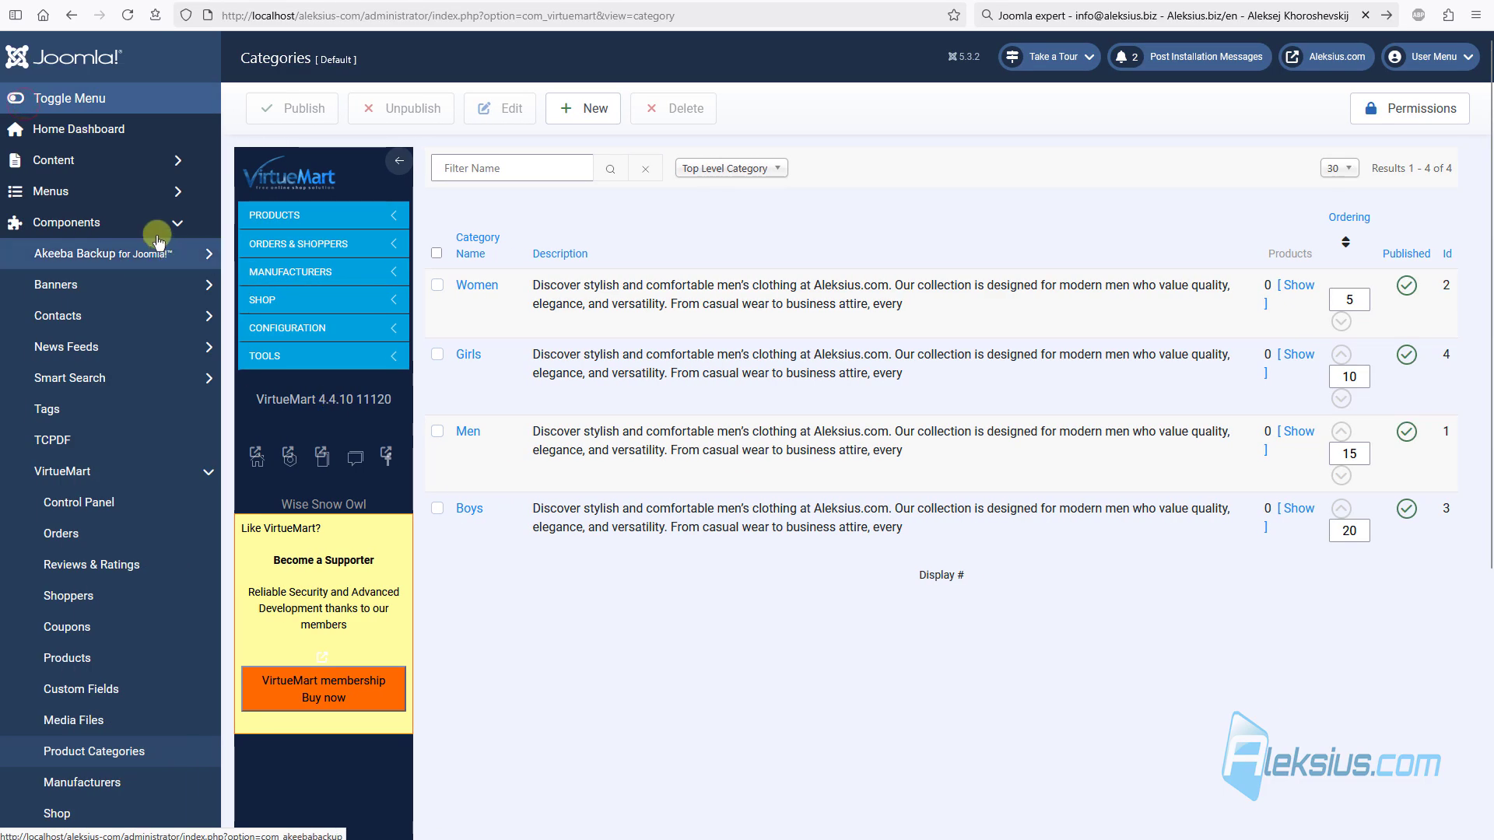
{"action": "left_click", "coordinate": [152, 191]}
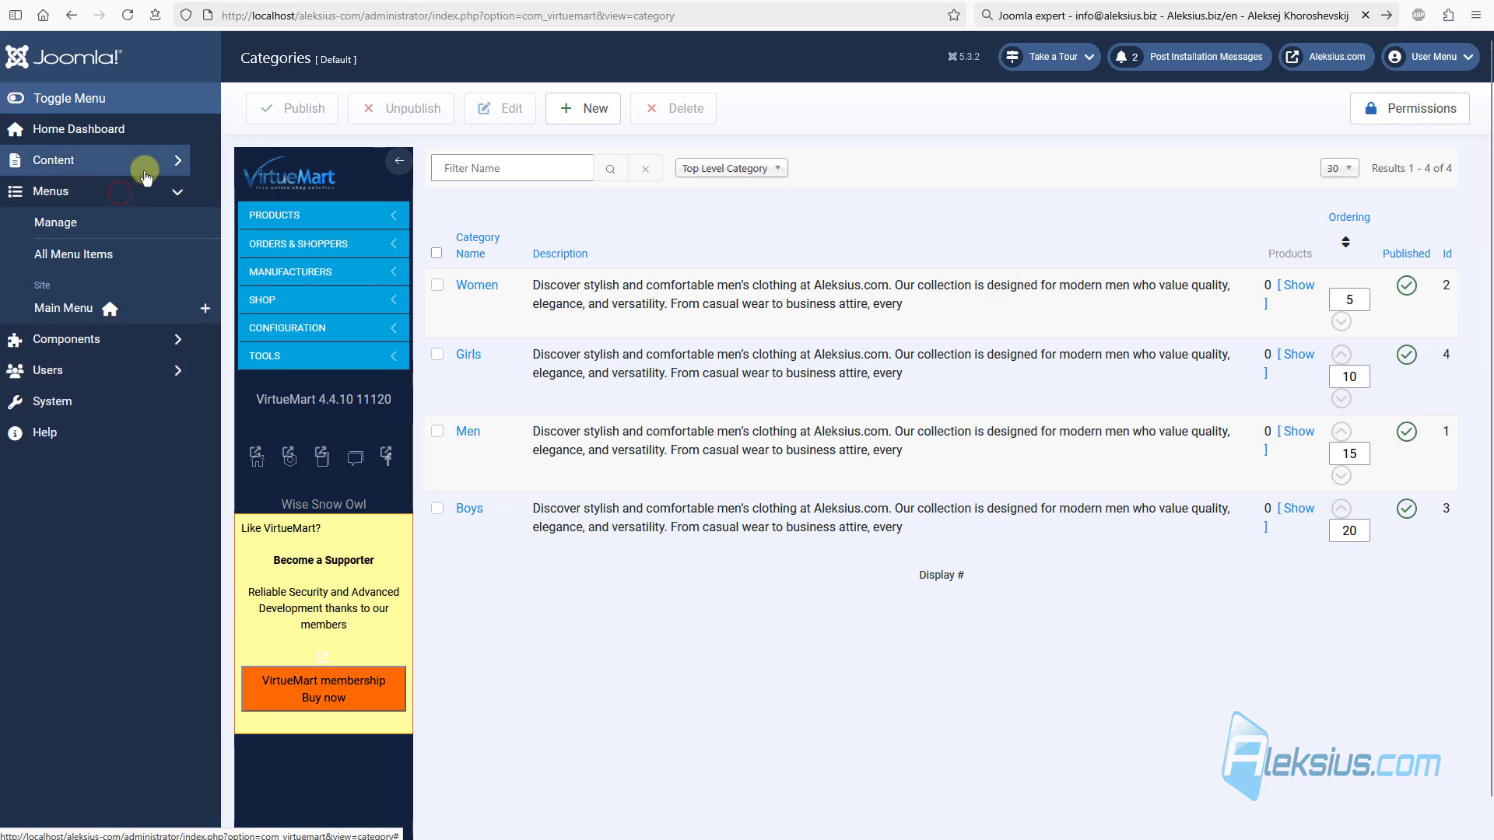
{"action": "left_click", "coordinate": [78, 309]}
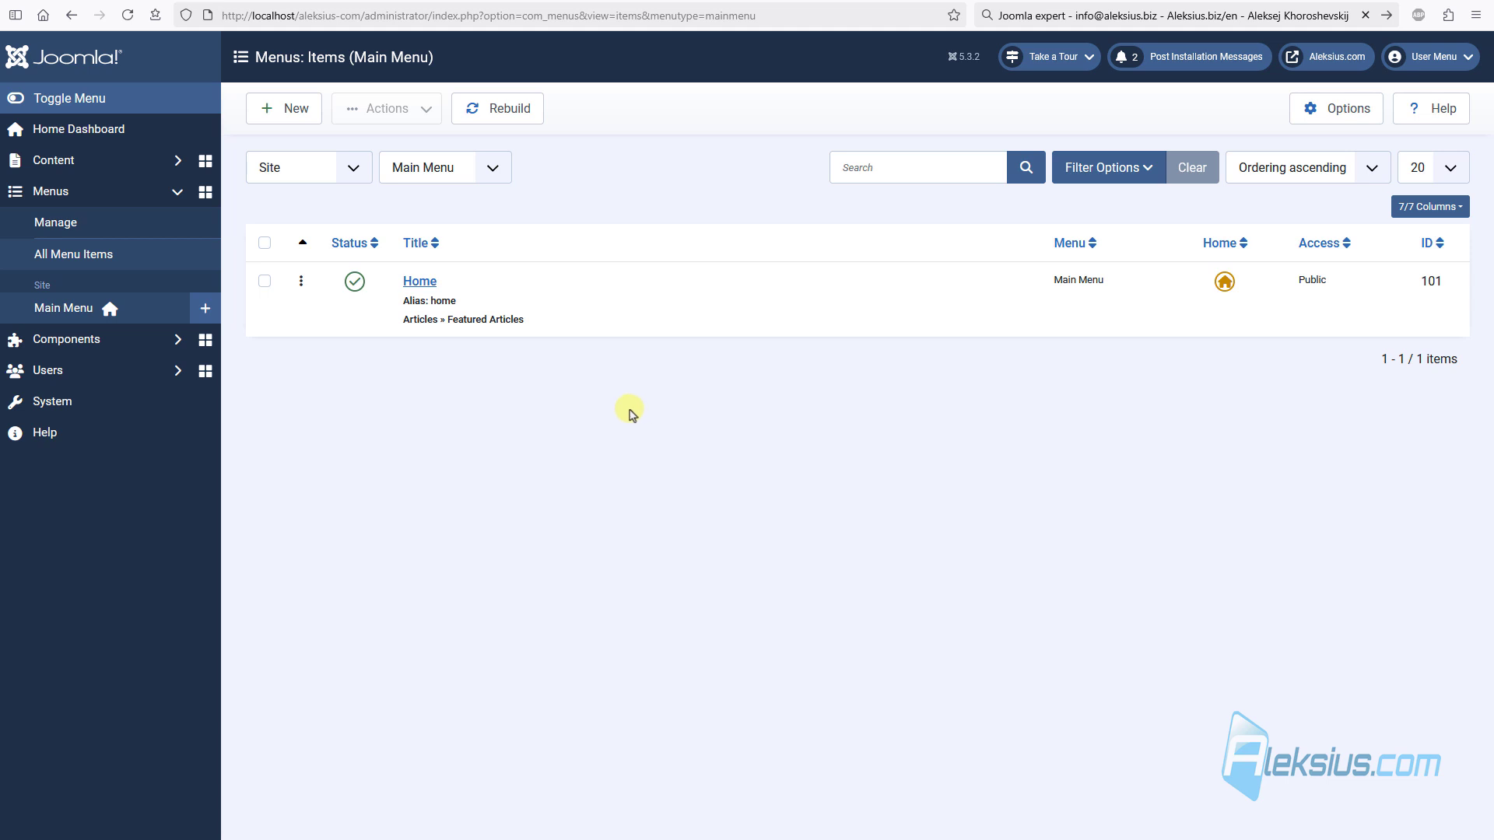
{"action": "left_click", "coordinate": [293, 110]}
{"action": "left_click", "coordinate": [1048, 325]}
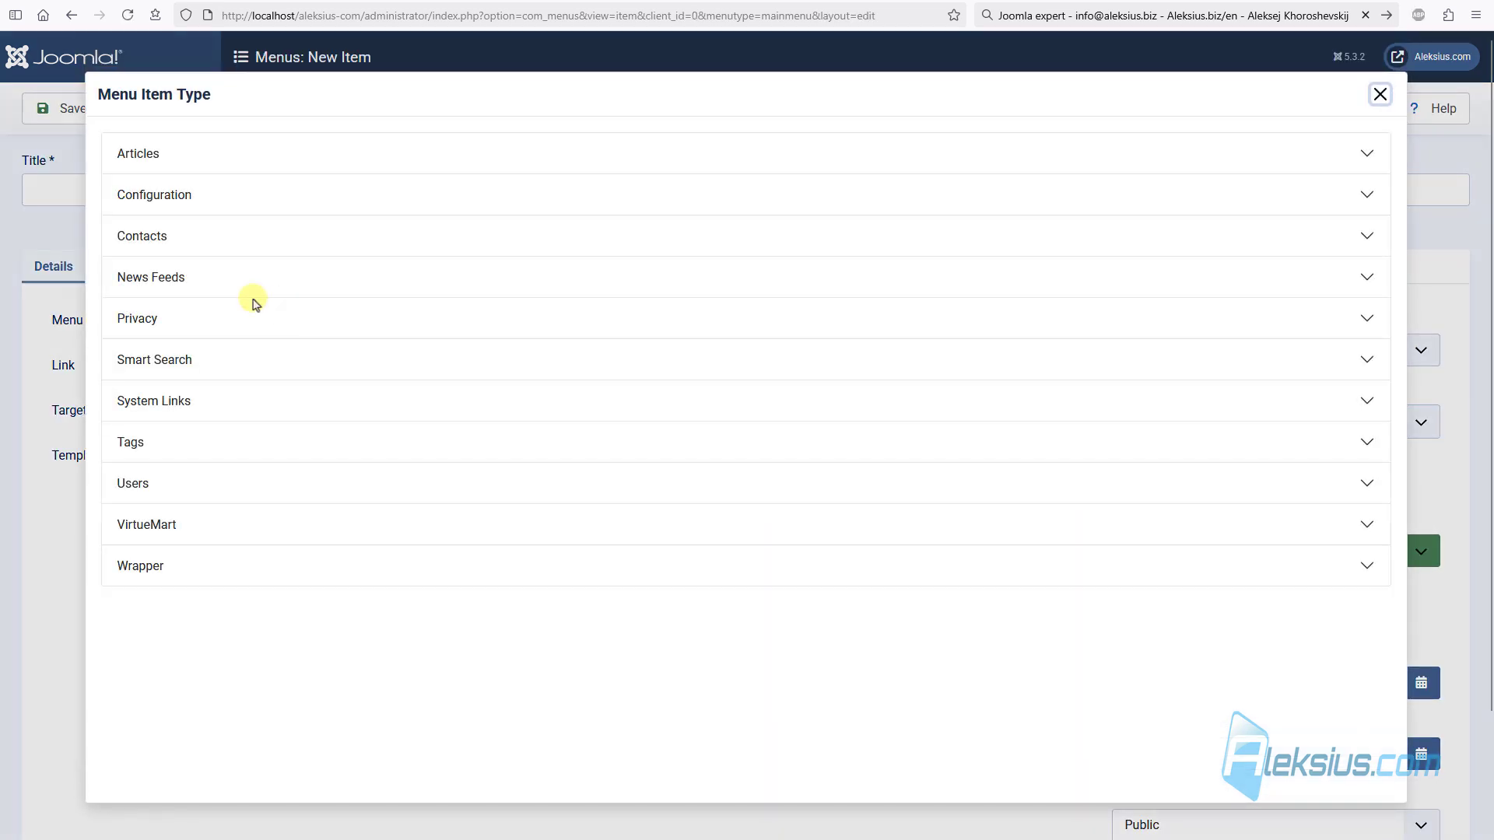
{"action": "left_click", "coordinate": [151, 518]}
{"action": "scroll", "coordinate": [276, 362], "scroll_direction": "down", "scroll_amount": 2}
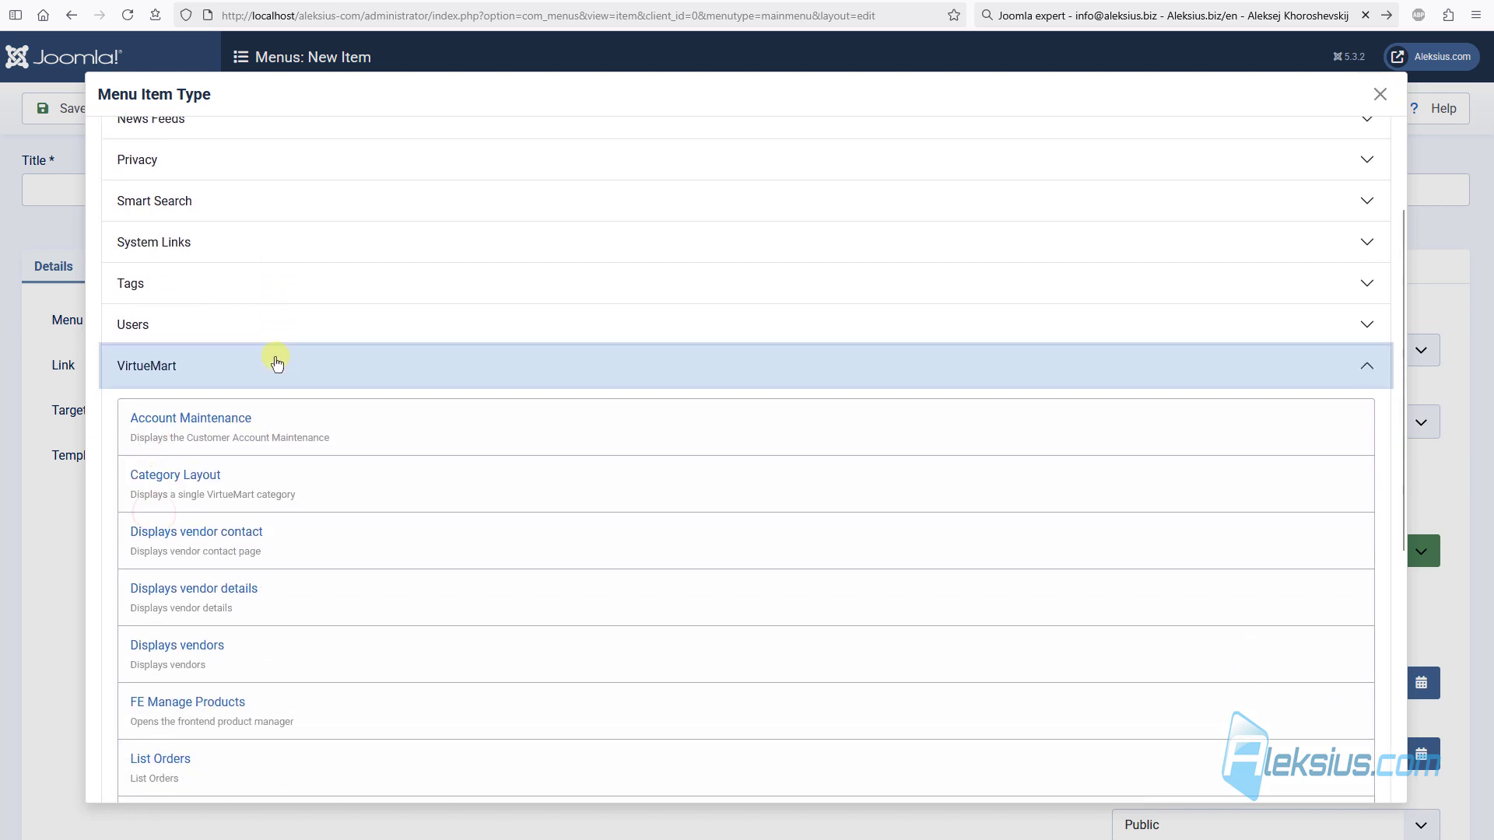
{"action": "scroll", "coordinate": [276, 361], "scroll_direction": "down", "scroll_amount": 2}
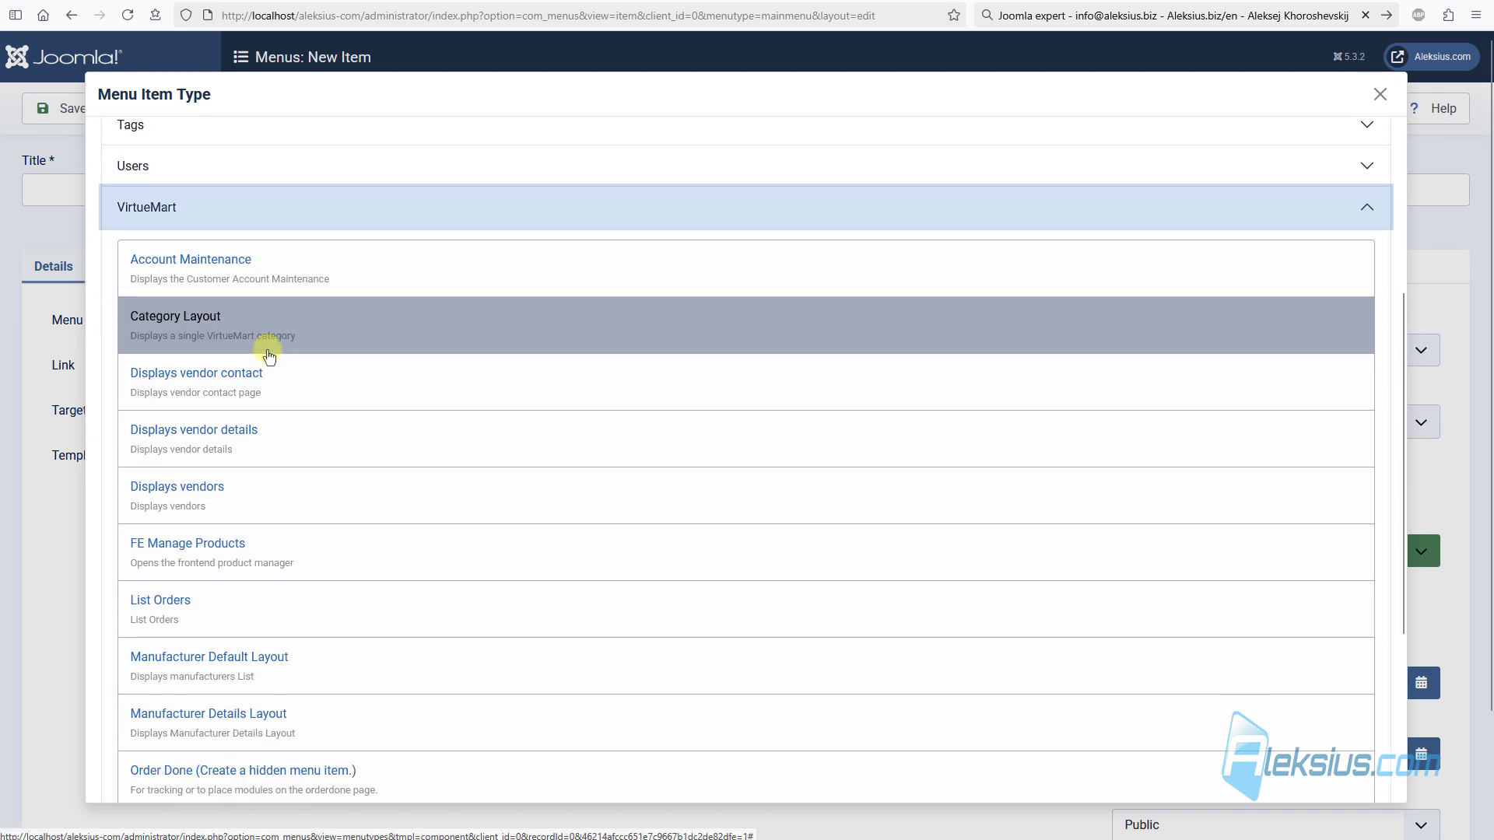
{"action": "left_click", "coordinate": [210, 327]}
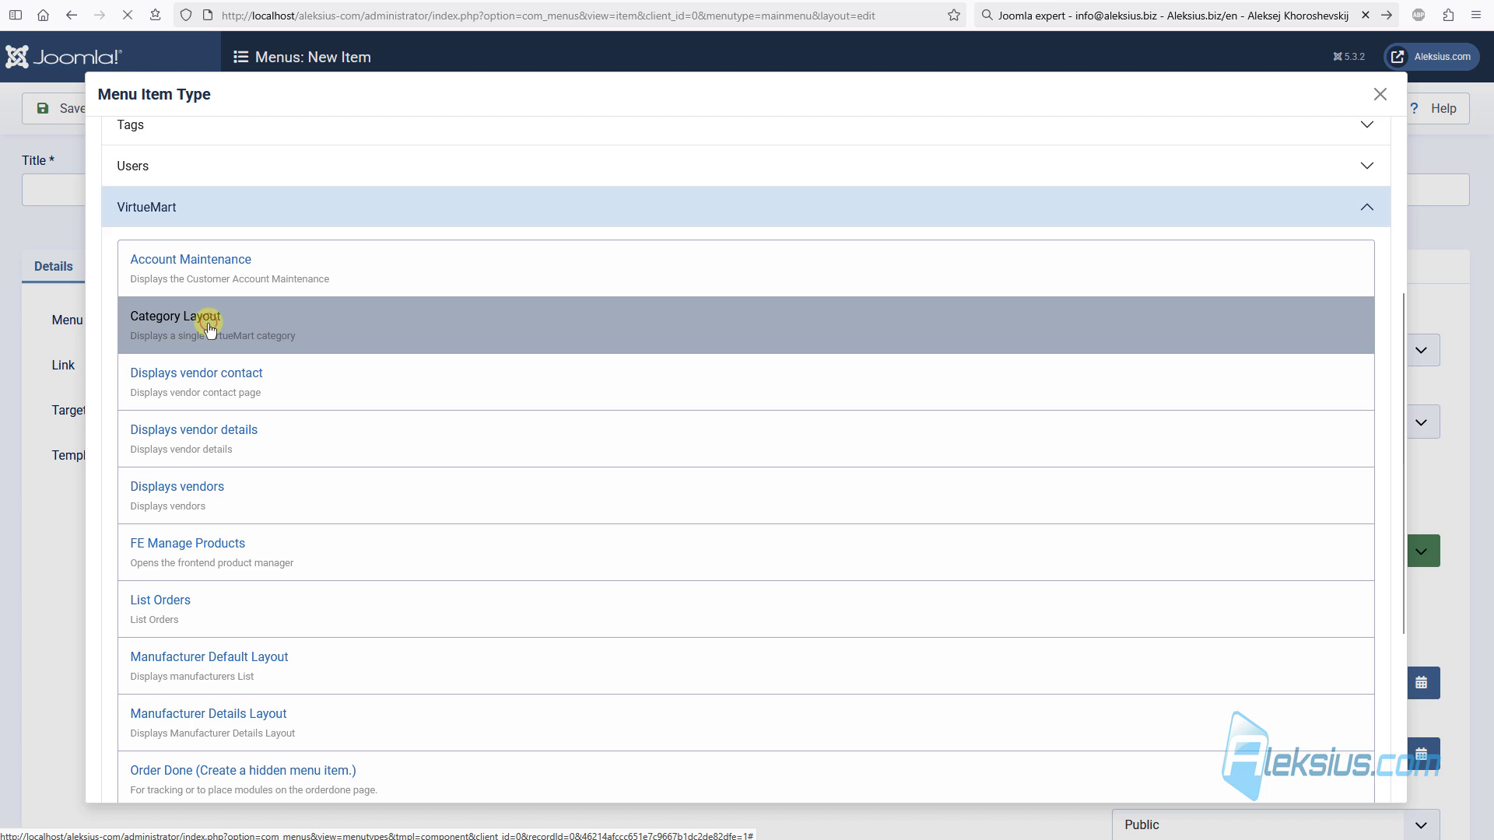
Step: Title the new menu item Shop, and save and close it
{"action": "left_click", "coordinate": [187, 194]}
{"action": "type", "text": "Shop"}
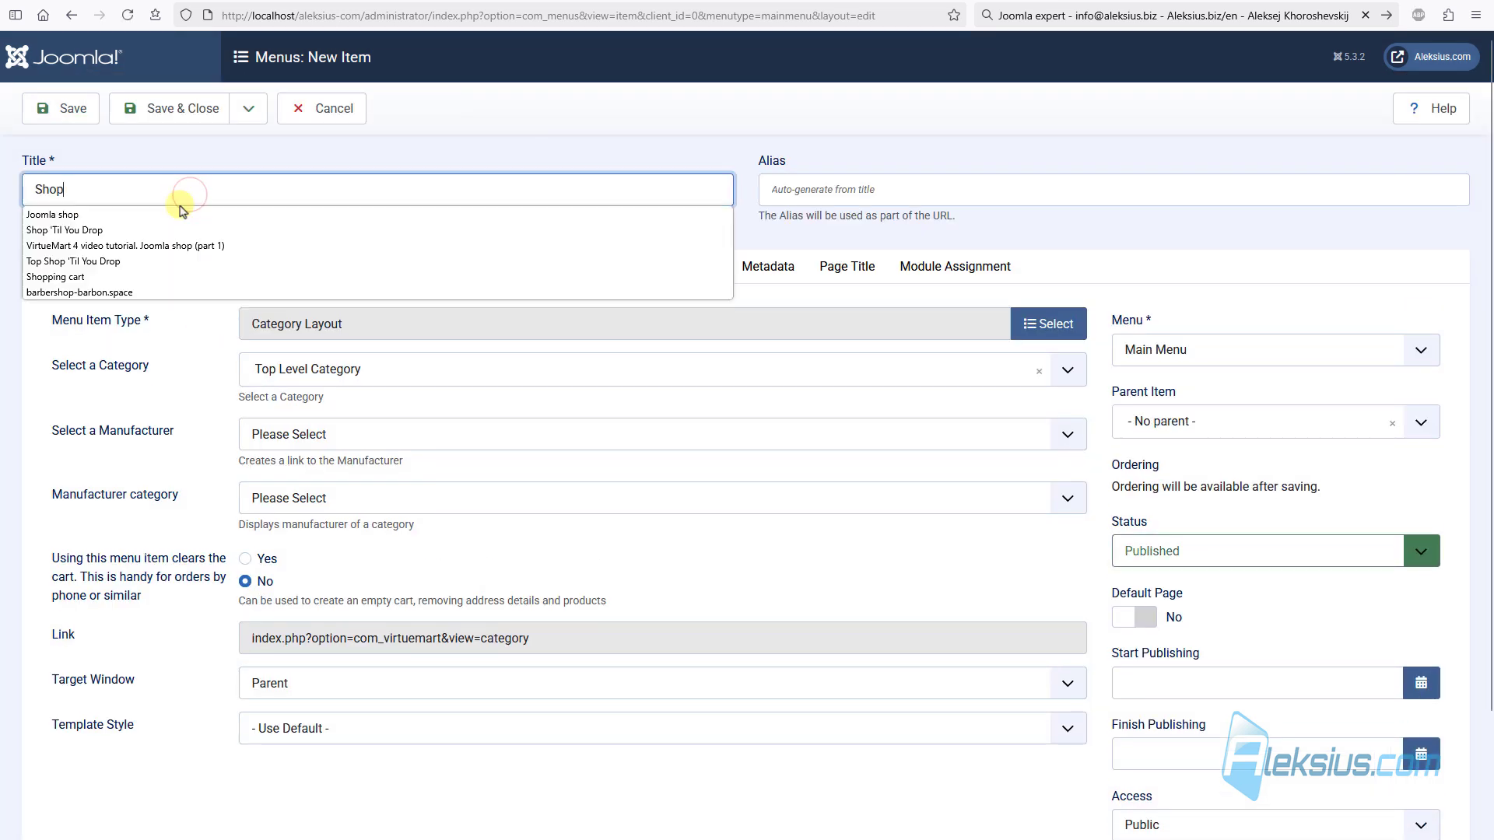
{"action": "left_click", "coordinate": [809, 131]}
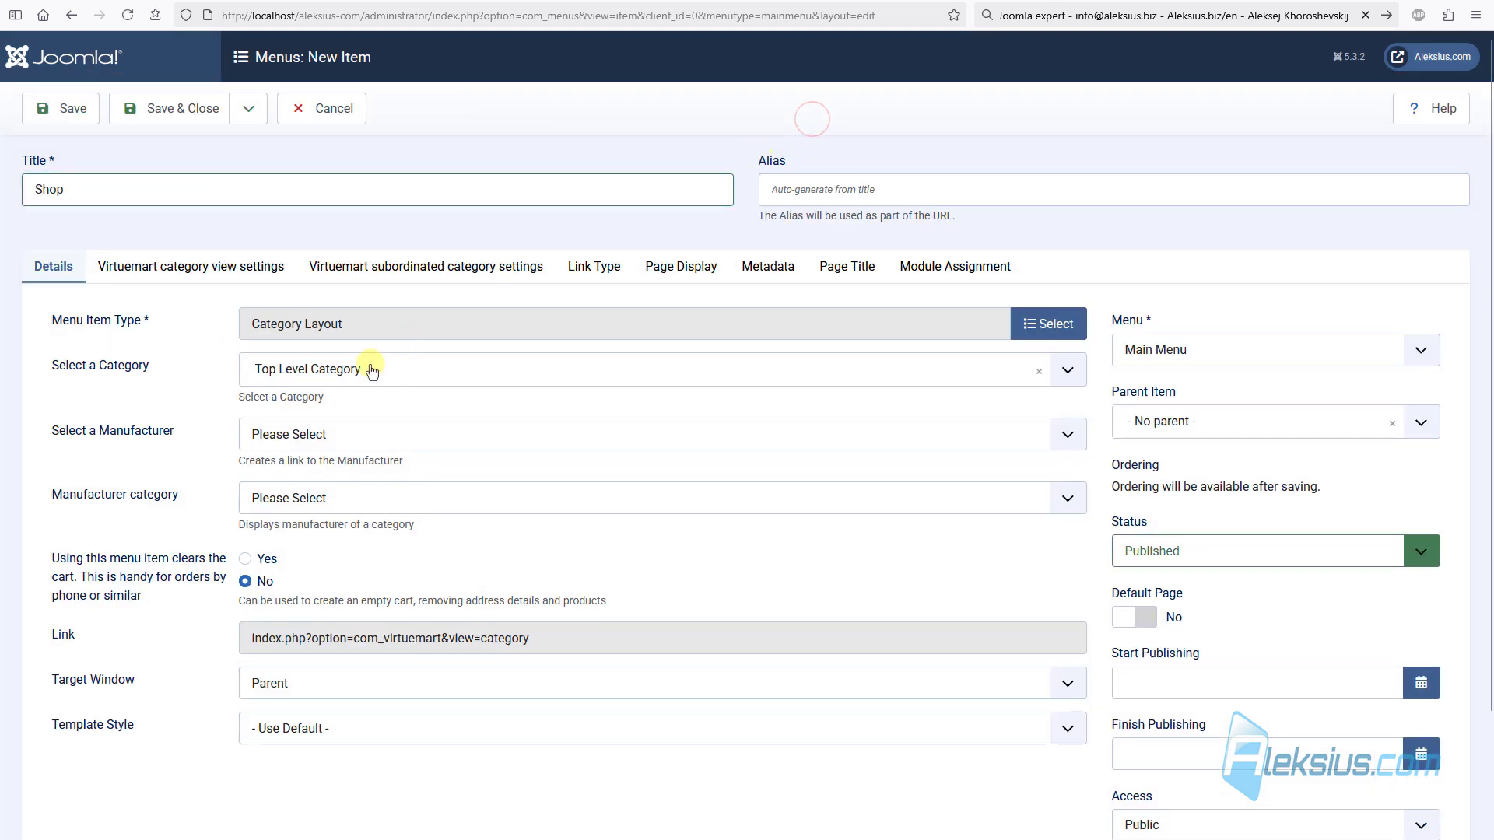
{"action": "left_click", "coordinate": [157, 113]}
Step: Reload the site's front page and open the Shop page to check the category display
{"action": "left_click", "coordinate": [312, 0]}
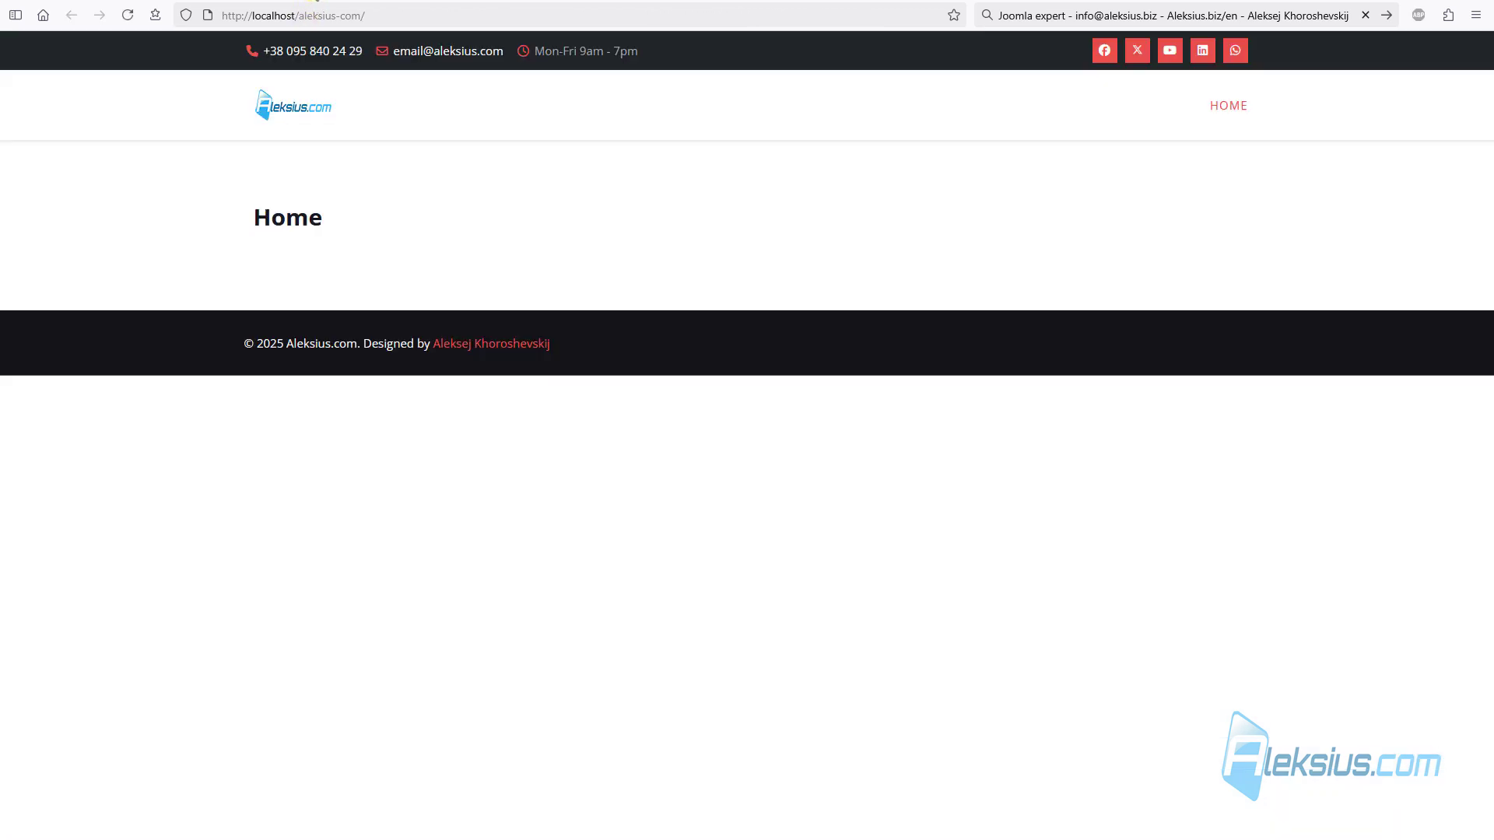
{"action": "key", "text": "F5"}
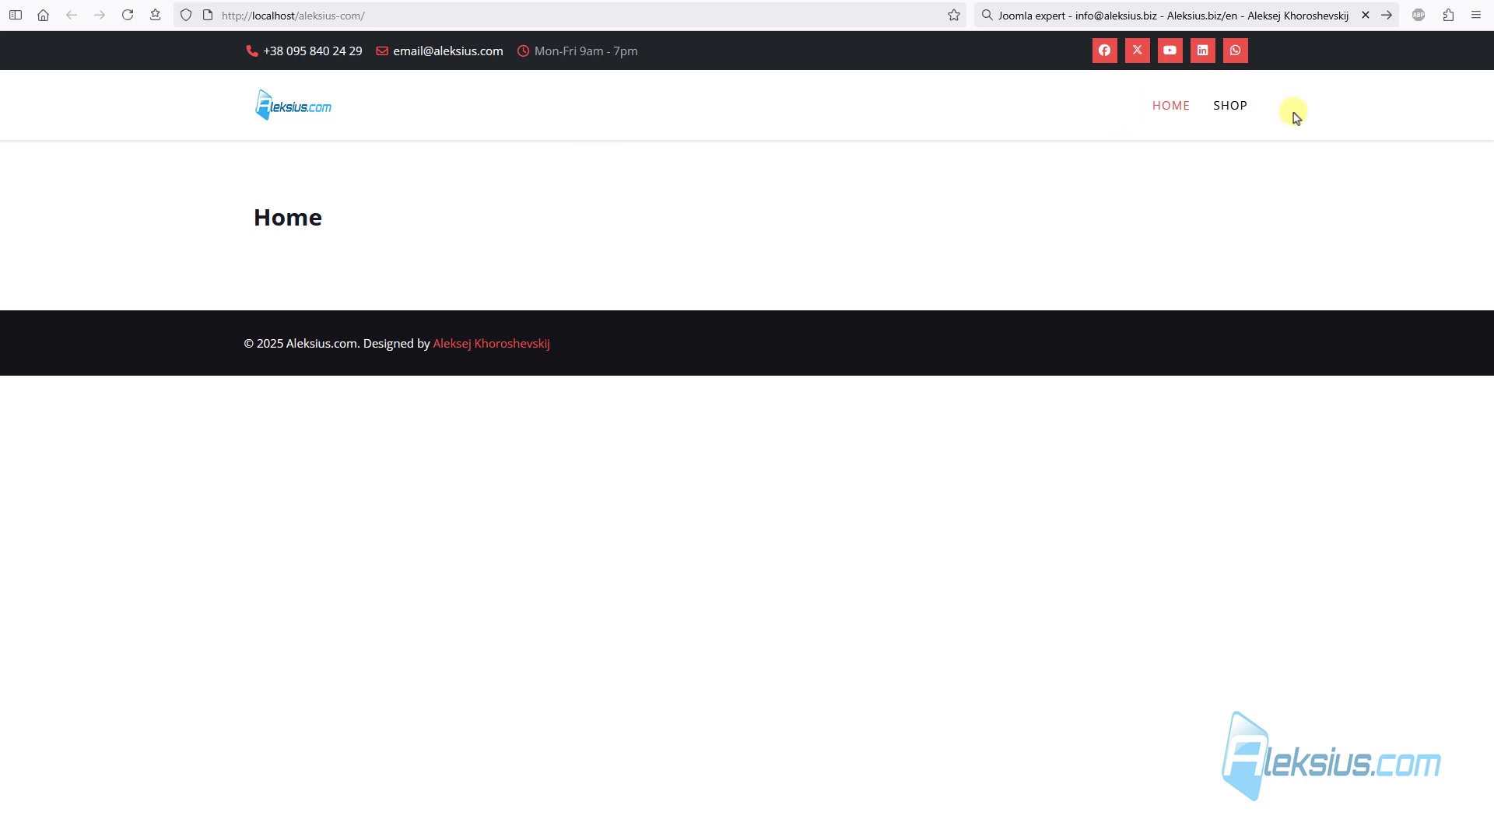
{"action": "left_click", "coordinate": [1232, 115]}
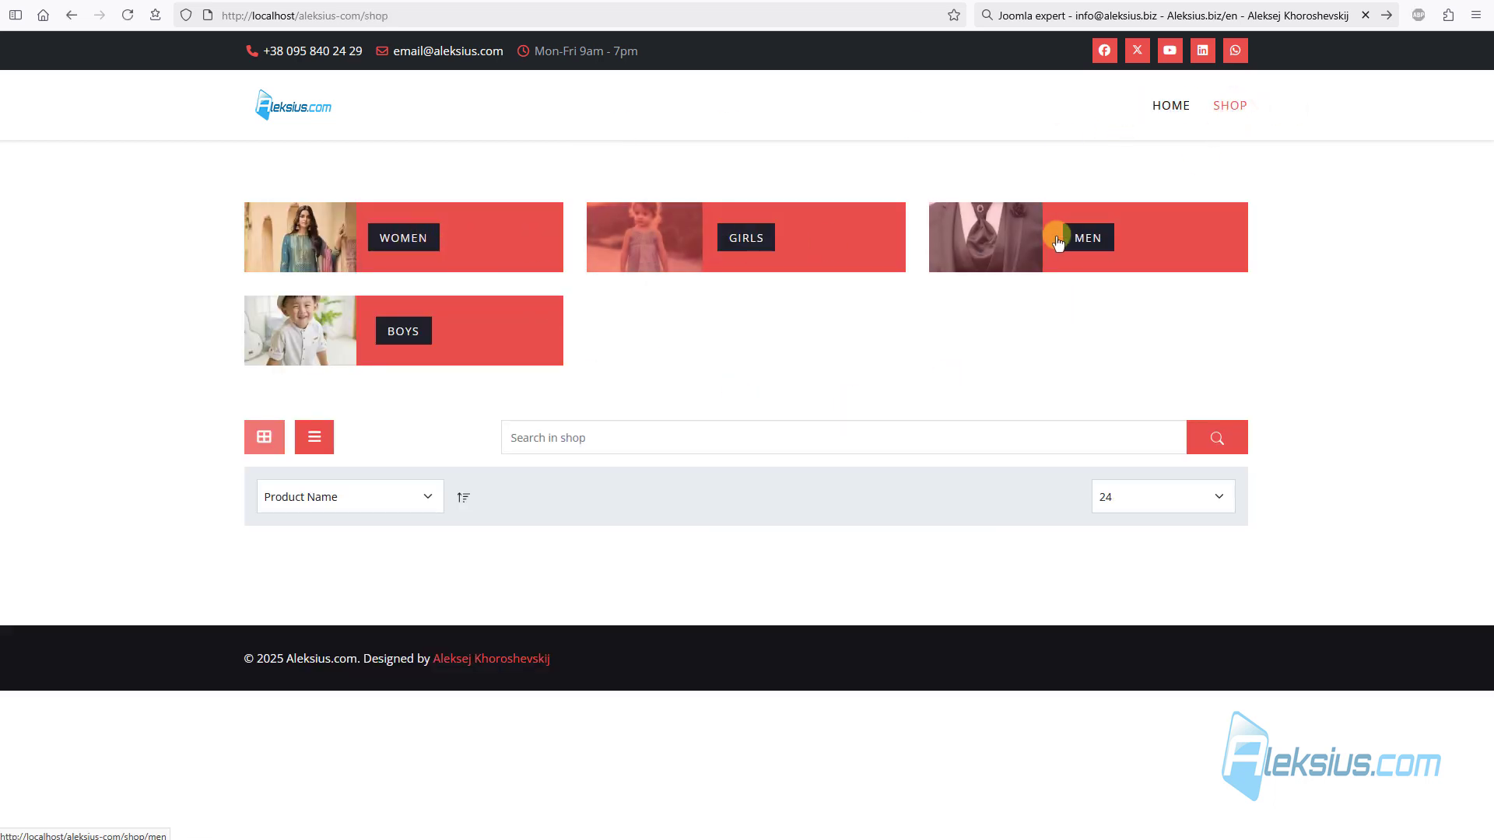
{"action": "left_click", "coordinate": [330, 360]}
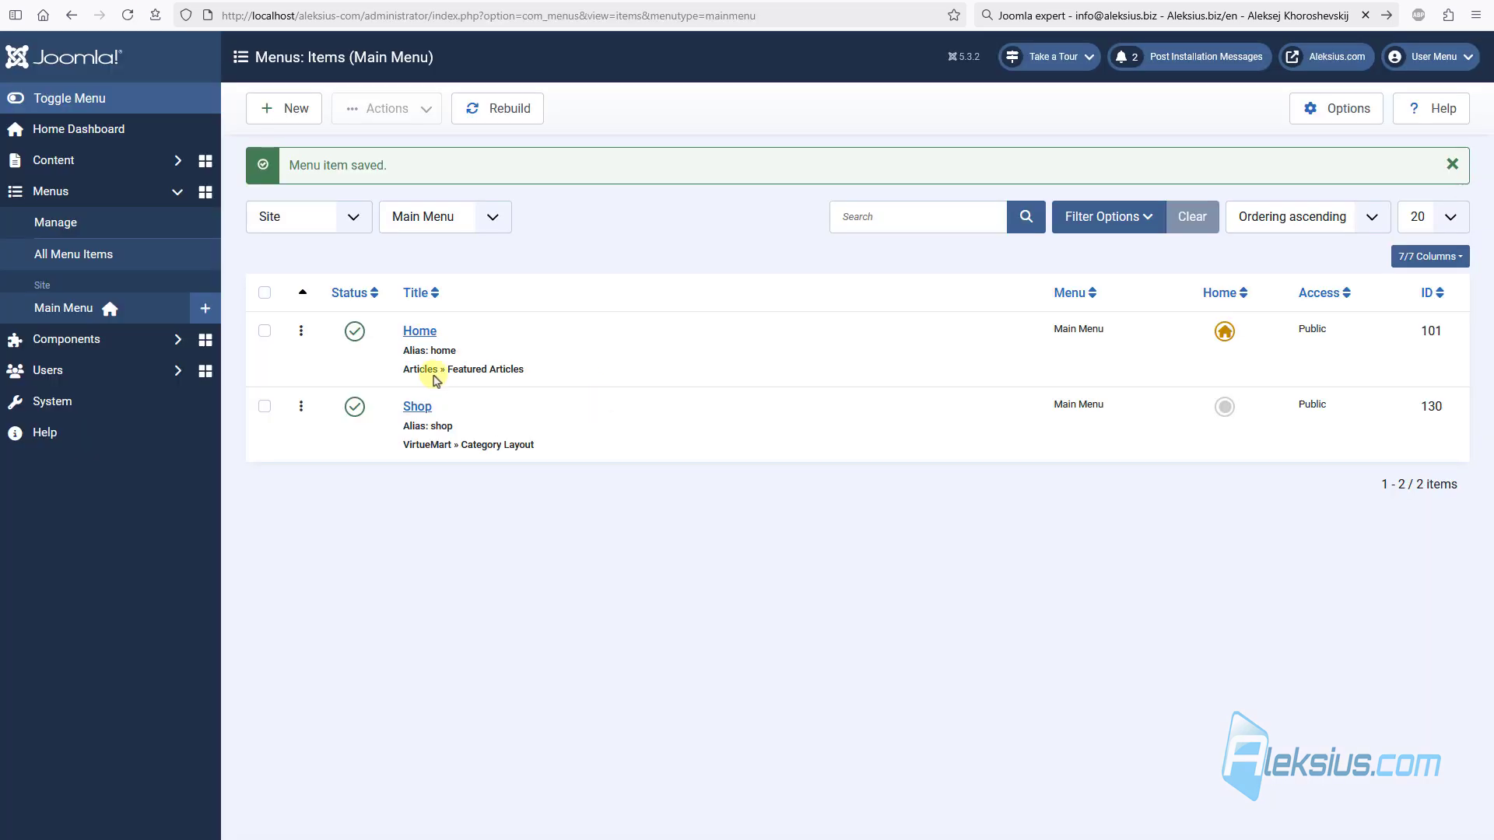
Step: Start a new Main Menu item of VirtueMart's Category Layout type and assign the Women category to it
{"action": "left_click", "coordinate": [287, 109]}
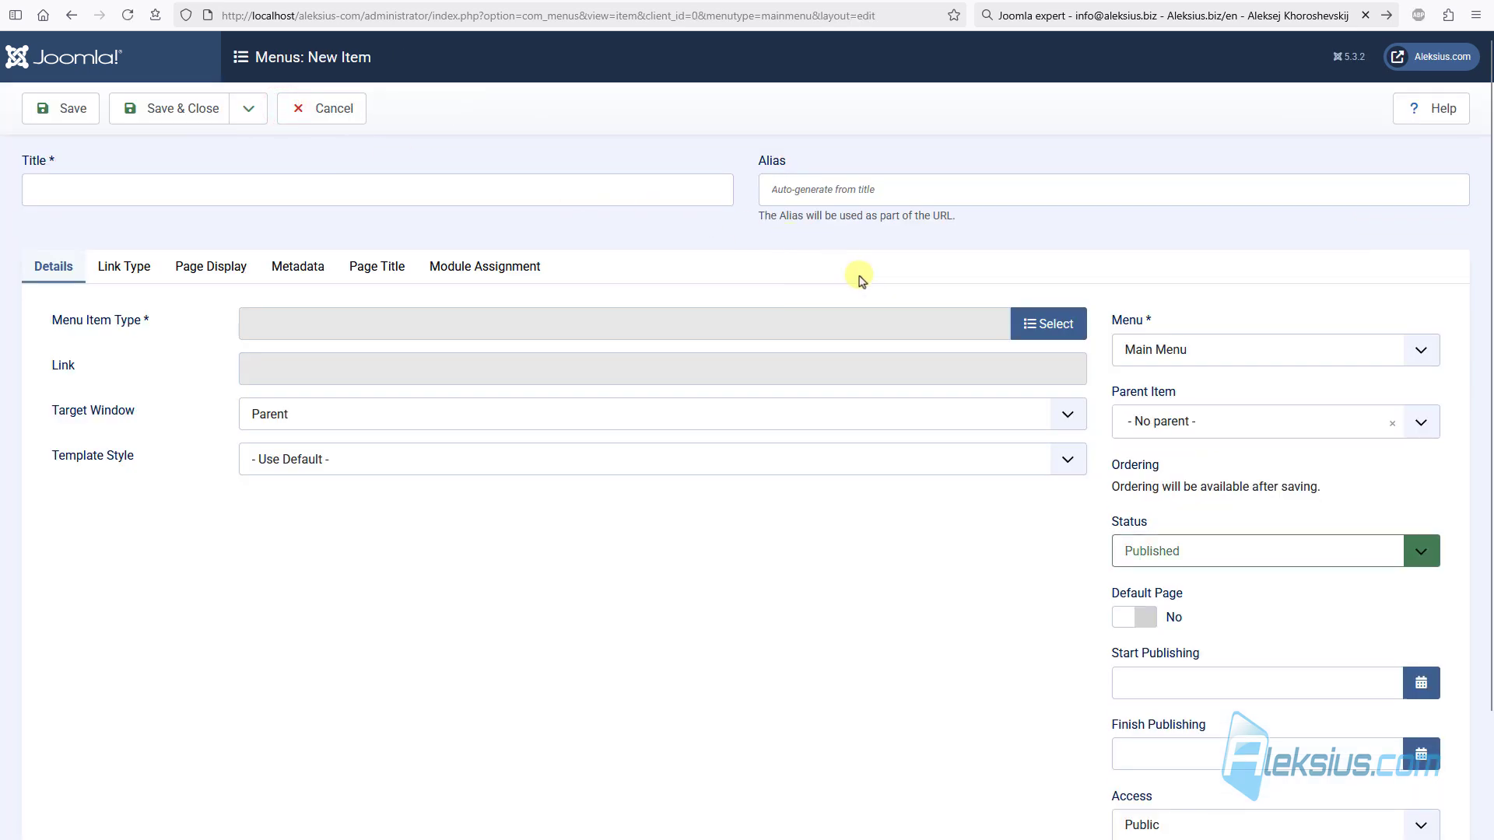
{"action": "left_click", "coordinate": [1037, 324]}
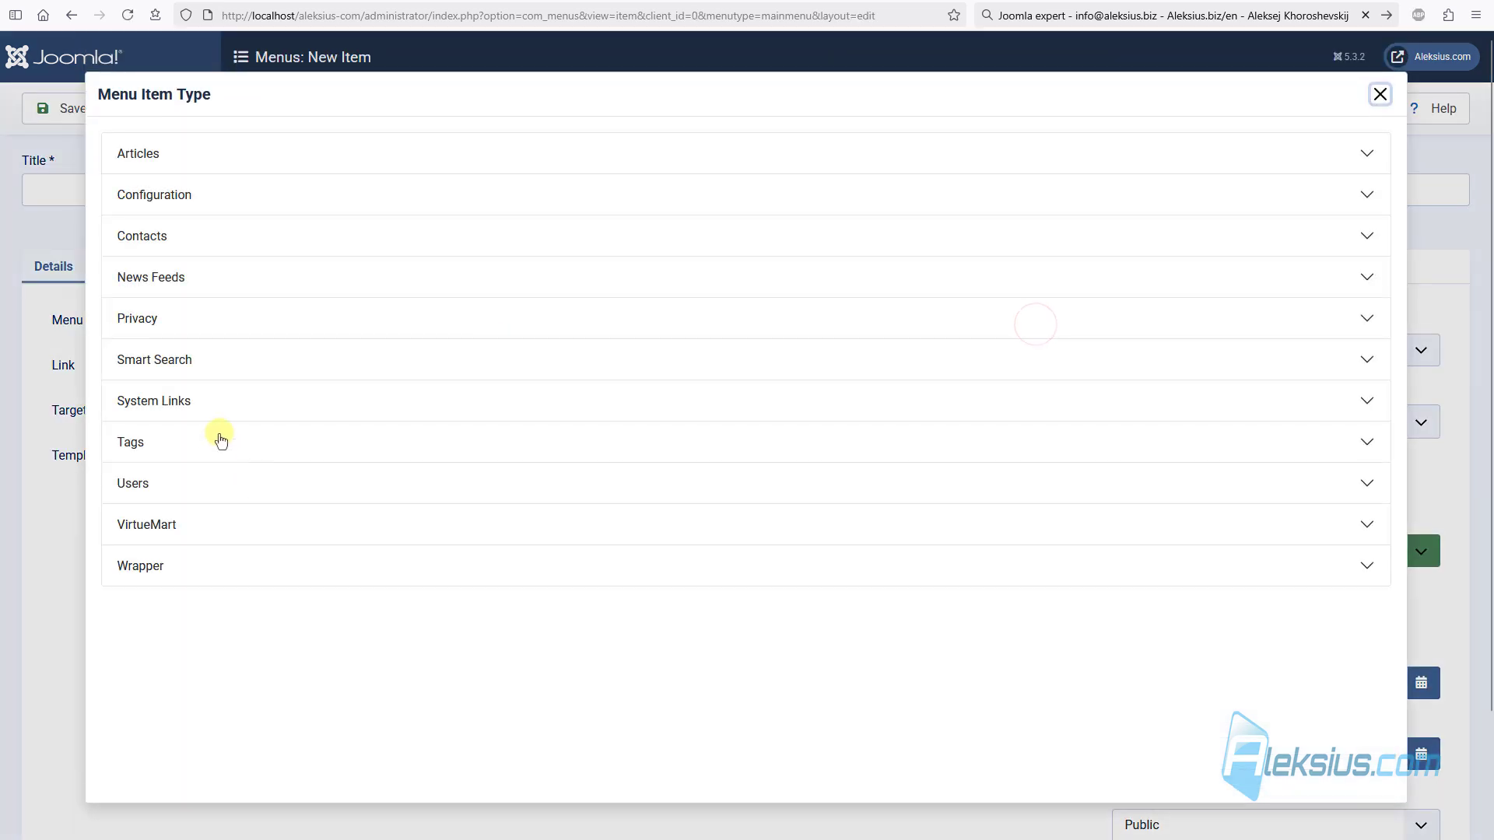
{"action": "left_click", "coordinate": [173, 531]}
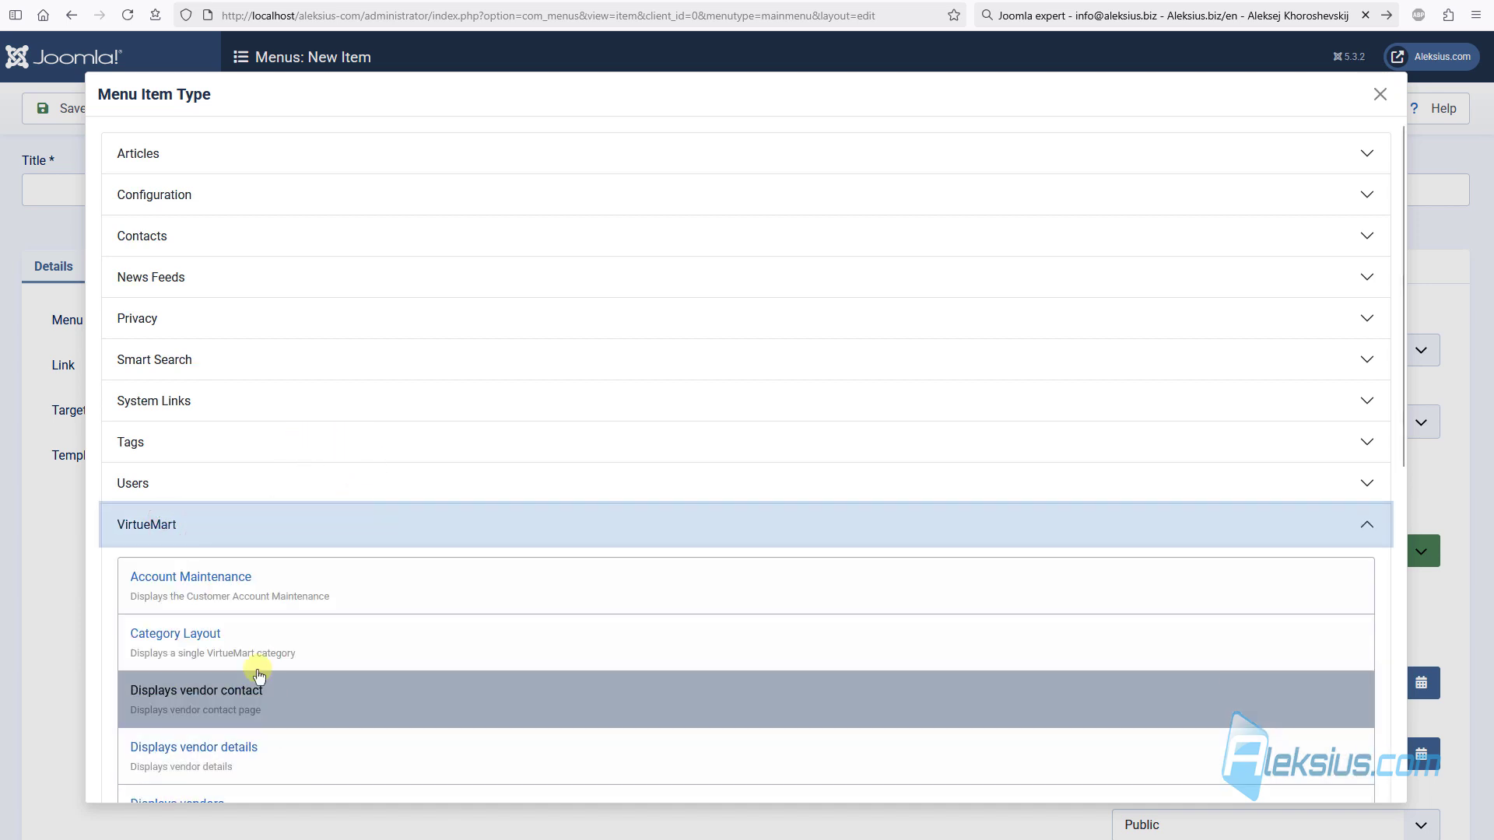
{"action": "left_click", "coordinate": [260, 650]}
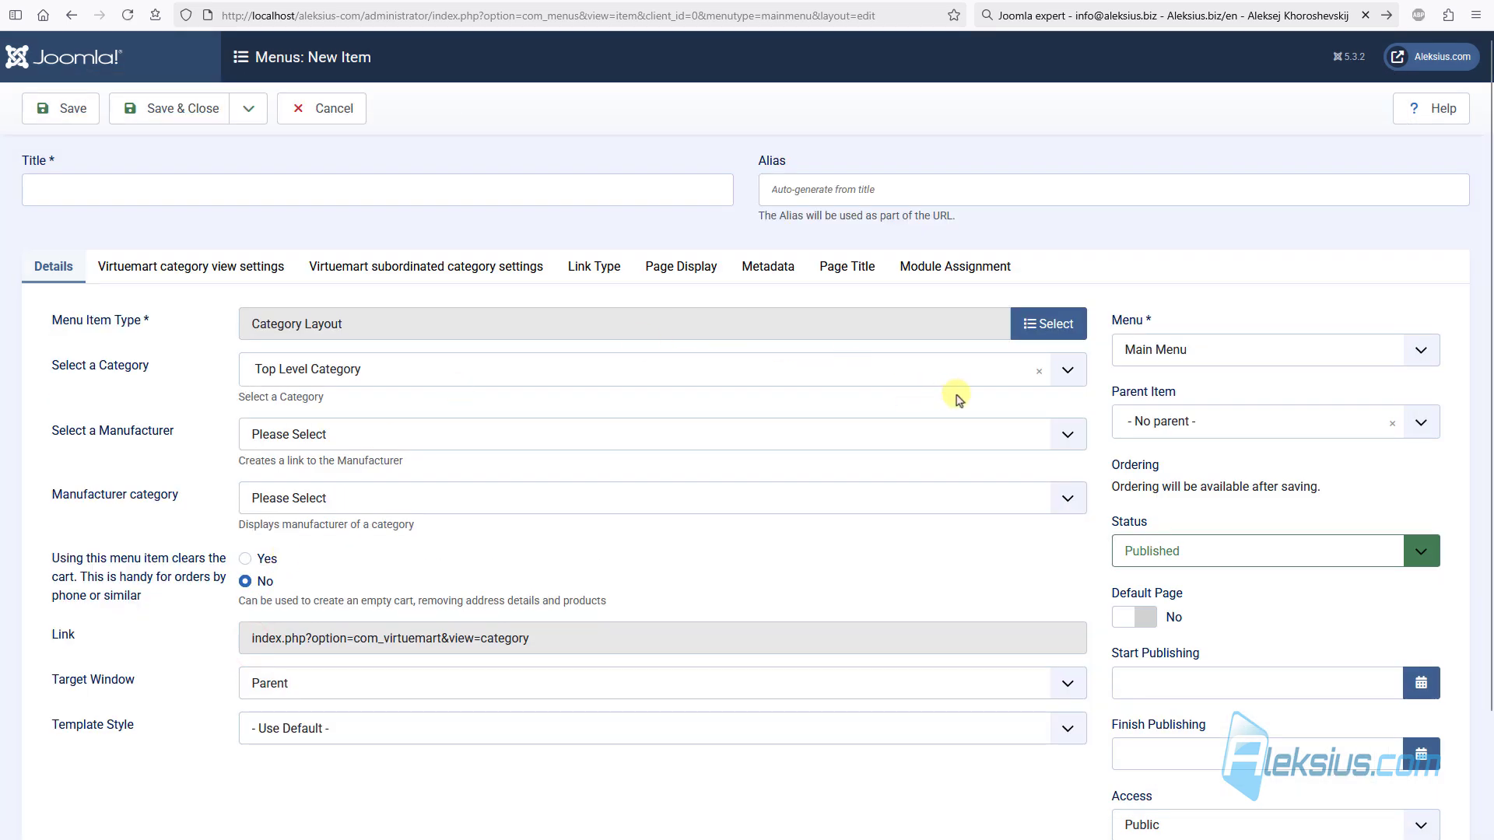
{"action": "left_click", "coordinate": [1065, 371]}
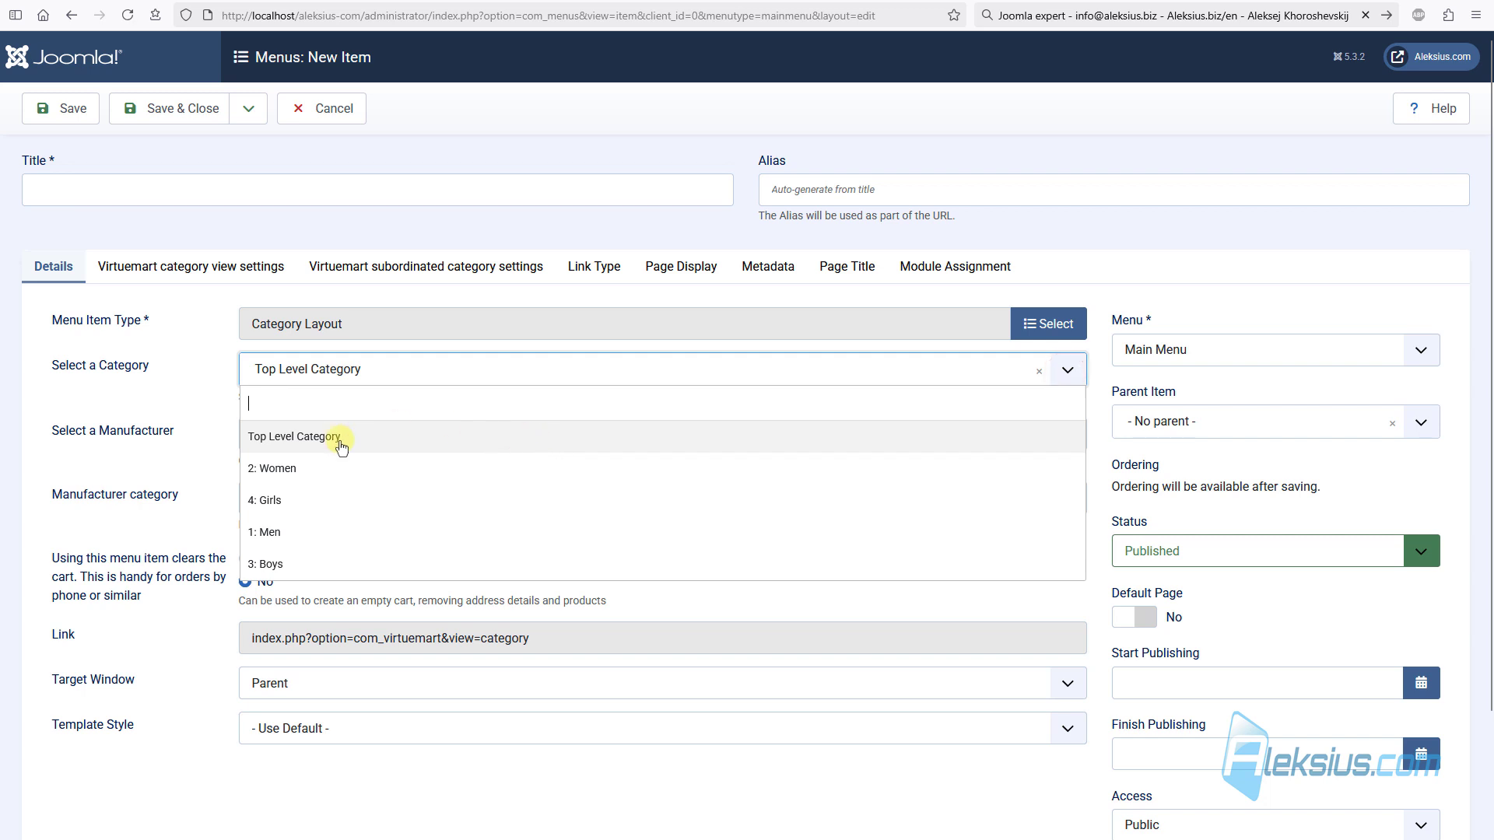
{"action": "left_click", "coordinate": [317, 470]}
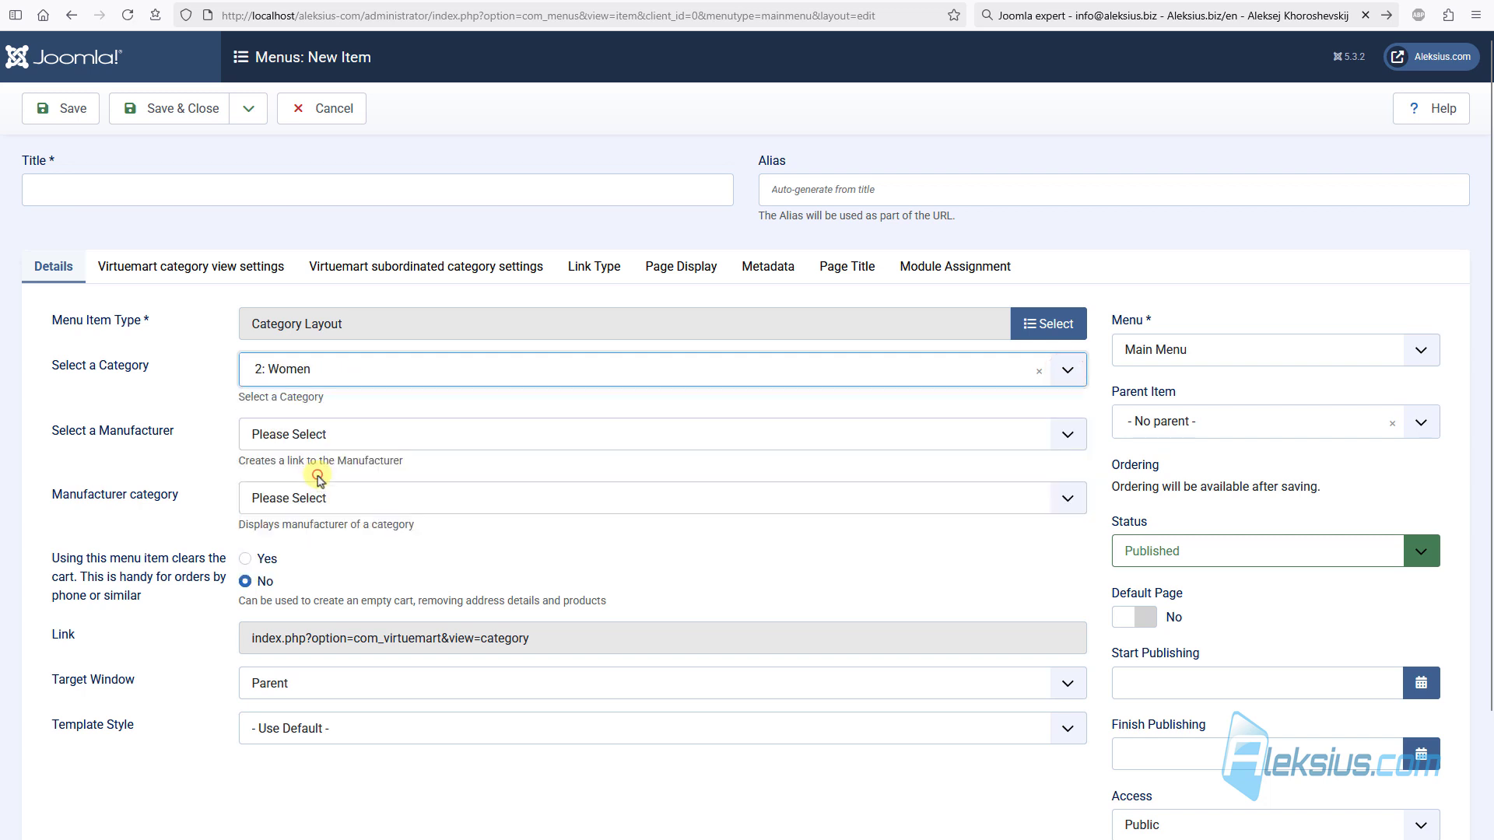
Step: Title the menu item Women, set Shop as its parent item, and save it
{"action": "left_click", "coordinate": [216, 193]}
{"action": "type", "text": "Women"}
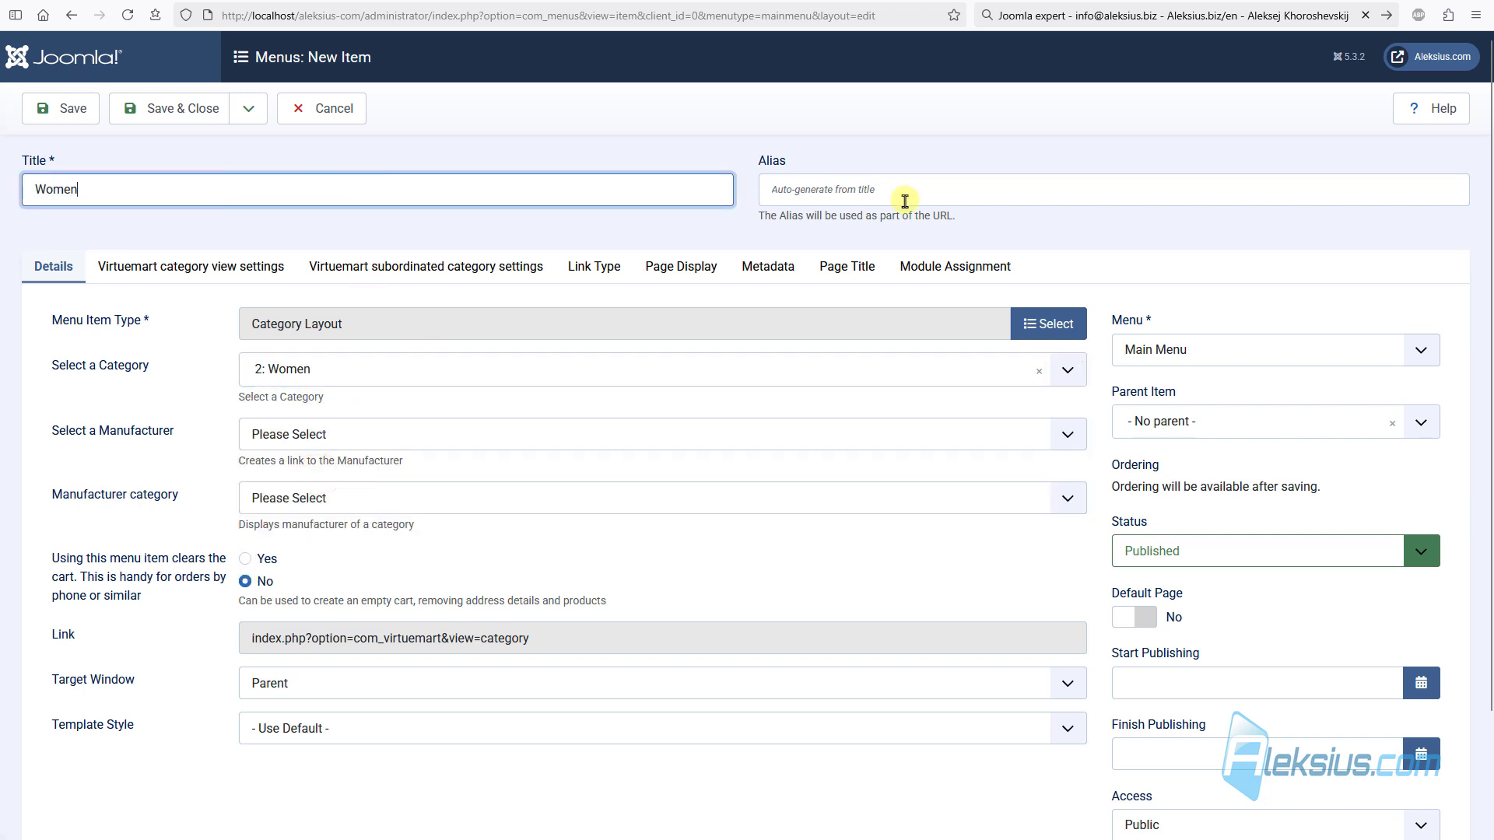
{"action": "left_click", "coordinate": [1167, 421]}
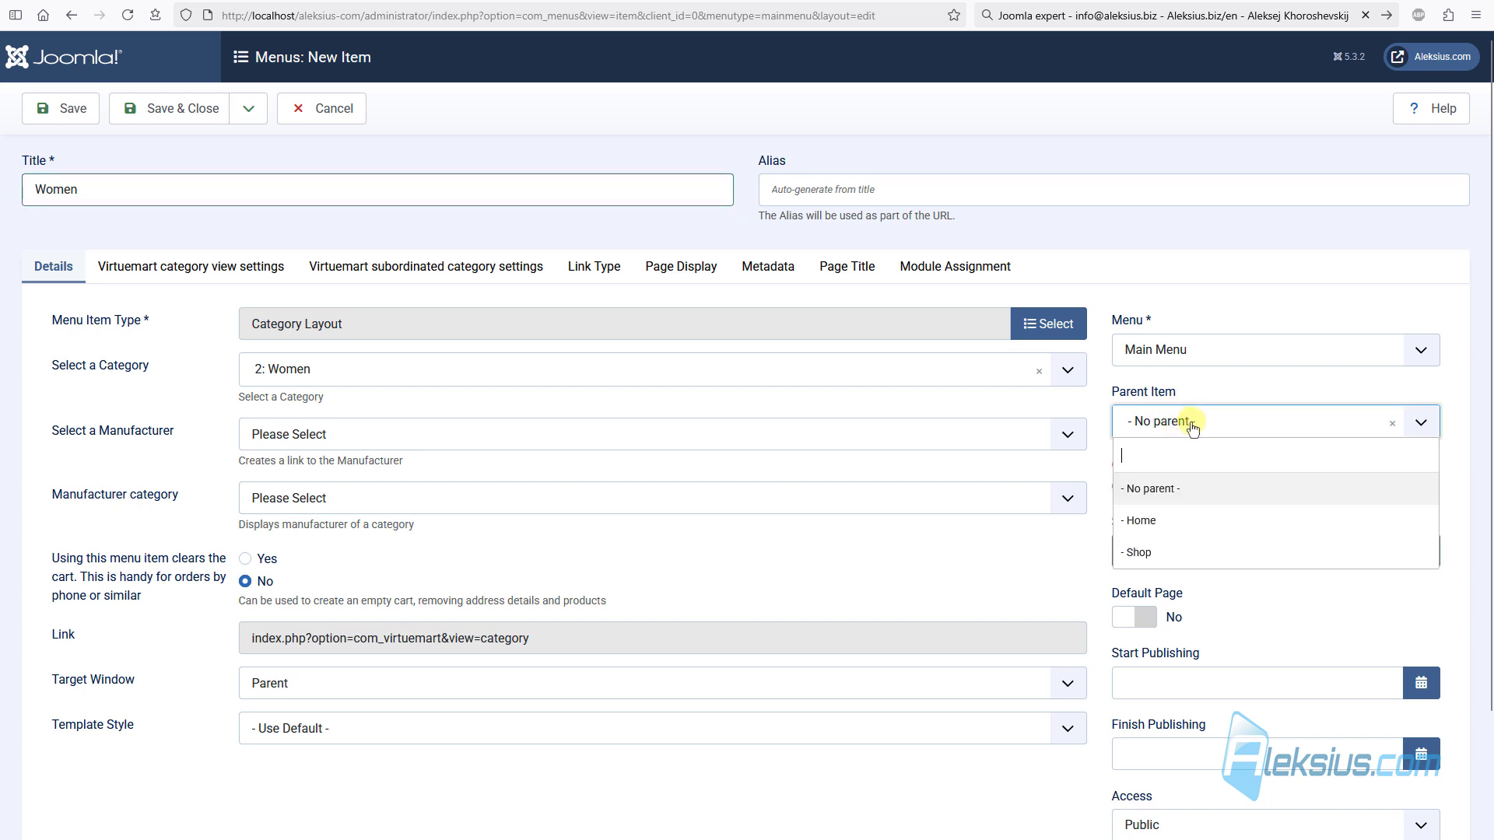
{"action": "left_click", "coordinate": [1173, 552]}
{"action": "left_click", "coordinate": [74, 116]}
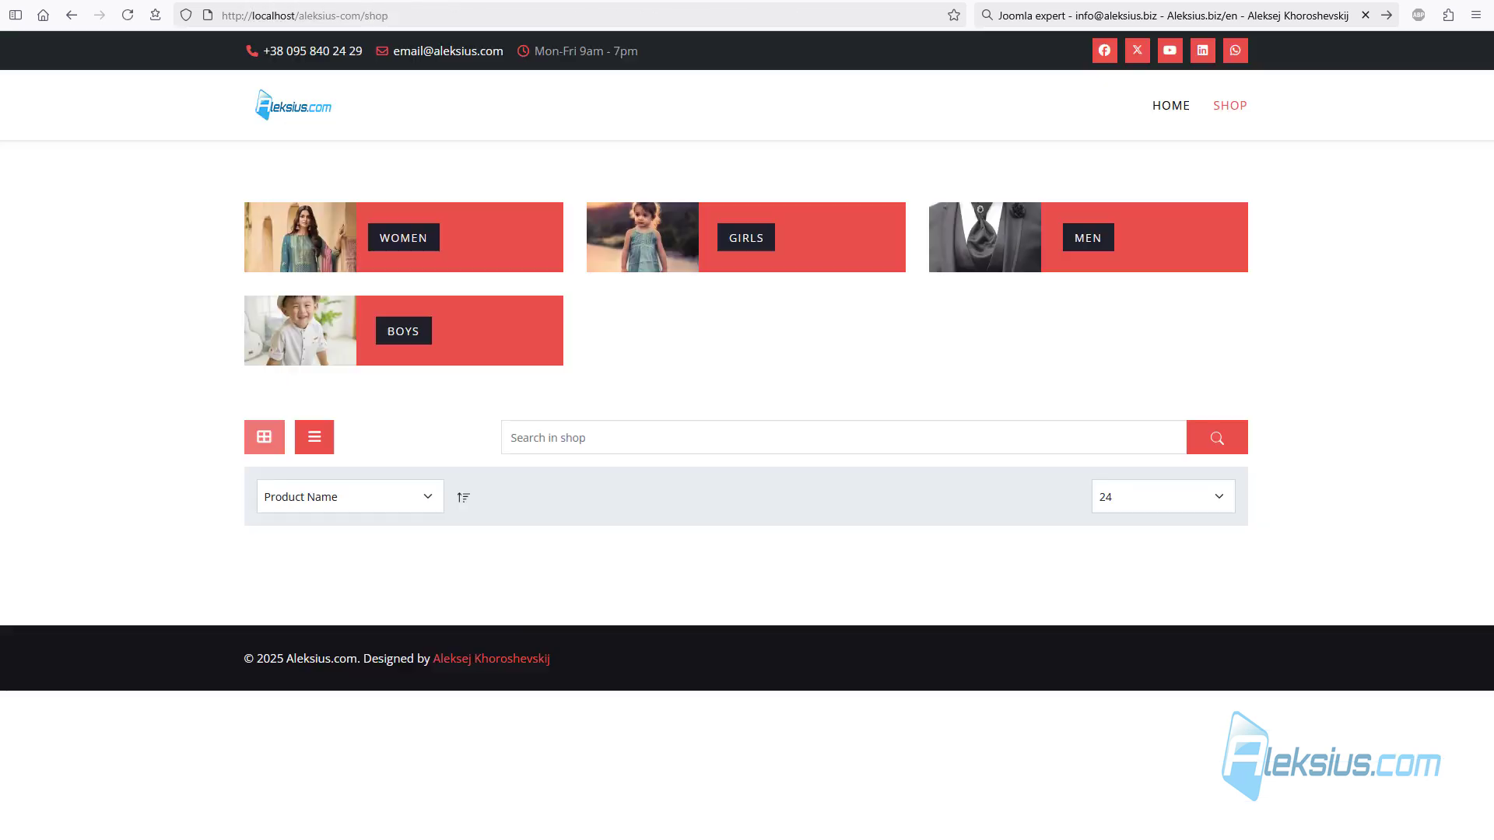
Step: Reload the site's front page, open Women from the Shop submenu to check its heading and description, and return to the Shop page
{"action": "left_click", "coordinate": [301, 114]}
{"action": "mouse_move", "coordinate": [1227, 104]}
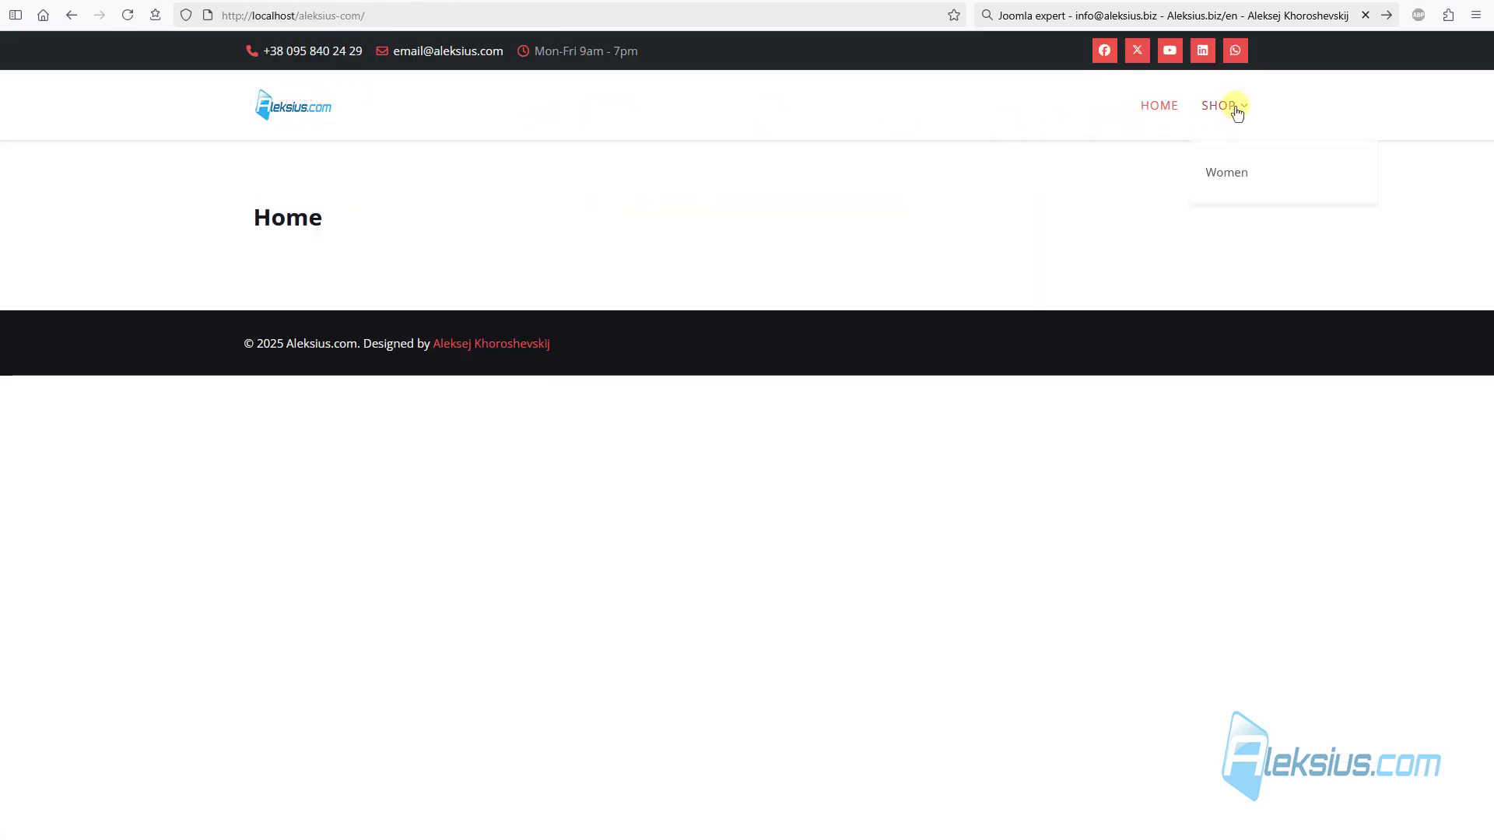
{"action": "left_click", "coordinate": [1228, 174]}
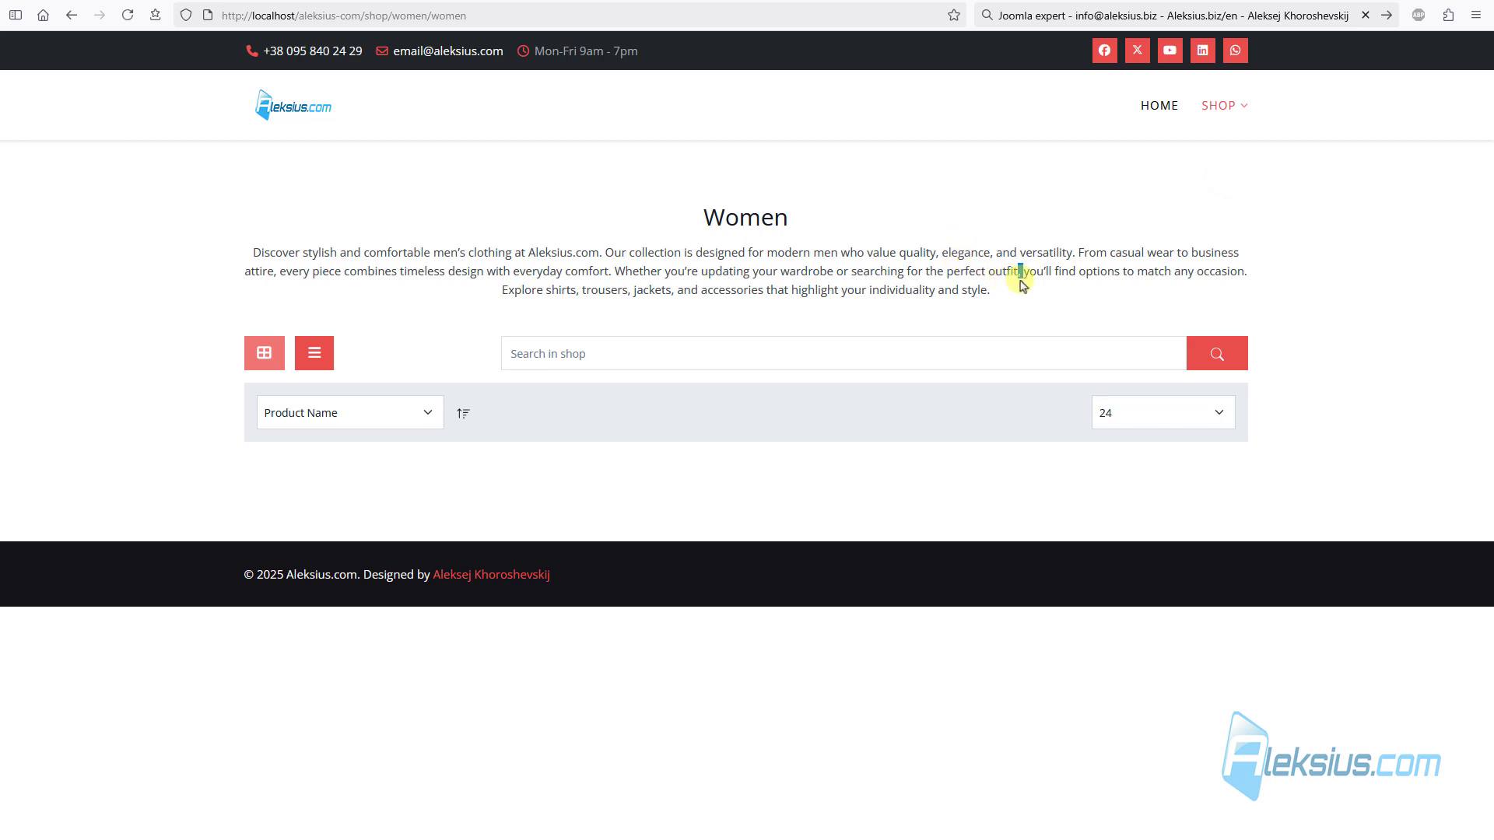
{"action": "triple_click", "coordinate": [1019, 280]}
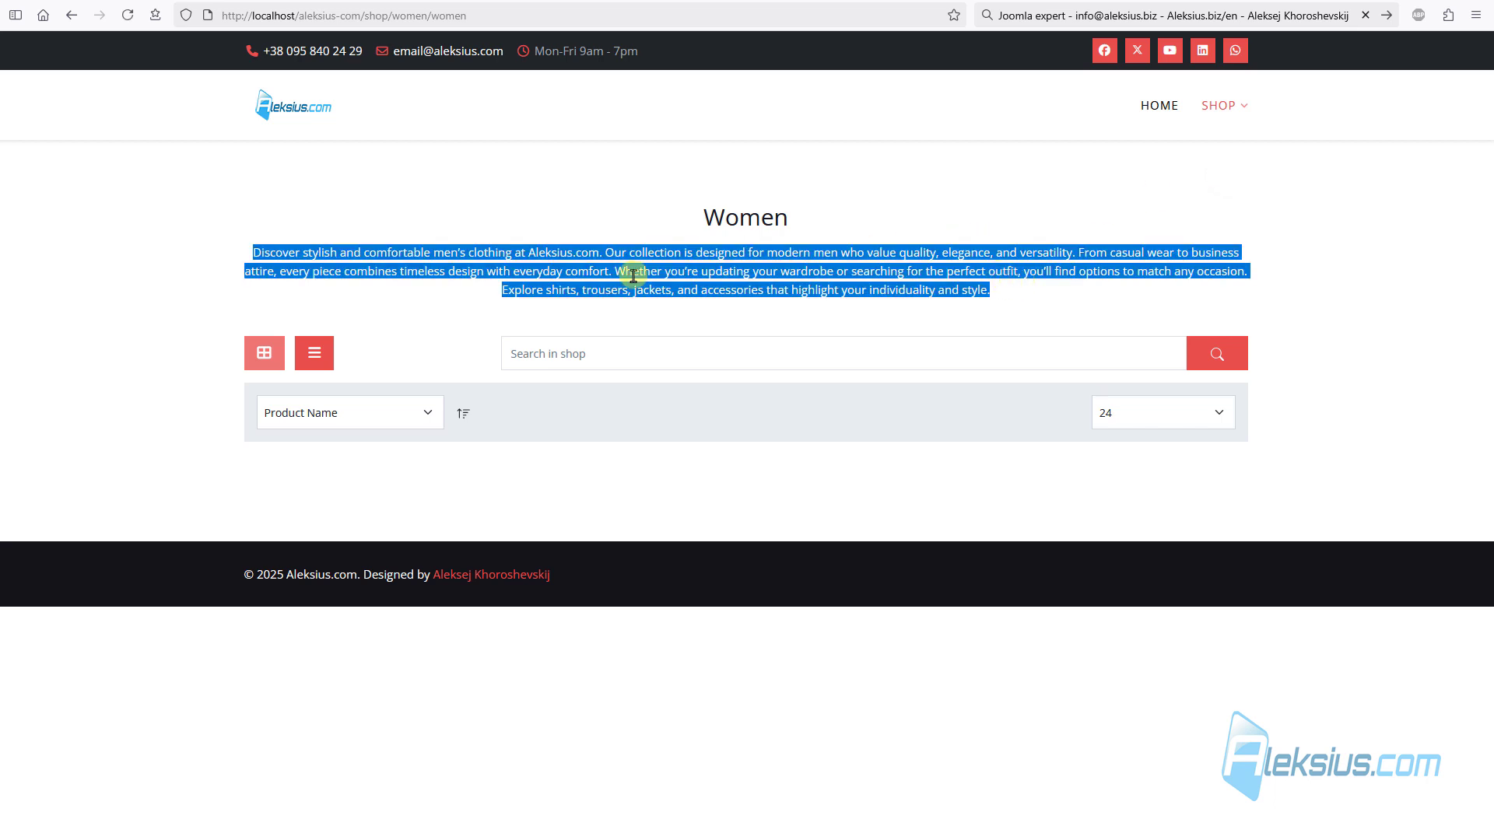
{"action": "double_click", "coordinate": [738, 218]}
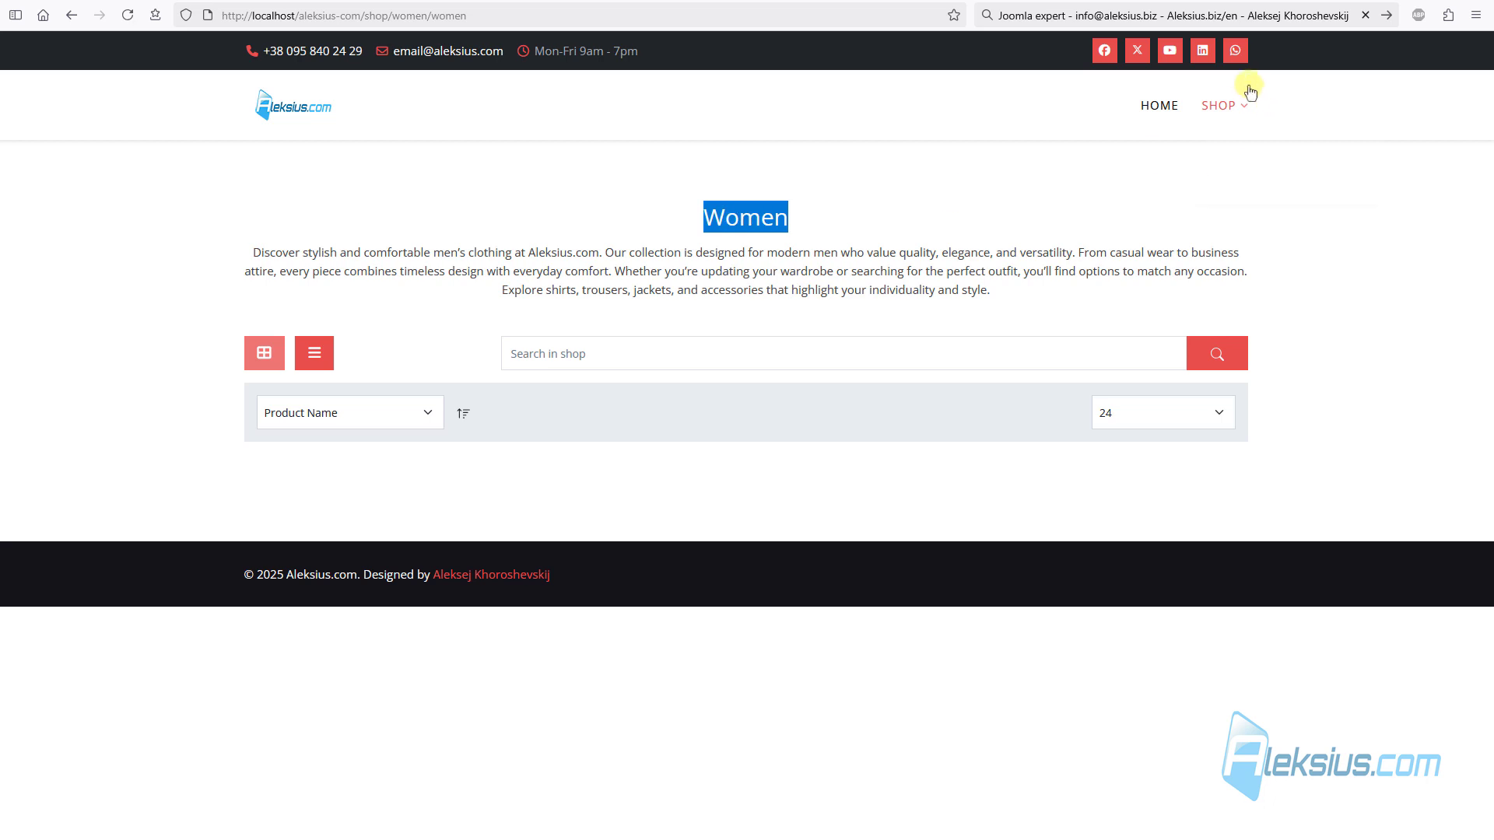
{"action": "left_click", "coordinate": [1220, 109]}
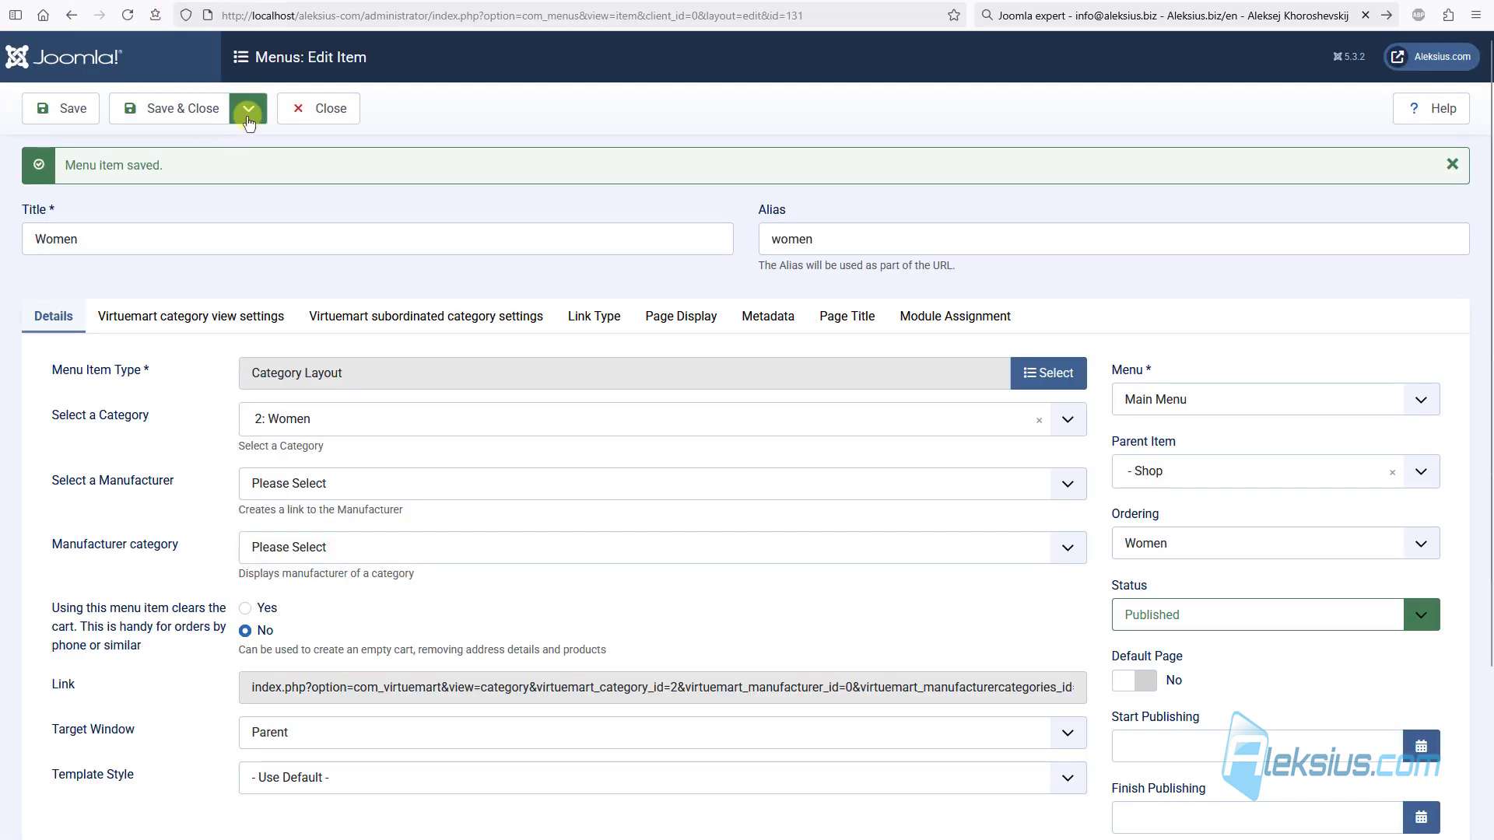
Step: Save the Women menu item as a copy, title the copy Girls, and clear its alias
{"action": "left_click", "coordinate": [248, 108]}
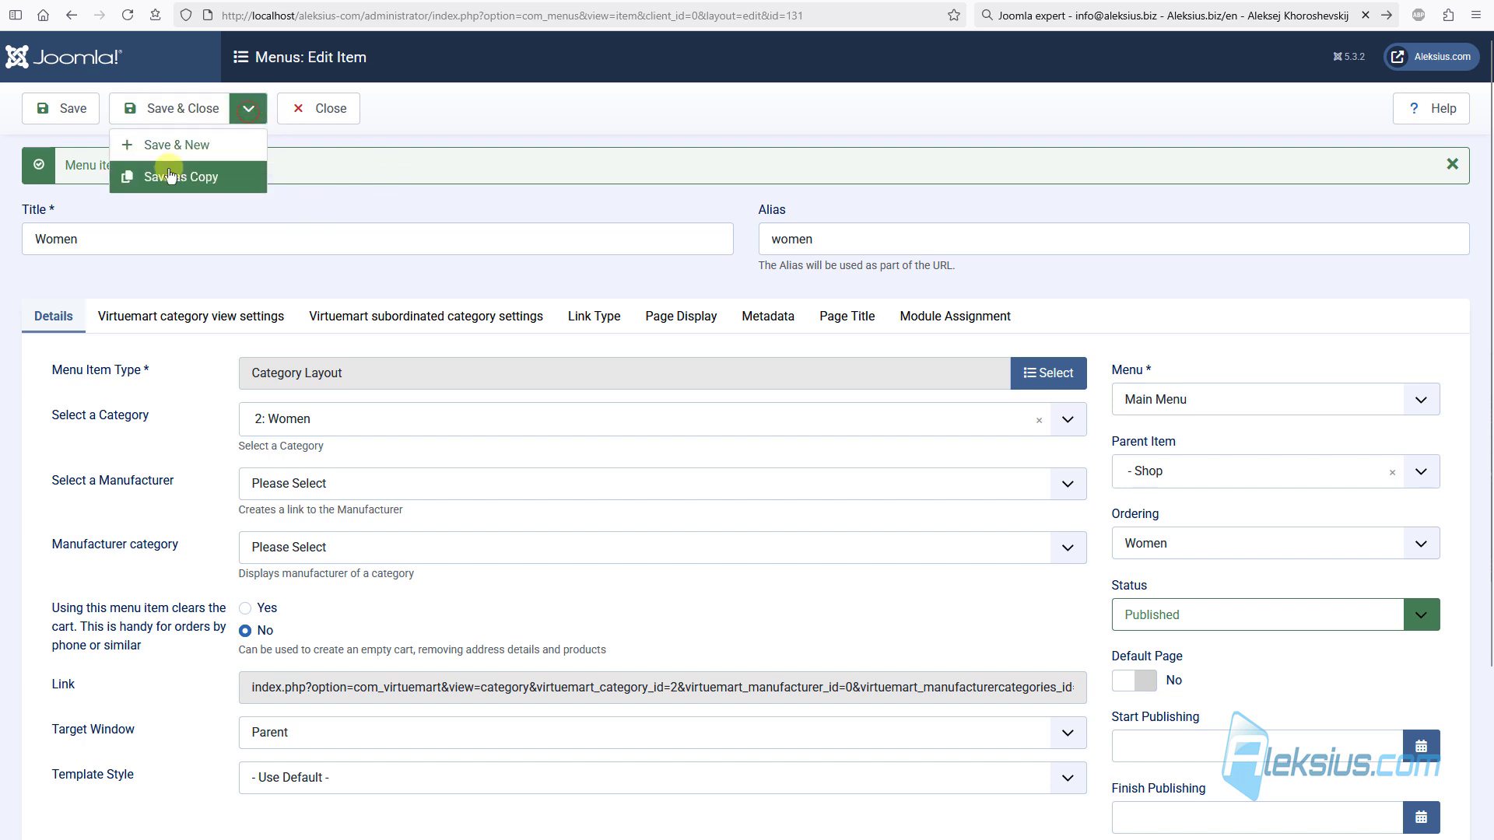
{"action": "left_click", "coordinate": [178, 179]}
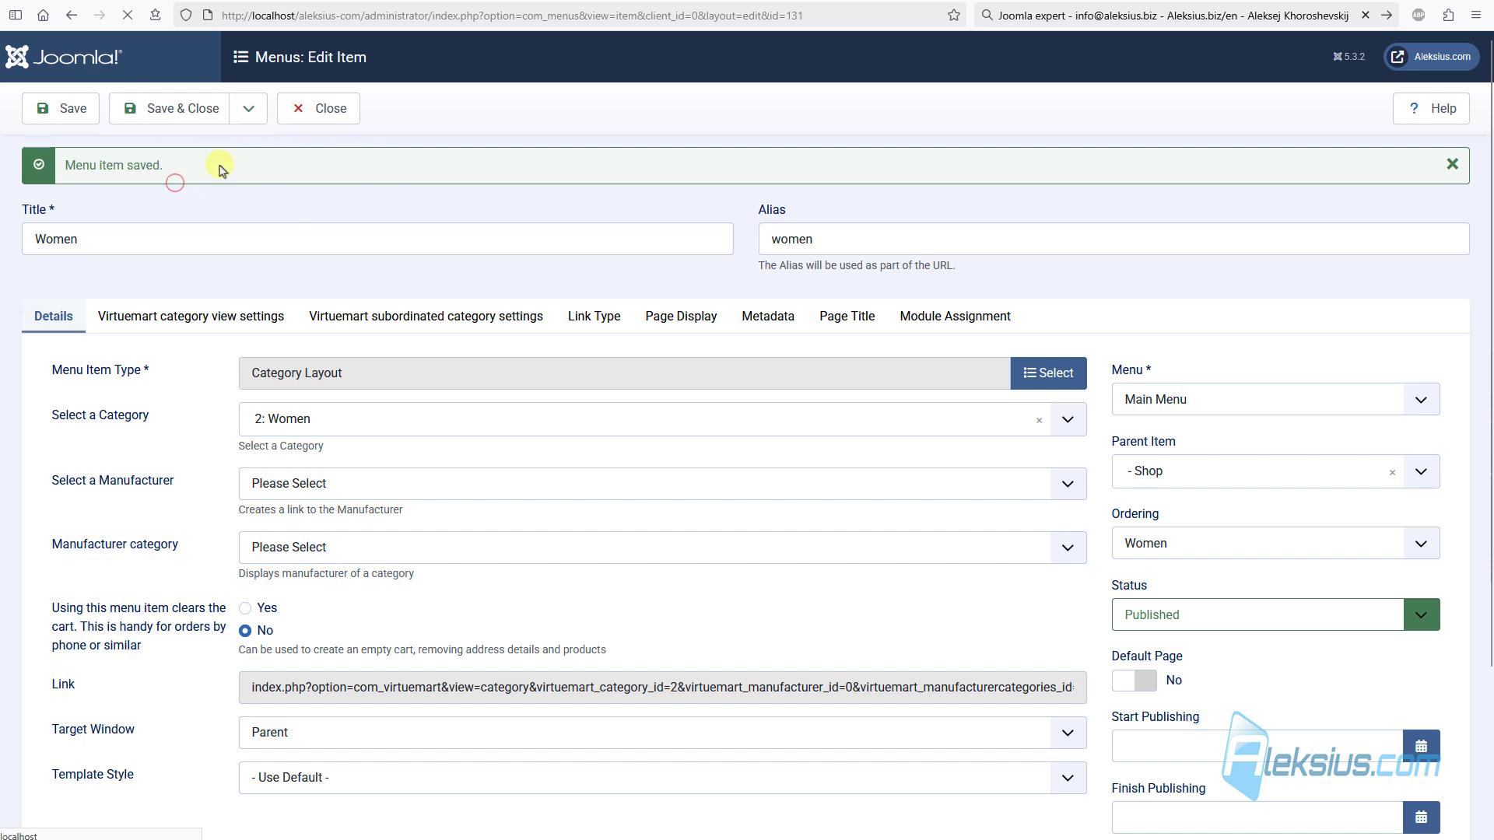
{"action": "triple_click", "coordinate": [144, 242]}
{"action": "type", "text": "Girls"}
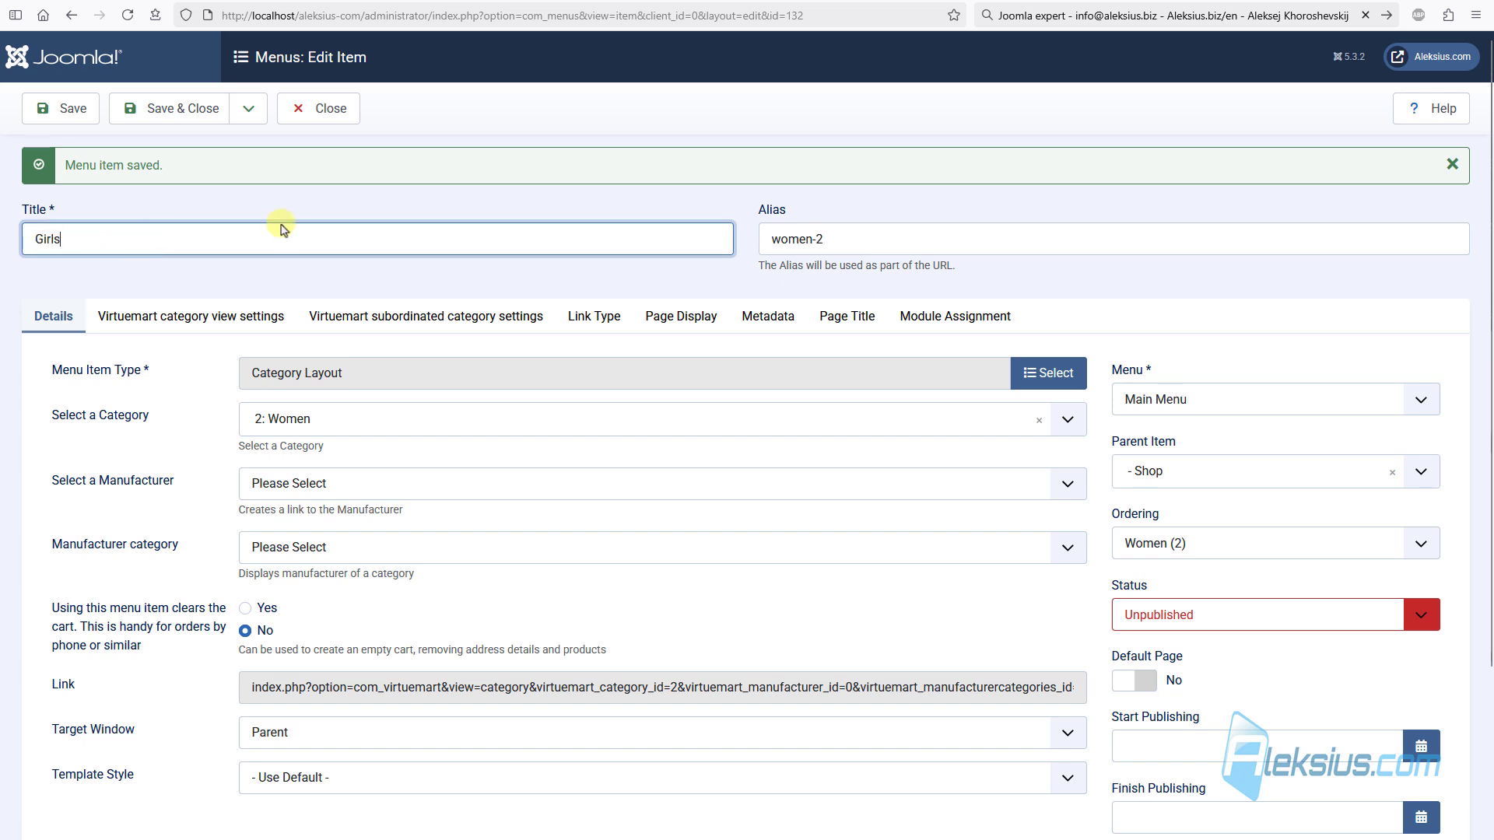
{"action": "triple_click", "coordinate": [889, 235]}
{"action": "key", "text": "BackSpace"}
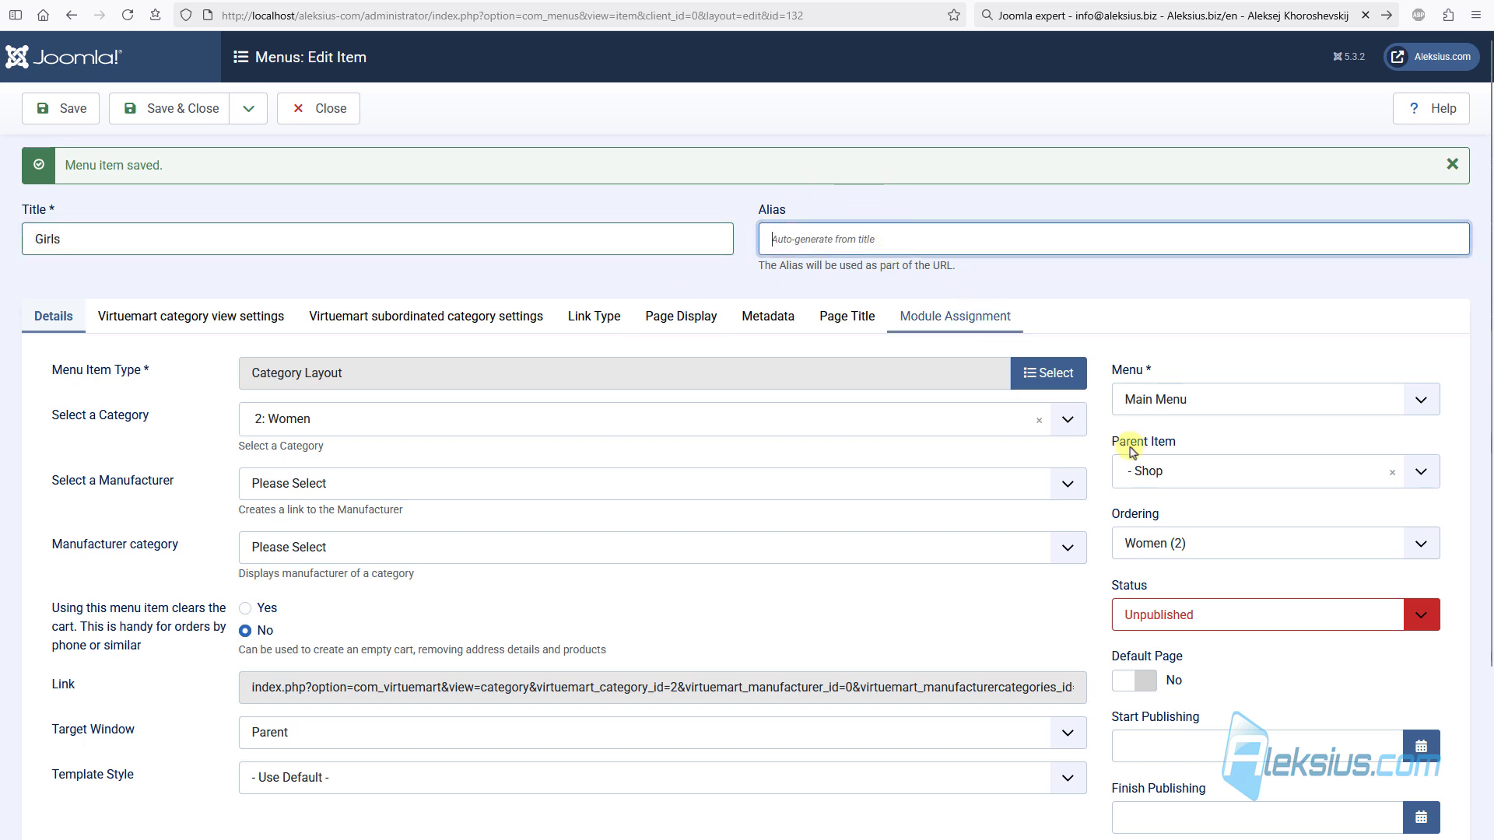
Step: Set the Girls menu item's status to Published, assign the Girls category to it, and save it
{"action": "left_click", "coordinate": [1186, 611]}
{"action": "left_click", "coordinate": [1183, 648]}
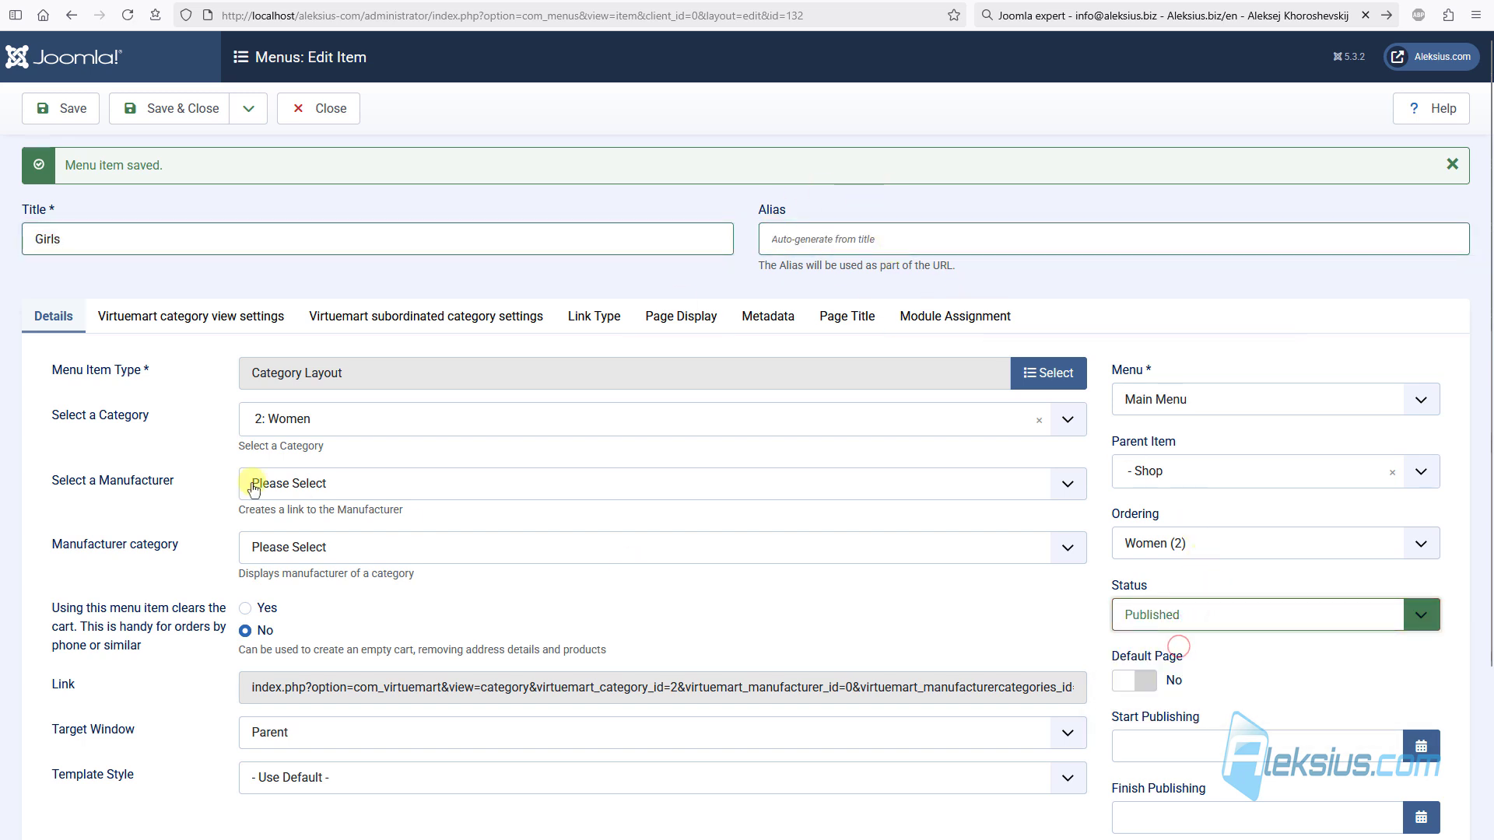
{"action": "left_click", "coordinate": [309, 425]}
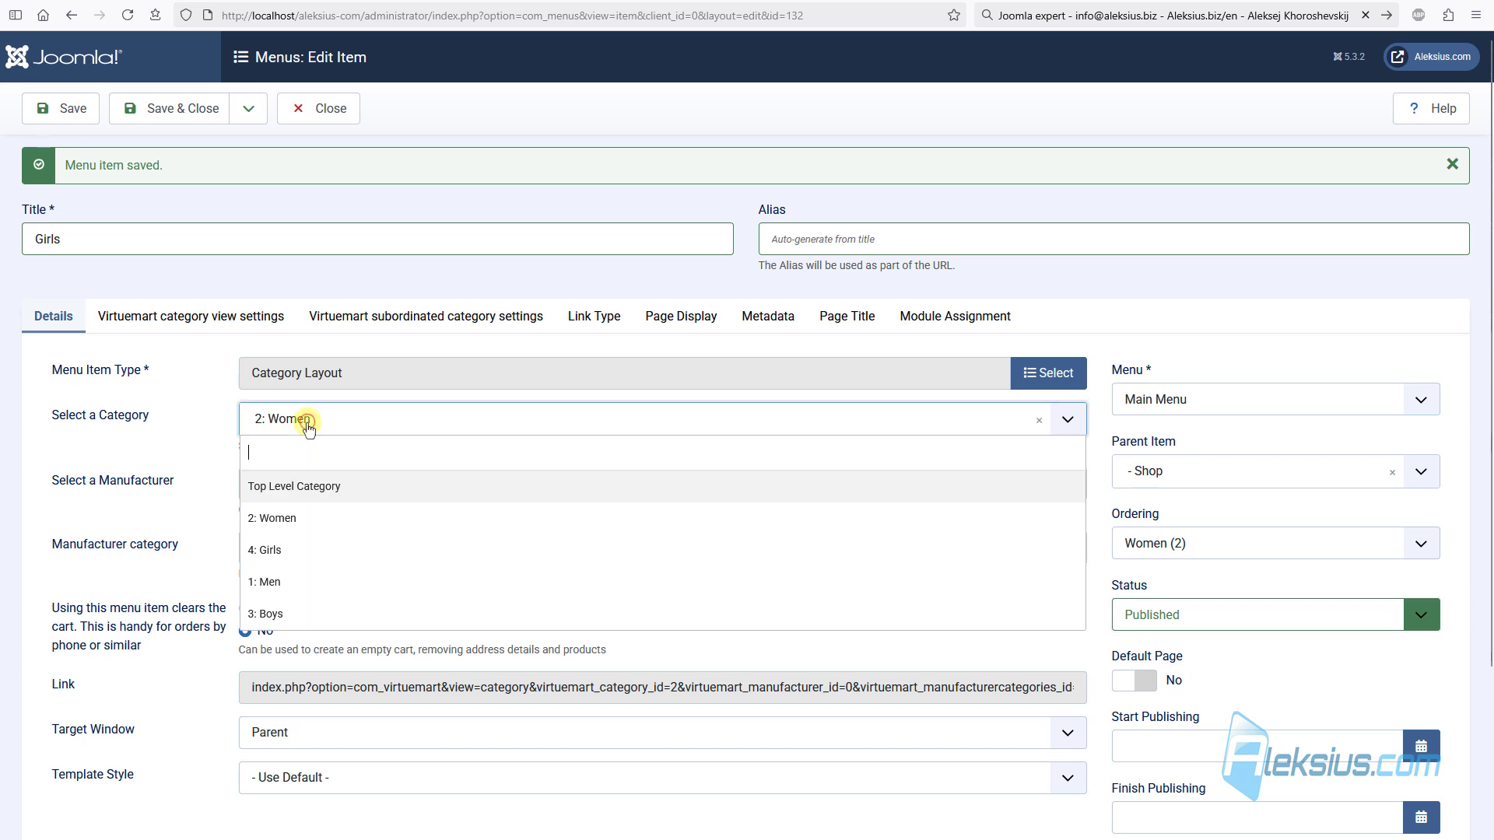
{"action": "left_click", "coordinate": [303, 550]}
{"action": "left_click", "coordinate": [85, 116]}
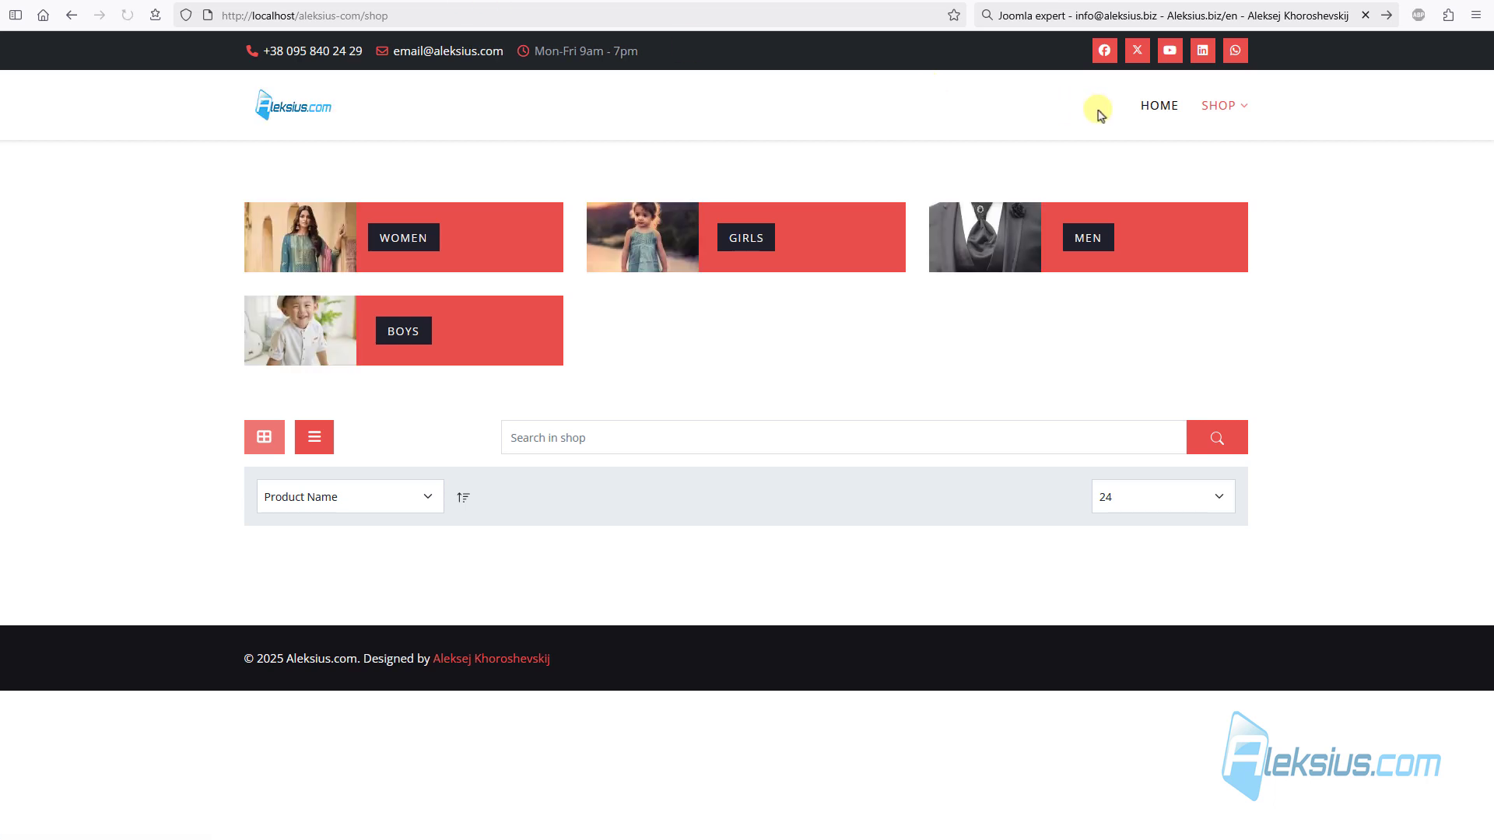
Step: Check the Shop submenu and category images on the site's Shop page, and return to the administrator
{"action": "mouse_move", "coordinate": [1230, 107]}
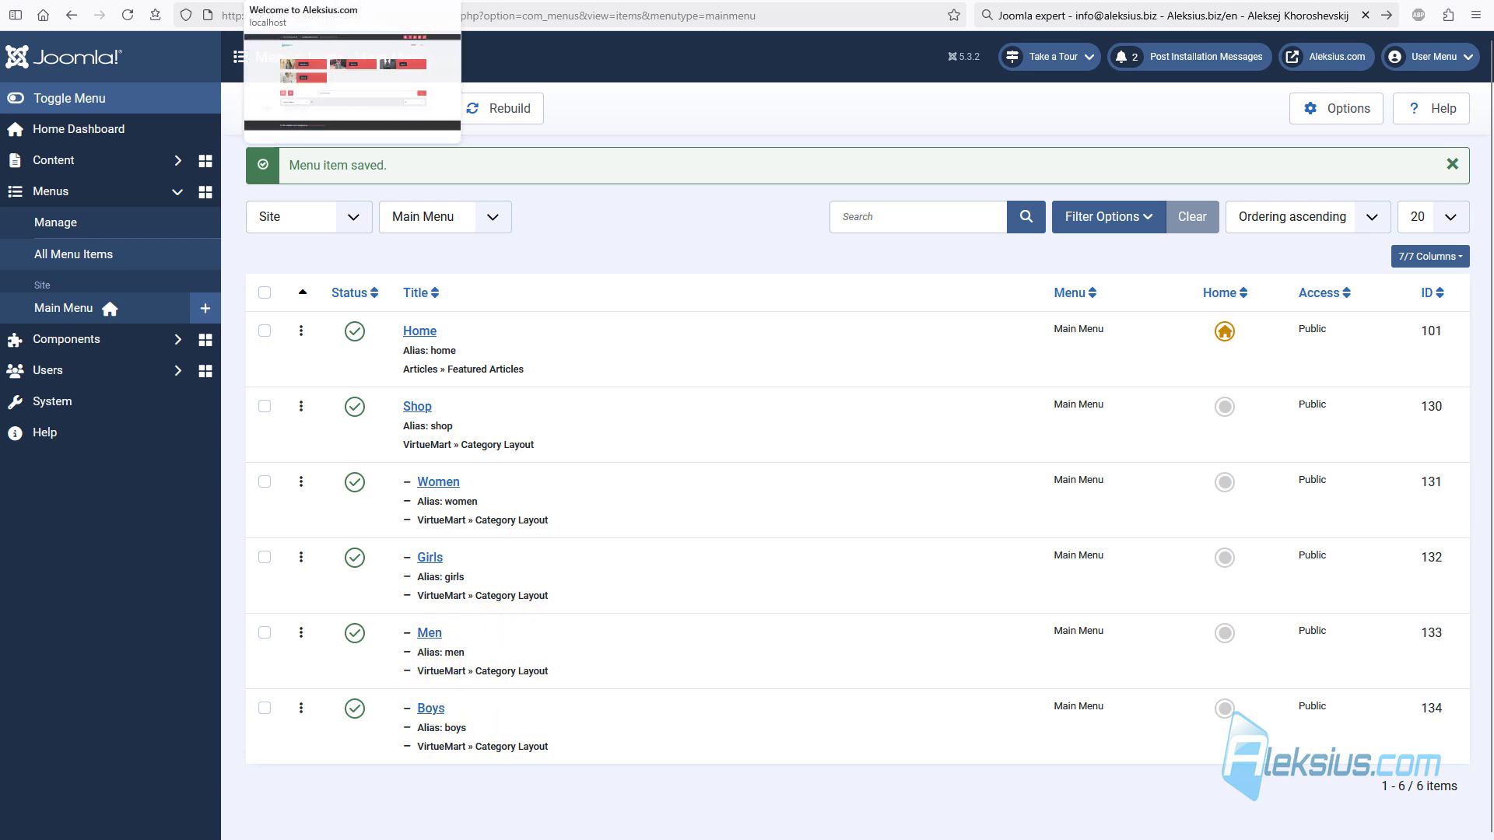
{"action": "left_click", "coordinate": [311, 0]}
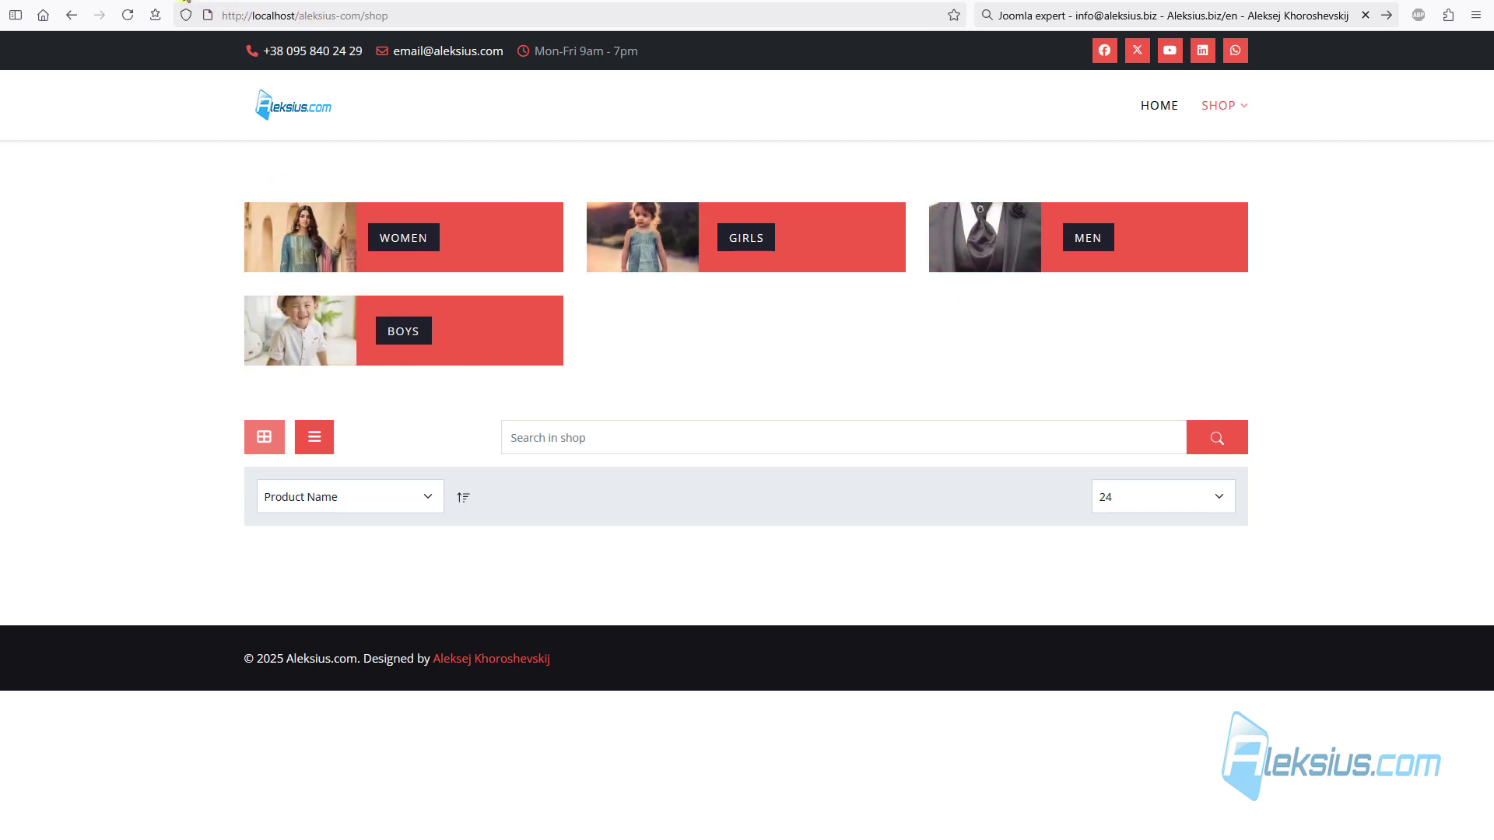
{"action": "left_click", "coordinate": [184, 2]}
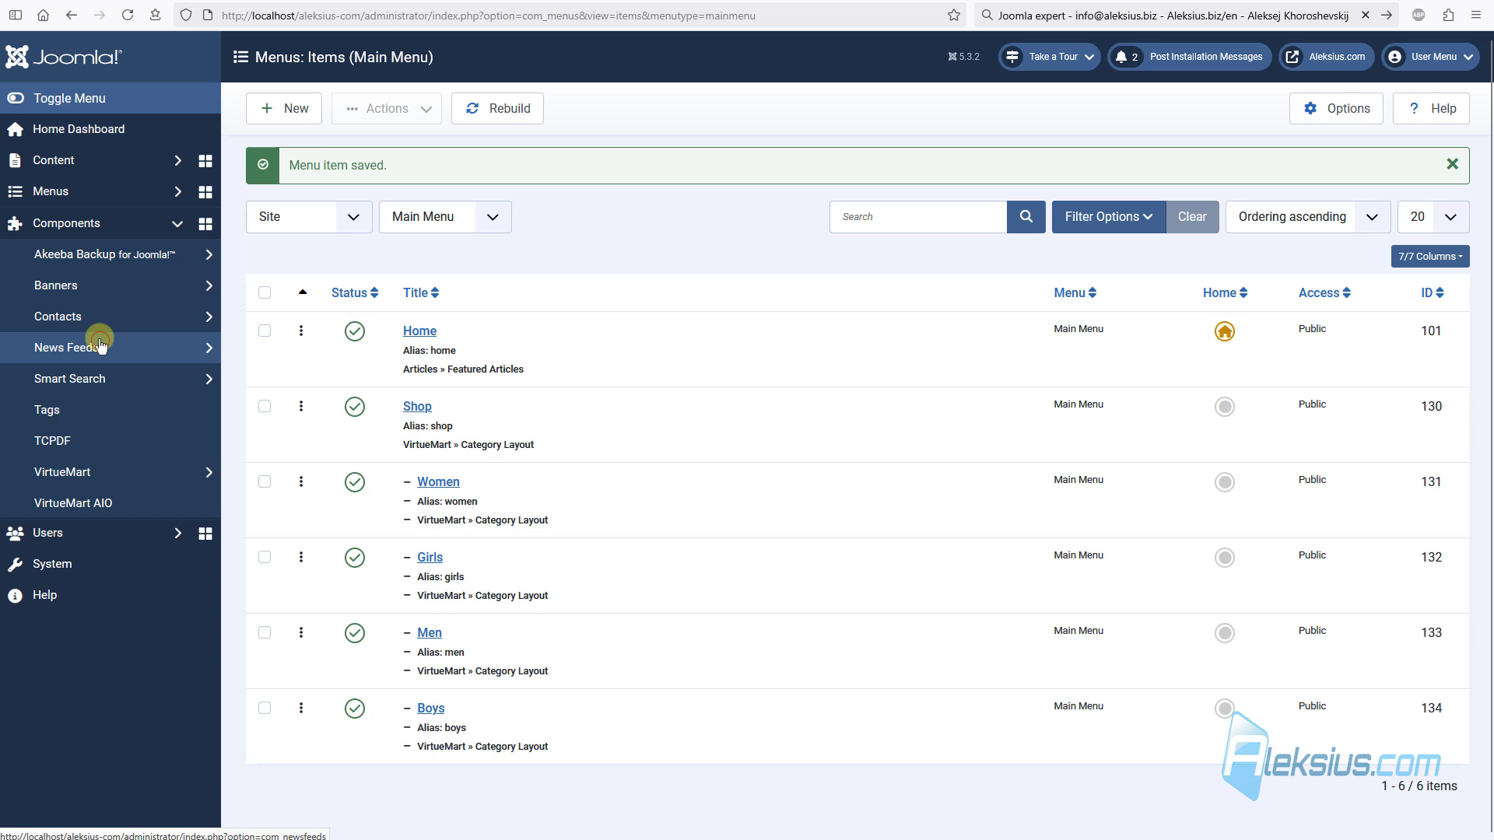
Step: Open the Templates settings in VirtueMart's configuration
{"action": "left_click", "coordinate": [84, 470]}
{"action": "scroll", "coordinate": [88, 545], "scroll_direction": "down", "scroll_amount": 2}
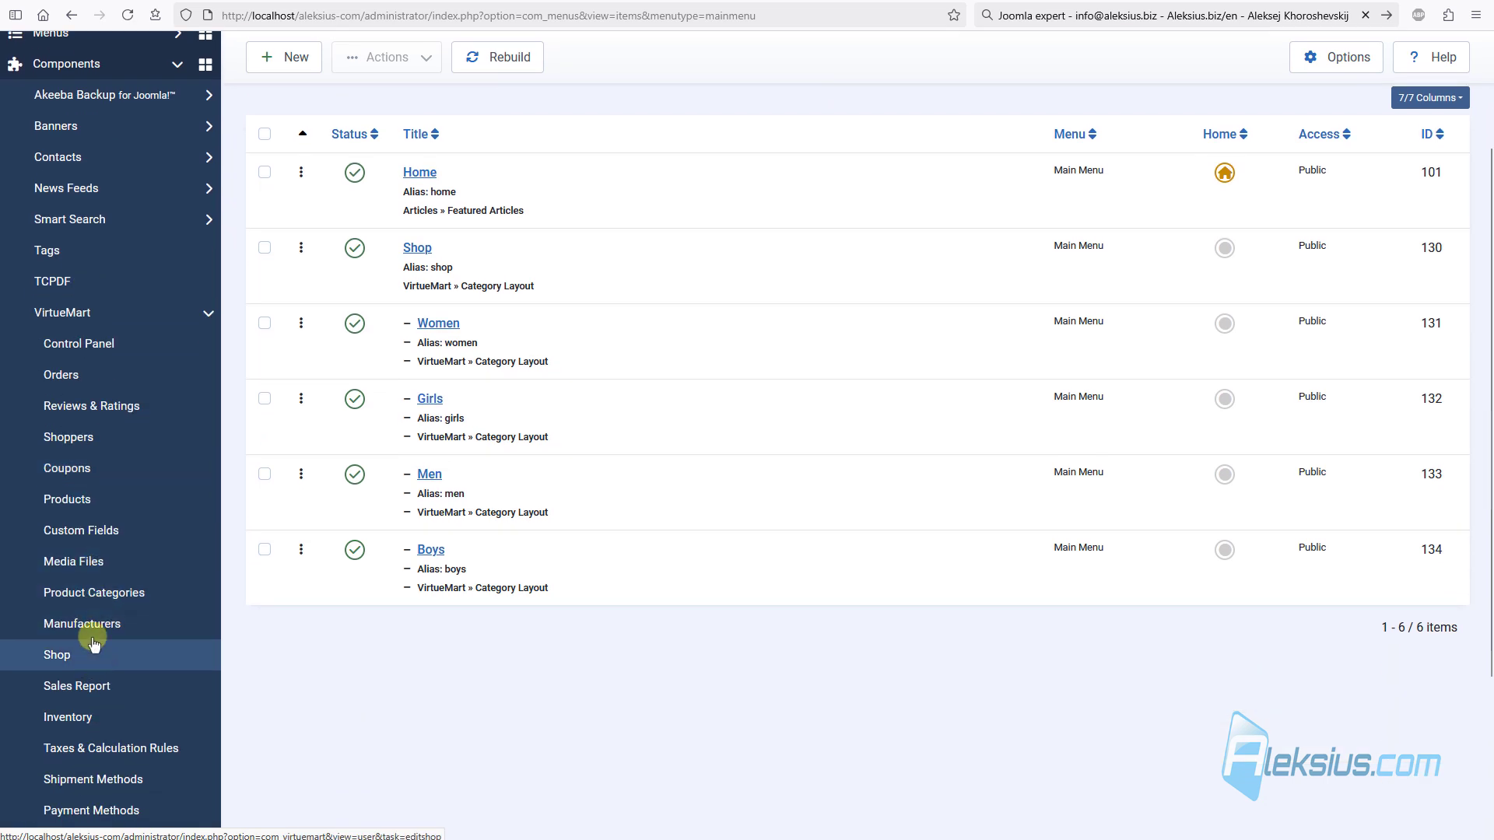
{"action": "scroll", "coordinate": [88, 595], "scroll_direction": "down", "scroll_amount": 1}
{"action": "scroll", "coordinate": [88, 601], "scroll_direction": "down", "scroll_amount": 2}
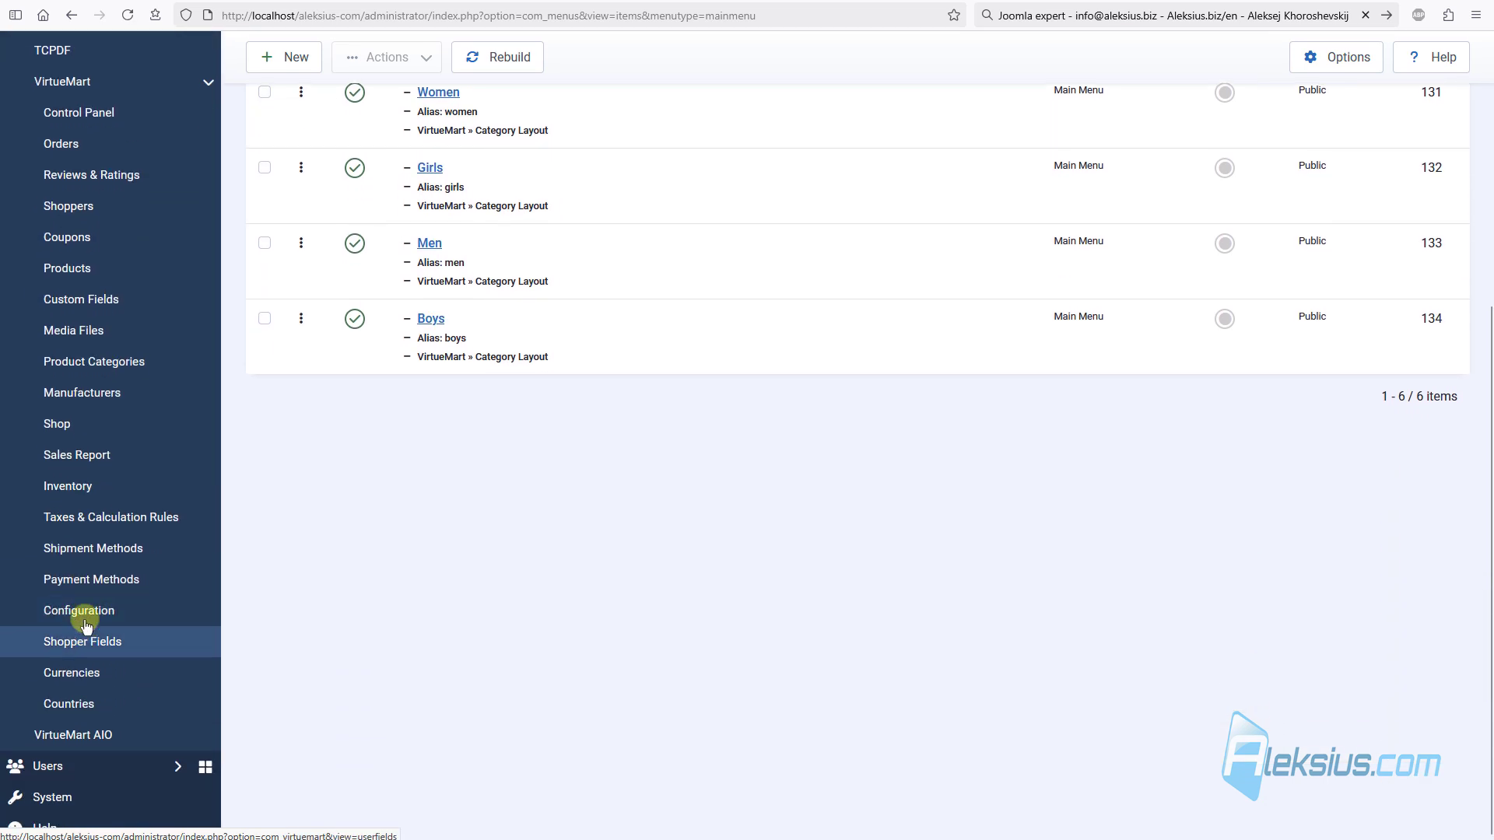
{"action": "left_click", "coordinate": [78, 610]}
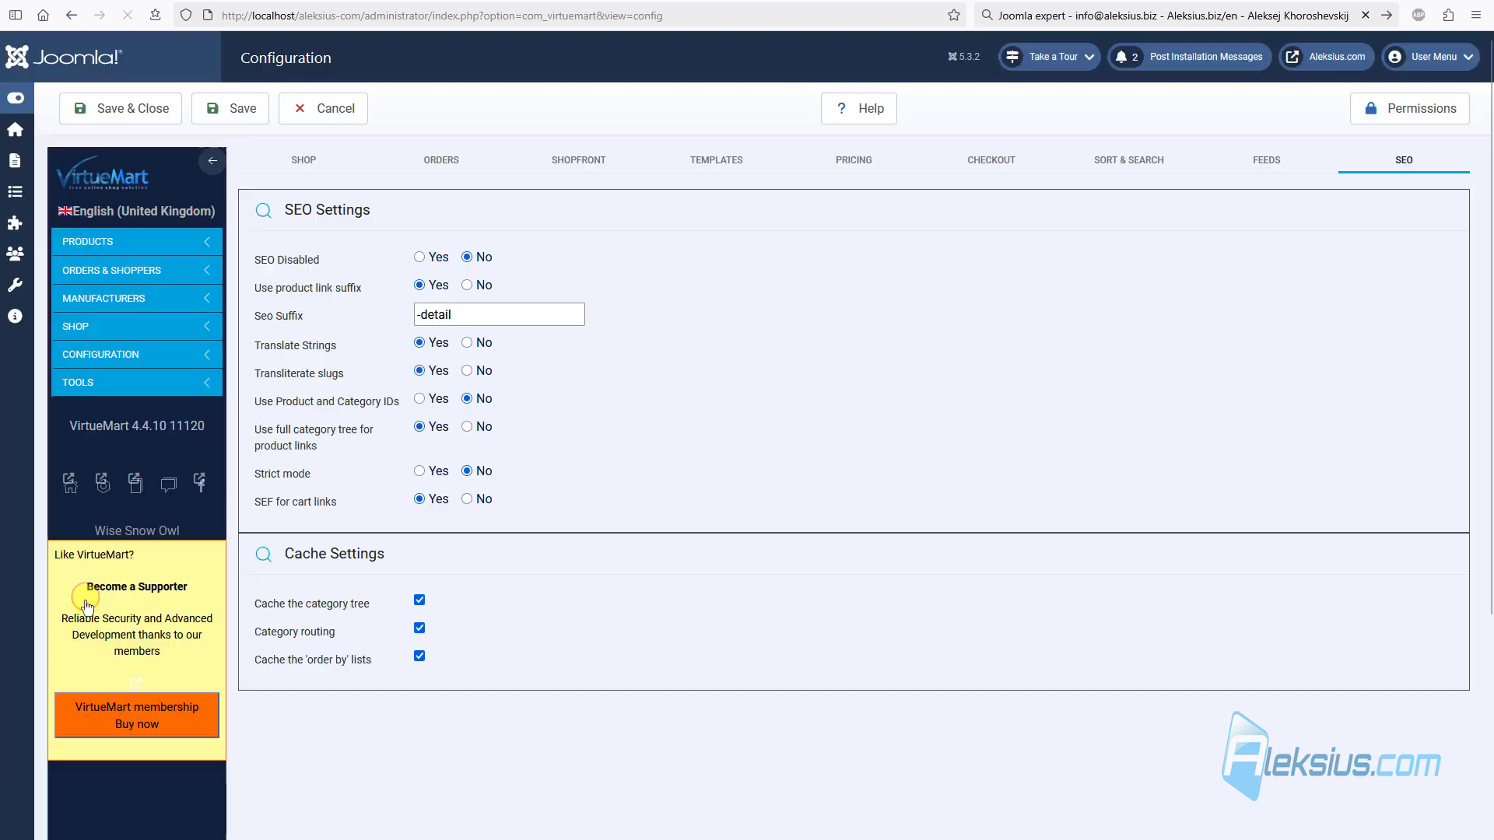
{"action": "left_click", "coordinate": [696, 158]}
Step: Set the thumbnail image height to 420 in the media files settings and save the configuration
{"action": "left_click", "coordinate": [1073, 432]}
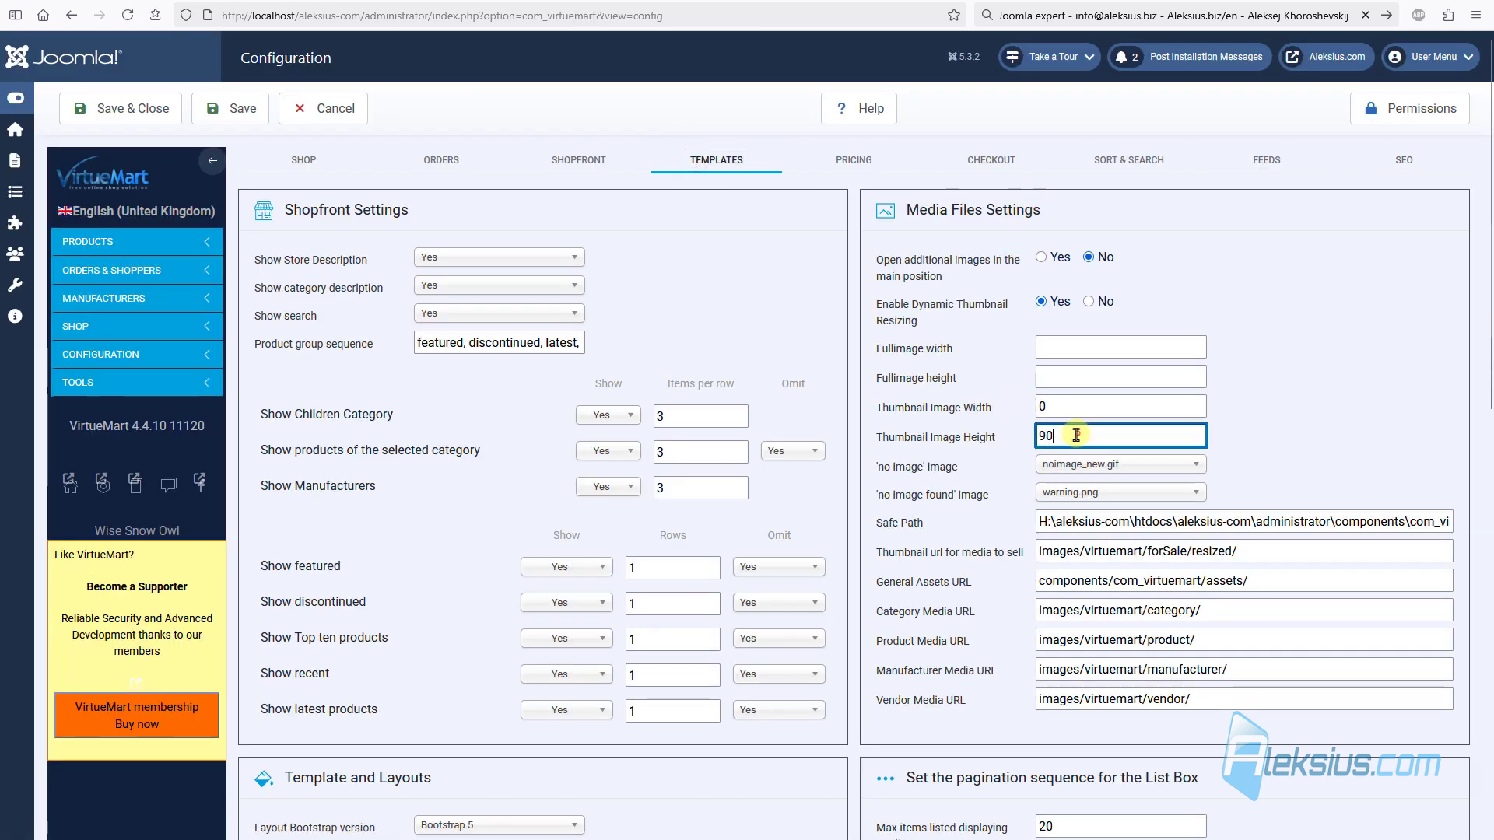
{"action": "double_click", "coordinate": [1073, 432]}
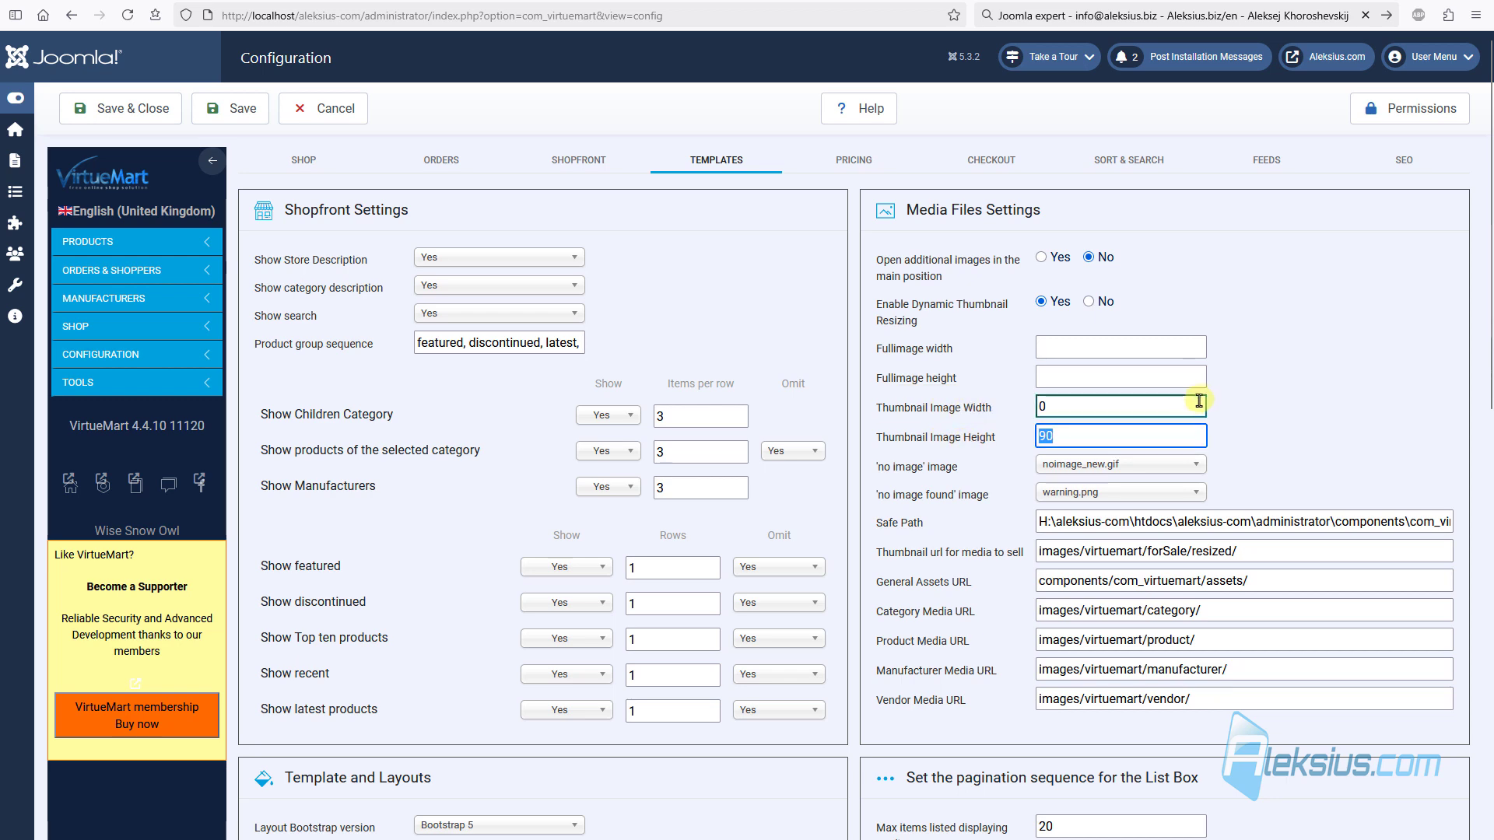
{"action": "type", "text": "420"}
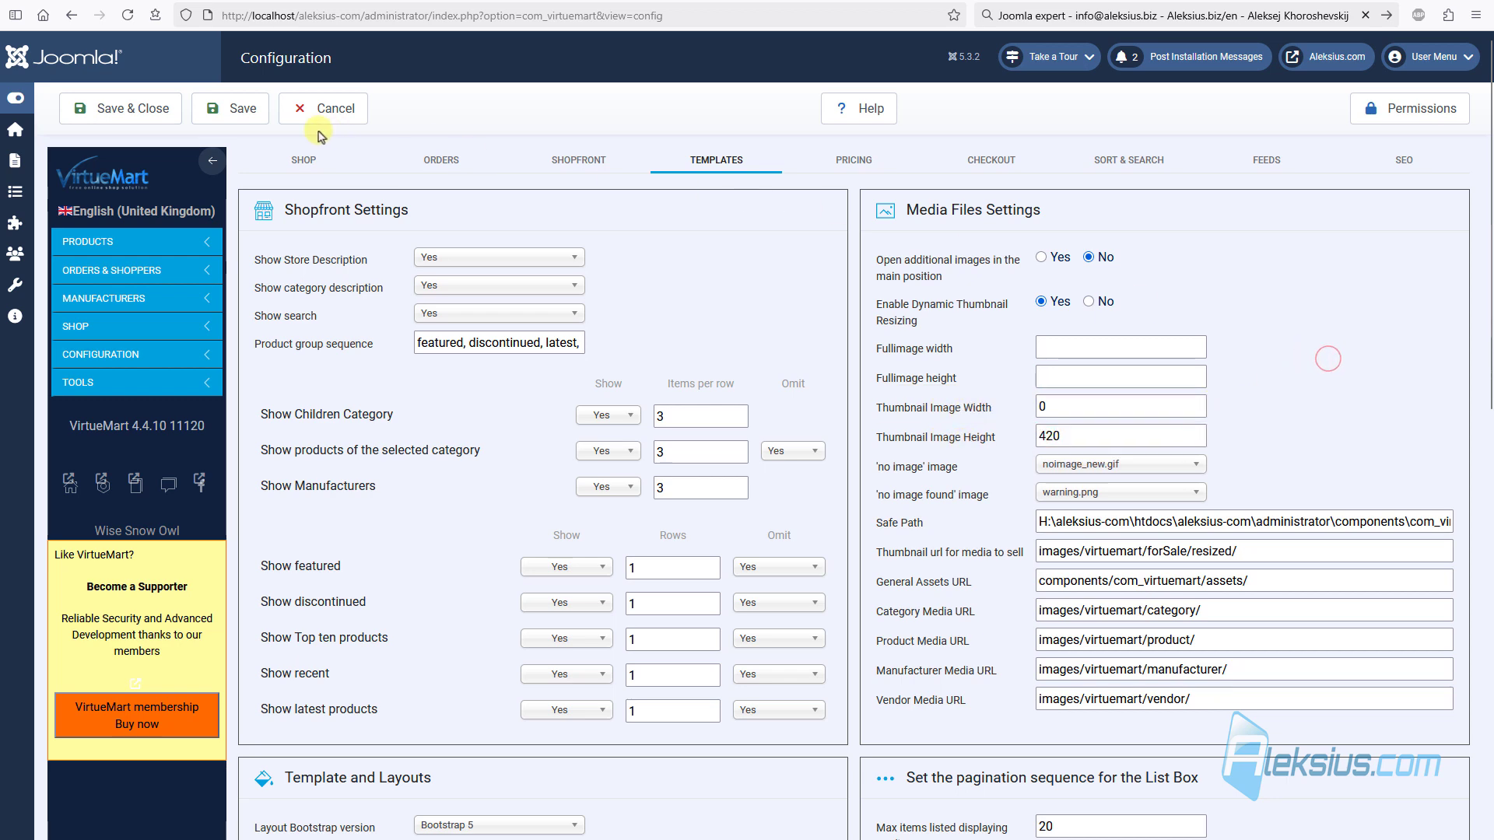
{"action": "left_click", "coordinate": [242, 109]}
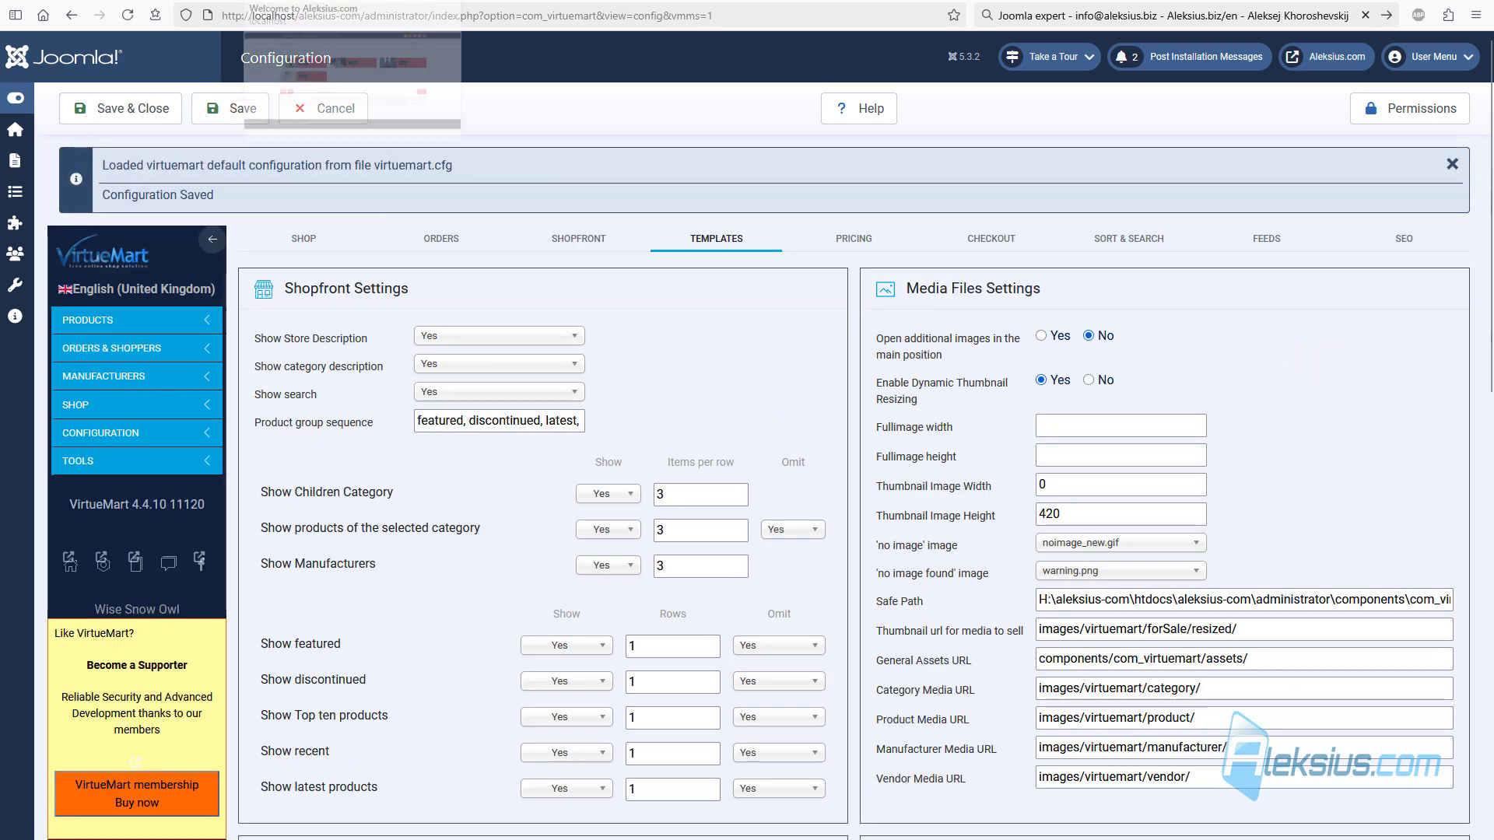
Step: Reload the site's Shop page to check the category thumbnails, and open the Women category
{"action": "left_click", "coordinate": [312, 0]}
{"action": "key", "text": "F5"}
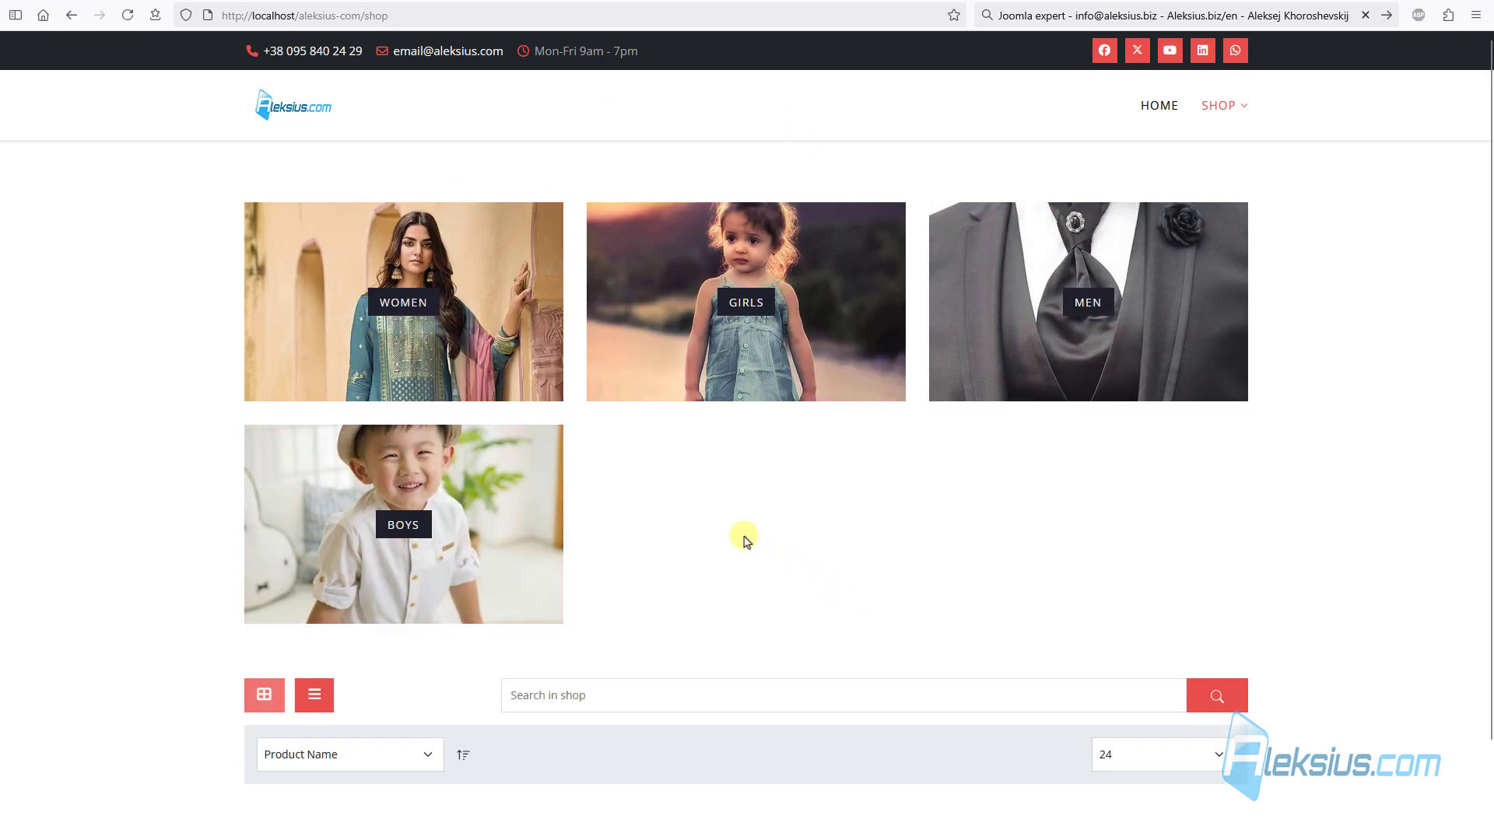
{"action": "left_click", "coordinate": [416, 307]}
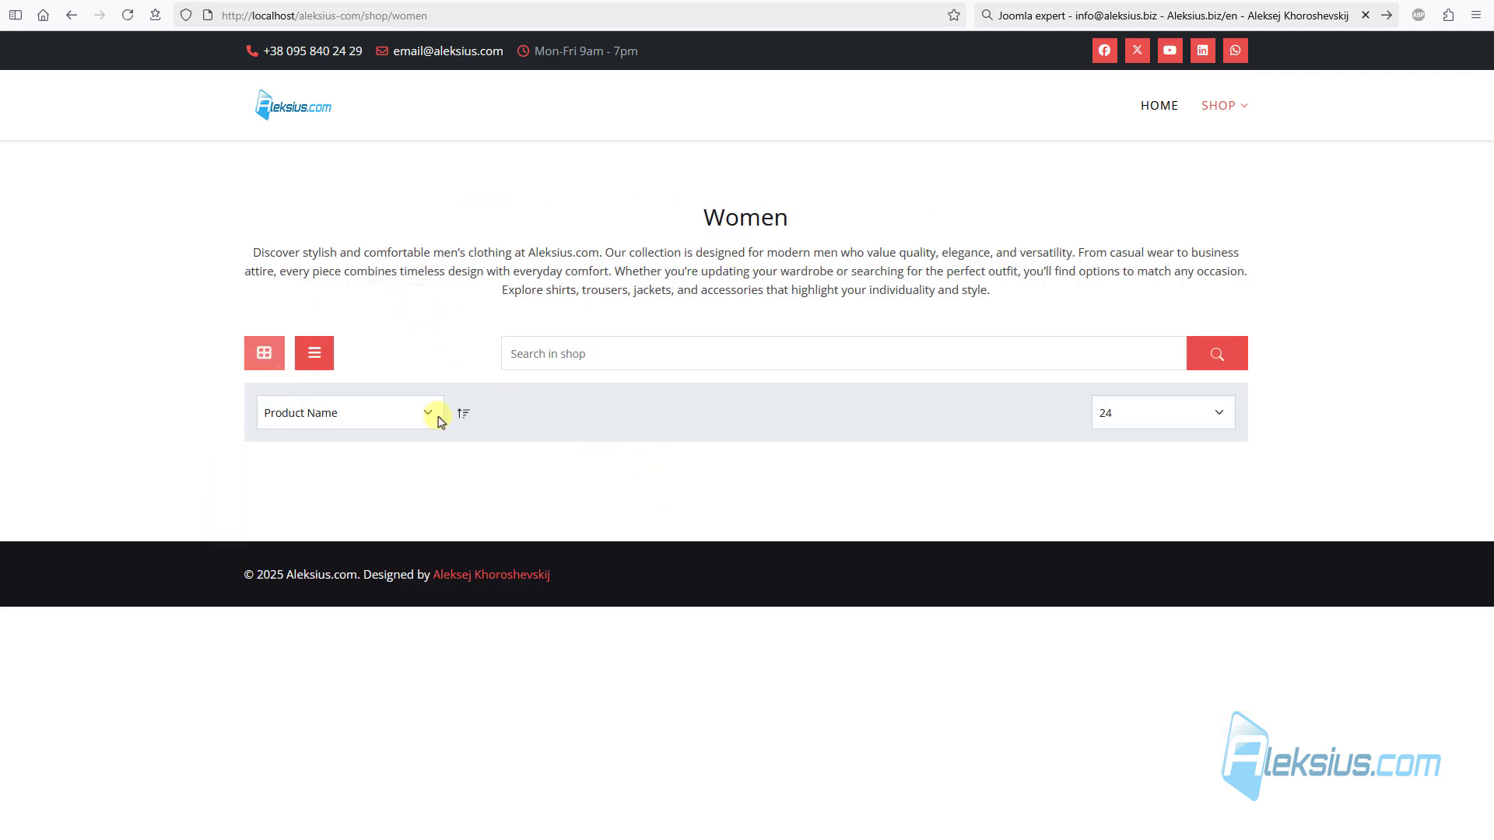
Step: Return to the administrator and open VirtueMart's product list
{"action": "left_click", "coordinate": [140, 1]}
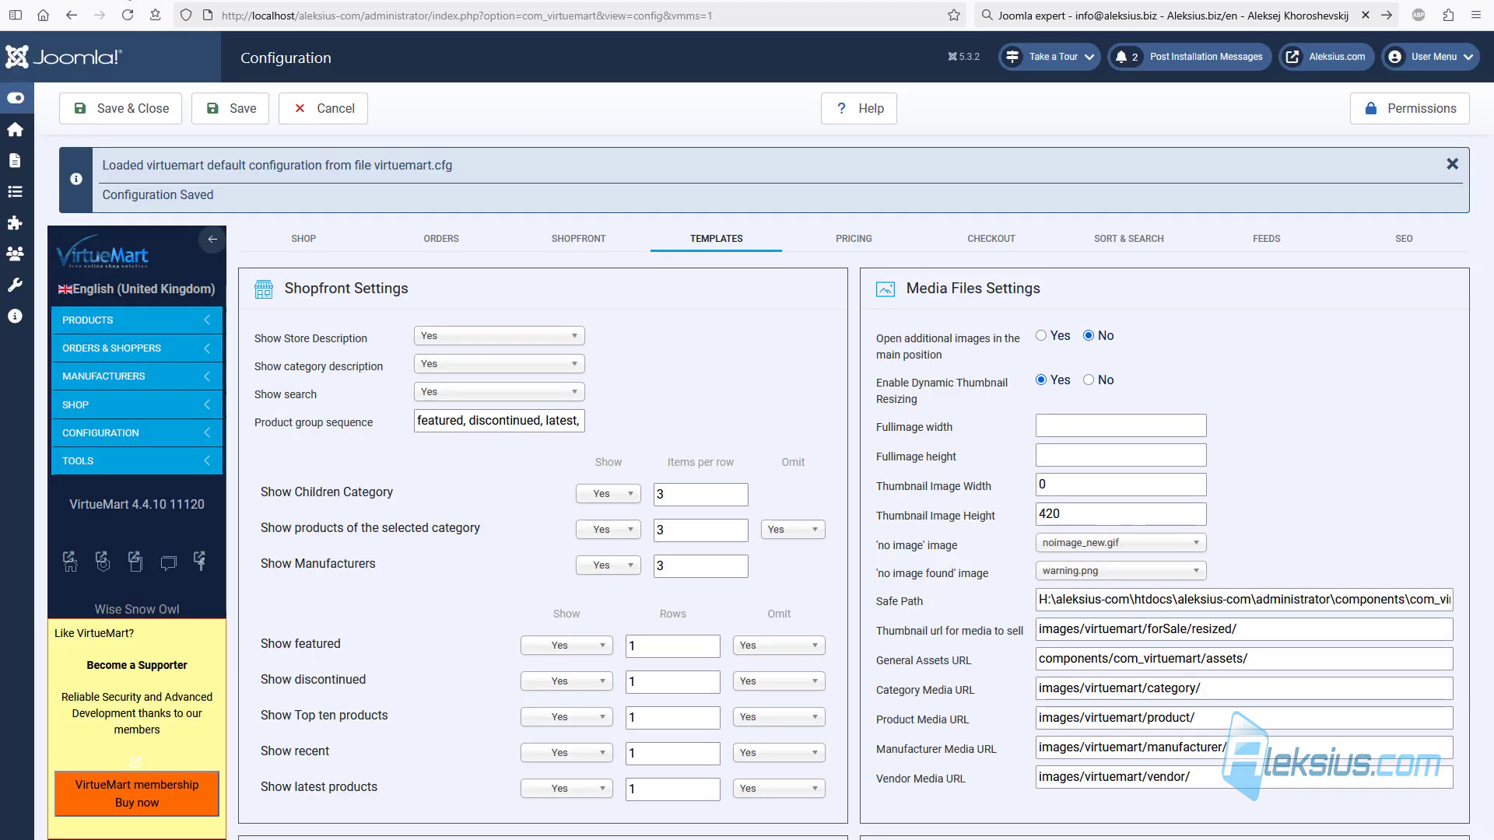
{"action": "left_click", "coordinate": [117, 313]}
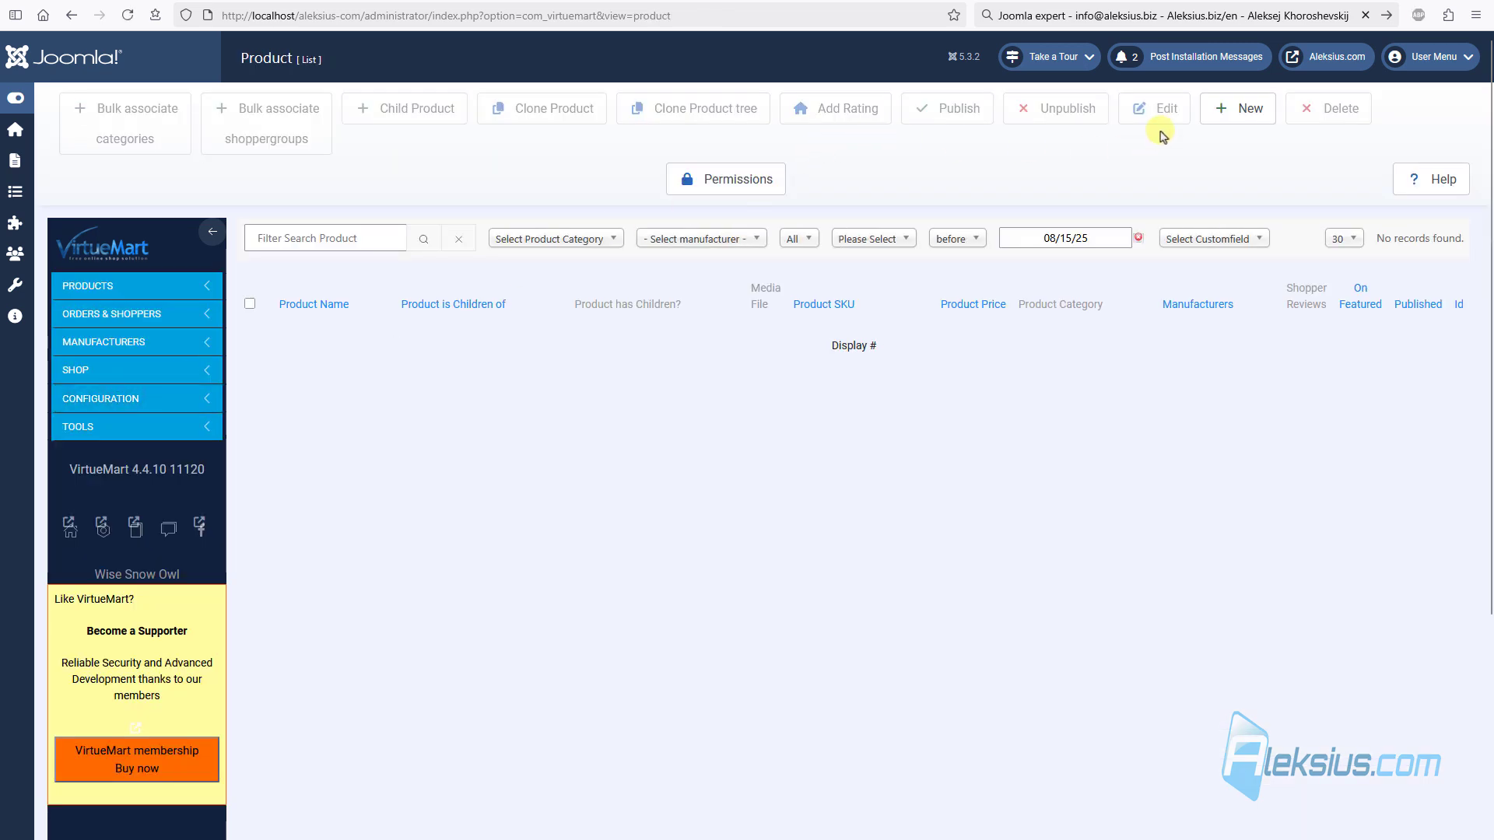
Step: Create a new product named "Women's dress 1" with the SKU 0001
{"action": "left_click", "coordinate": [1251, 115]}
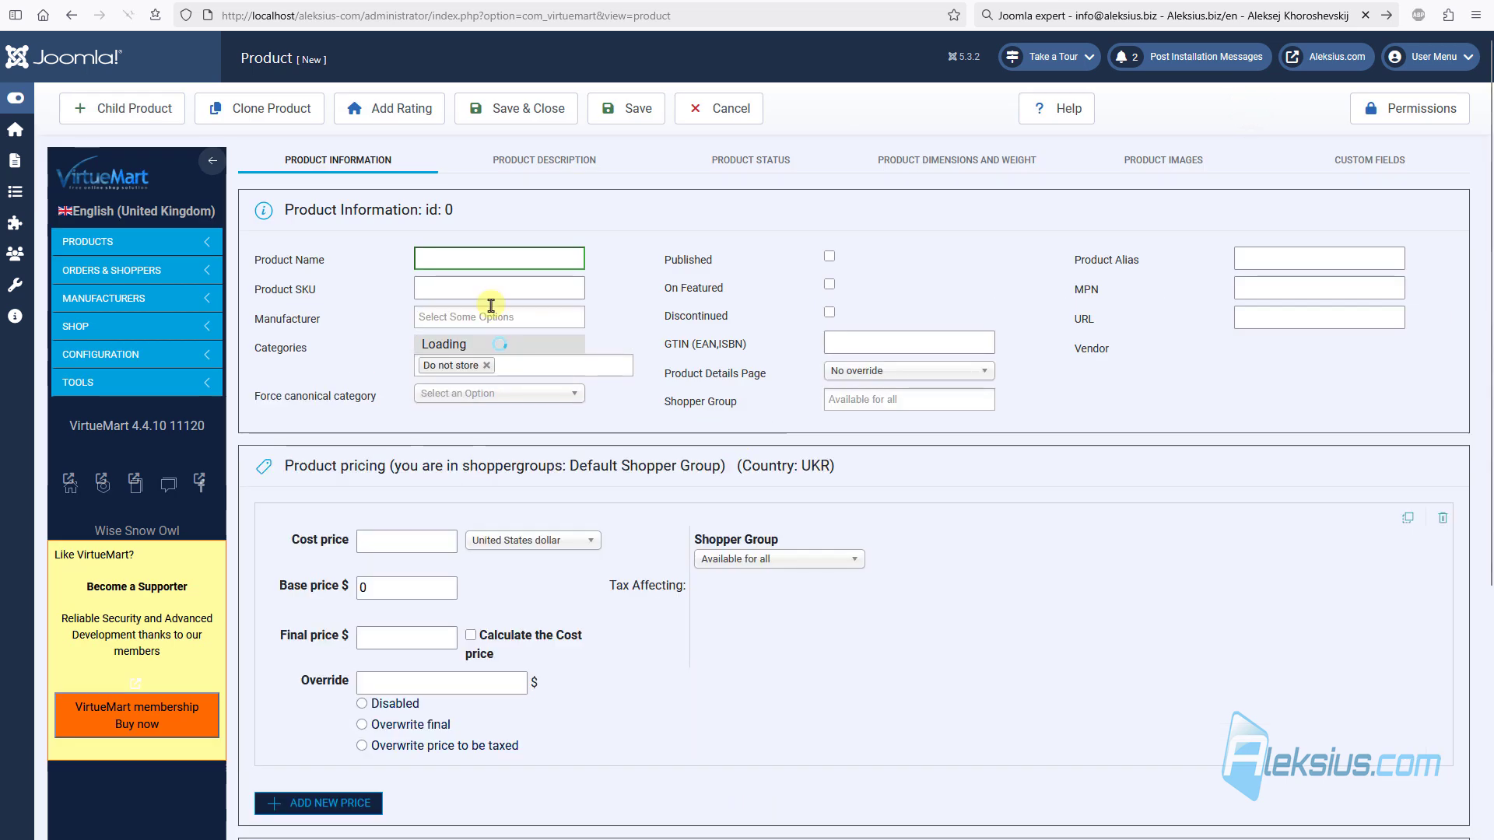
{"action": "left_click", "coordinate": [459, 259]}
{"action": "type", "text": "Women's dress"}
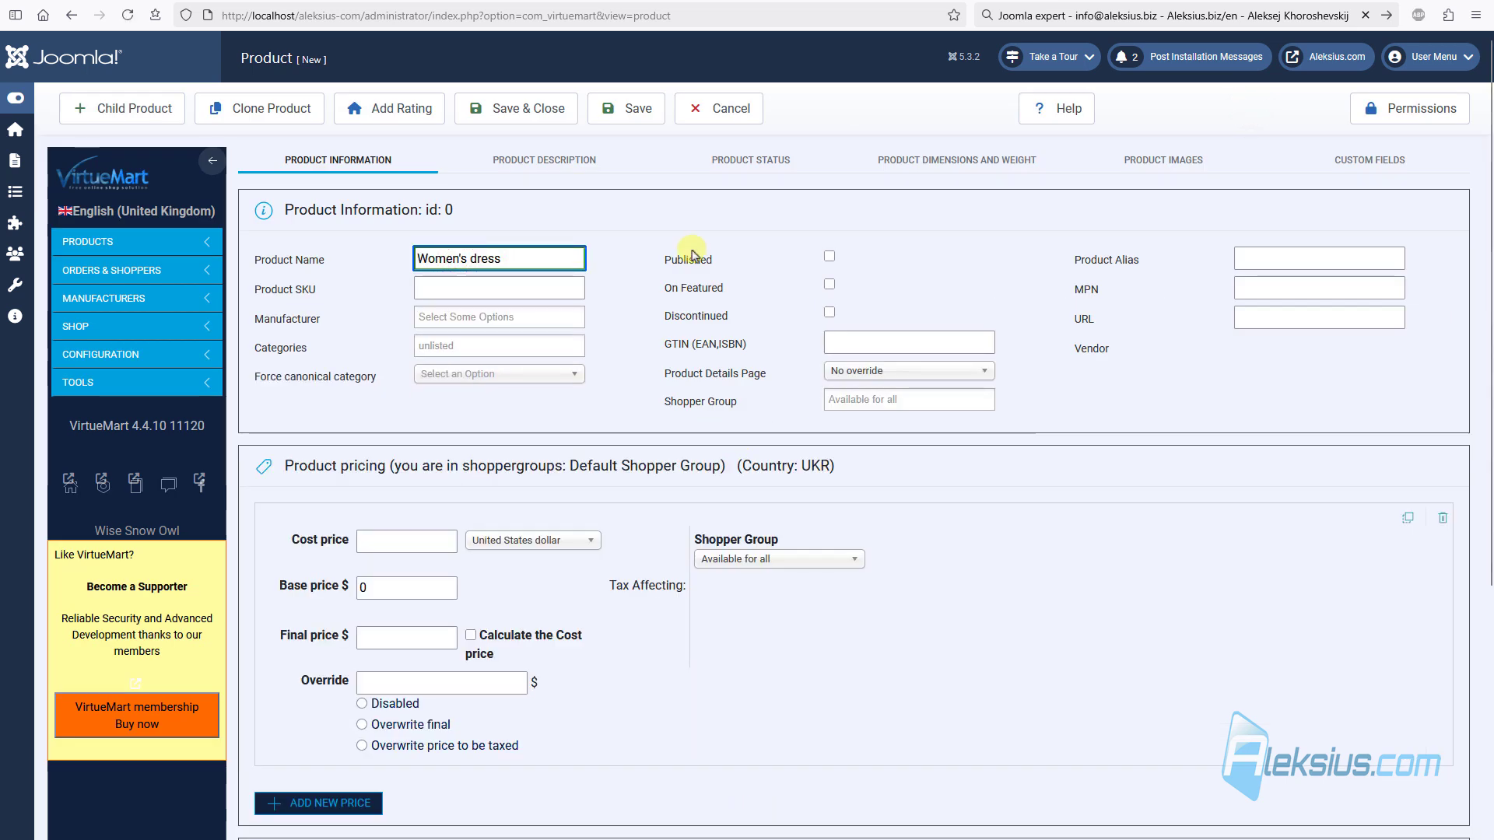
{"action": "type", "text": "1"}
{"action": "left_click", "coordinate": [436, 287]}
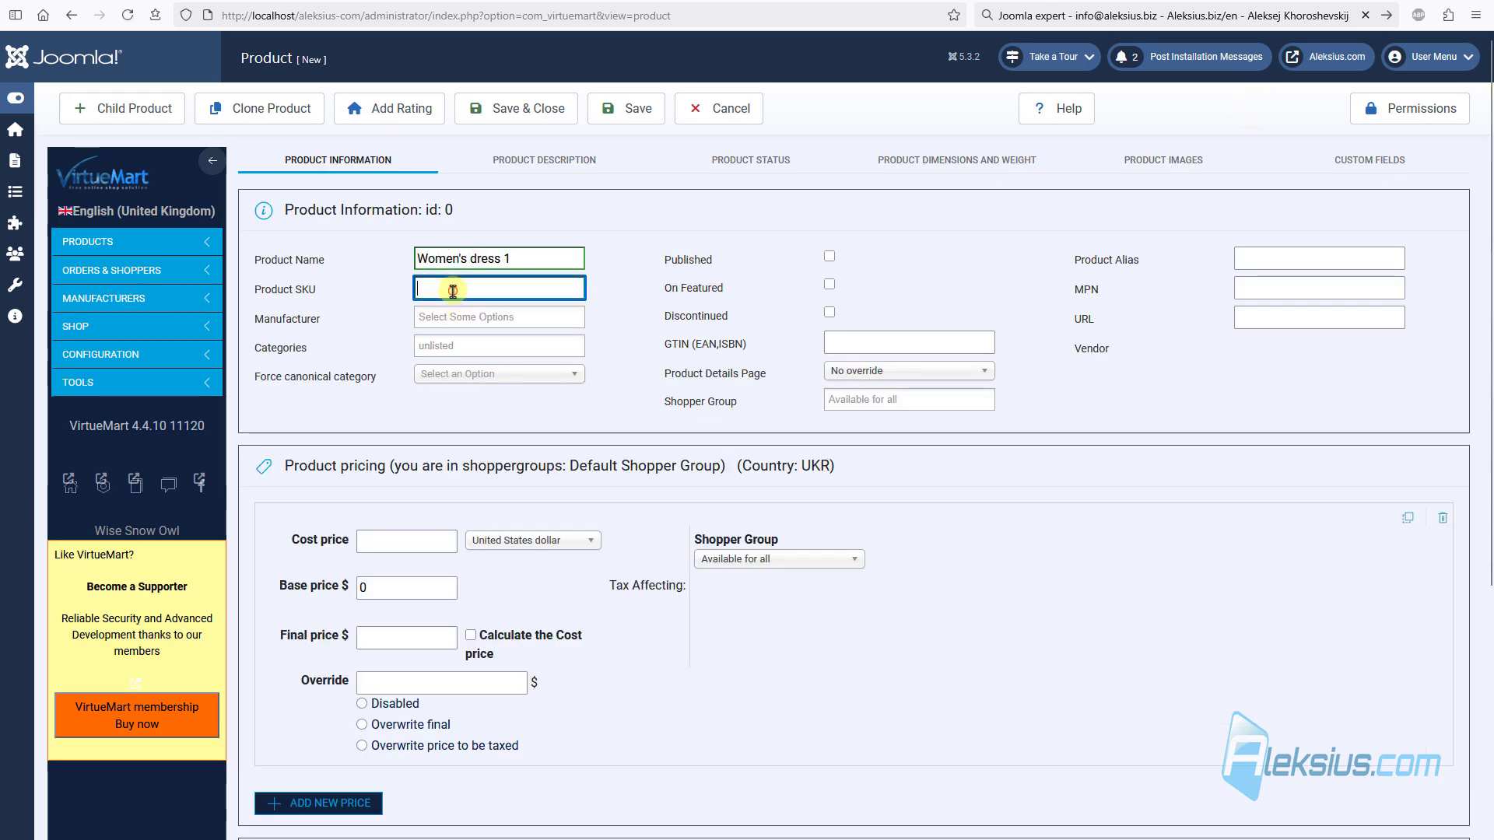
{"action": "type", "text": "0"}
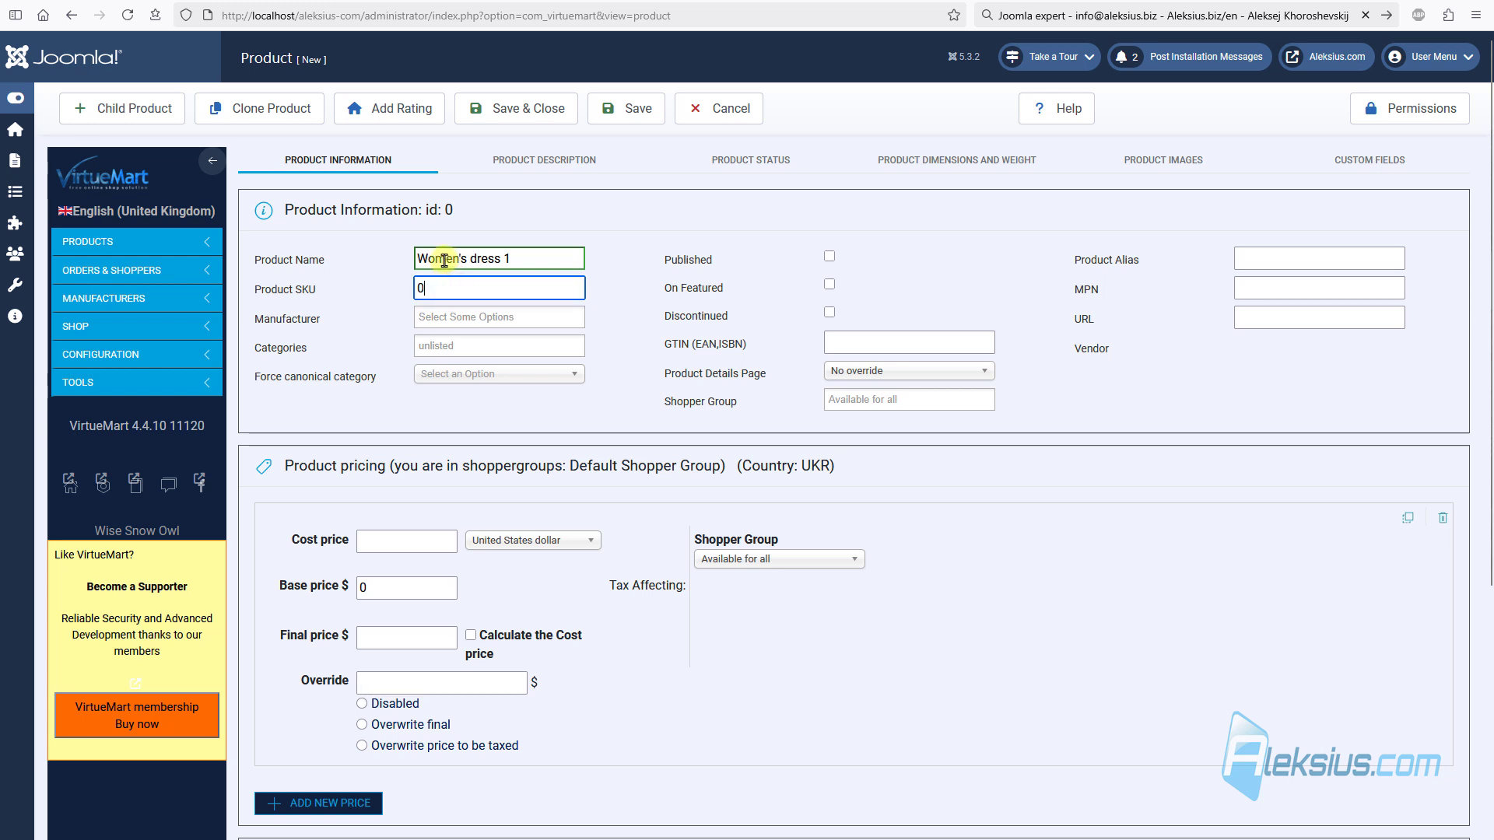
{"action": "type", "text": "001"}
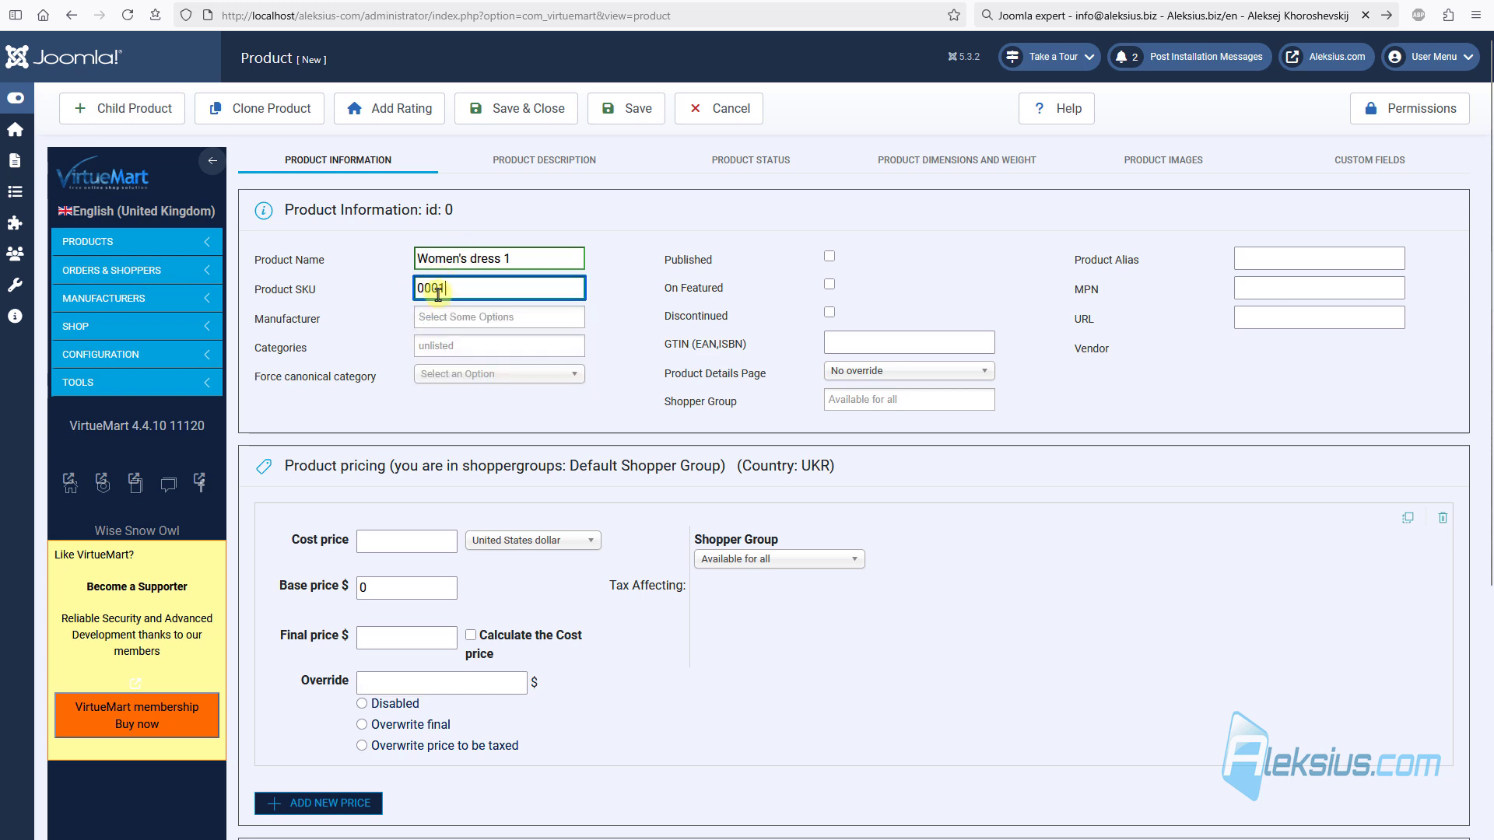
Step: Assign the new product to the Women category
{"action": "left_click", "coordinate": [481, 316]}
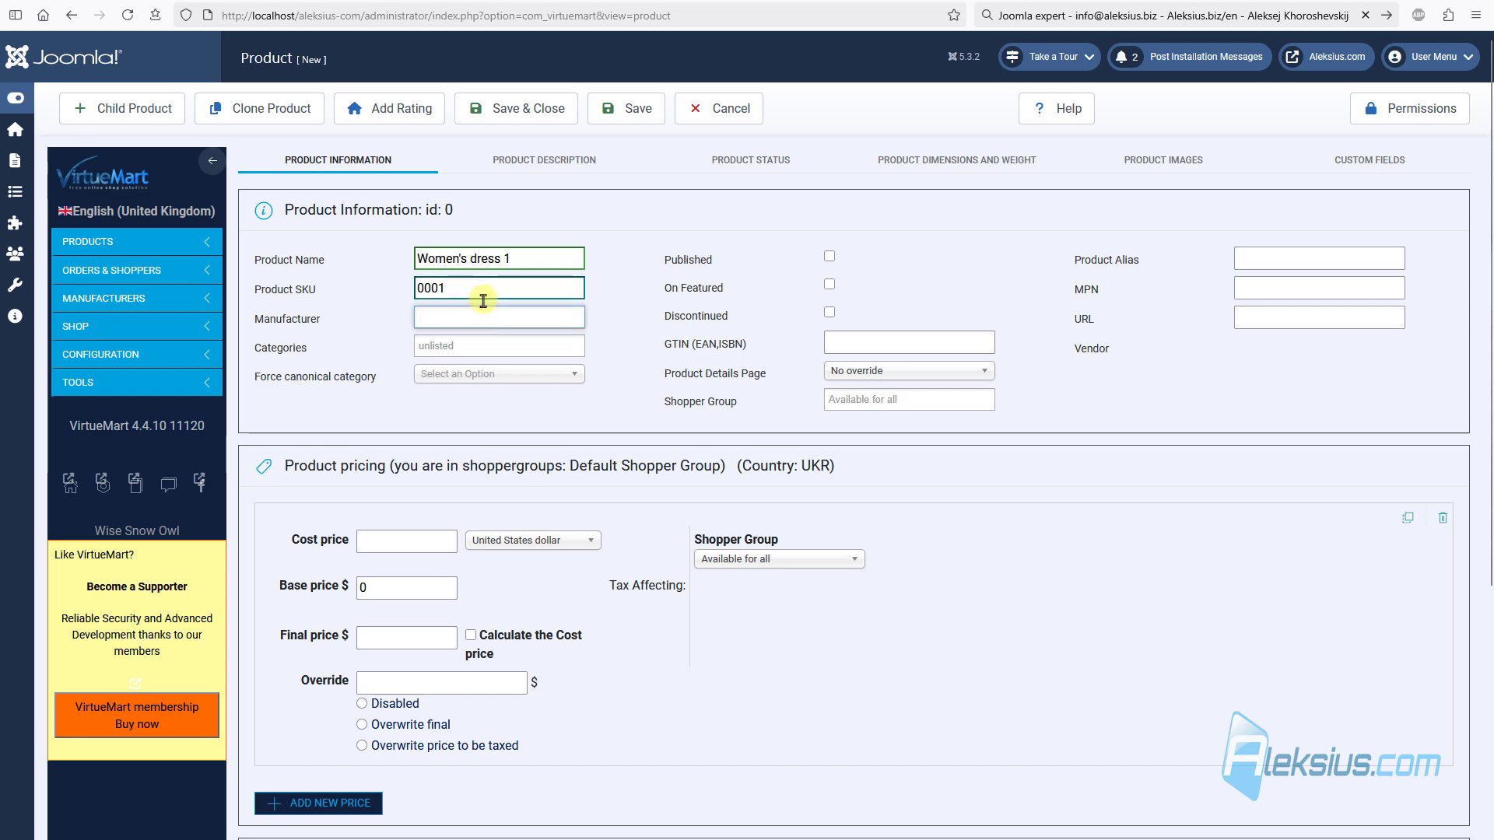
{"action": "left_click", "coordinate": [483, 346]}
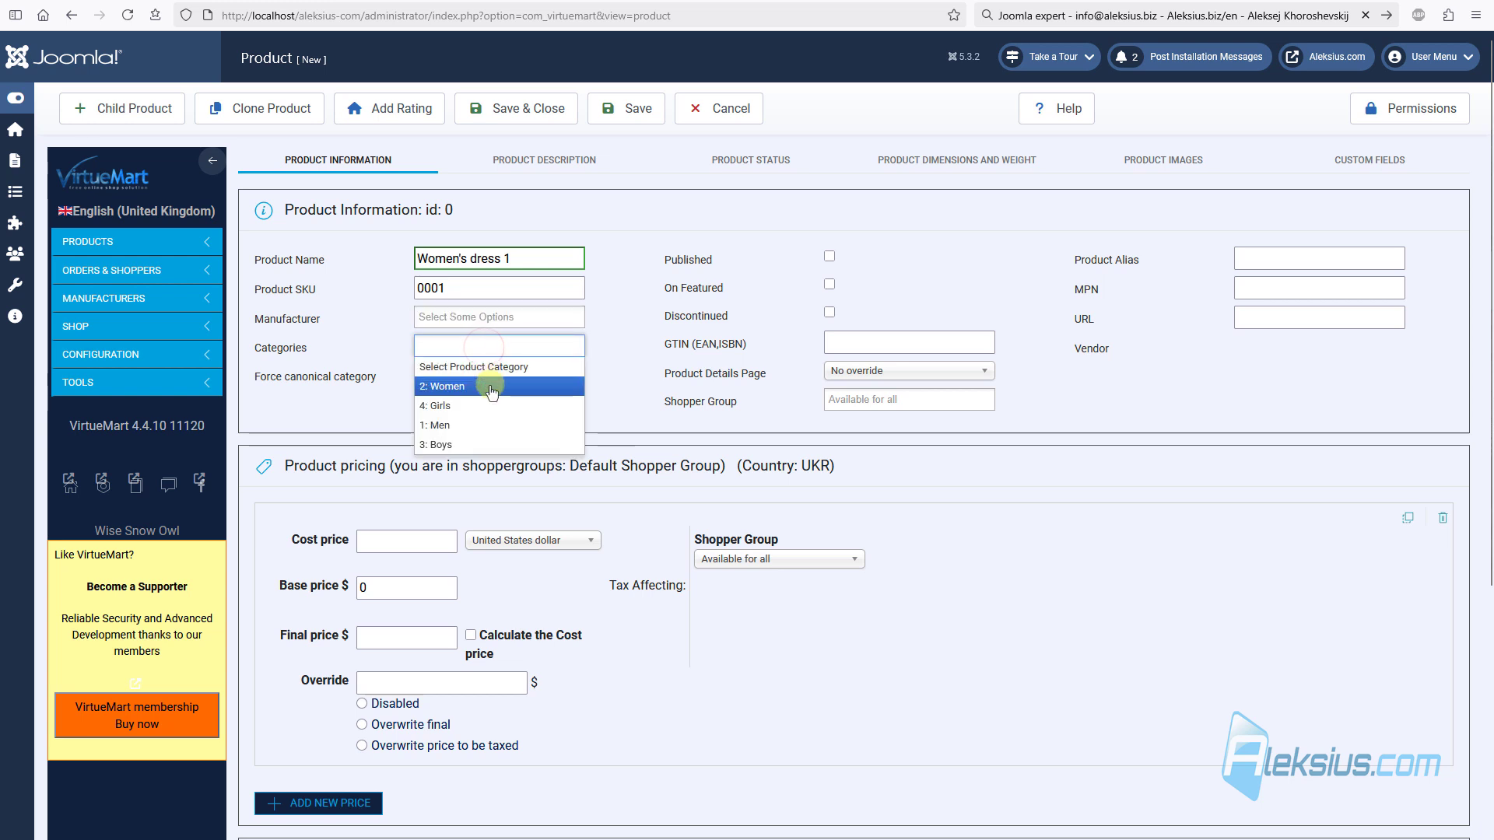
{"action": "left_click", "coordinate": [492, 386]}
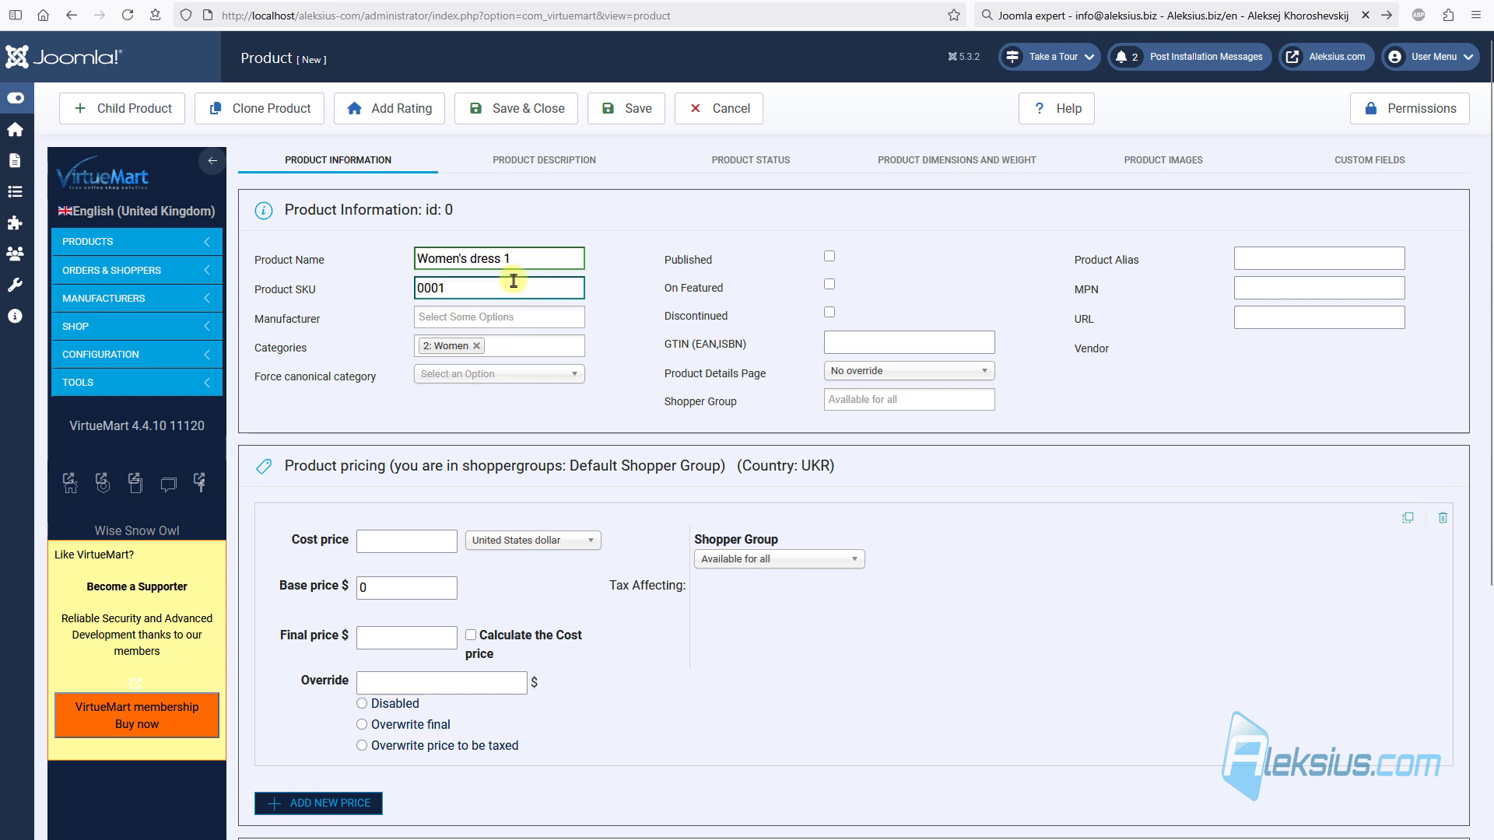
Step: Add Girls as a second product category and force Women as the canonical category
{"action": "left_click", "coordinate": [522, 347]}
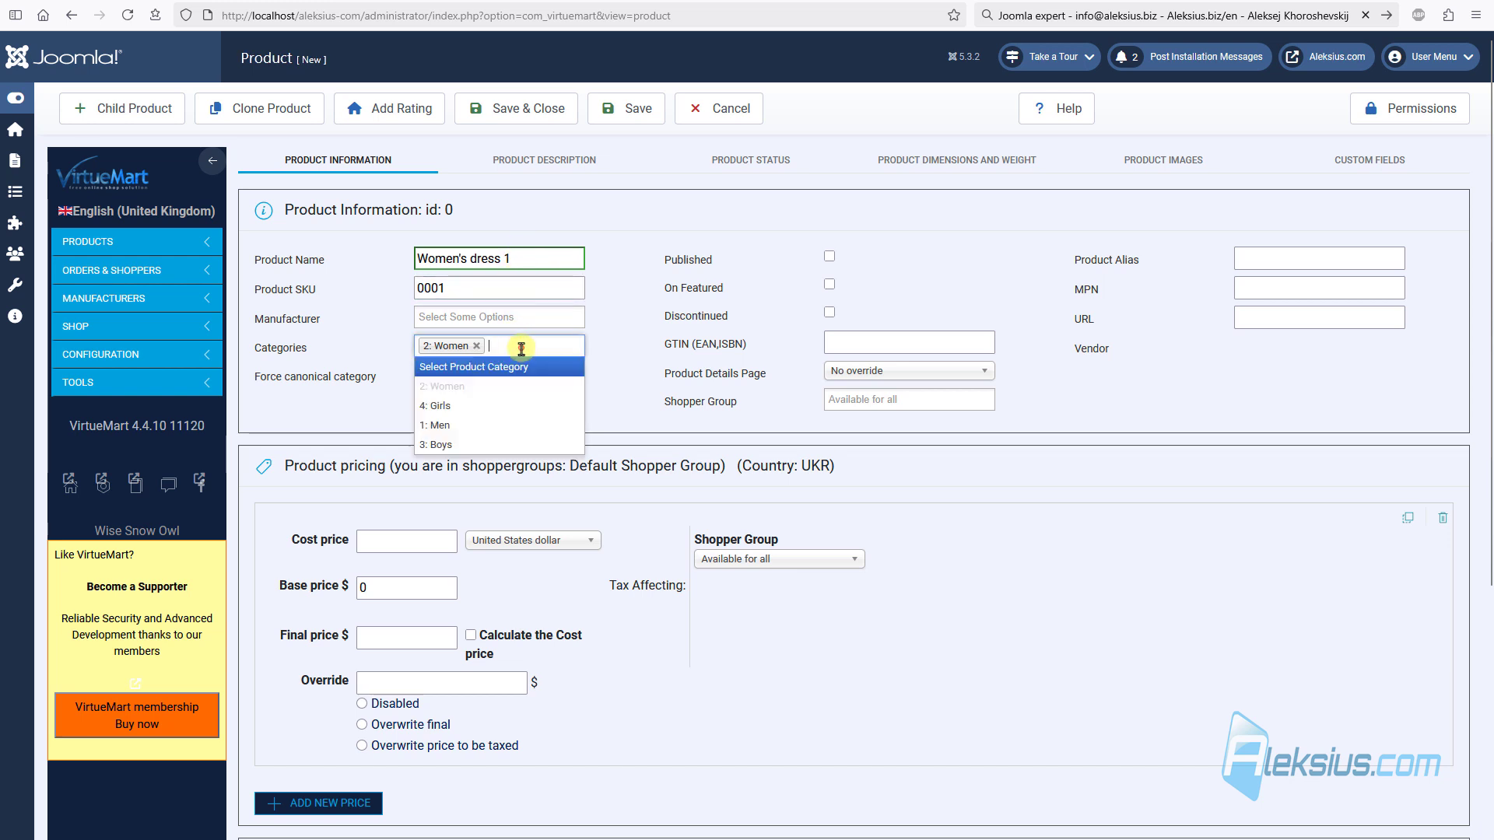
{"action": "left_click", "coordinate": [514, 405]}
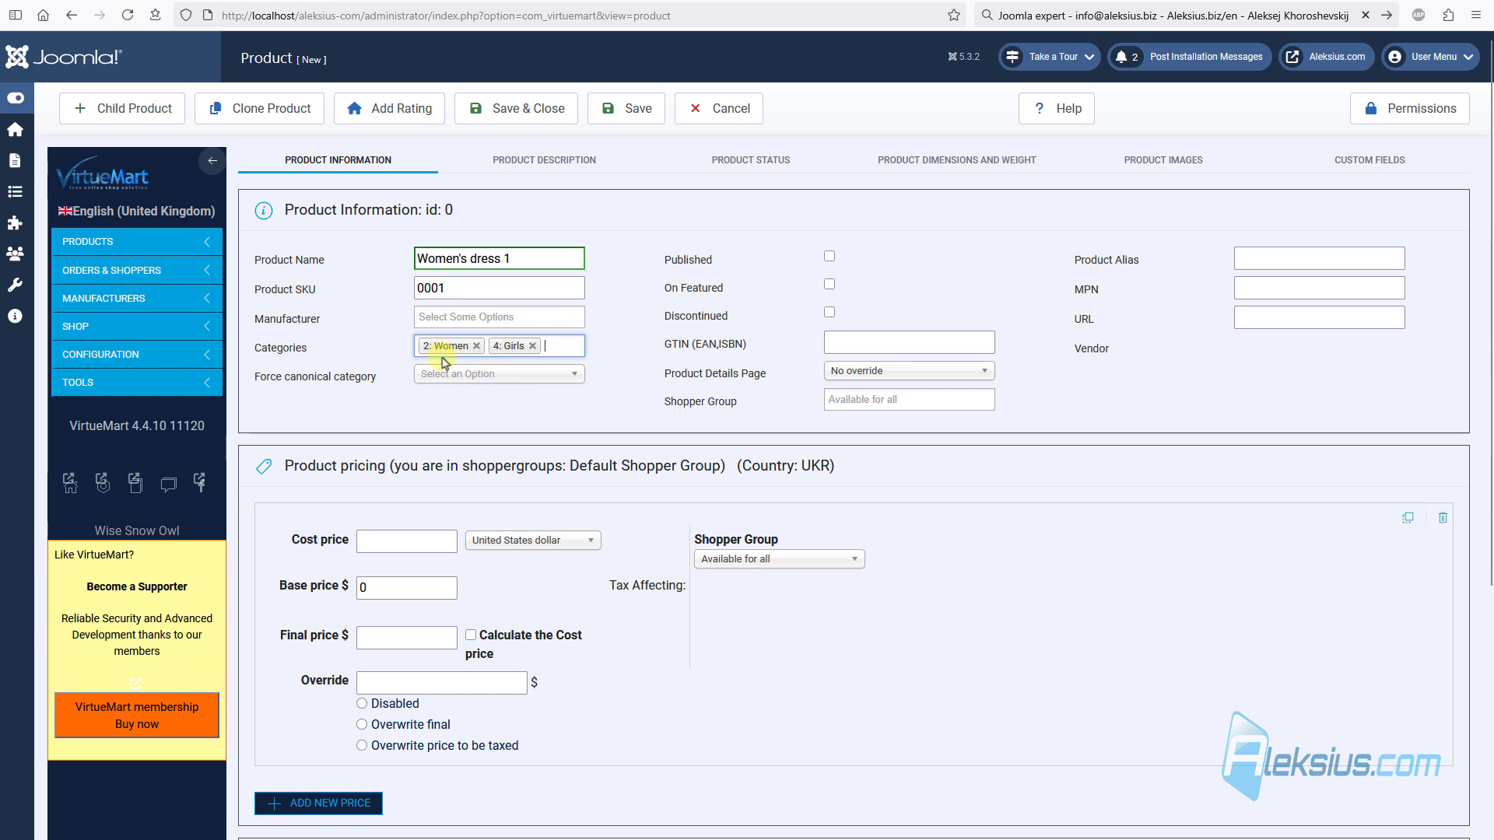
{"action": "left_click", "coordinate": [539, 375]}
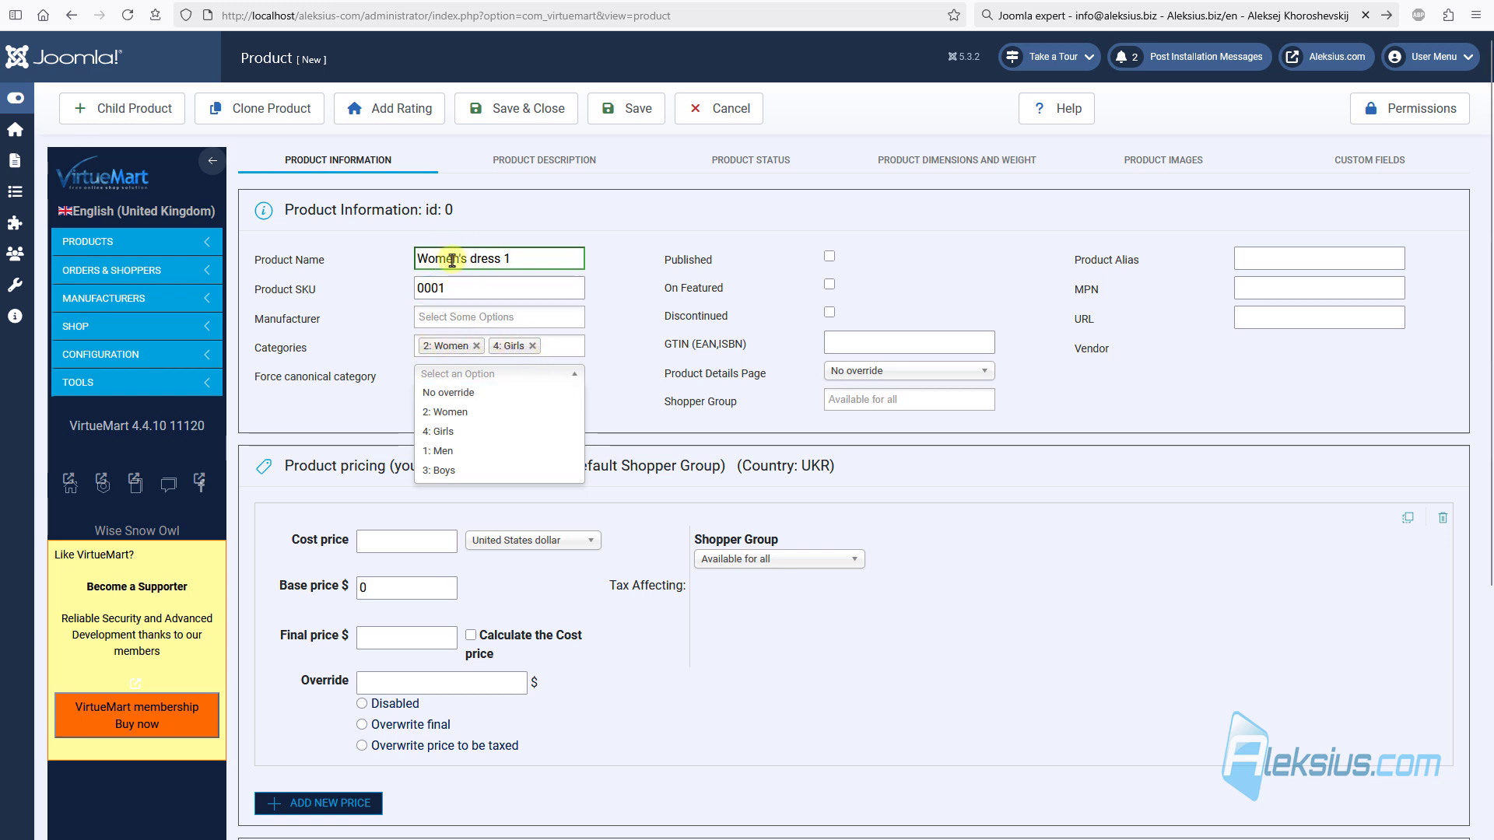
{"action": "left_click", "coordinate": [508, 413]}
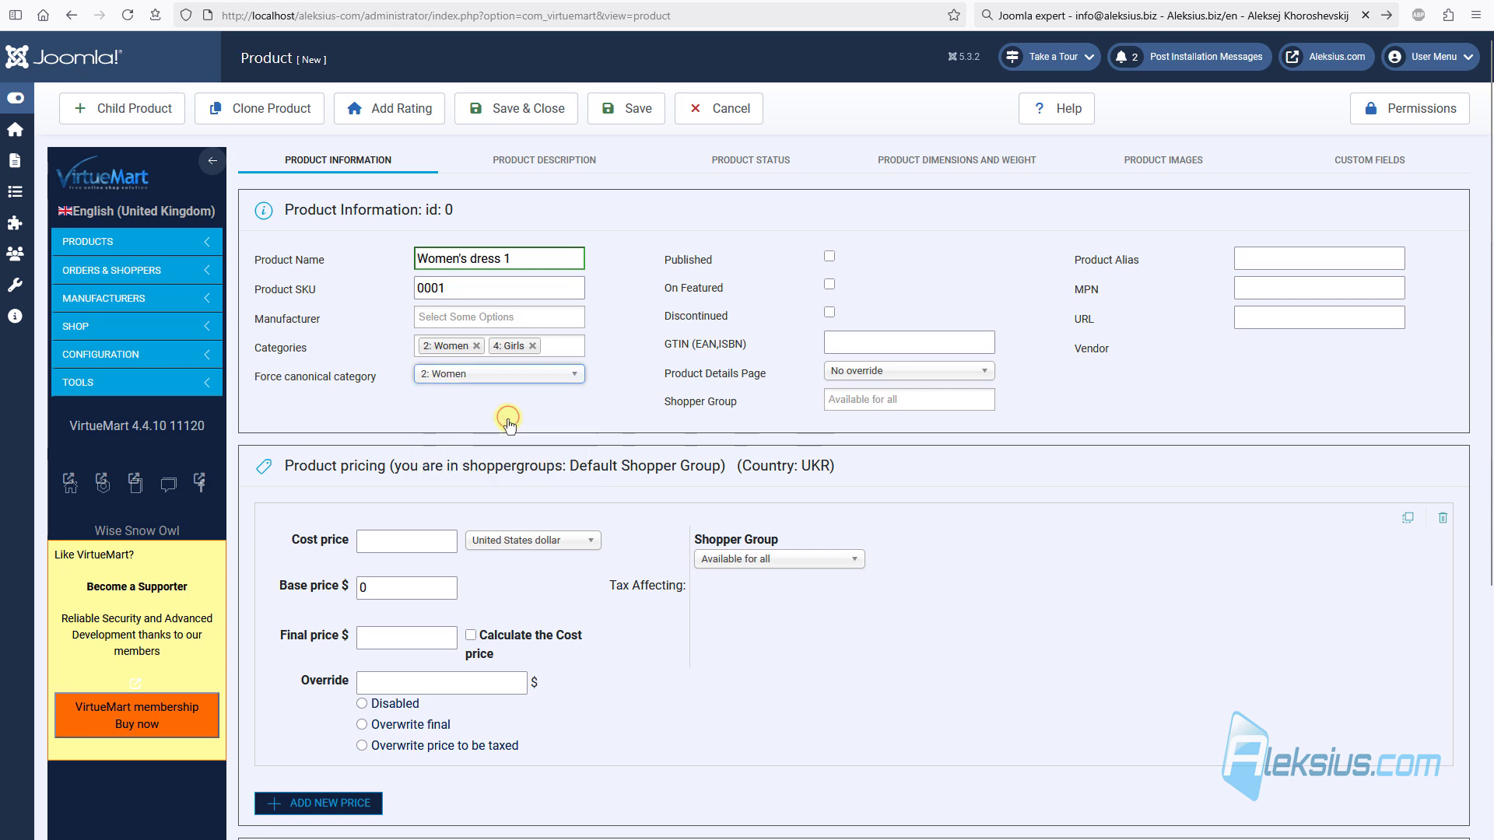
Step: Remove the Girls category from the product and set the forced canonical category to No override
{"action": "left_click", "coordinate": [533, 346]}
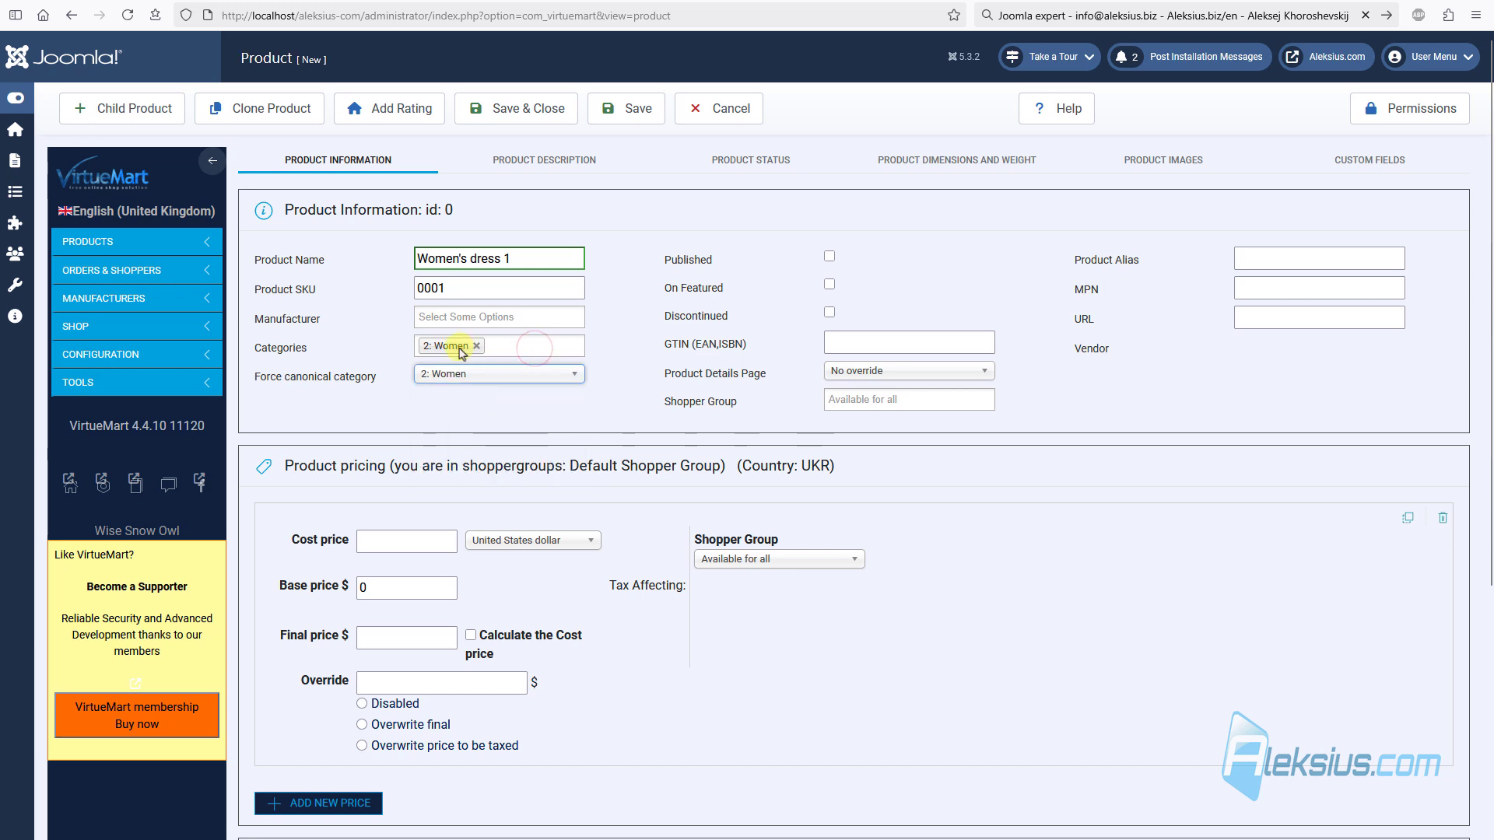
{"action": "left_click", "coordinate": [470, 377]}
{"action": "left_click", "coordinate": [499, 392]}
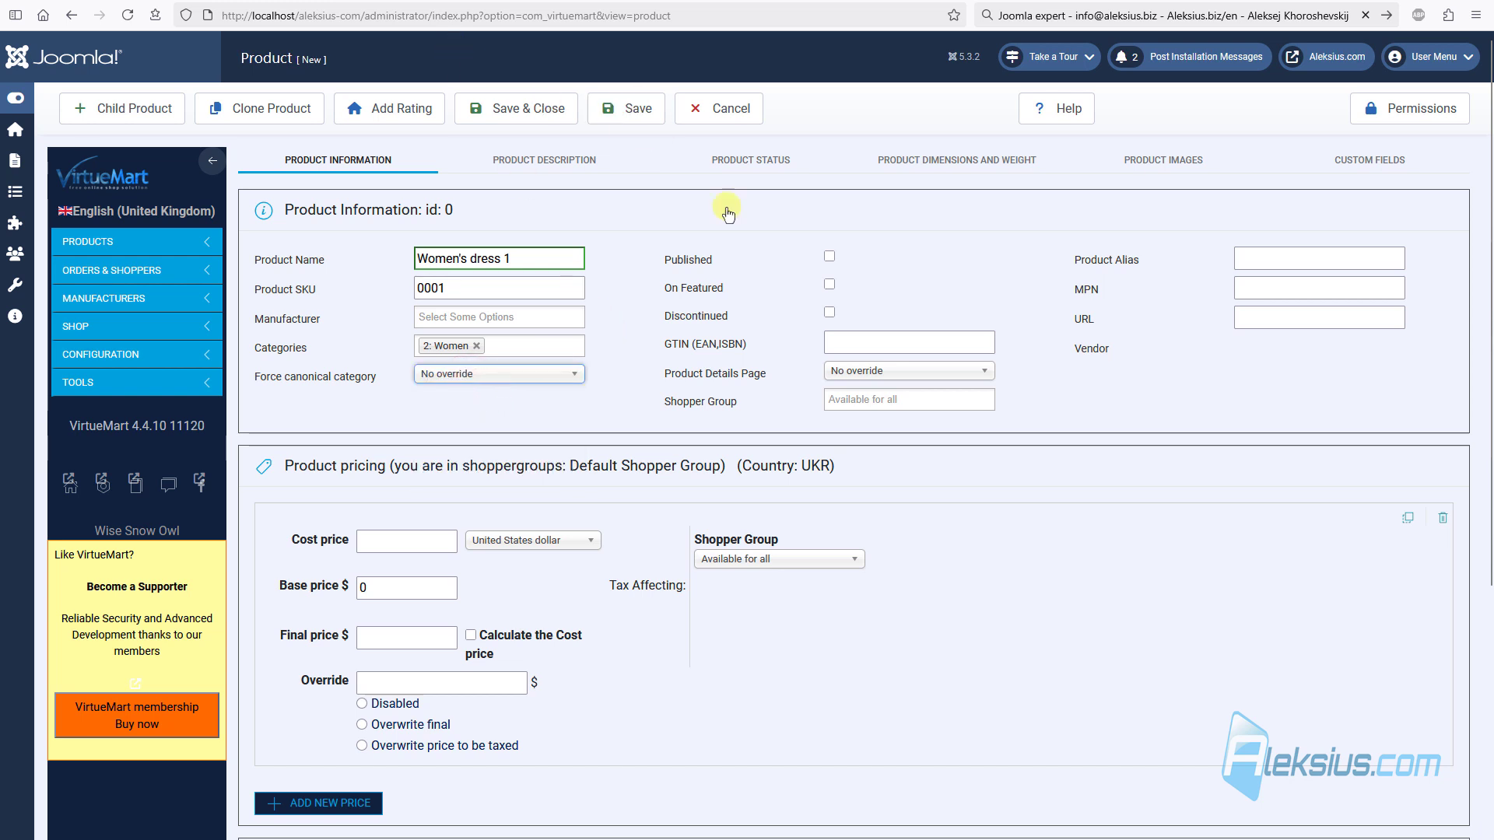
Step: Mark the product as published and set its cost price to 200 US dollars
{"action": "left_click", "coordinate": [828, 259]}
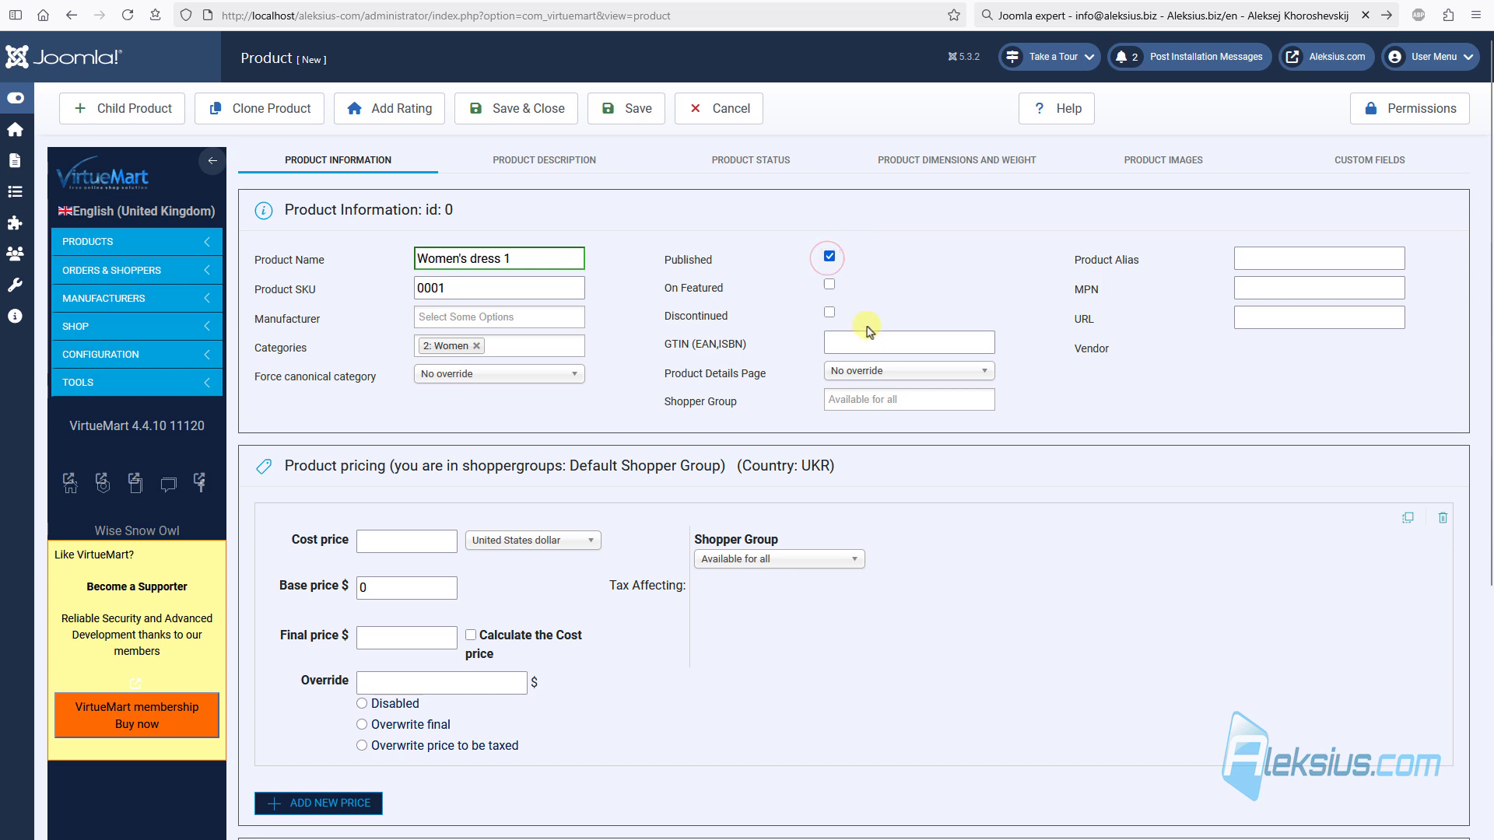
{"action": "left_click", "coordinate": [429, 540]}
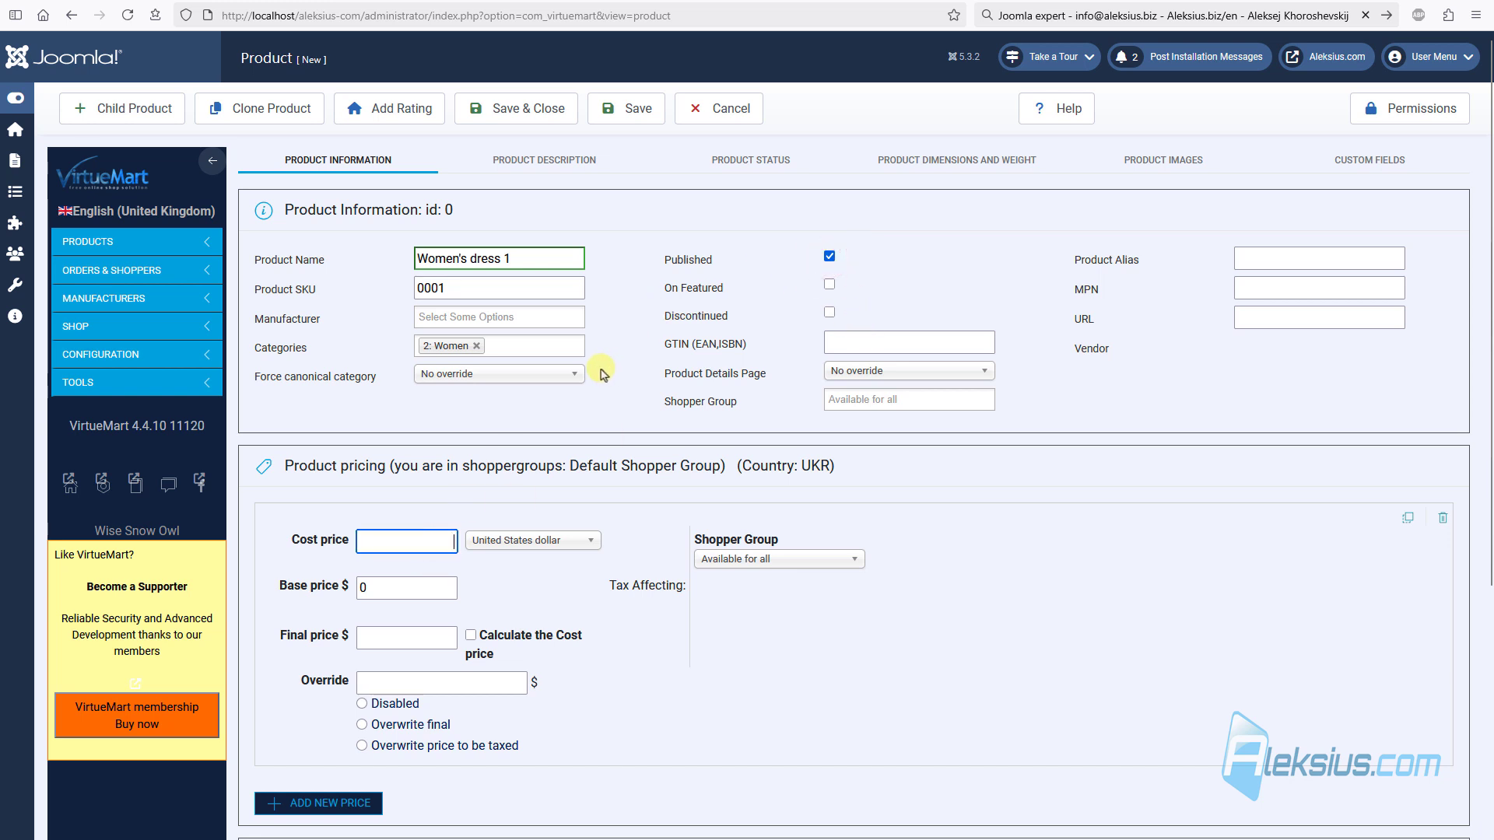
{"action": "type", "text": "20"}
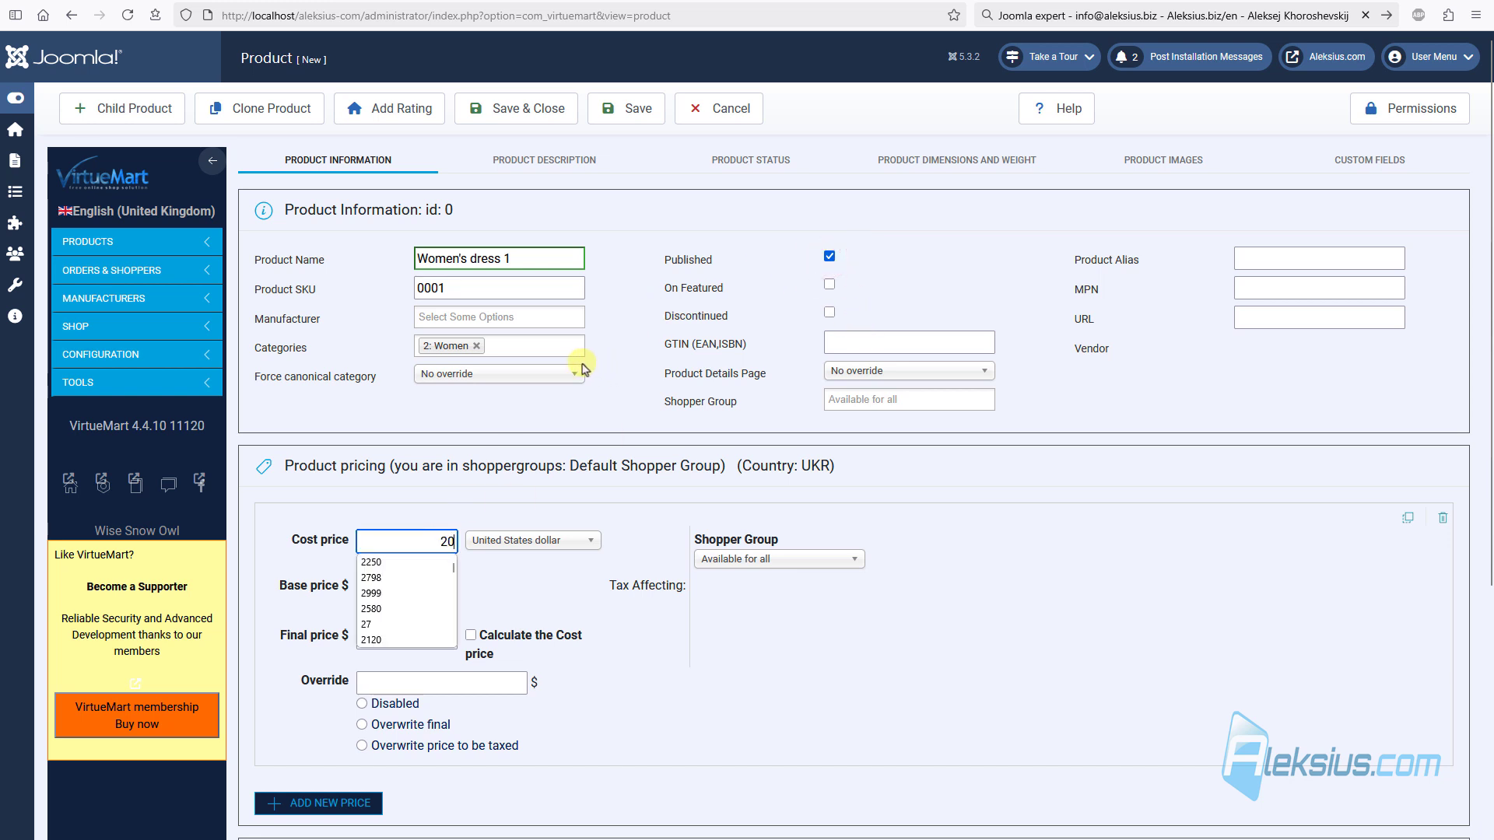
{"action": "type", "text": "0"}
{"action": "left_click", "coordinate": [753, 201]}
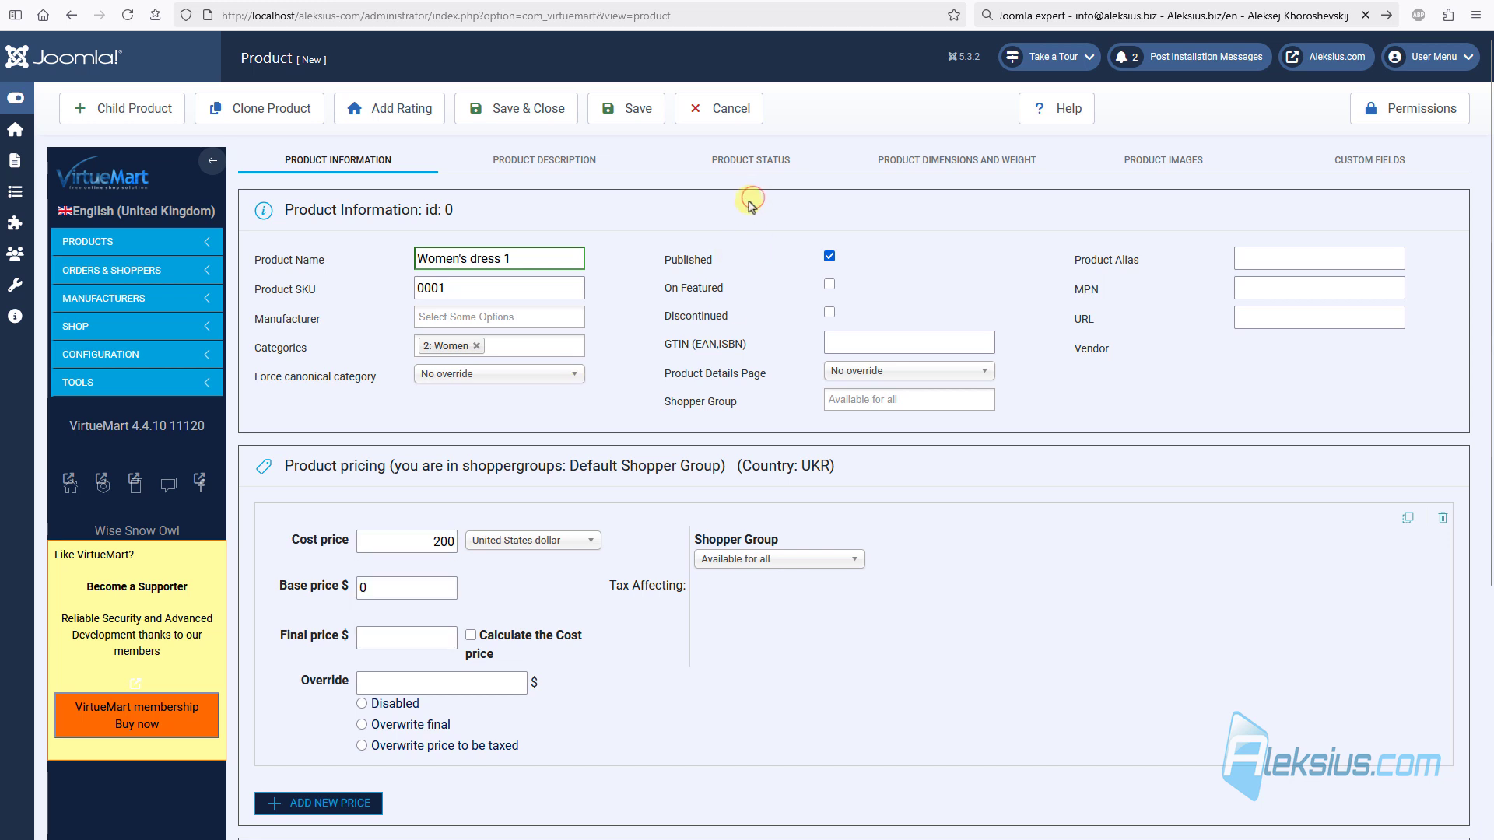
Step: Enter the product's short description, beginning "Discover the perfect women’s dress at Aleksius.com – elegant, comfortable, and versatile."
{"action": "left_click", "coordinate": [537, 160]}
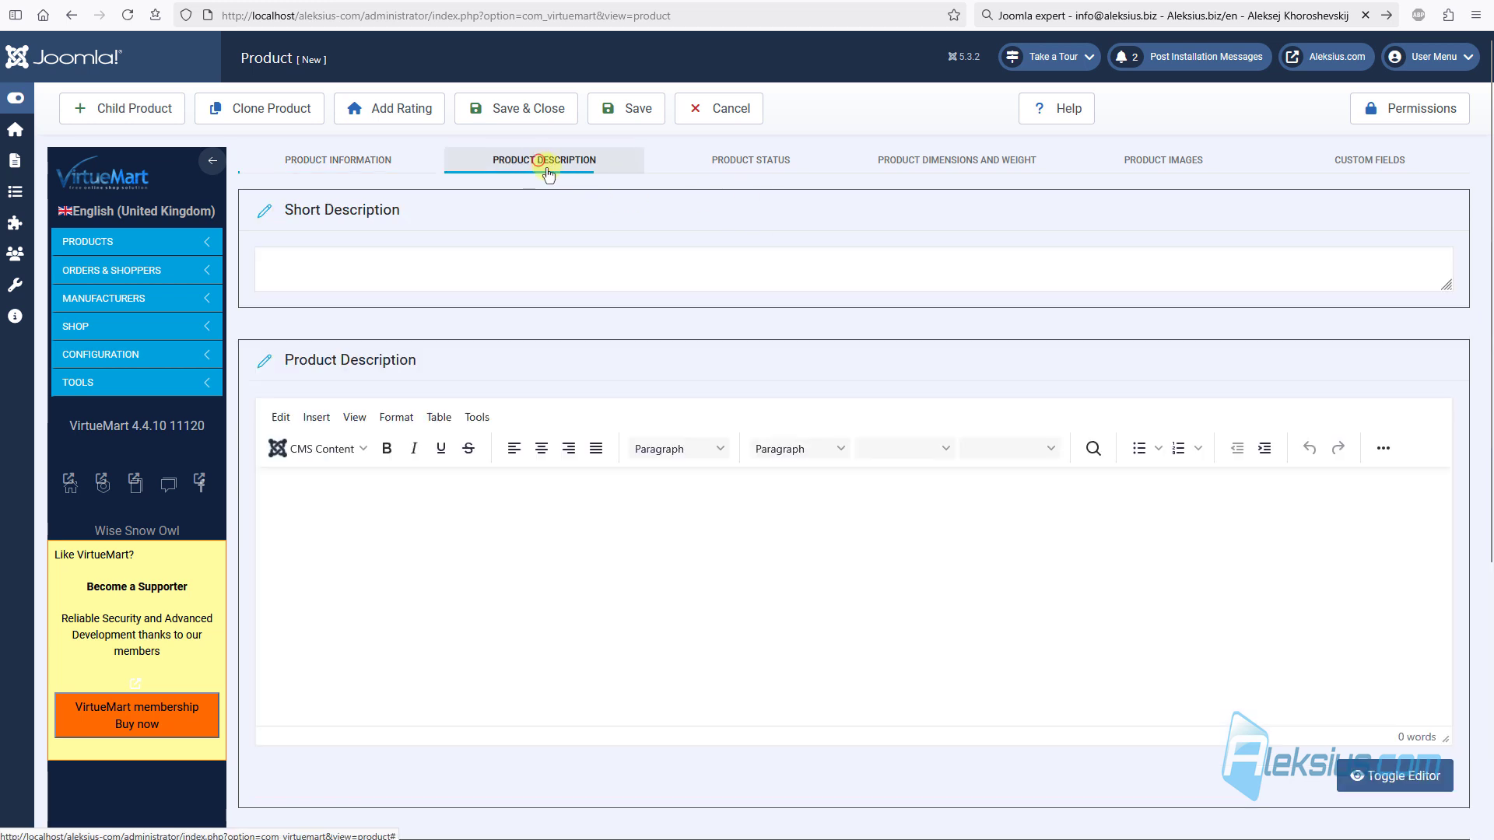
{"action": "left_click", "coordinate": [384, 262]}
{"action": "type", "text": "Discover the perfect women’s dress at Aleksius.com – elegant, comfortable, and versatile. Ideal for any occasion, our dresses highlight your style and confidence every day."}
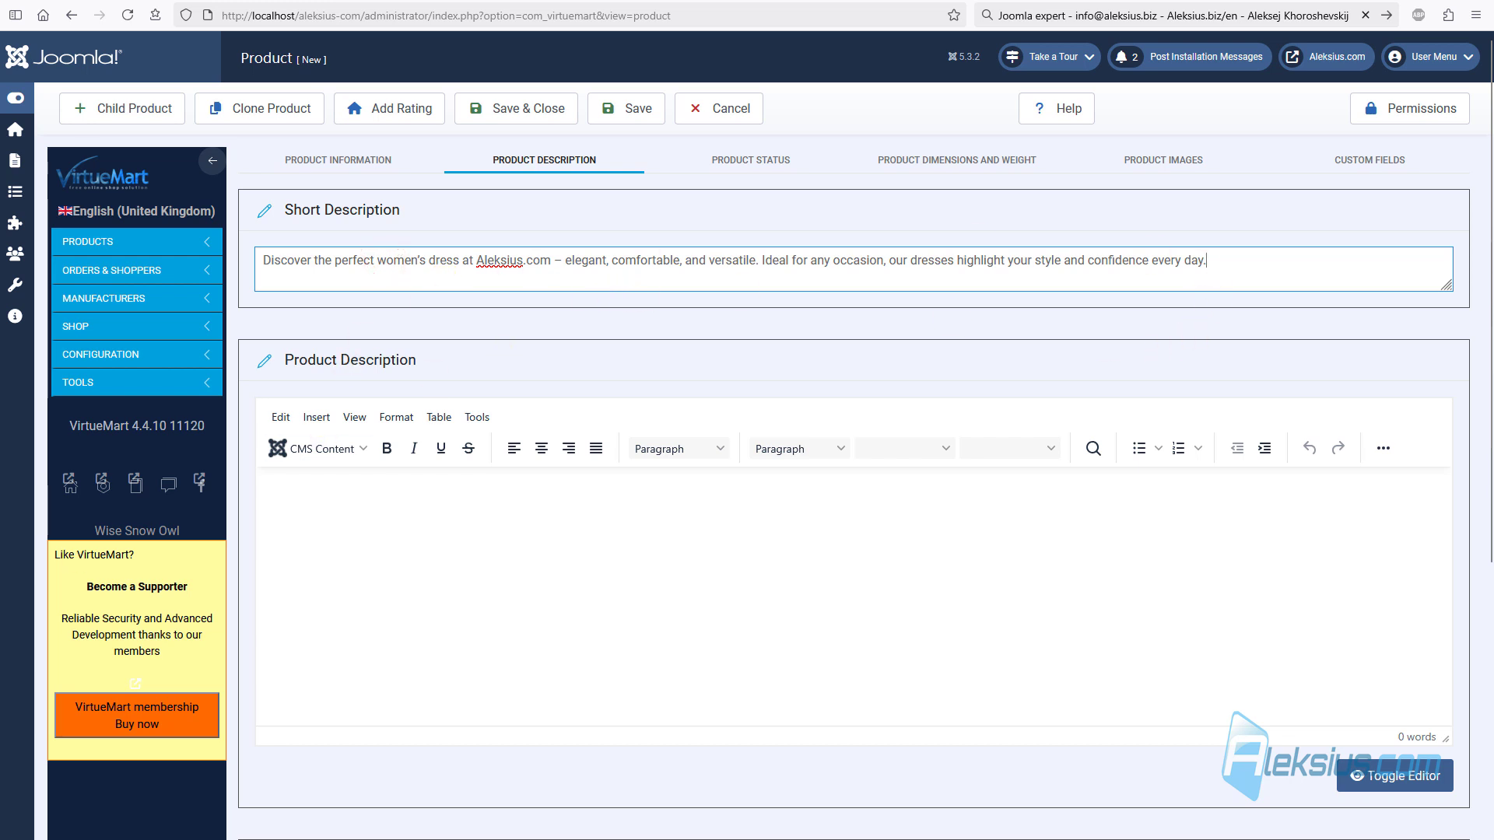
Step: Fill in the full product description, beginning "Elegance meets comfort in our exclusive Women’s Dress collection", and show the editor's additional tools
{"action": "left_click", "coordinate": [521, 553]}
{"action": "type", "text": "Elegance meets comfort in our exclusive Women’s Dress collection at Aleksius.com. Each dress is thoughtfully designed to highlight your femininity while providing the perfect balance of style and practicality. Crafted from high-quality fabrics, these dresses ensure a flawless fit, soft touch, and long-lasting wear, making them a must-have for every wardrobe. Our women’s dresses are versatile enough to complement any occasion. Whether you are preparing for a special evening event, a business meeting, or a casual outing, you will find the right style to suit your needs. From timeless classics to modern designs, our collection includes cocktail dresses, everyday dresses, evening gowns, and elegant casual wear. Every dress is created with attention to detail – flattering cuts, carefully chosen colors, and stylish accents that make you stand out. Lightweight fabrics allow freedom of movement, while refined tailoring ensures comfort throughout the day. Whether you prefer minimalist elegance, bold patterns, or sophisticated silhouettes, you will find the perfect match for your taste. At Aleksius.com, we believe fashion should empower women to feel confident and unique. That’s why our women’s dresses are more than just clothing – they are a reflection of personality and mood. Pair them with your favorite shoes, handbags, and accessories to create a complete look that leaves a lasting impression. Explore our Women’s Dress collection today and find the outfit that makes you shine. With just a few clicks, you can refresh your wardrobe with pieces that combine style, comfort, and quality you can trust."}
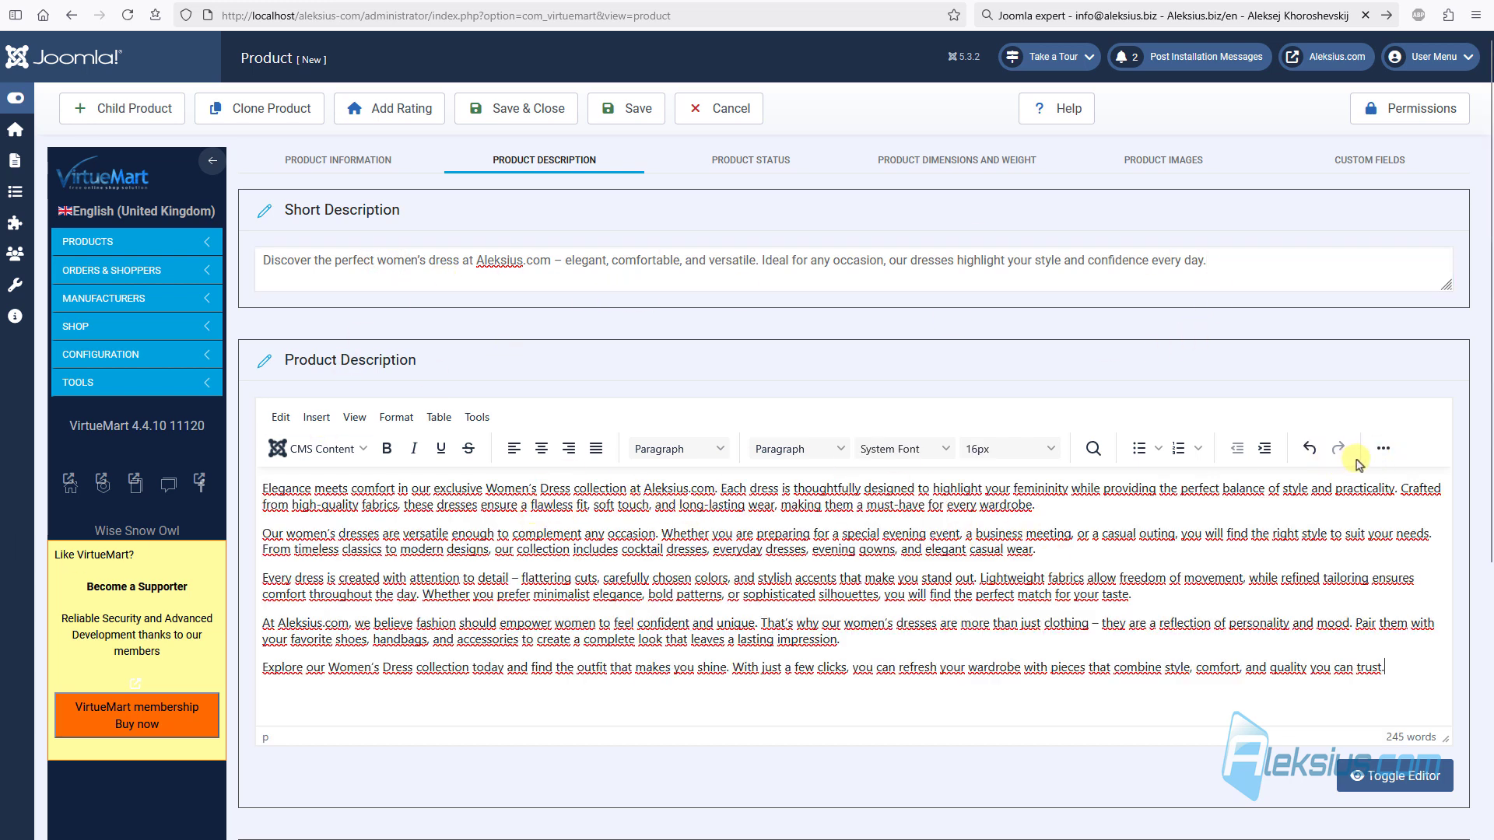
{"action": "left_click", "coordinate": [1383, 448]}
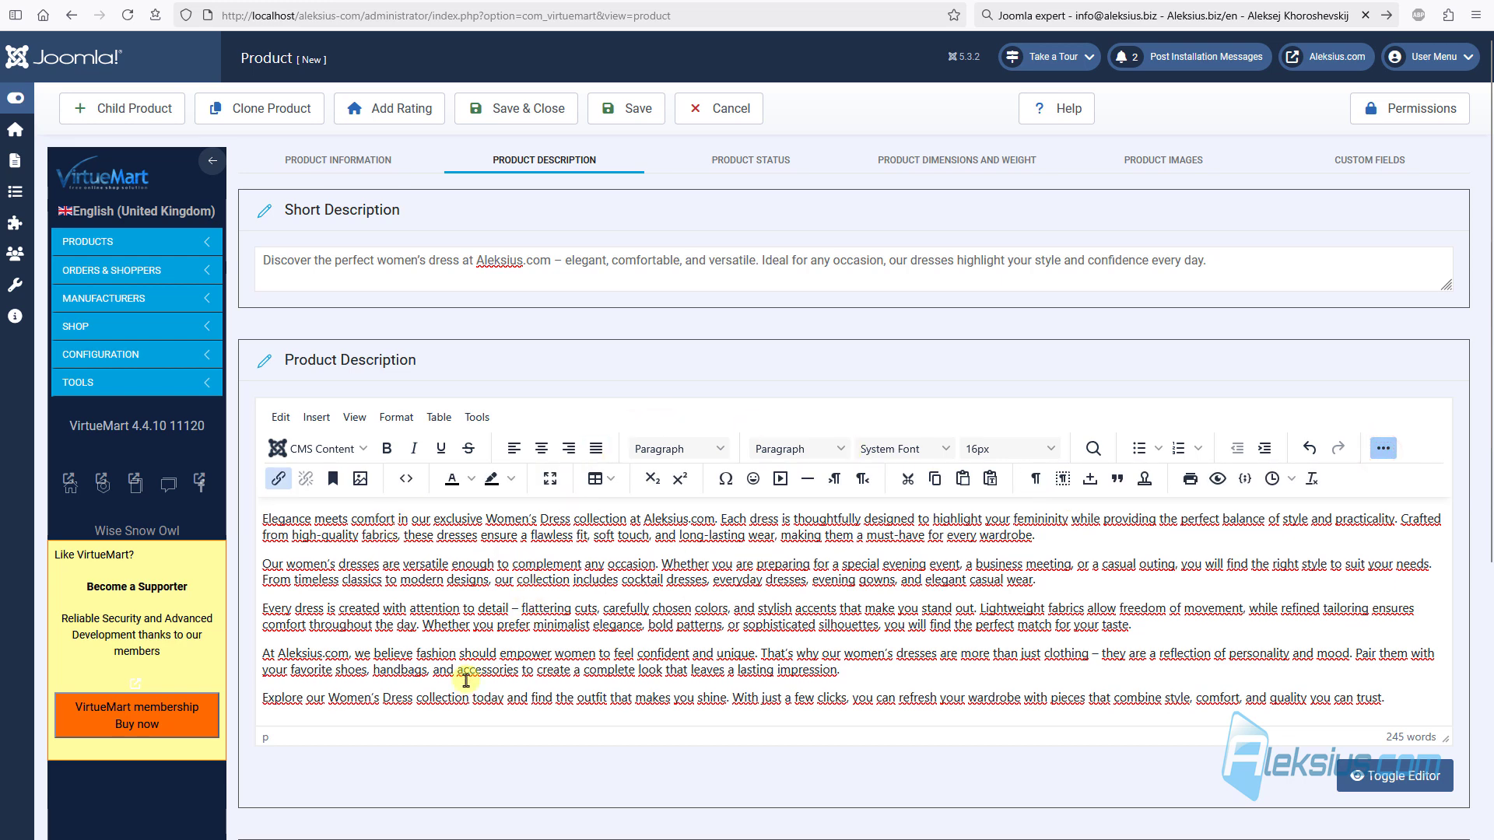
Step: Examine the product's description and the Meta Information fields below it
{"action": "scroll", "coordinate": [482, 591], "scroll_direction": "down", "scroll_amount": 5}
{"action": "left_click", "coordinate": [512, 511]}
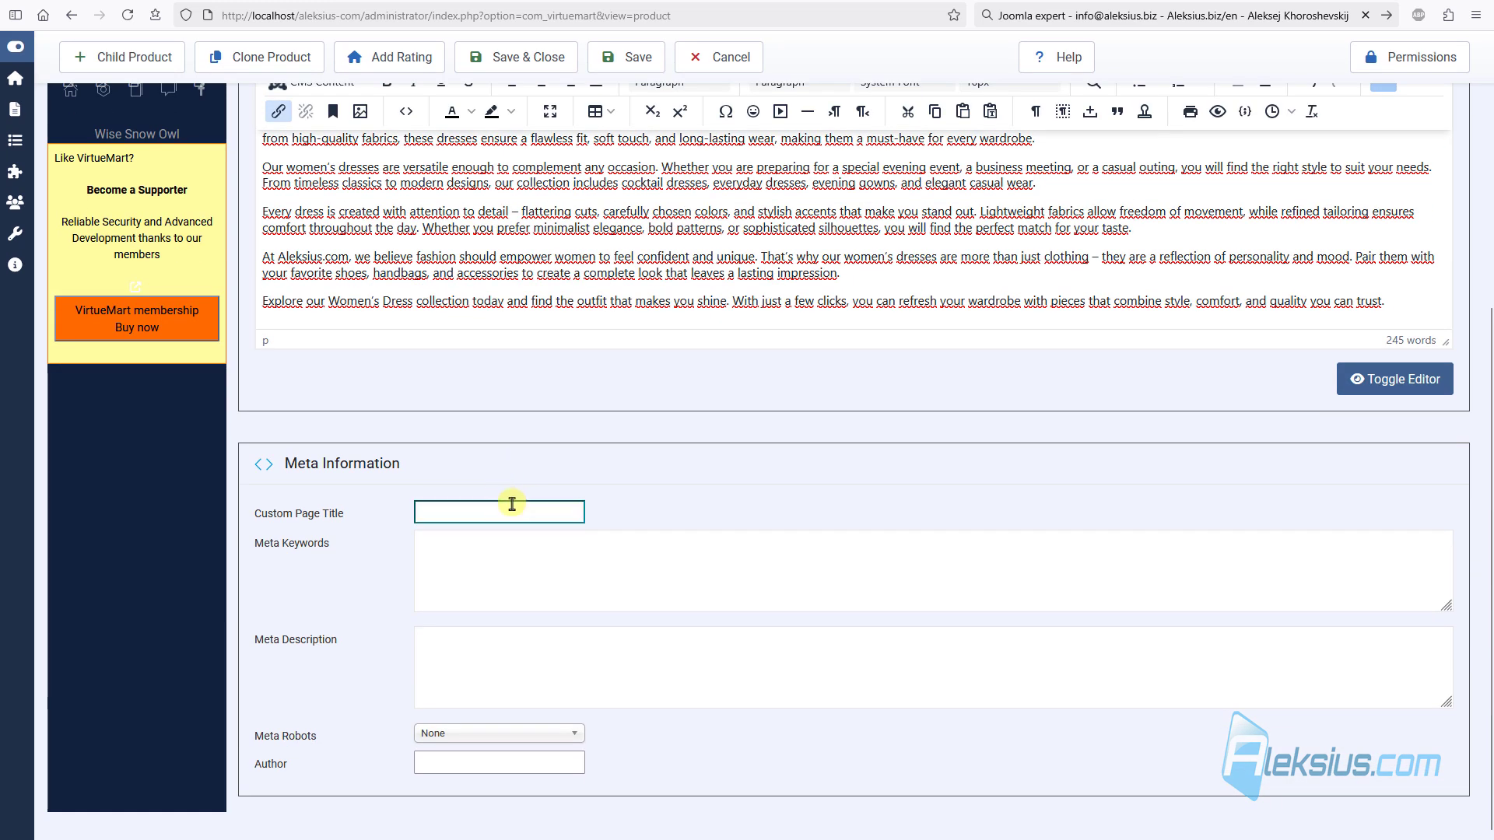
{"action": "scroll", "coordinate": [532, 497], "scroll_direction": "down", "scroll_amount": 1}
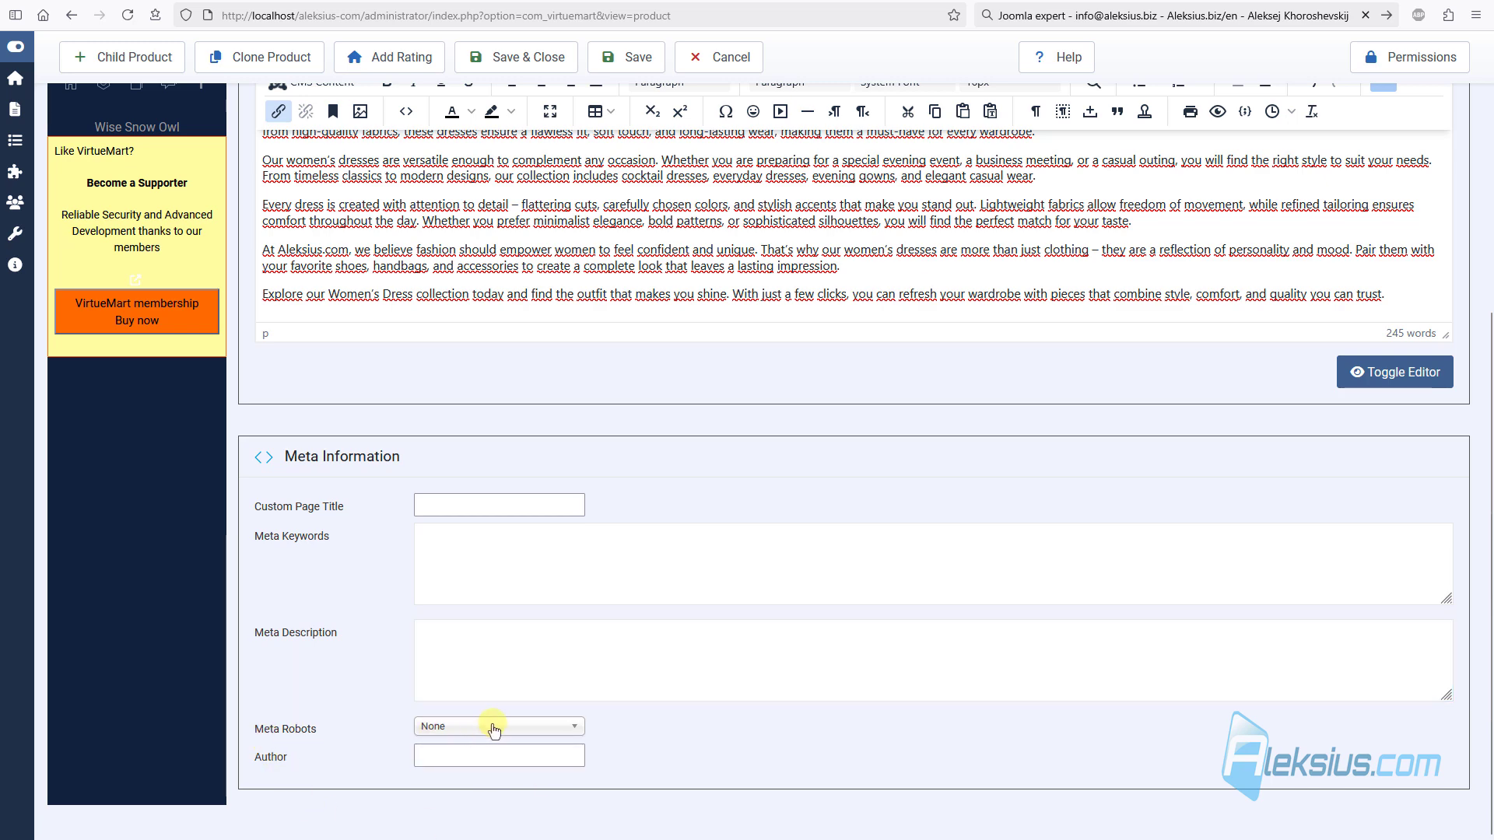
{"action": "scroll", "coordinate": [636, 459], "scroll_direction": "up", "scroll_amount": 1}
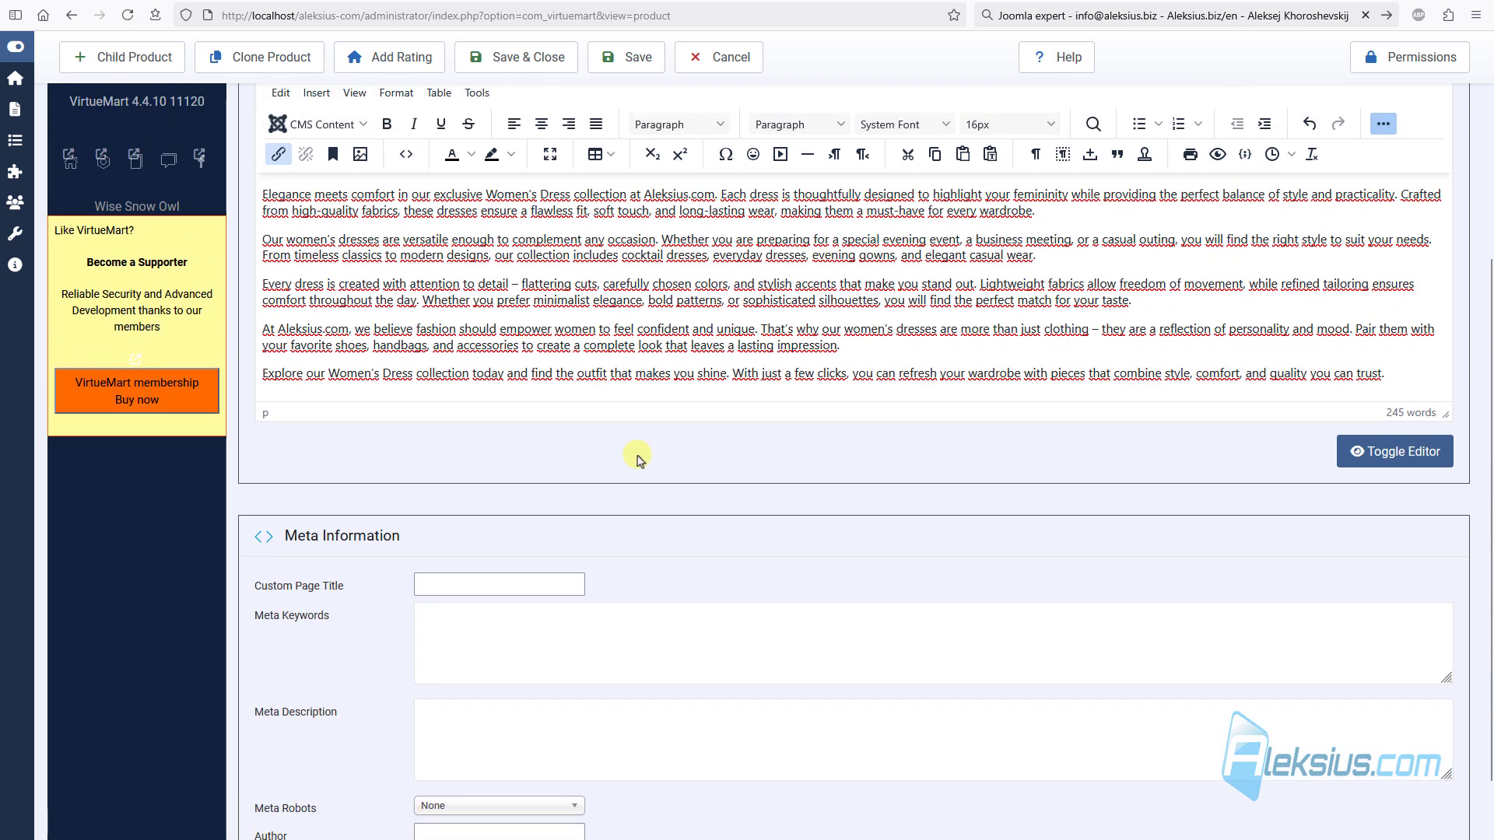
{"action": "scroll", "coordinate": [491, 617], "scroll_direction": "down", "scroll_amount": 1}
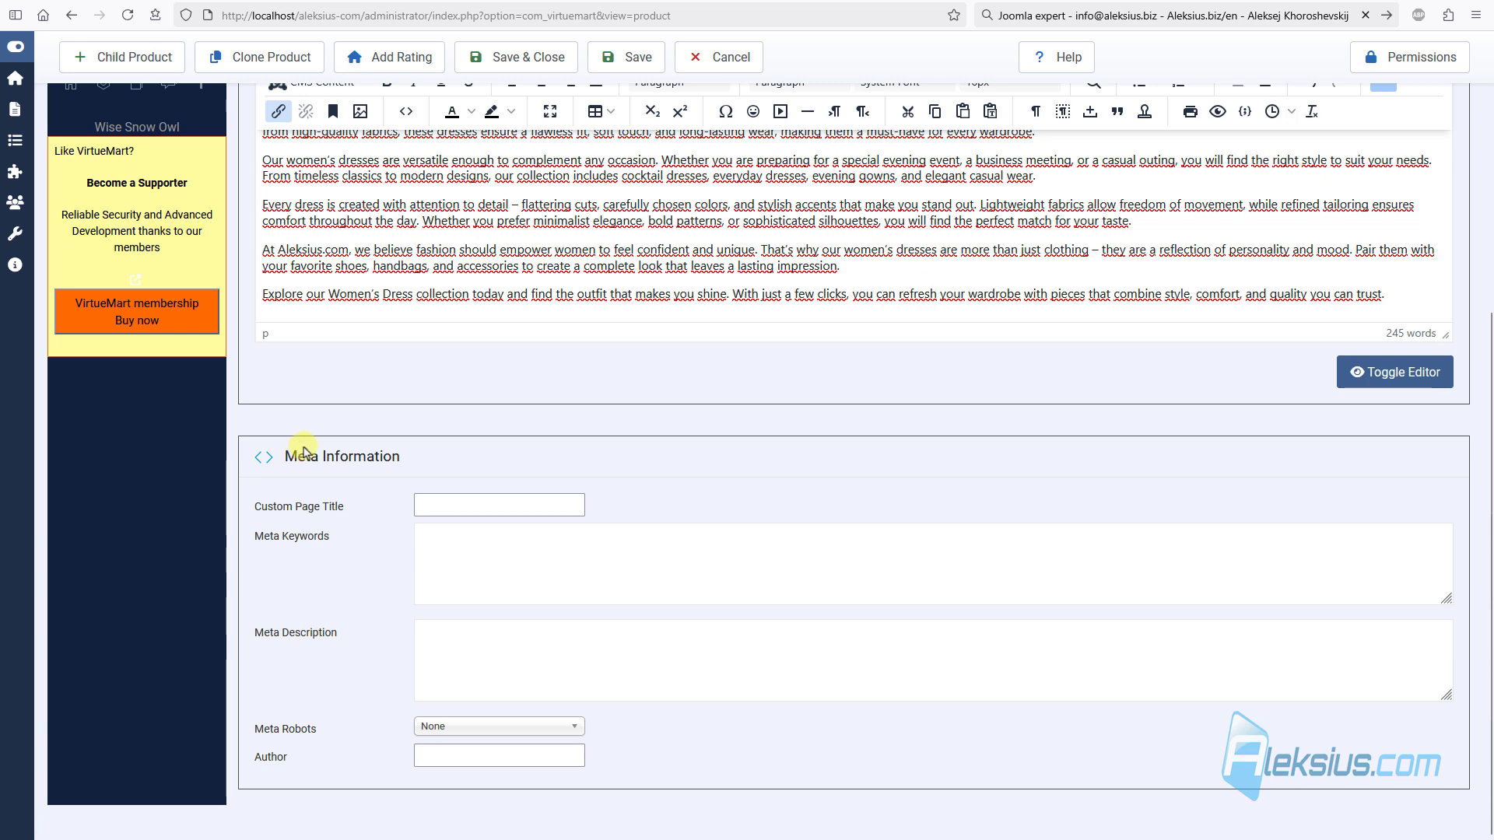
{"action": "scroll", "coordinate": [304, 454], "scroll_direction": "up", "scroll_amount": 6}
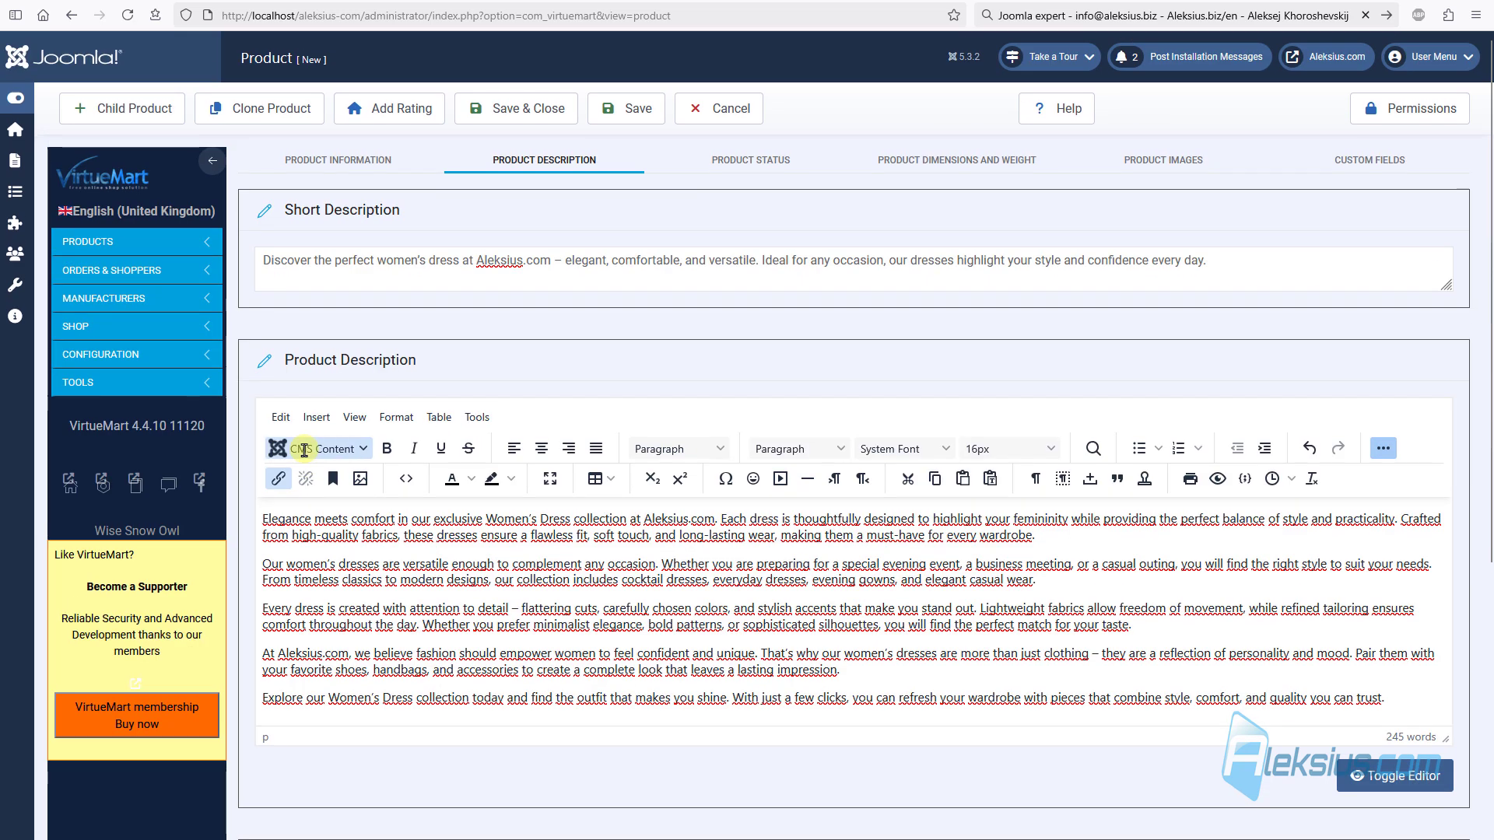
Step: Set the product's In Stock quantity to 1000 in its status settings
{"action": "left_click", "coordinate": [776, 162]}
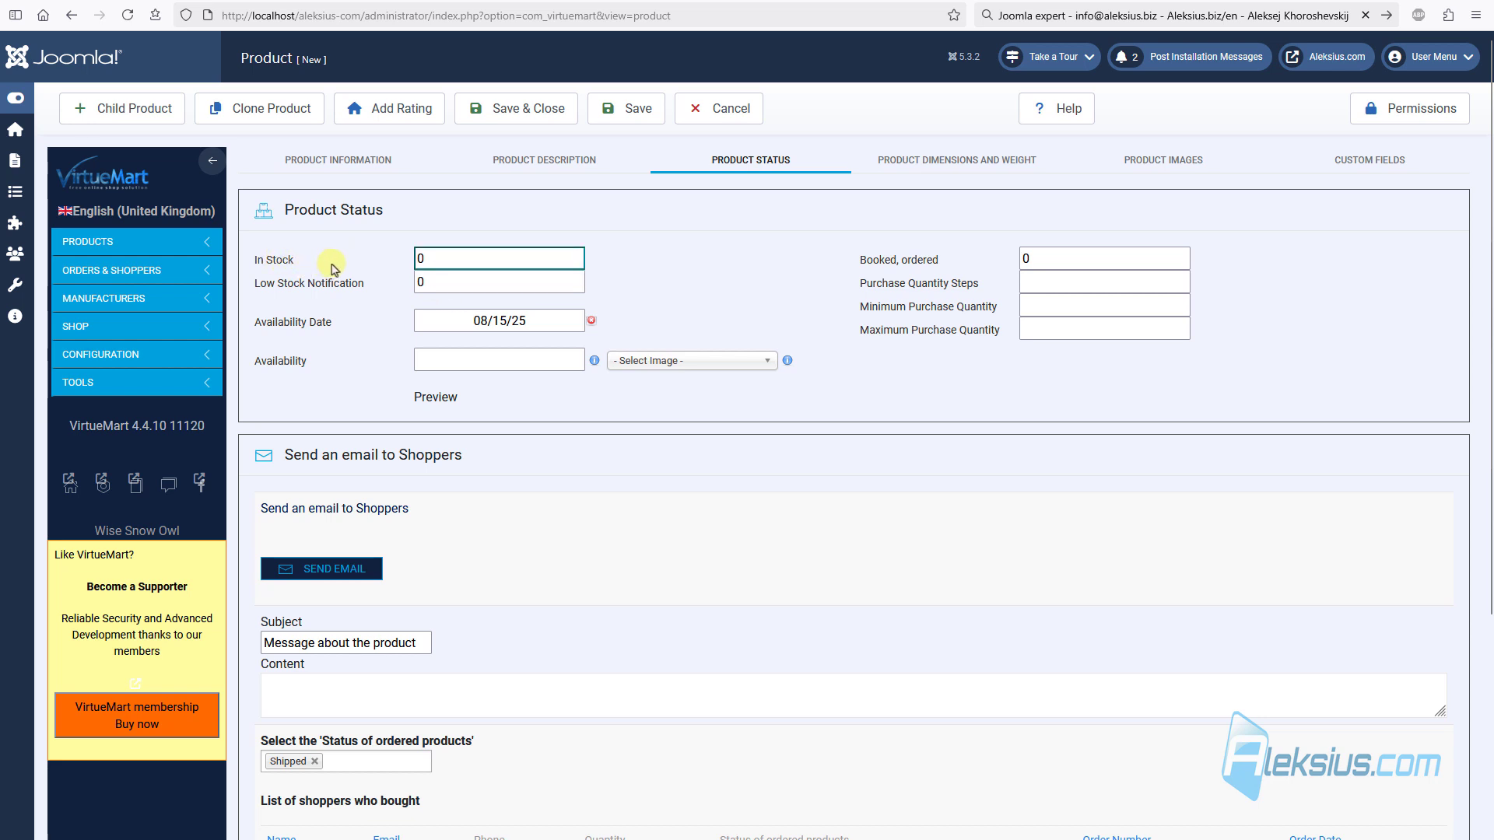
{"action": "double_click", "coordinate": [476, 255]}
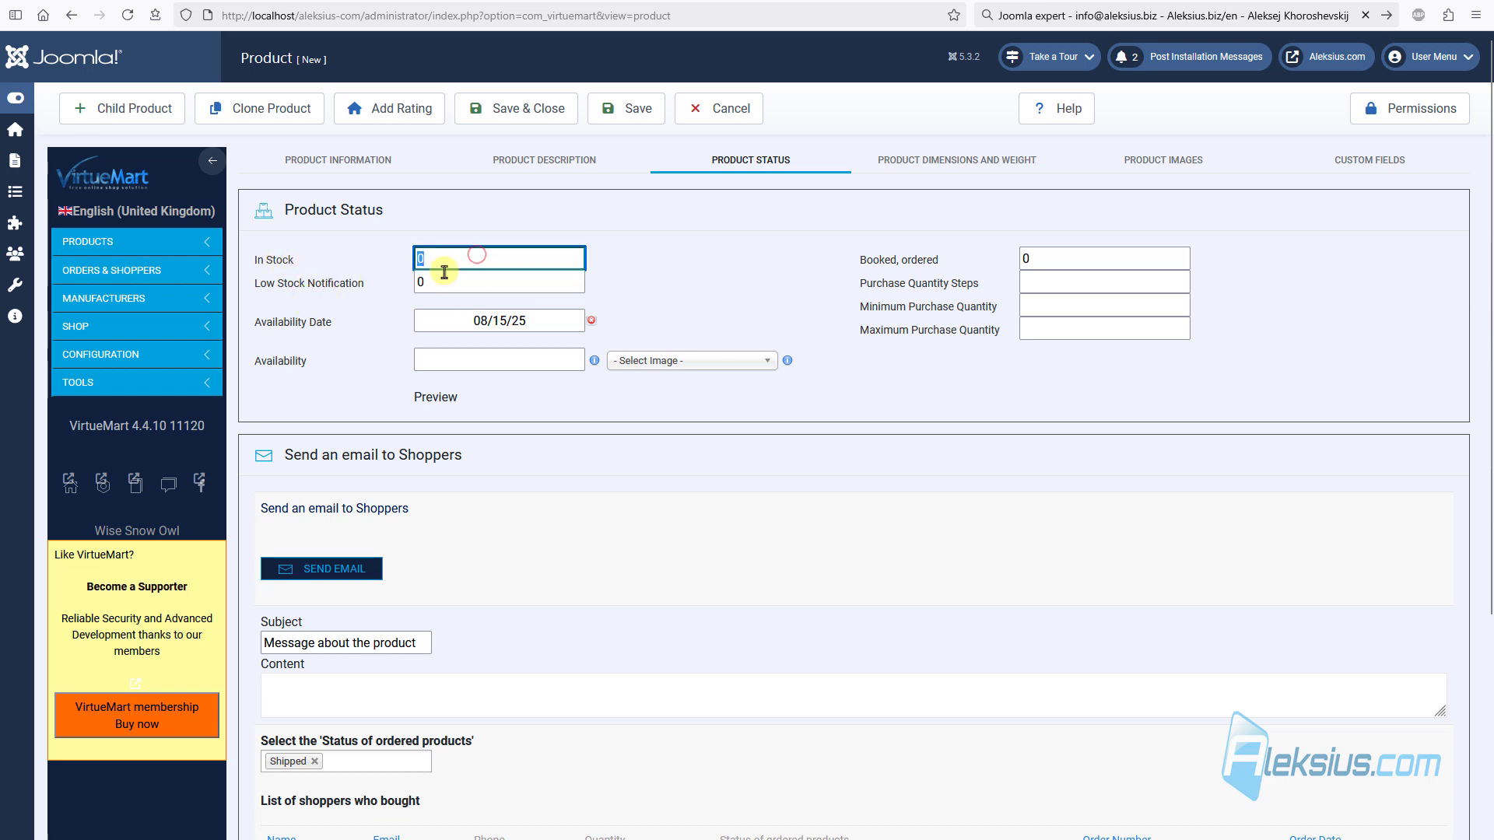
{"action": "type", "text": "1000"}
{"action": "left_click", "coordinate": [717, 231]}
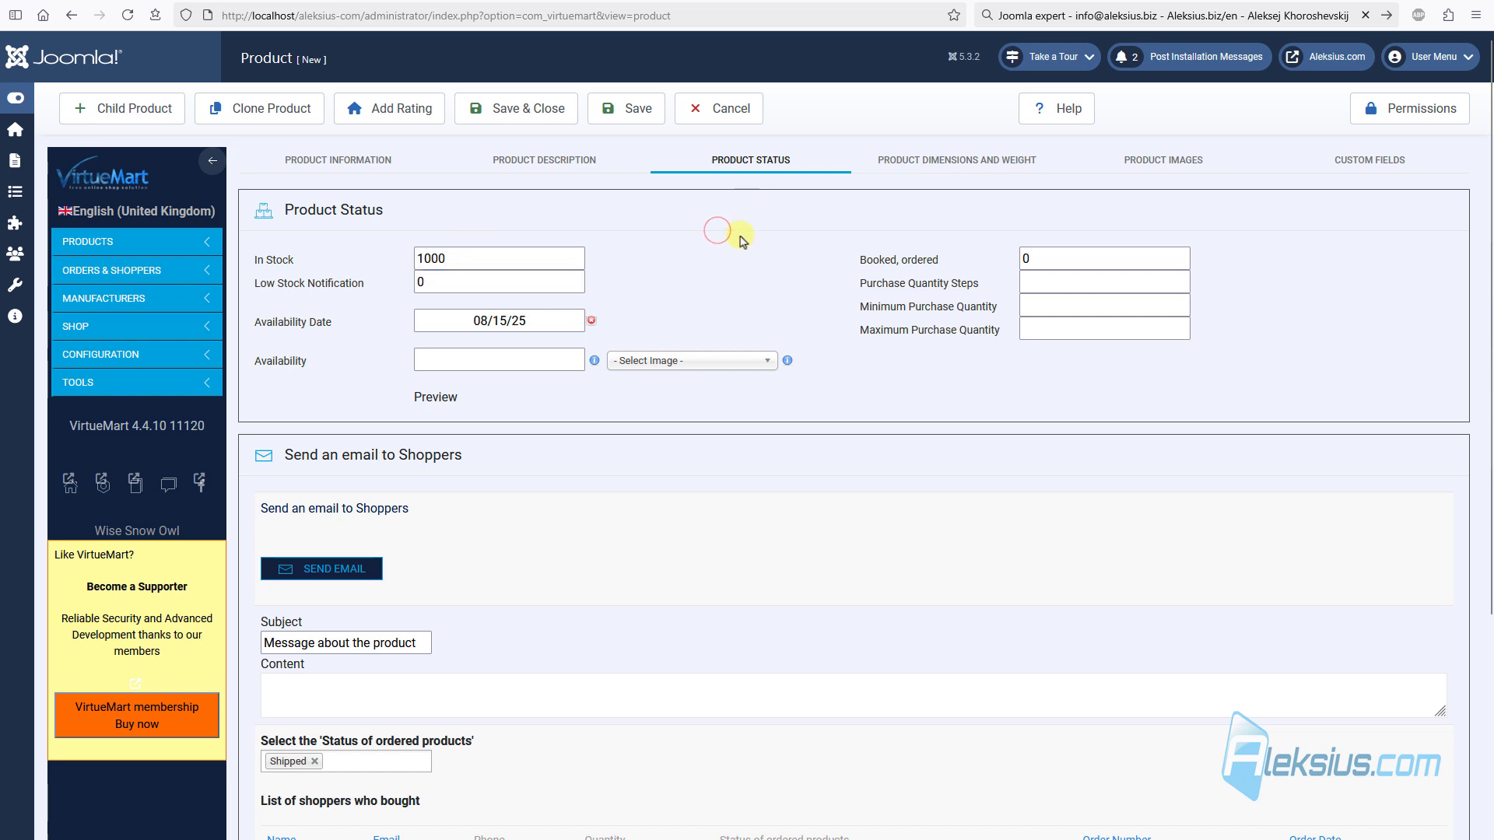
Step: Upload the images women-1 through women-5 from the Products folder to the product through the multi-image upload area
{"action": "left_click", "coordinate": [967, 155]}
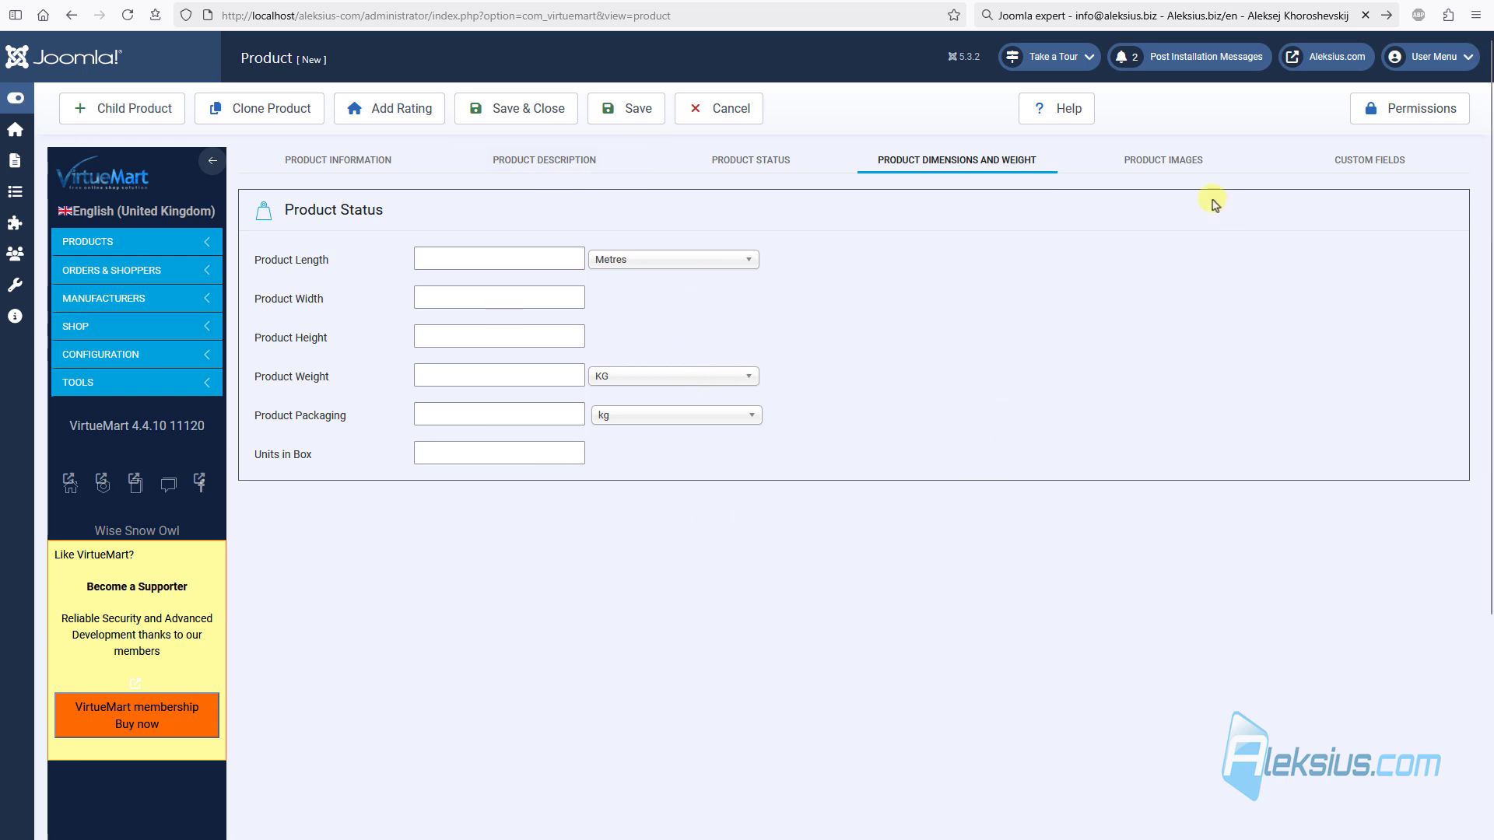
{"action": "left_click", "coordinate": [1183, 169]}
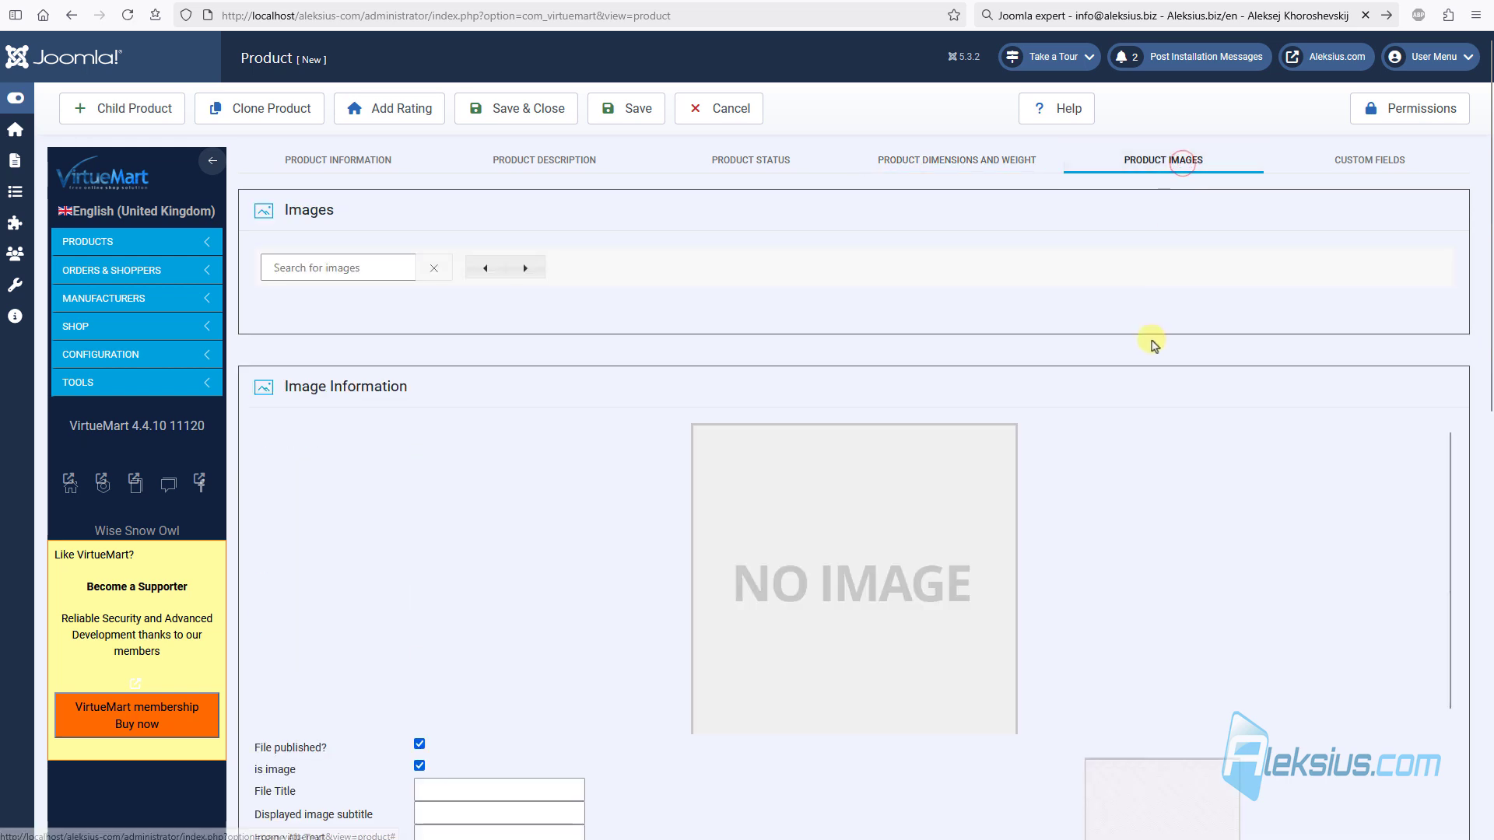
{"action": "scroll", "coordinate": [583, 354], "scroll_direction": "down", "scroll_amount": 4}
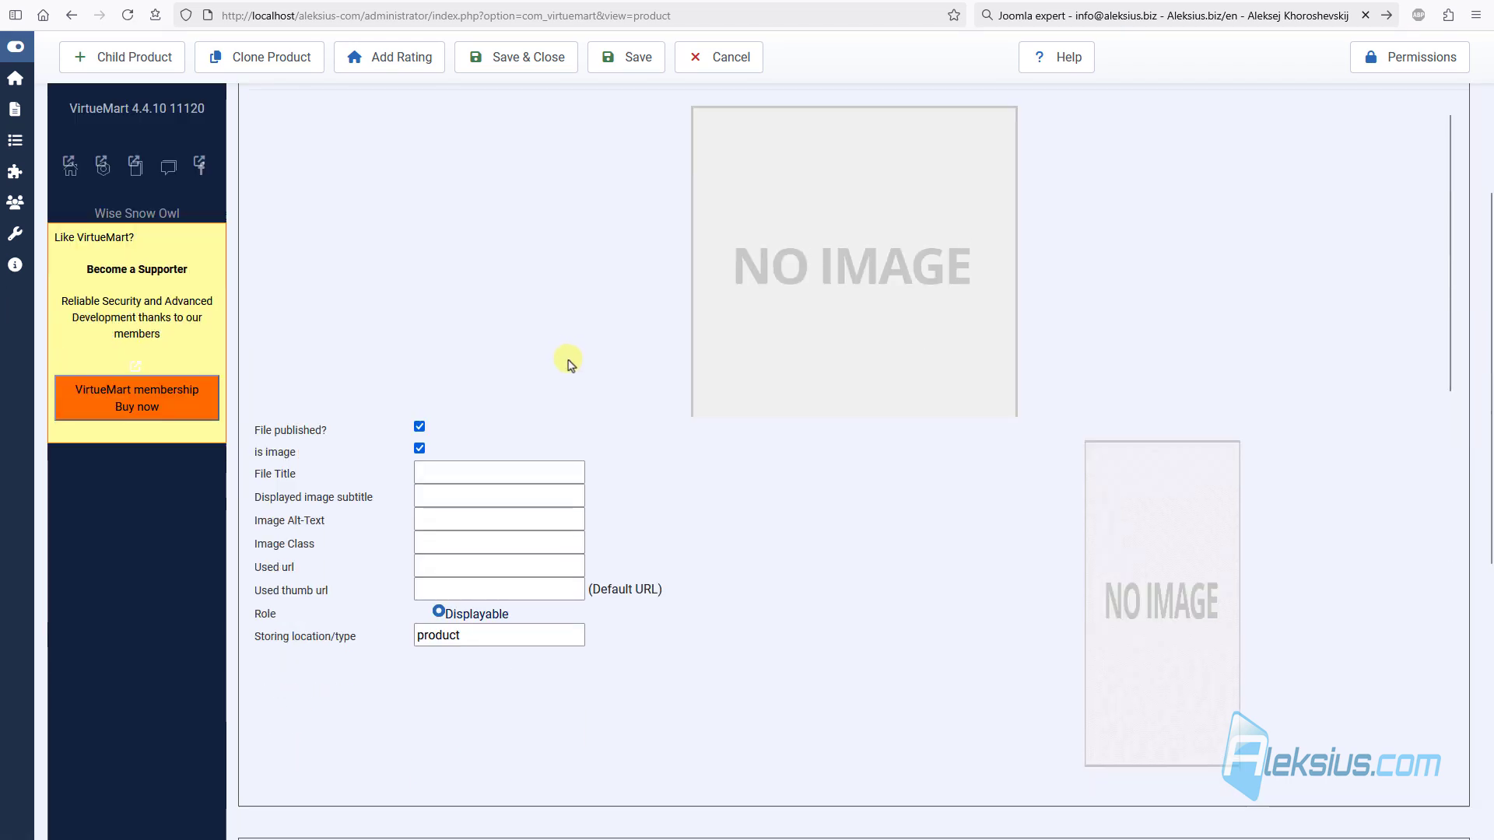
{"action": "scroll", "coordinate": [570, 366], "scroll_direction": "down", "scroll_amount": 6}
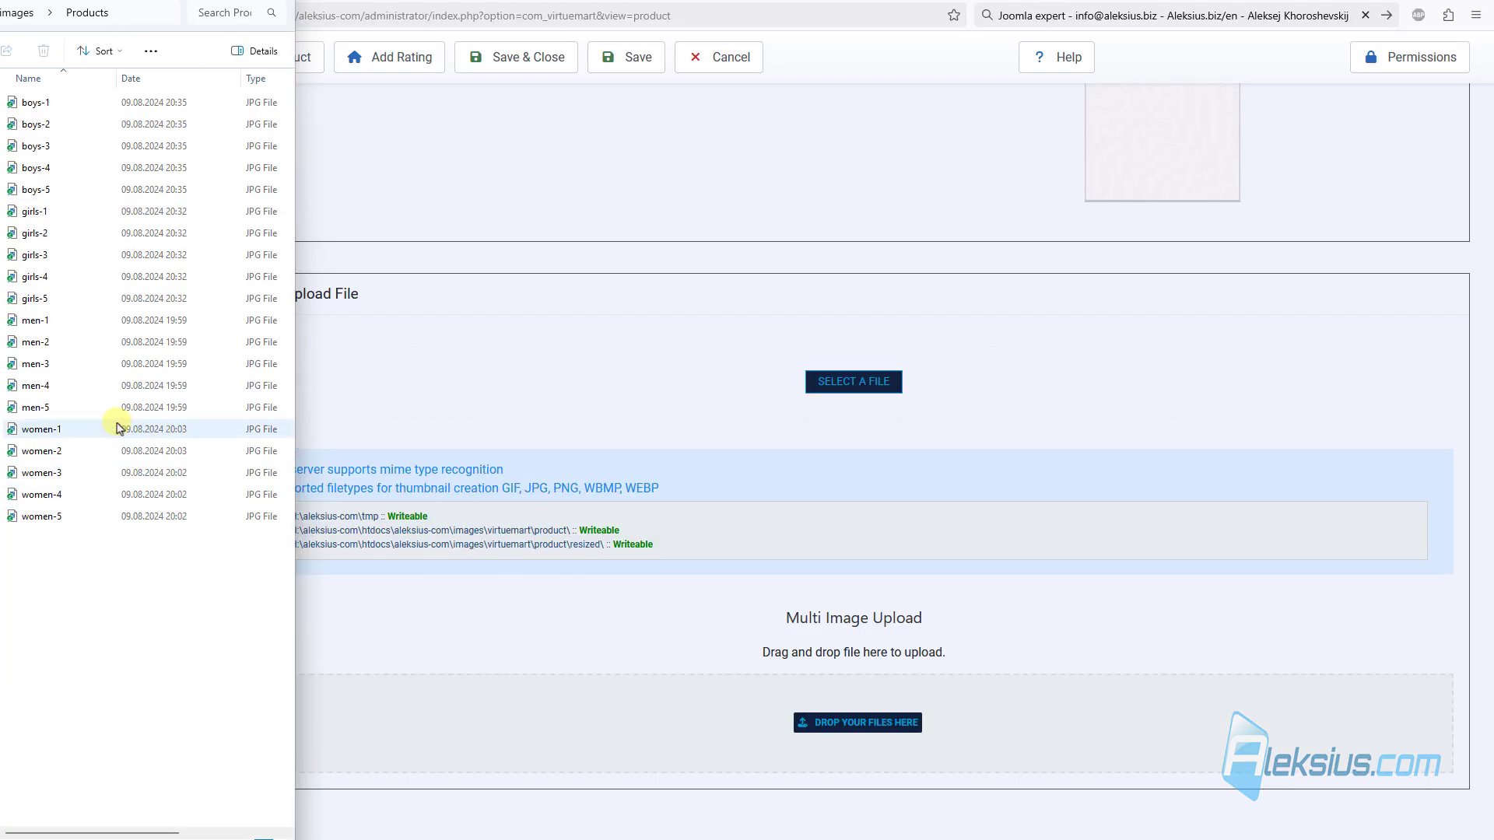
{"action": "left_click", "coordinate": [75, 427]}
{"action": "left_click", "coordinate": [72, 516], "text": "shift"}
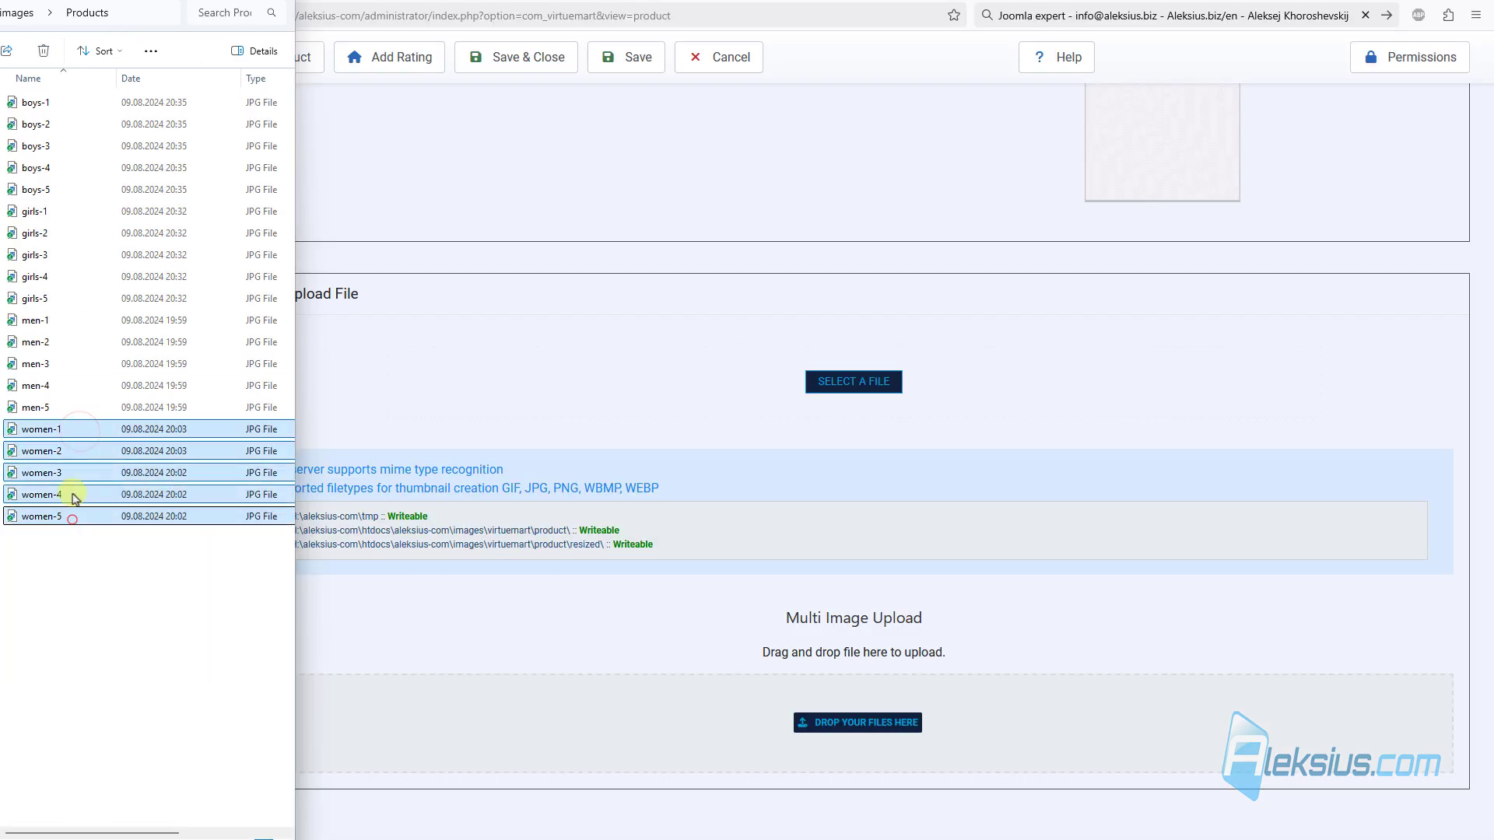
{"action": "left_click_drag", "start_coordinate": [49, 435], "coordinate": [861, 740]}
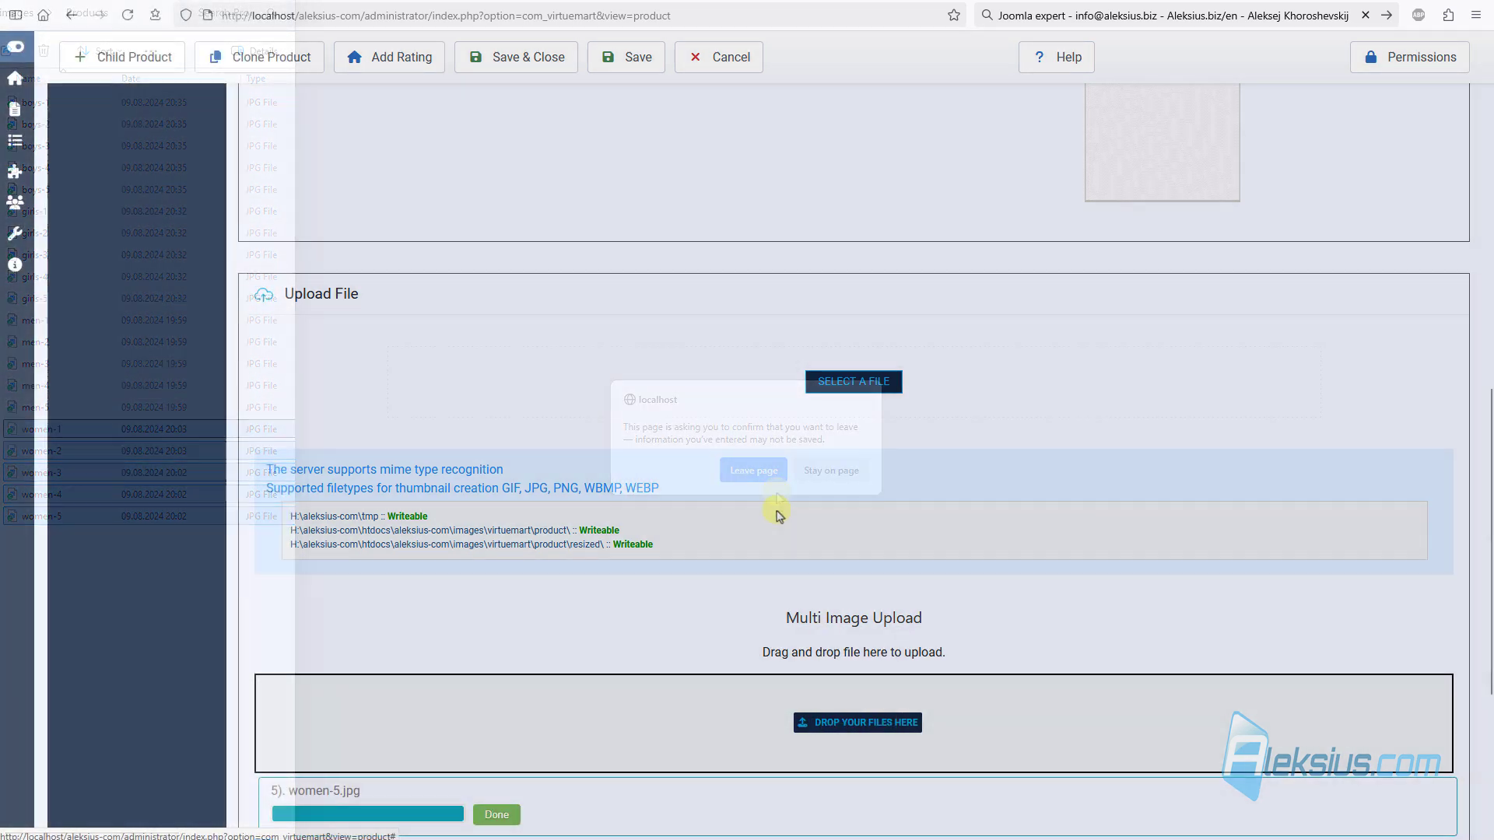
{"action": "scroll", "coordinate": [778, 506], "scroll_direction": "down", "scroll_amount": 5}
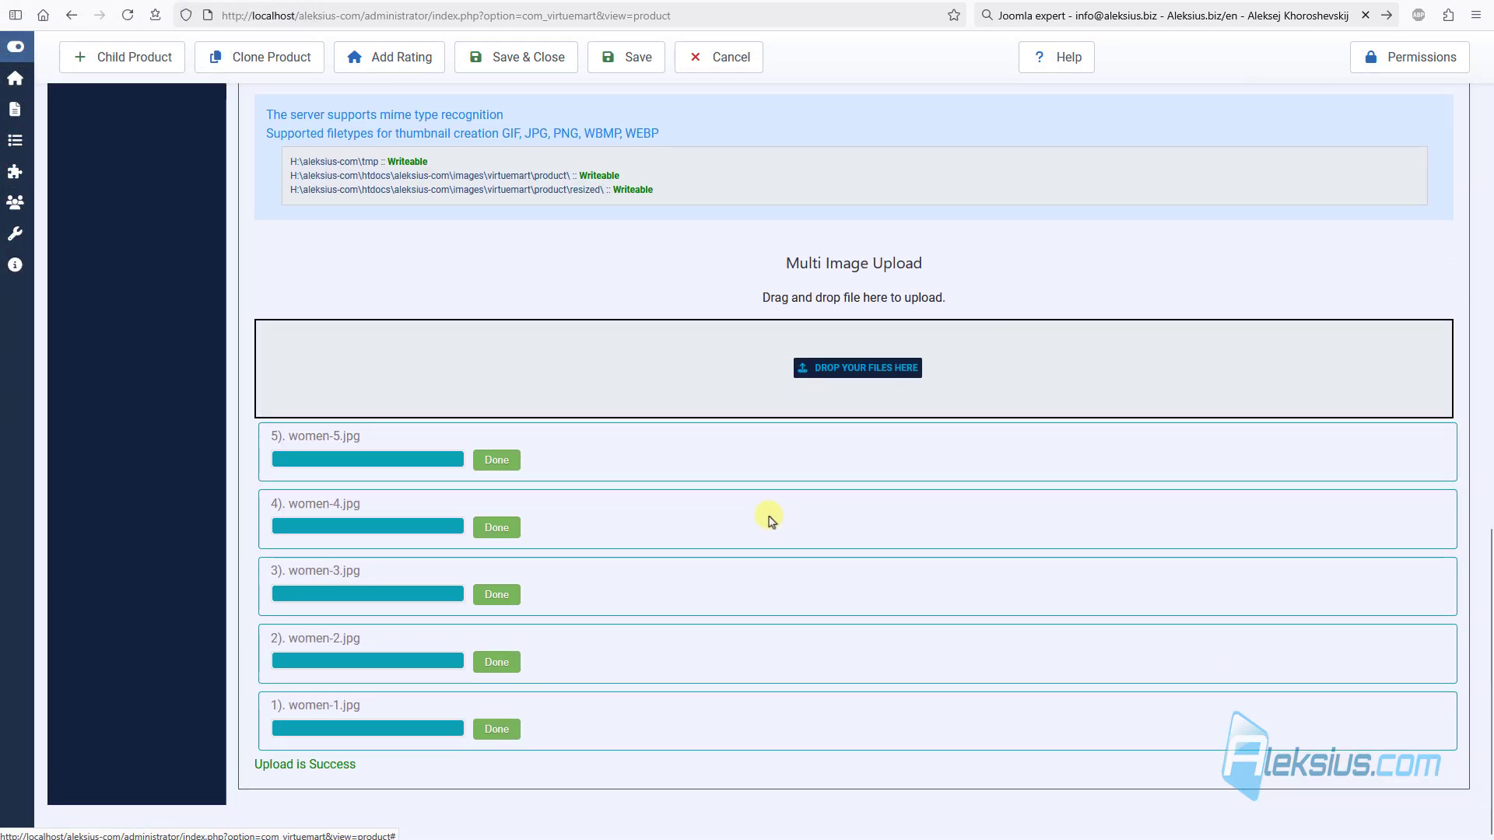
Step: Save the new product and check its uploaded images and image information
{"action": "scroll", "coordinate": [488, 504], "scroll_direction": "up", "scroll_amount": 15}
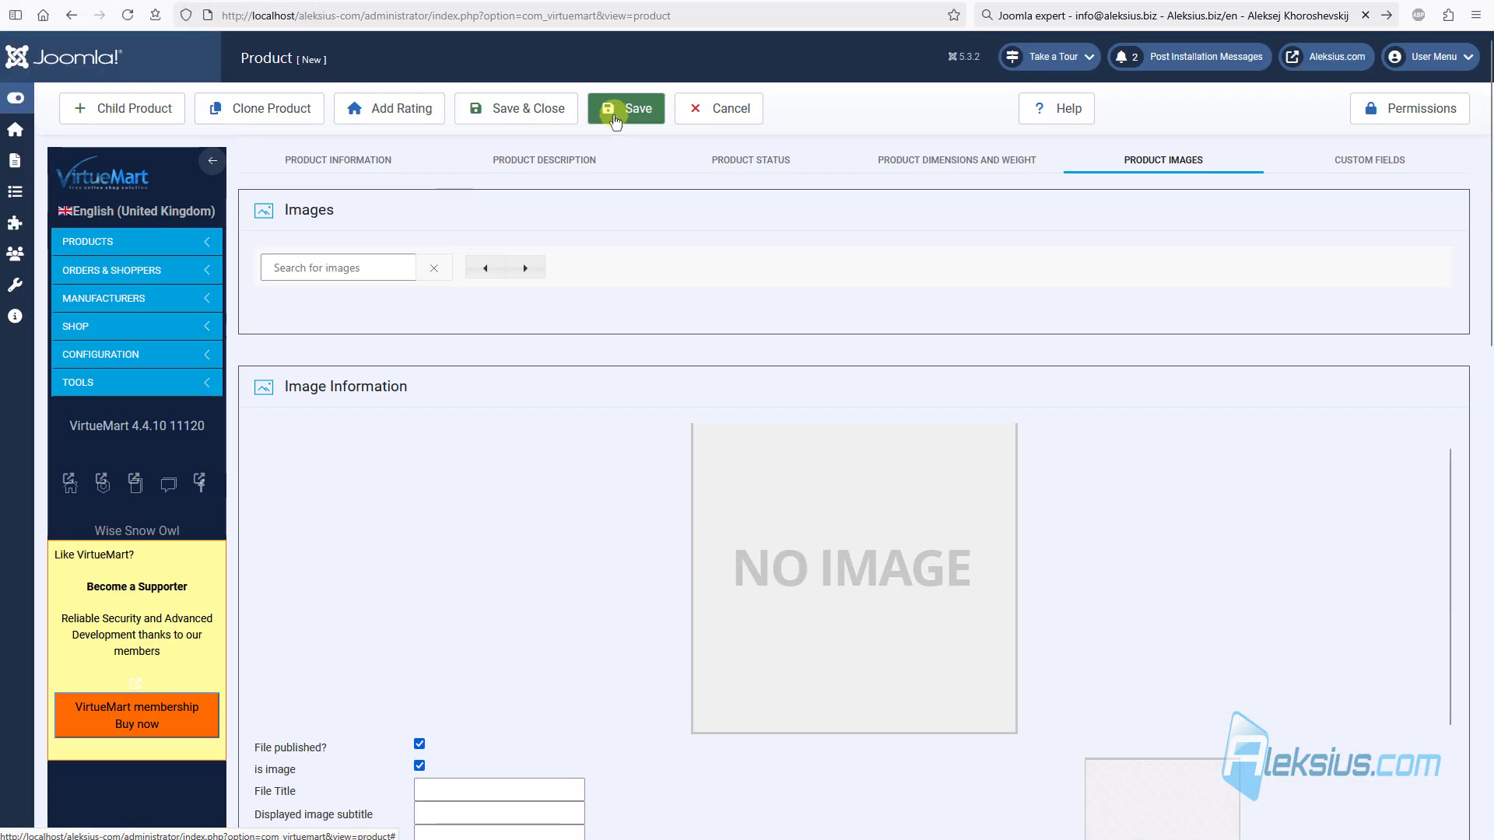
{"action": "left_click", "coordinate": [613, 117]}
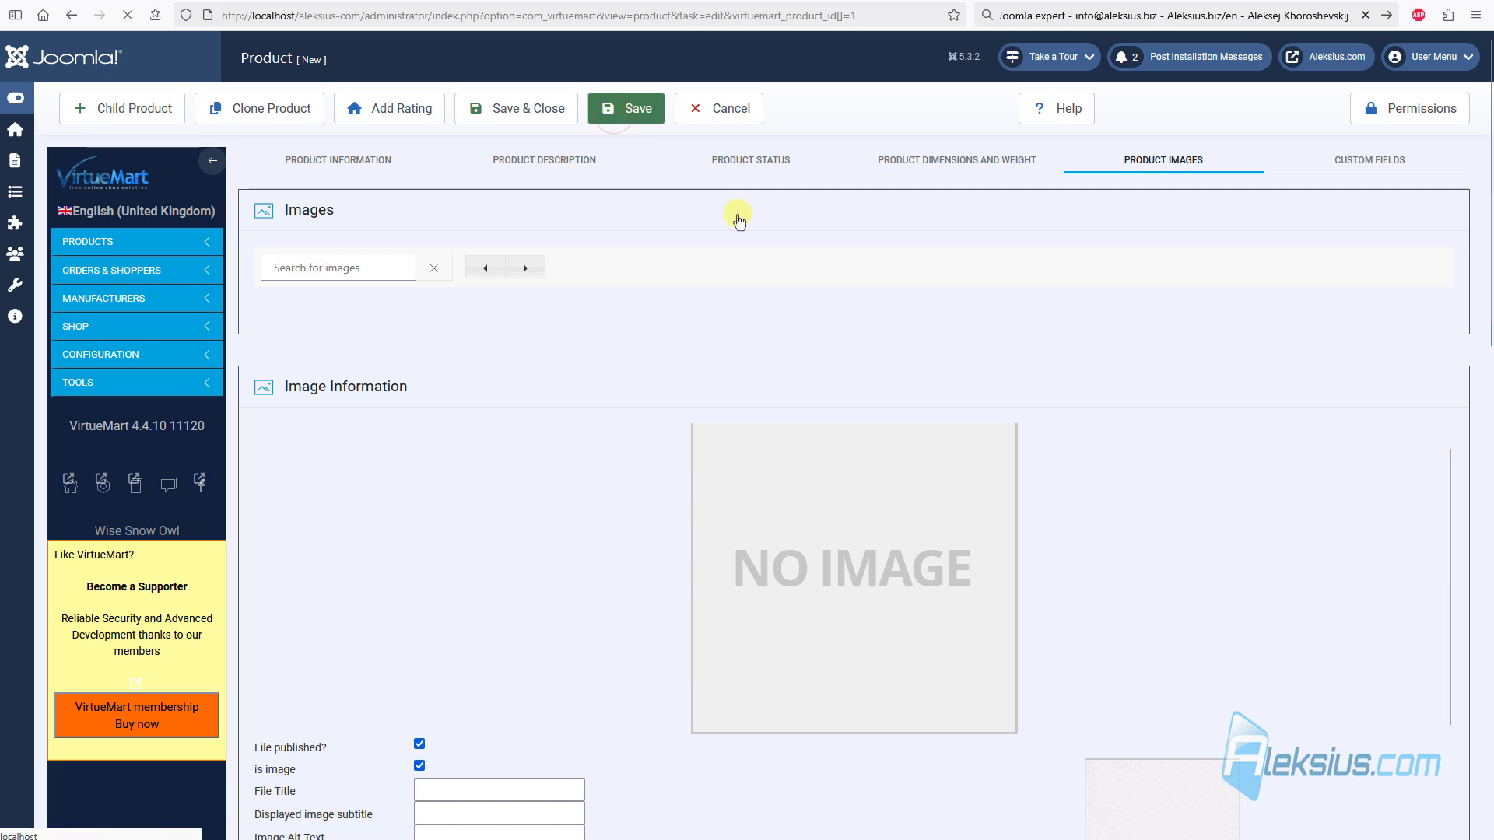
{"action": "left_click", "coordinate": [1211, 161]}
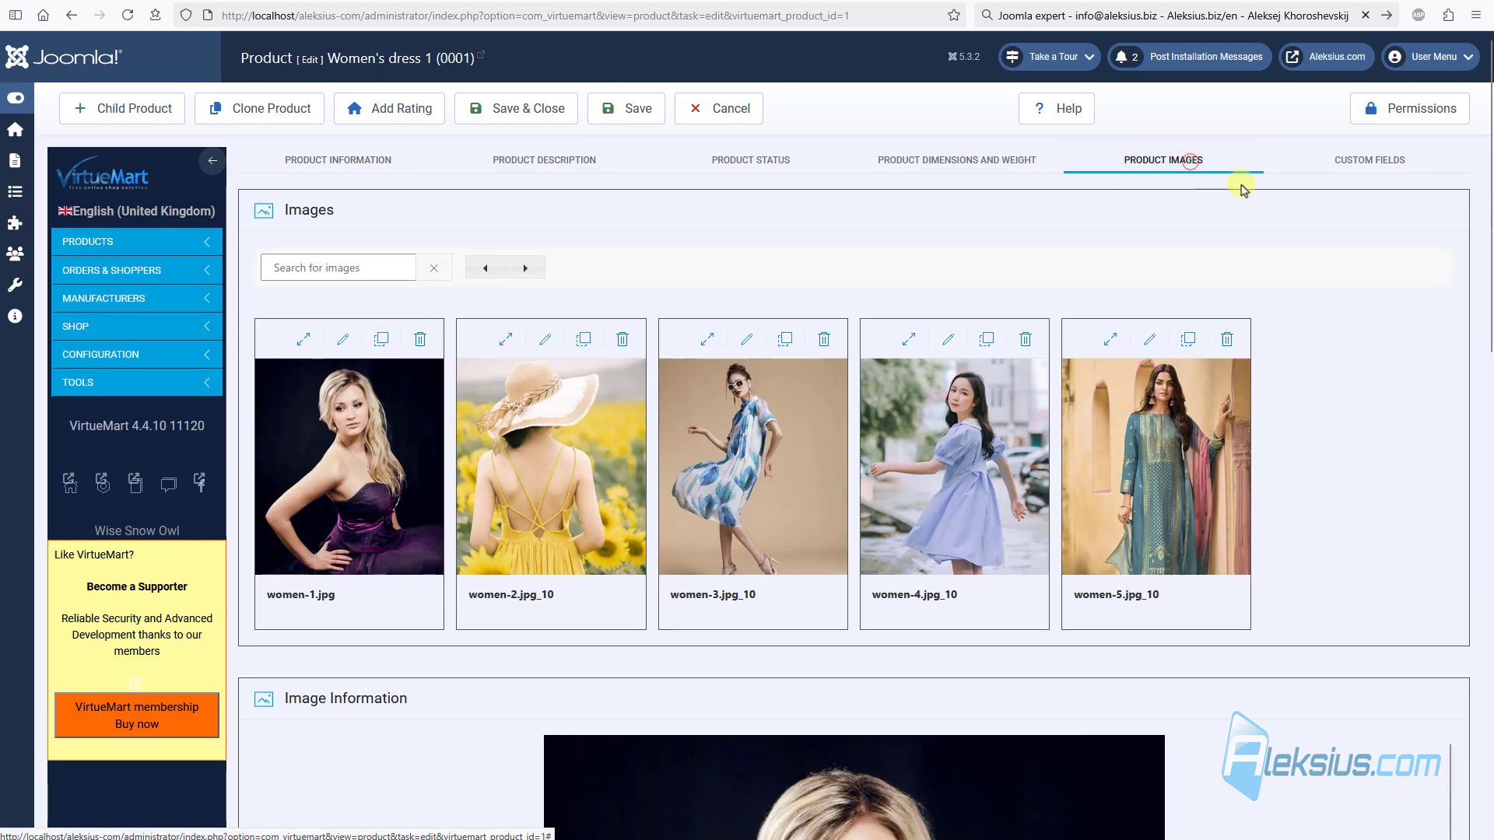
{"action": "scroll", "coordinate": [615, 357], "scroll_direction": "down", "scroll_amount": 5}
{"action": "scroll", "coordinate": [603, 352], "scroll_direction": "down", "scroll_amount": 9}
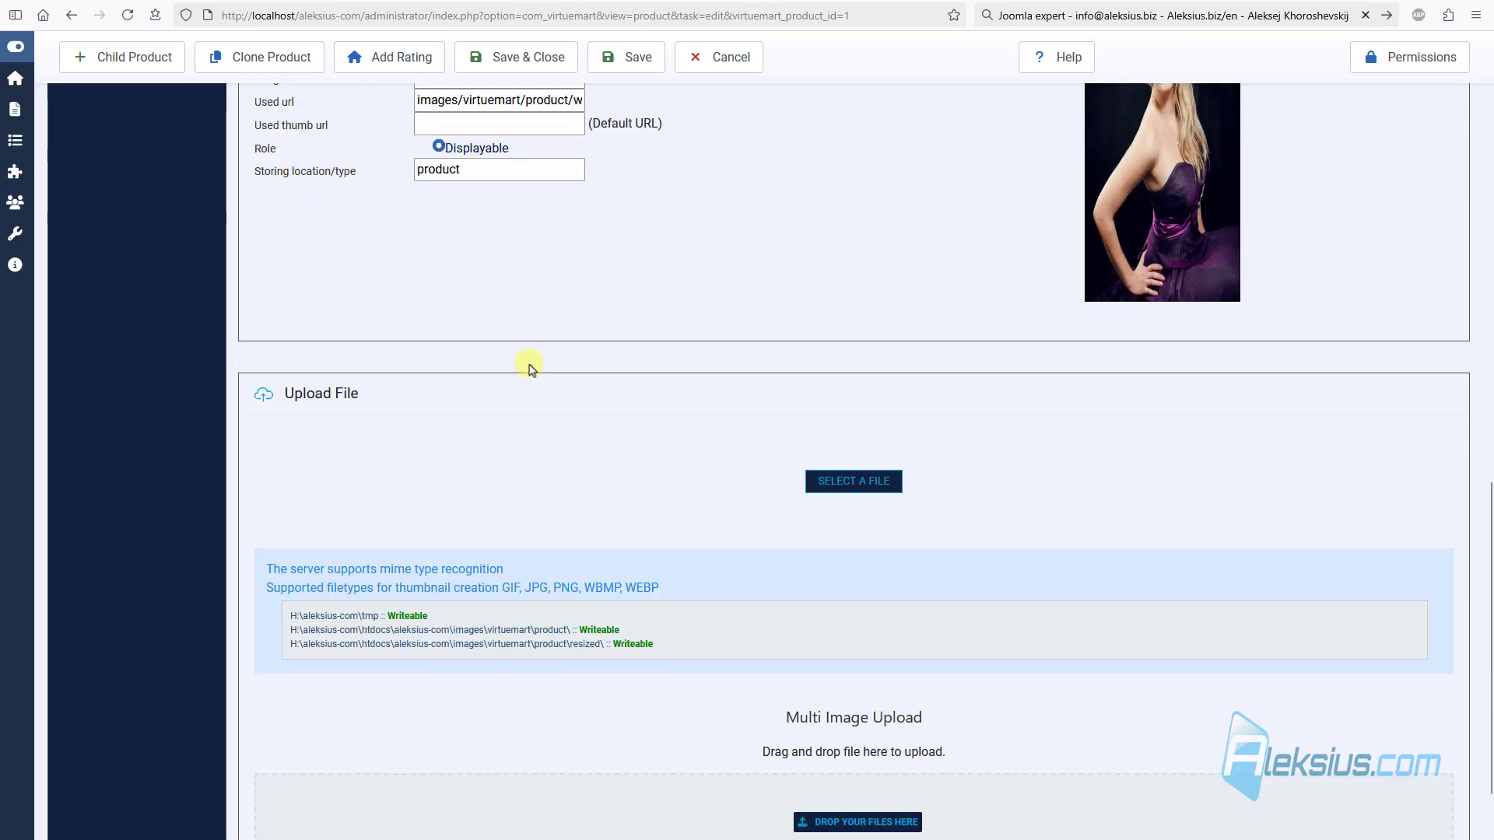
{"action": "scroll", "coordinate": [527, 371], "scroll_direction": "up", "scroll_amount": 14}
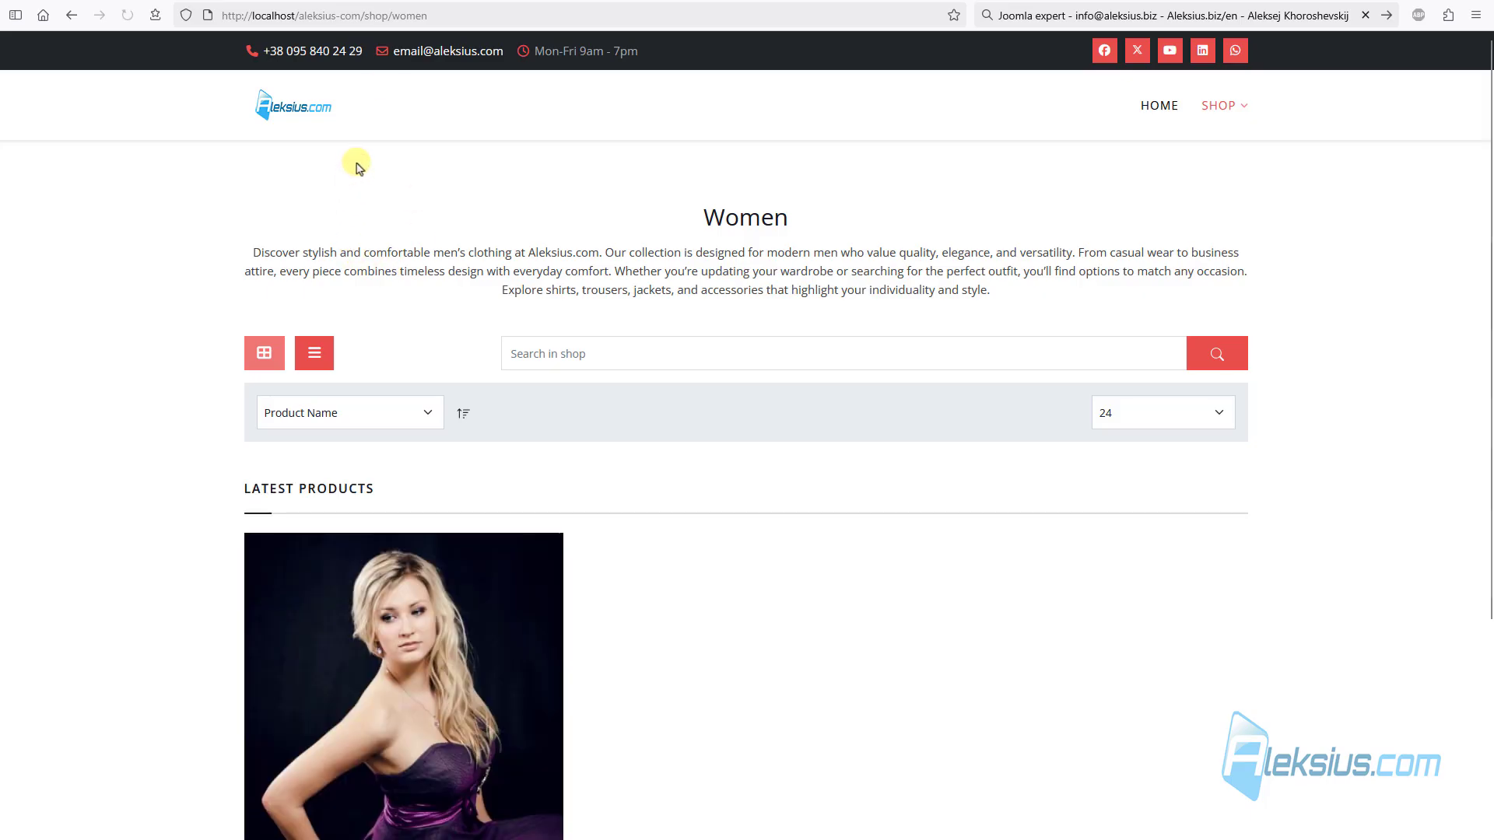
Step: Open the Women's Dress 1 product page from the storefront's Women category and check its title
{"action": "scroll", "coordinate": [189, 318], "scroll_direction": "down", "scroll_amount": 3}
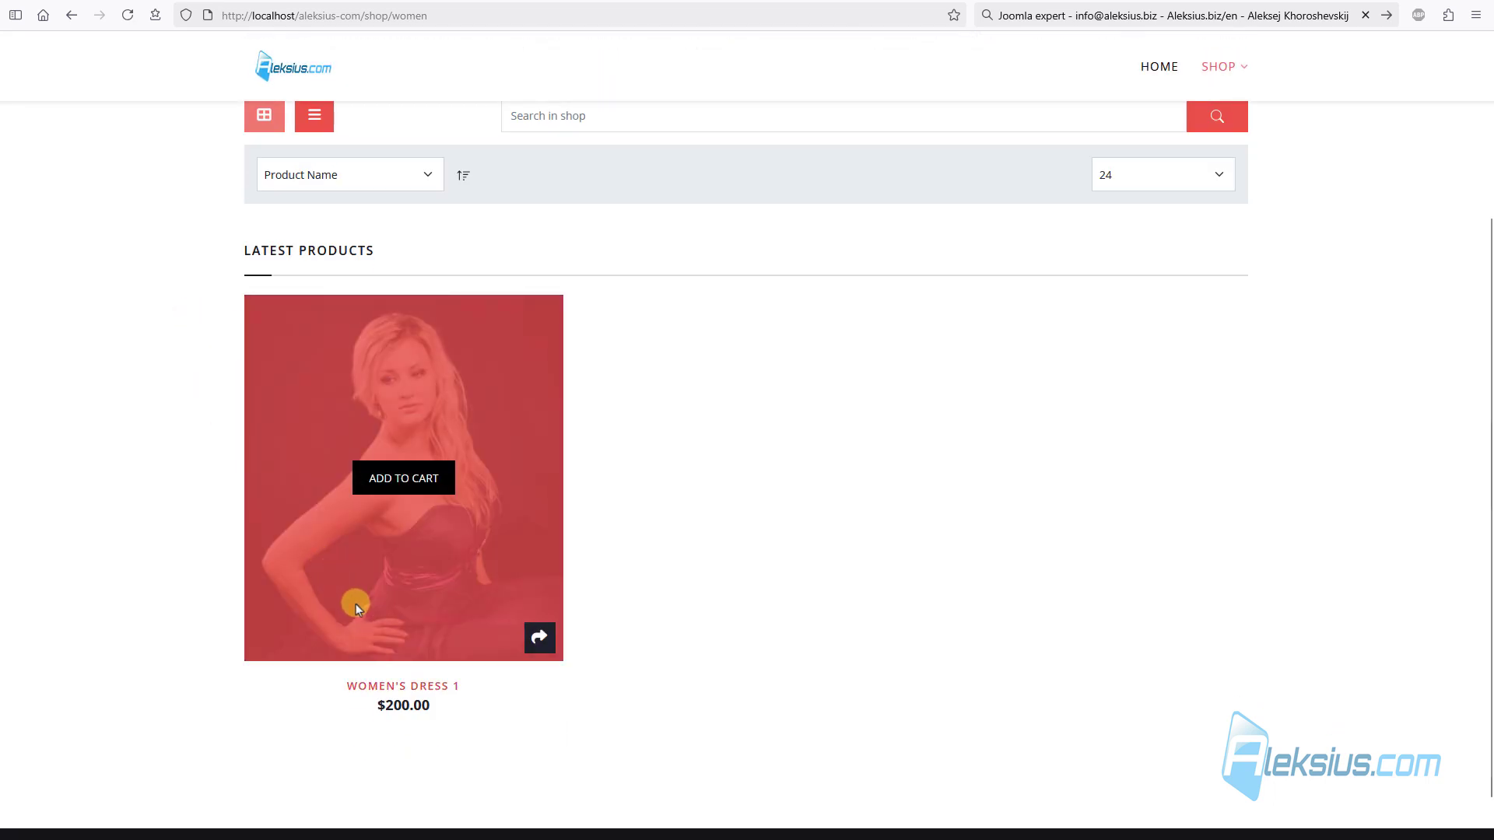
{"action": "left_click", "coordinate": [417, 686]}
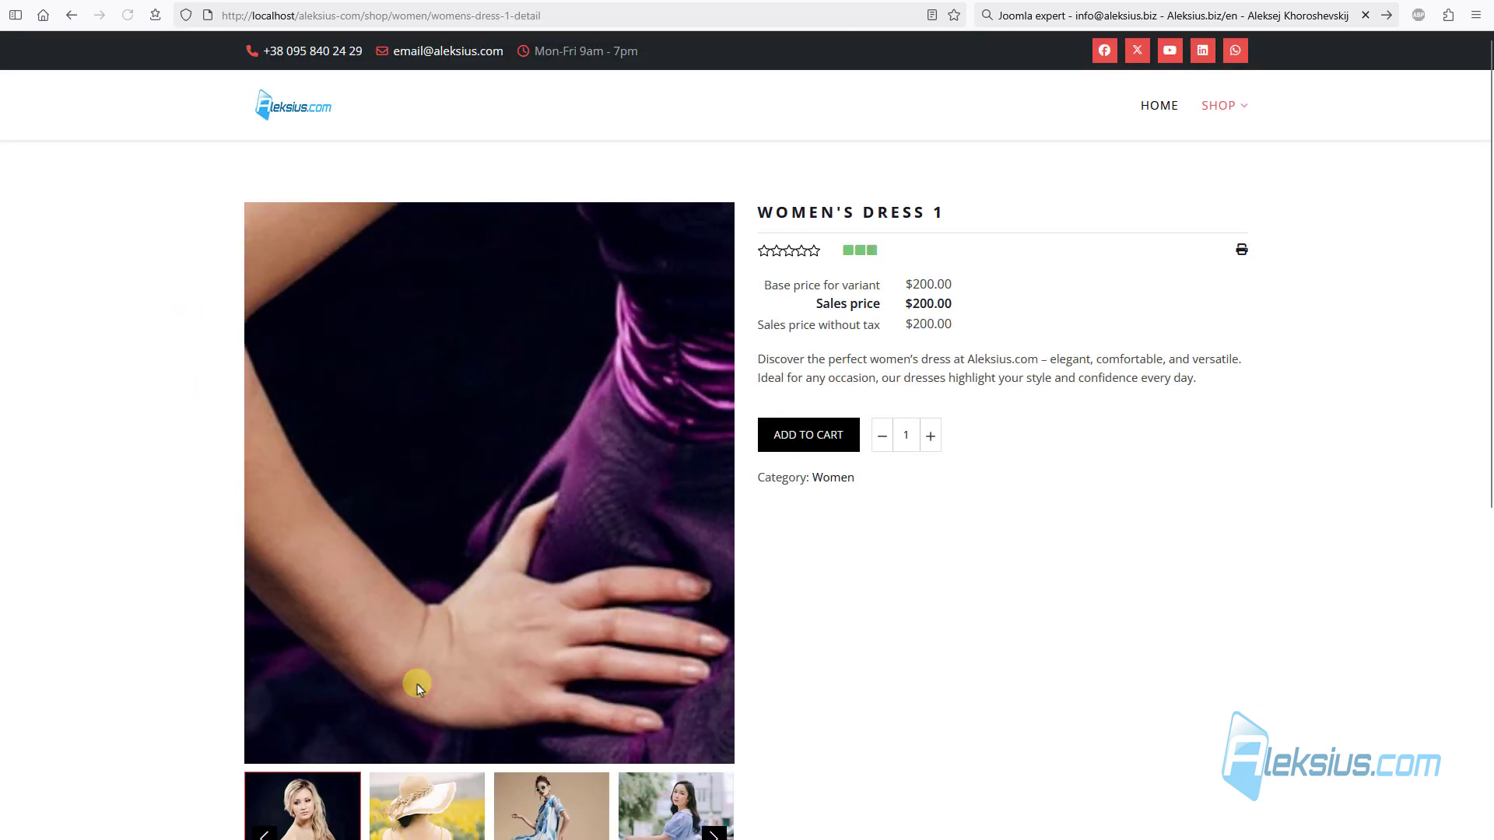
{"action": "triple_click", "coordinate": [885, 210]}
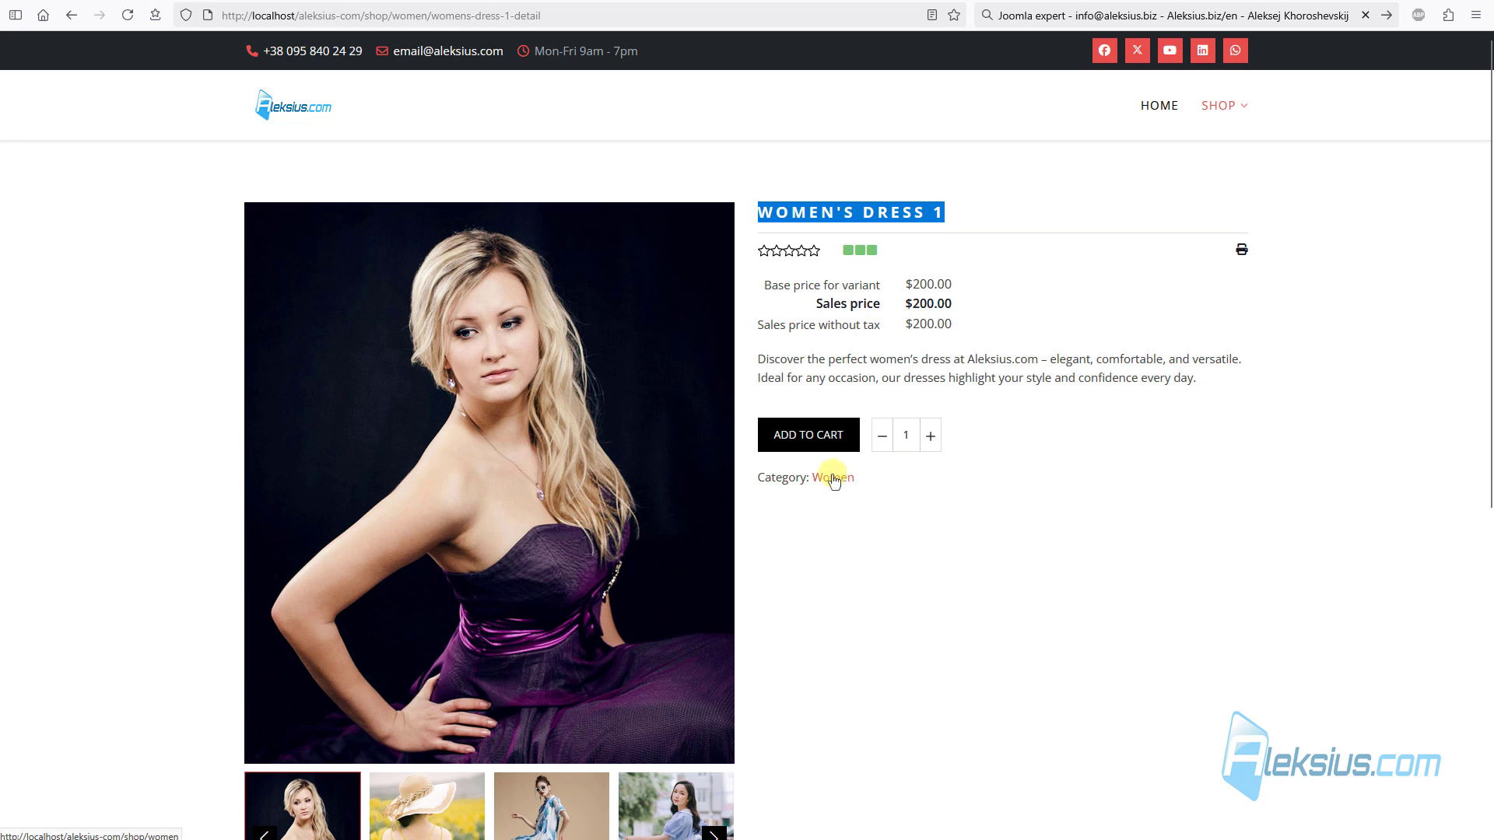
Step: Examine the product page's Description, Details and Reviews sections, and view the product's Custom Fields in the administrator
{"action": "scroll", "coordinate": [824, 506], "scroll_direction": "down", "scroll_amount": 7}
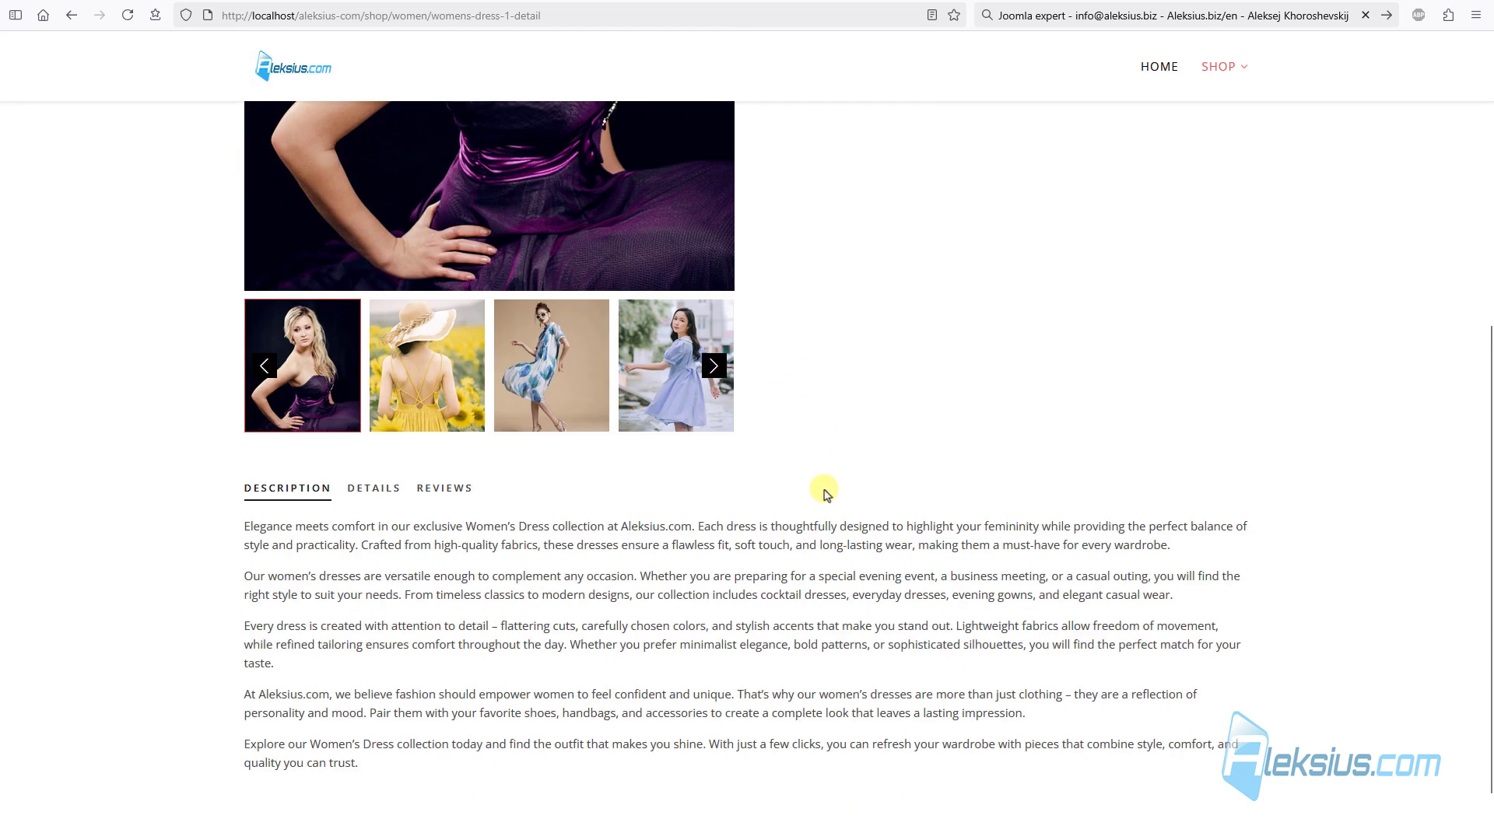
{"action": "left_click", "coordinate": [367, 423]}
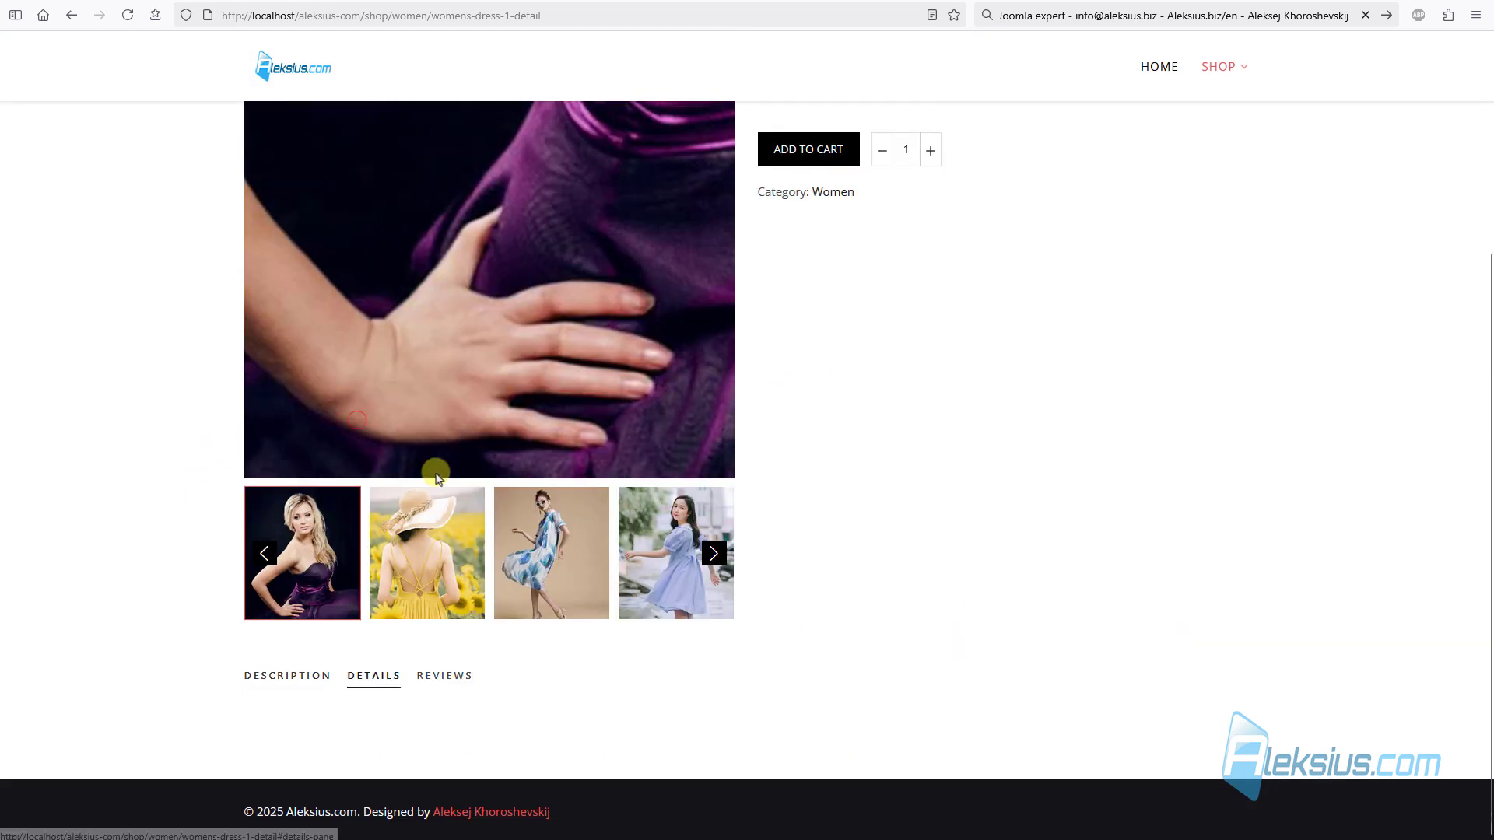
{"action": "left_click", "coordinate": [442, 687]}
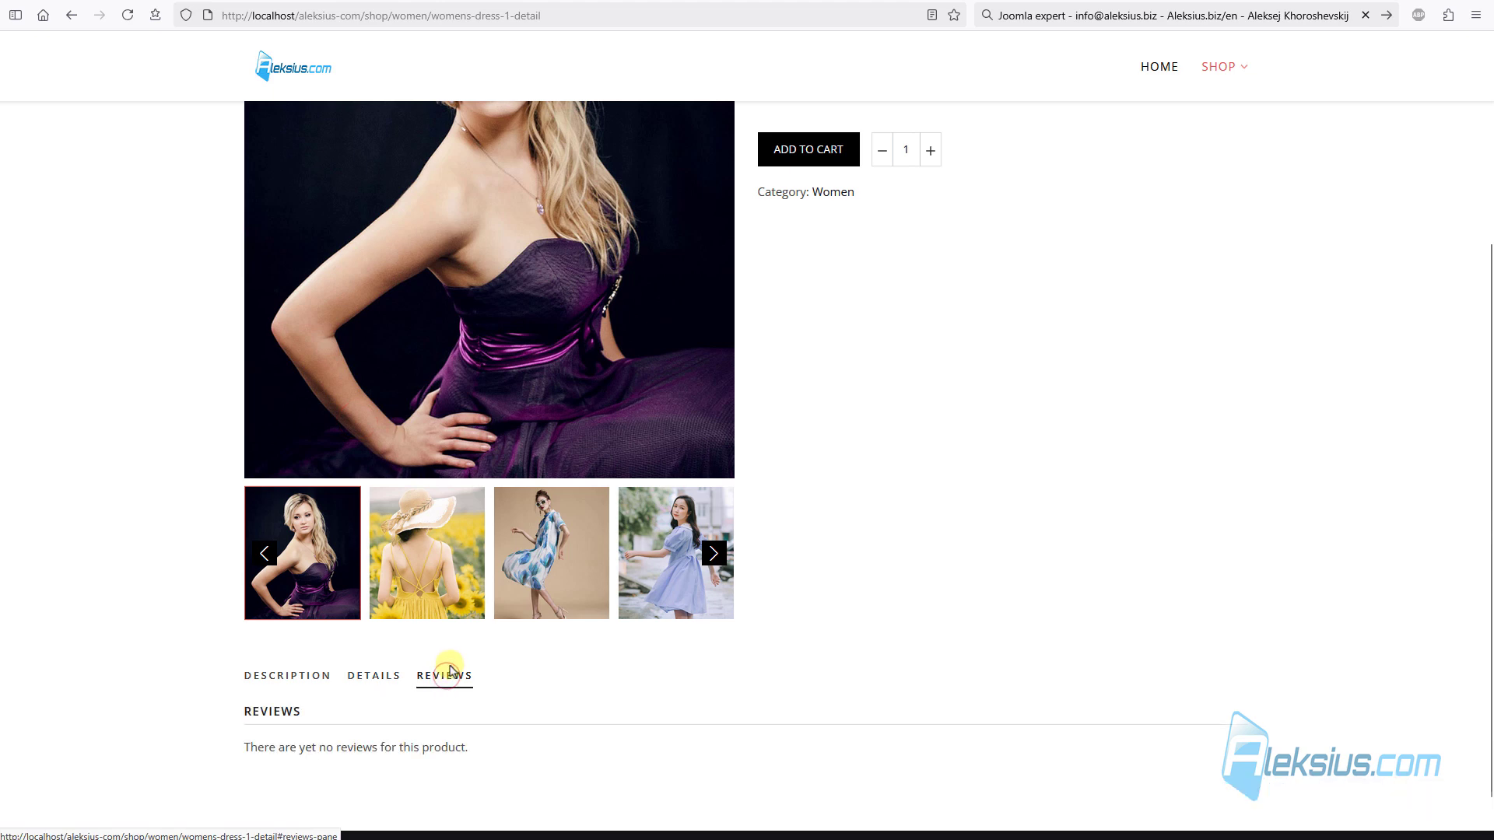
{"action": "left_click", "coordinate": [386, 683]}
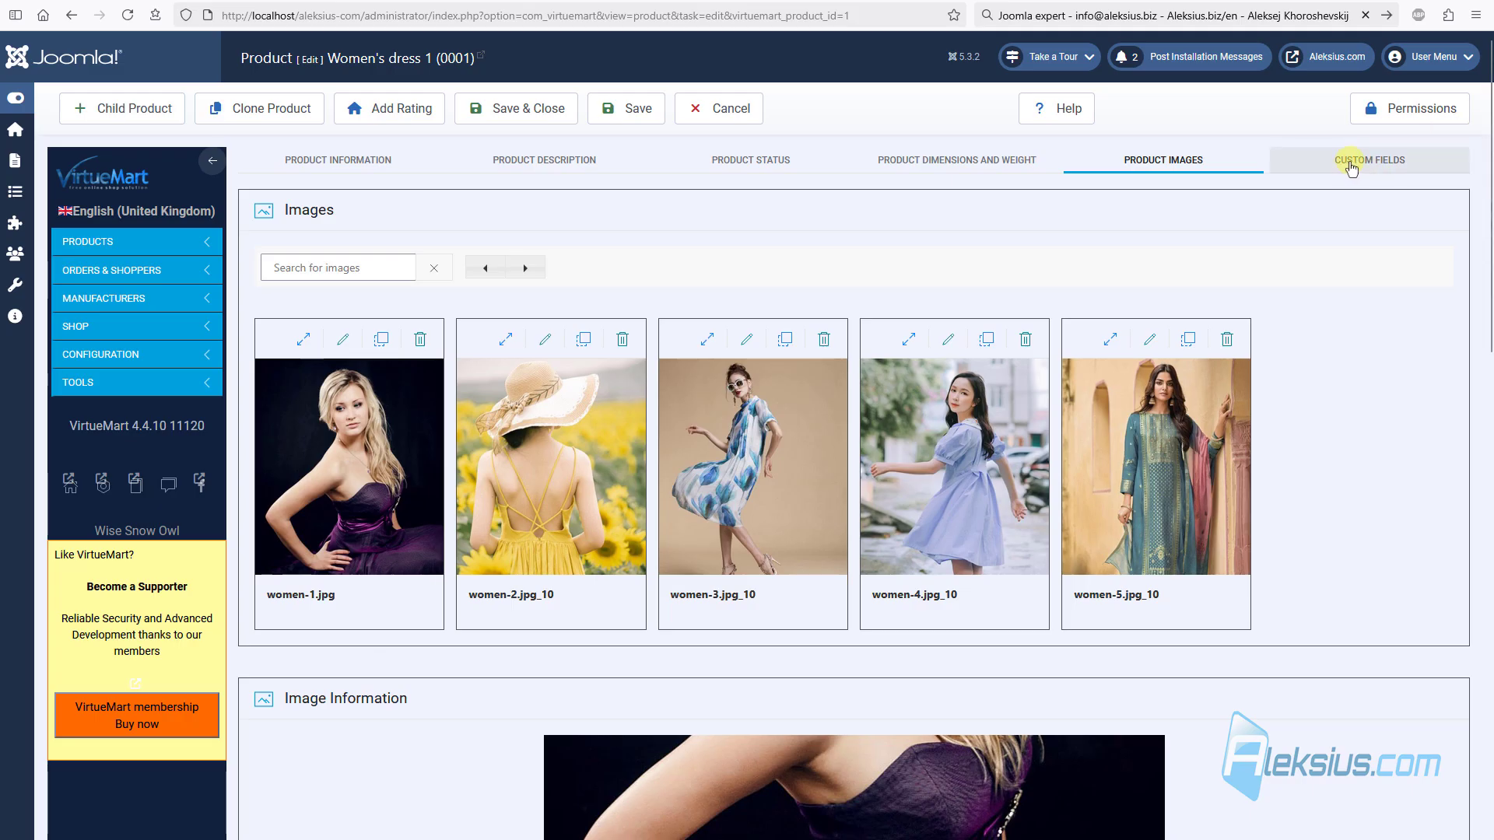
{"action": "left_click", "coordinate": [1348, 162]}
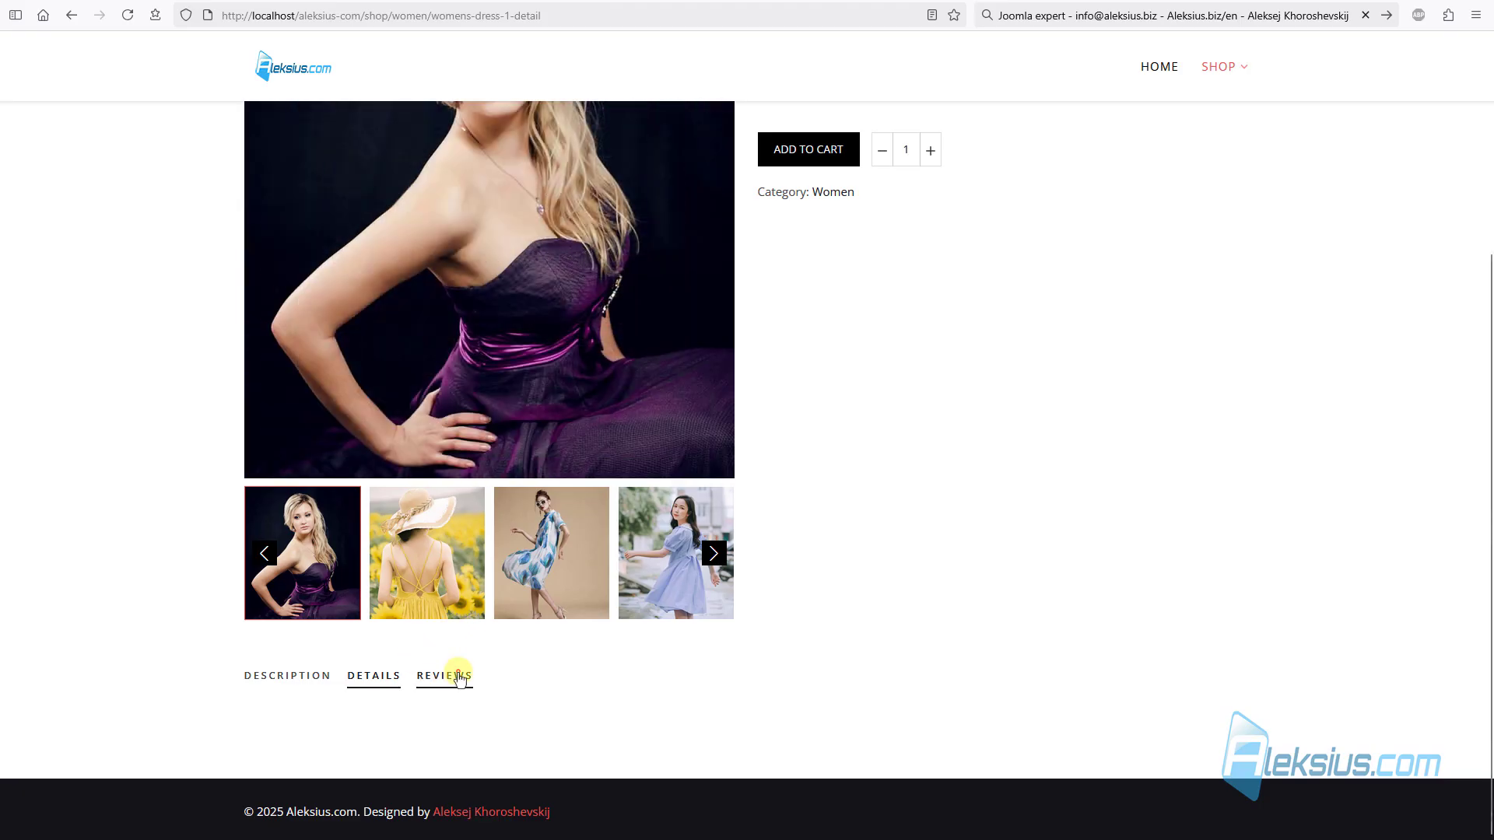
{"action": "left_click", "coordinate": [459, 677]}
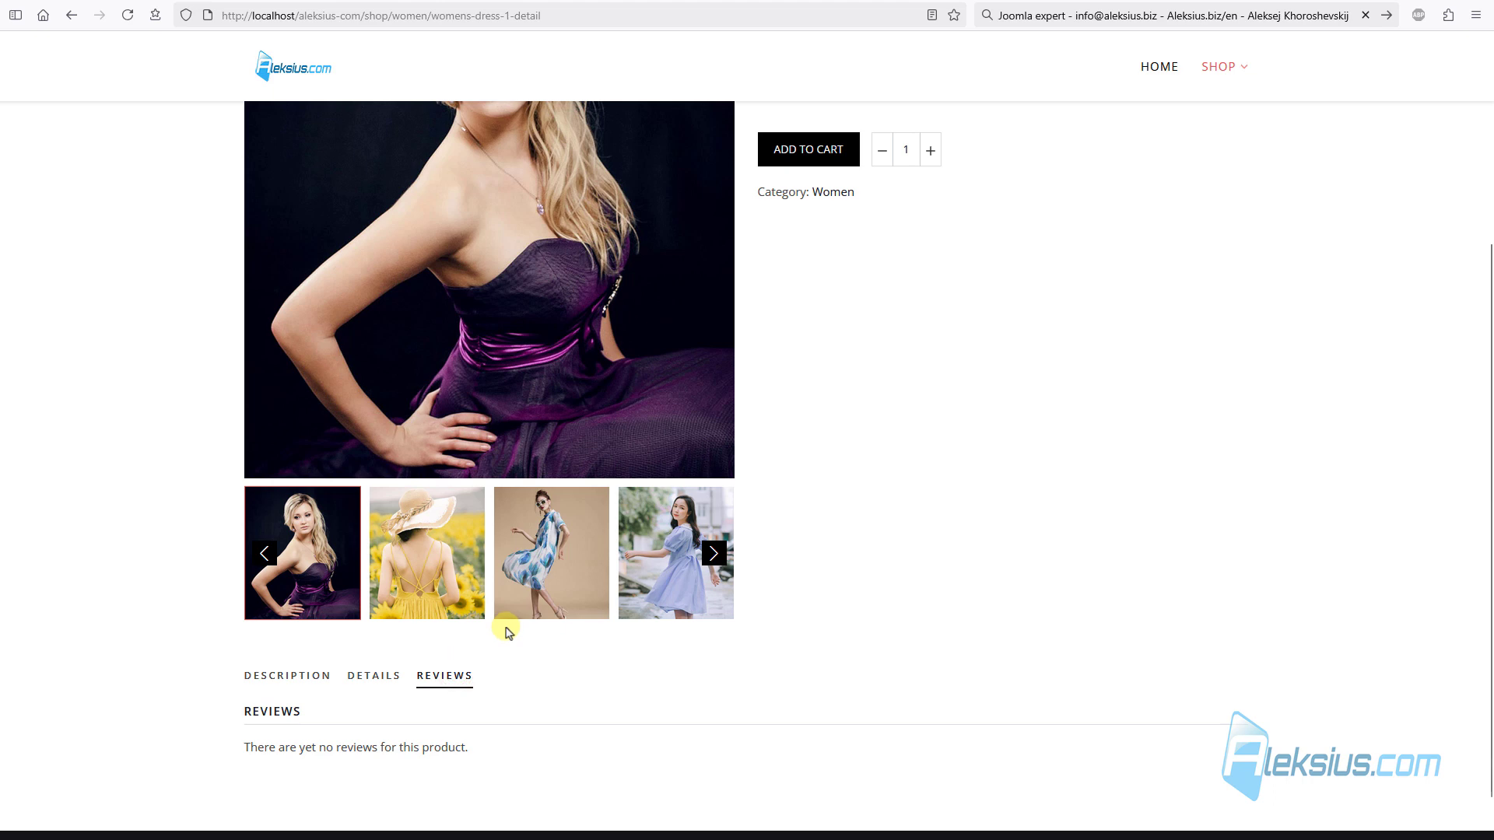
{"action": "left_click", "coordinate": [298, 682]}
Step: View the second, third and fourth images in the Women's Dress 1 product gallery
{"action": "scroll", "coordinate": [894, 387], "scroll_direction": "up", "scroll_amount": 3}
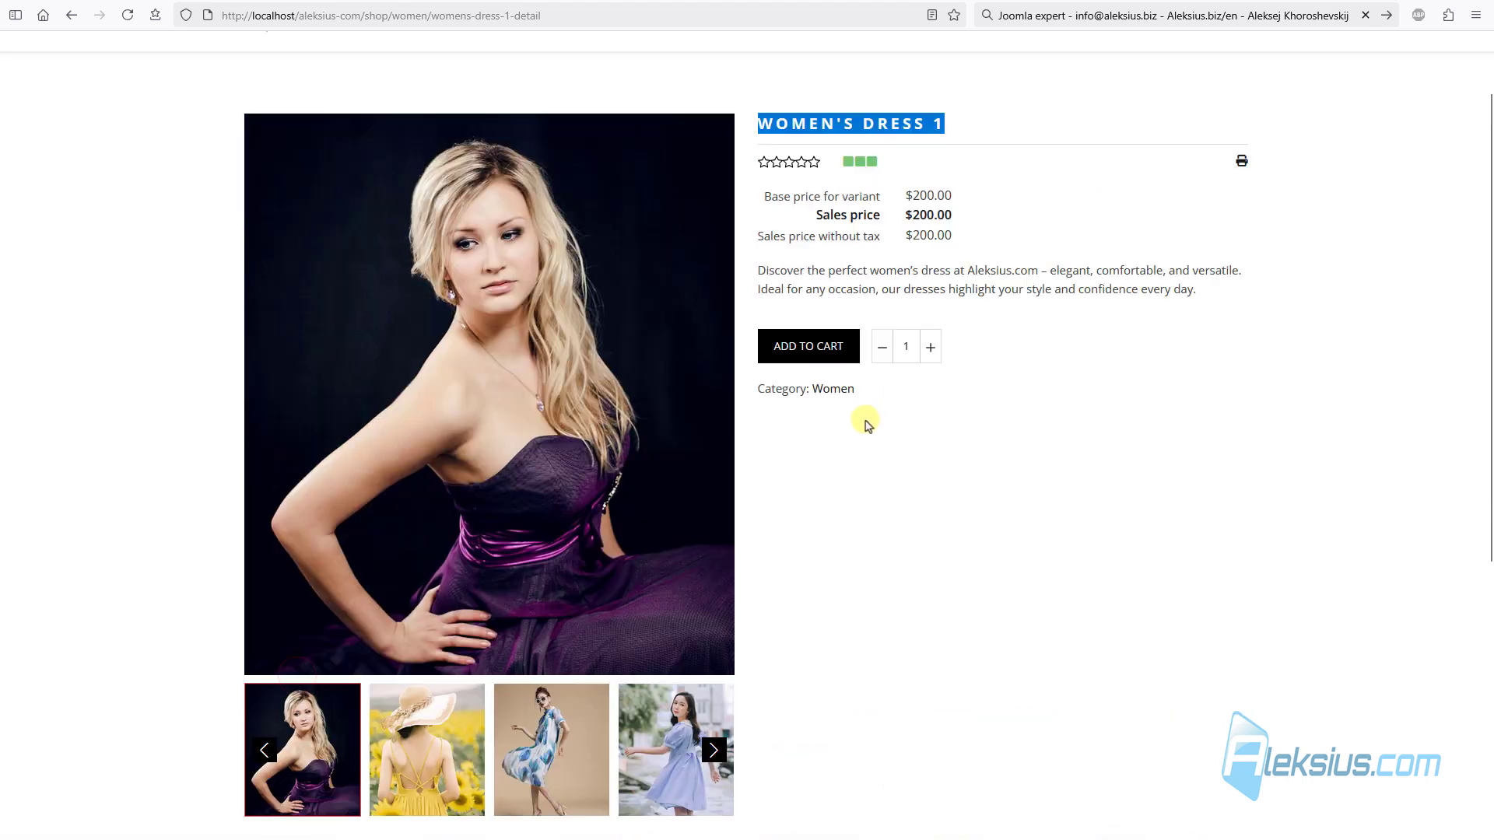
{"action": "scroll", "coordinate": [545, 607], "scroll_direction": "down", "scroll_amount": 1}
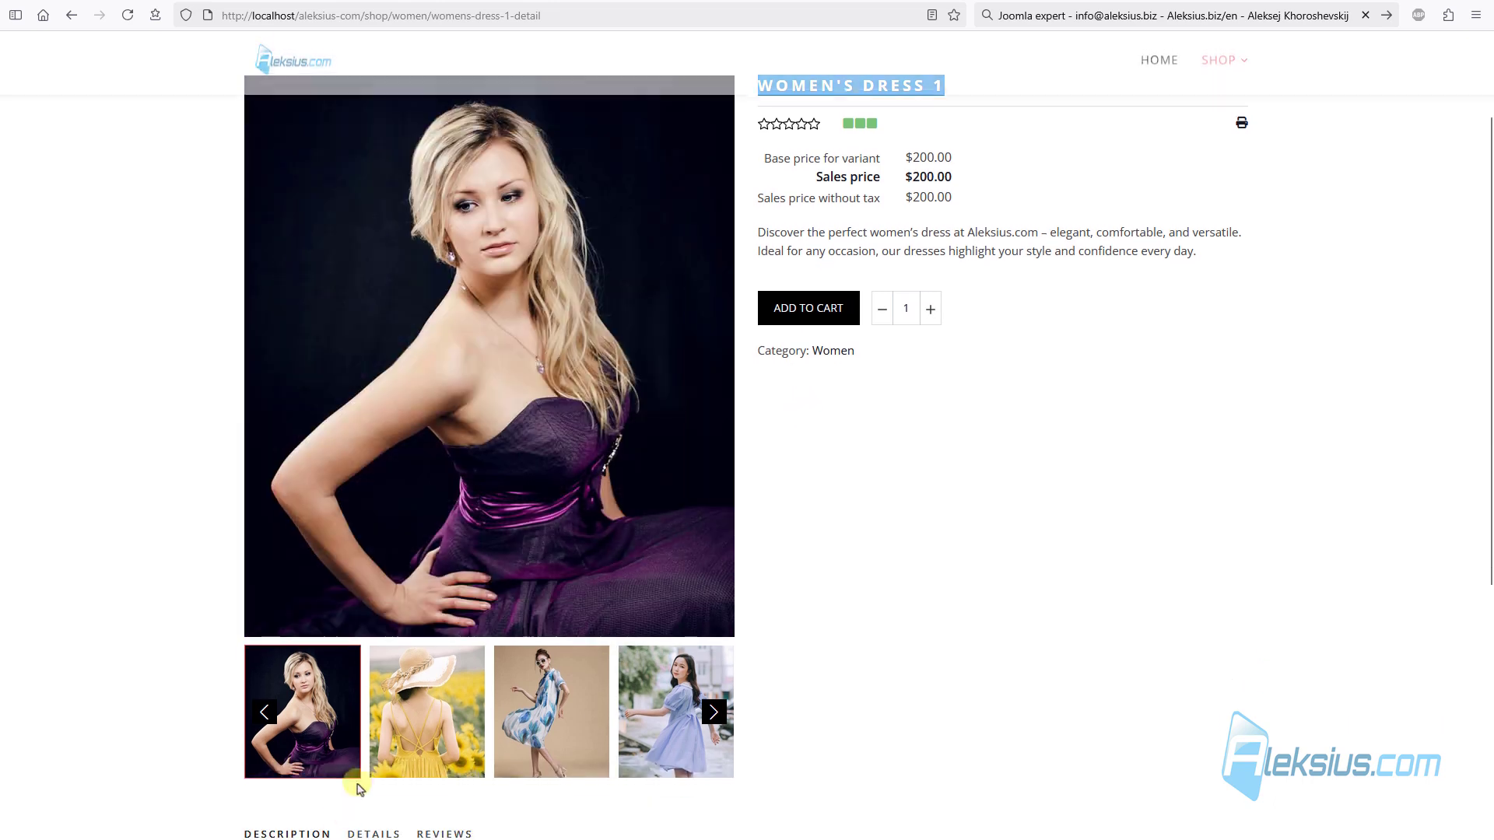
{"action": "left_click", "coordinate": [417, 708]}
{"action": "left_click", "coordinate": [535, 727]}
{"action": "left_click", "coordinate": [658, 708]}
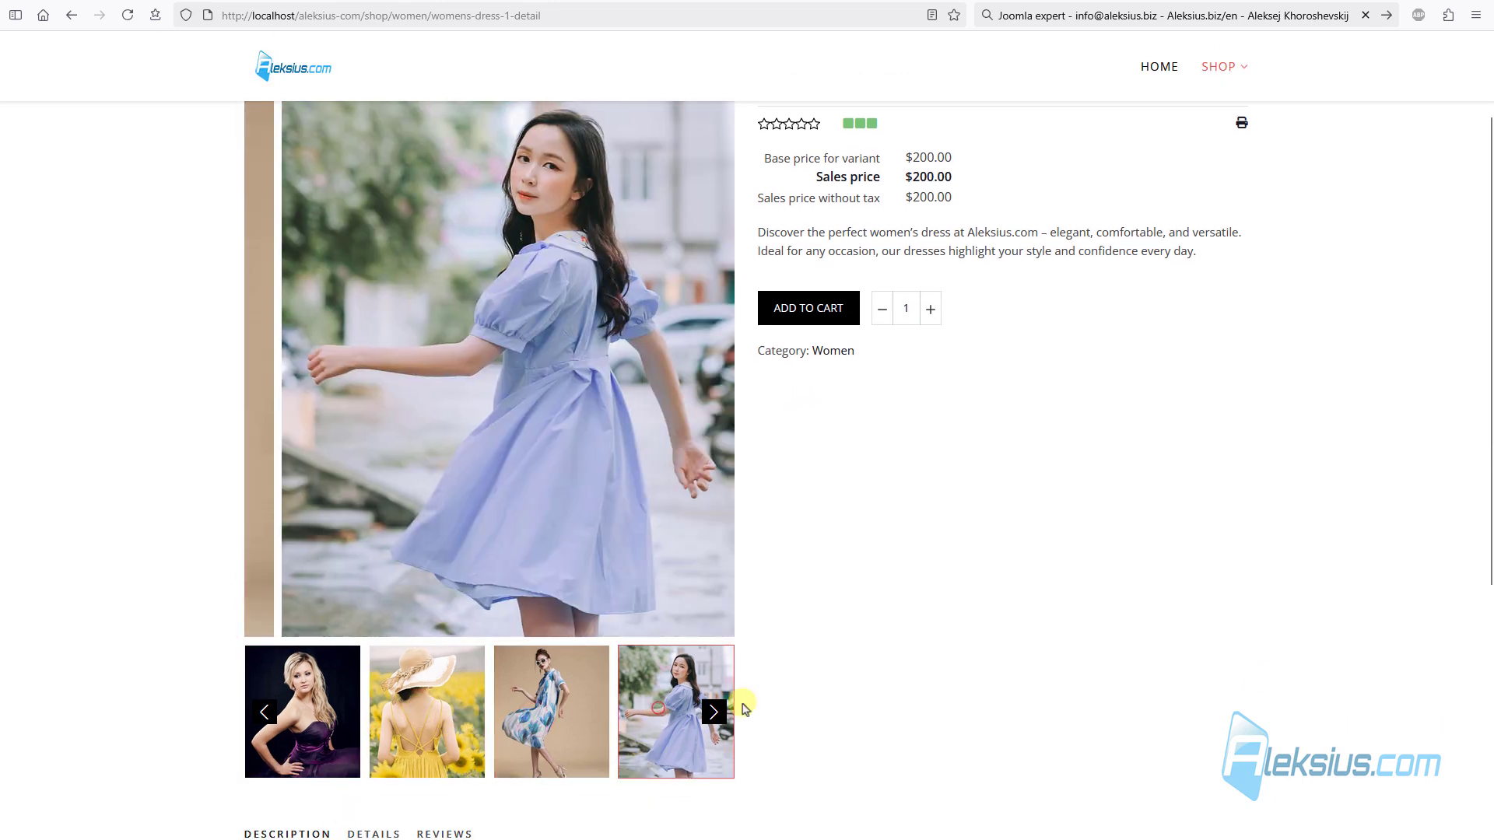
{"action": "scroll", "coordinate": [759, 668], "scroll_direction": "up", "scroll_amount": 2}
Step: Return to the shop's Women category and reopen the Women's Dress 1 product page from its listing
{"action": "mouse_move", "coordinate": [1219, 105]}
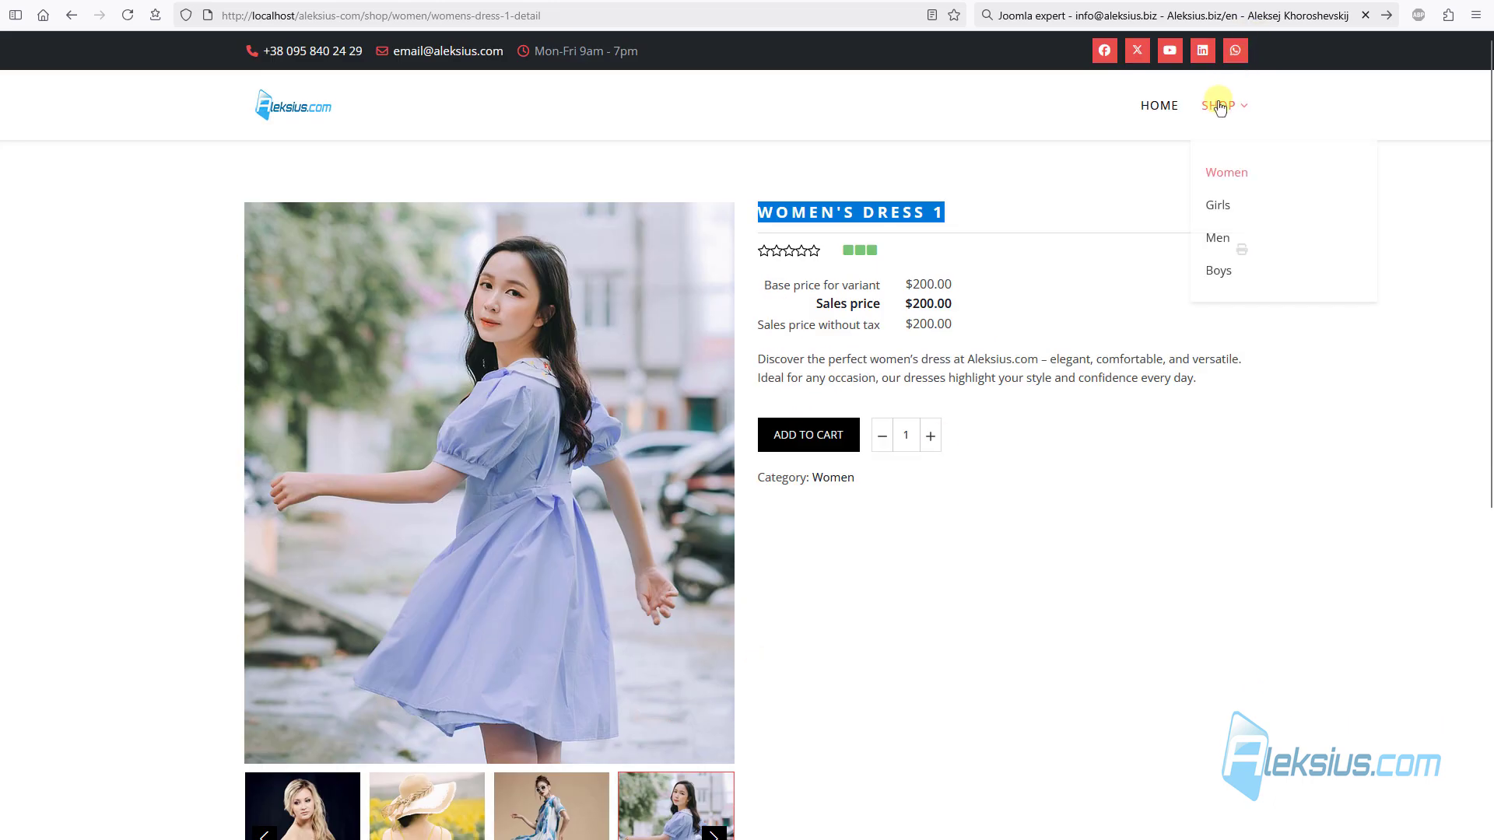
{"action": "left_click", "coordinate": [1215, 170]}
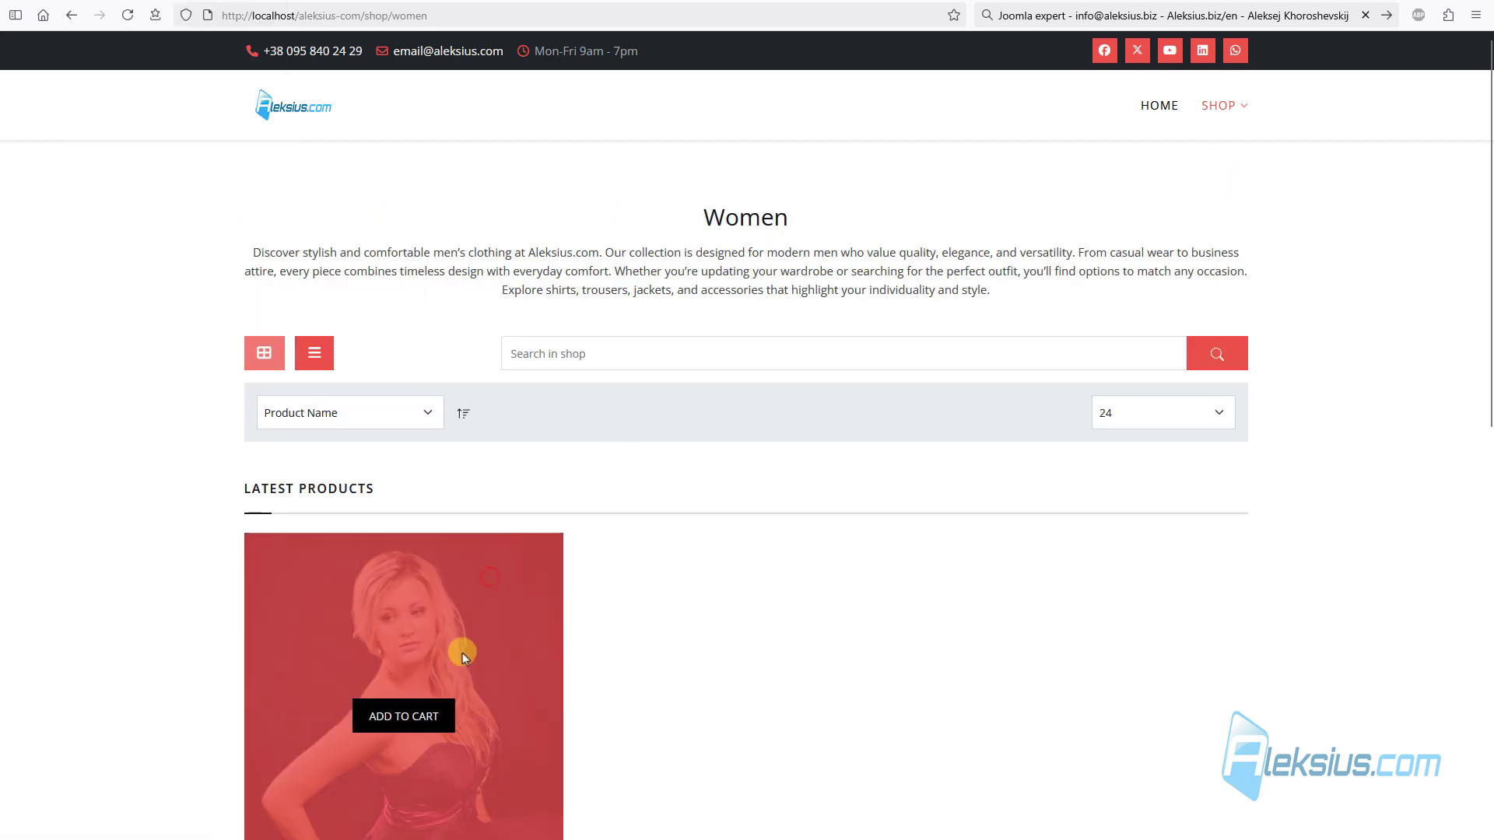
{"action": "scroll", "coordinate": [498, 607], "scroll_direction": "down", "scroll_amount": 2}
{"action": "left_click", "coordinate": [540, 647]}
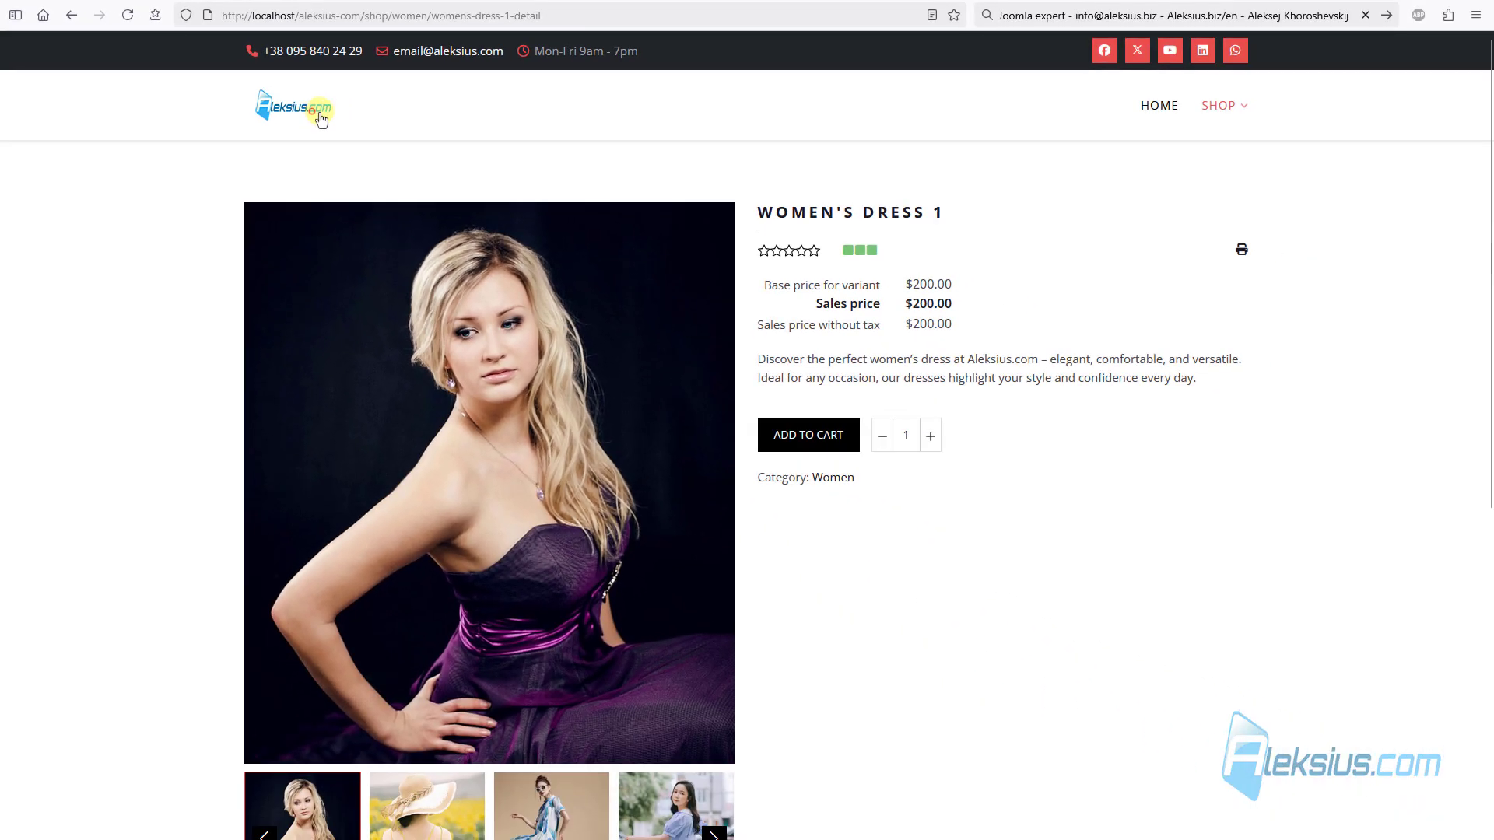
Step: Go from the storefront home page through the shop's Women category to the Women's Dress 1 product page
{"action": "left_click", "coordinate": [655, 231]}
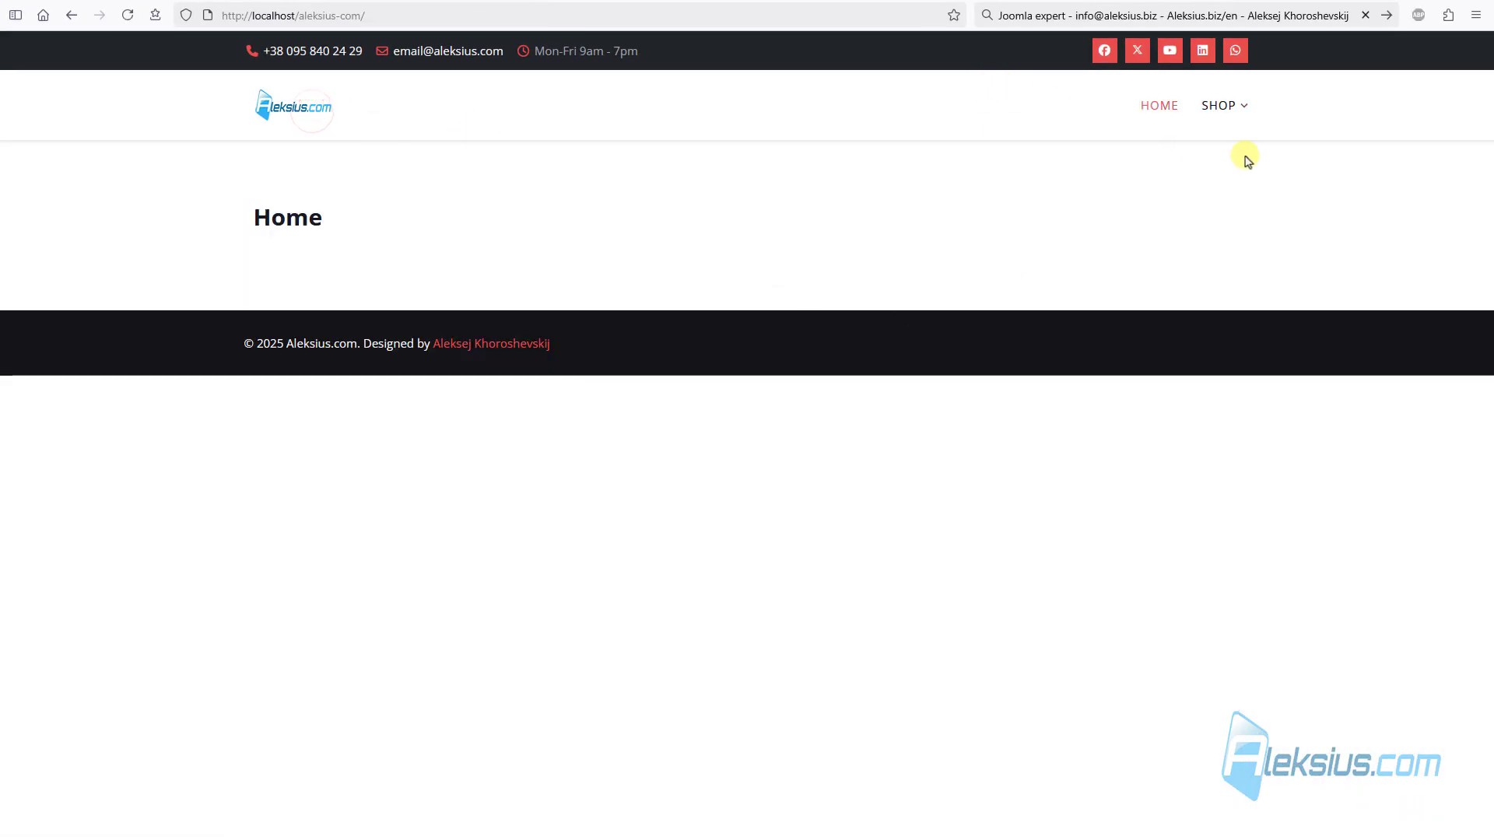
{"action": "left_click", "coordinate": [1219, 106]}
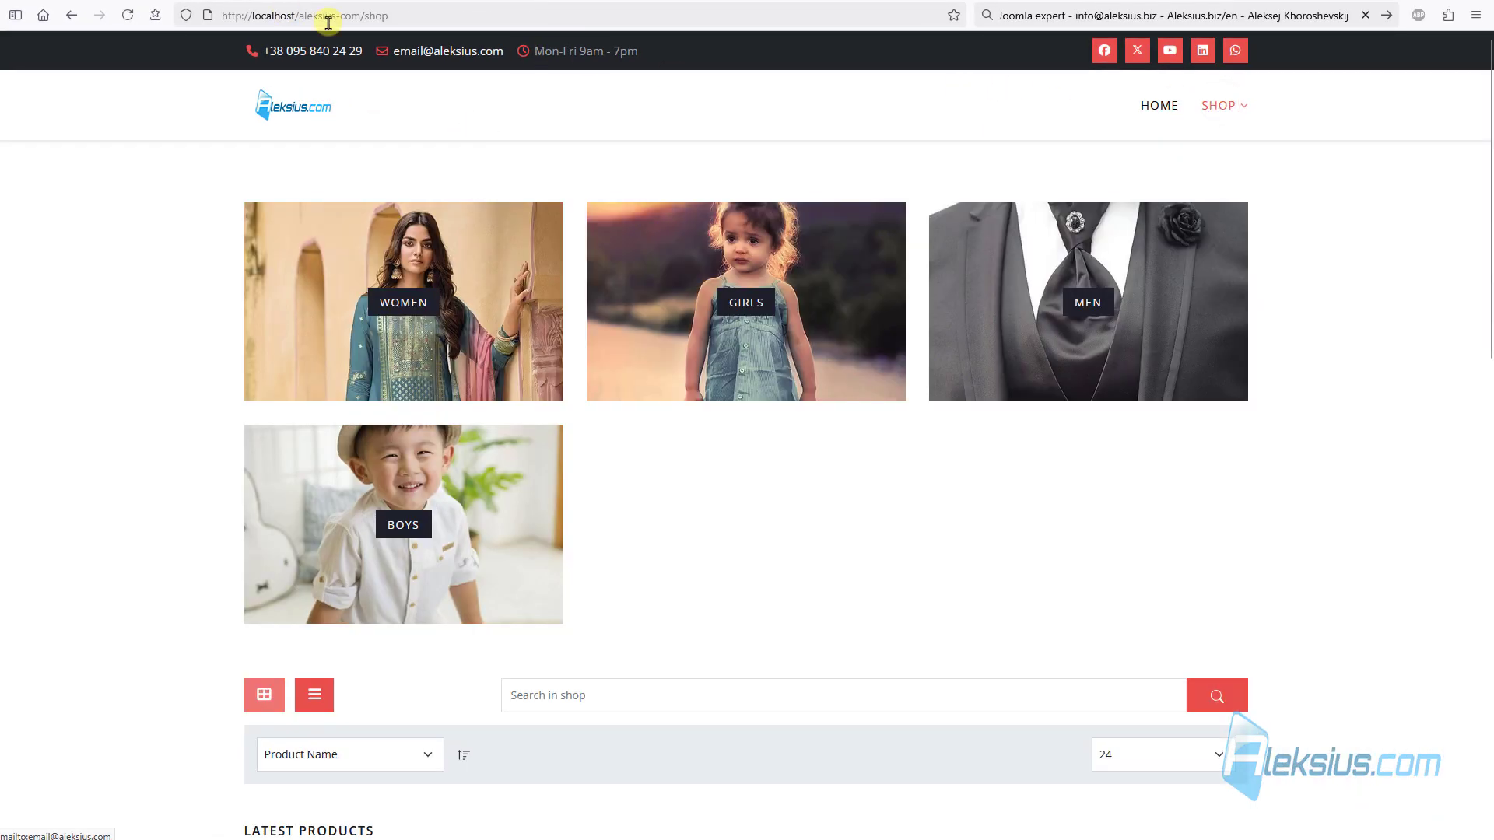
{"action": "left_click", "coordinate": [413, 306]}
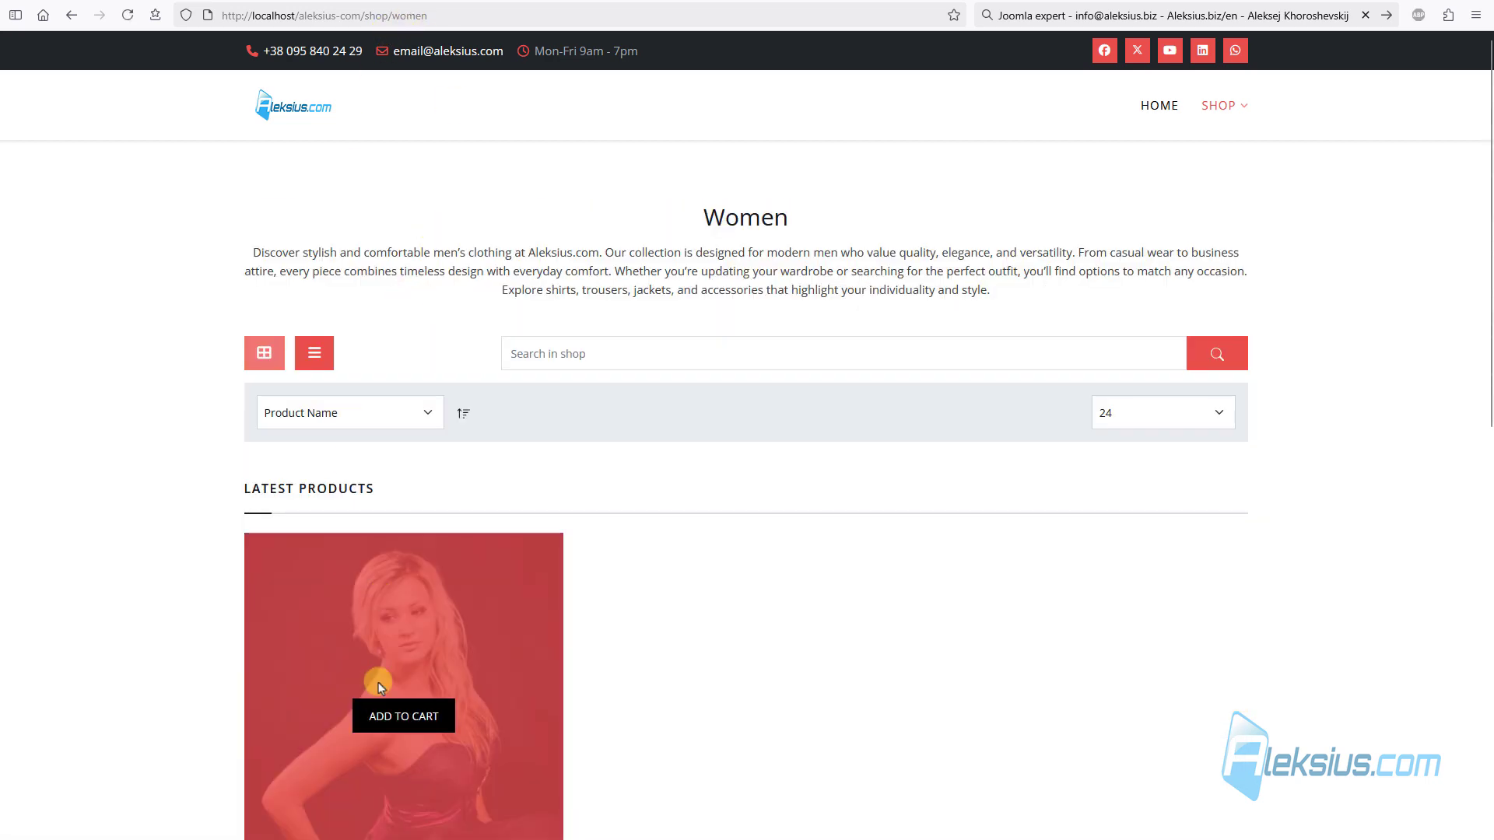
{"action": "scroll", "coordinate": [374, 674], "scroll_direction": "down", "scroll_amount": 3}
{"action": "left_click", "coordinate": [507, 446]}
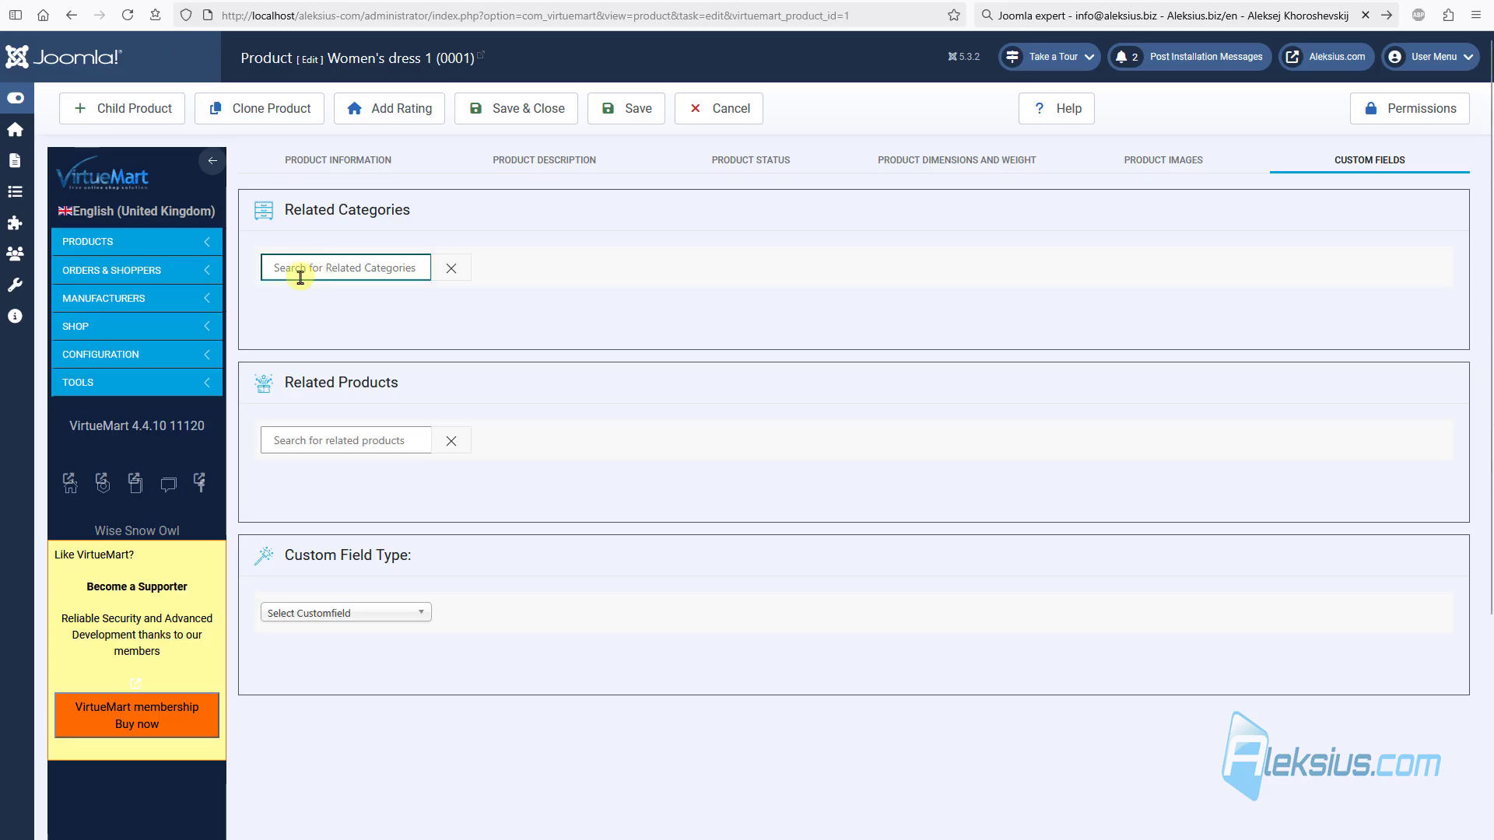
Step: Set Use product link suffix to No in the SEO settings of the VirtueMart configuration and save
{"action": "left_click", "coordinate": [119, 385]}
{"action": "left_click", "coordinate": [132, 389]}
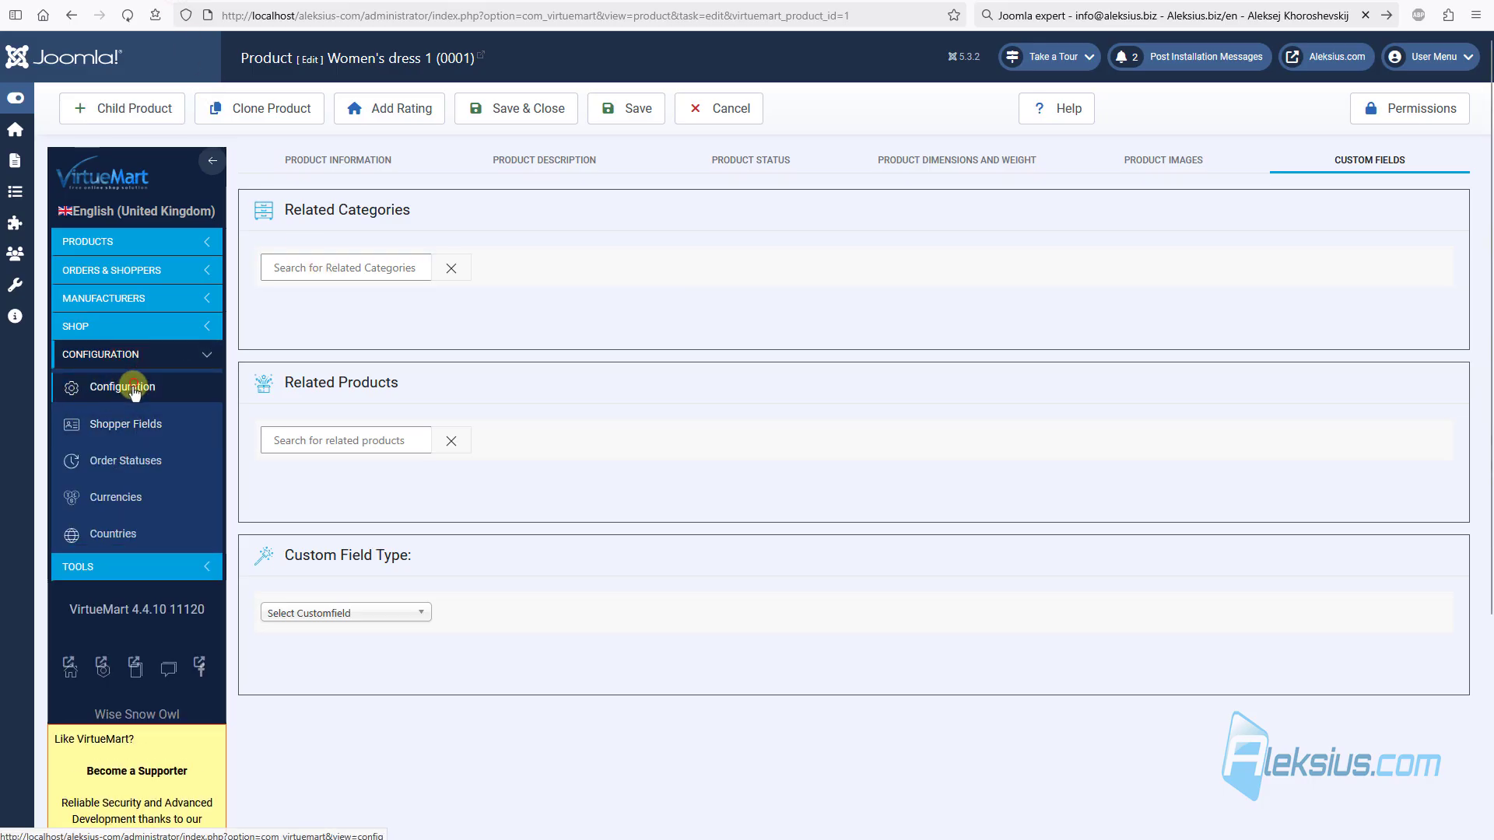
{"action": "left_click", "coordinate": [1401, 163]}
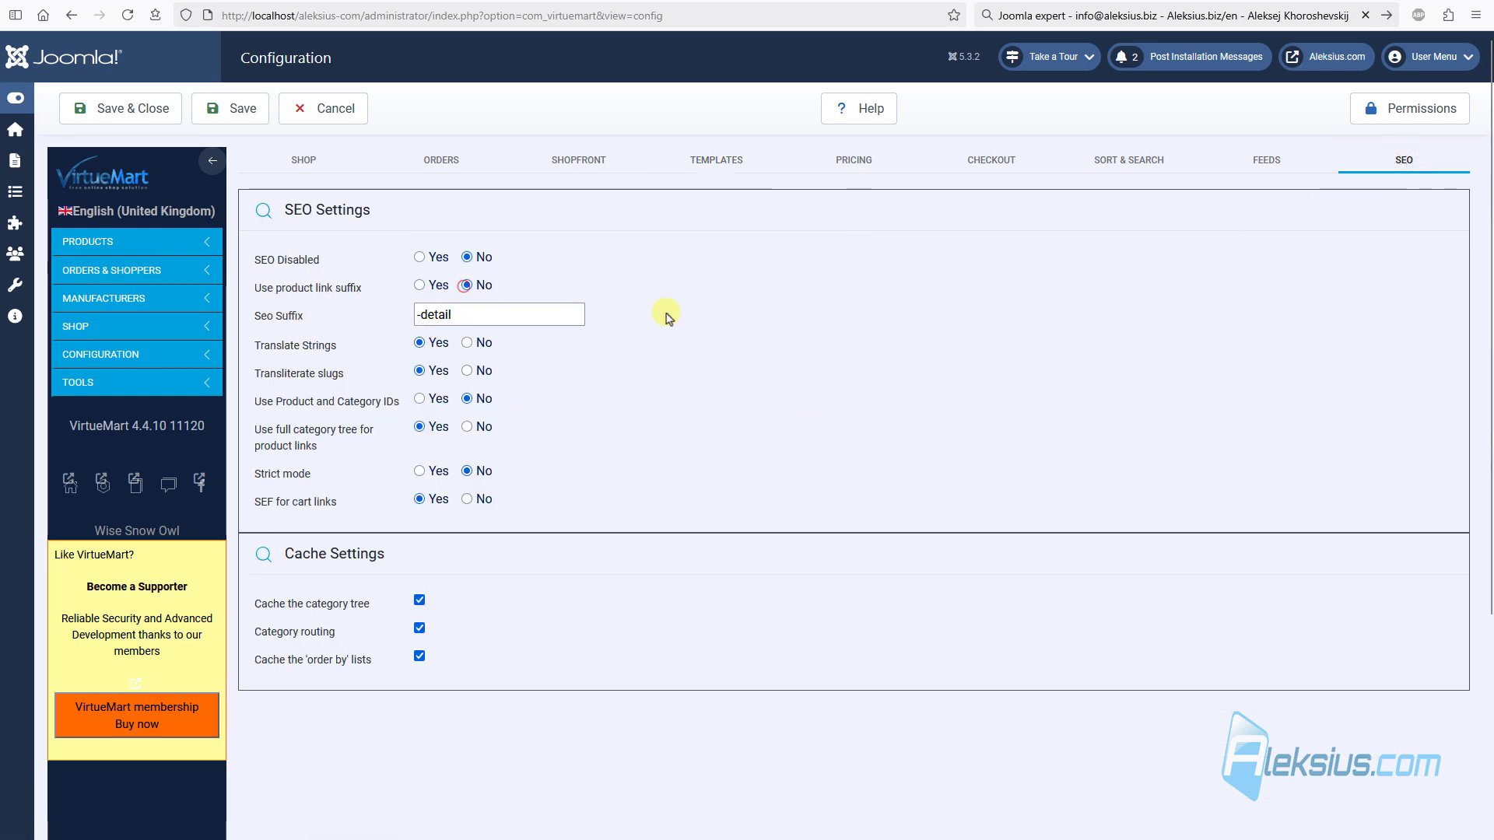
{"action": "left_click", "coordinate": [249, 108]}
Step: Reopen Women's Dress 1 from the storefront's Women category to check its product page address
{"action": "left_click", "coordinate": [311, 1]}
{"action": "mouse_move", "coordinate": [1236, 100]}
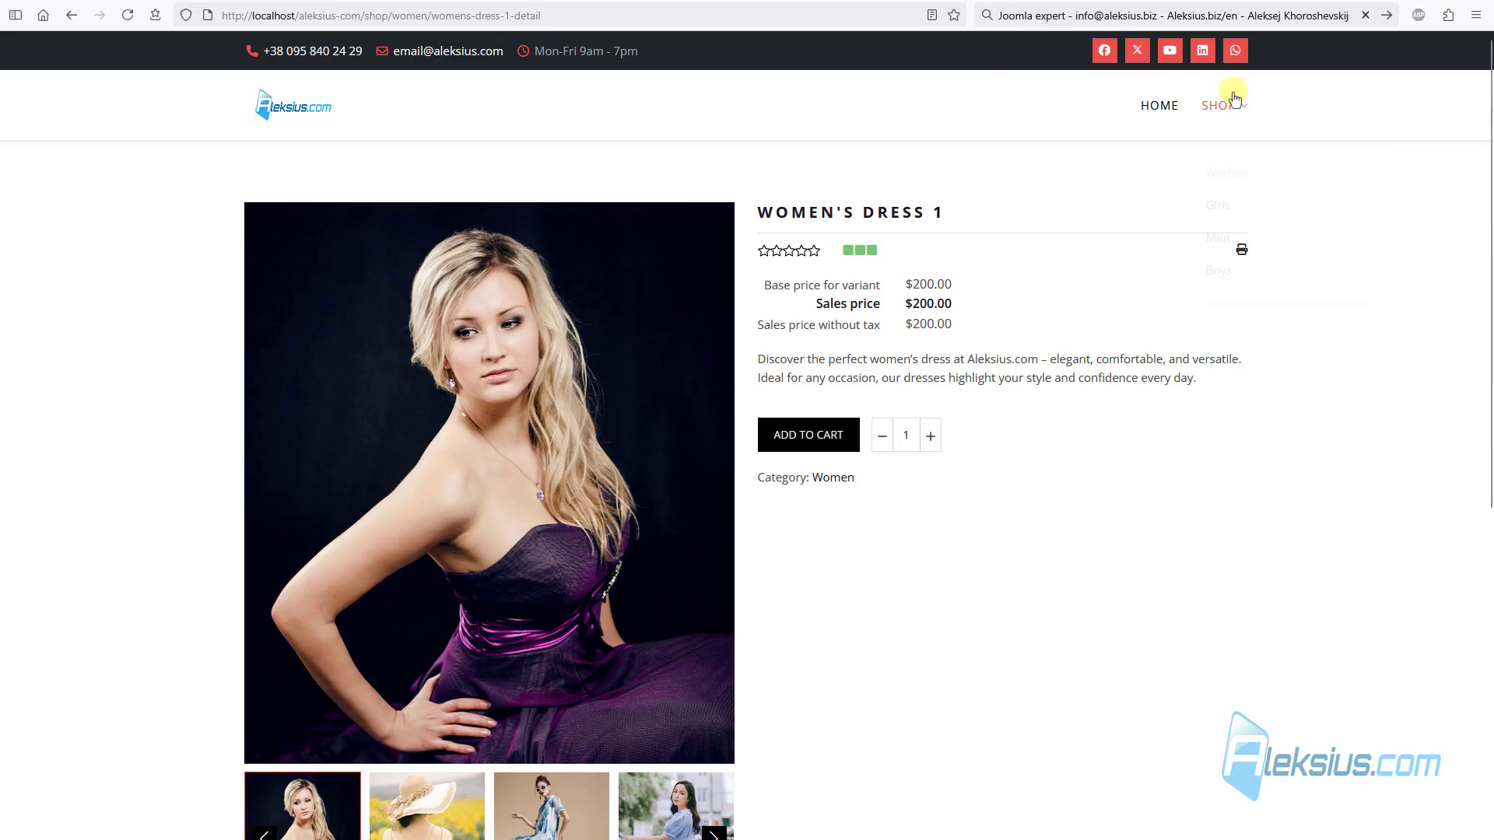
{"action": "left_click", "coordinate": [1227, 173]}
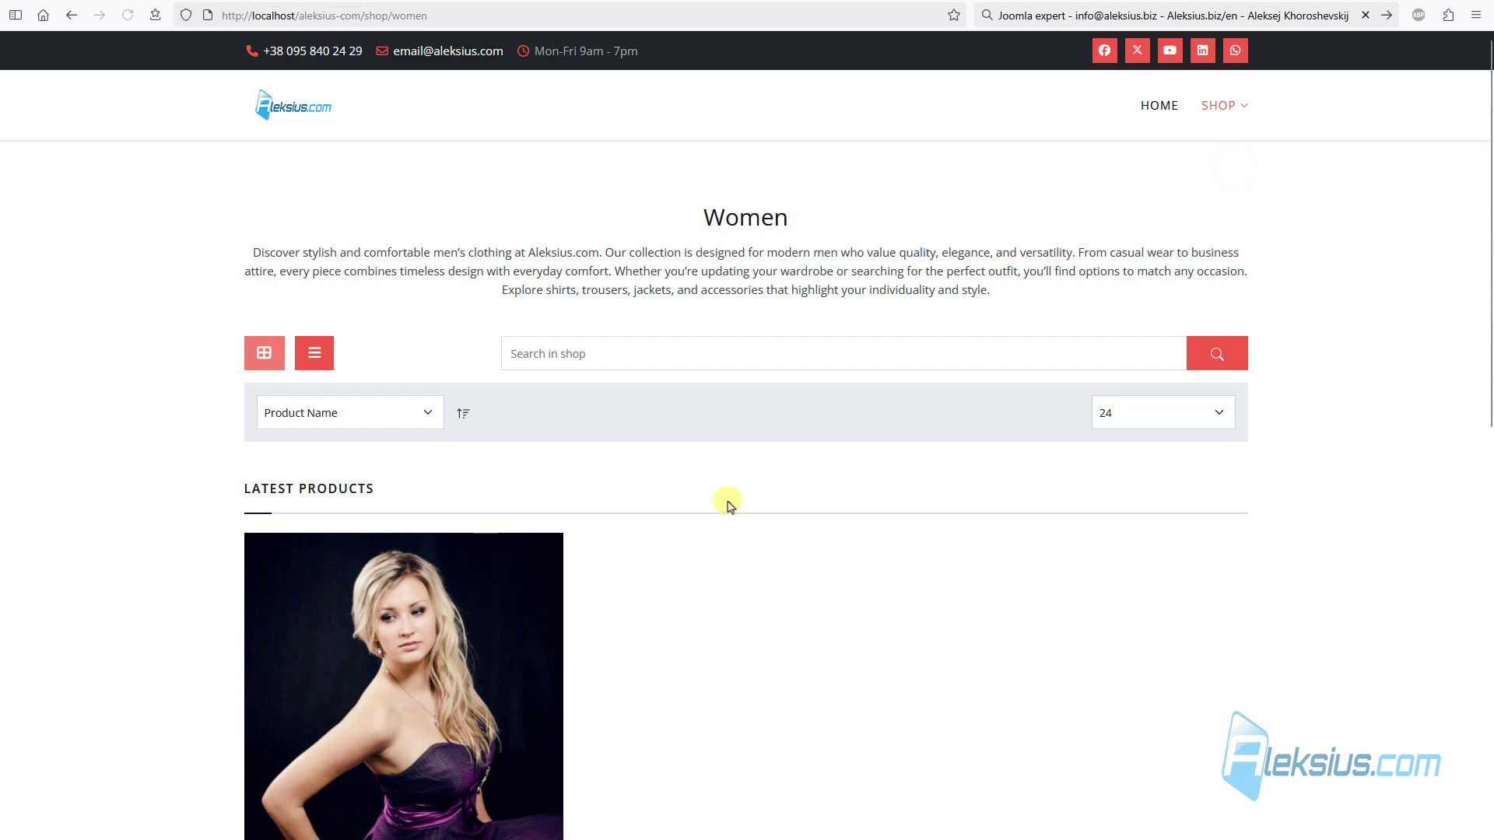
{"action": "scroll", "coordinate": [510, 641], "scroll_direction": "down", "scroll_amount": 4}
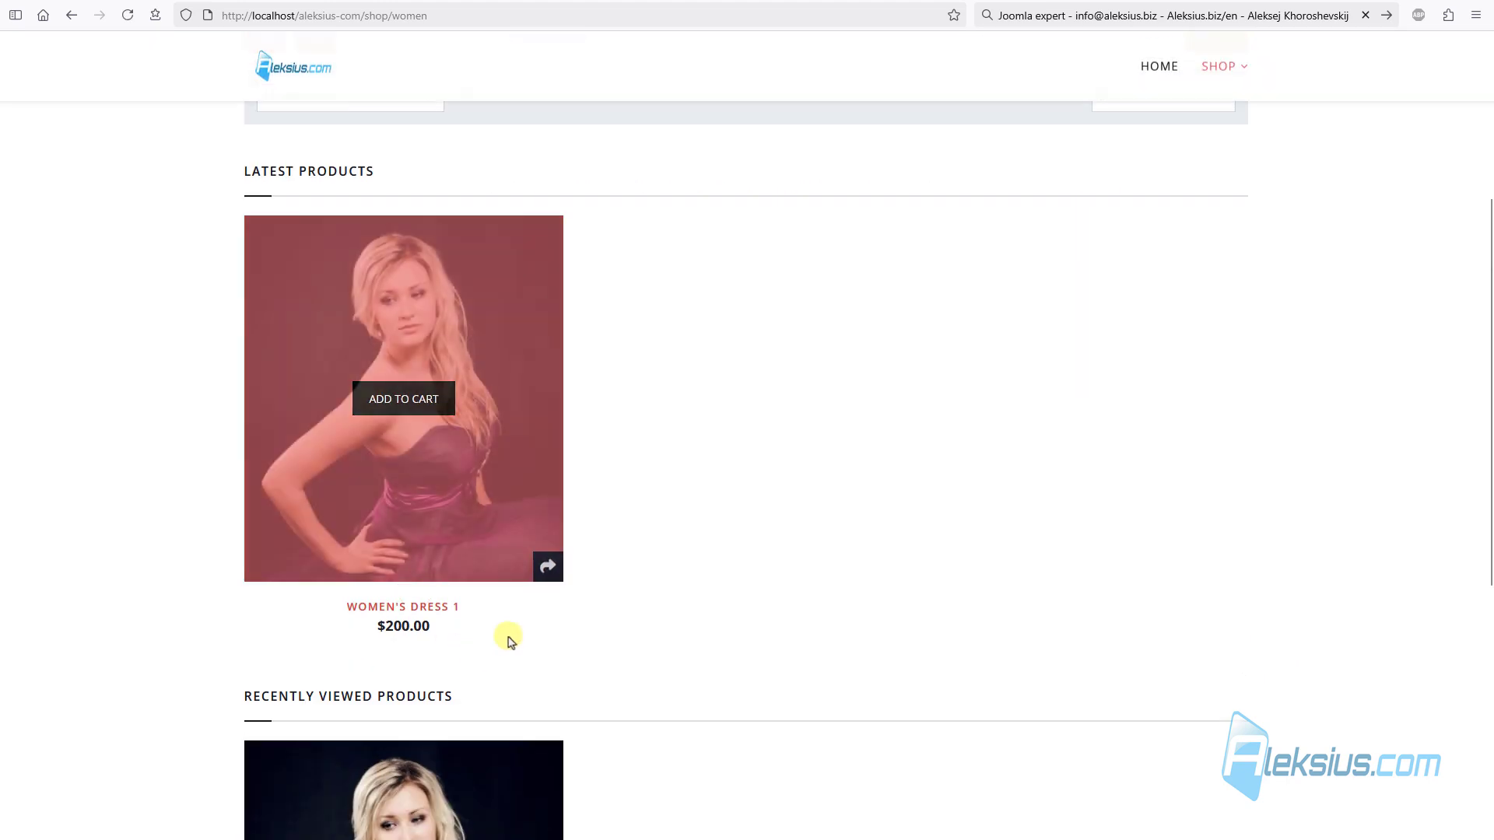
{"action": "left_click", "coordinate": [547, 566]}
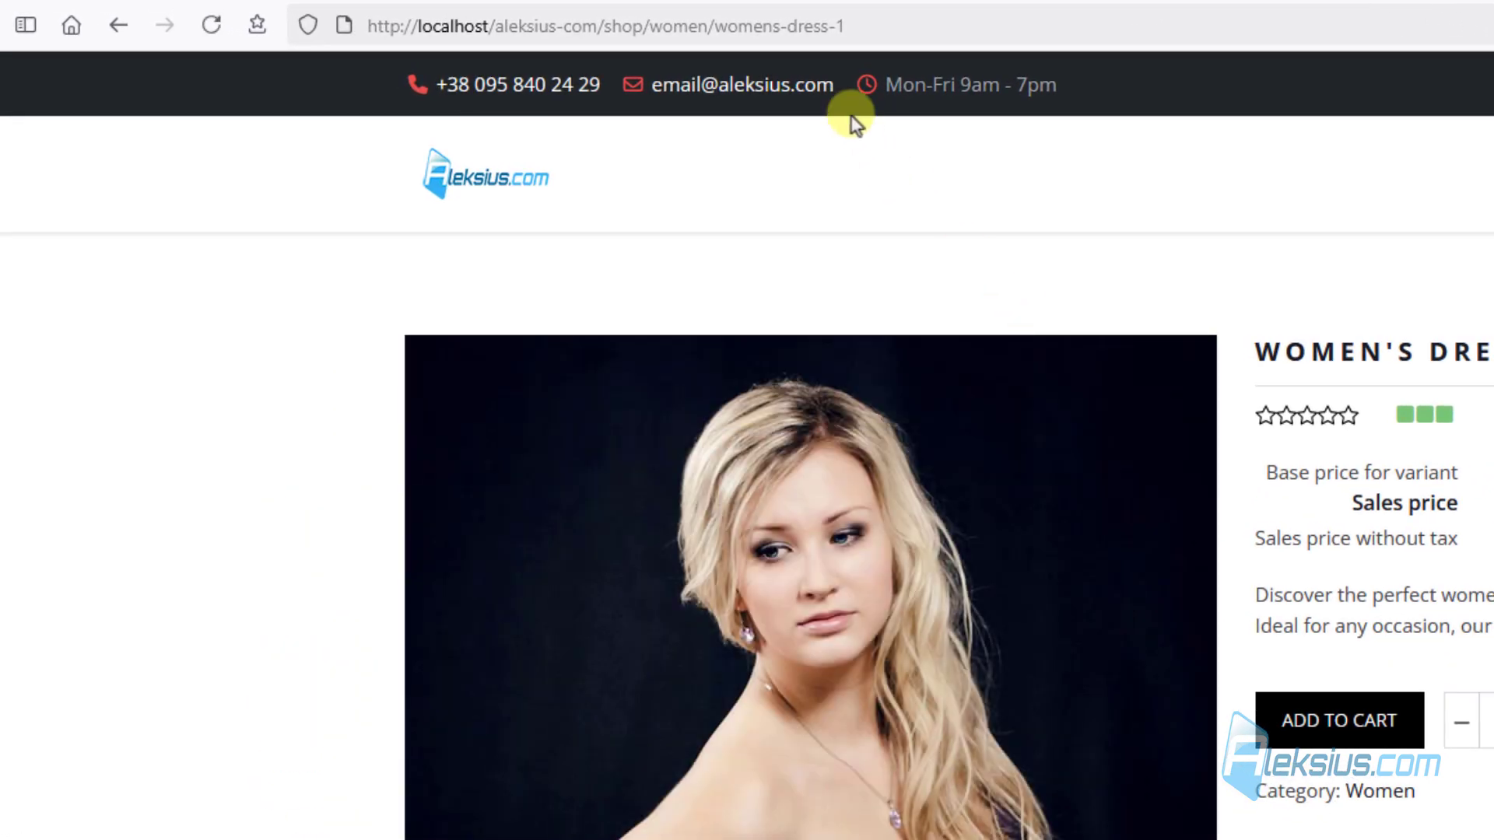
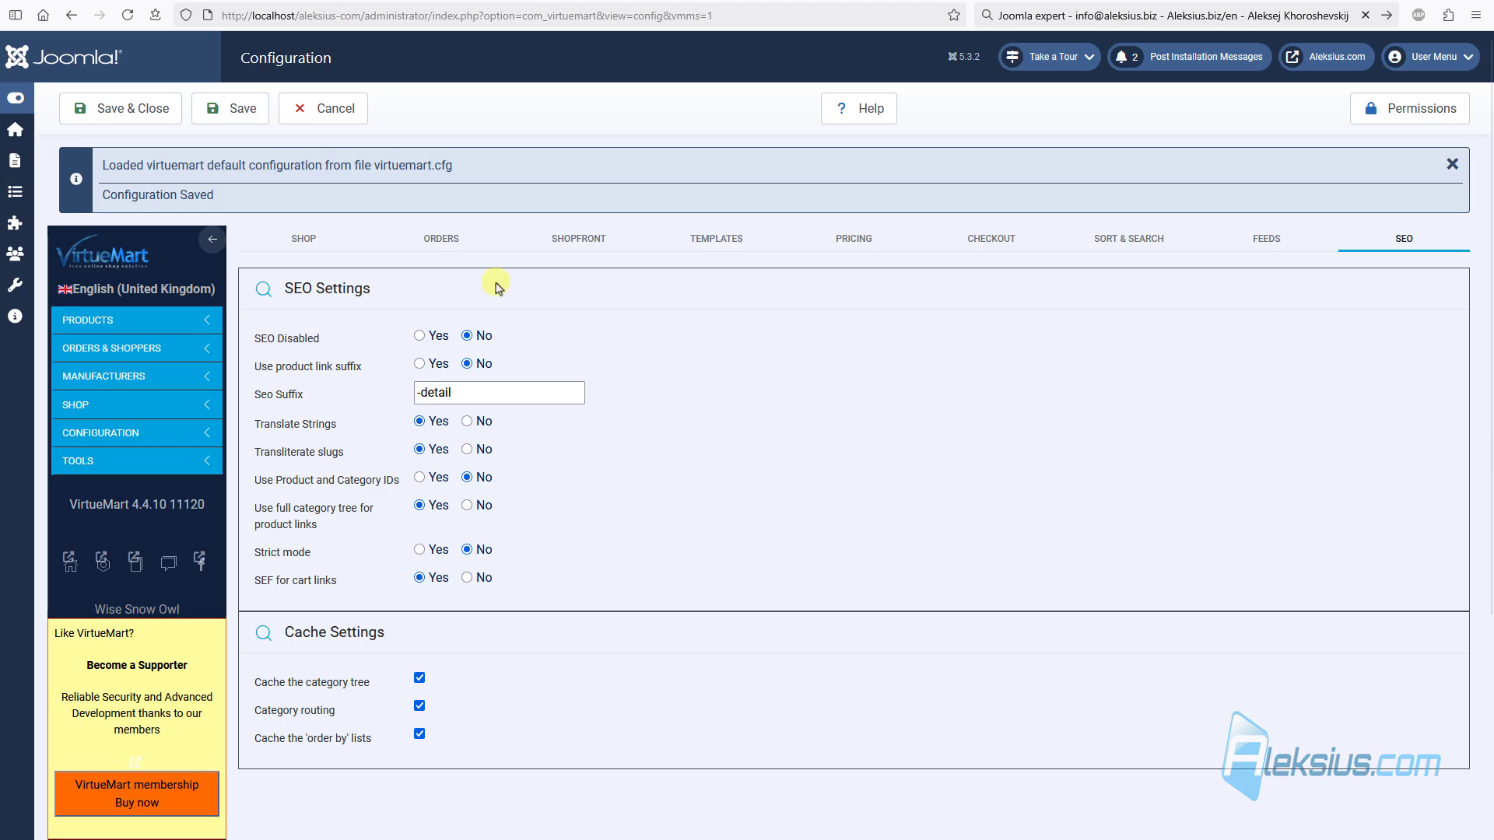
Step: Open the product Women's dress 1 for editing from the administrator's product list
{"action": "left_click", "coordinate": [465, 365]}
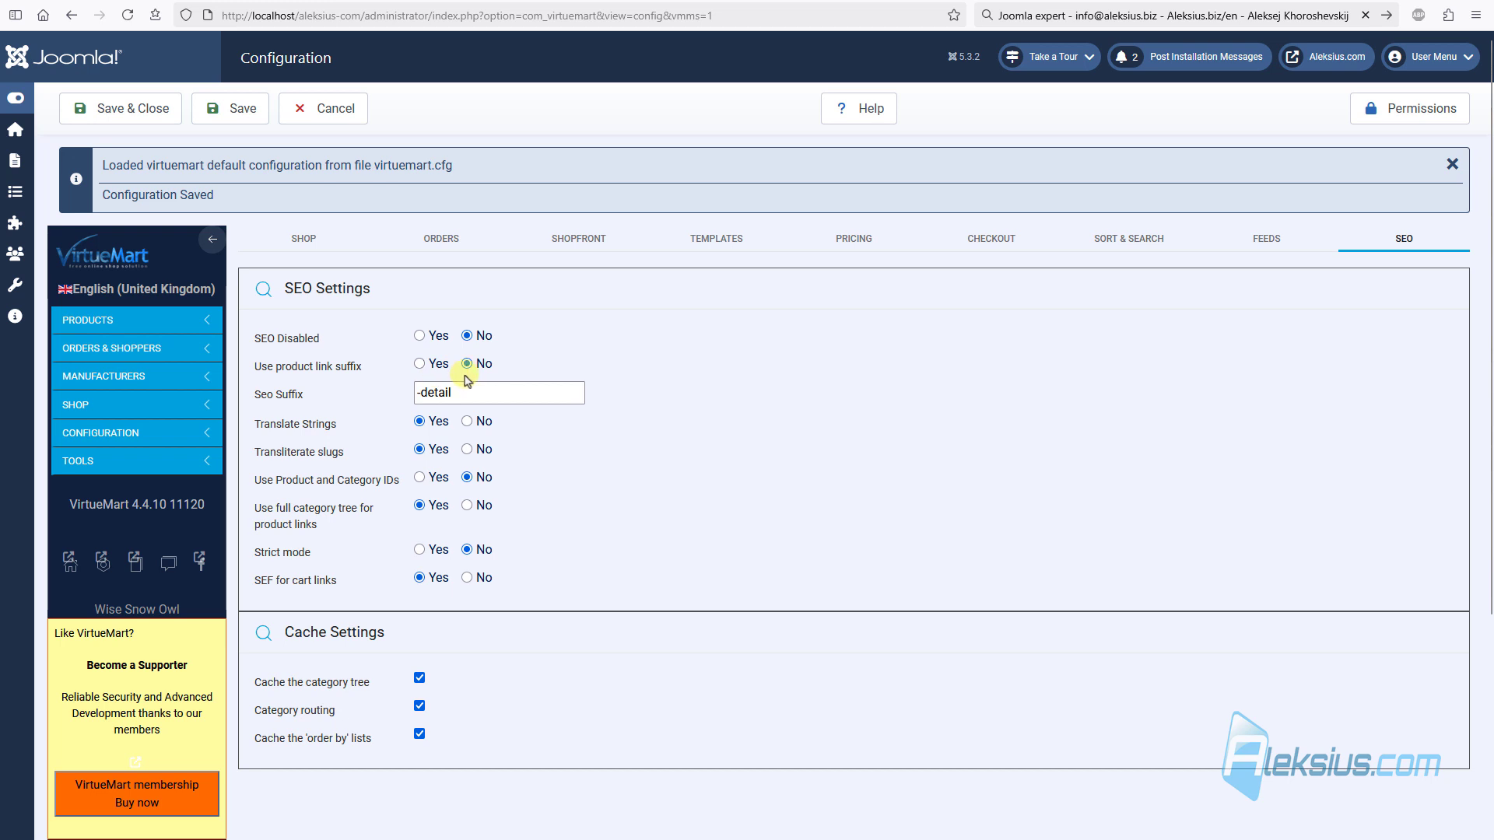
{"action": "left_click", "coordinate": [144, 315]}
{"action": "right_click", "coordinate": [108, 384]}
{"action": "left_click", "coordinate": [152, 399]}
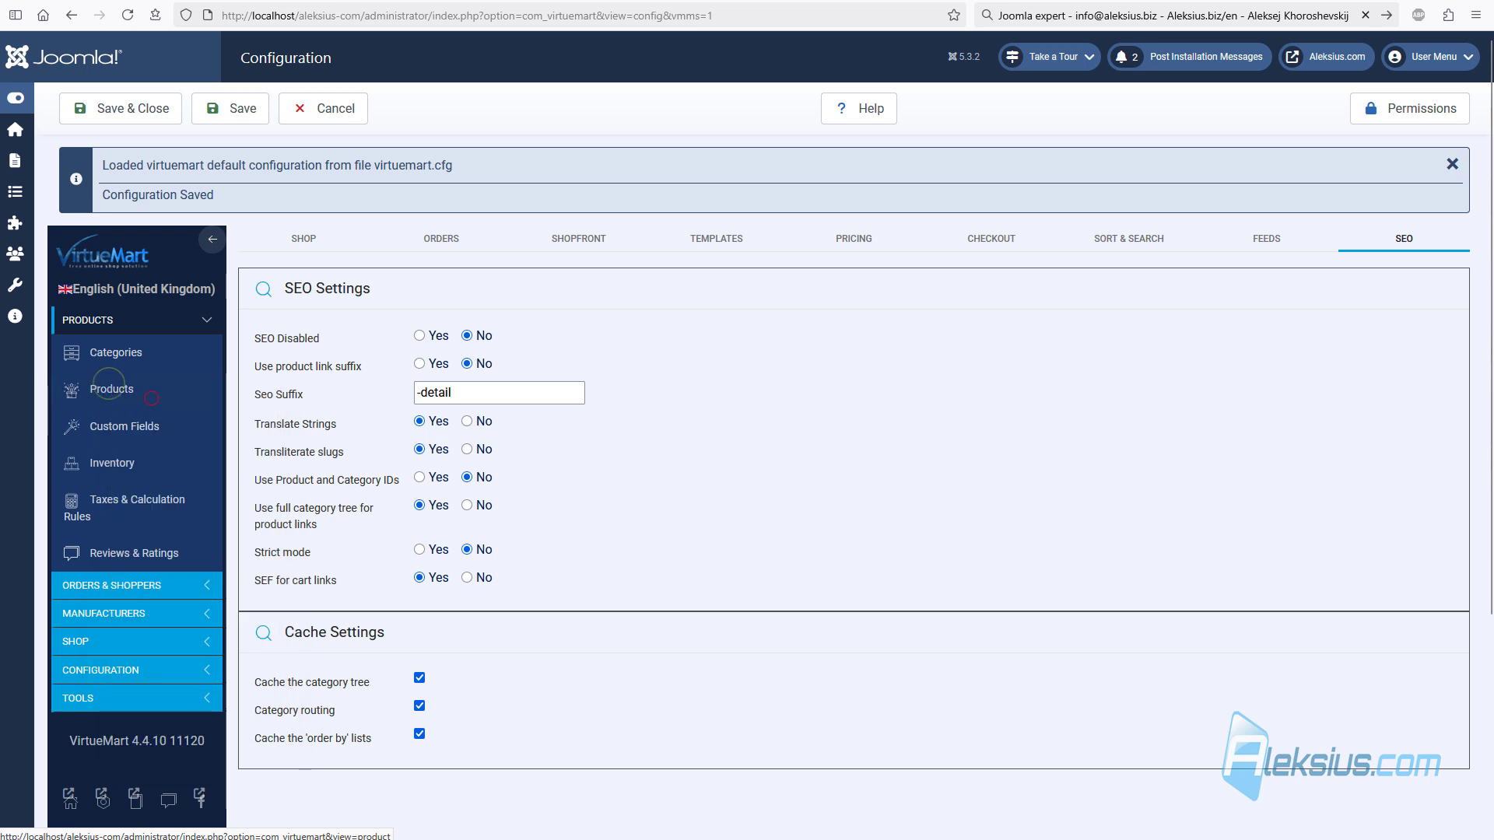
{"action": "left_click", "coordinate": [110, 387]}
{"action": "left_click", "coordinate": [330, 334]}
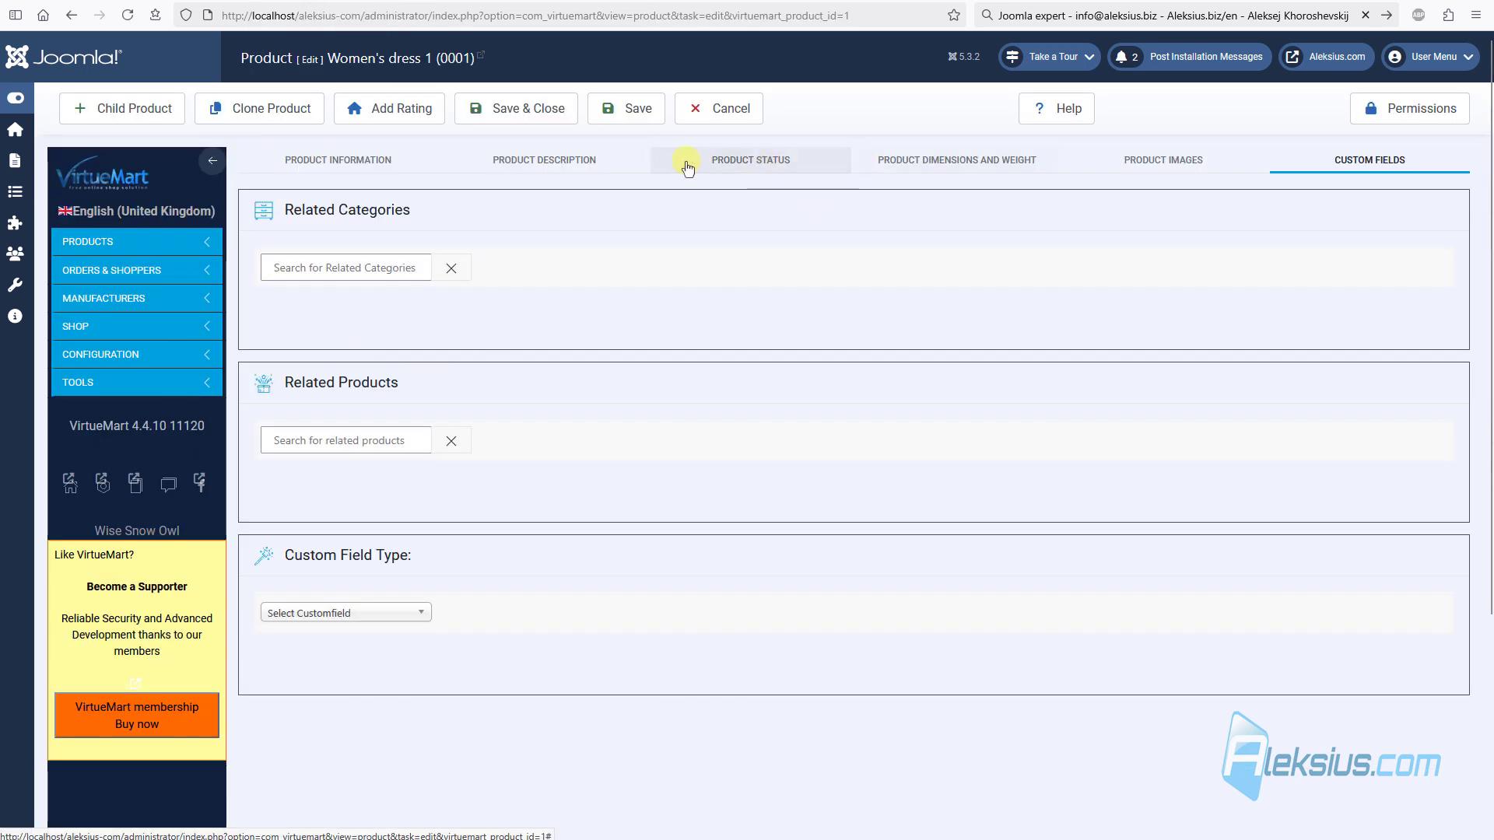
Step: Set the In Stock quantity of Women's dress 1 to 0, save, and reload its storefront page to check the stock indicator
{"action": "left_click", "coordinate": [756, 165]}
{"action": "left_click", "coordinate": [492, 252]}
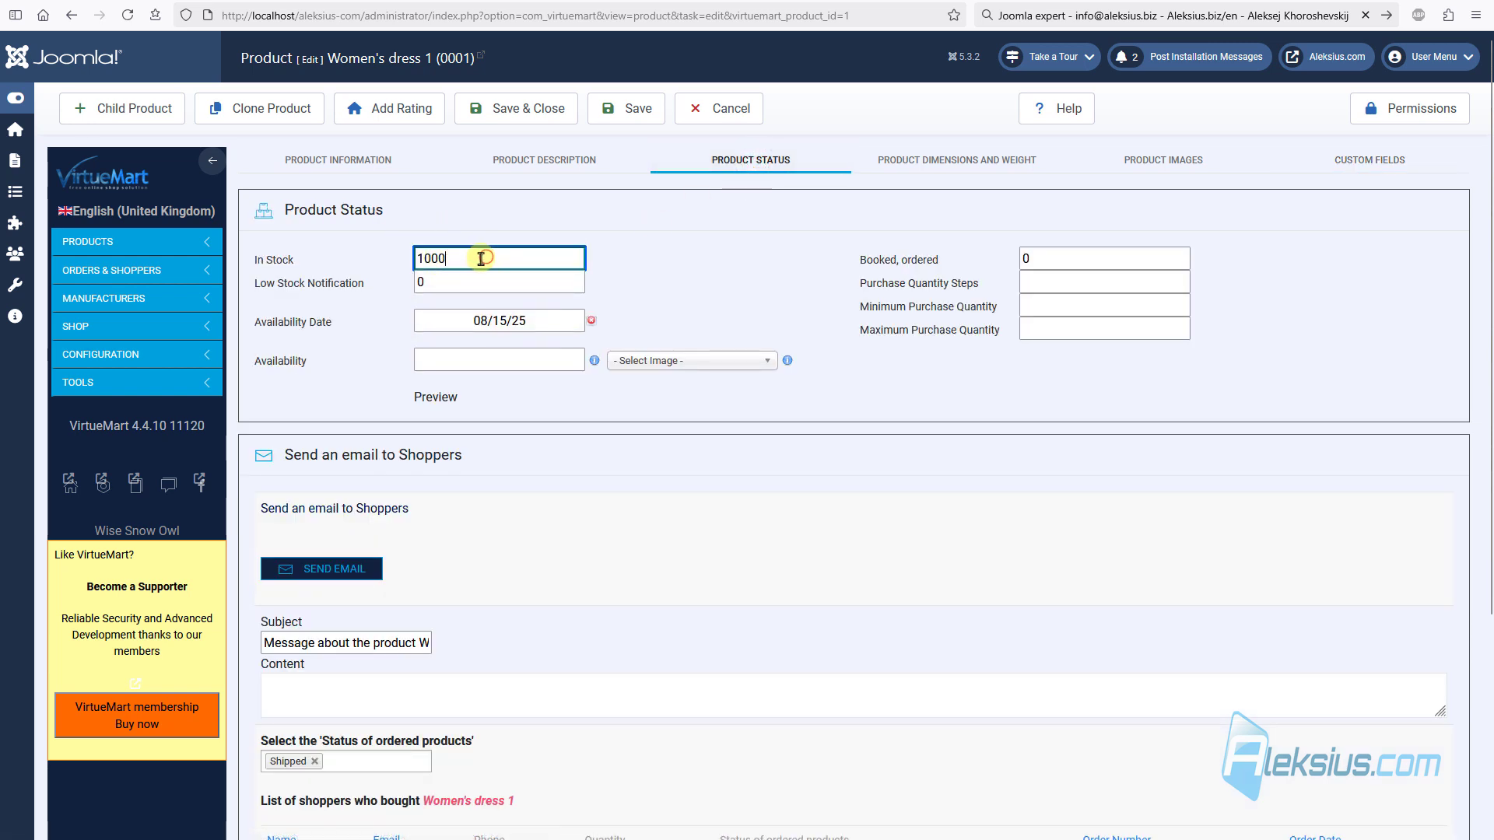
{"action": "left_click_drag", "start_coordinate": [482, 259], "coordinate": [420, 264]}
{"action": "type", "text": "0"}
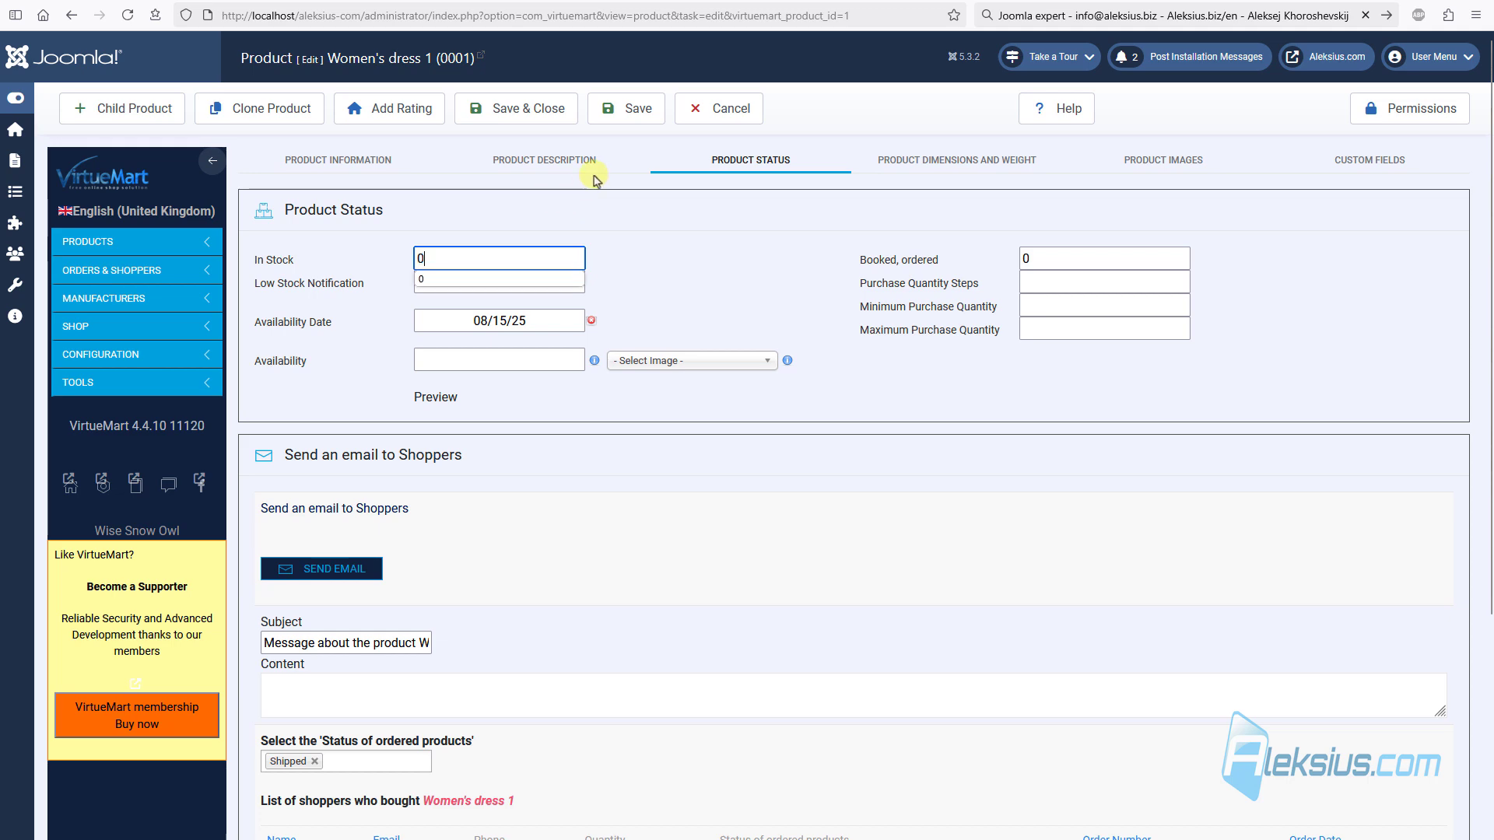
{"action": "left_click", "coordinate": [630, 110]}
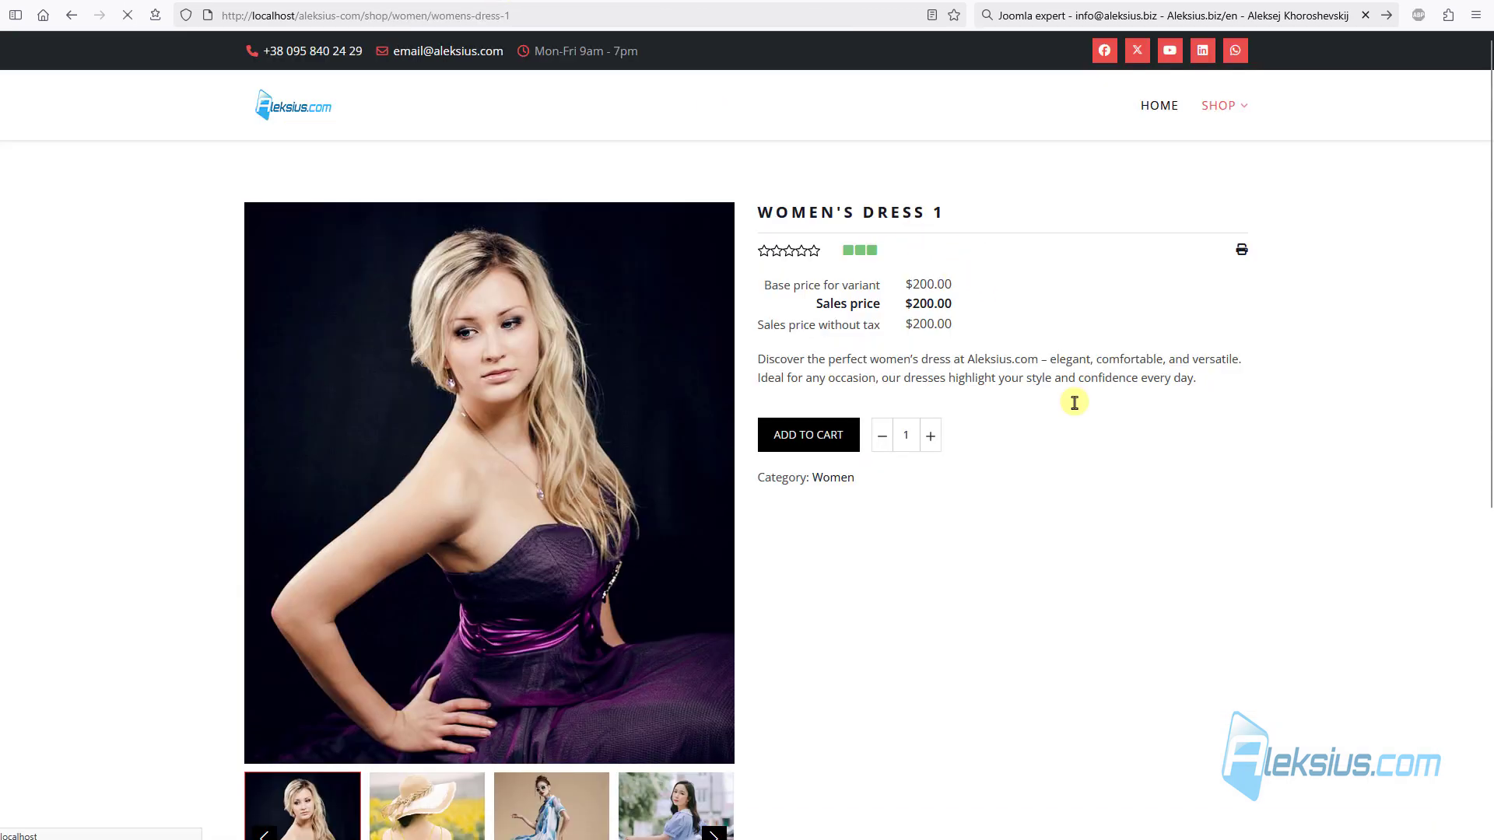
{"action": "key", "text": "F5"}
{"action": "mouse_move", "coordinate": [849, 256]}
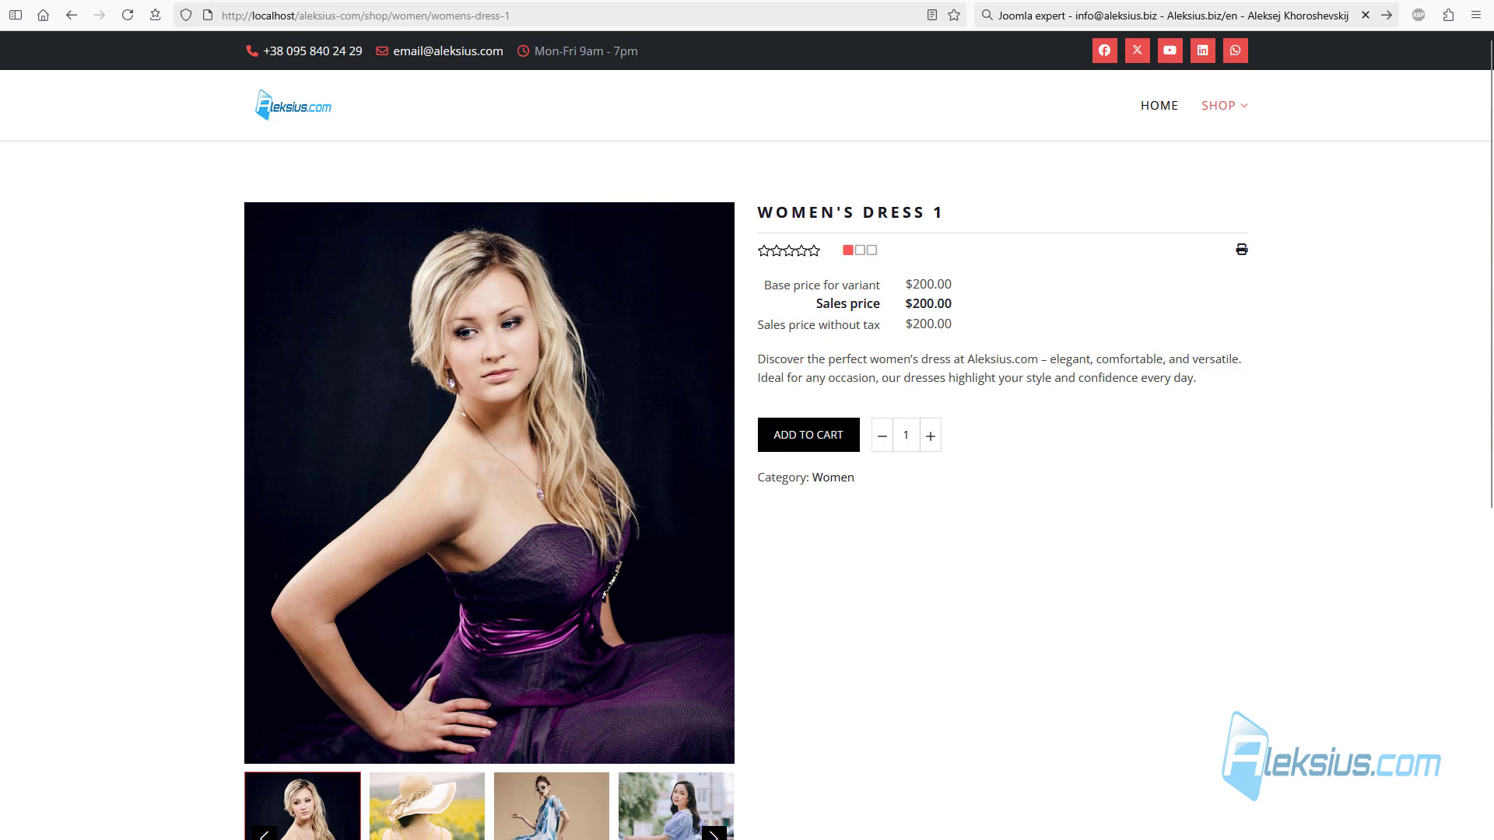
Step: Set the shopfront configuration's out-of-stock action to Do not Display Product and save
{"action": "left_click", "coordinate": [210, 1]}
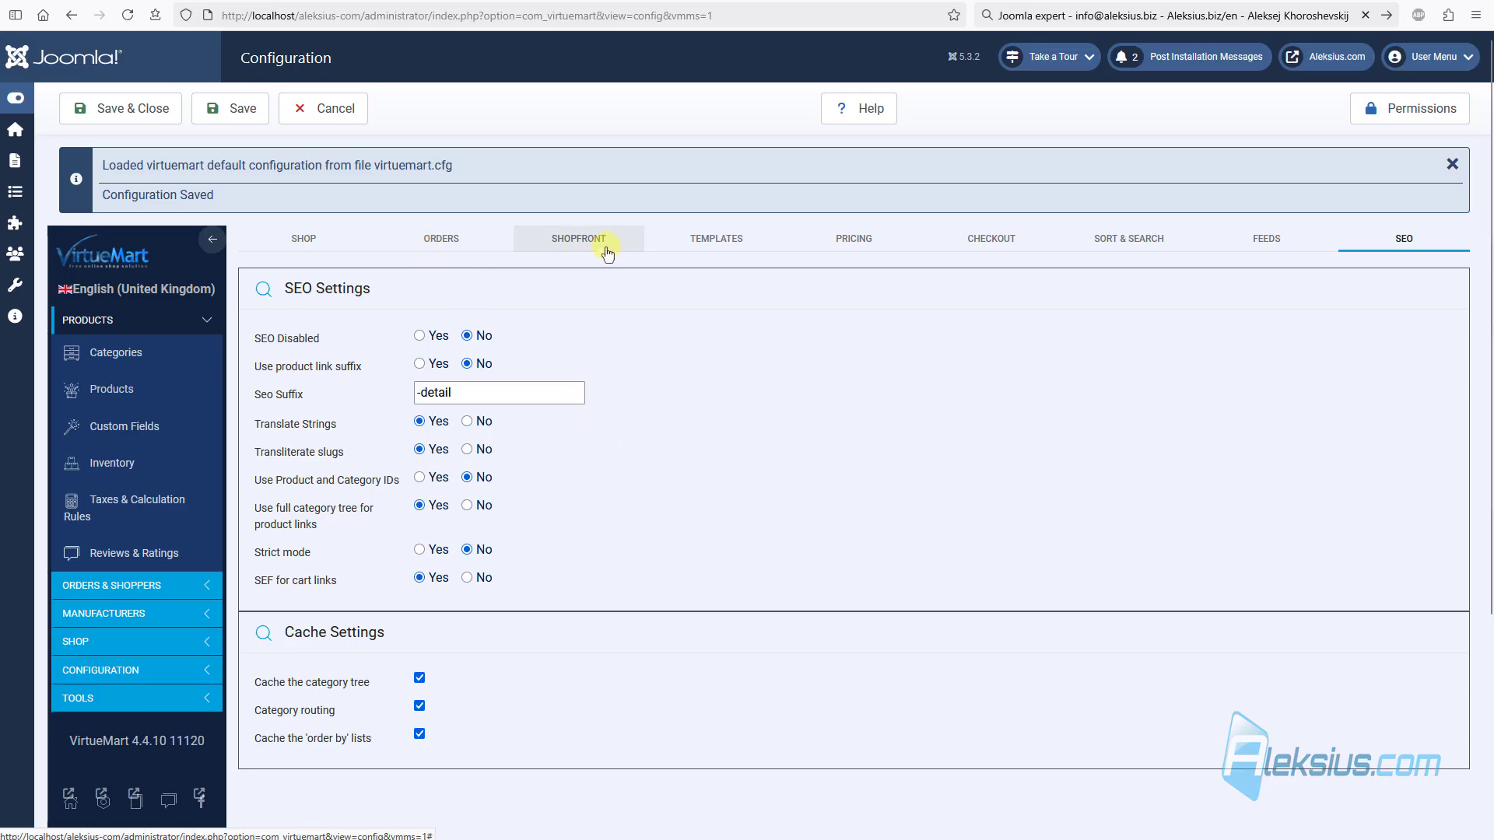
{"action": "left_click", "coordinate": [579, 239]}
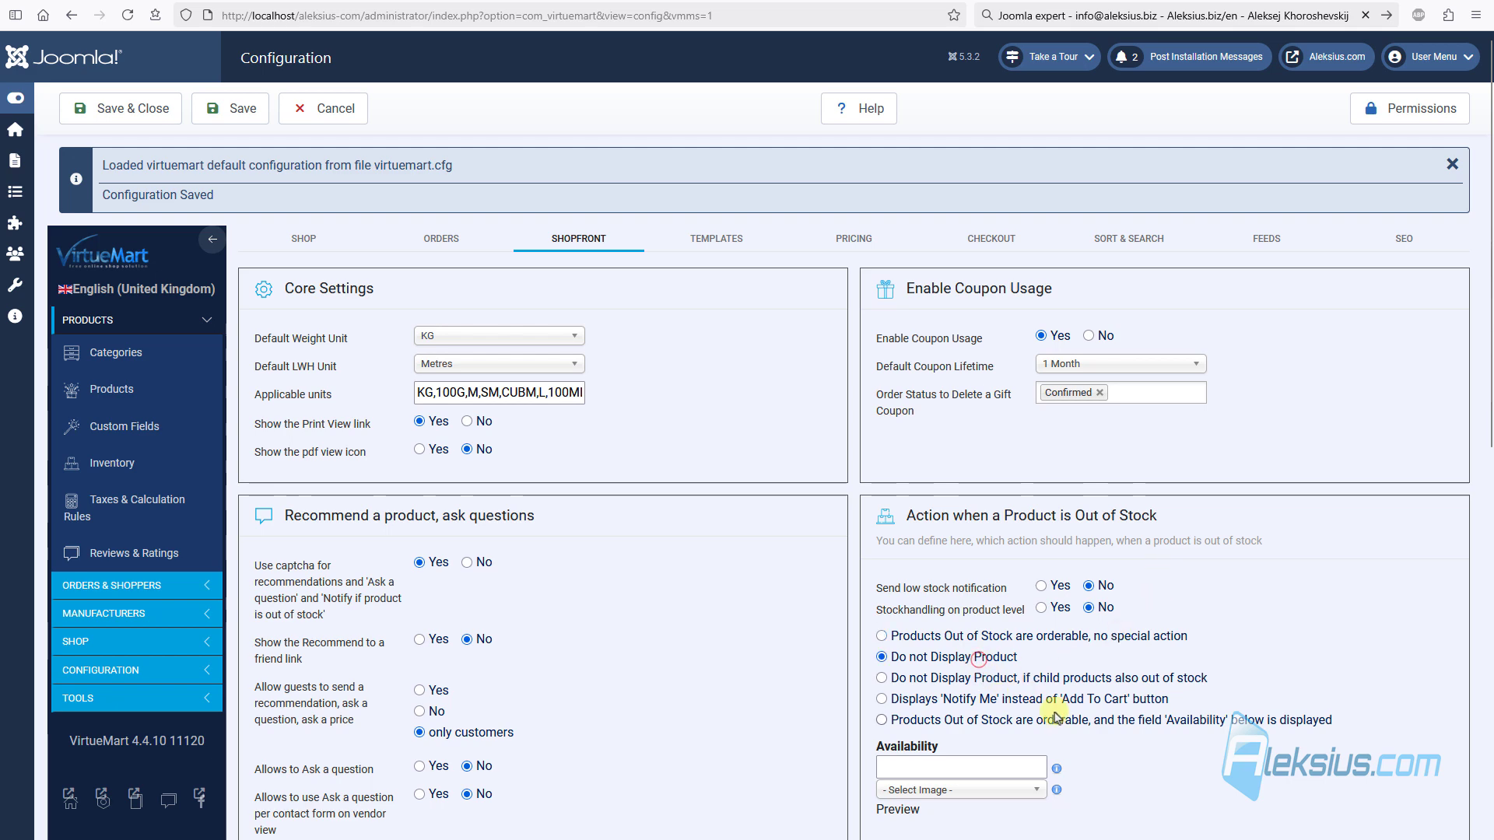
{"action": "left_click", "coordinate": [243, 112]}
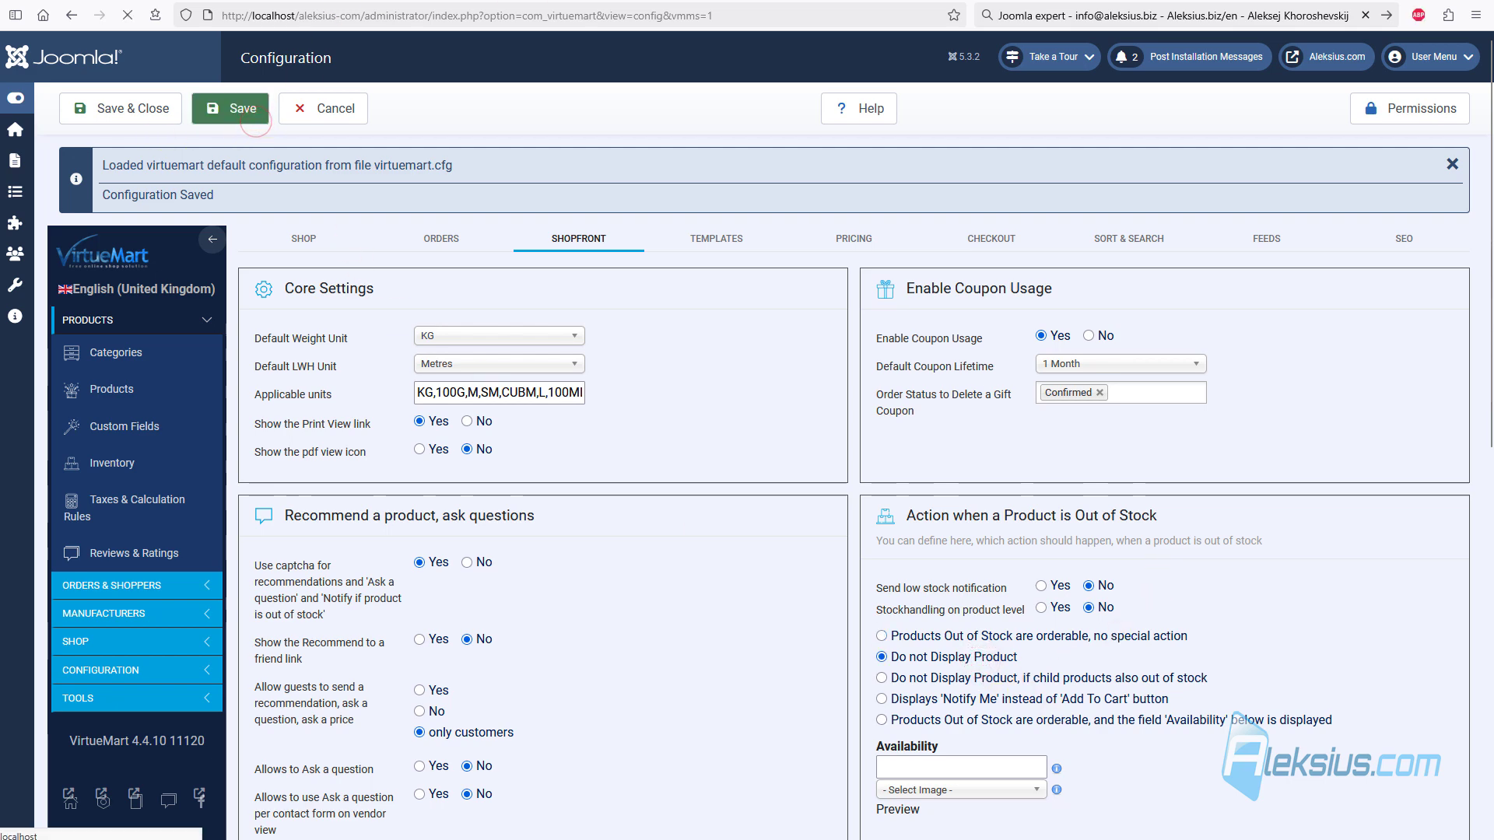
Step: Check the storefront's Women category for the out-of-stock dress
{"action": "left_click", "coordinate": [560, 1]}
{"action": "left_click", "coordinate": [1238, 108]}
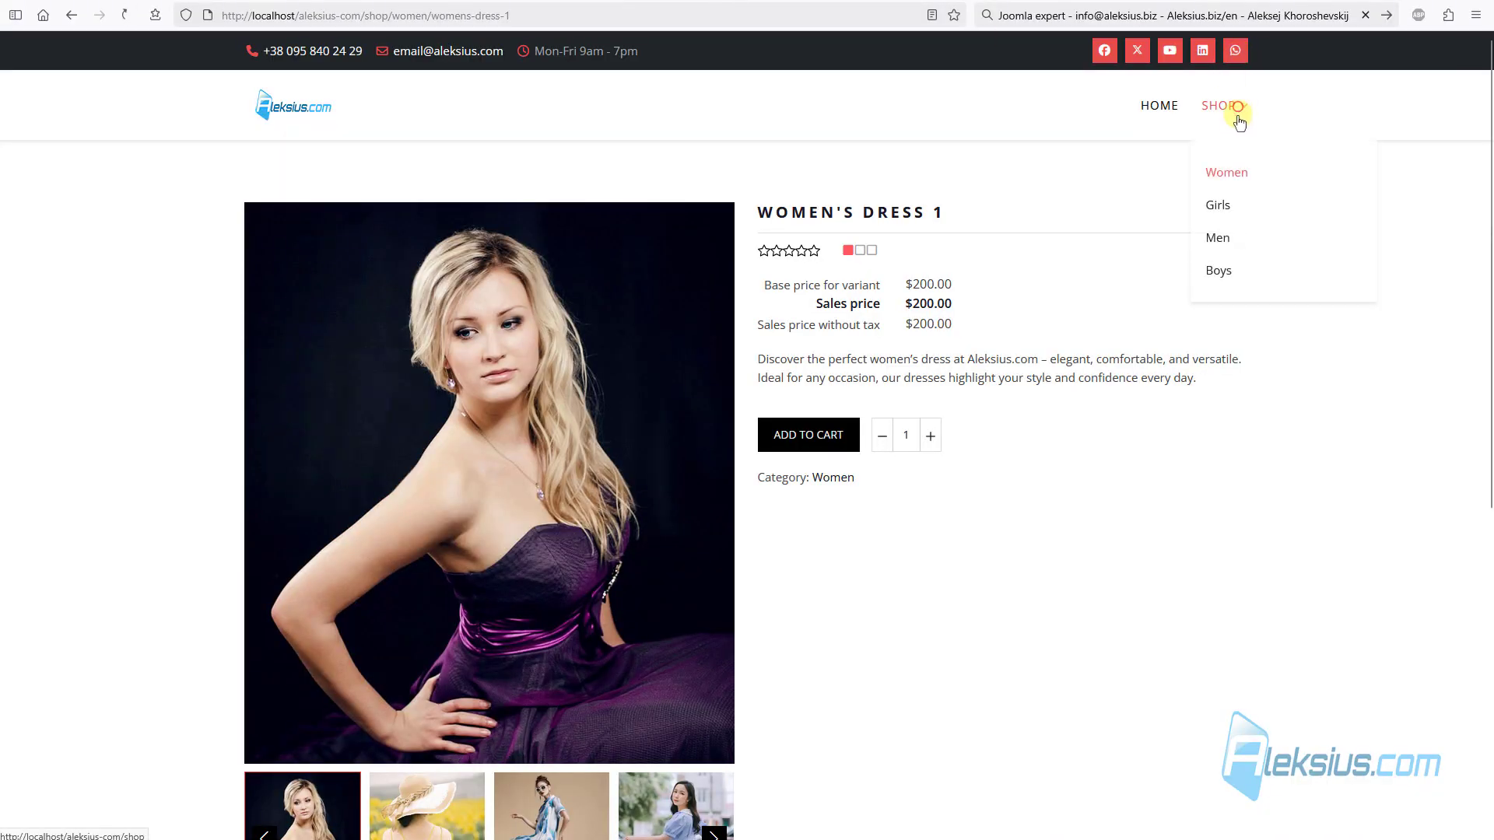
{"action": "left_click", "coordinate": [404, 305]}
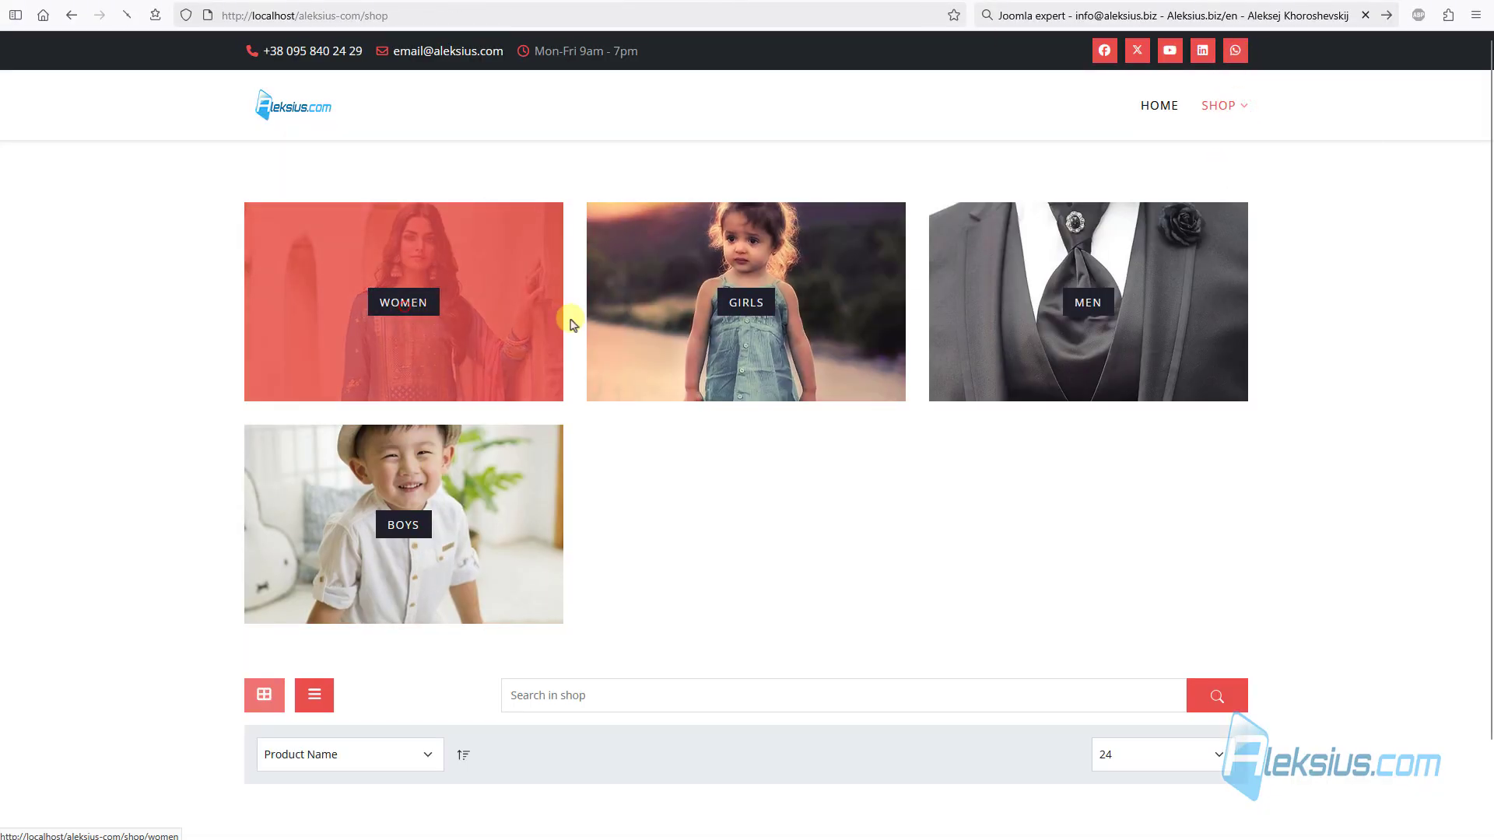
Step: Set the In Stock quantity of Women's dress 1 to 1 and save the product
{"action": "left_click", "coordinate": [298, 2]}
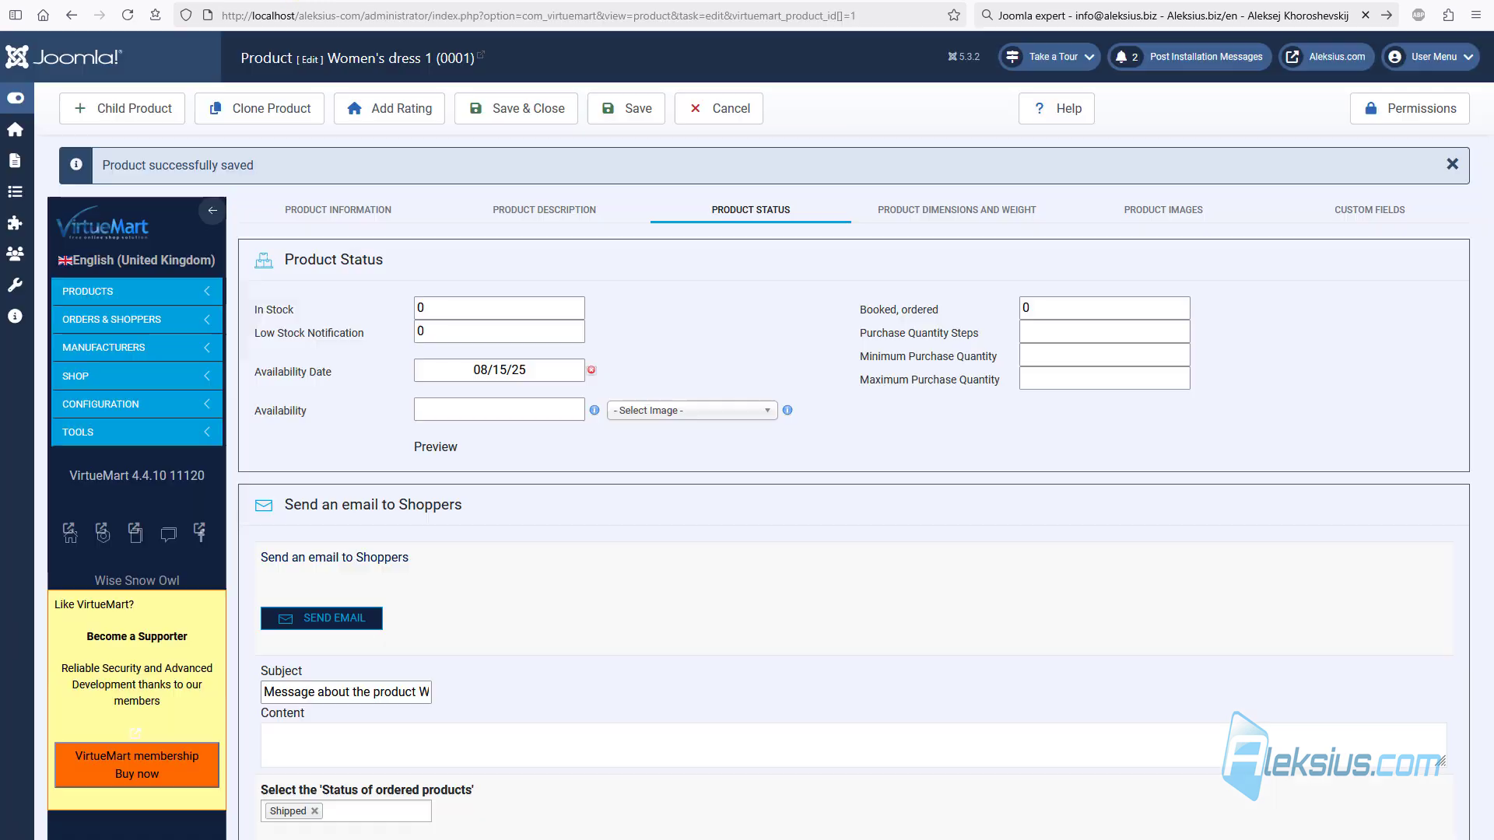
{"action": "left_click", "coordinate": [469, 311]}
{"action": "key", "text": "BackSpace"}
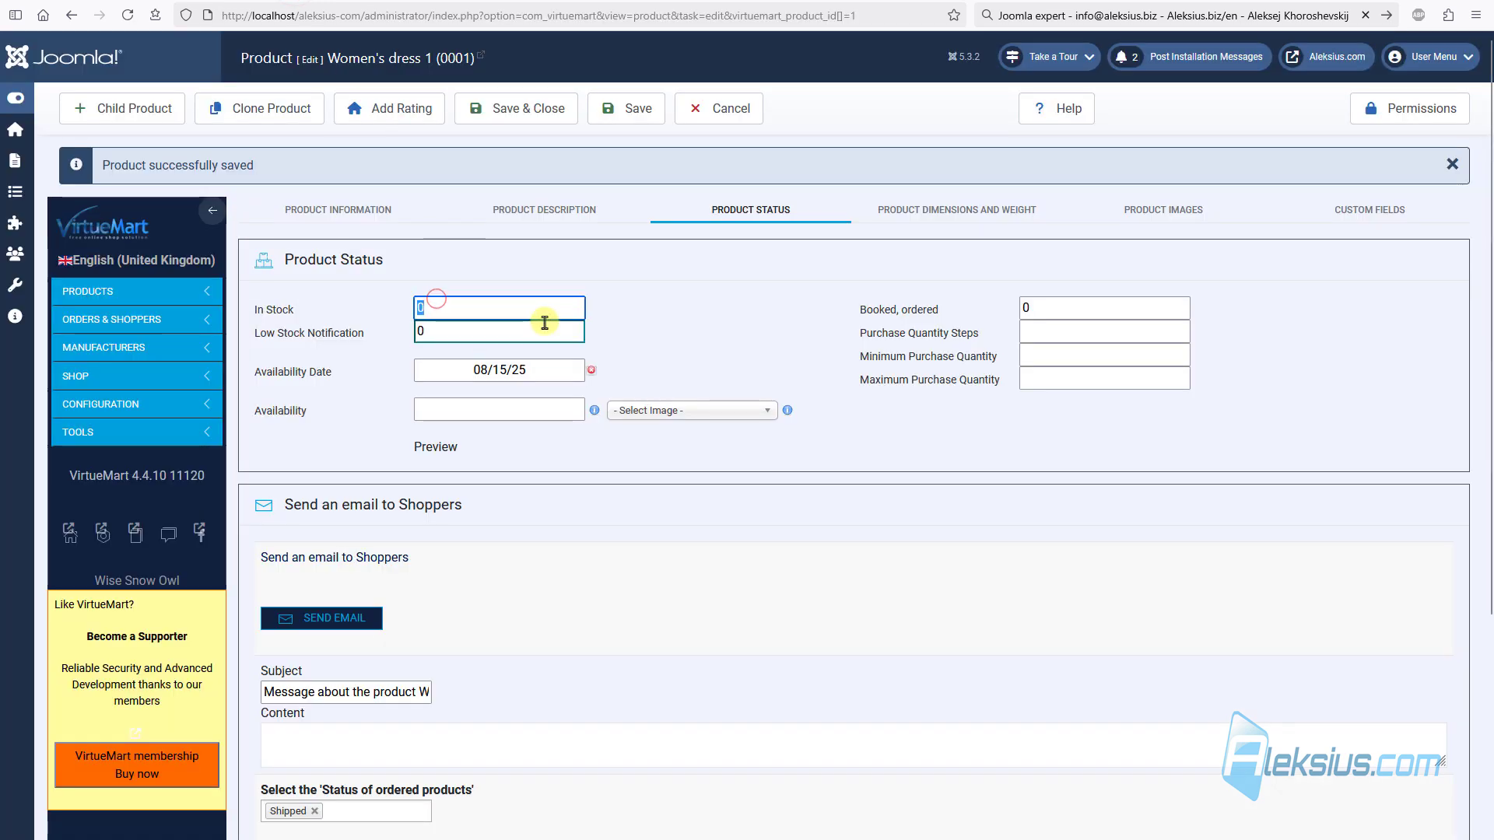
{"action": "type", "text": "1"}
{"action": "left_click", "coordinate": [596, 115]}
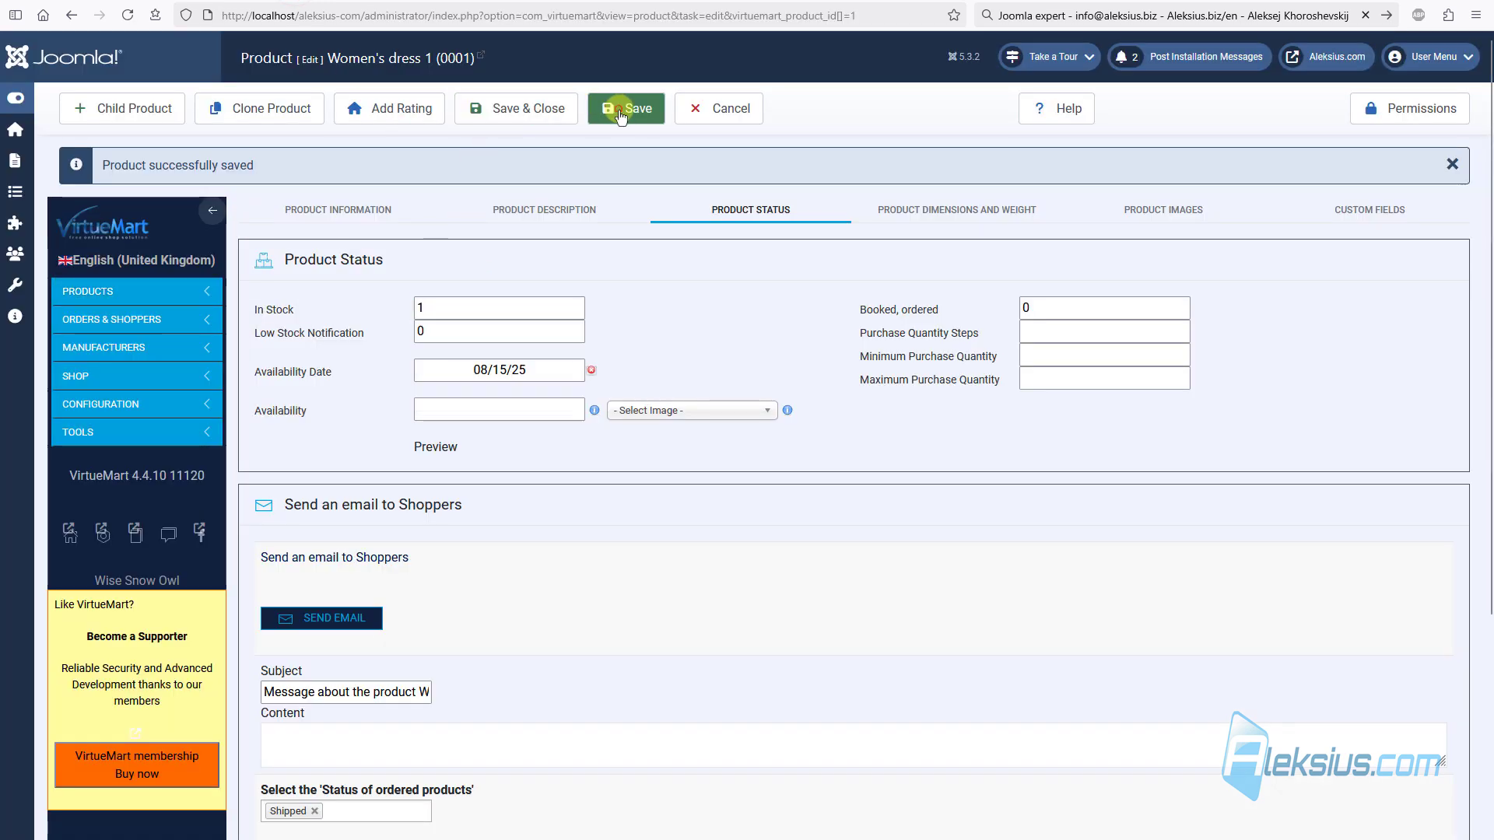
Step: Reload the storefront's Women category and open the Women's Dress 1 product page from its listing
{"action": "left_click", "coordinate": [517, 3]}
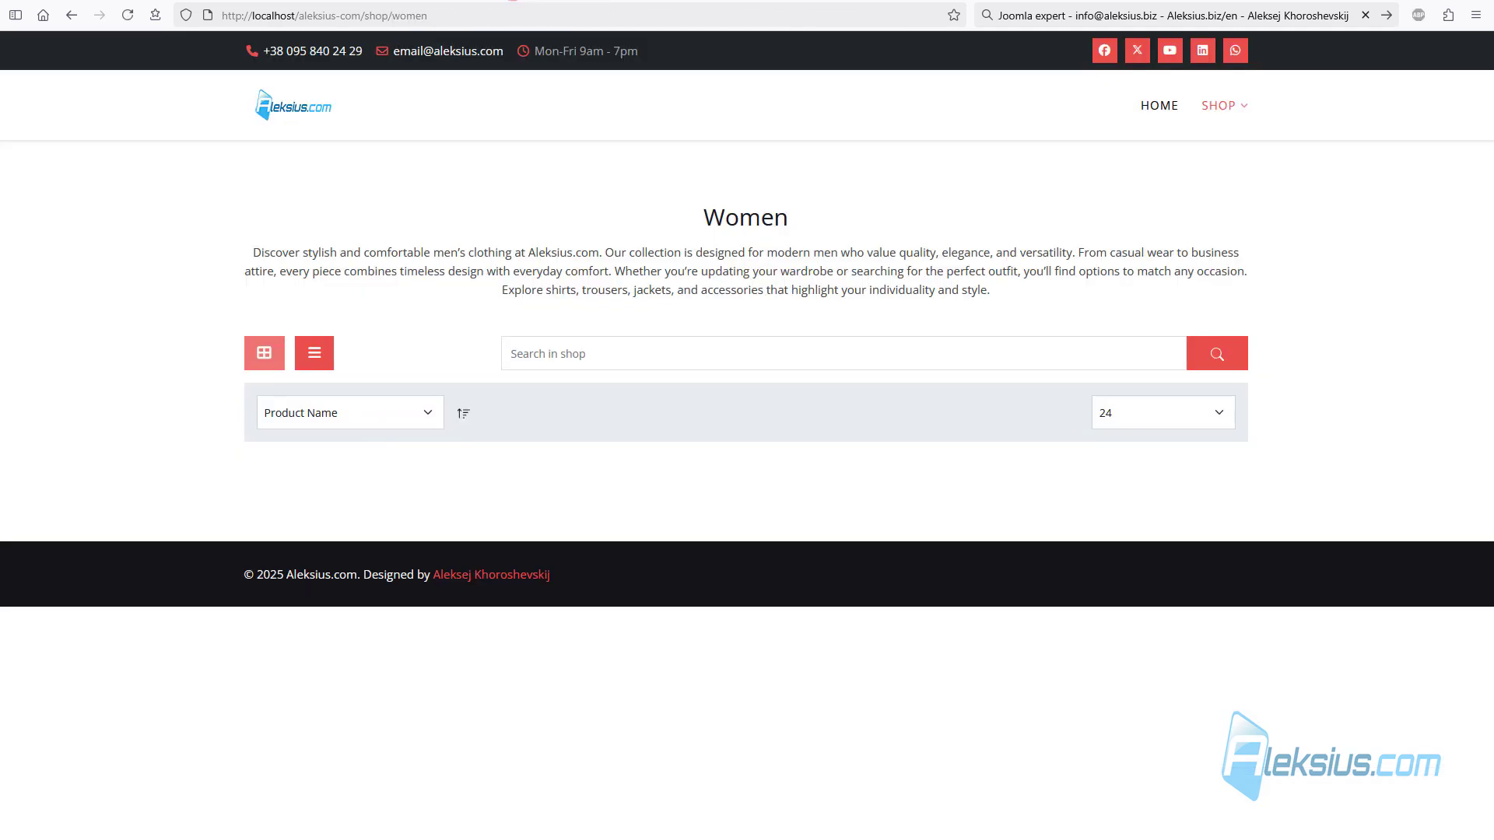
{"action": "key", "text": "F5"}
{"action": "scroll", "coordinate": [424, 466], "scroll_direction": "down", "scroll_amount": 4}
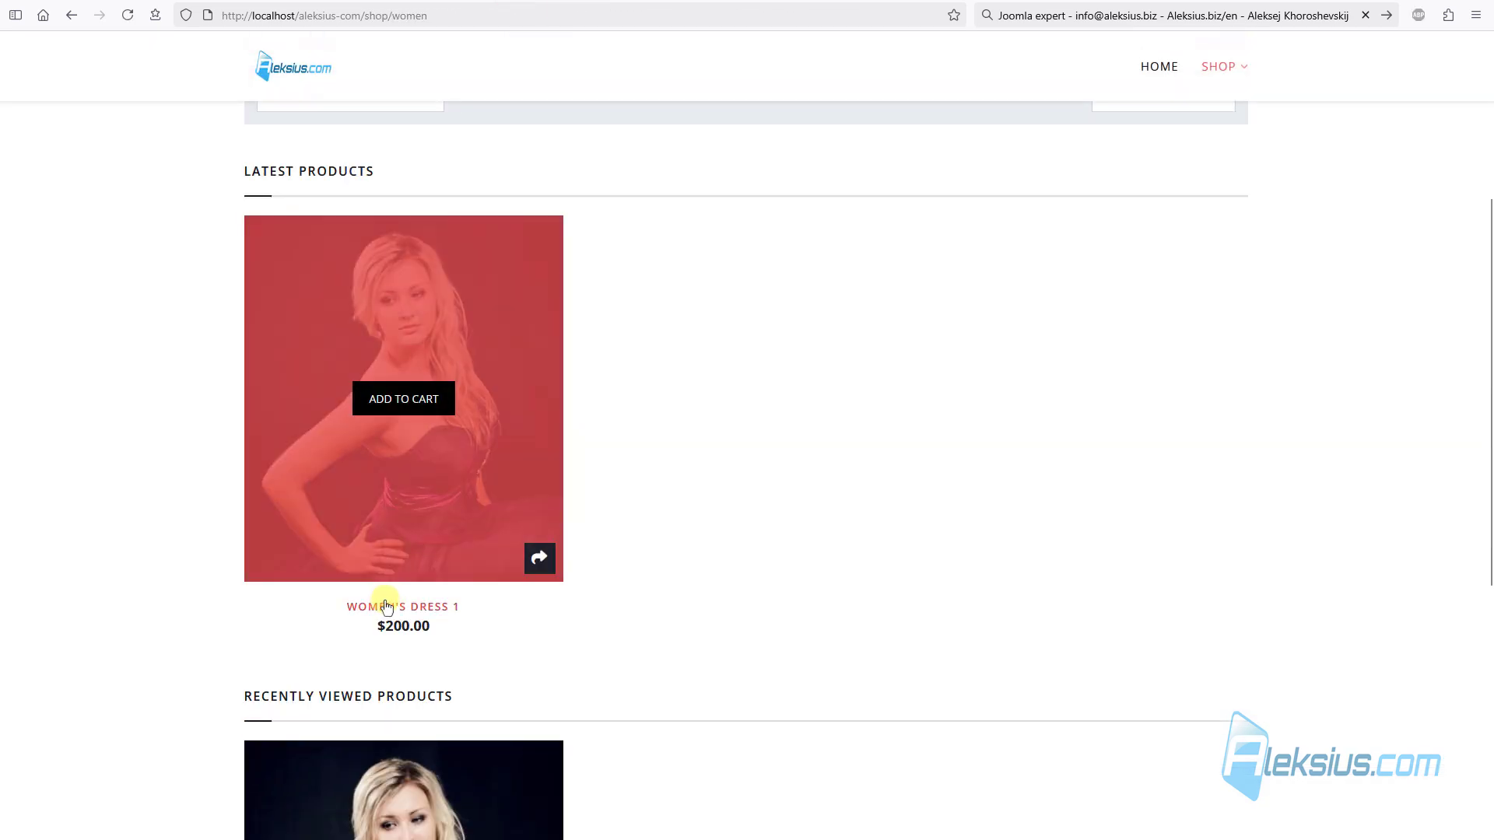
{"action": "left_click", "coordinate": [395, 611]}
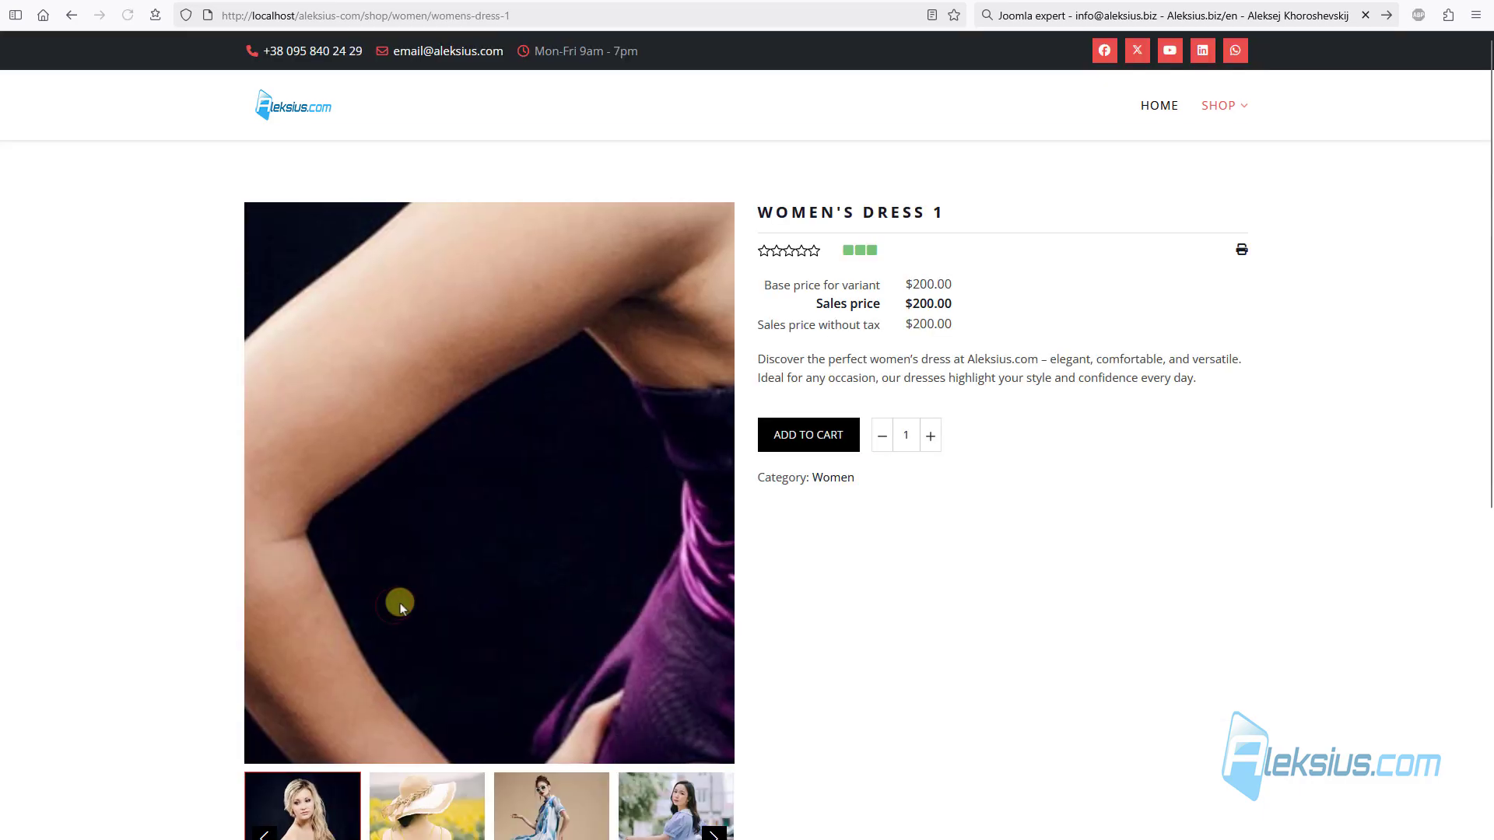
Step: Set the out-of-stock action to Displays 'Notify Me' instead of 'Add To Cart' button and save the configuration
{"action": "left_click", "coordinate": [134, 2]}
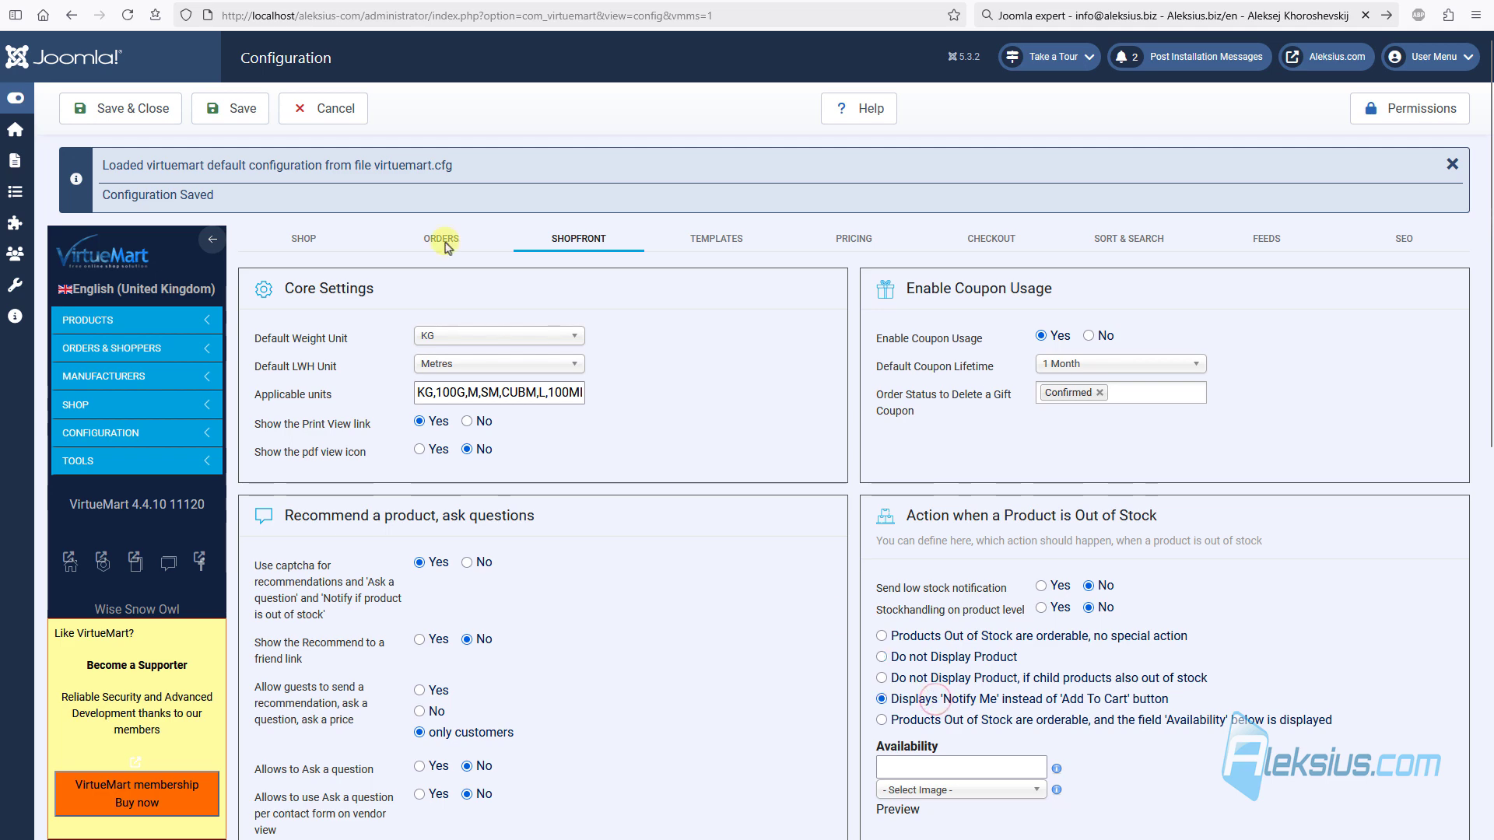
{"action": "left_click", "coordinate": [242, 120]}
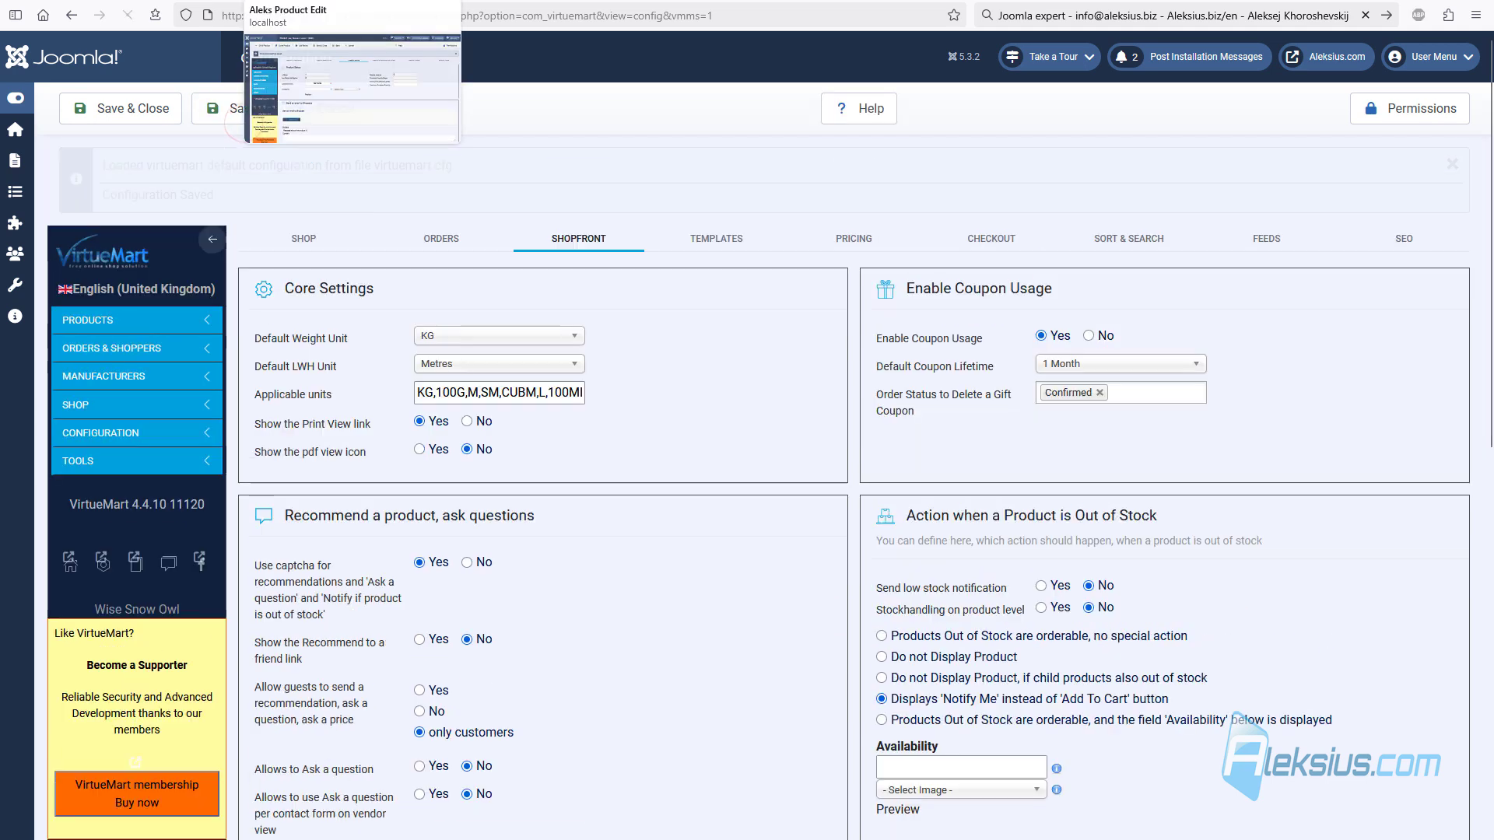
Step: Change the In Stock quantity of Women's dress 1 back to 0 and save the product
{"action": "left_click", "coordinate": [362, 2]}
{"action": "double_click", "coordinate": [420, 307]}
{"action": "type", "text": "0"}
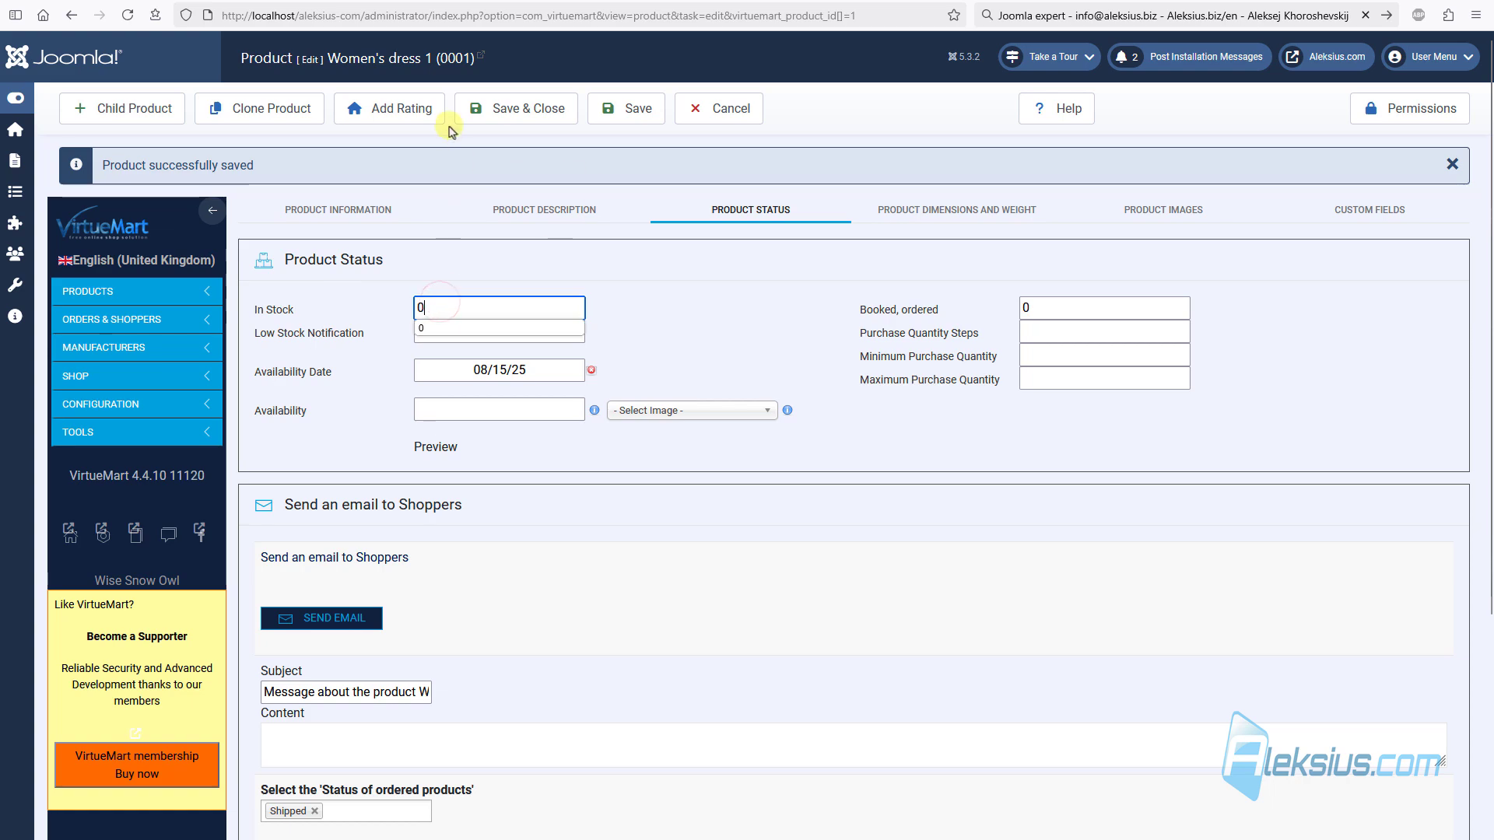
{"action": "left_click", "coordinate": [613, 110]}
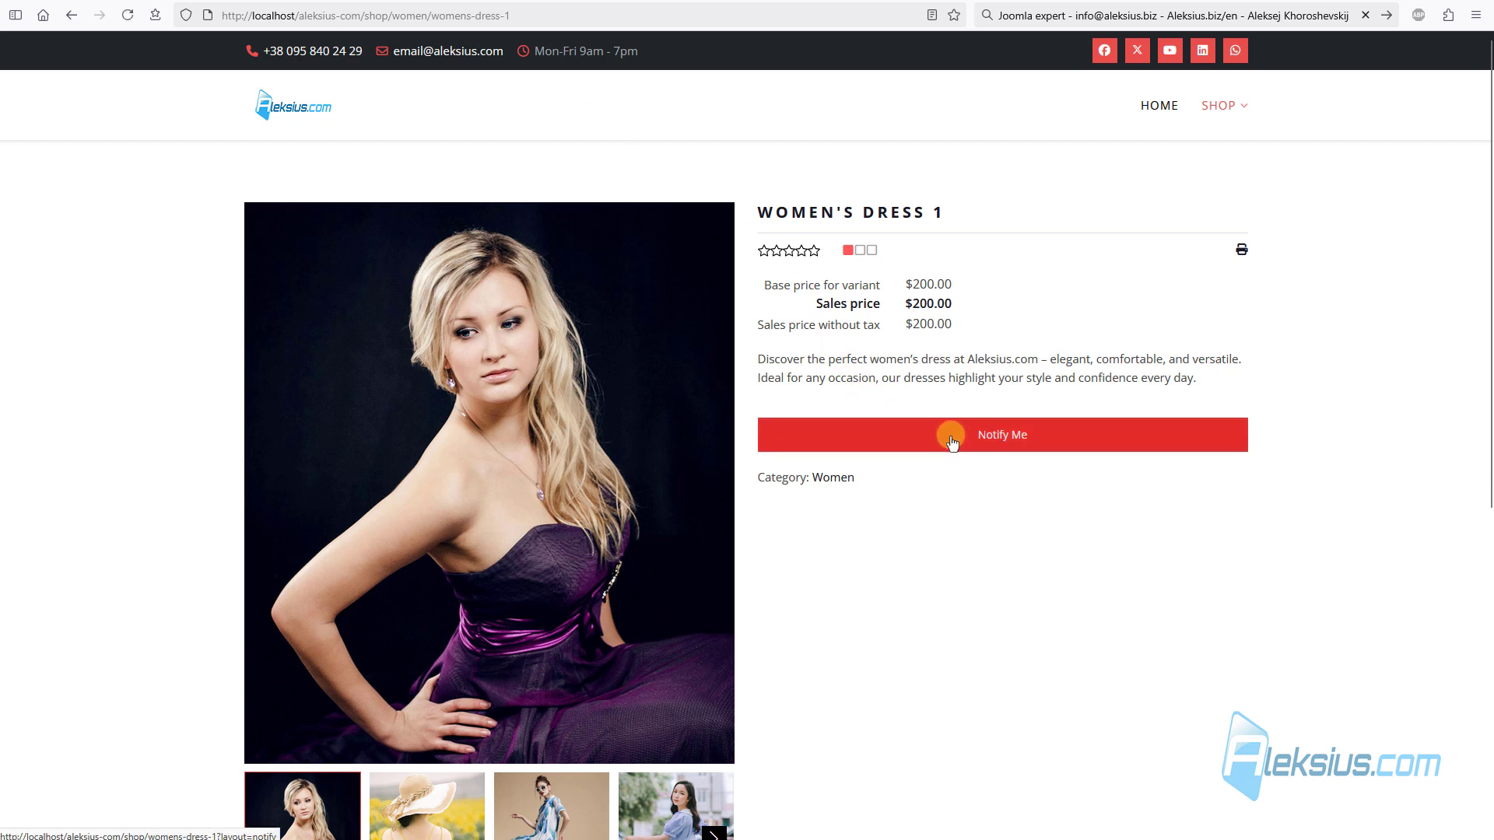
Step: Open the Notify Me form from the Women's Dress 1 storefront page, then return to the product page
{"action": "left_click", "coordinate": [977, 435]}
{"action": "left_click", "coordinate": [994, 456]}
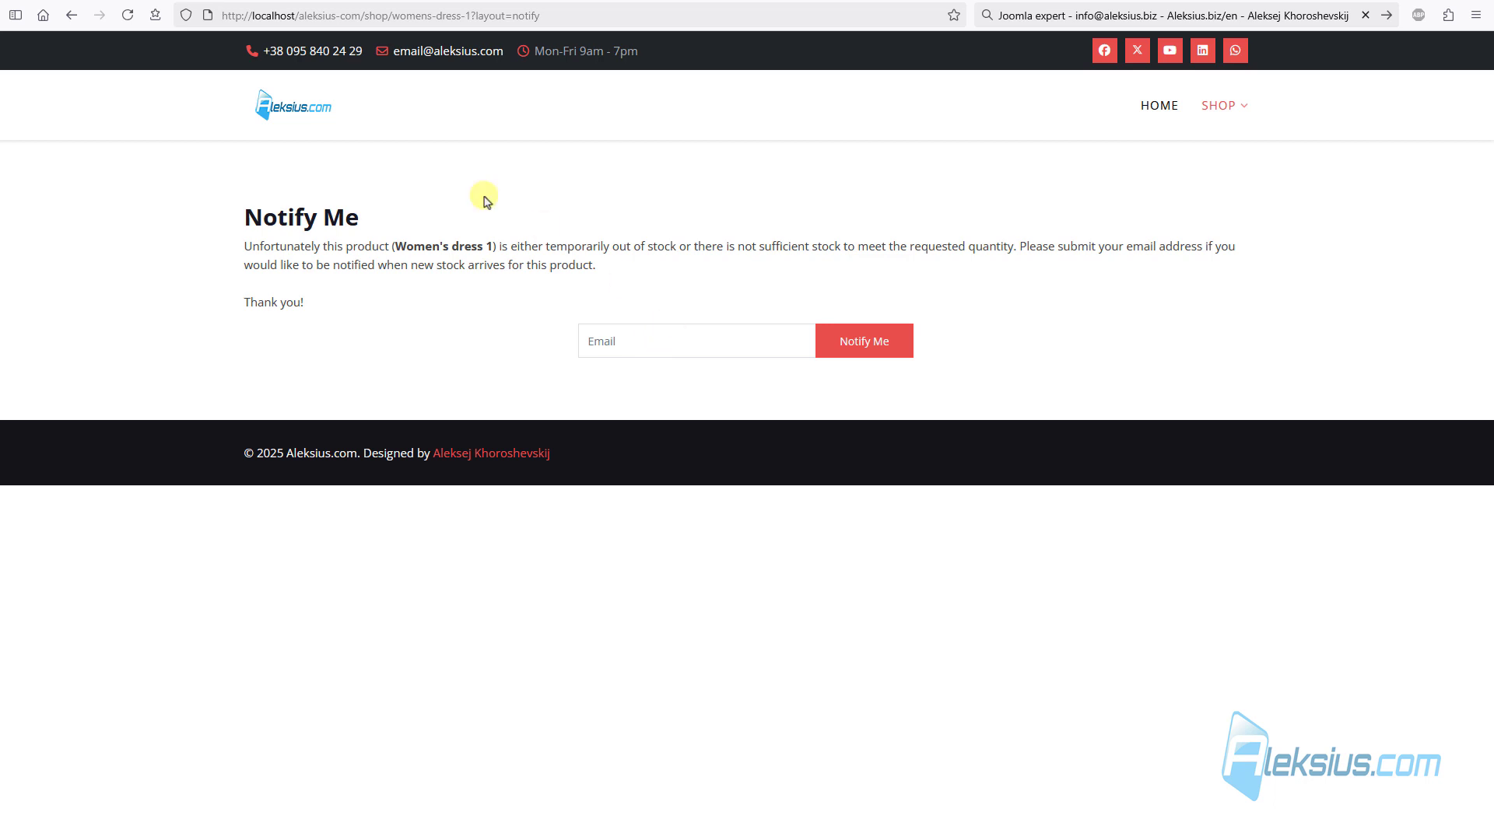
{"action": "left_click", "coordinate": [72, 15]}
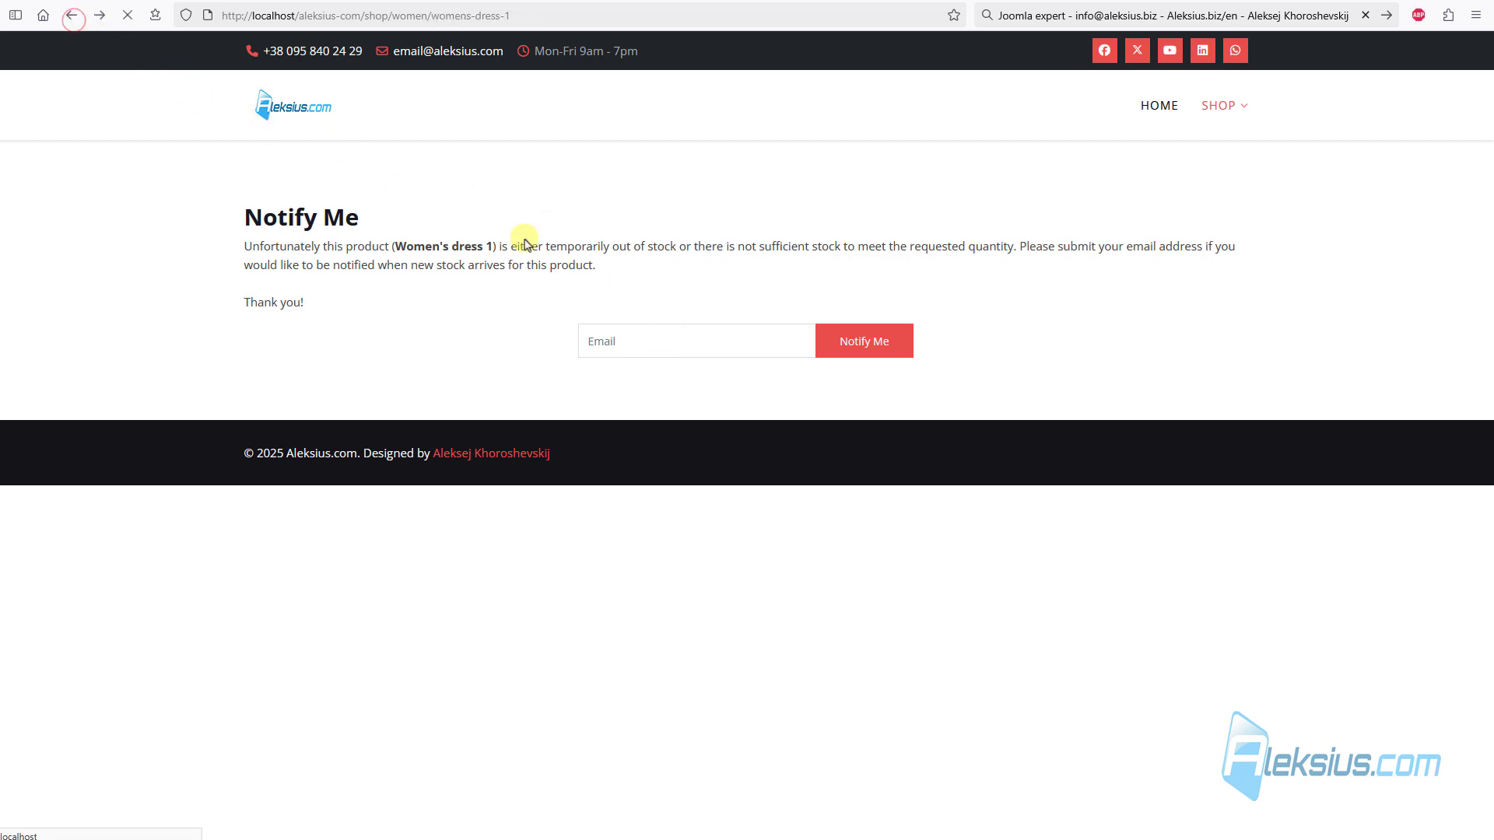
Step: Make out-of-stock products orderable with the Availability field displayed, pick the 1-2m.gif image, save, and reload the Women's Dress 1 storefront page
{"action": "left_click", "coordinate": [125, 2]}
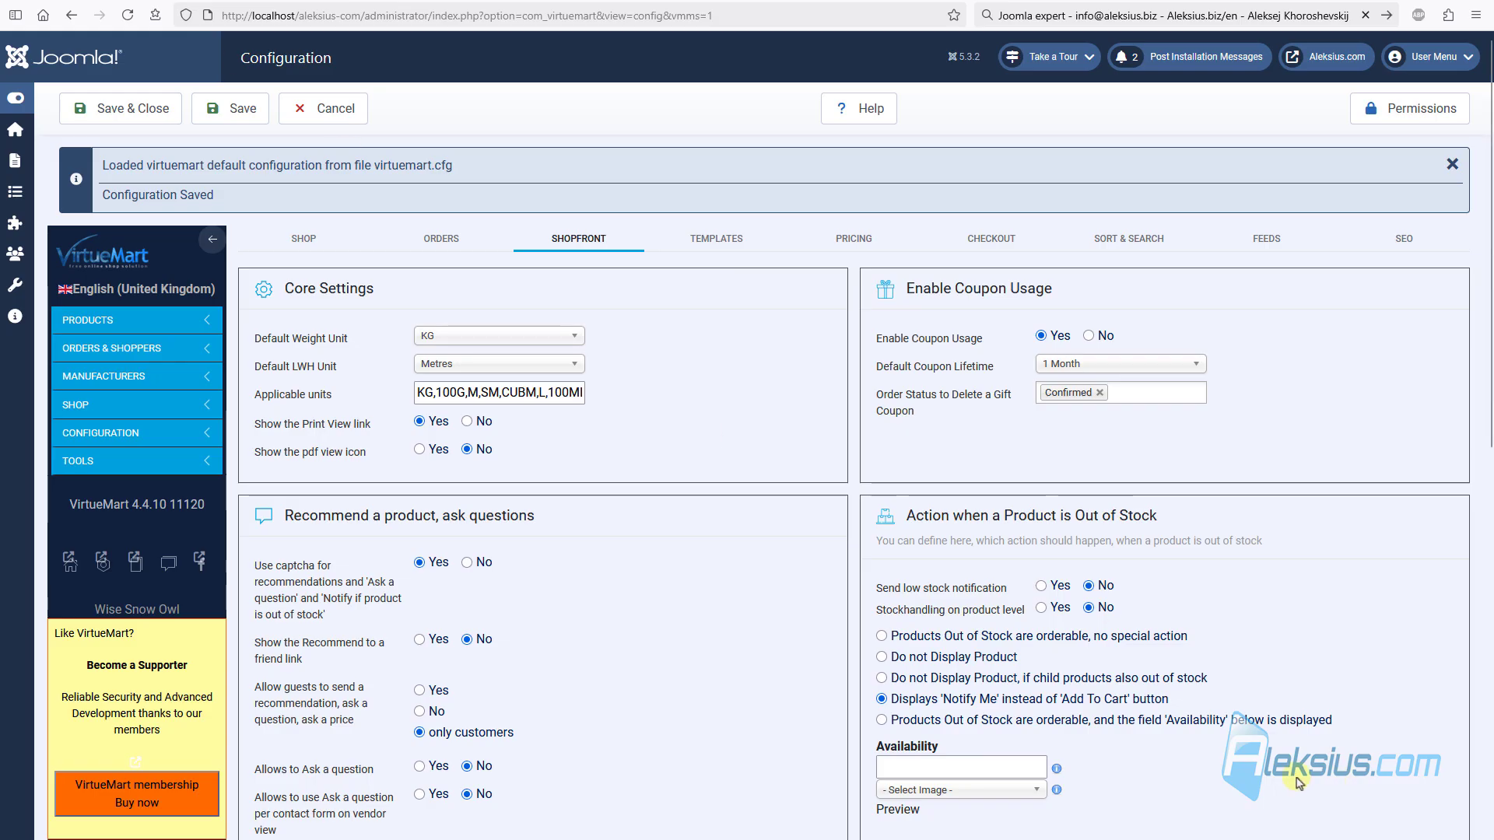
{"action": "scroll", "coordinate": [981, 721], "scroll_direction": "down", "scroll_amount": 3}
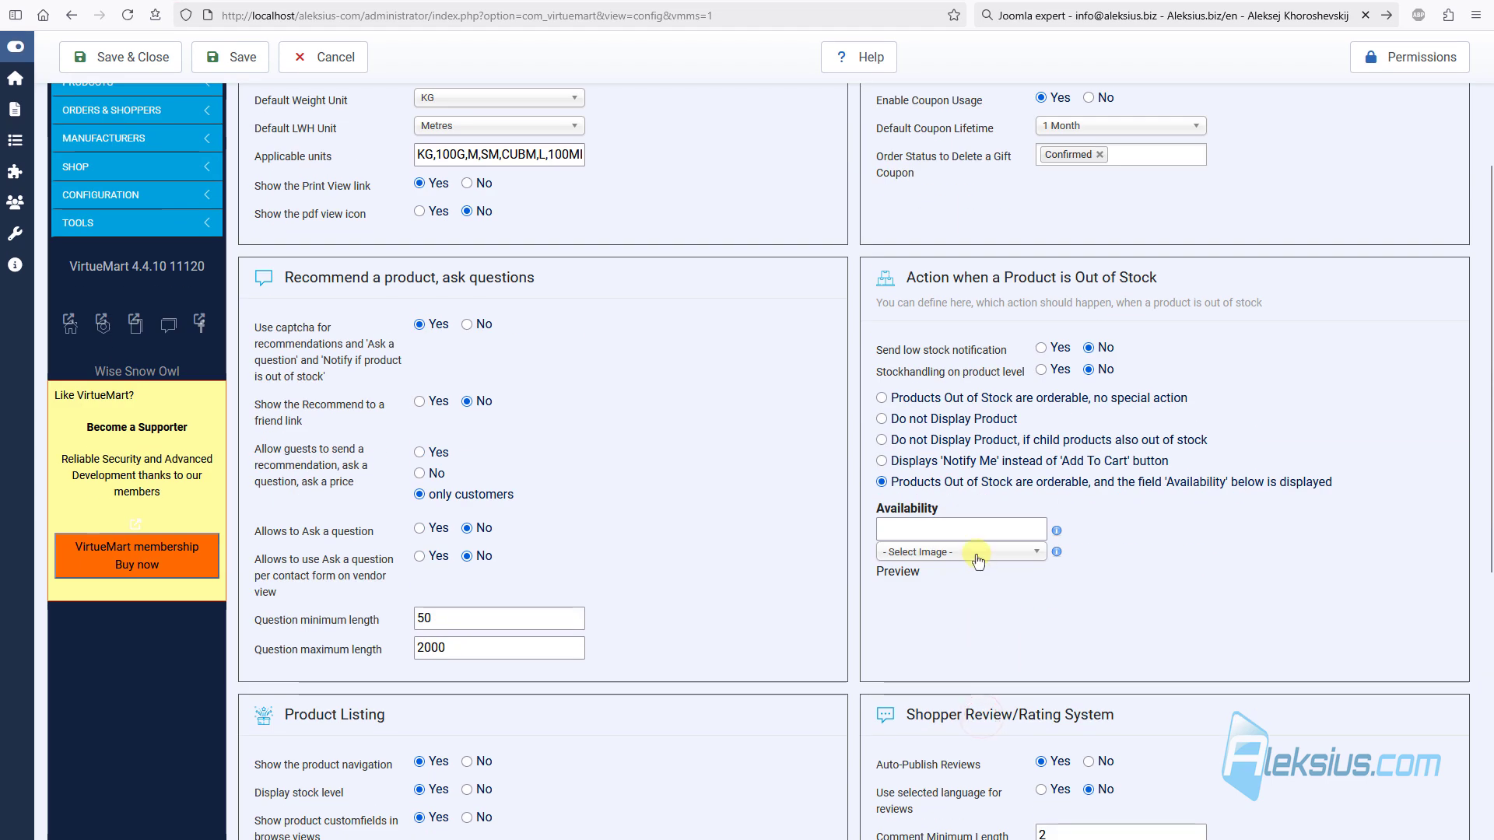
{"action": "left_click", "coordinate": [977, 553]}
{"action": "left_click", "coordinate": [956, 617]}
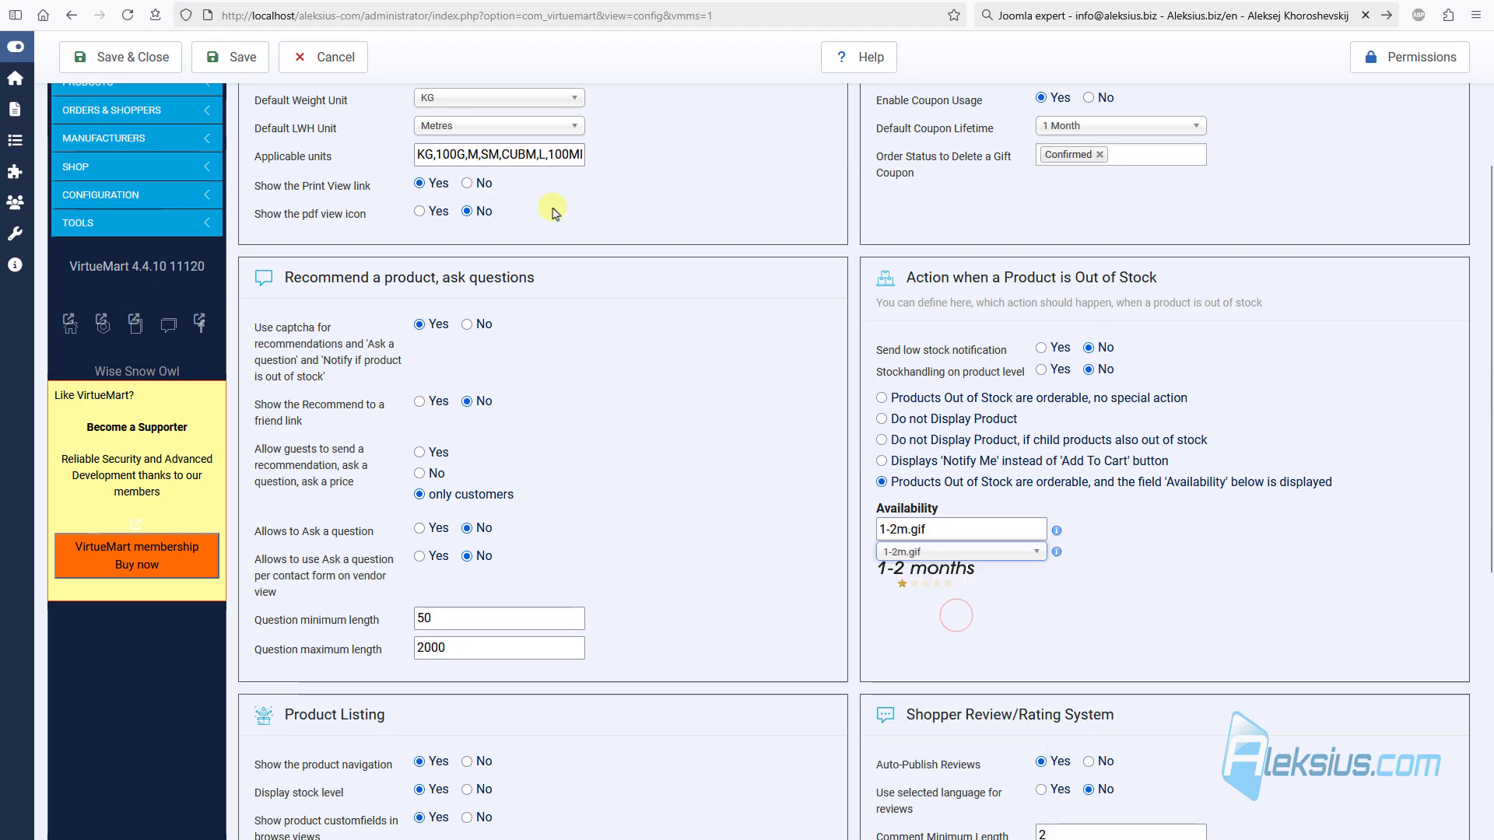
{"action": "left_click", "coordinate": [231, 61]}
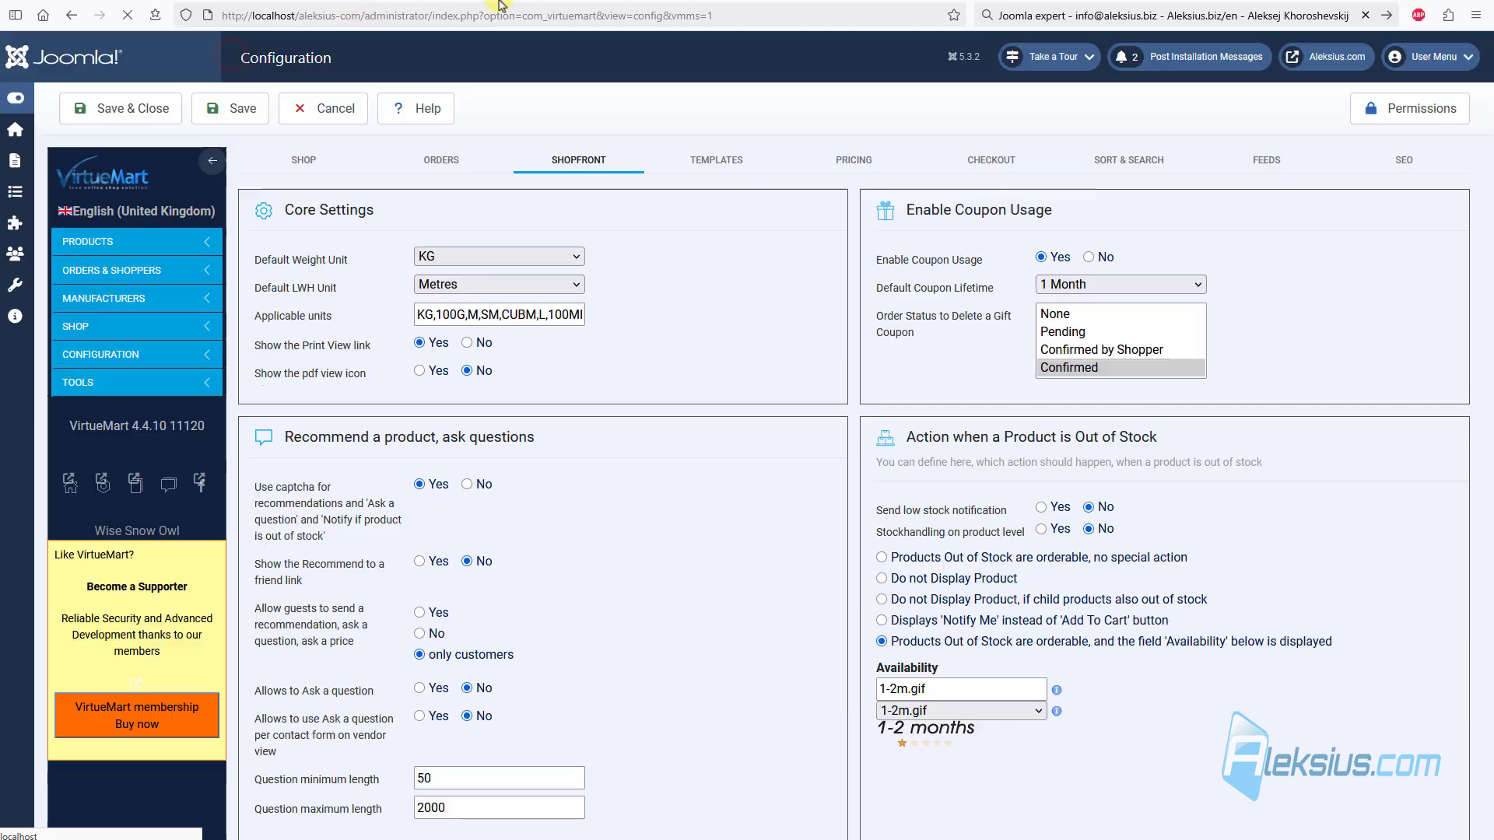
{"action": "left_click", "coordinate": [500, 2]}
{"action": "key", "text": "F5"}
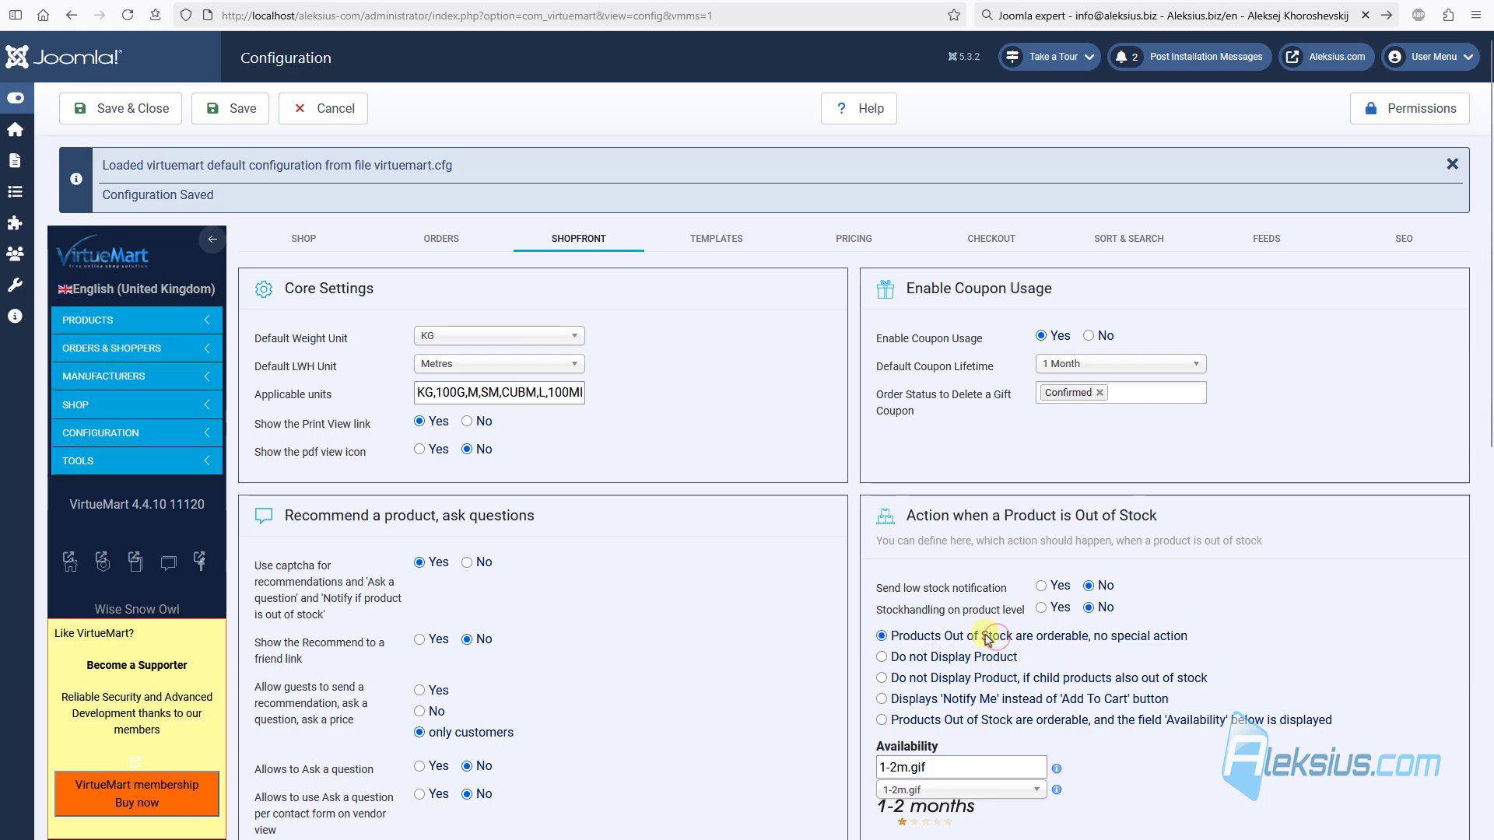
Step: Save the out-of-stock action as orderable with no special action, and save Women's dress 1 with an In Stock quantity of 1000
{"action": "left_click", "coordinate": [233, 119]}
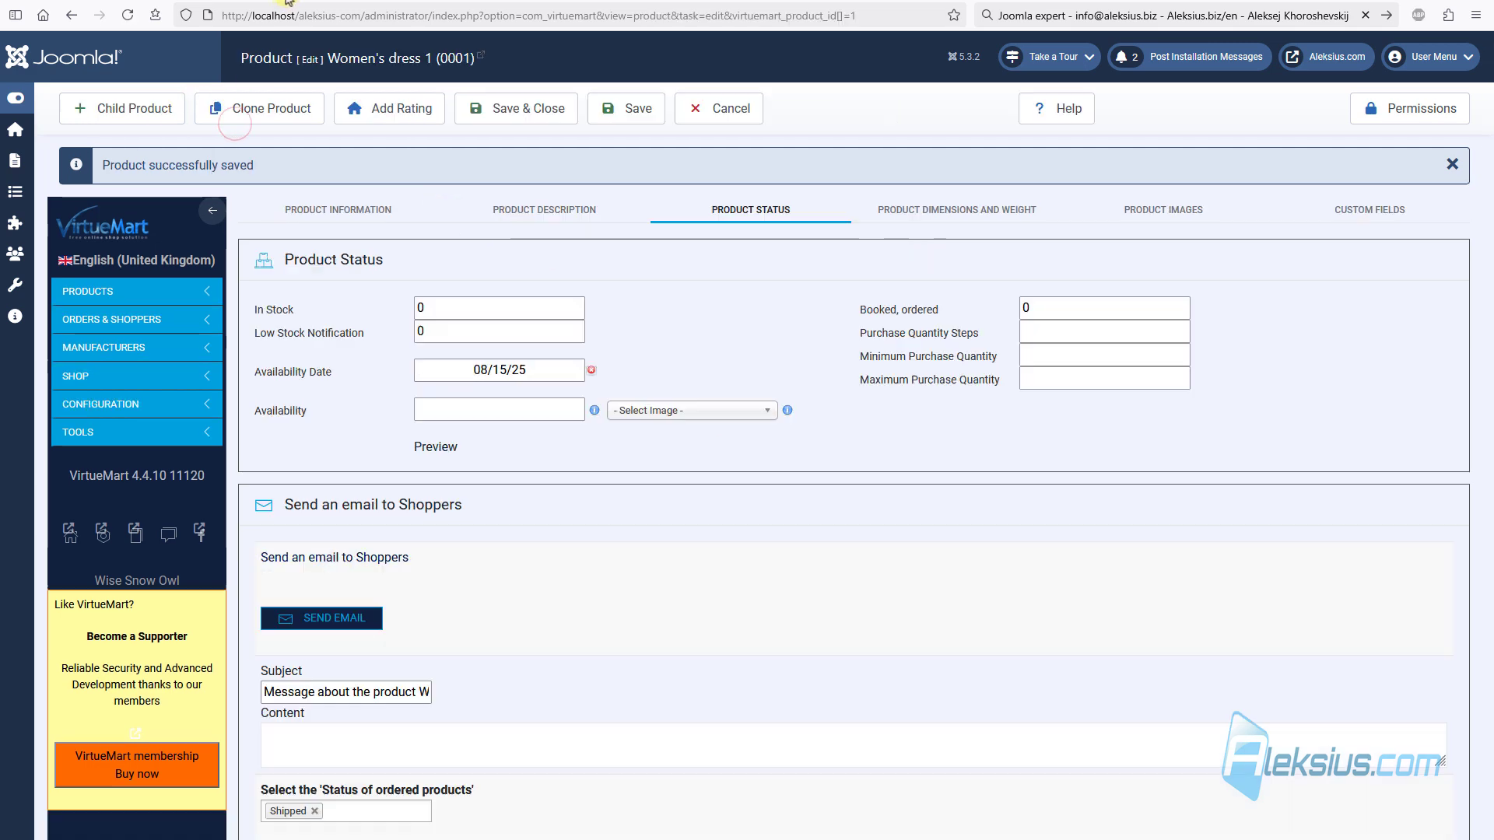
{"action": "left_click", "coordinate": [476, 309]}
{"action": "key", "text": "BackSpace"}
{"action": "type", "text": "100"}
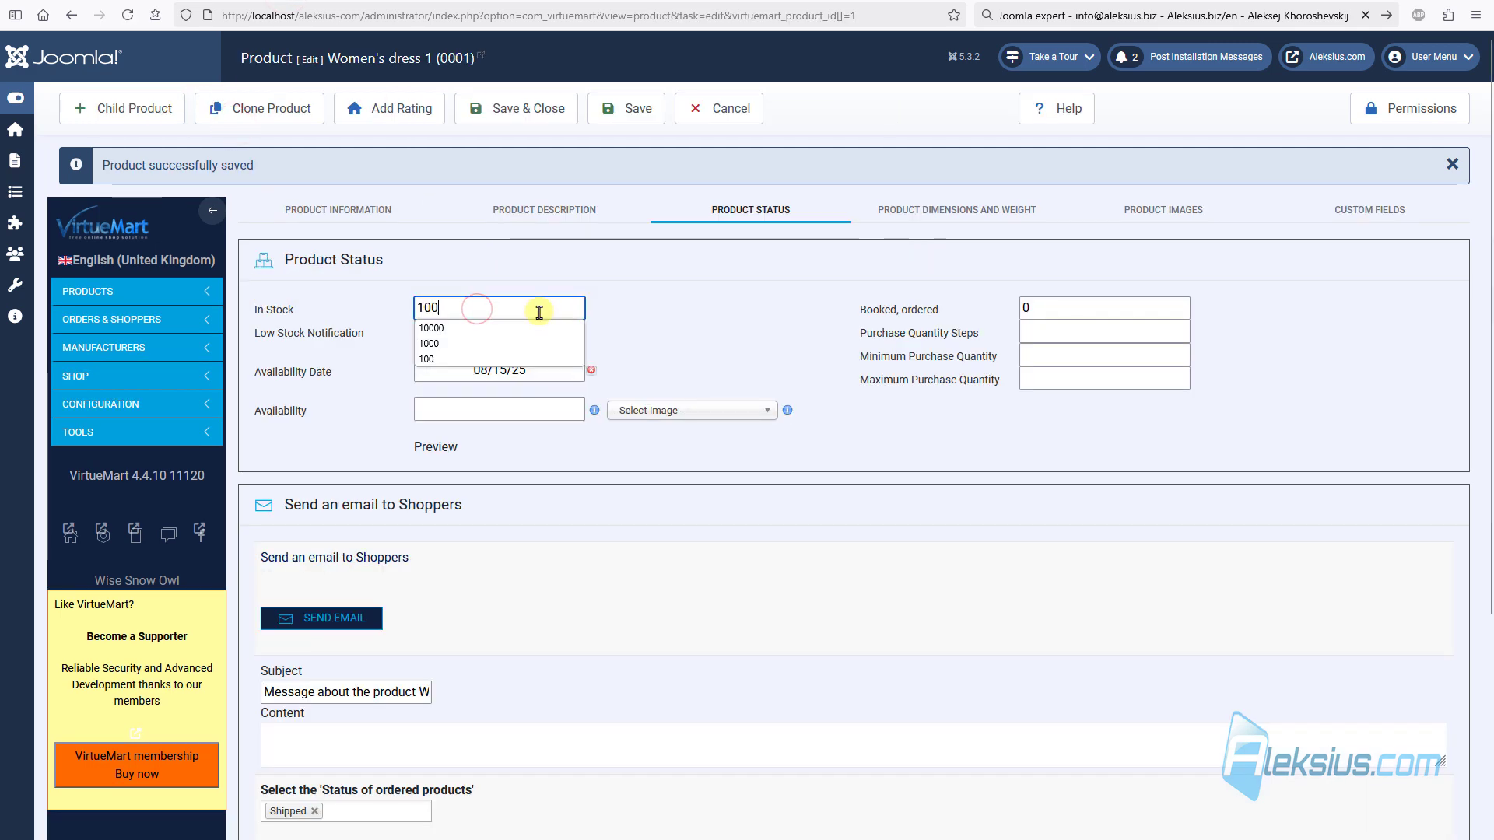
{"action": "type", "text": "0"}
{"action": "left_click", "coordinate": [633, 110]}
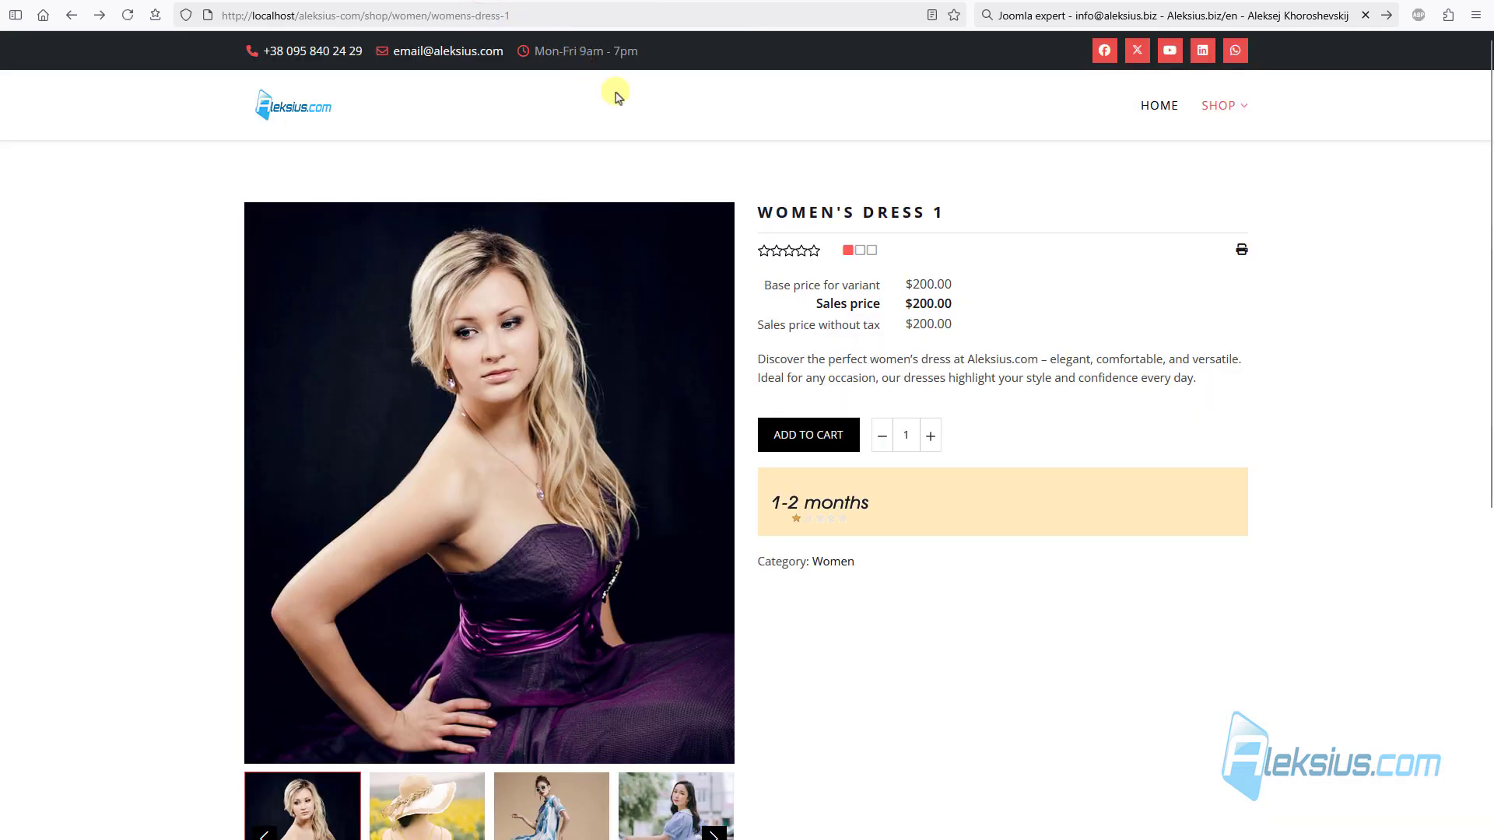
Step: Reload the Women's Dress 1 storefront page to check its stock indicator, and view its entry in the Women category listing
{"action": "key", "text": "F5"}
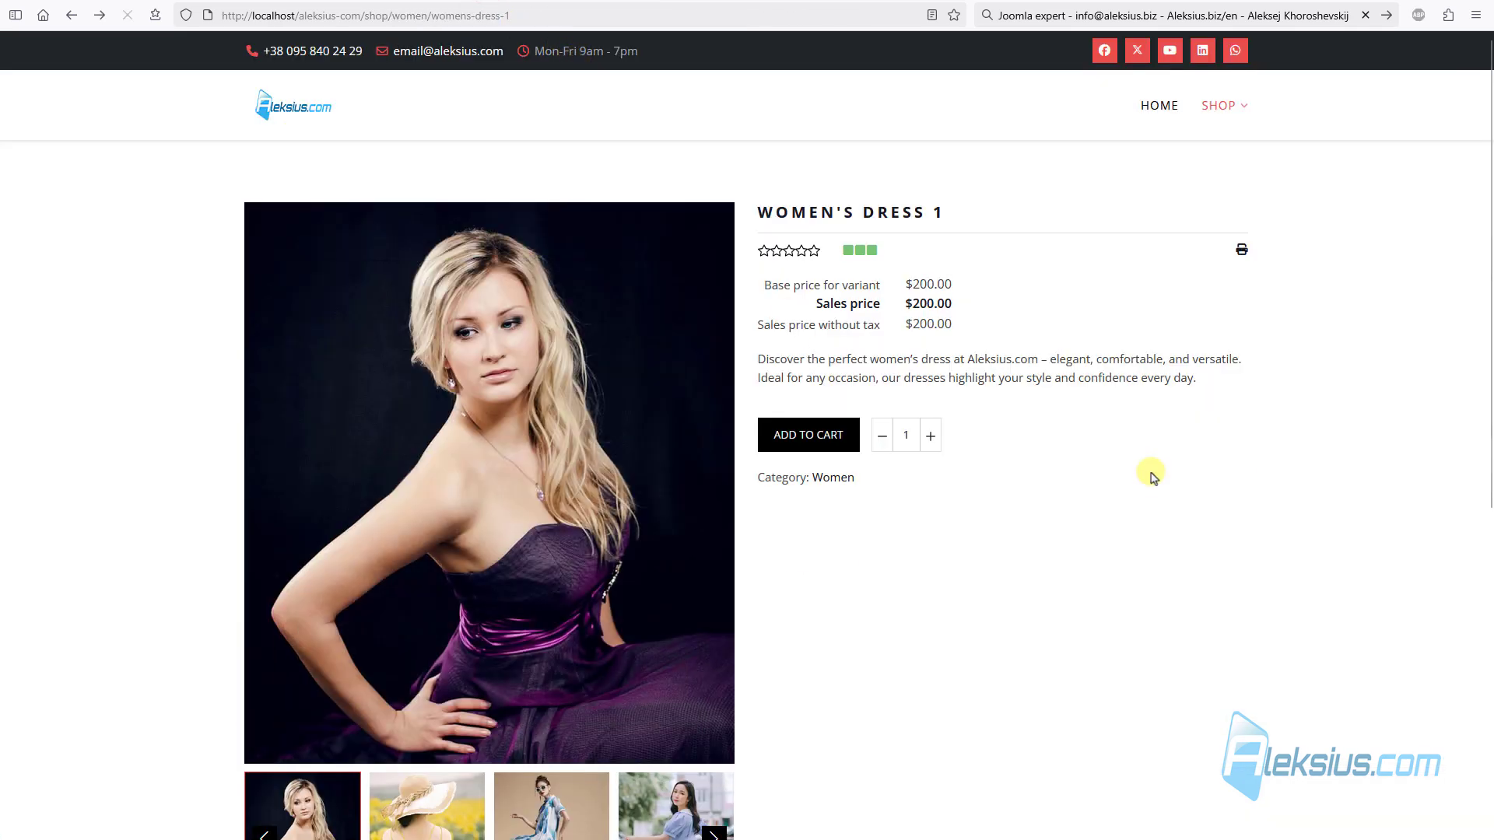
{"action": "mouse_move", "coordinate": [847, 256]}
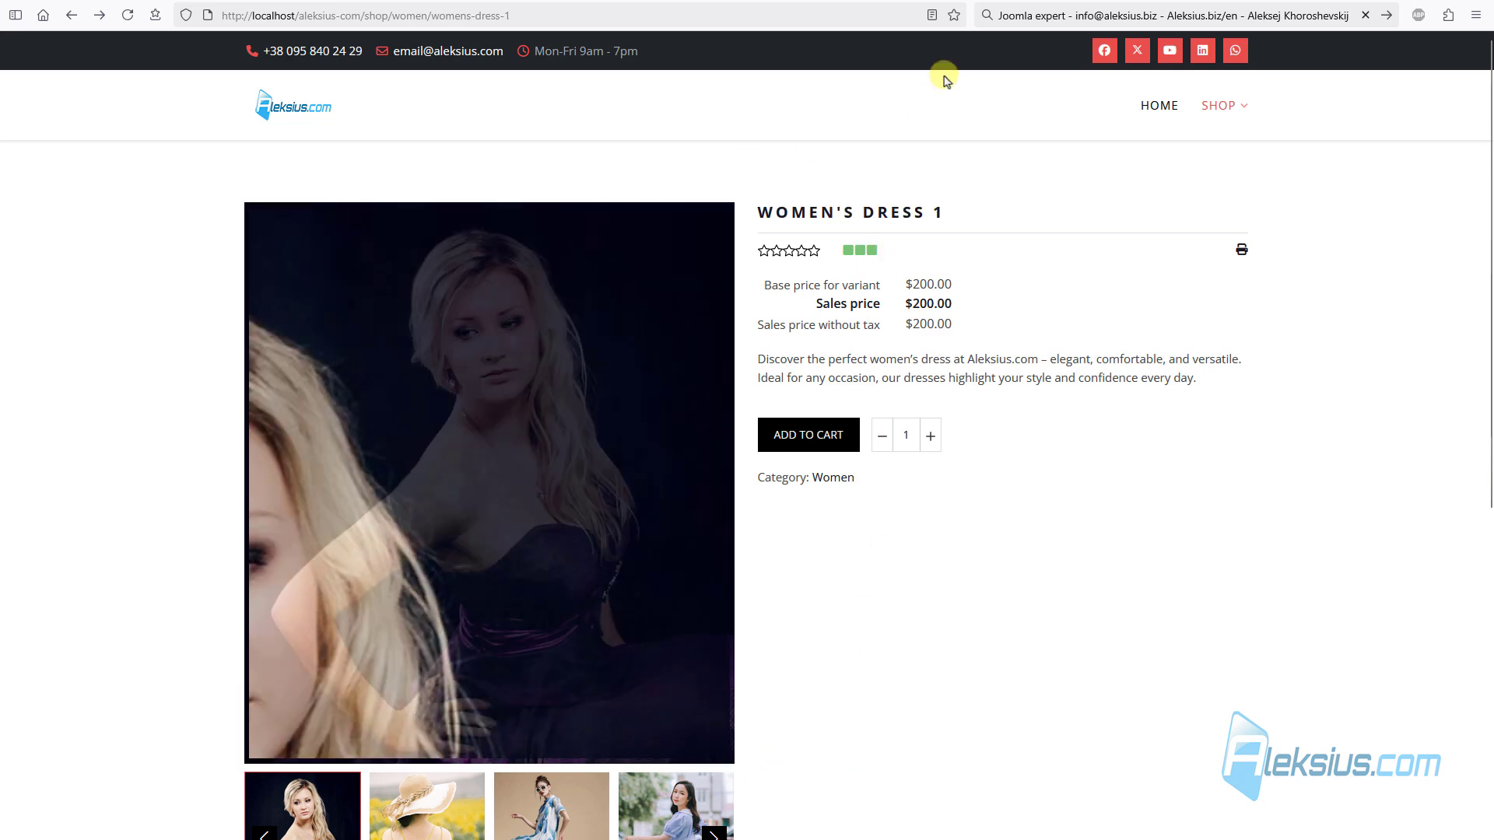
{"action": "mouse_move", "coordinate": [1208, 115]}
{"action": "left_click", "coordinate": [1222, 174]}
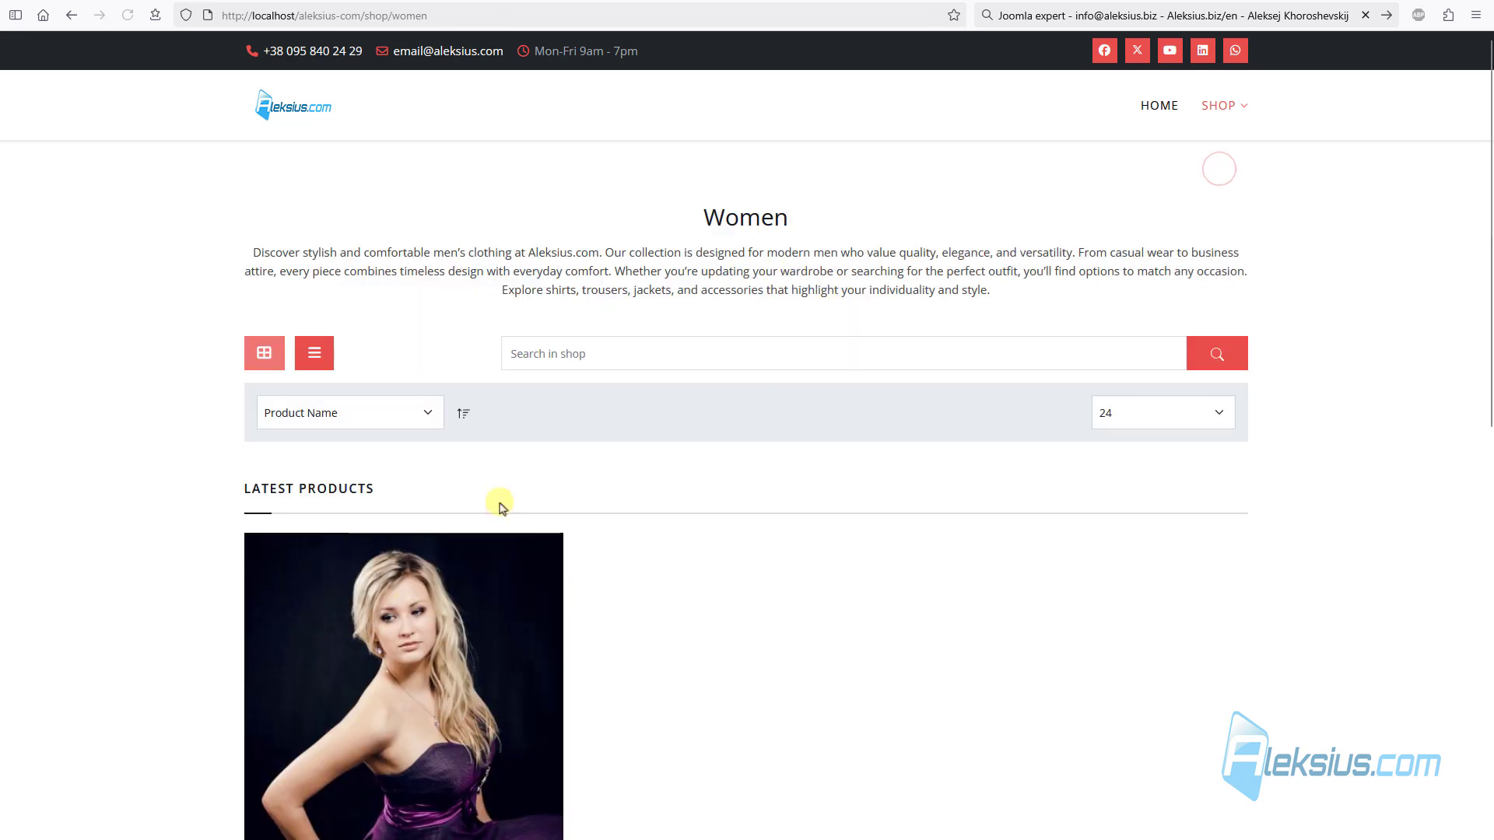
{"action": "scroll", "coordinate": [529, 517], "scroll_direction": "down", "scroll_amount": 4}
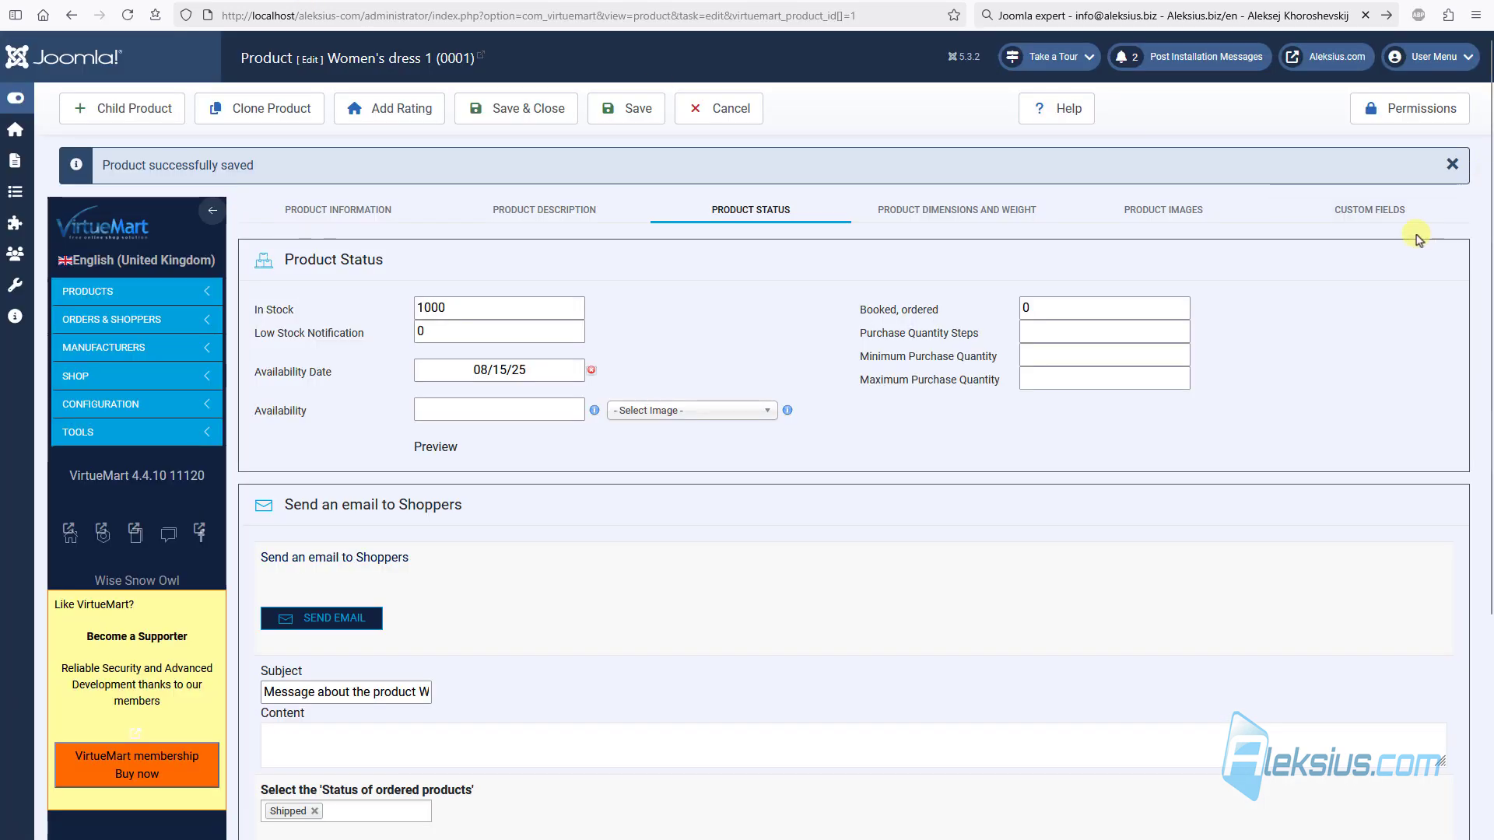
Step: Move women-2.jpg_10 to the first position among the images of Women's dress 1 and save the product
{"action": "left_click", "coordinate": [1182, 214]}
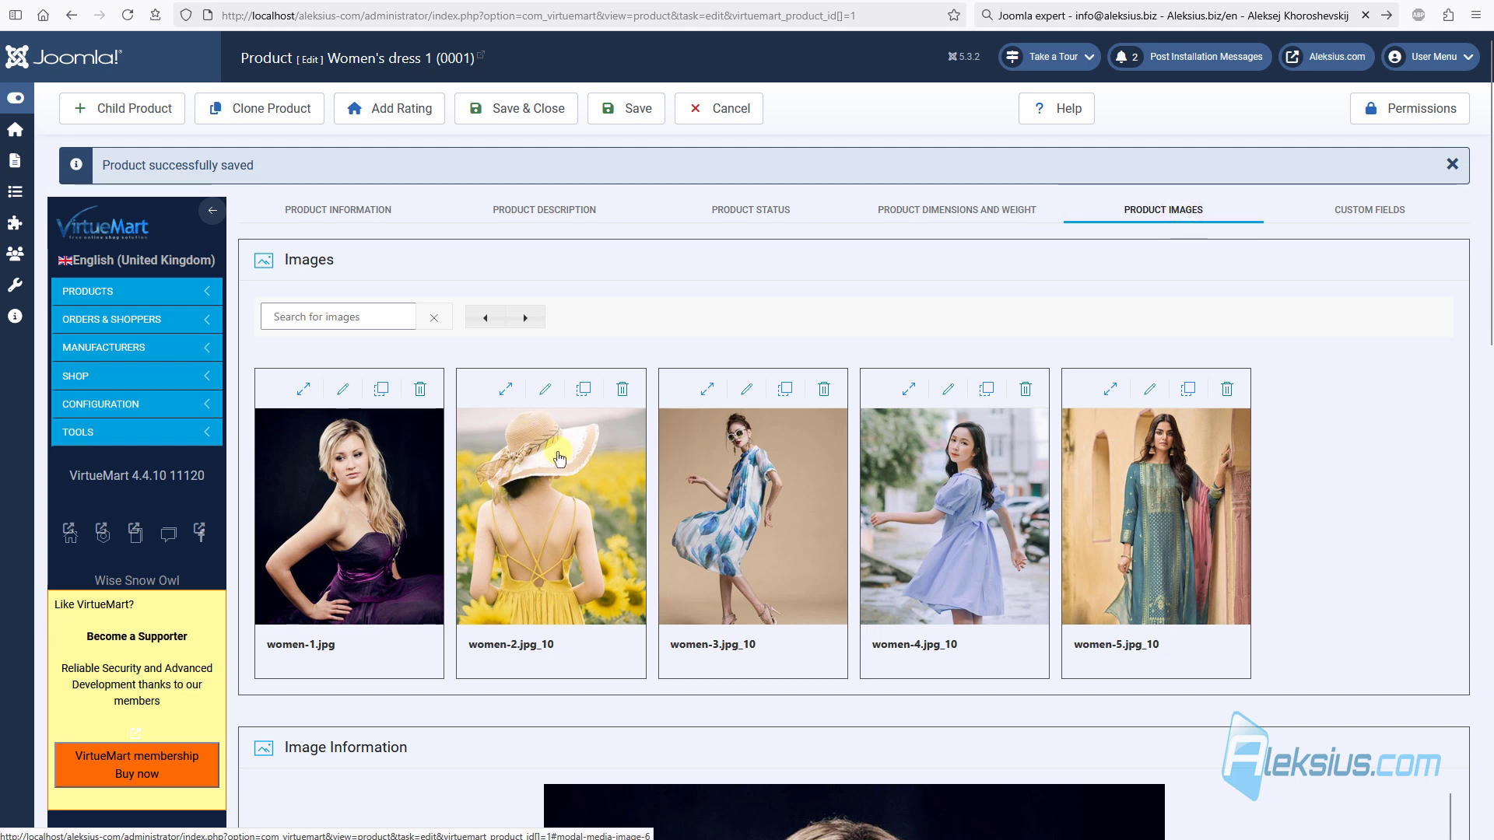
{"action": "left_click_drag", "start_coordinate": [557, 472], "coordinate": [347, 469]}
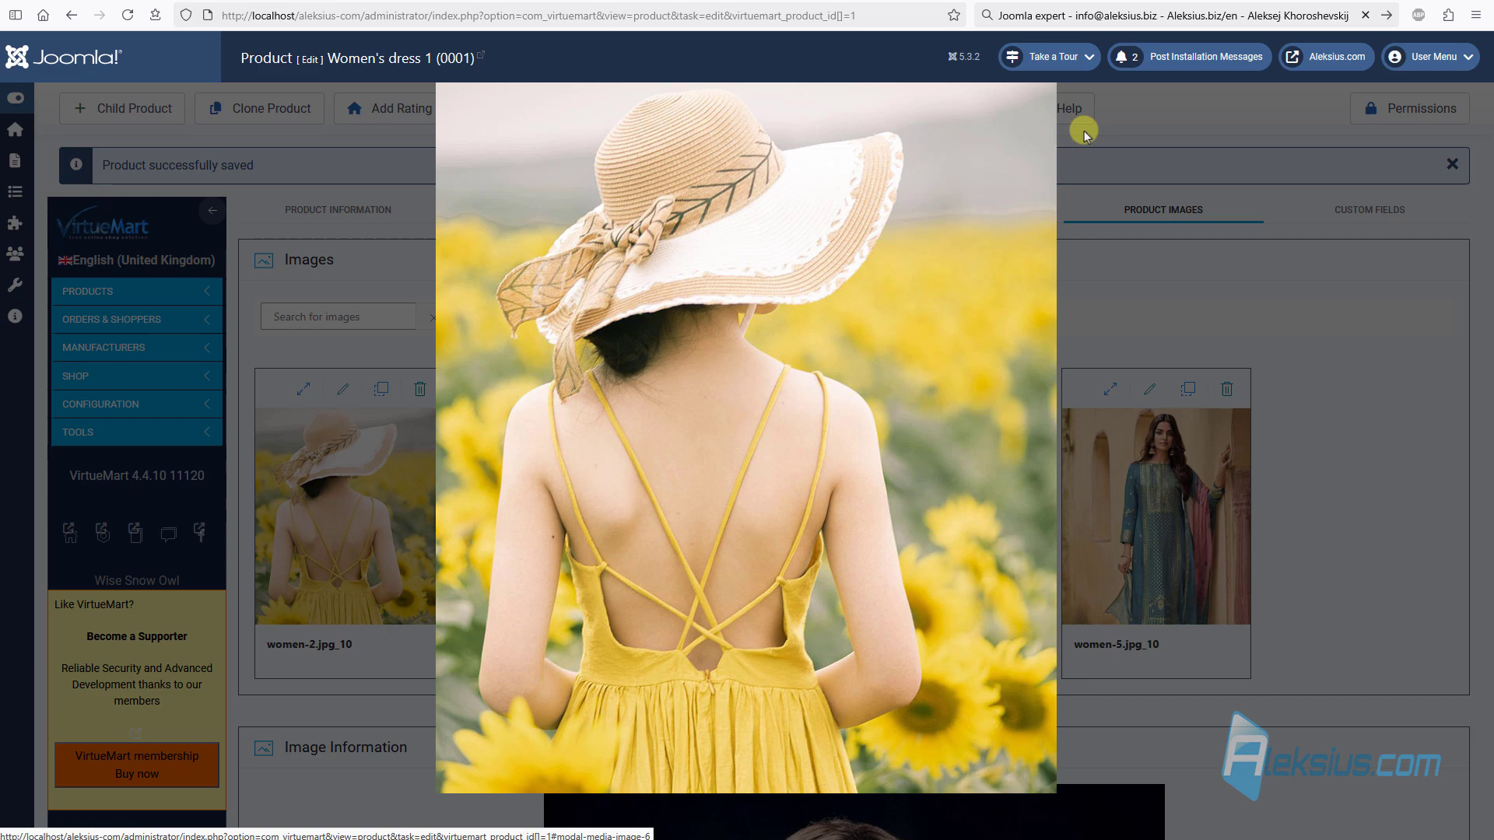
{"action": "left_click", "coordinate": [1084, 131]}
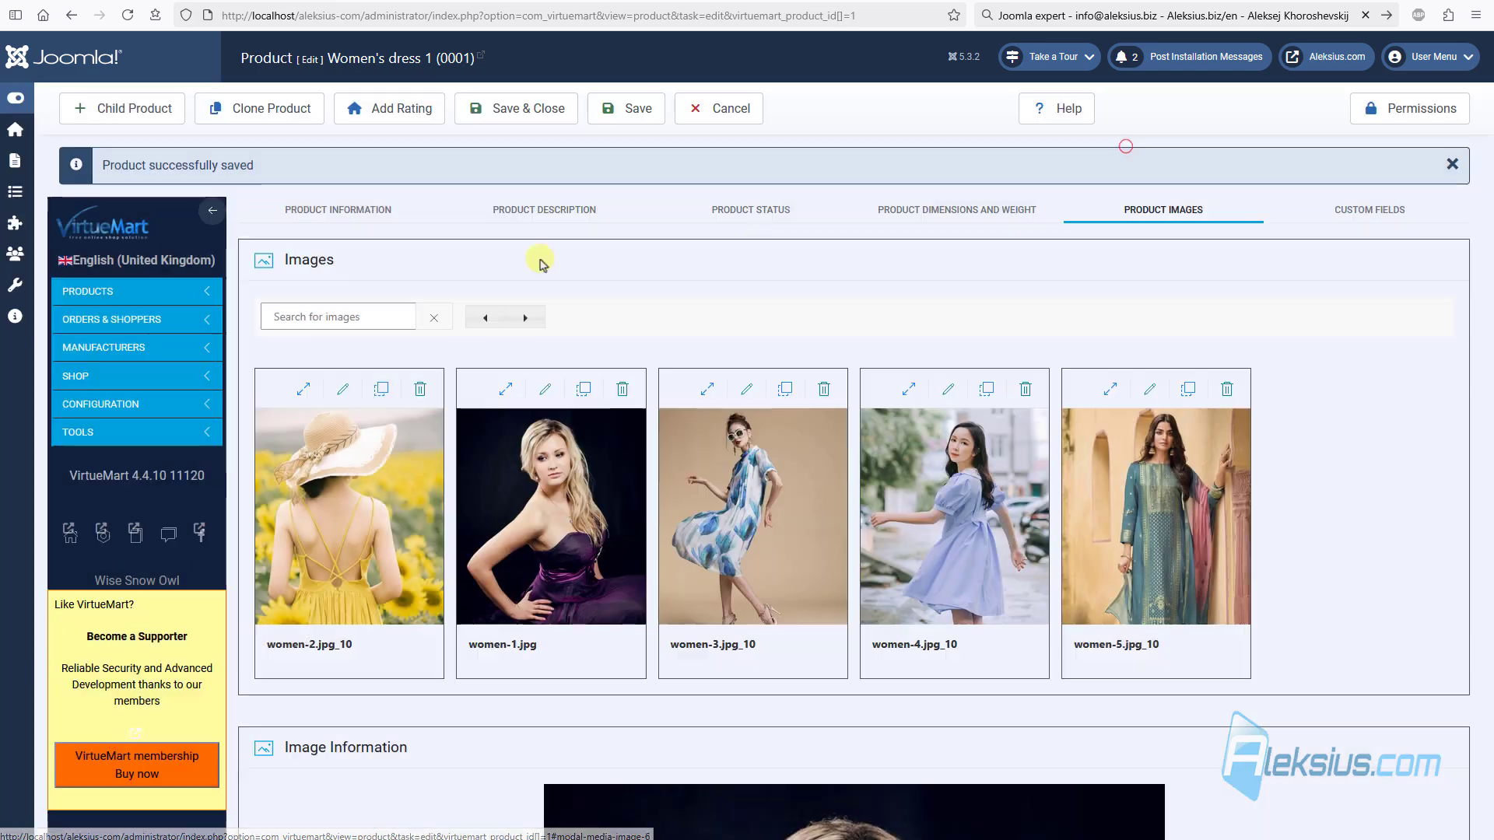
{"action": "left_click", "coordinate": [628, 117]}
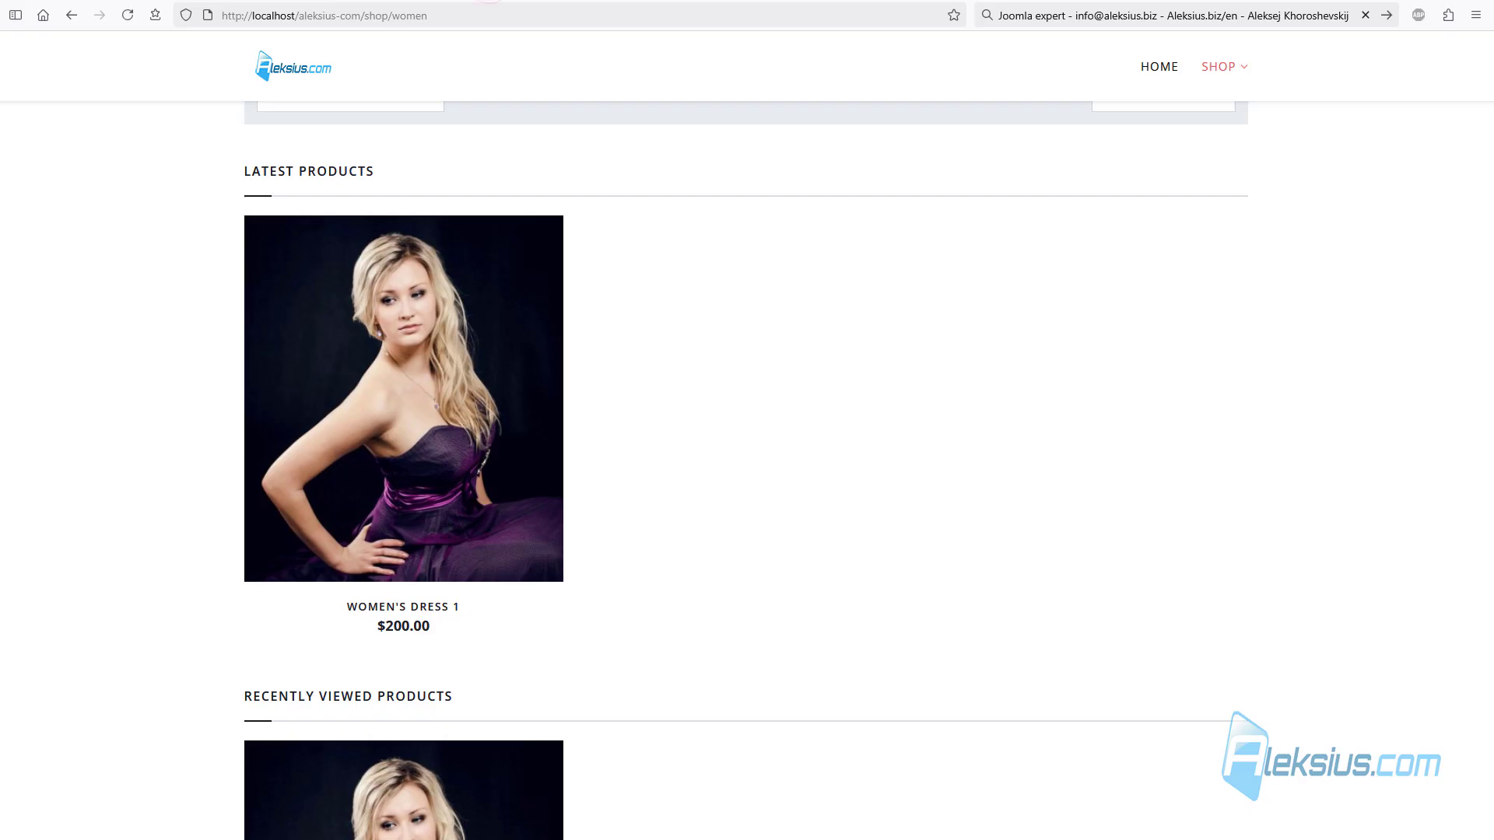
Step: Reload the storefront's Women category, open Women's Dress 1, and display its second gallery image
{"action": "key", "text": "F5"}
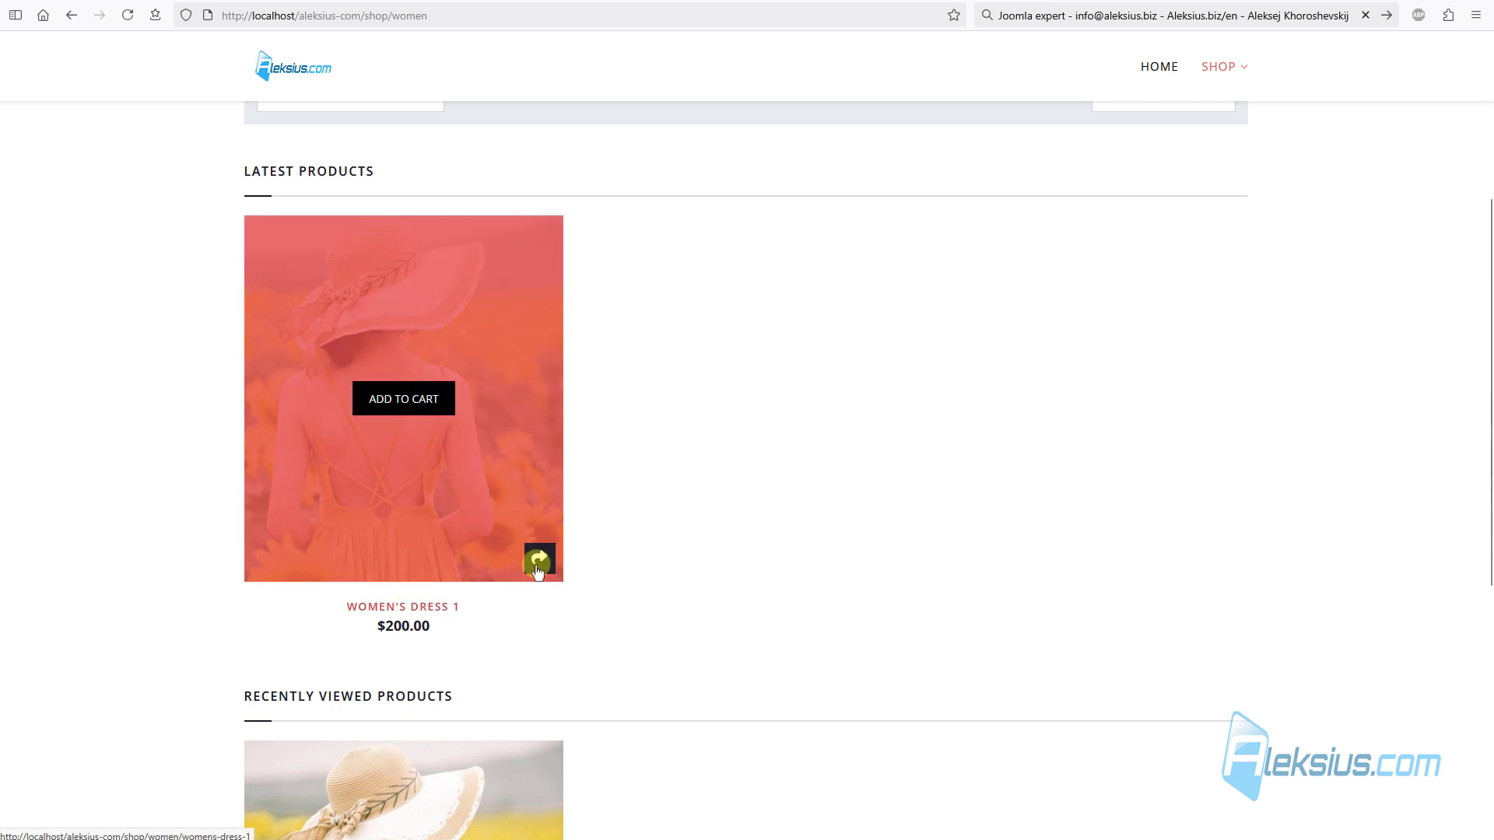
{"action": "left_click", "coordinate": [413, 608]}
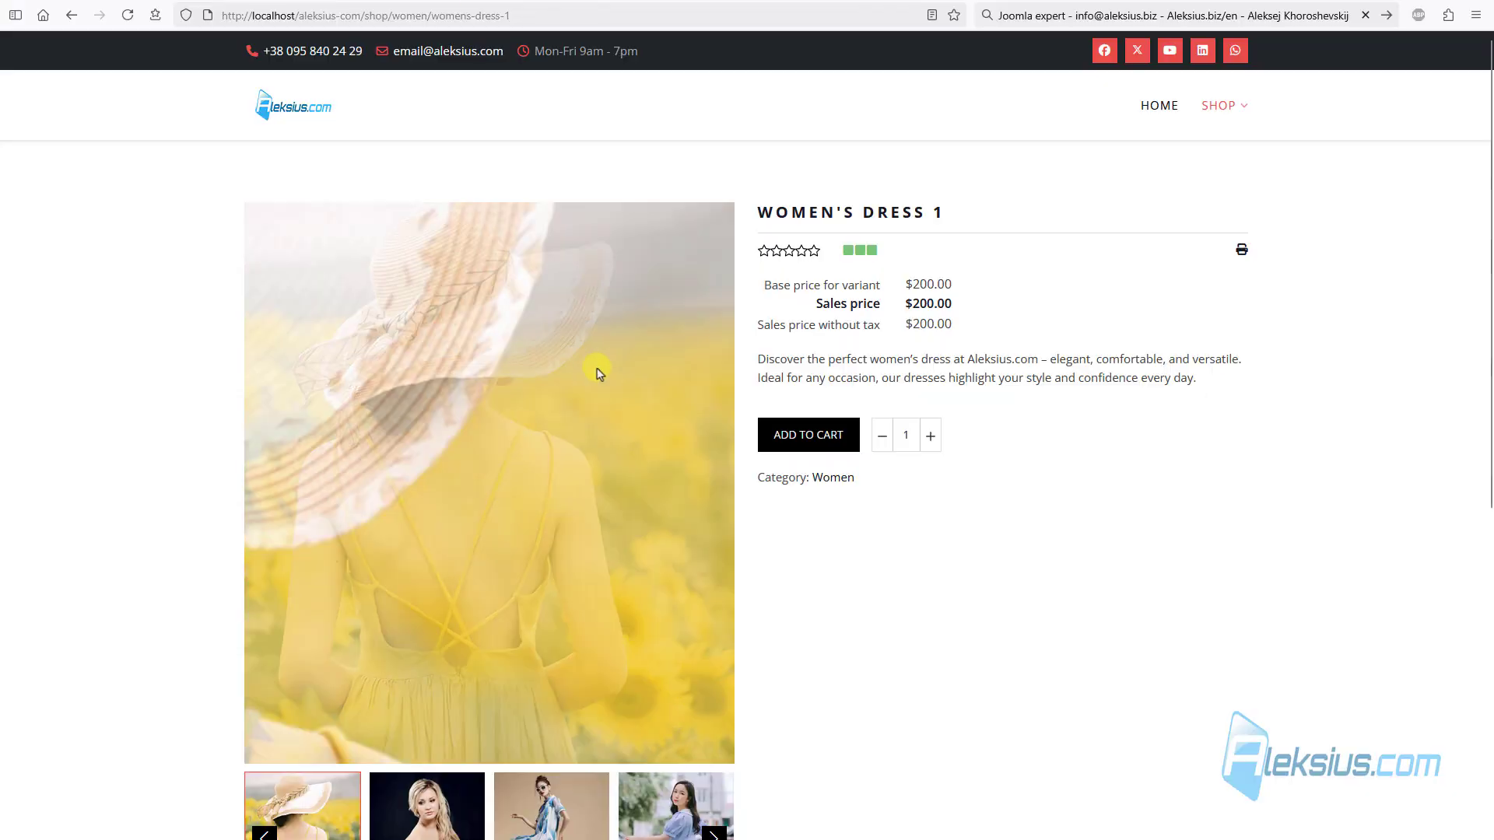
{"action": "scroll", "coordinate": [594, 384], "scroll_direction": "down", "scroll_amount": 4}
{"action": "left_click", "coordinate": [443, 510]}
{"action": "scroll", "coordinate": [893, 634], "scroll_direction": "up", "scroll_amount": 5}
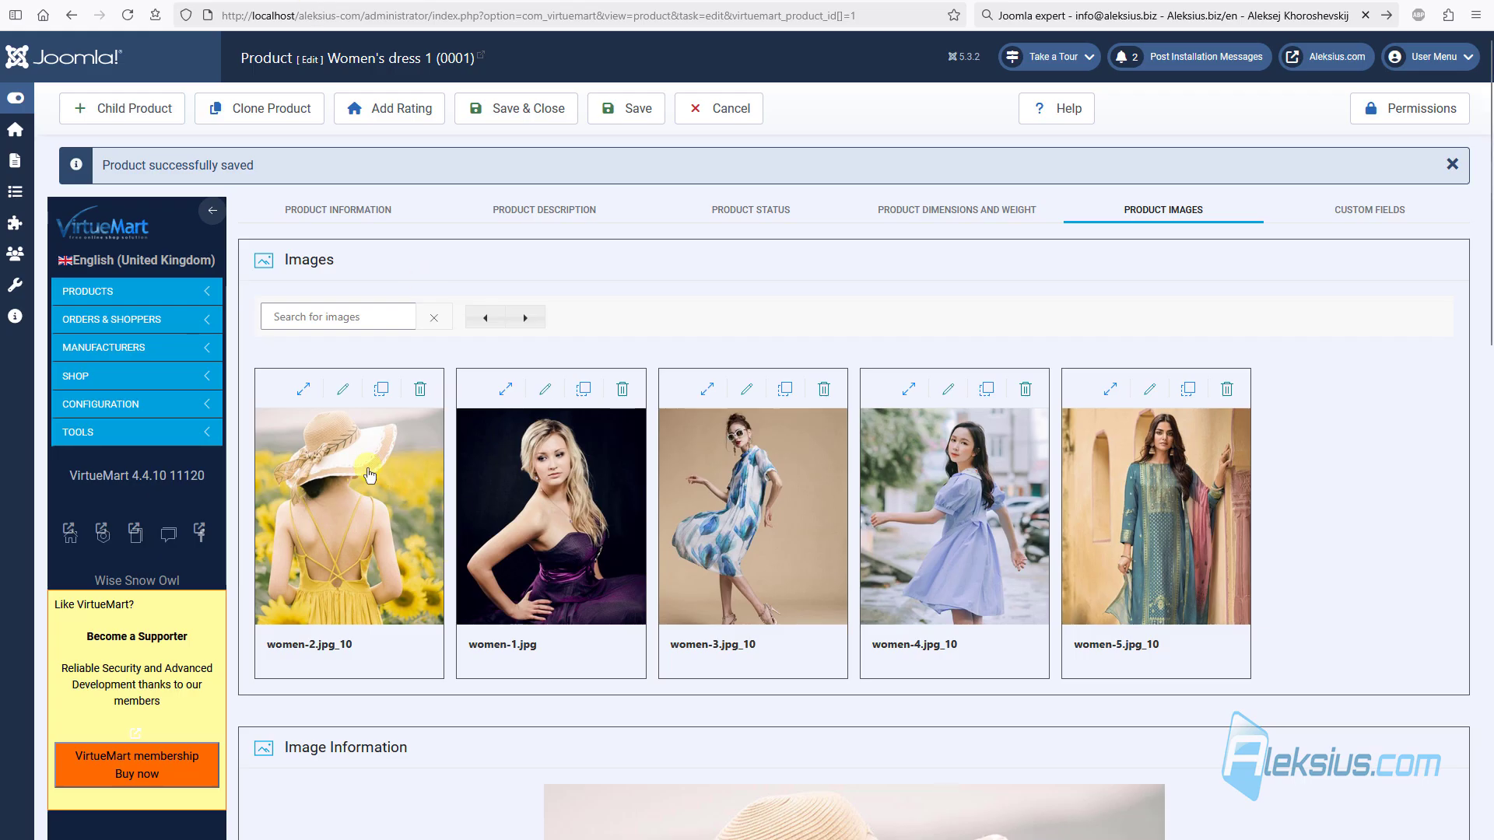
Step: Move women-1.jpg back to the first image position, save Women's dress 1, and check the storefront's Women category listing
{"action": "left_click_drag", "start_coordinate": [369, 475], "coordinate": [571, 477]}
{"action": "left_click", "coordinate": [1034, 194]}
{"action": "left_click", "coordinate": [649, 109]}
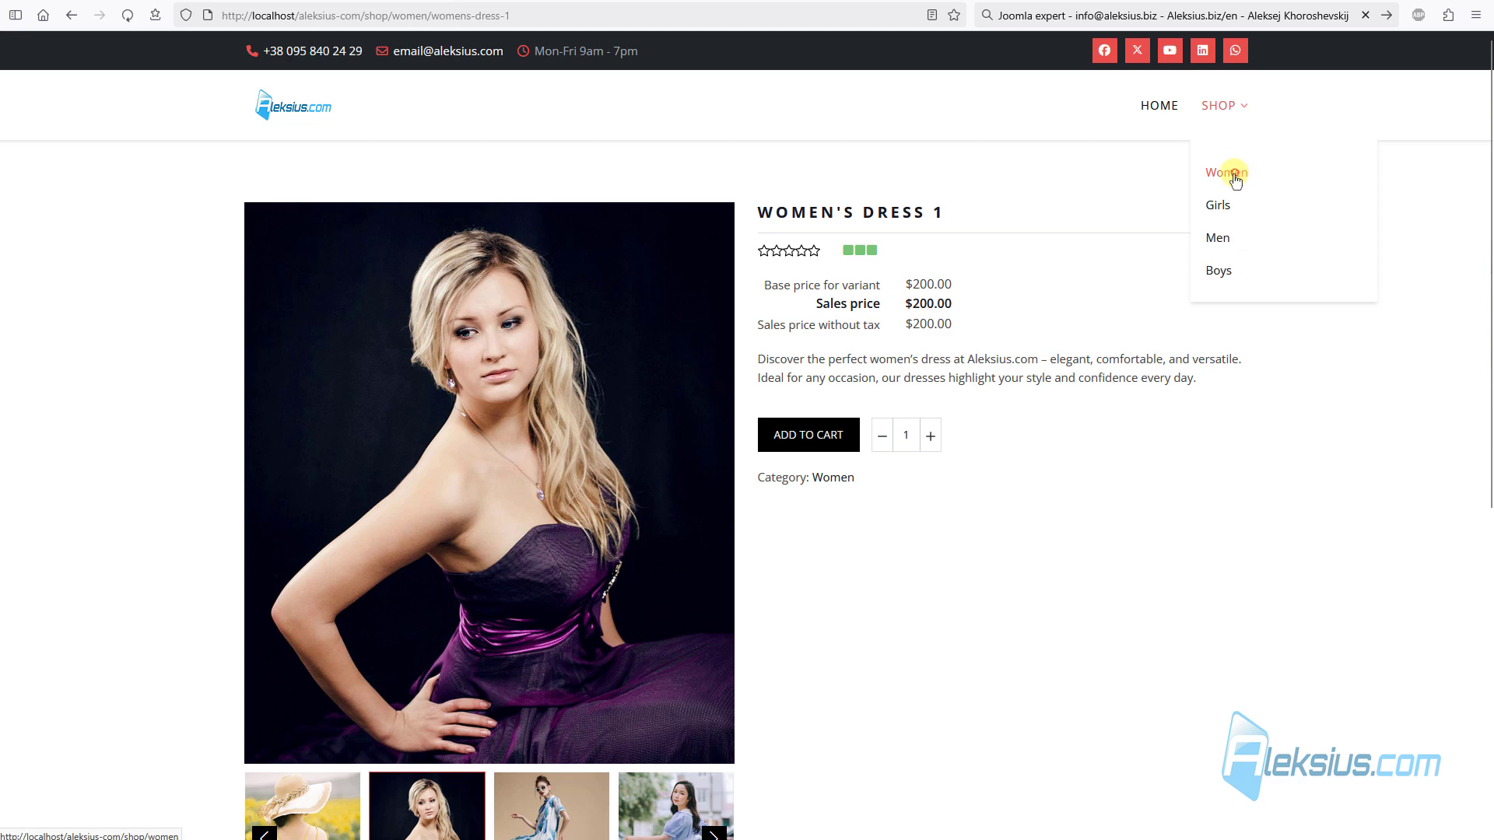
{"action": "left_click", "coordinate": [1236, 178]}
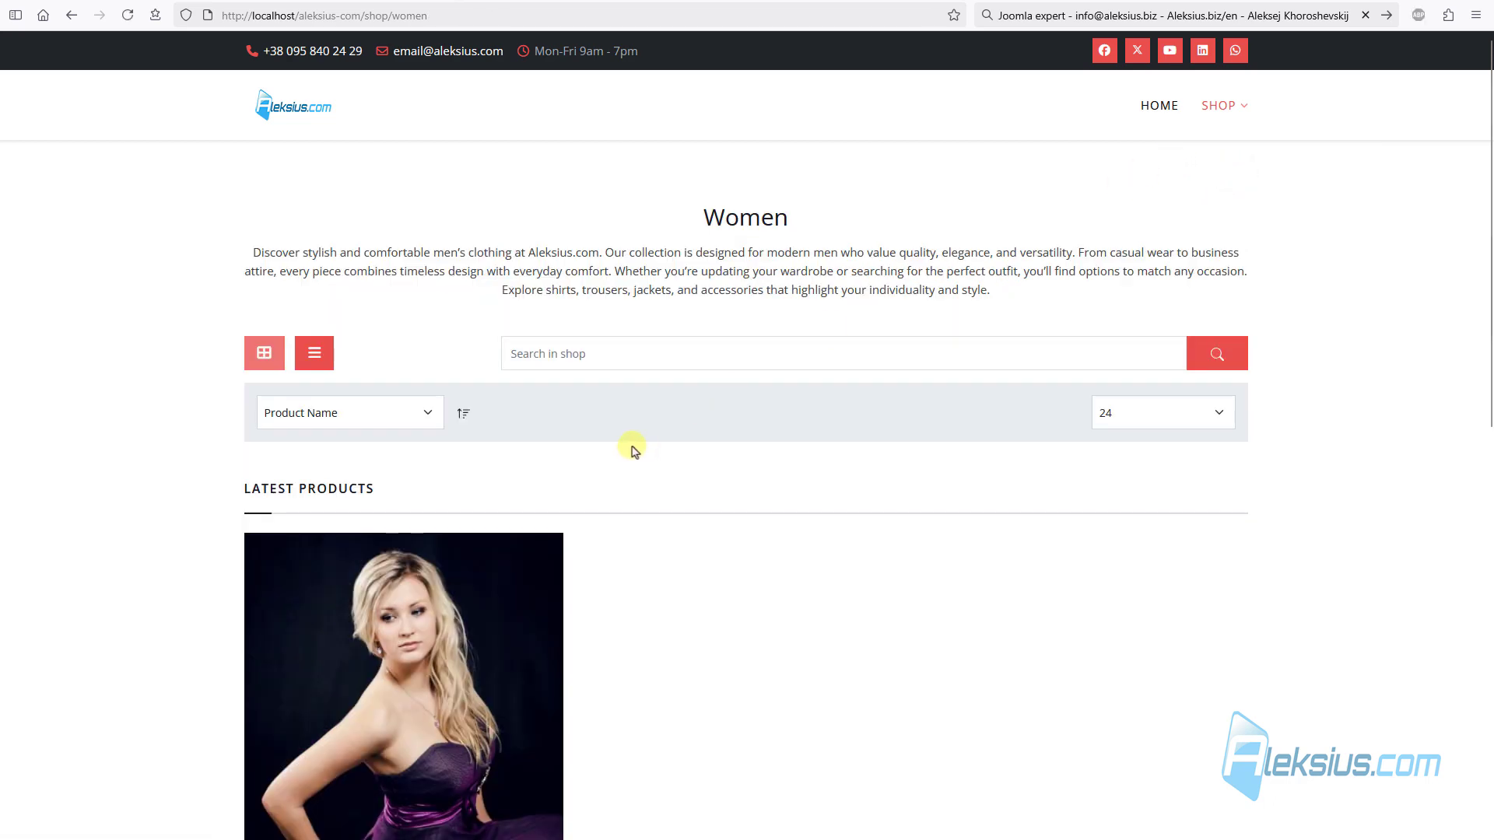
{"action": "scroll", "coordinate": [649, 630], "scroll_direction": "down", "scroll_amount": 3}
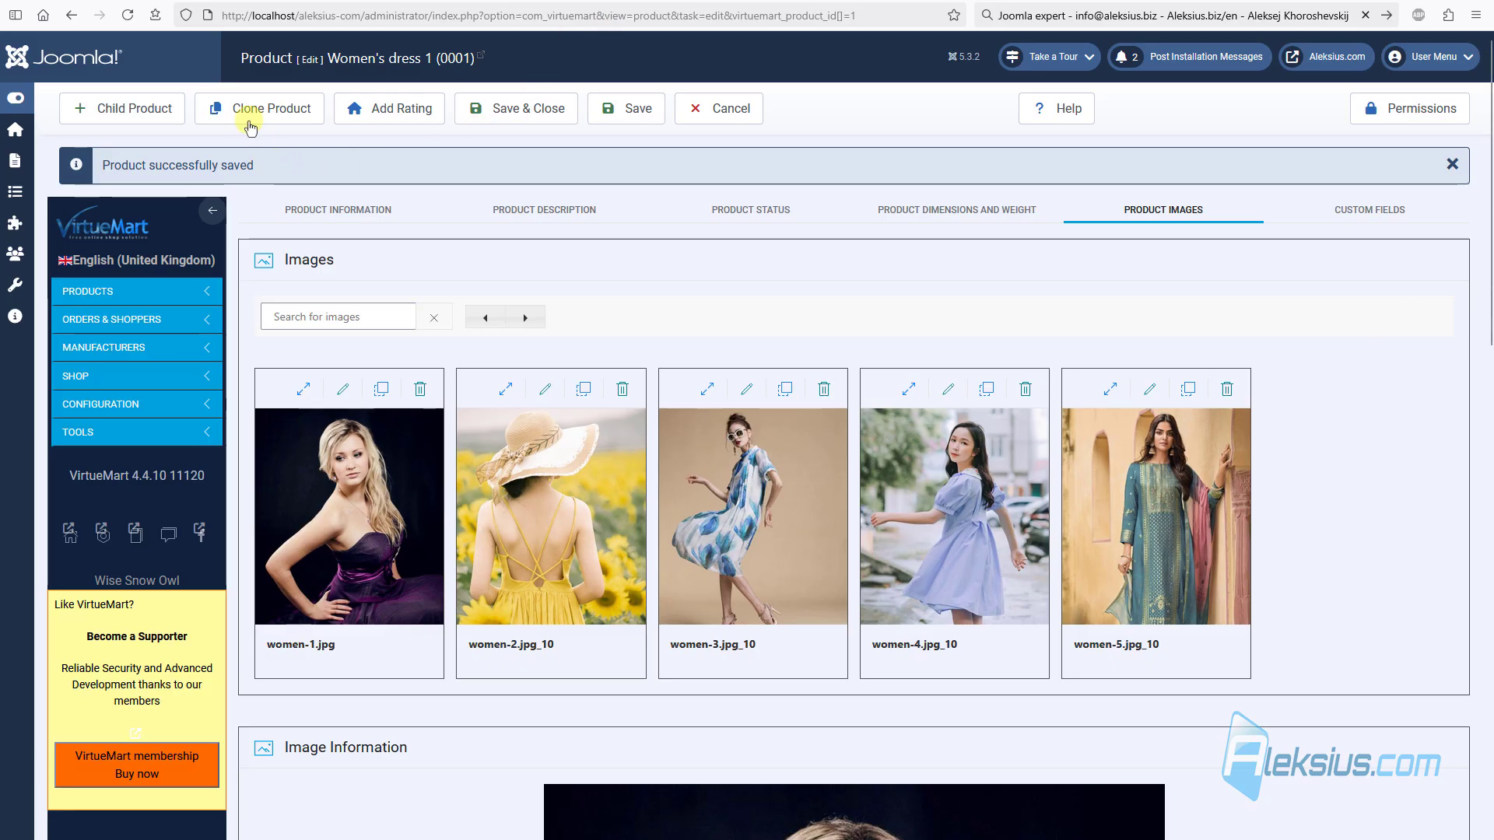
{"action": "left_click", "coordinate": [721, 112]}
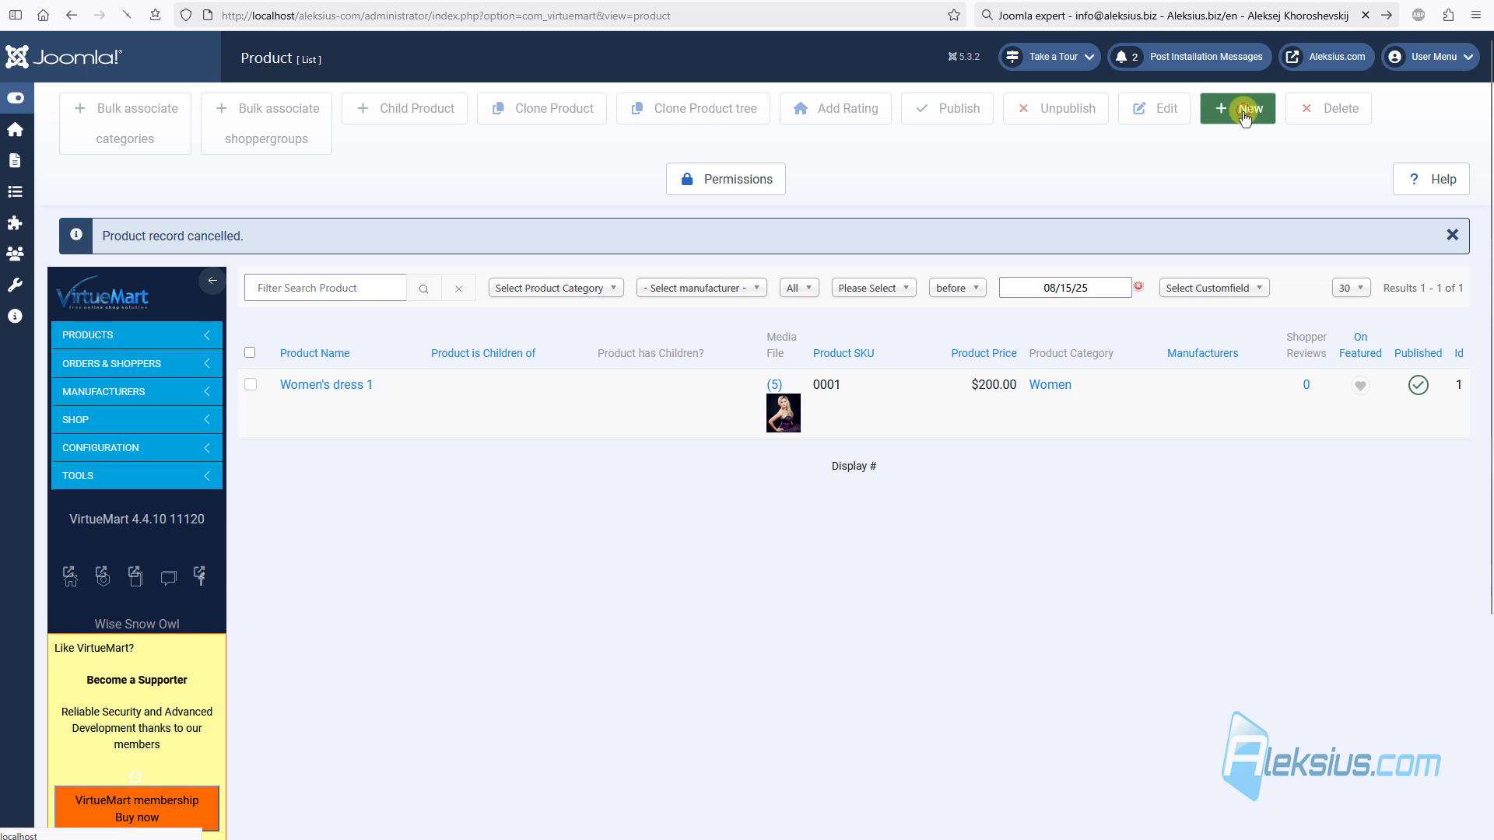
{"action": "left_click", "coordinate": [308, 173]}
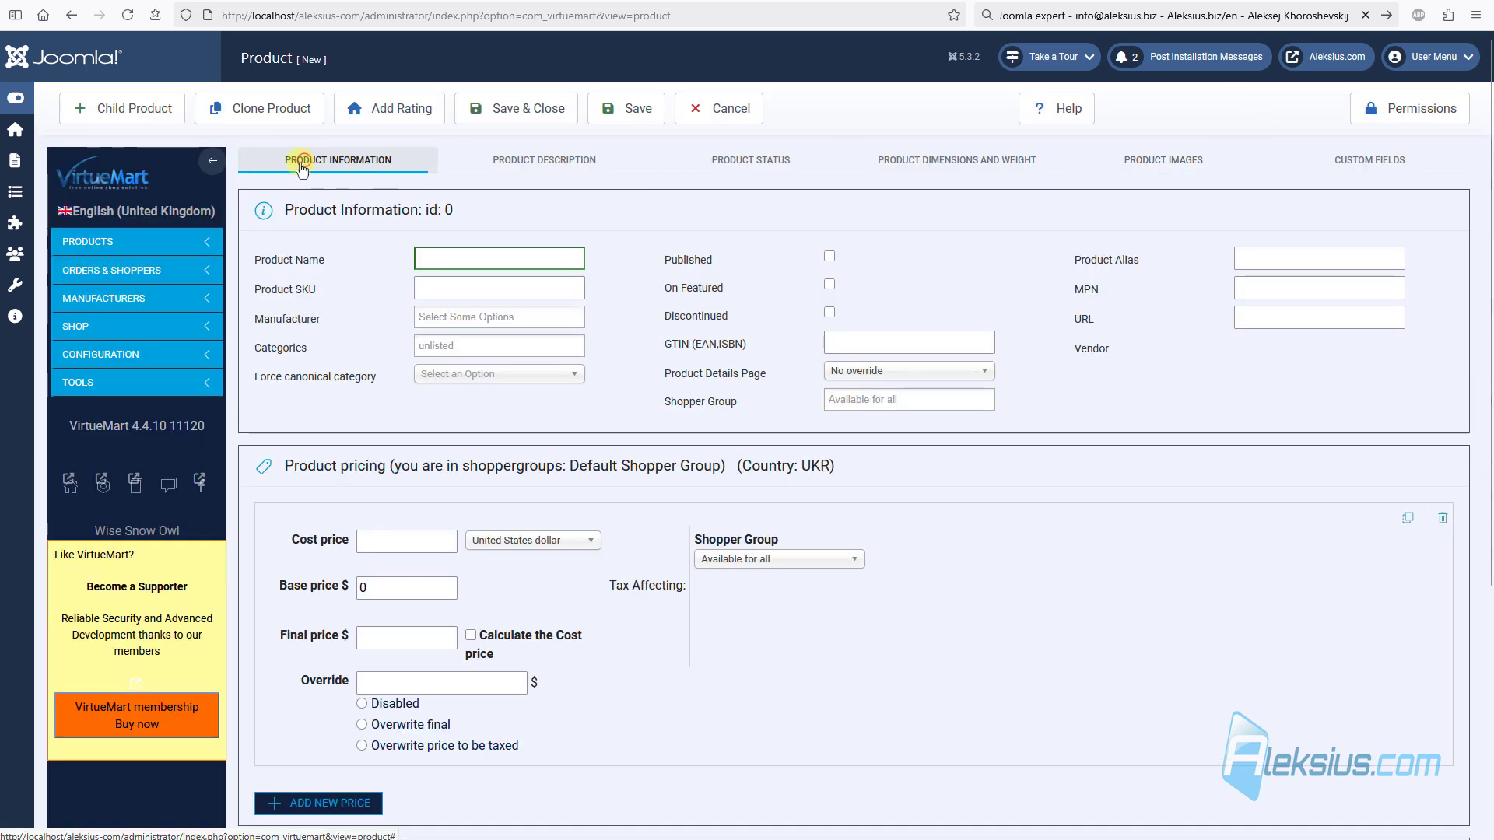
{"action": "left_click", "coordinate": [731, 112]}
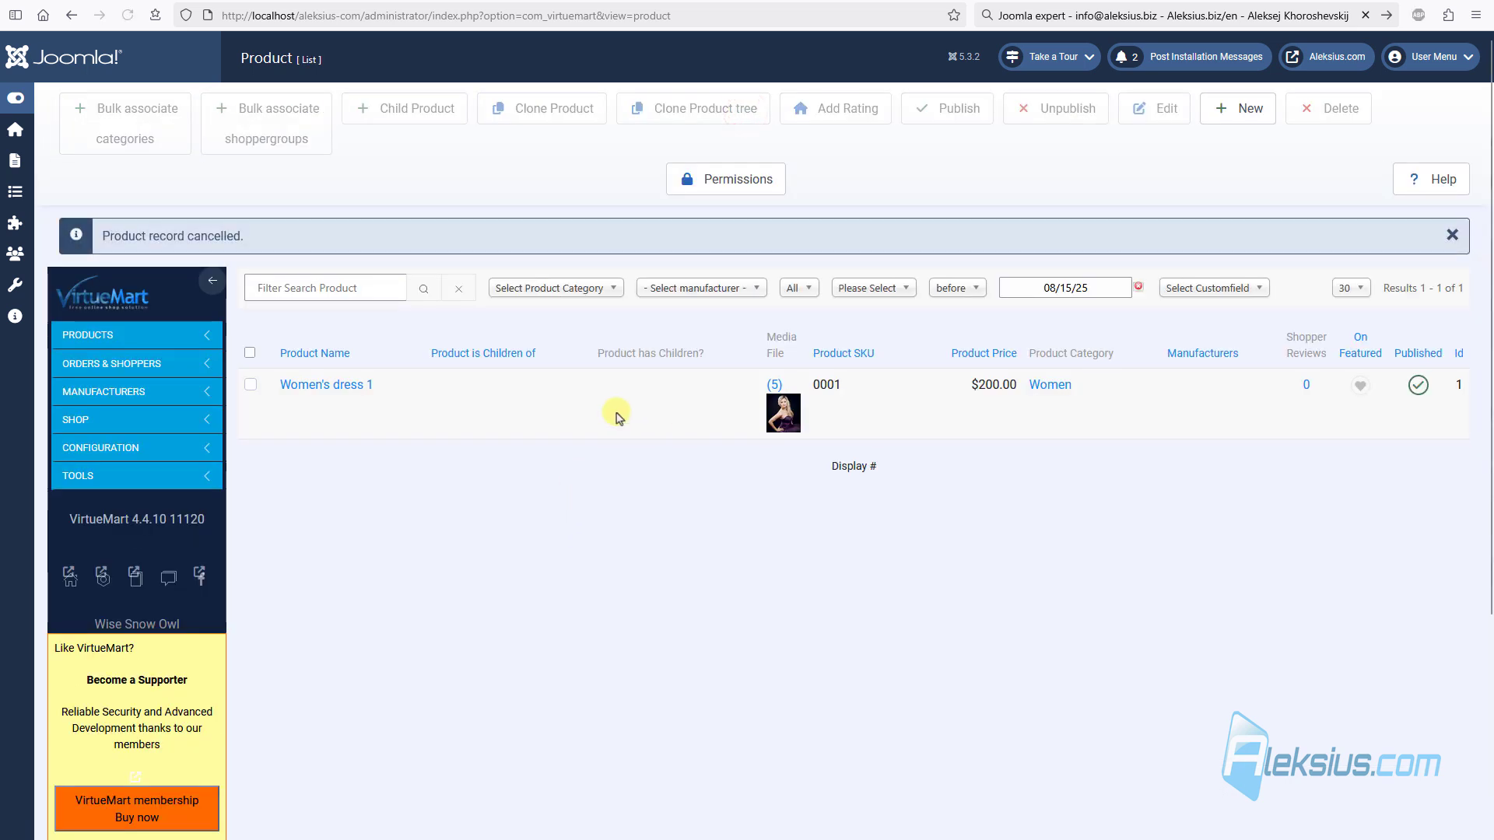
Step: Open the product information of Women's dress 1 from the product list and clone the product
{"action": "left_click", "coordinate": [356, 387]}
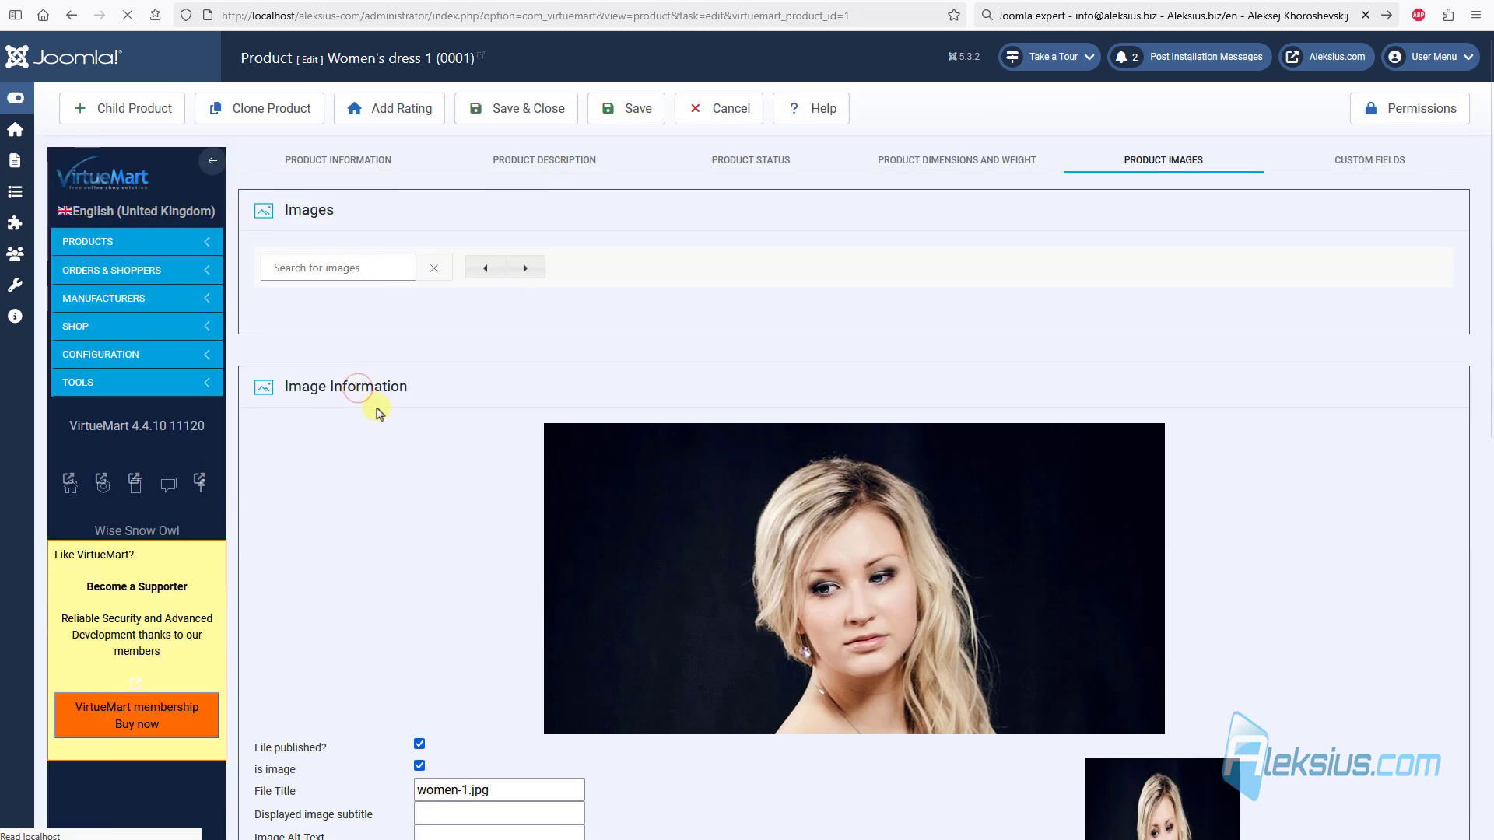
{"action": "left_click", "coordinate": [321, 160]}
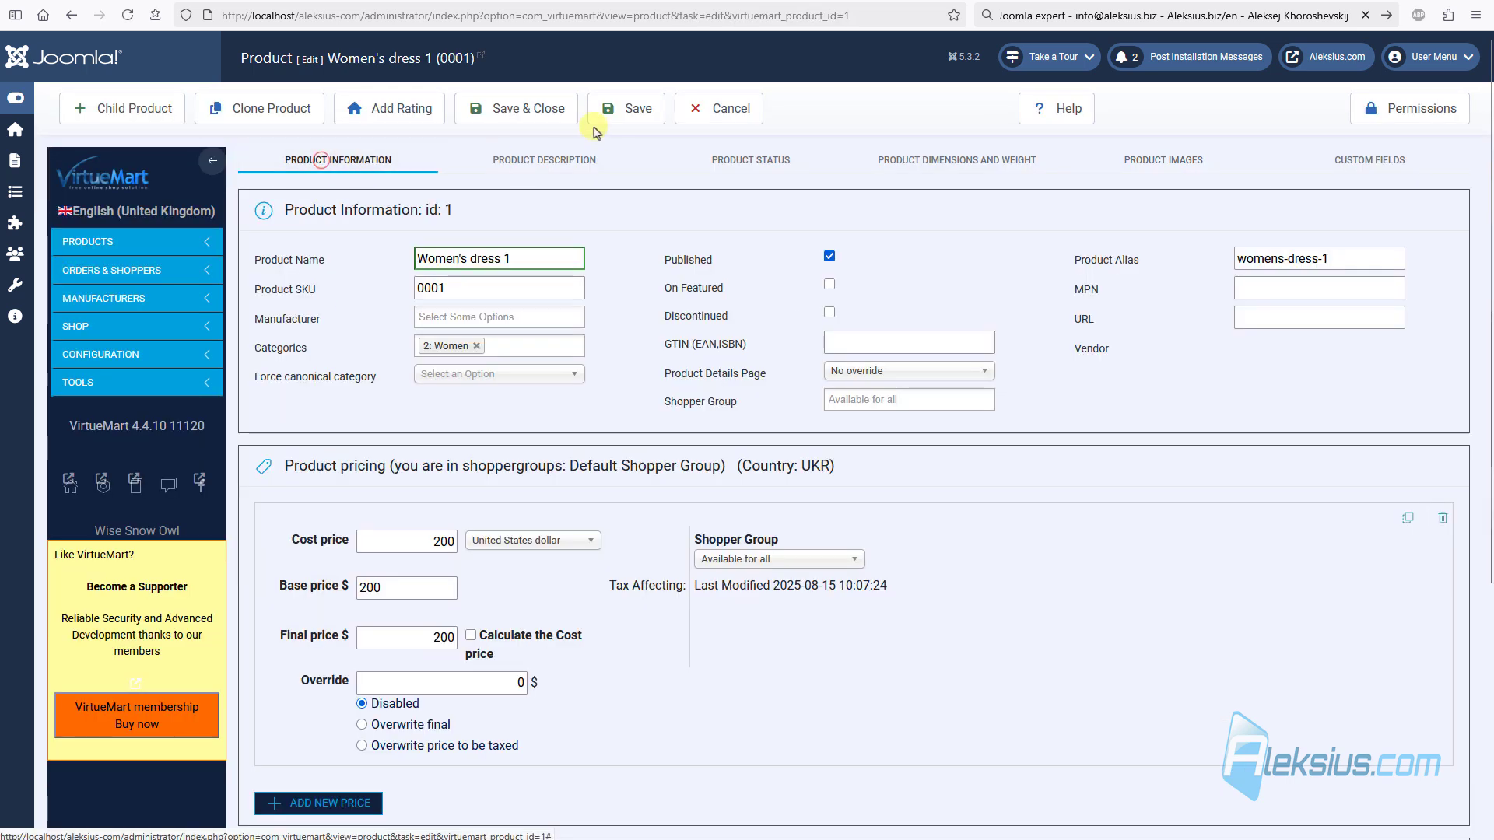
{"action": "left_click", "coordinate": [272, 113]}
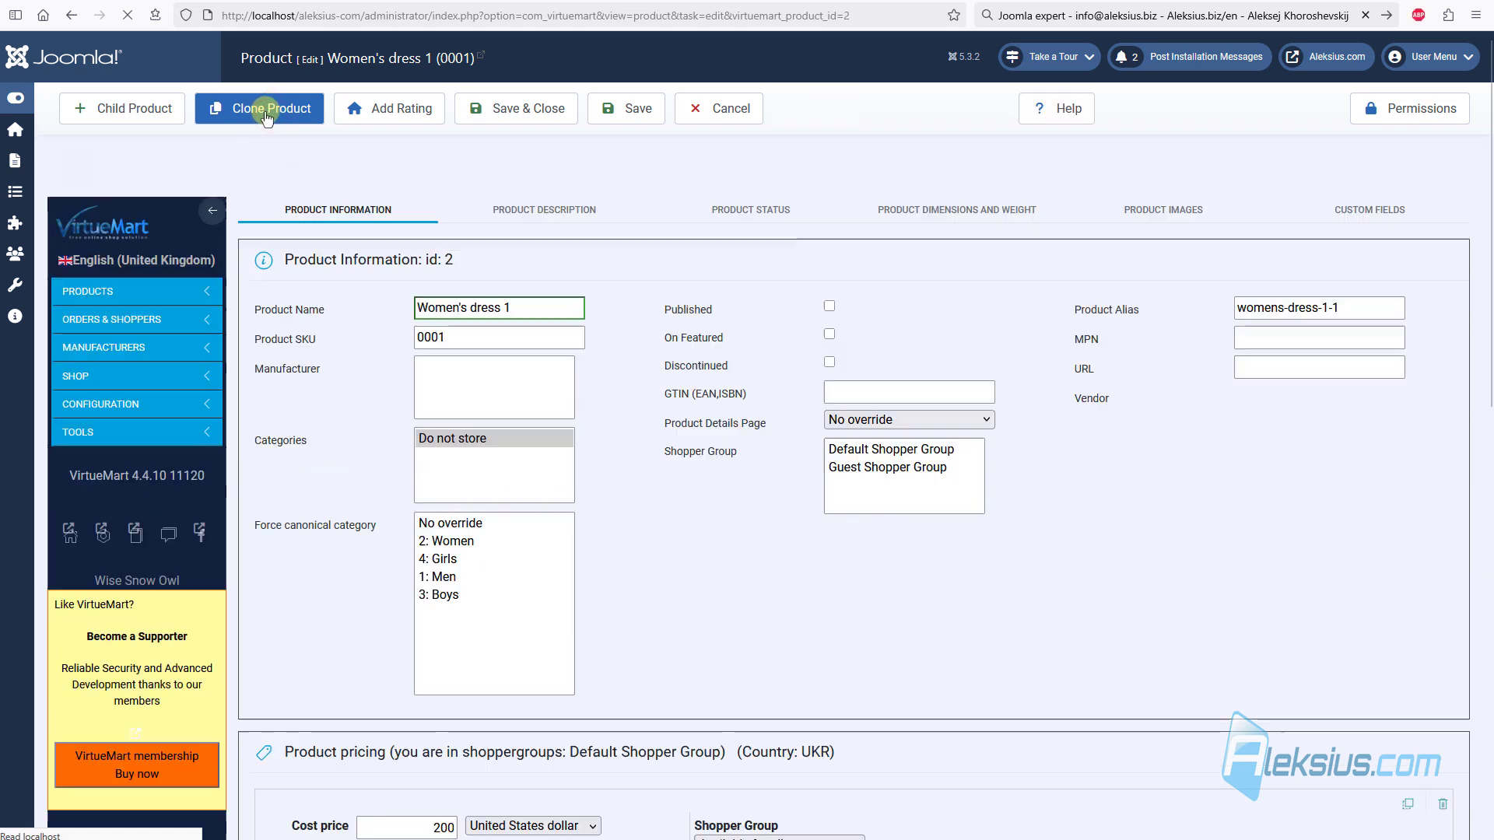
Step: Change the cloned product's name to Women's dress 2 and its SKU to 0002
{"action": "left_click", "coordinate": [510, 309]}
{"action": "double_click", "coordinate": [507, 308]}
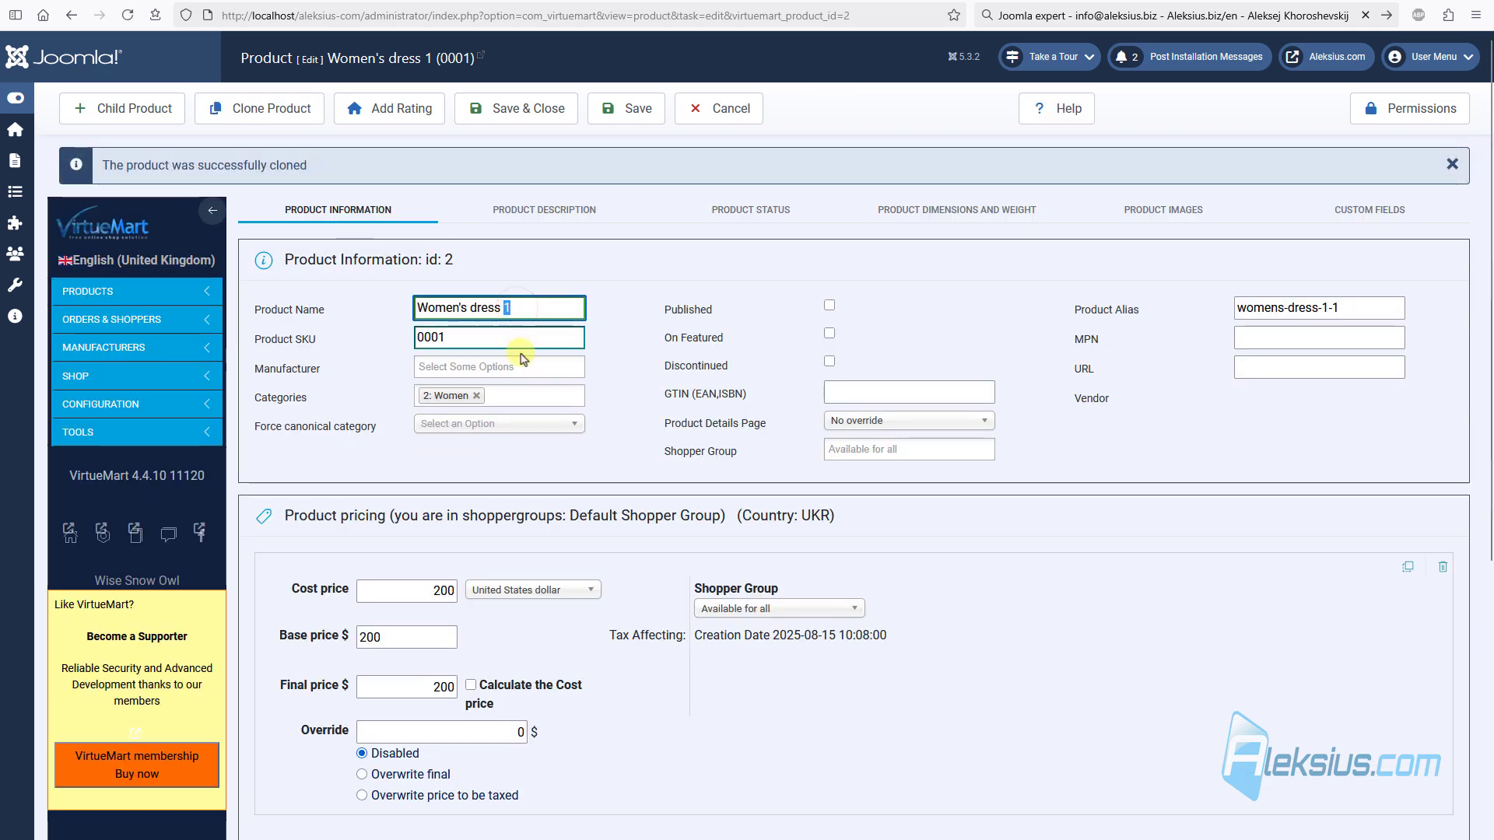
{"action": "left_click_drag", "start_coordinate": [467, 342], "coordinate": [437, 340]}
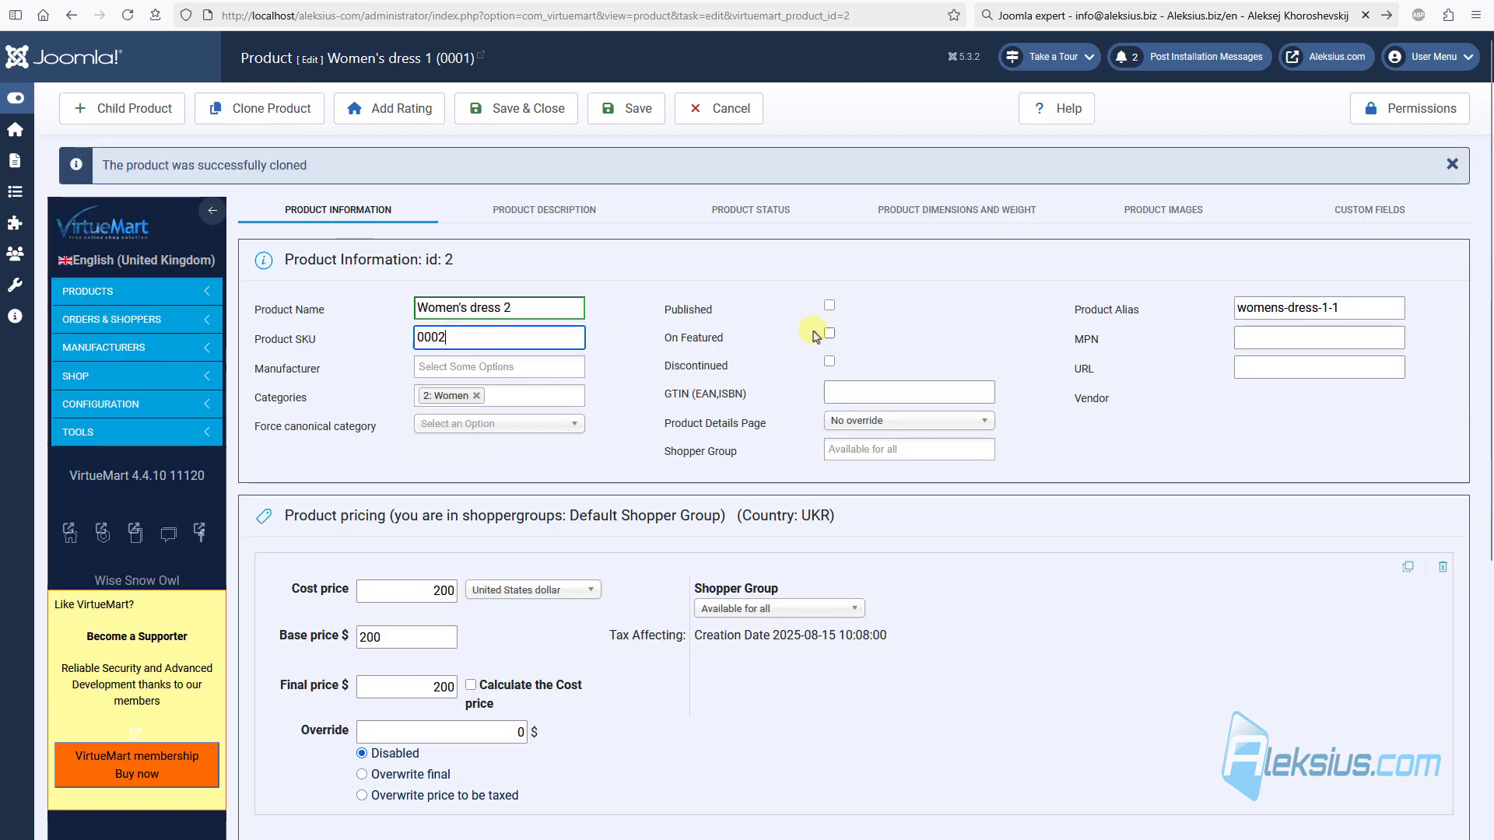
Step: Mark the cloned product as published, clear its product alias, and enter a new cost price
{"action": "left_click", "coordinate": [830, 306]}
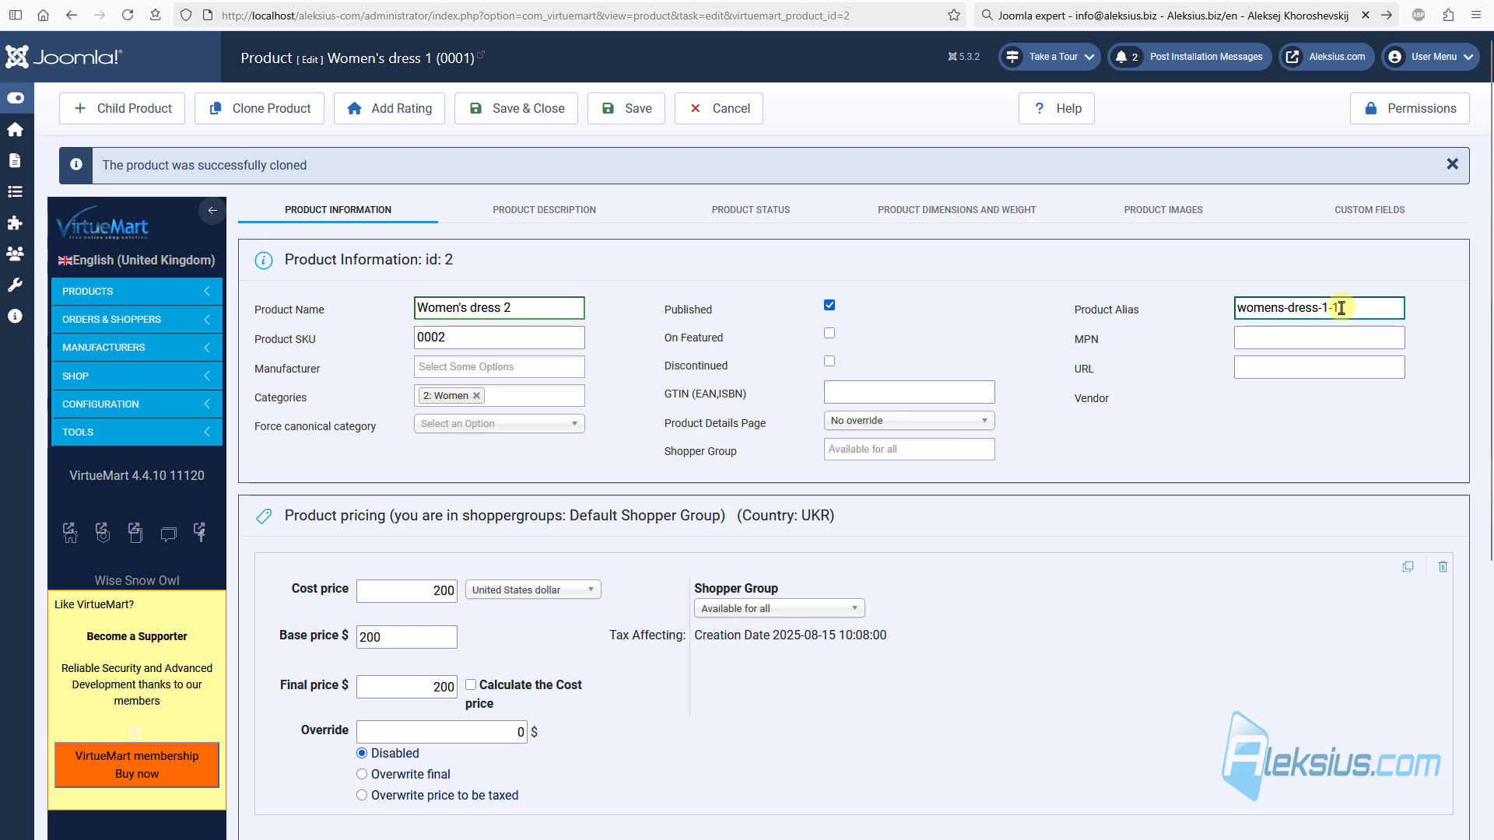
{"action": "key", "text": "BackSpace"}
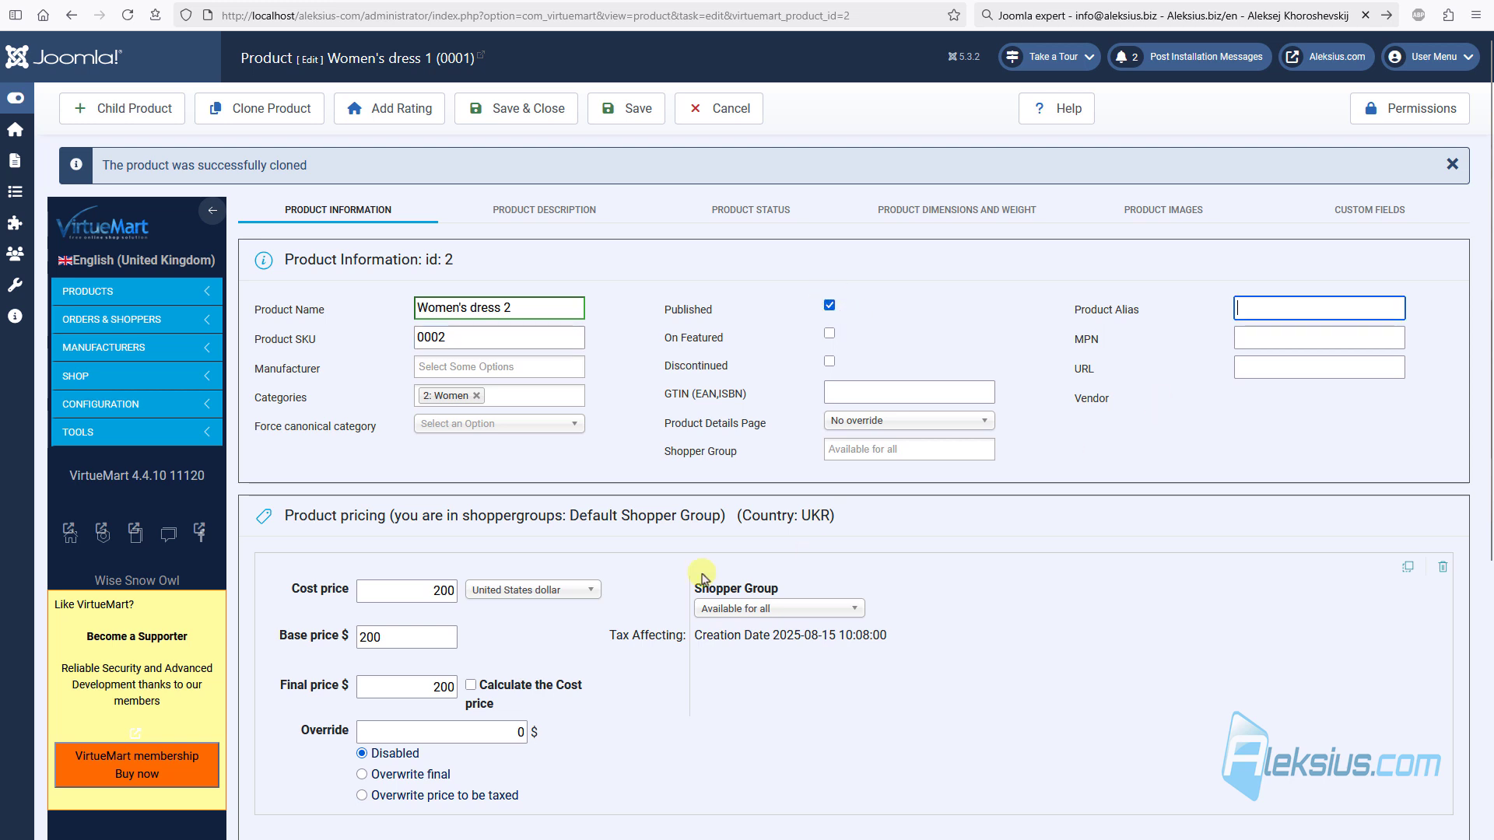
{"action": "left_click", "coordinate": [436, 592]}
{"action": "type", "text": "25"}
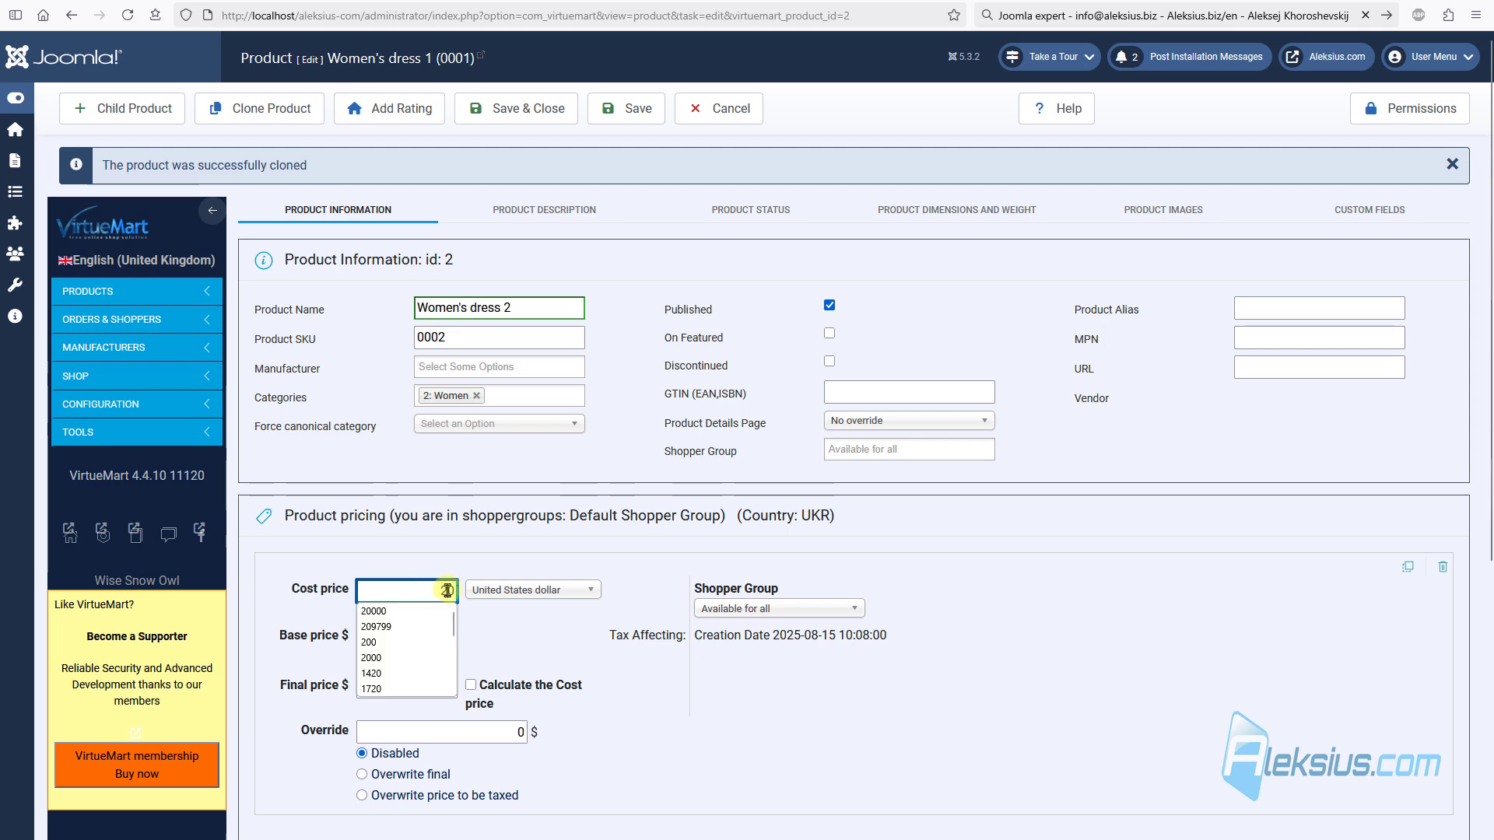
Step: Review the cloned product's short and full descriptions and its stock status
{"action": "left_click", "coordinate": [561, 214]}
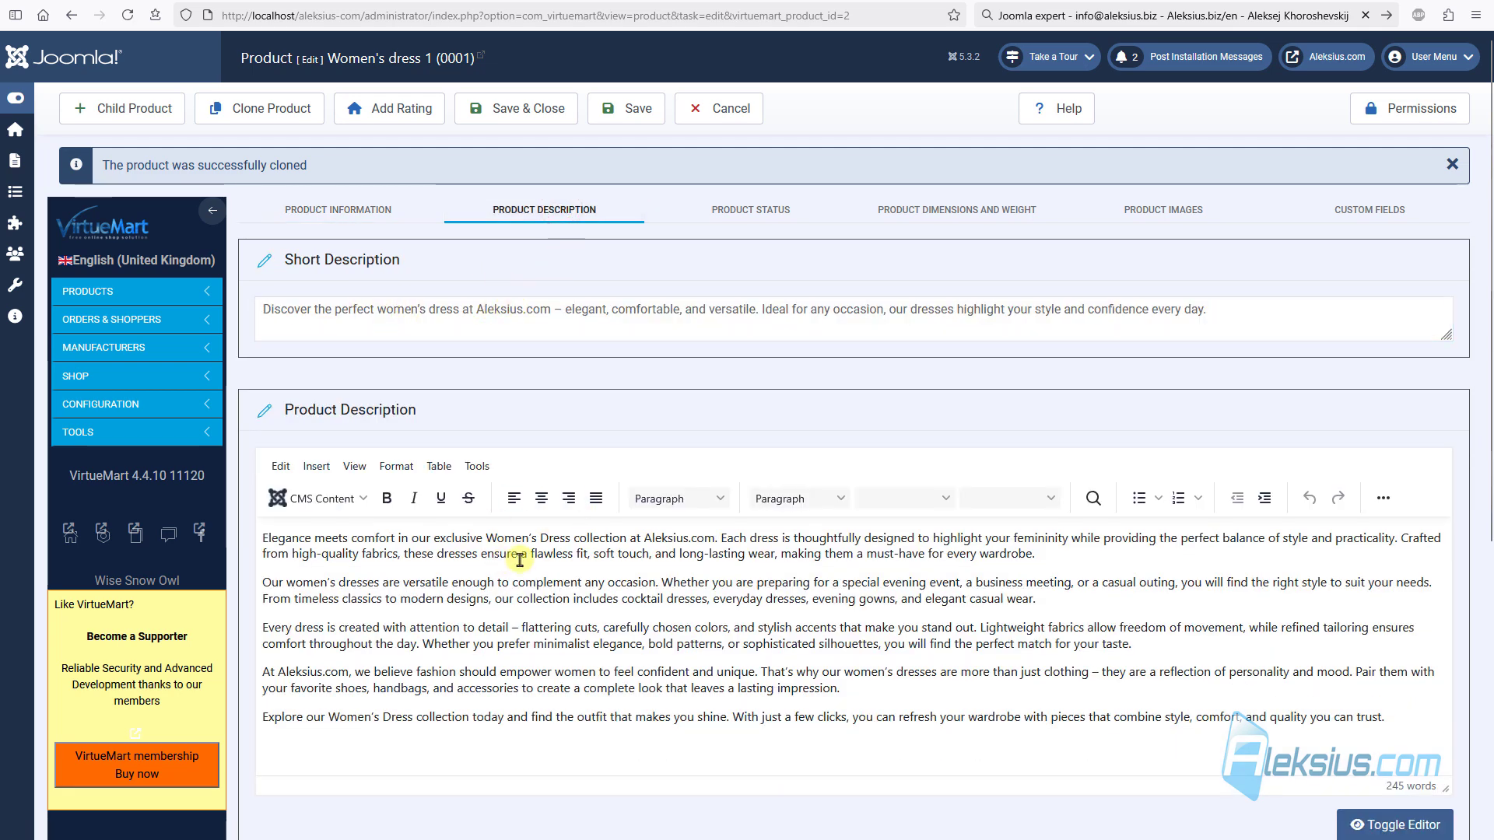
{"action": "left_click", "coordinate": [743, 211]}
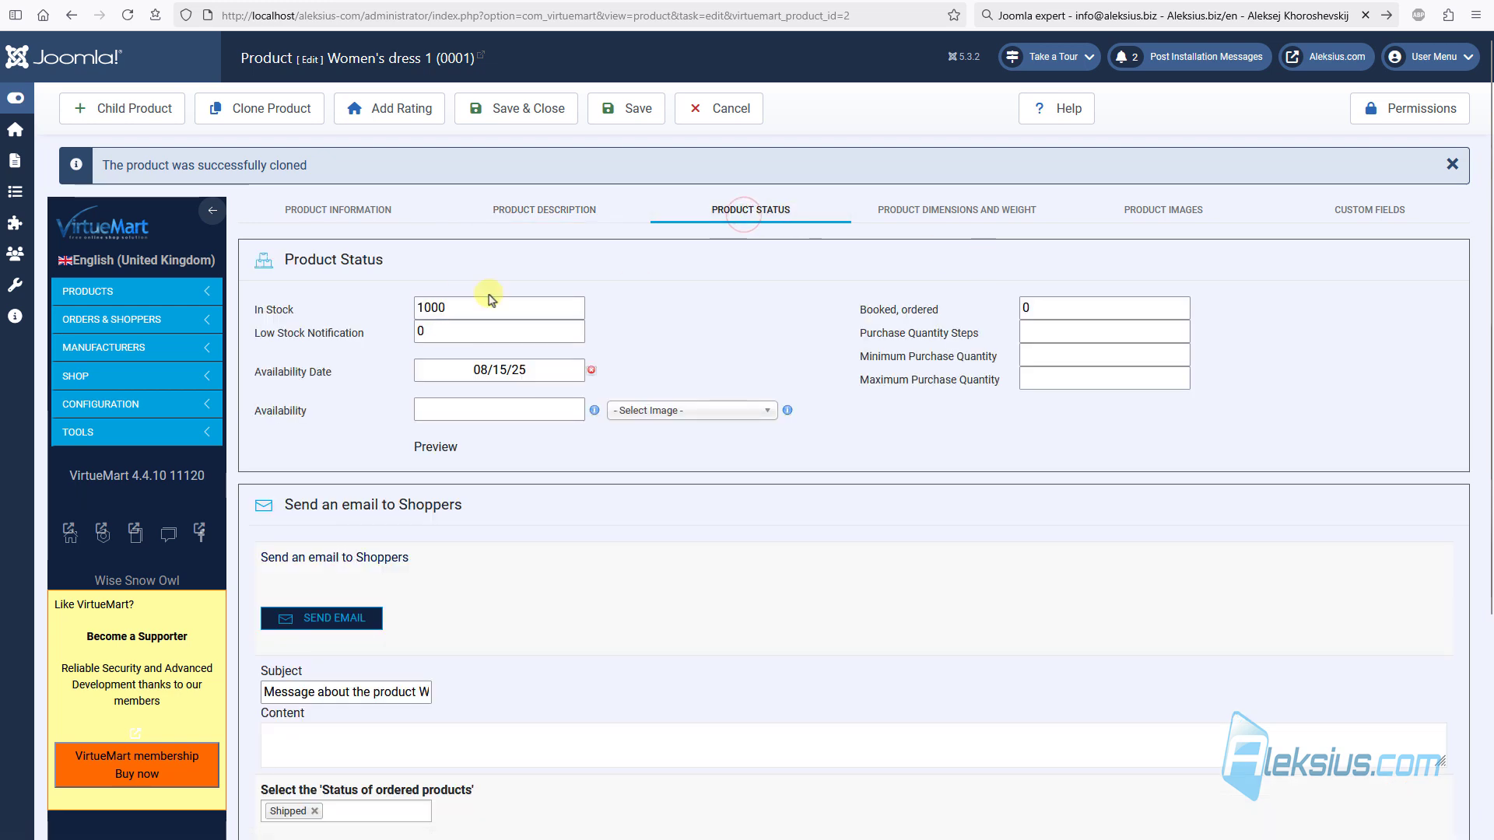
Step: Move the women-2.jpg_10 image to the first position of the cloned product and save the product
{"action": "left_click", "coordinate": [1184, 217]}
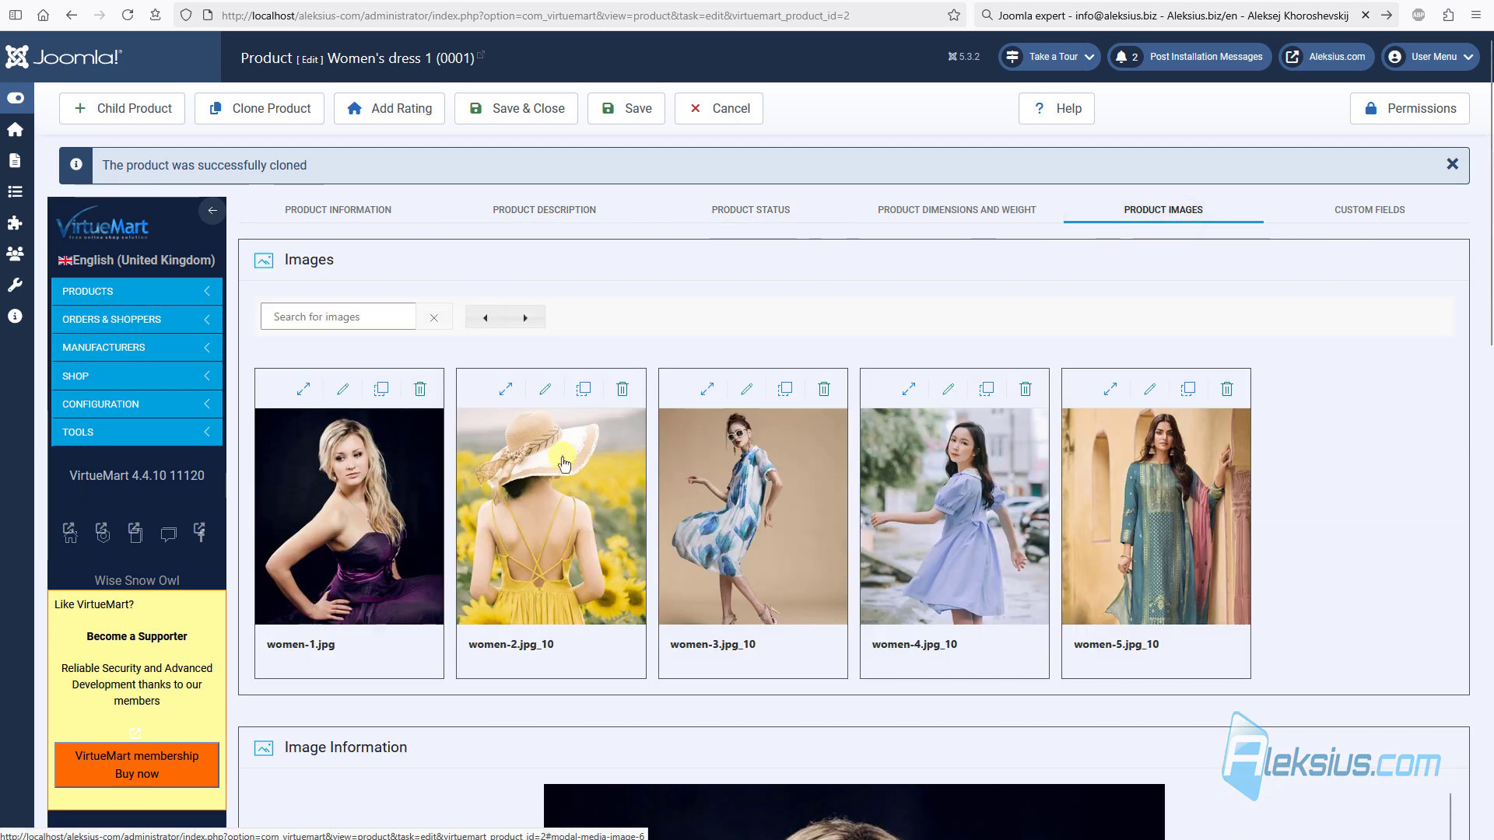
{"action": "left_click_drag", "start_coordinate": [564, 465], "coordinate": [343, 436]}
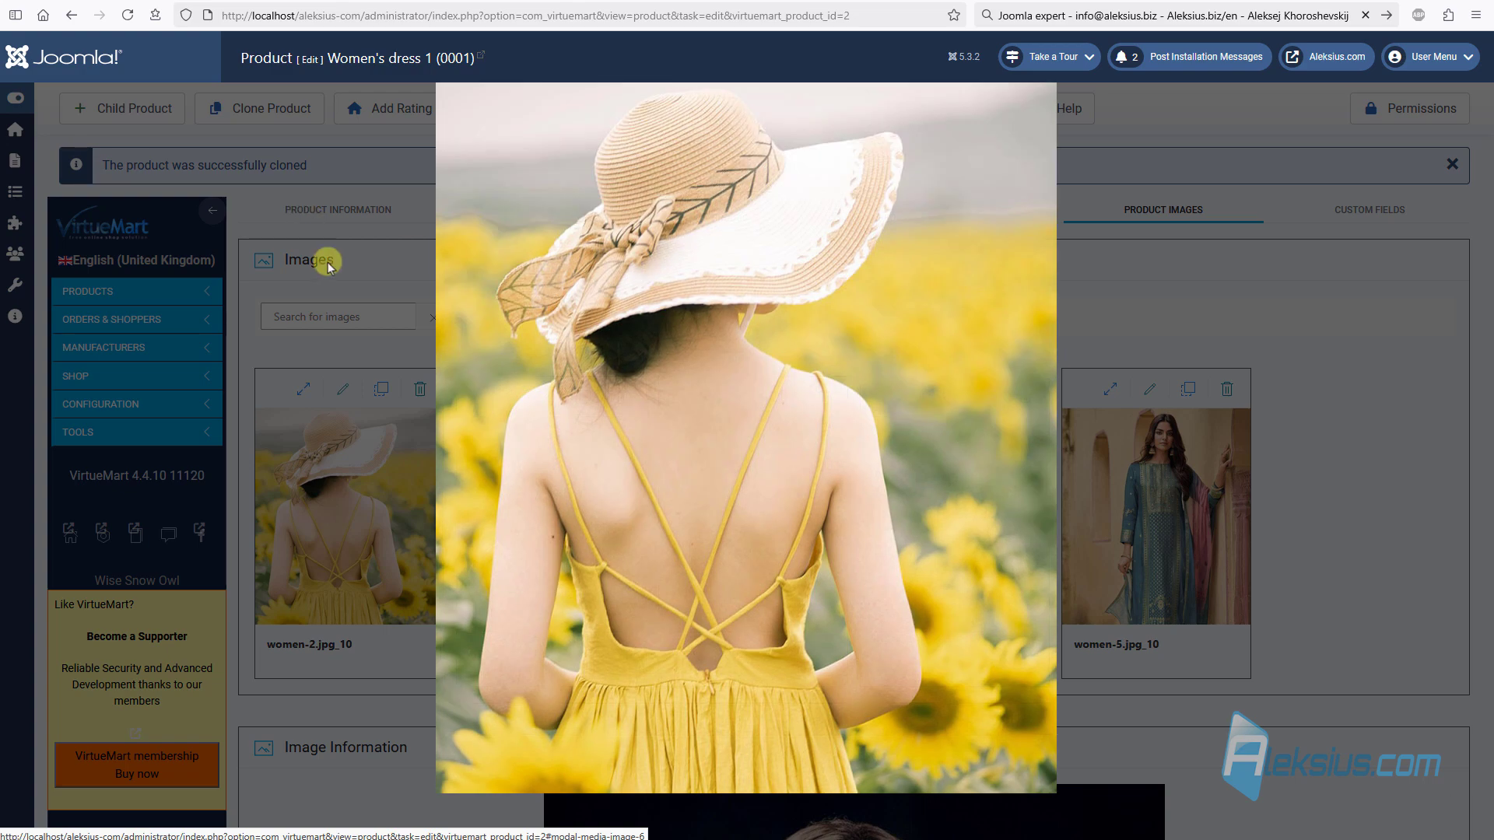
{"action": "left_click", "coordinate": [327, 267]}
{"action": "left_click", "coordinate": [338, 210]}
{"action": "left_click", "coordinate": [633, 111]}
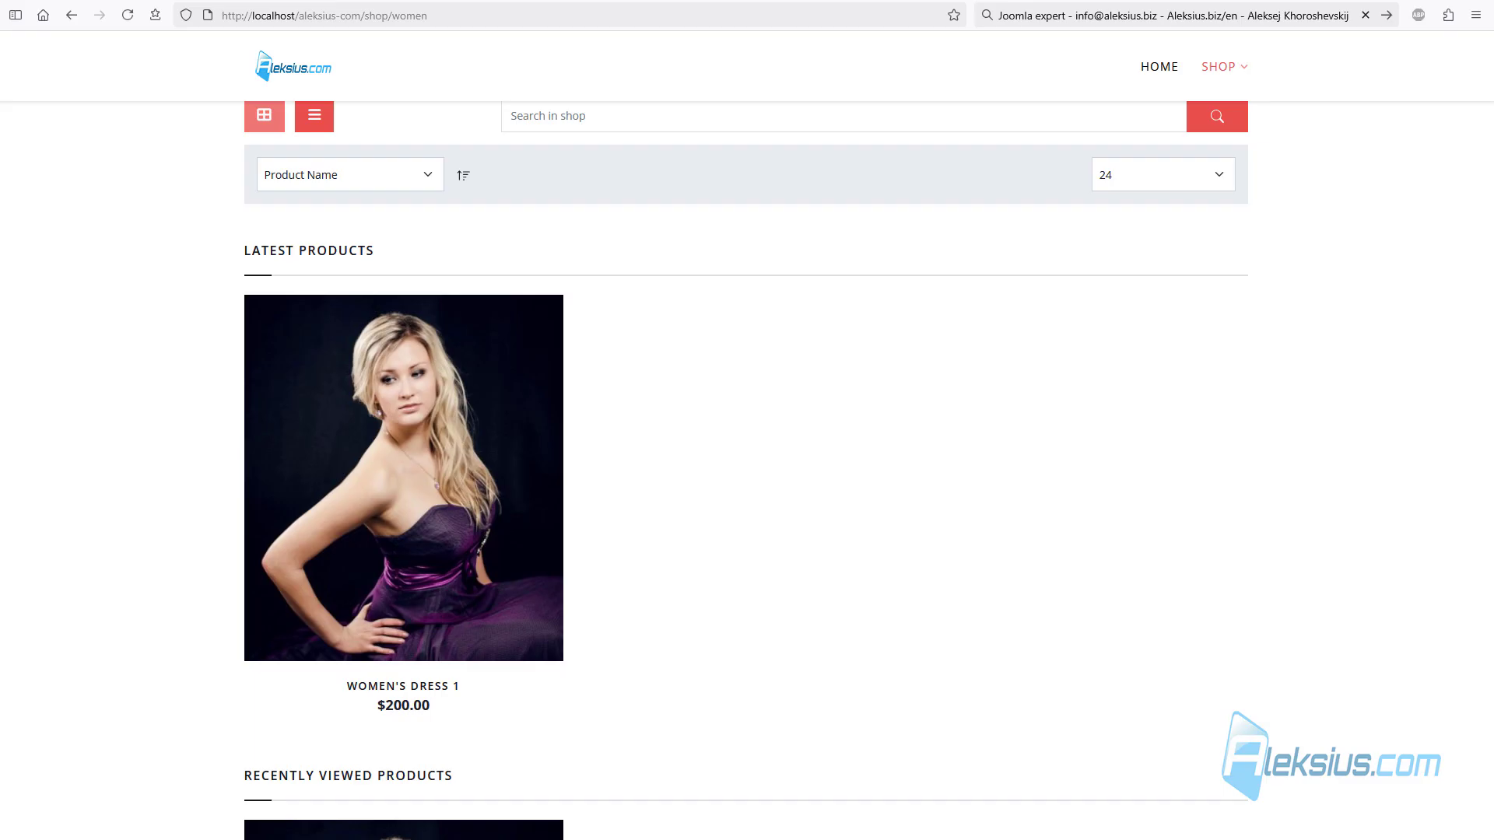
Step: Refresh the storefront's Women category, view the Women's dress 2 product page, and return to the category listing
{"action": "key", "text": "F5"}
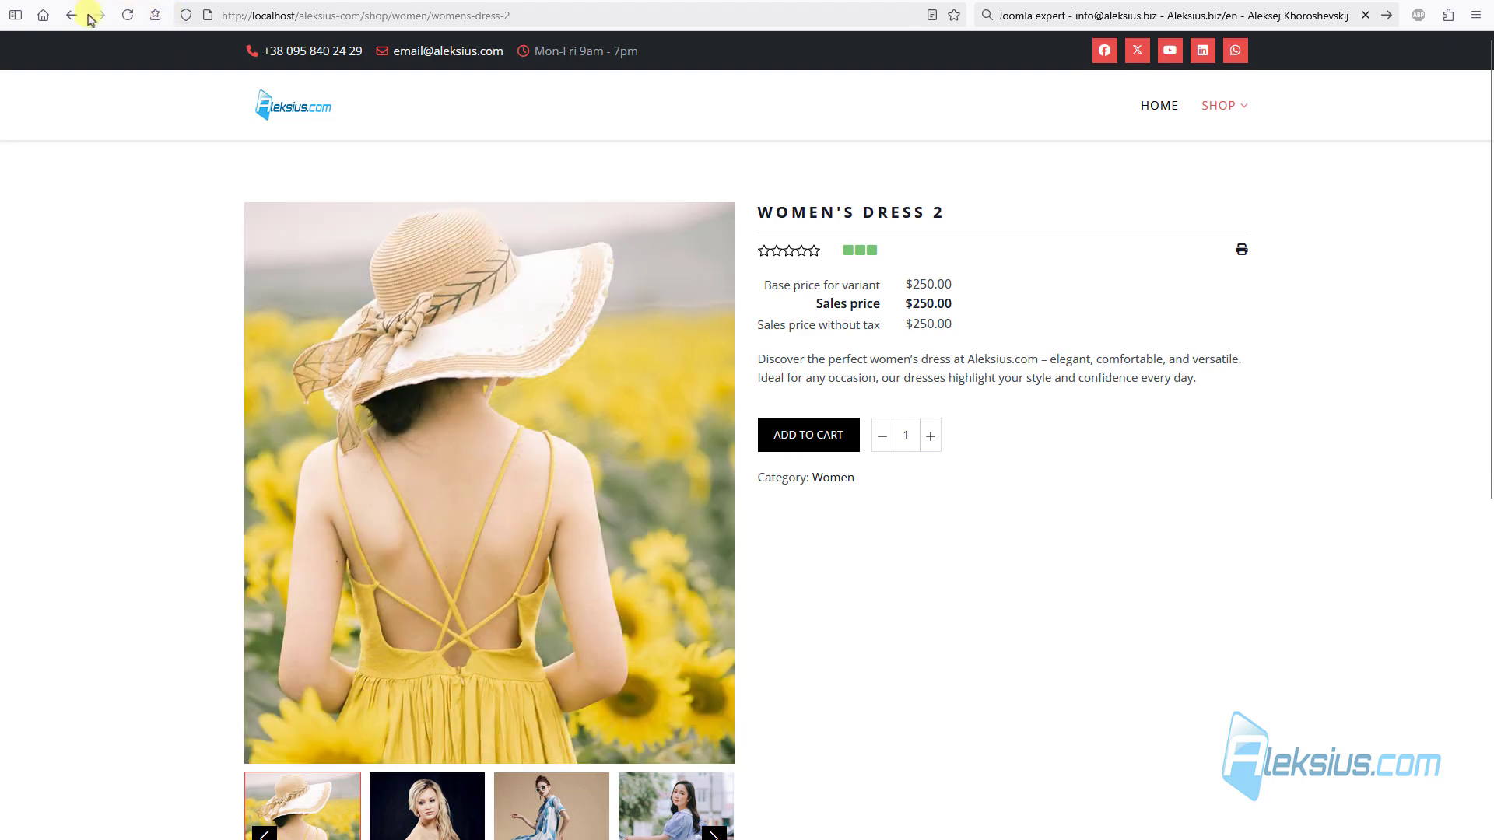
{"action": "left_click", "coordinate": [71, 15]}
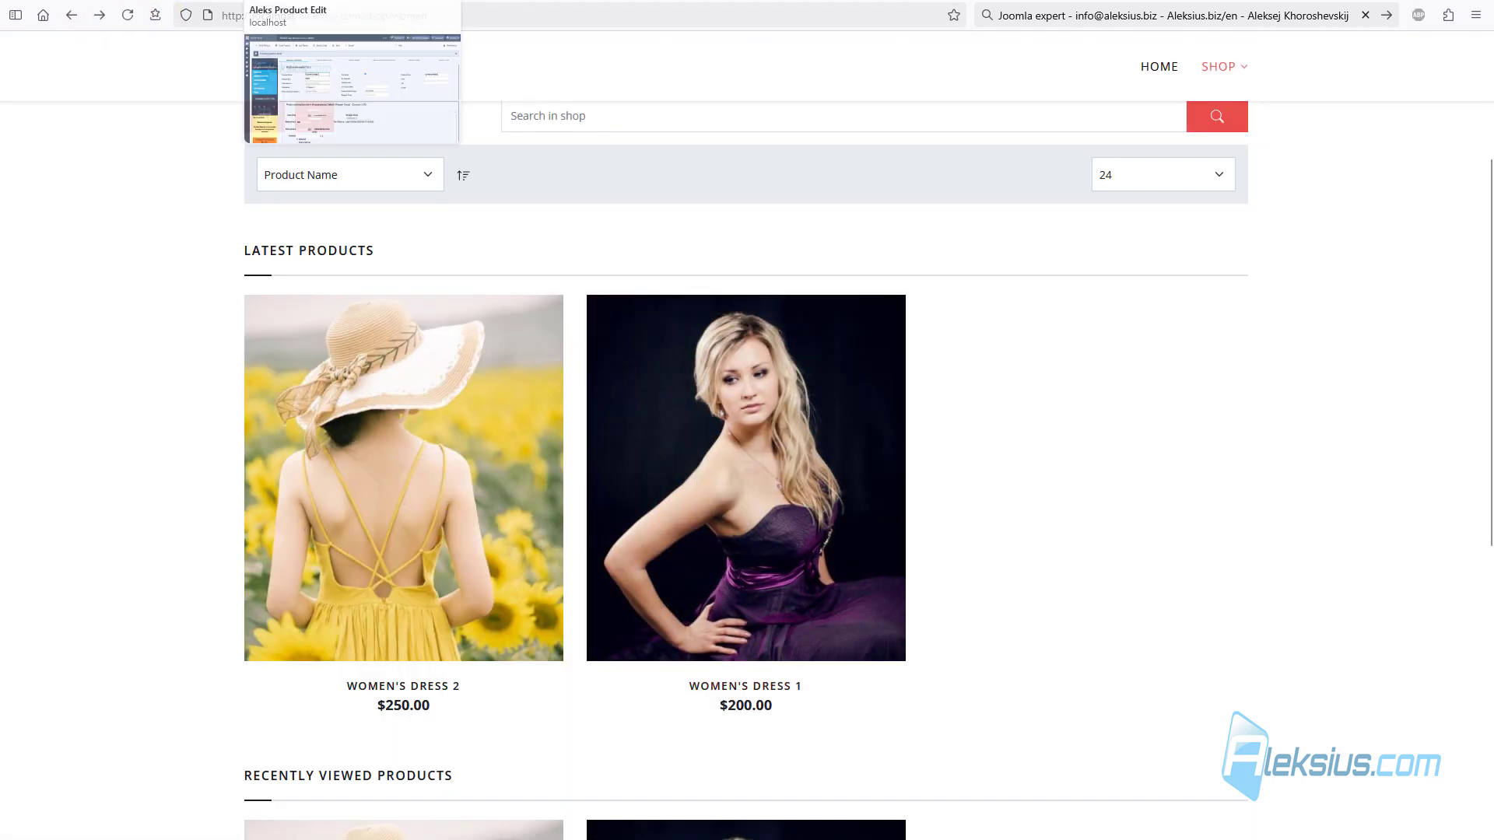
{"action": "left_click", "coordinate": [350, 1]}
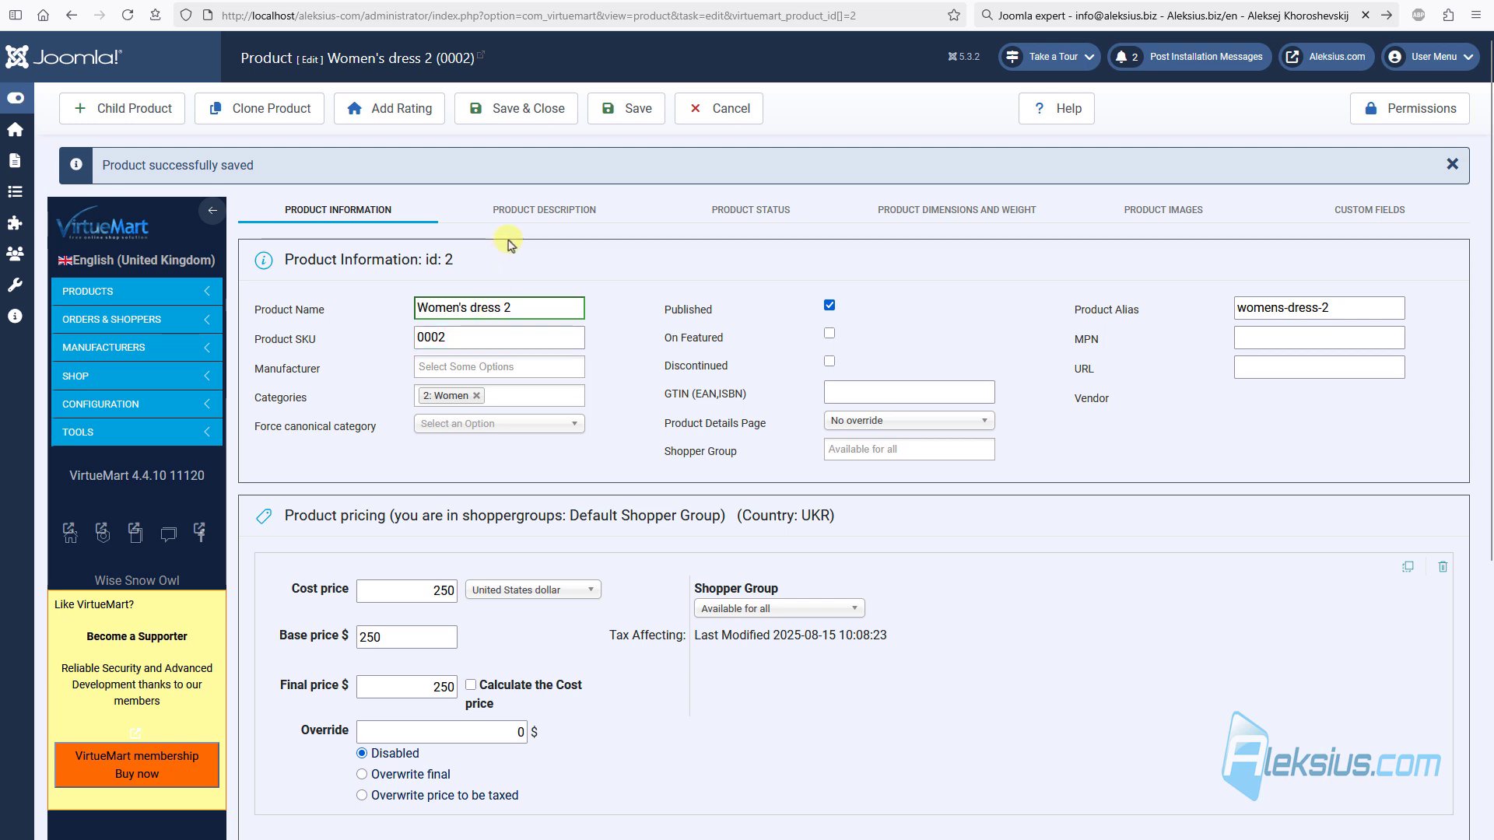
{"action": "left_click", "coordinate": [462, 1]}
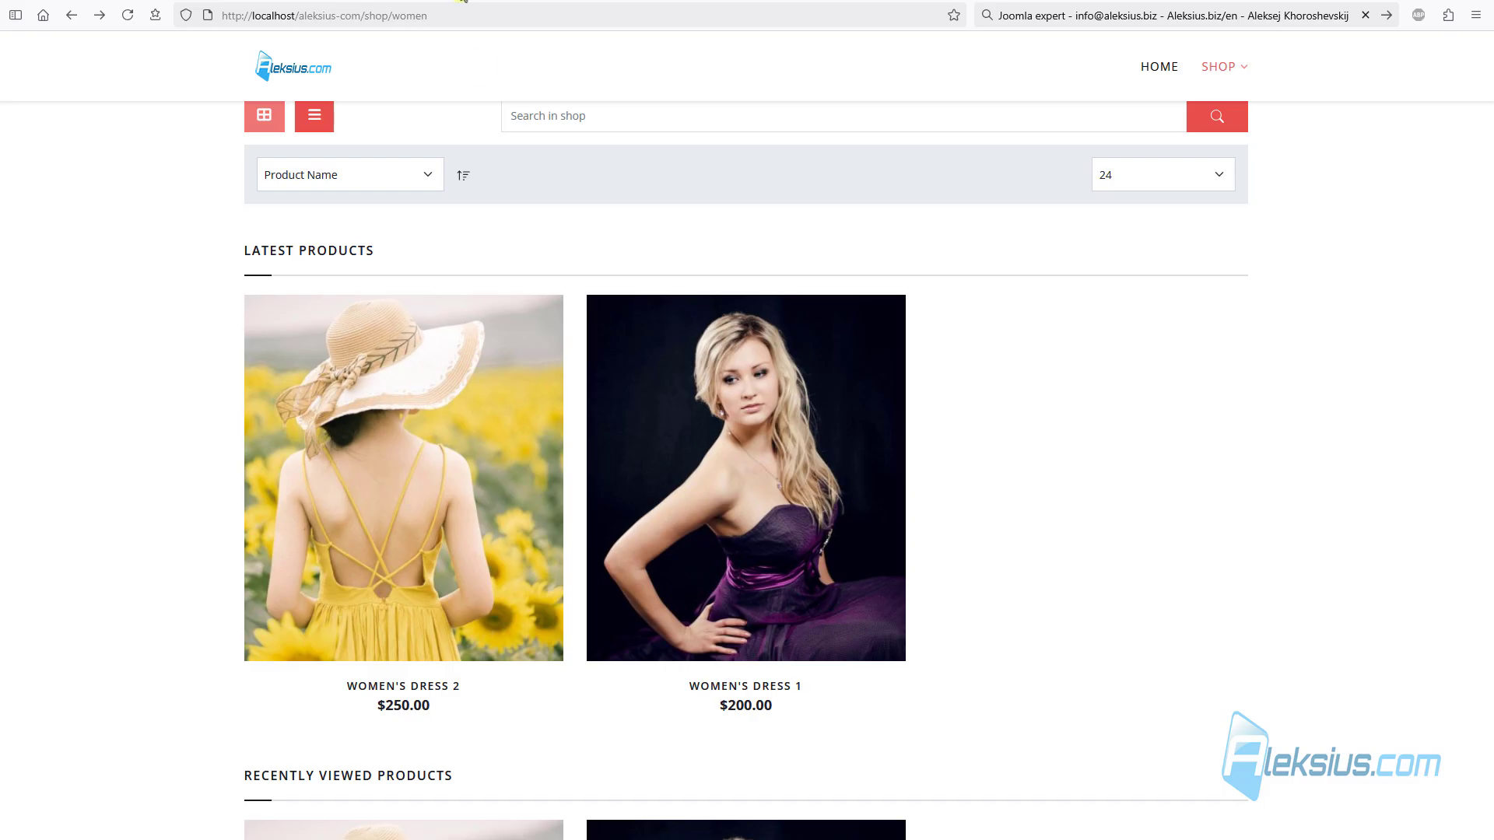
{"action": "scroll", "coordinate": [778, 347], "scroll_direction": "up", "scroll_amount": 3}
{"action": "mouse_move", "coordinate": [1213, 106]}
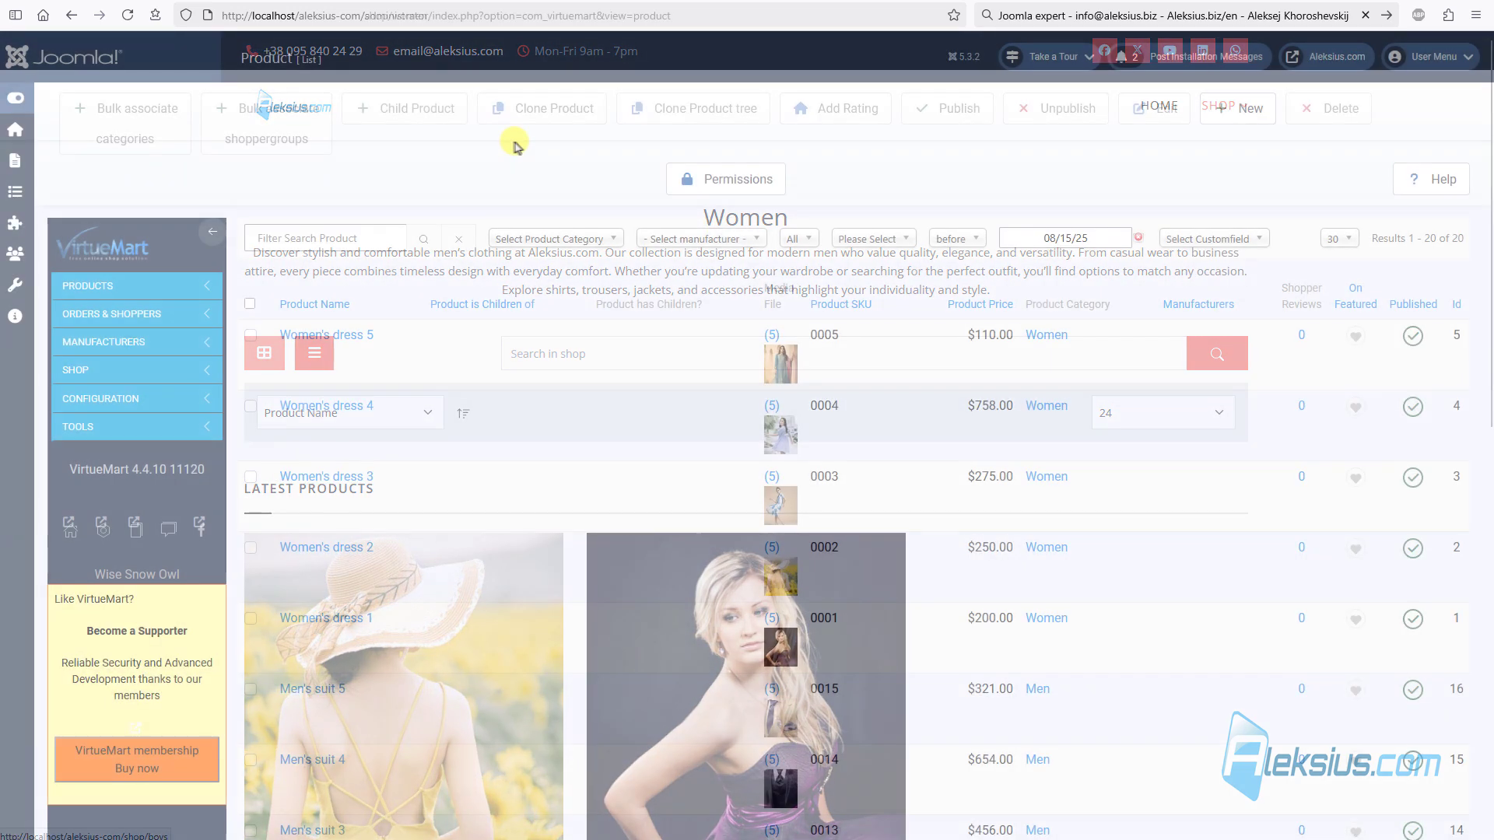
Step: Look through the administration's product list for the women's, men's, girls' and boys' products
{"action": "scroll", "coordinate": [668, 403], "scroll_direction": "down", "scroll_amount": 5}
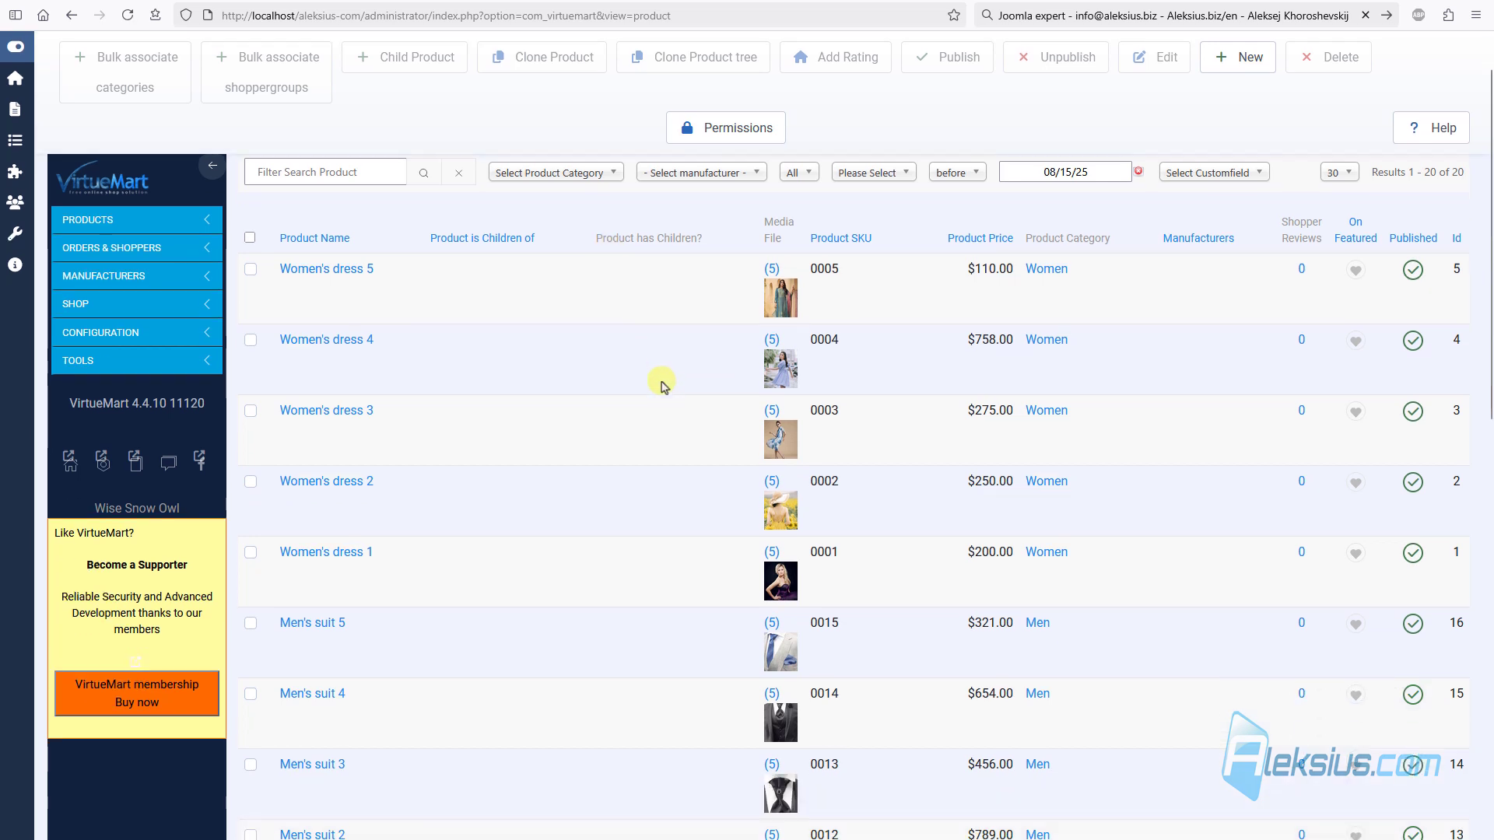
{"action": "scroll", "coordinate": [653, 374], "scroll_direction": "down", "scroll_amount": 5}
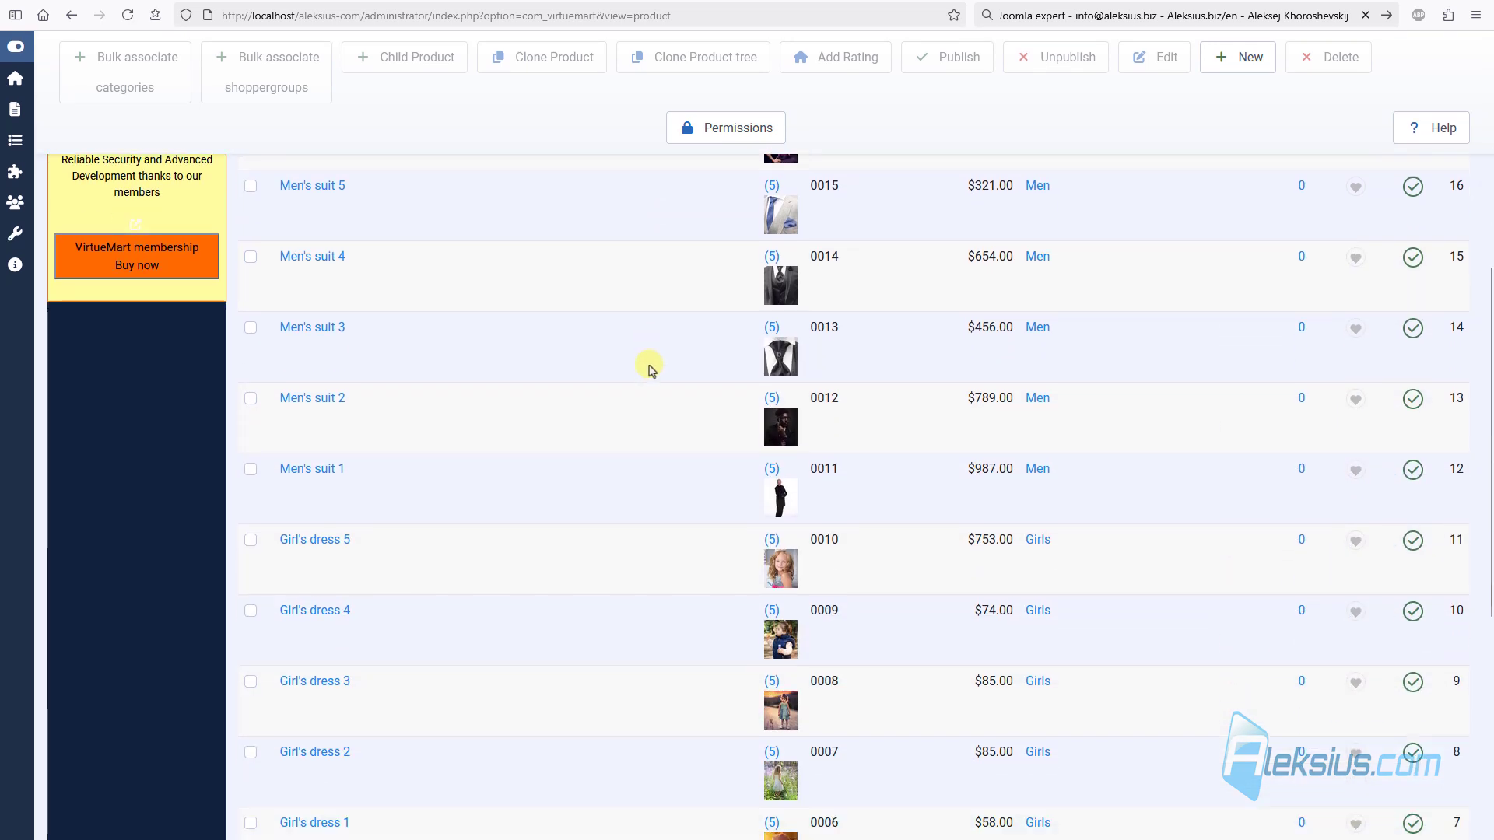
{"action": "scroll", "coordinate": [634, 350], "scroll_direction": "down", "scroll_amount": 3}
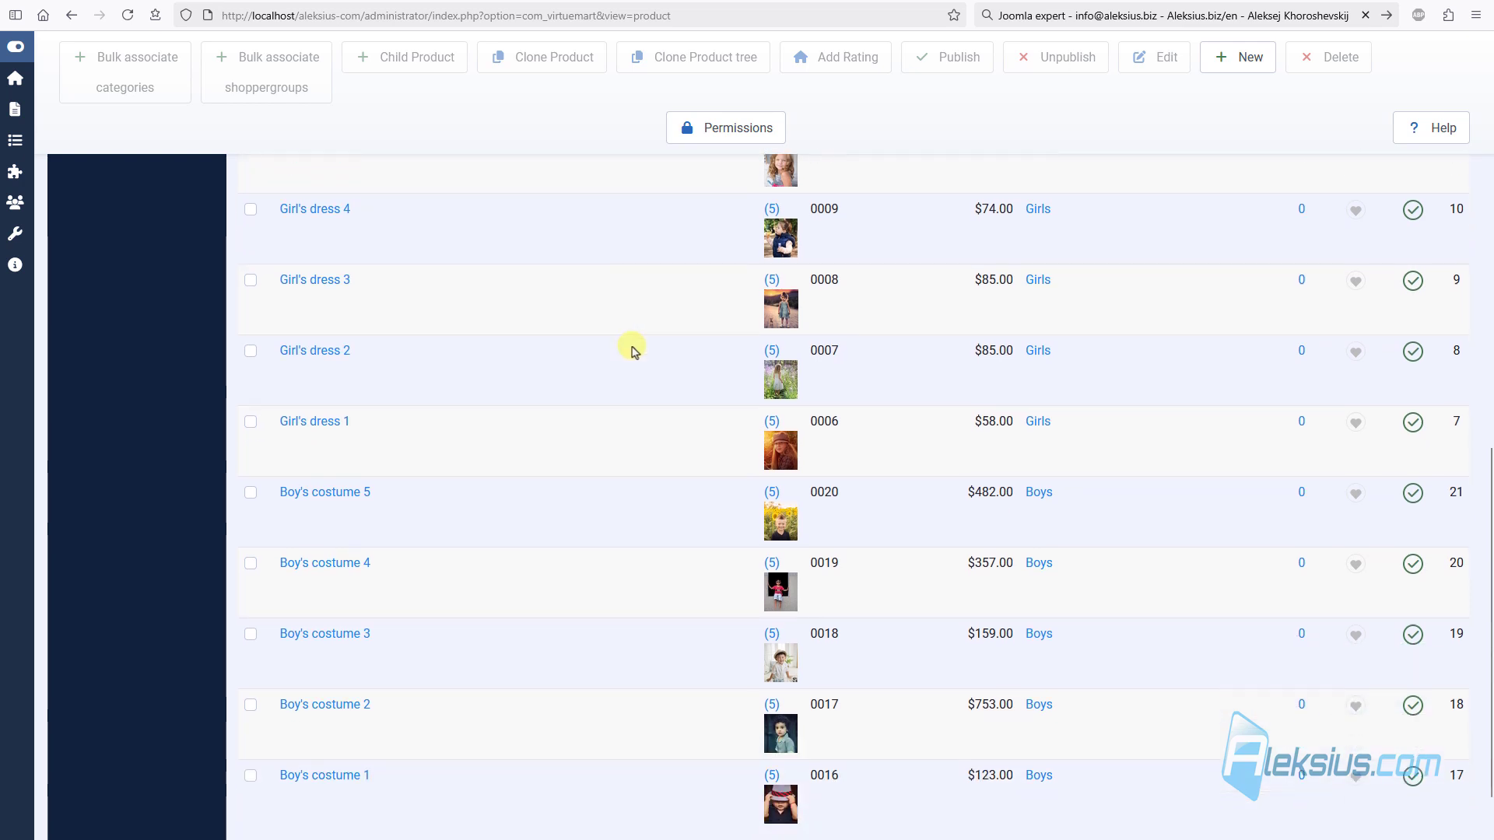
{"action": "scroll", "coordinate": [653, 572], "scroll_direction": "up", "scroll_amount": 12}
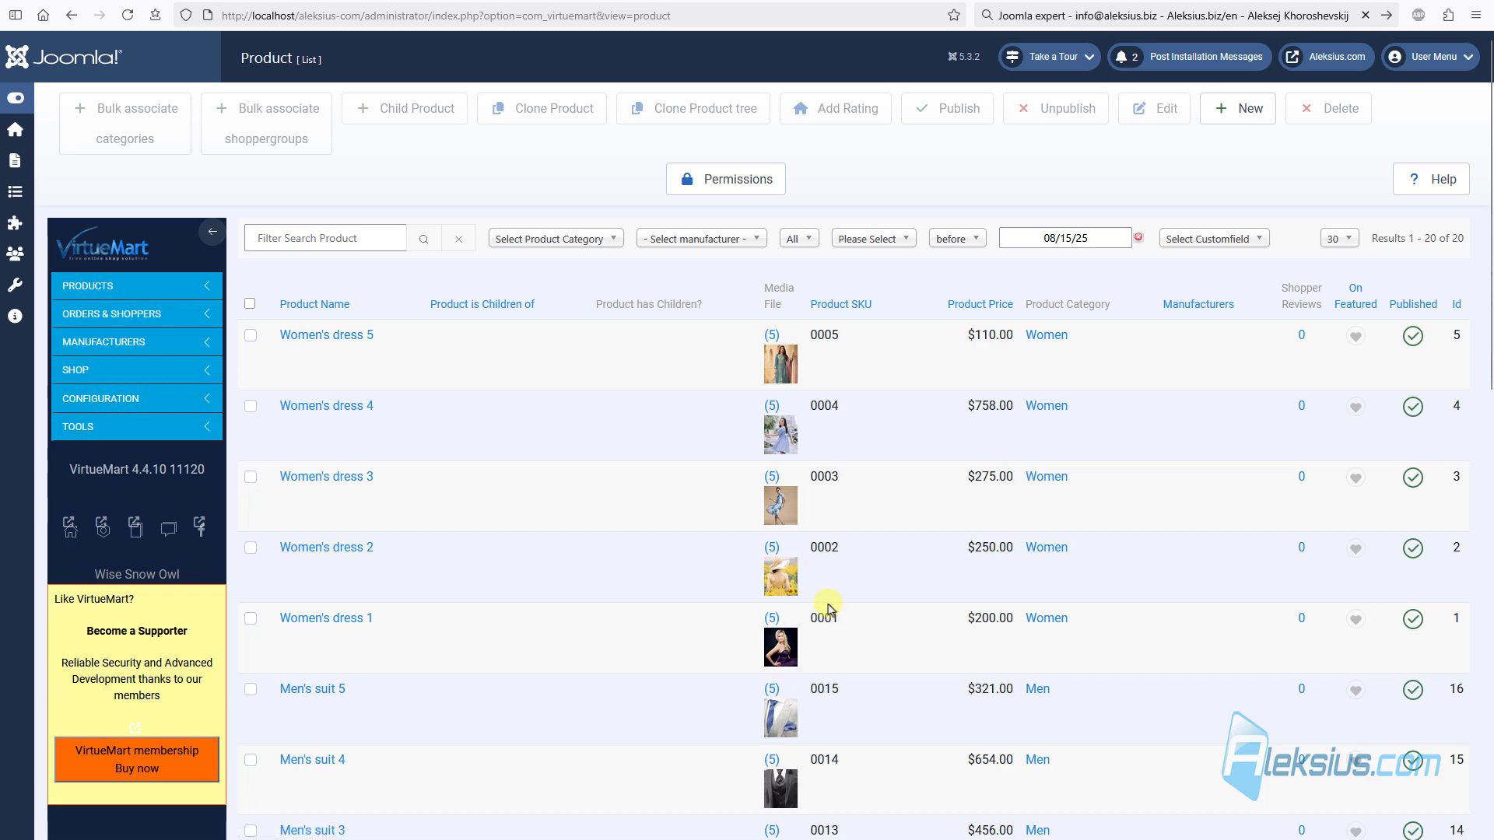
{"action": "scroll", "coordinate": [839, 591], "scroll_direction": "down", "scroll_amount": 6}
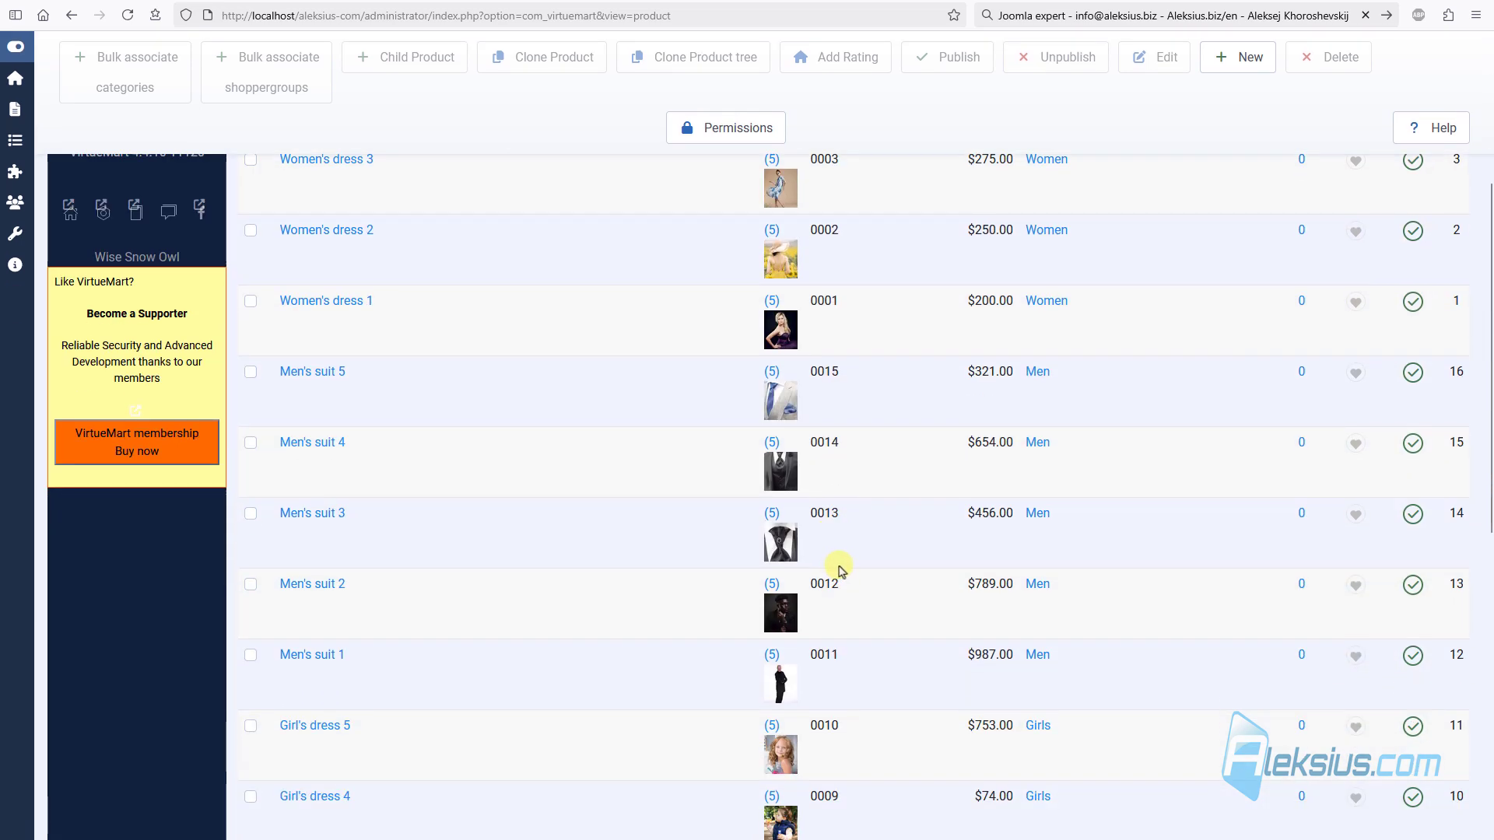
Step: Open Girl's dress 5, review its name, descriptions, stock status and images, and leave the product without saving
{"action": "left_click", "coordinate": [329, 575]}
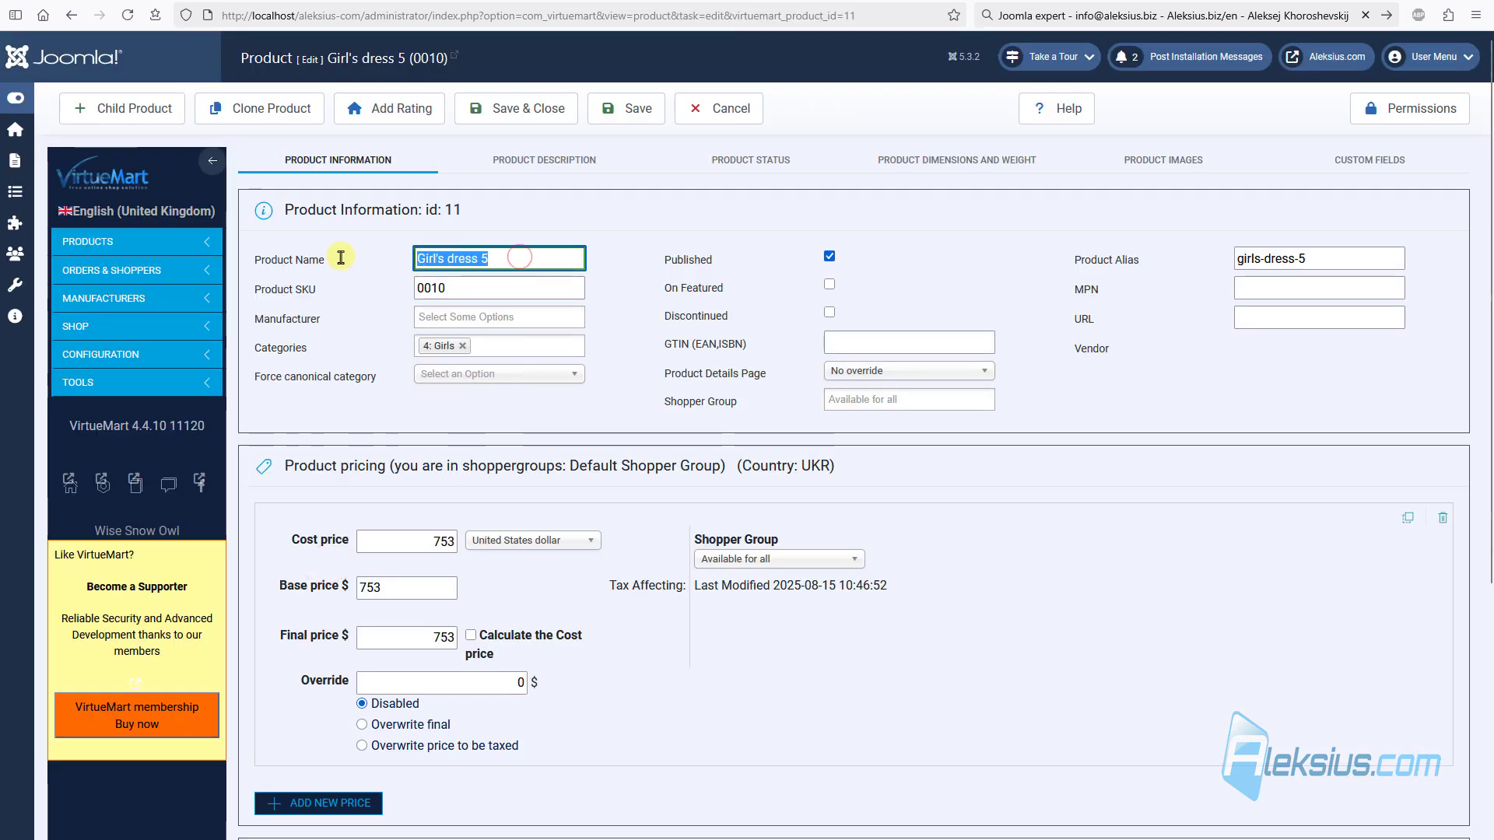
{"action": "left_click", "coordinate": [513, 170]}
{"action": "triple_click", "coordinate": [545, 267]}
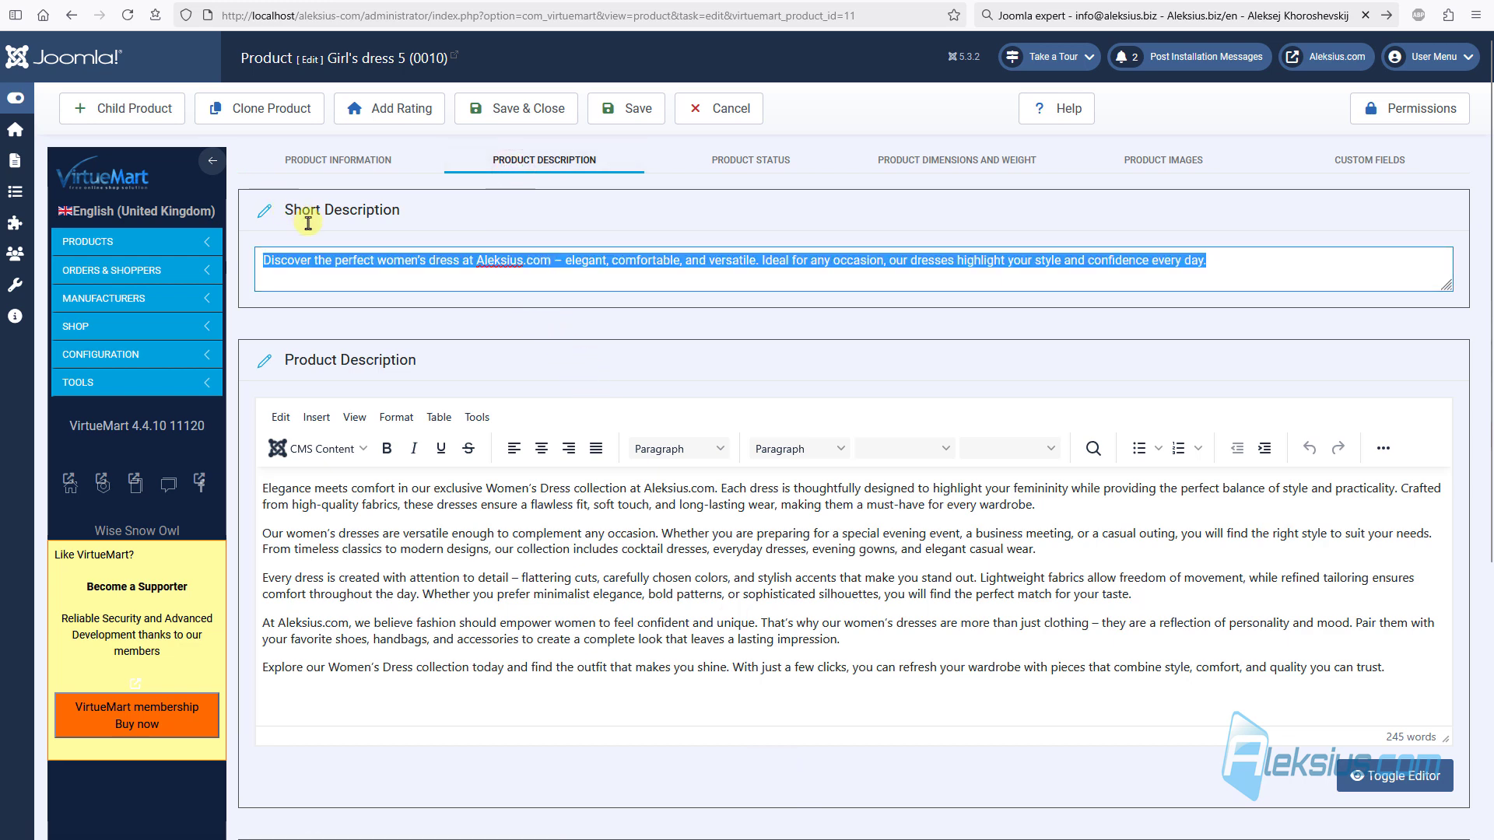
{"action": "triple_click", "coordinate": [459, 506]}
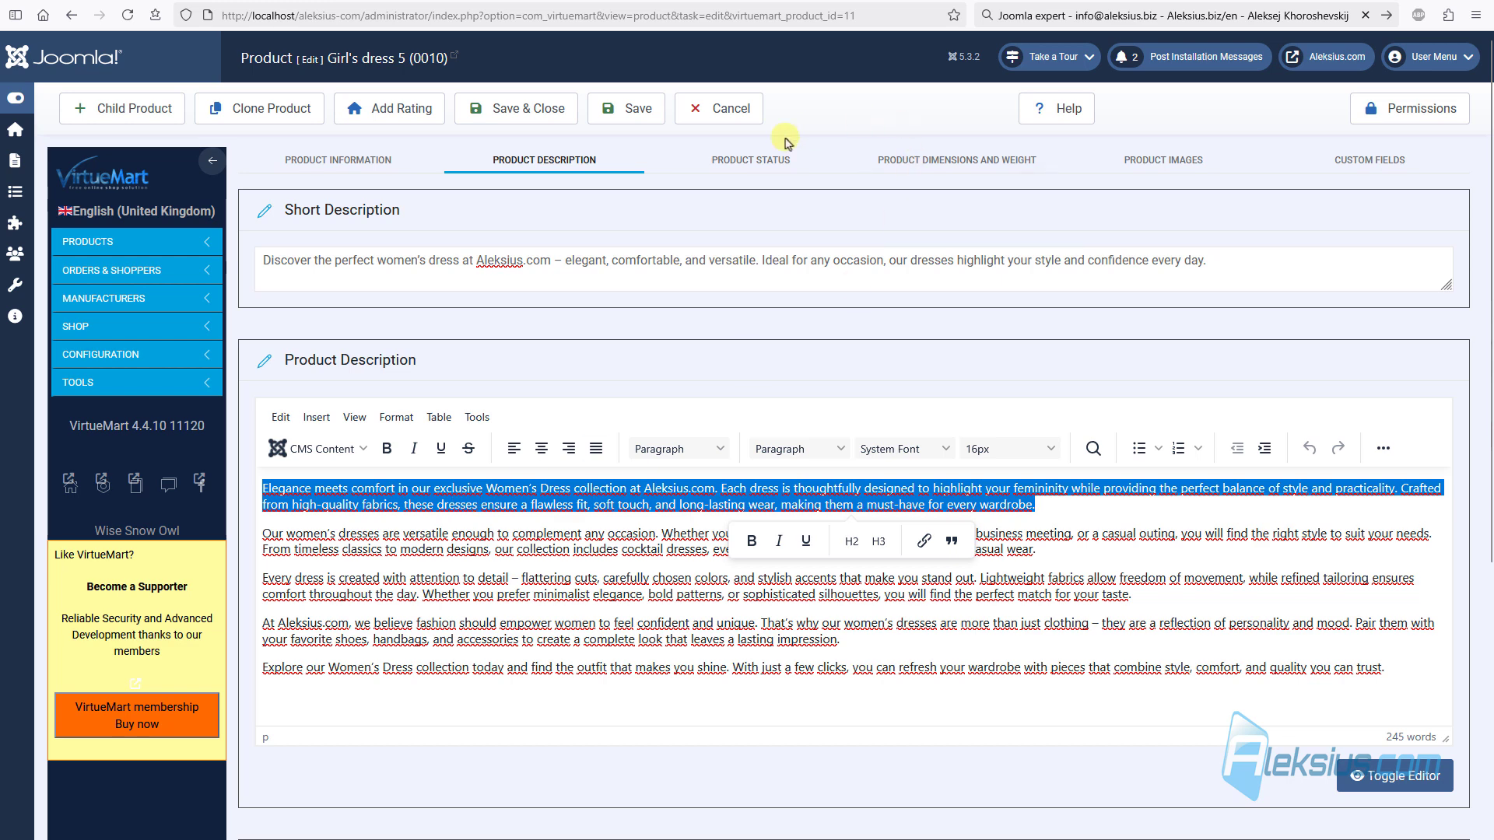
{"action": "left_click", "coordinate": [757, 157]}
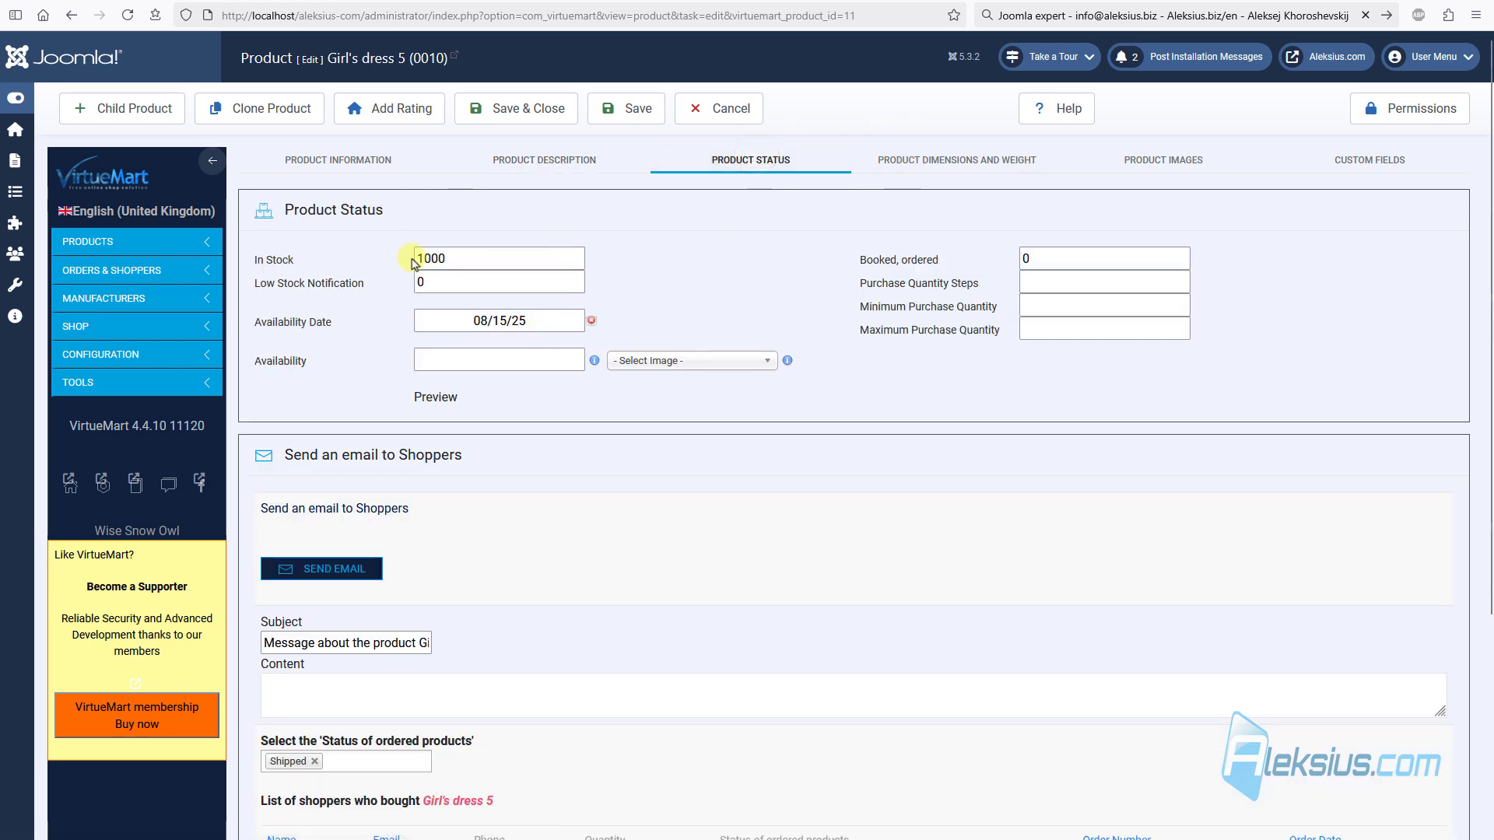
{"action": "left_click", "coordinate": [1171, 156]}
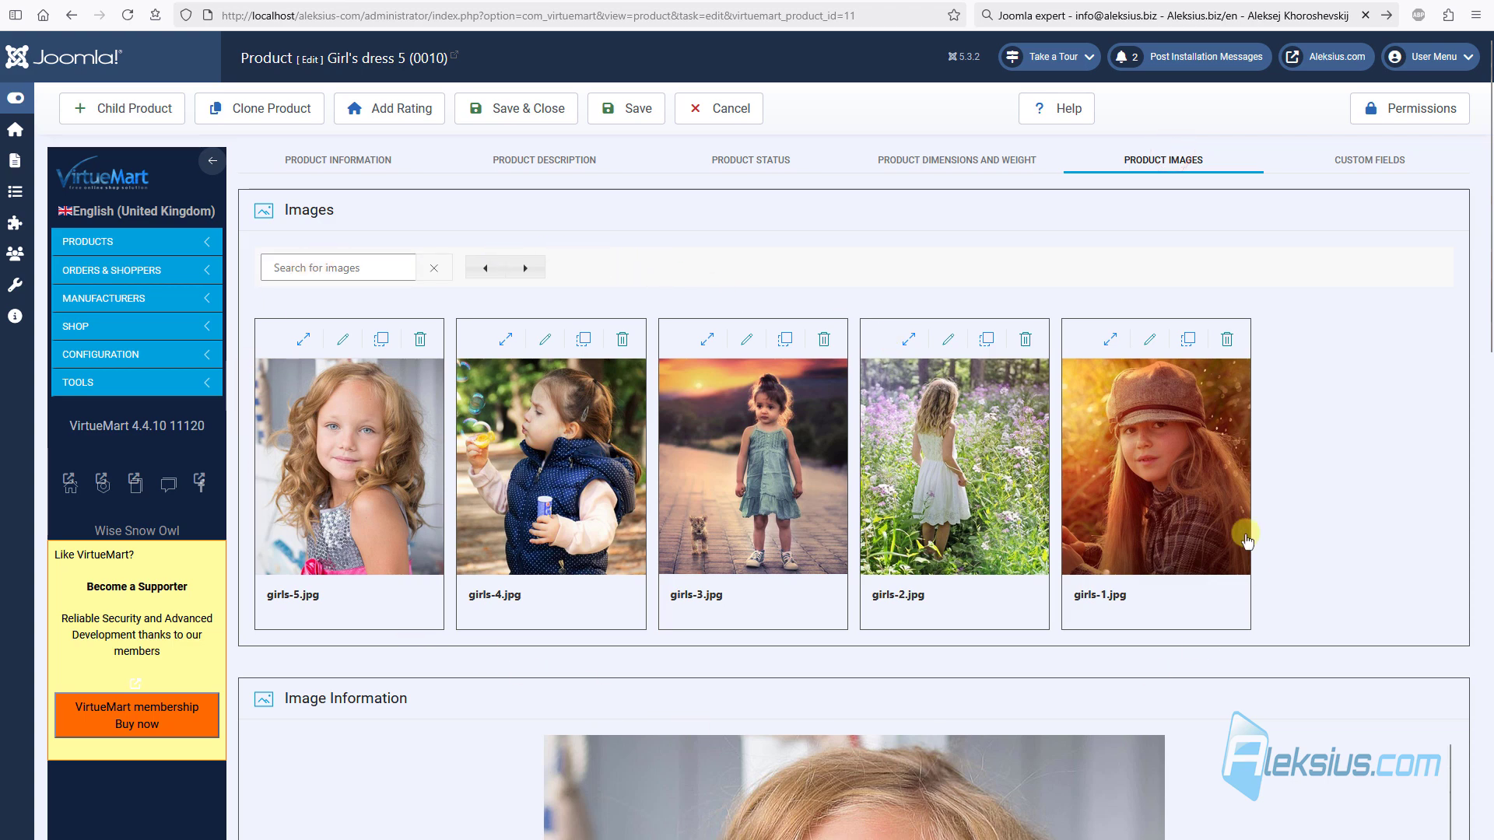
{"action": "left_click", "coordinate": [726, 113]}
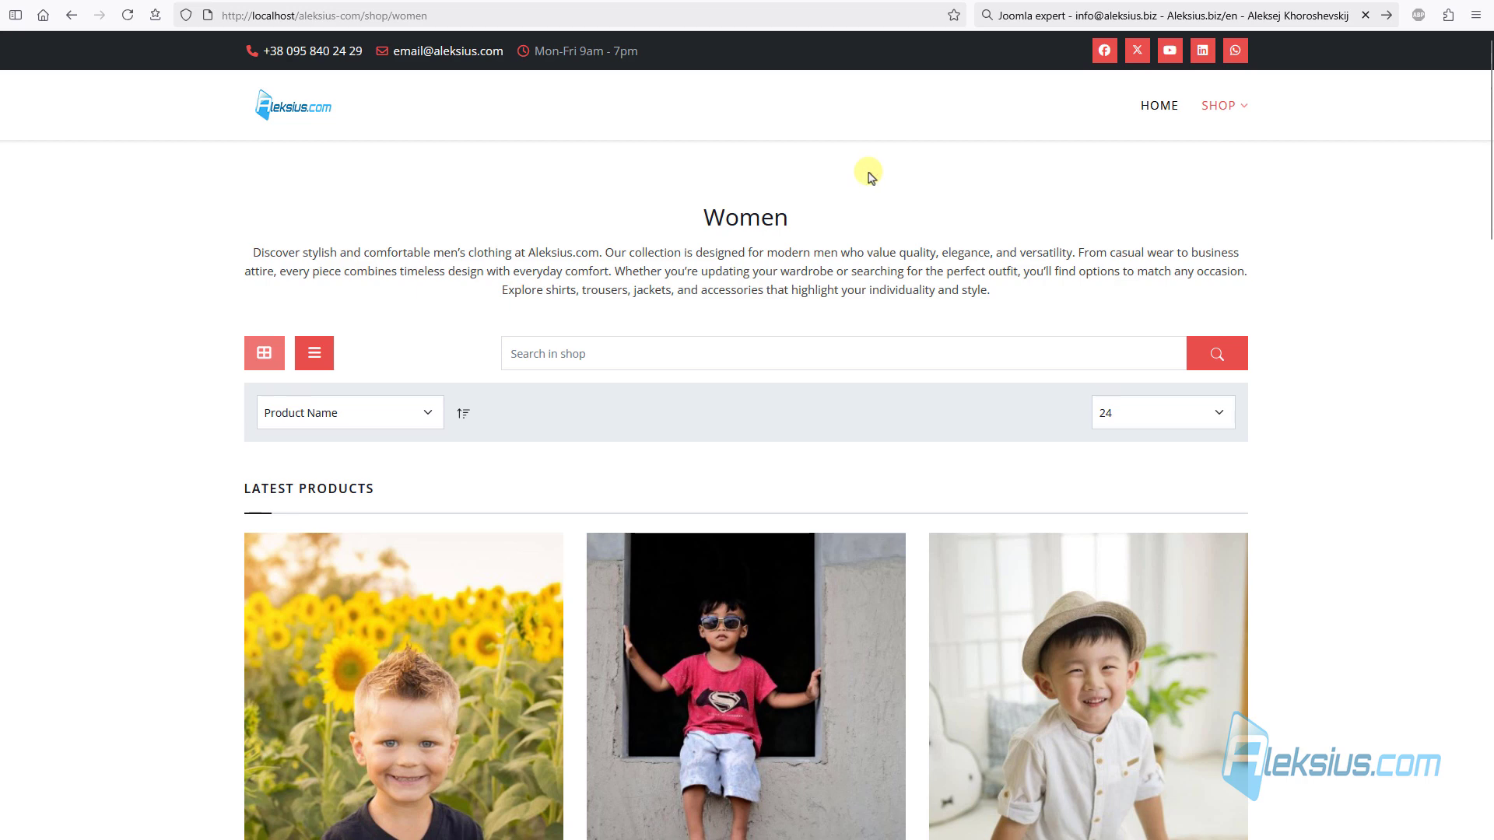
Step: Look through the storefront's Women category page down to the category's own product listing
{"action": "scroll", "coordinate": [753, 364], "scroll_direction": "down", "scroll_amount": 8}
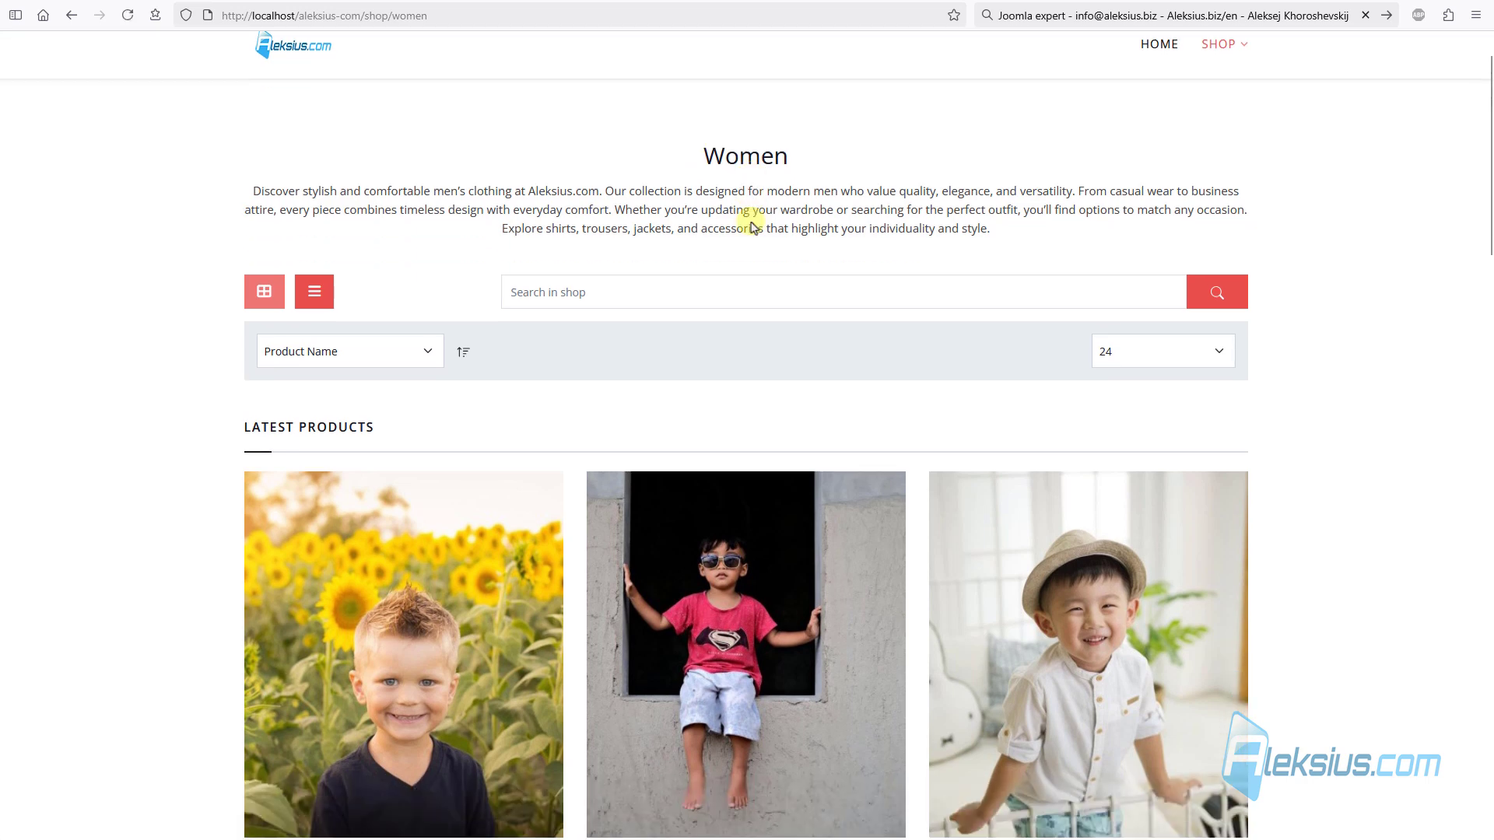
{"action": "scroll", "coordinate": [753, 220], "scroll_direction": "down", "scroll_amount": 9}
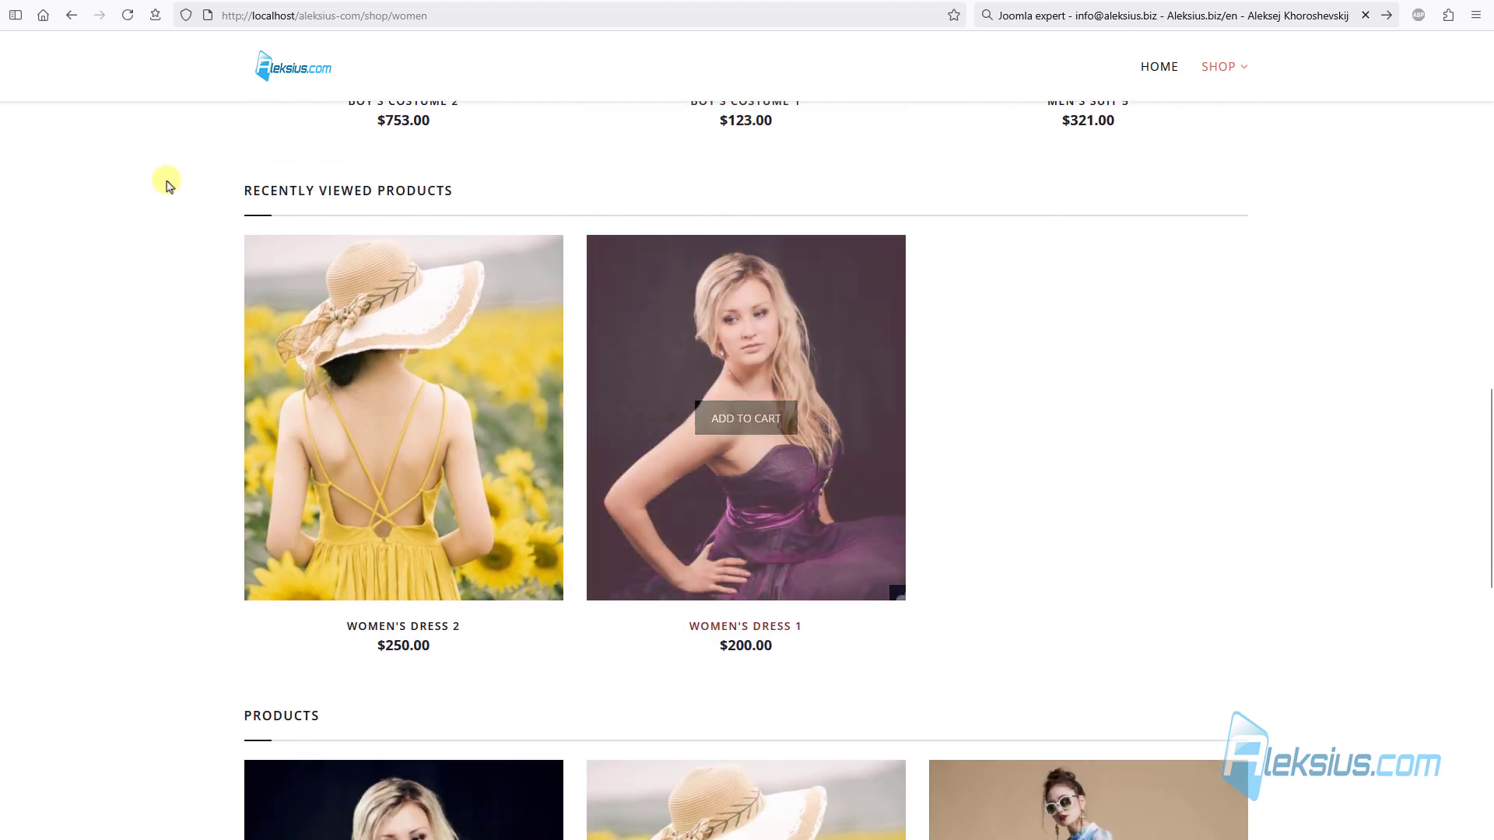
{"action": "scroll", "coordinate": [931, 414], "scroll_direction": "down", "scroll_amount": 8}
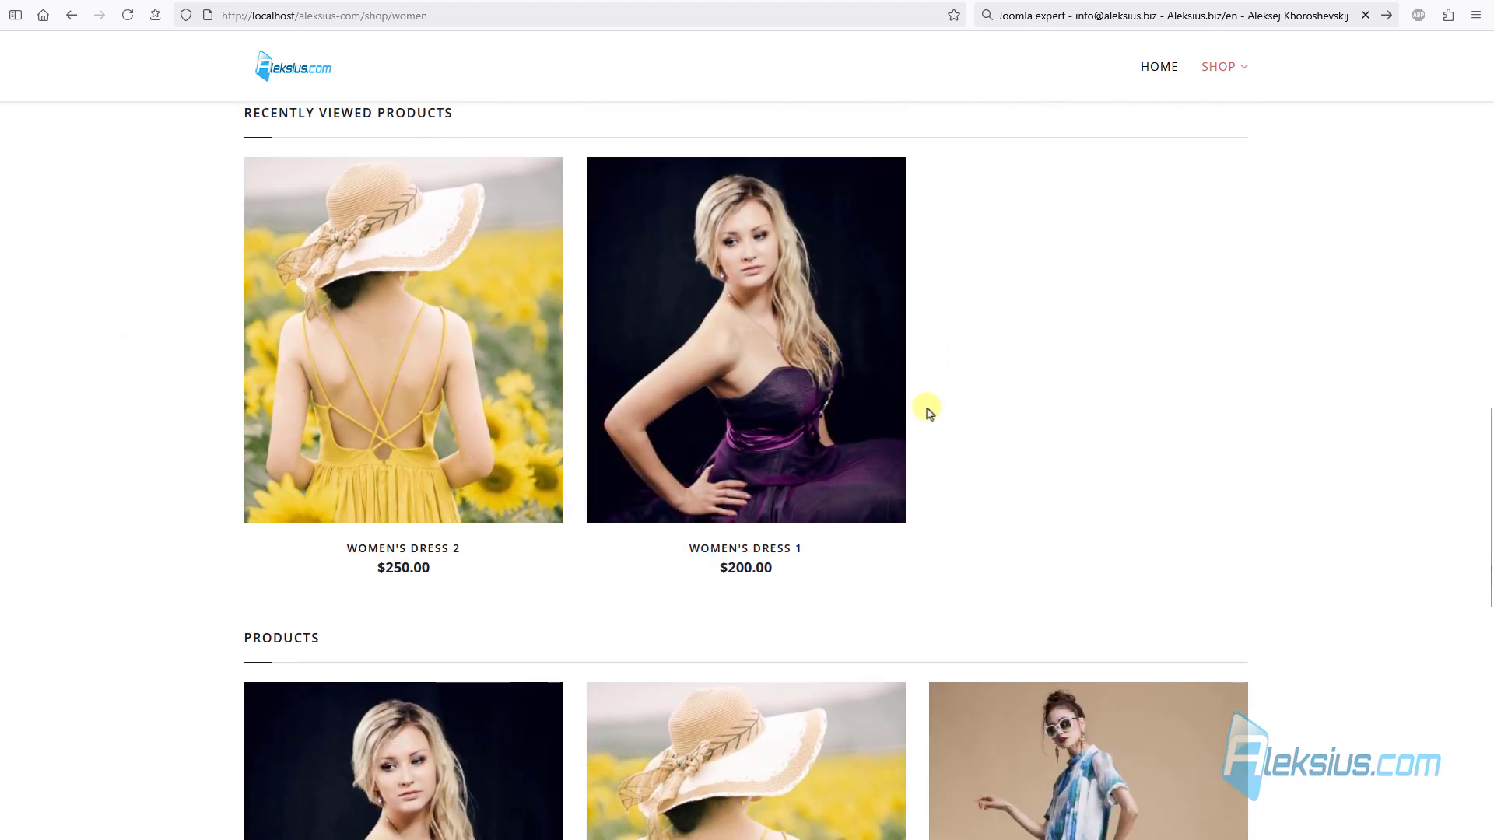
{"action": "scroll", "coordinate": [920, 389], "scroll_direction": "down", "scroll_amount": 3}
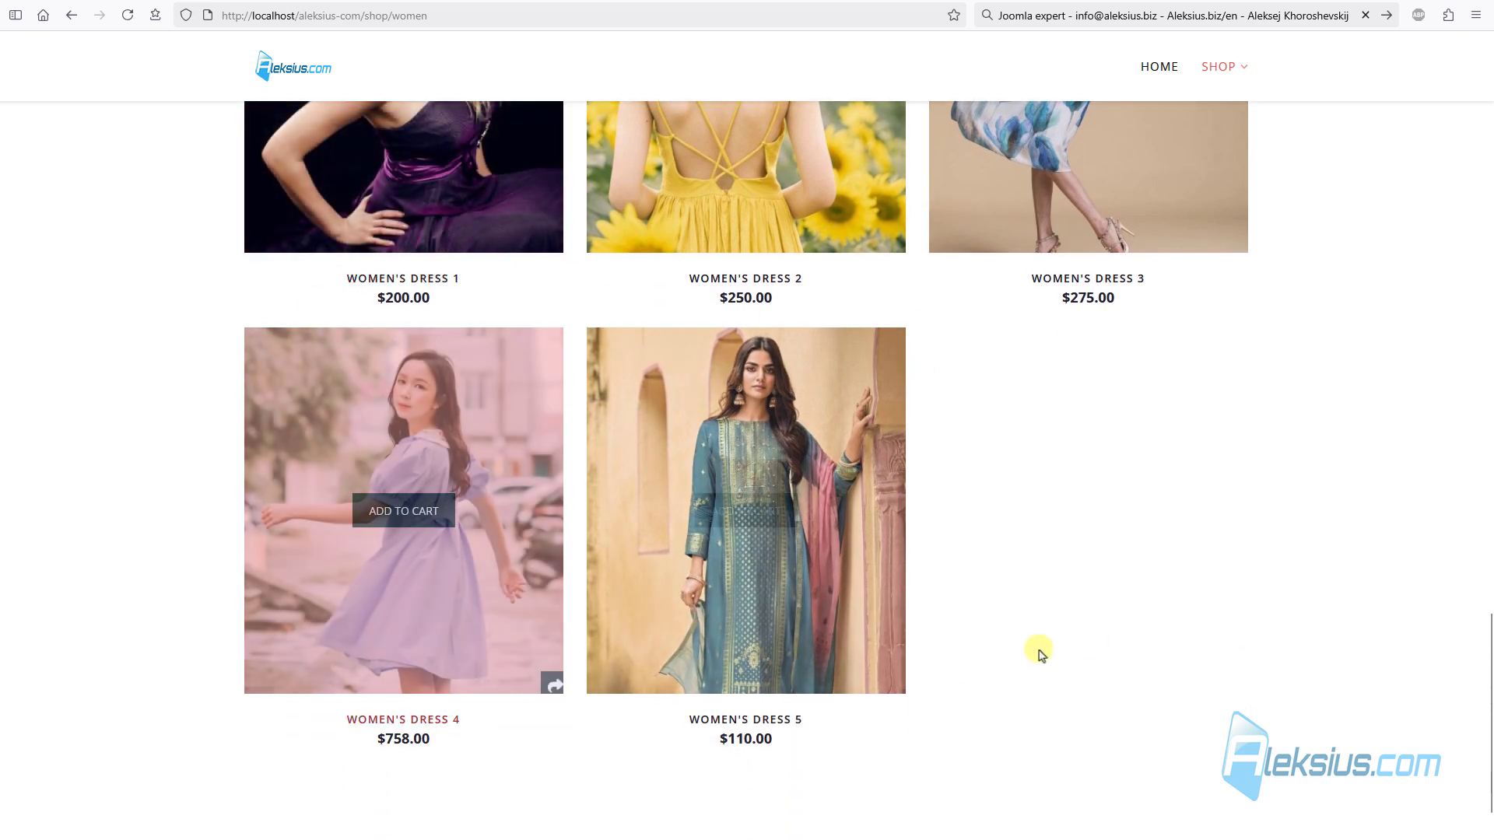
{"action": "scroll", "coordinate": [1140, 627], "scroll_direction": "up", "scroll_amount": 7}
{"action": "scroll", "coordinate": [1136, 604], "scroll_direction": "up", "scroll_amount": 6}
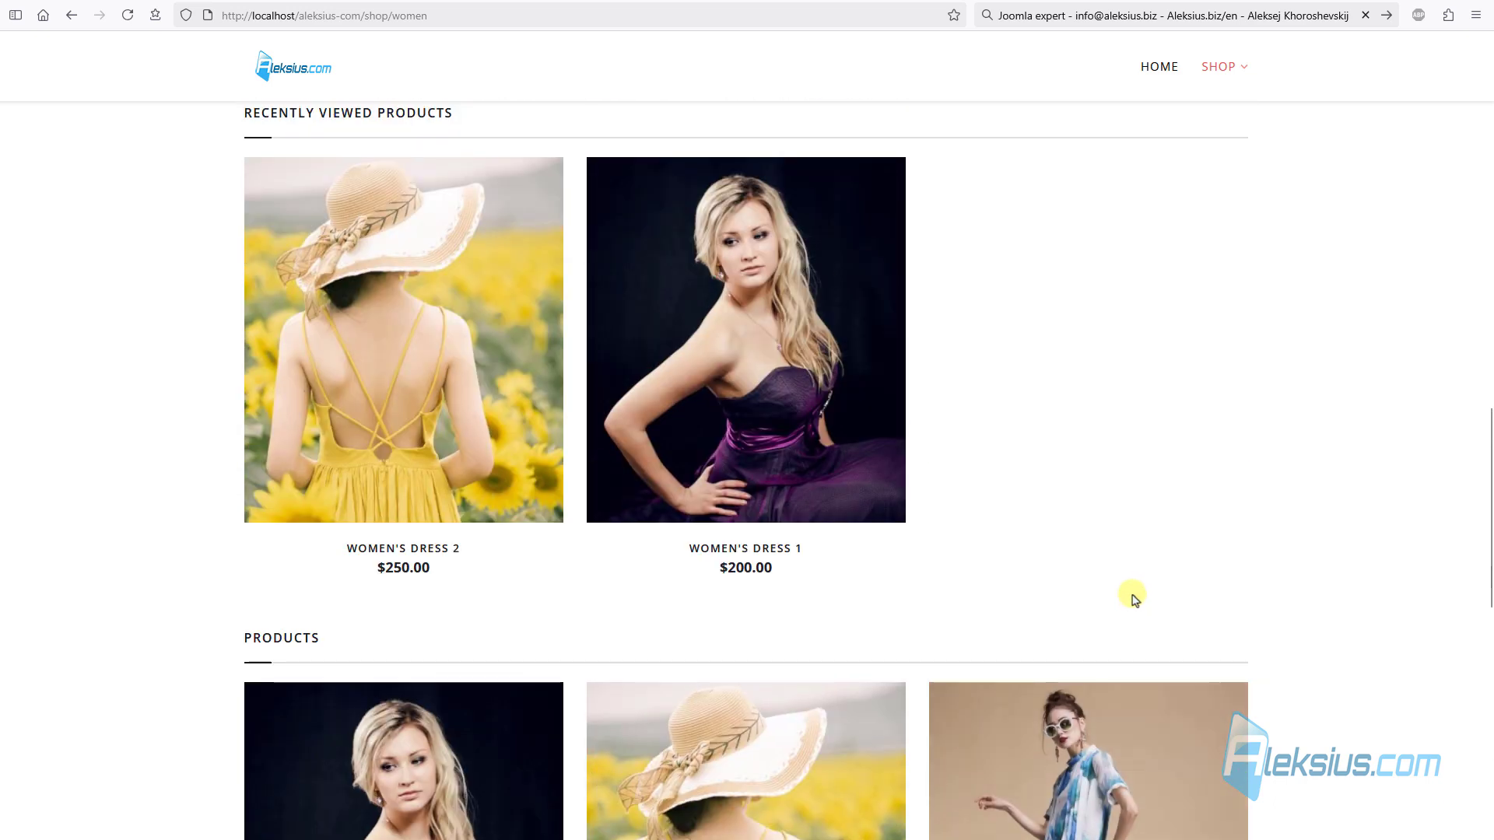
Step: Examine the Recently Viewed Products, Top Ten Products and Latest Products blocks on the storefront's Women category page
{"action": "triple_click", "coordinate": [269, 343]}
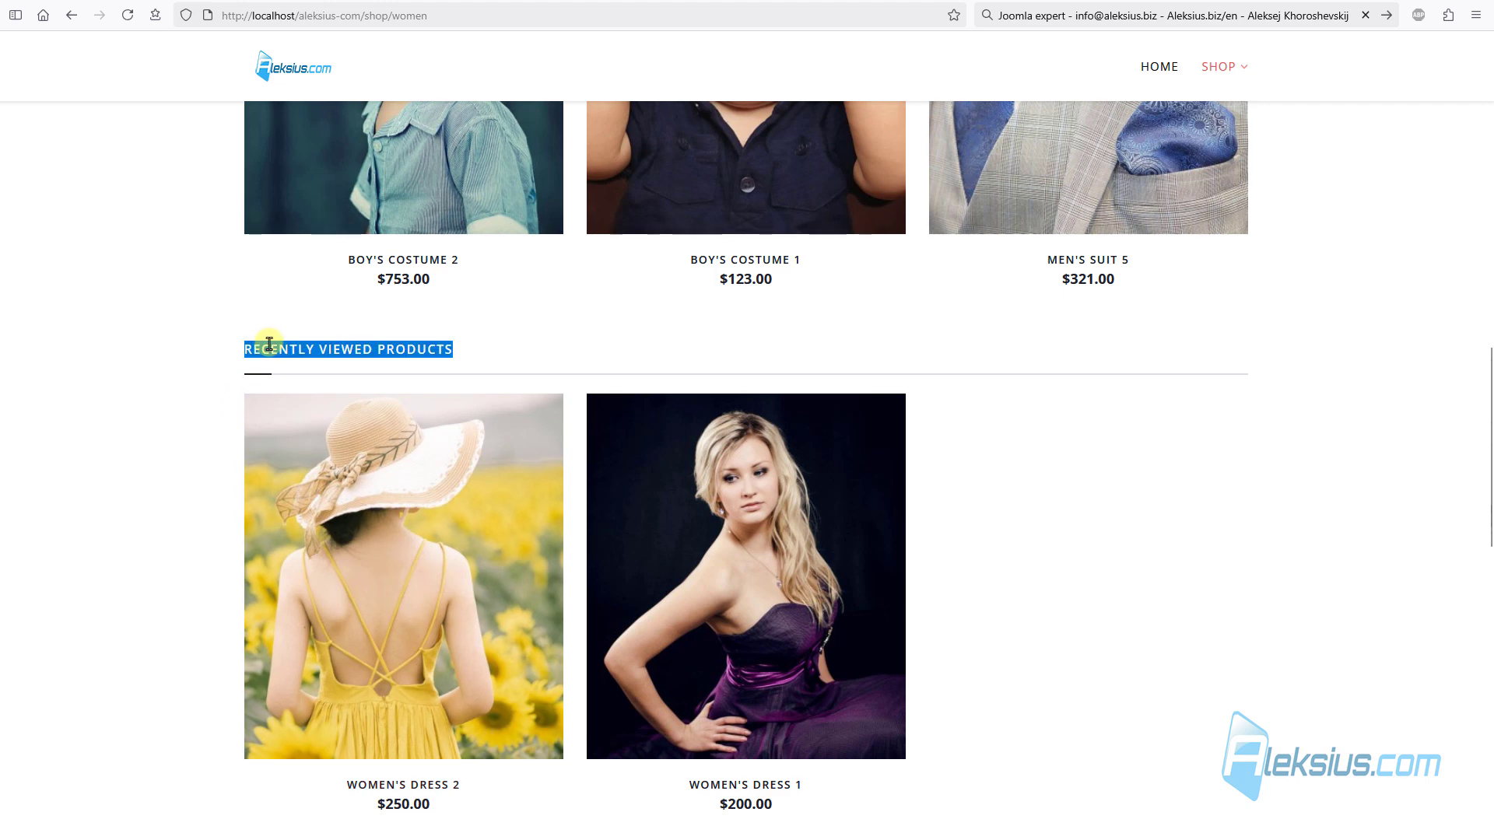
{"action": "scroll", "coordinate": [277, 338], "scroll_direction": "up", "scroll_amount": 5}
{"action": "triple_click", "coordinate": [301, 224]}
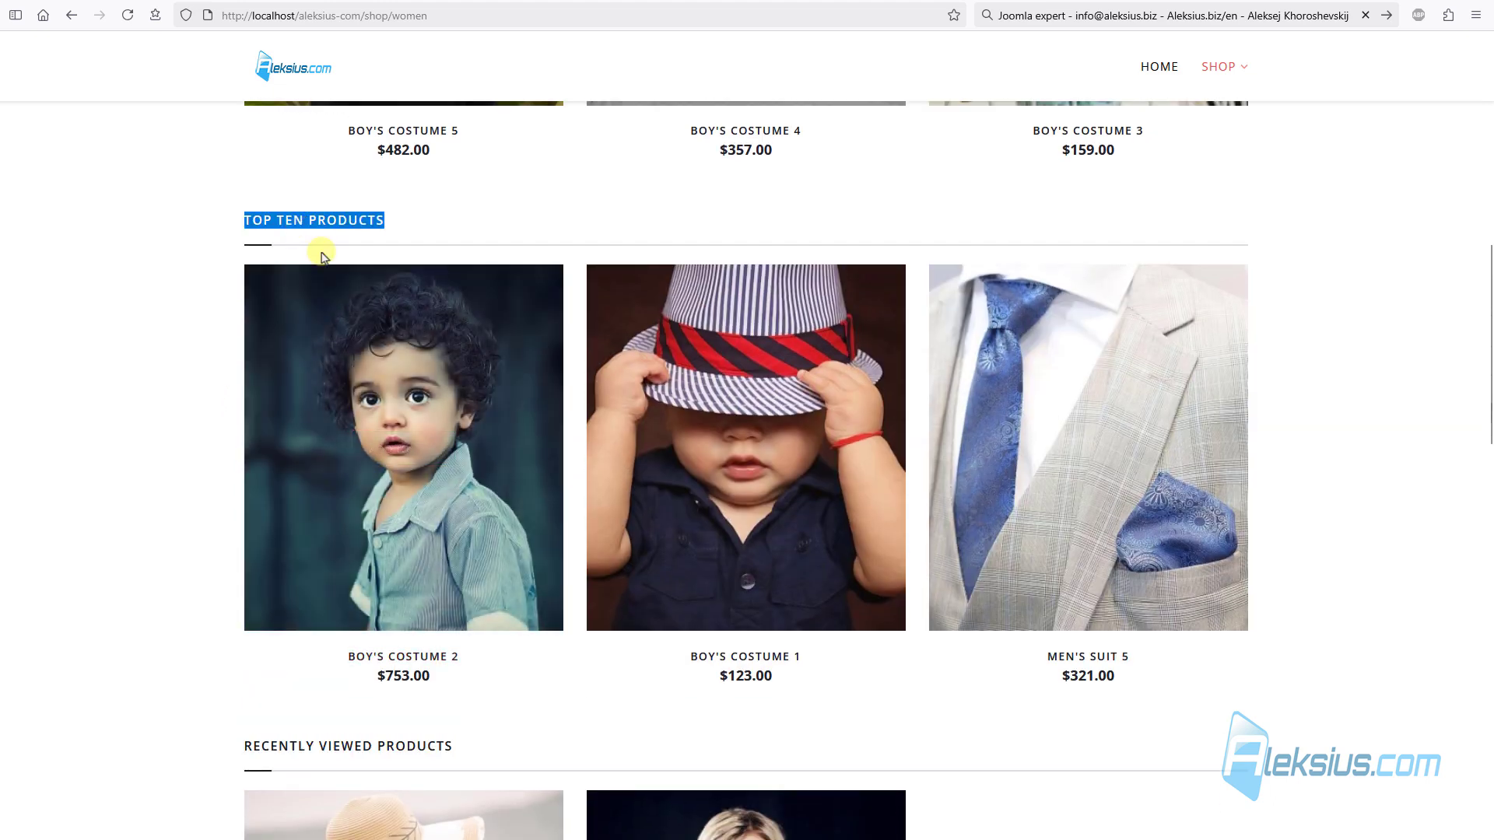
{"action": "scroll", "coordinate": [340, 278], "scroll_direction": "up", "scroll_amount": 7}
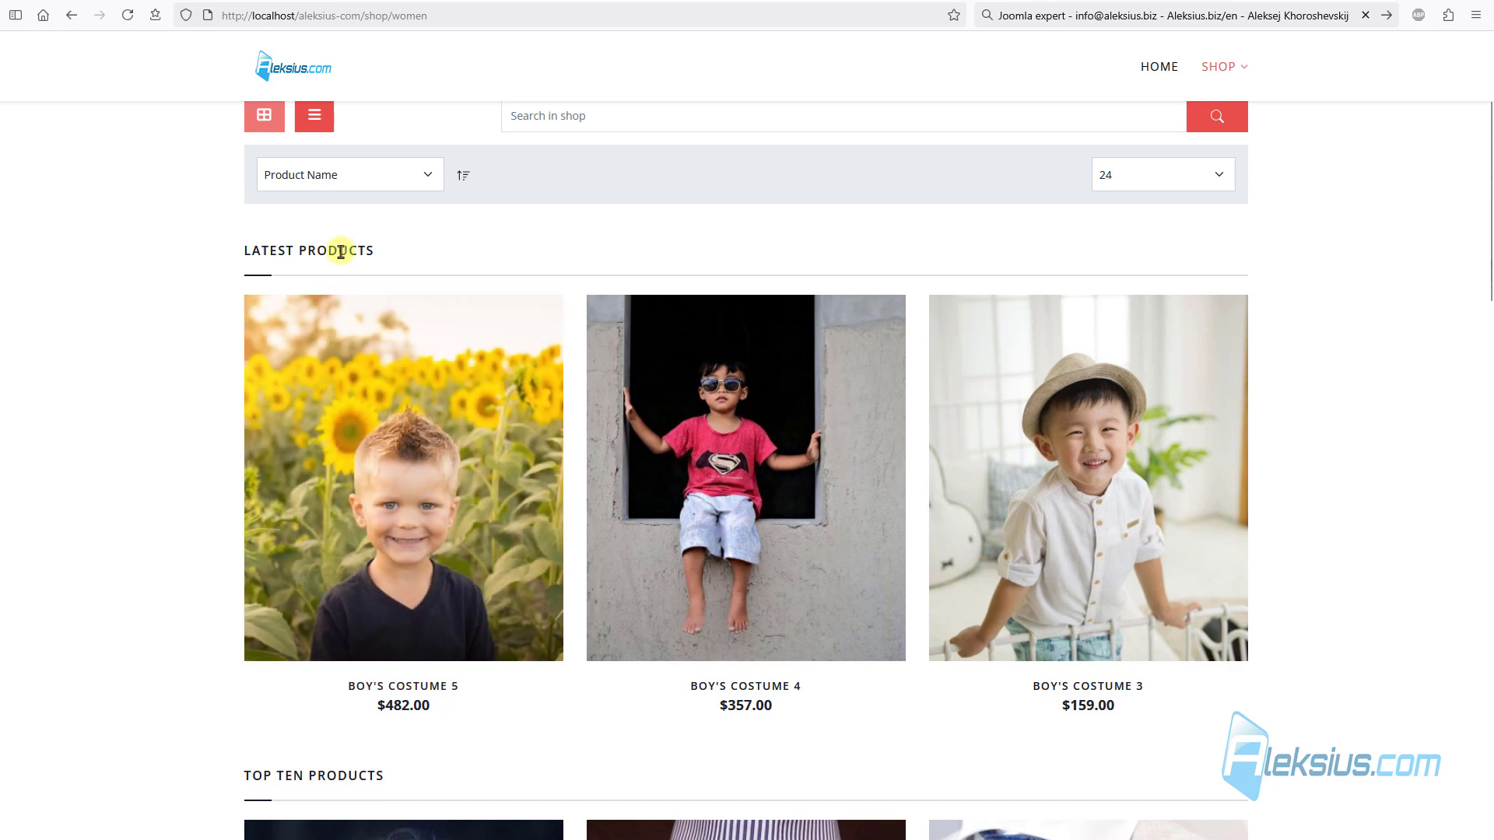
{"action": "triple_click", "coordinate": [340, 250]}
{"action": "scroll", "coordinate": [427, 324], "scroll_direction": "up", "scroll_amount": 3}
{"action": "scroll", "coordinate": [427, 334], "scroll_direction": "down", "scroll_amount": 5}
{"action": "scroll", "coordinate": [427, 339], "scroll_direction": "down", "scroll_amount": 17}
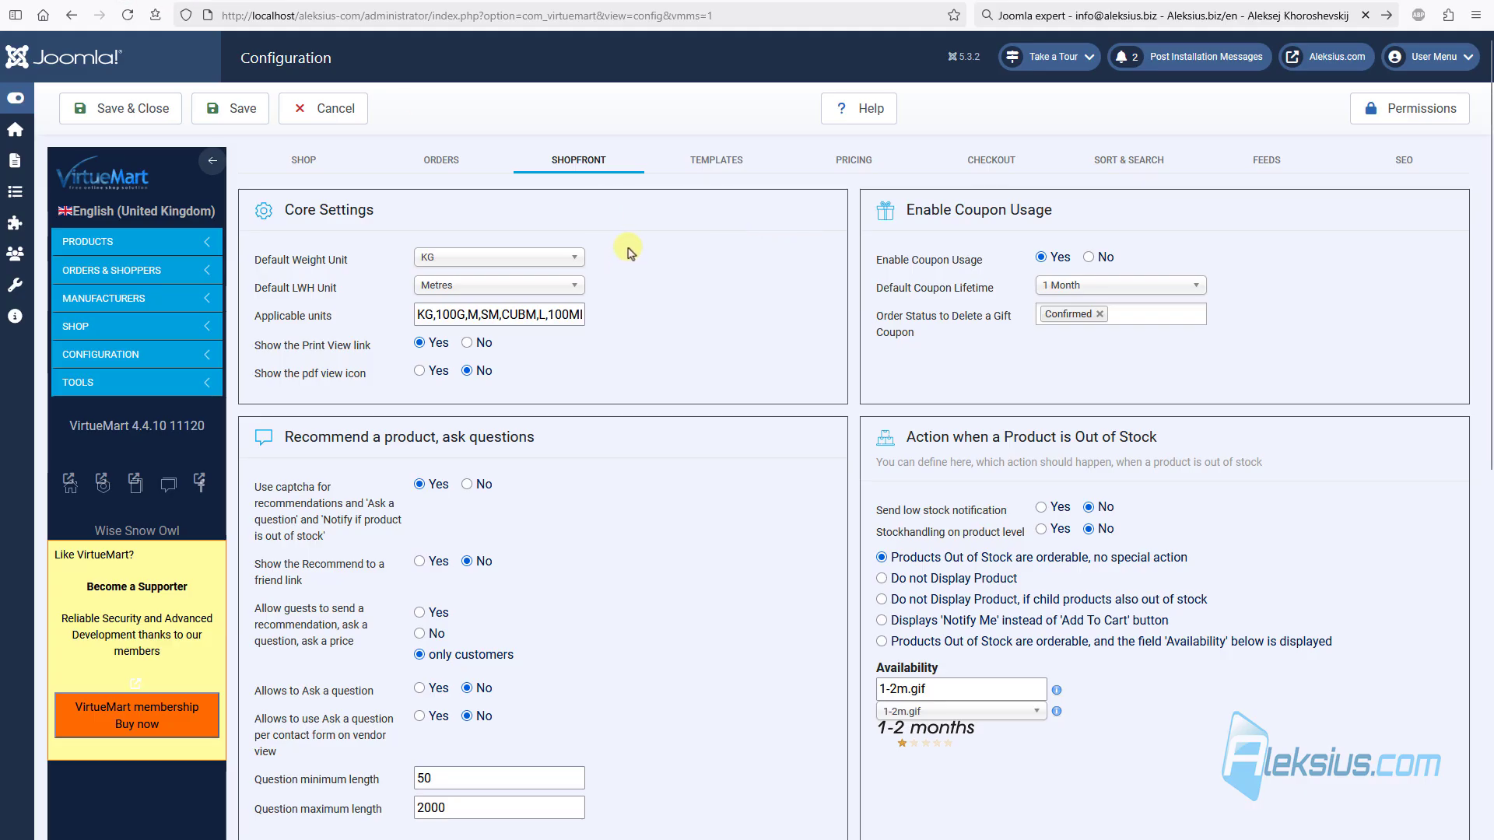
Step: In the VirtueMart configuration's template settings, set Show featured and Show discontinued to No for the shopfront
{"action": "left_click", "coordinate": [703, 164]}
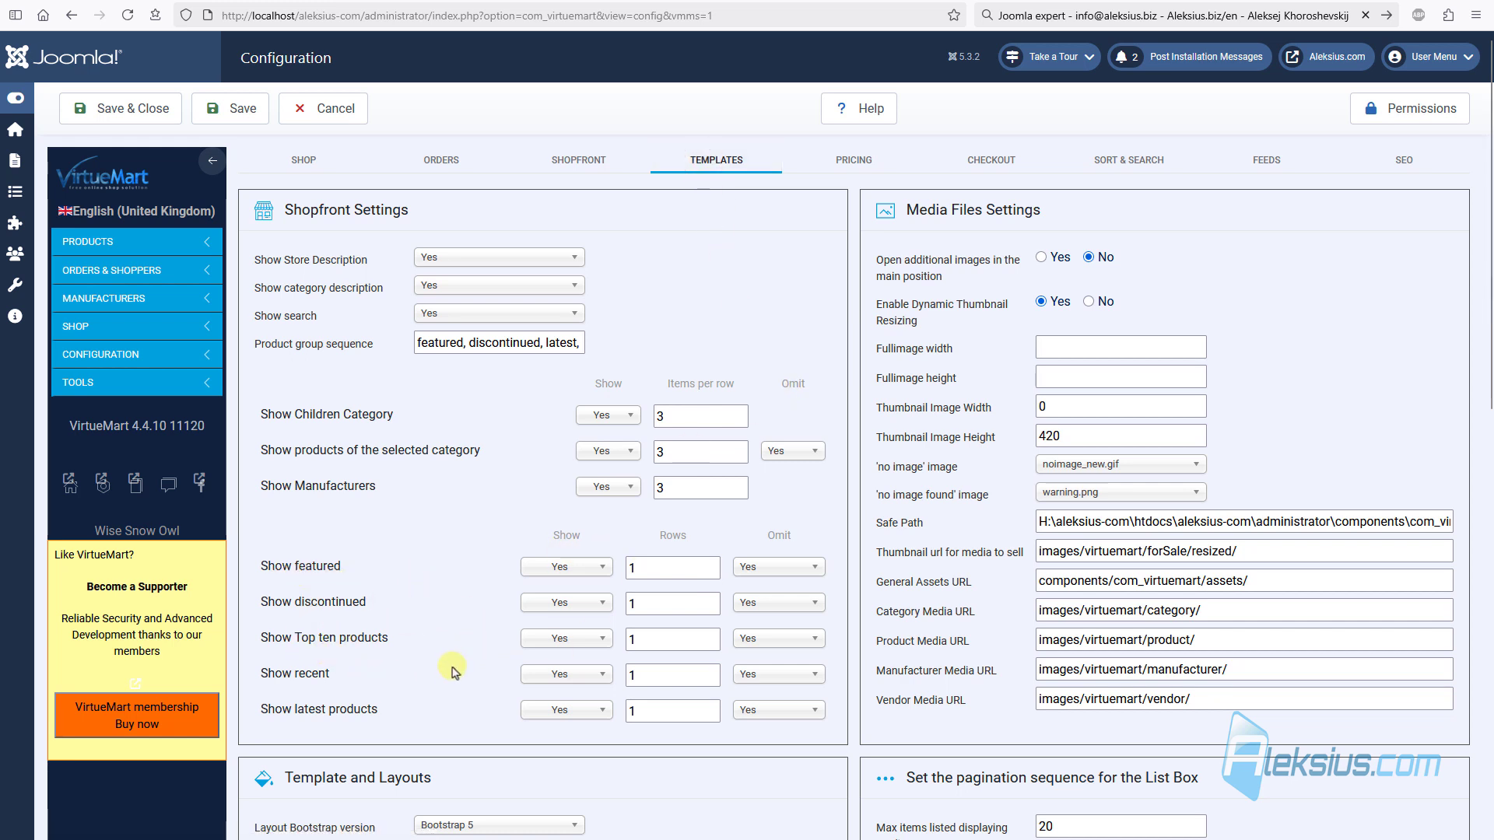
{"action": "left_click", "coordinate": [562, 567]}
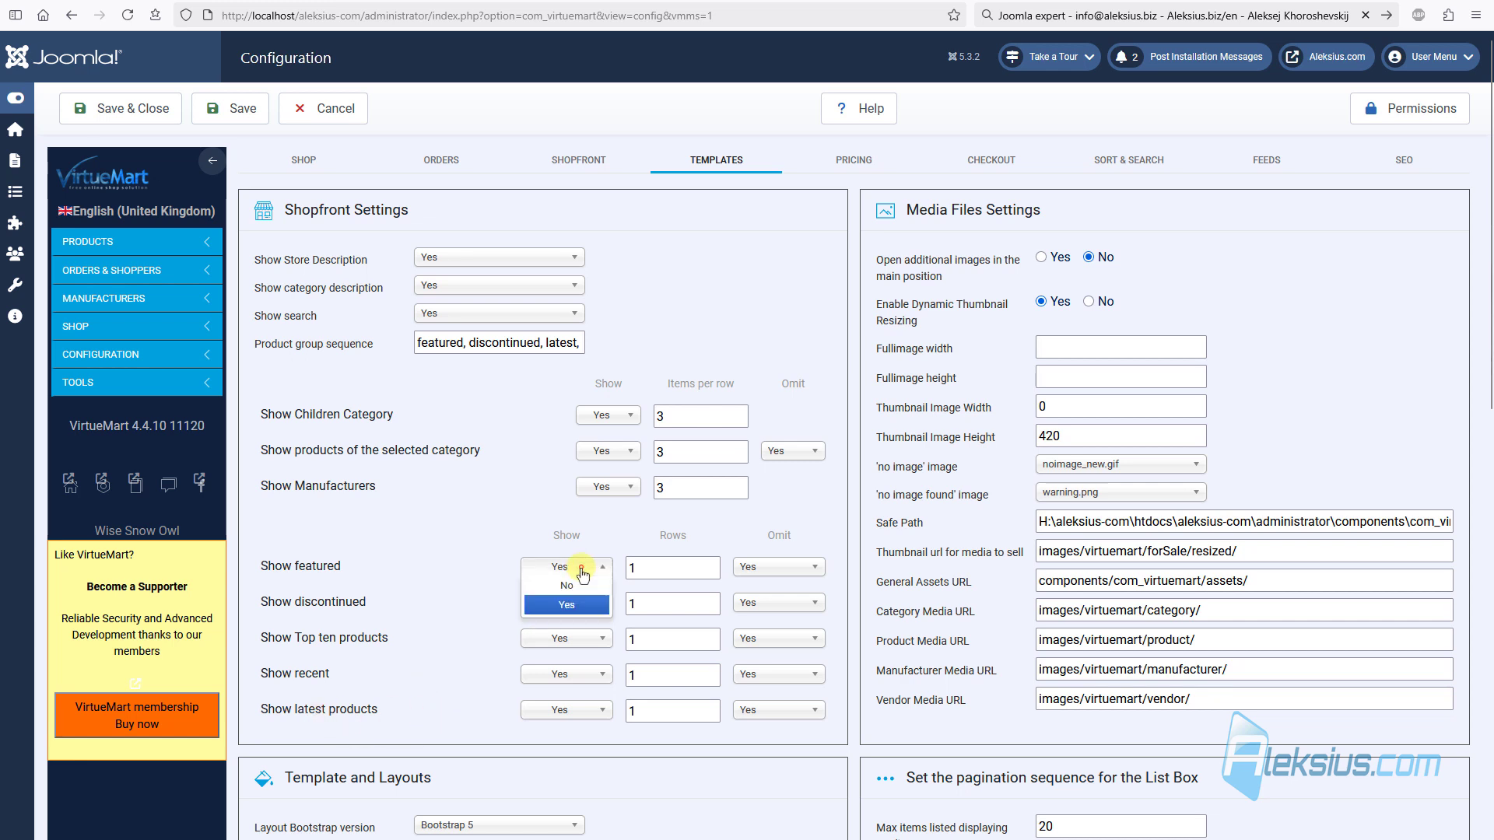
{"action": "left_click", "coordinate": [566, 585]}
{"action": "left_click", "coordinate": [583, 603]}
{"action": "left_click", "coordinate": [577, 622]}
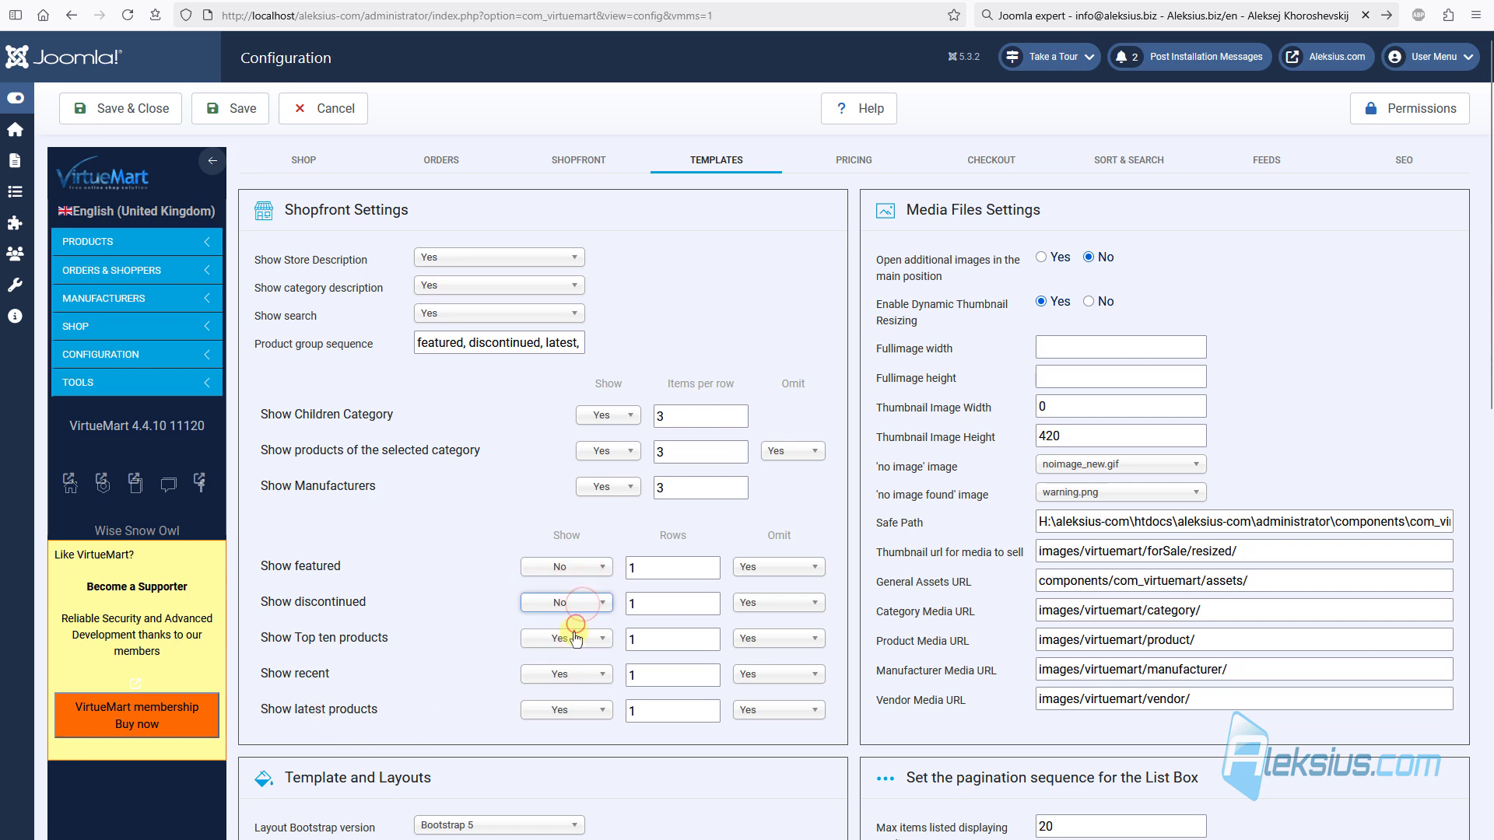
Step: Set Show Top ten products, Show recent and Show latest products to No and save the configuration
{"action": "left_click", "coordinate": [566, 638]}
{"action": "left_click", "coordinate": [567, 656]}
{"action": "left_click", "coordinate": [565, 674]}
{"action": "left_click", "coordinate": [565, 710]}
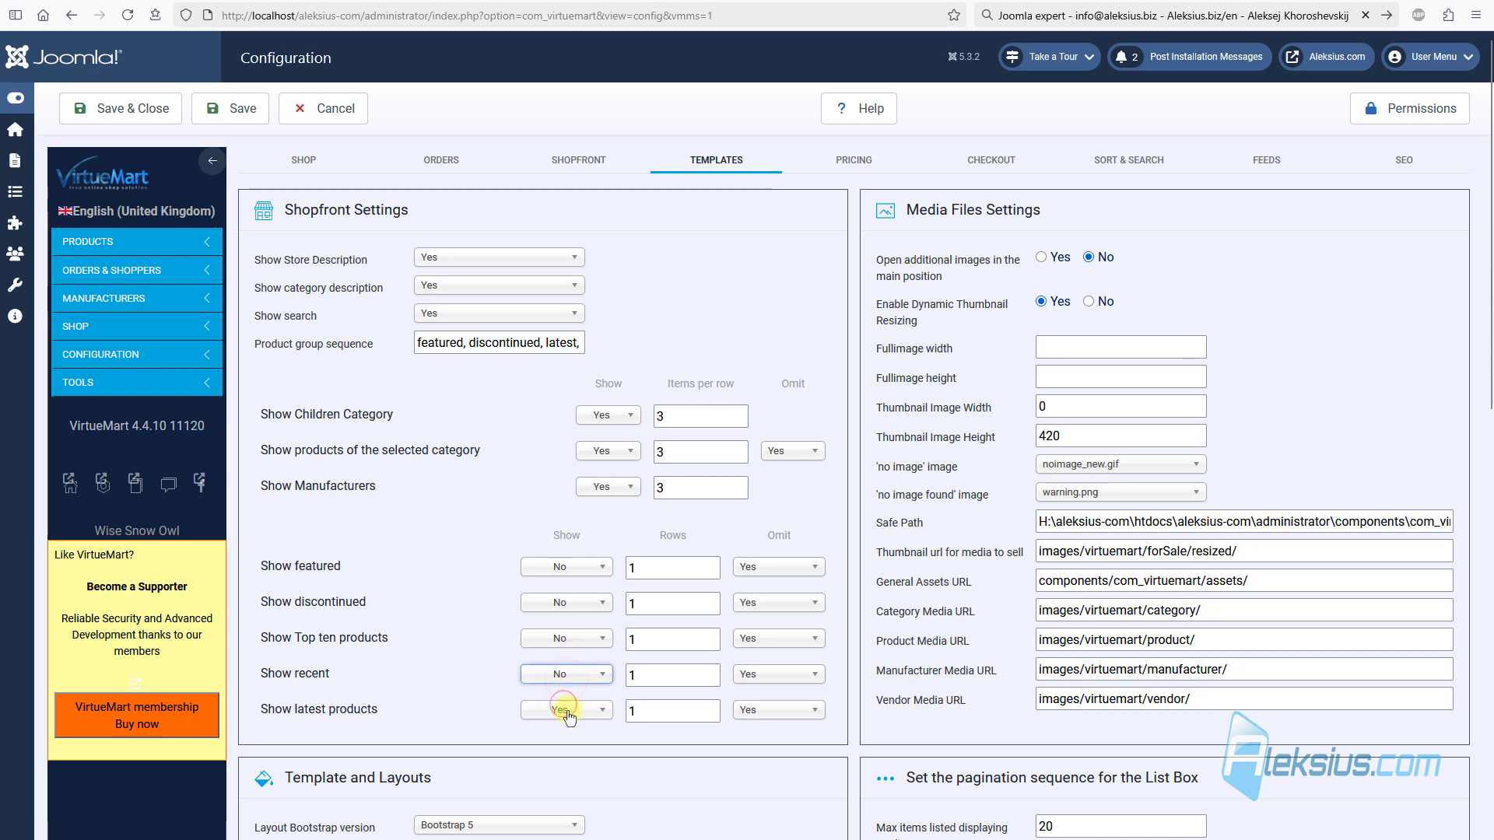
{"action": "left_click", "coordinate": [566, 710]}
{"action": "left_click", "coordinate": [572, 730]}
{"action": "left_click", "coordinate": [243, 111]}
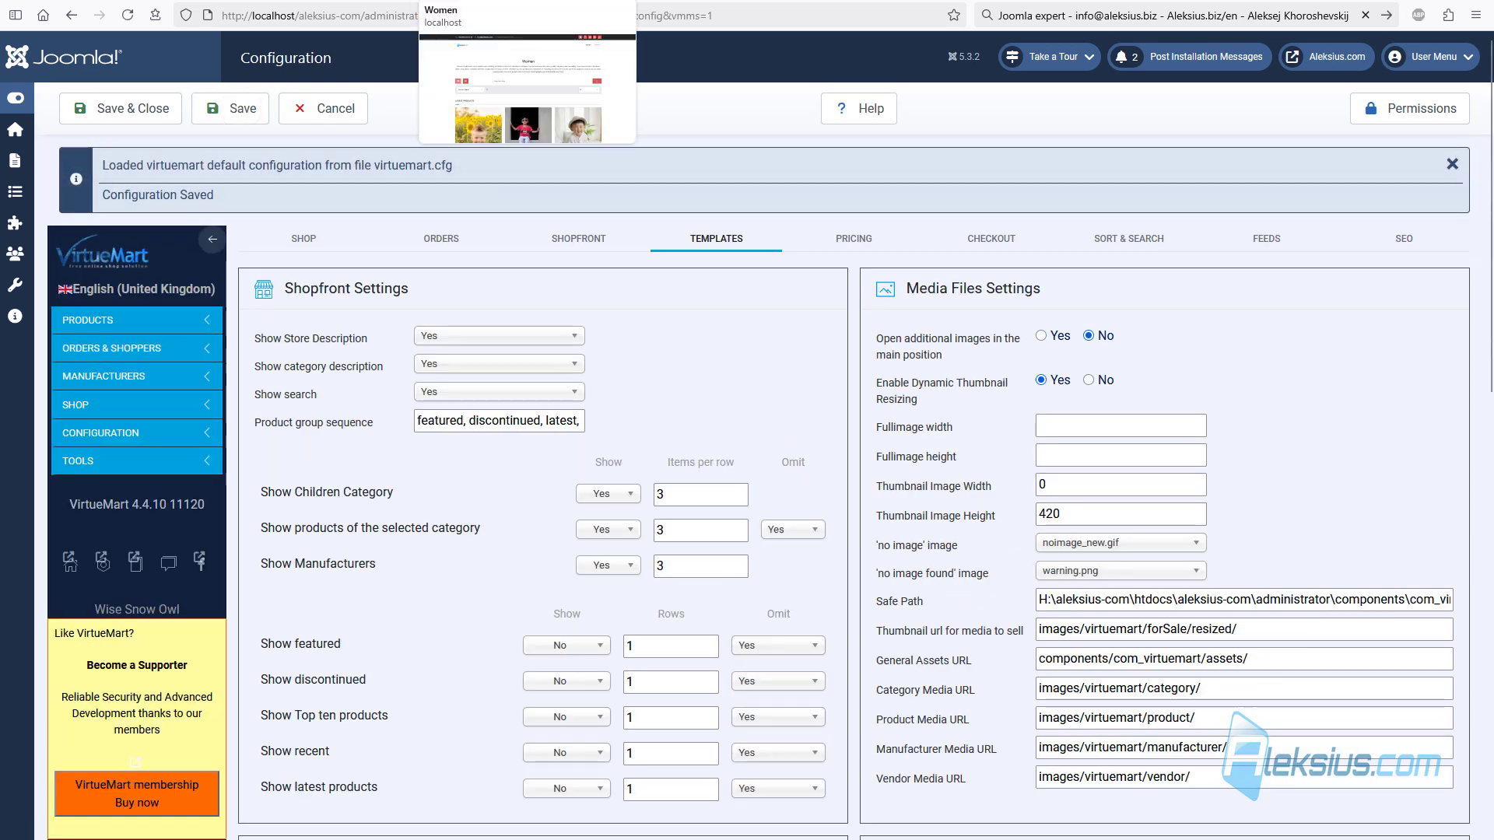
Step: Reload the storefront's Women category page and look through the Women and Girls product listings
{"action": "left_click", "coordinate": [490, 1]}
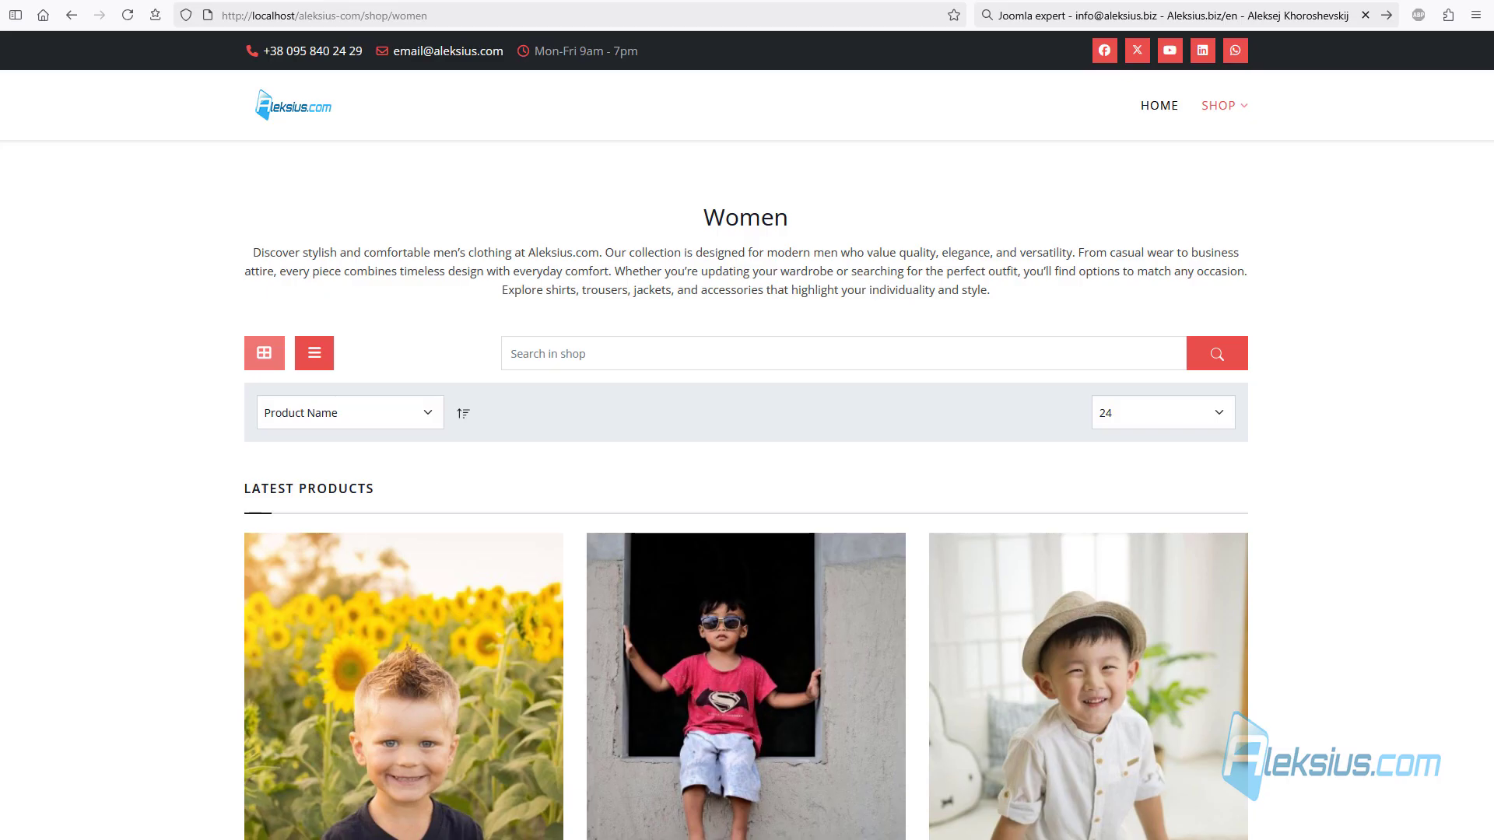
{"action": "scroll", "coordinate": [516, 335], "scroll_direction": "down", "scroll_amount": 6}
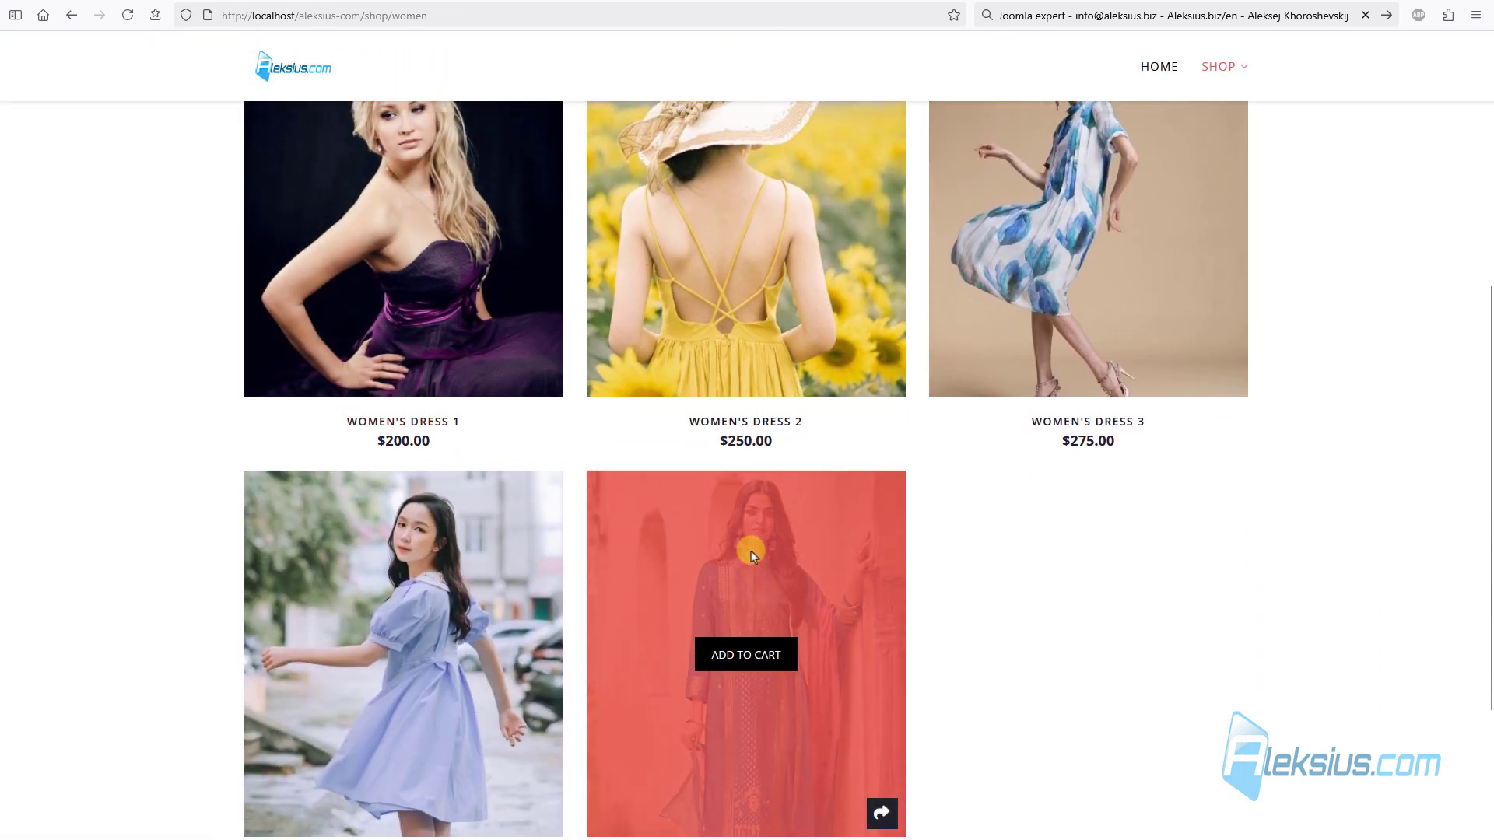
{"action": "scroll", "coordinate": [750, 551], "scroll_direction": "up", "scroll_amount": 7}
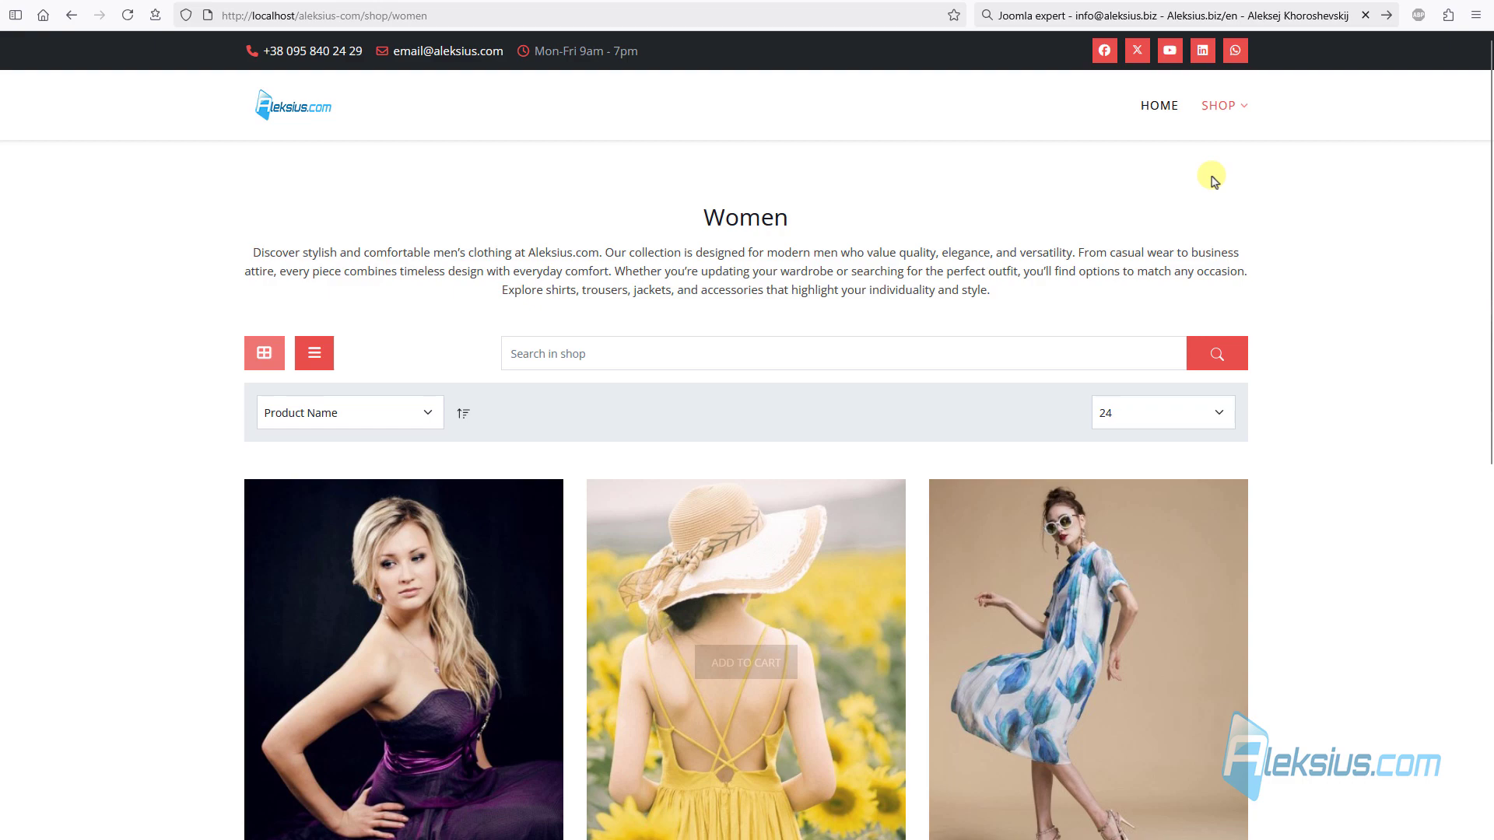
{"action": "mouse_move", "coordinate": [1232, 114]}
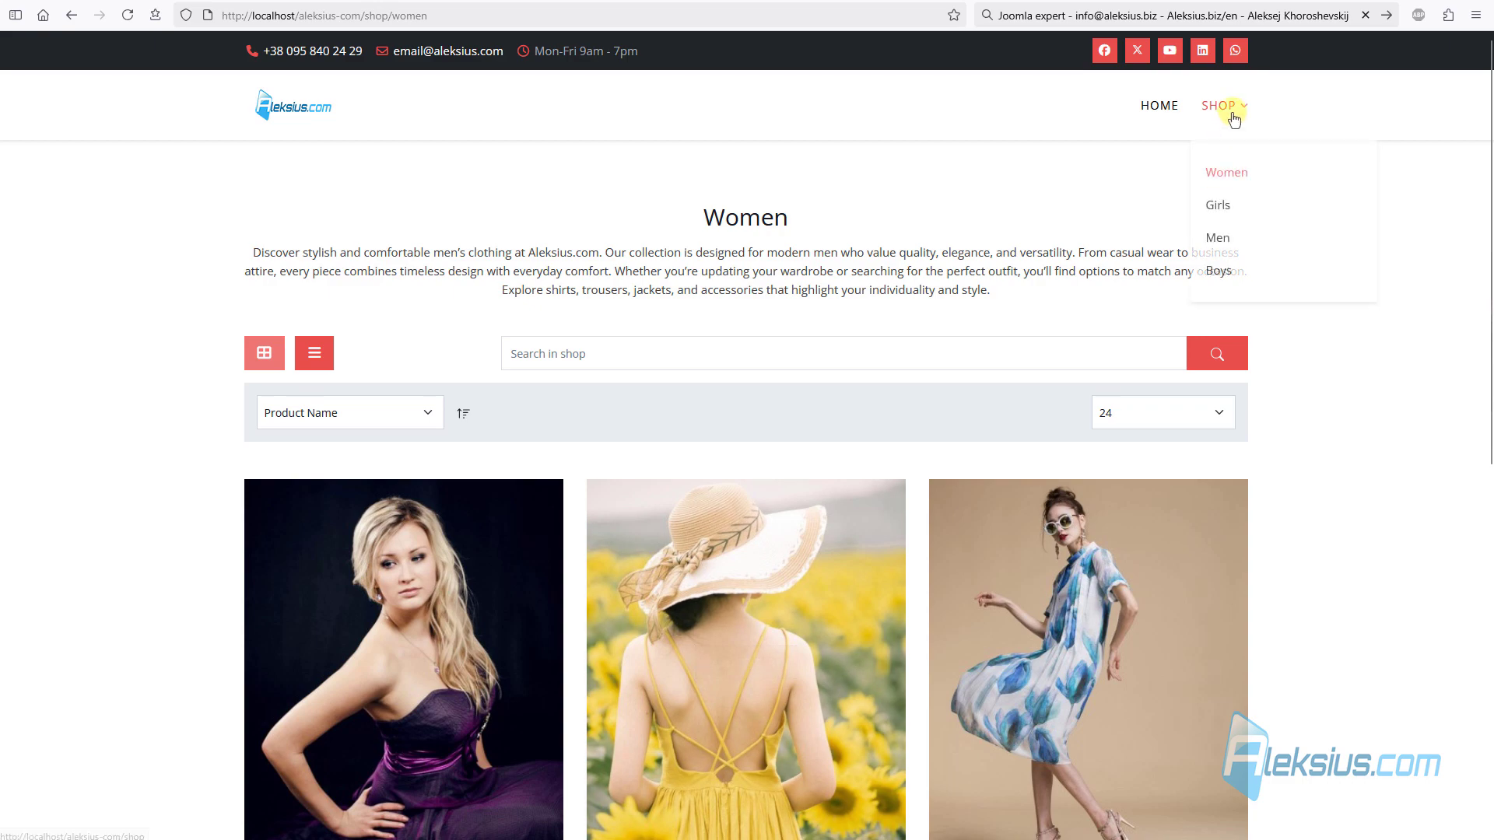
{"action": "left_click", "coordinate": [1227, 209]}
{"action": "scroll", "coordinate": [414, 320], "scroll_direction": "down", "scroll_amount": 7}
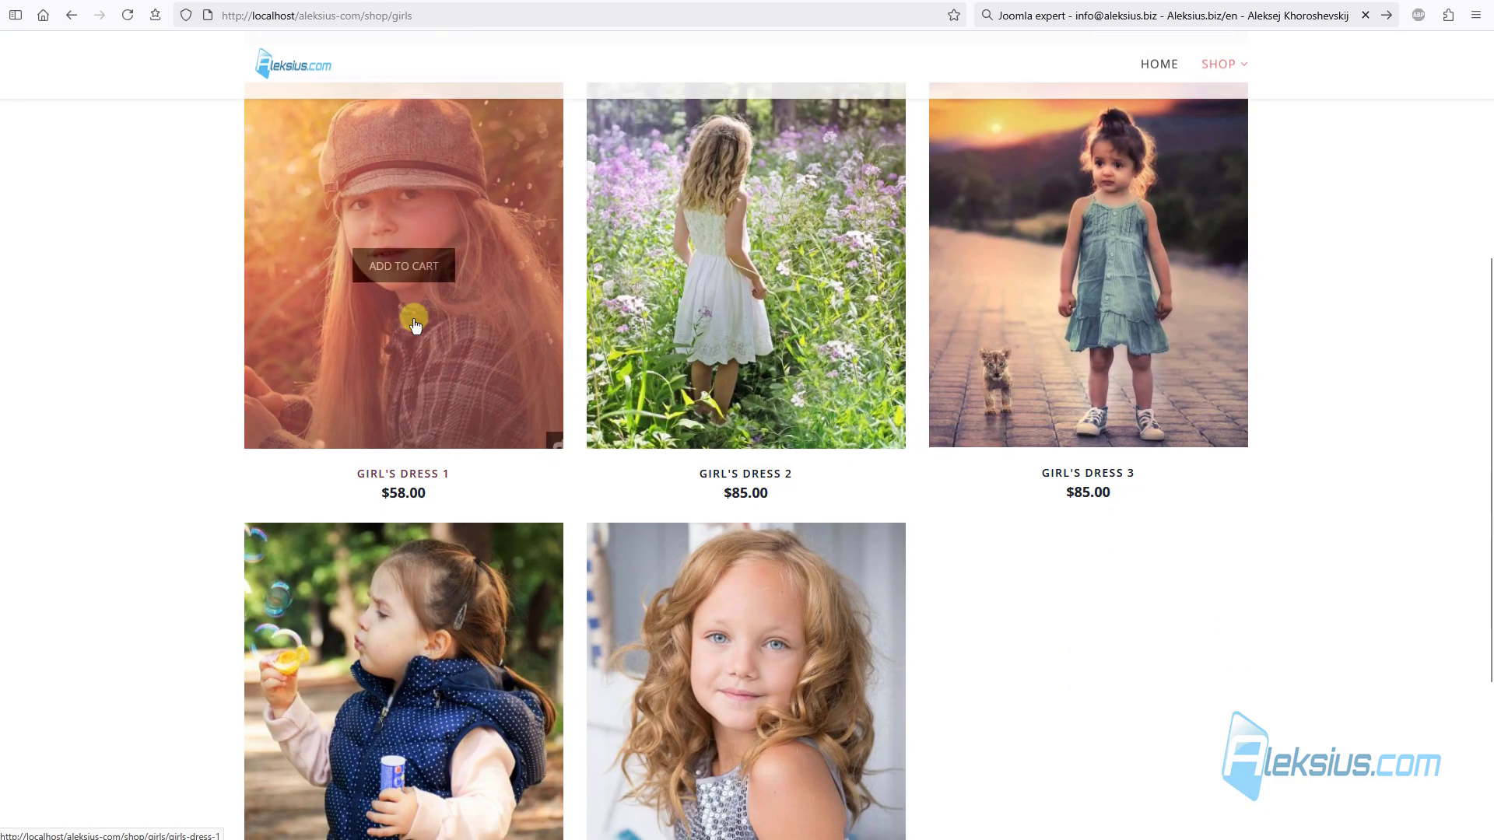
{"action": "scroll", "coordinate": [418, 320], "scroll_direction": "up", "scroll_amount": 7}
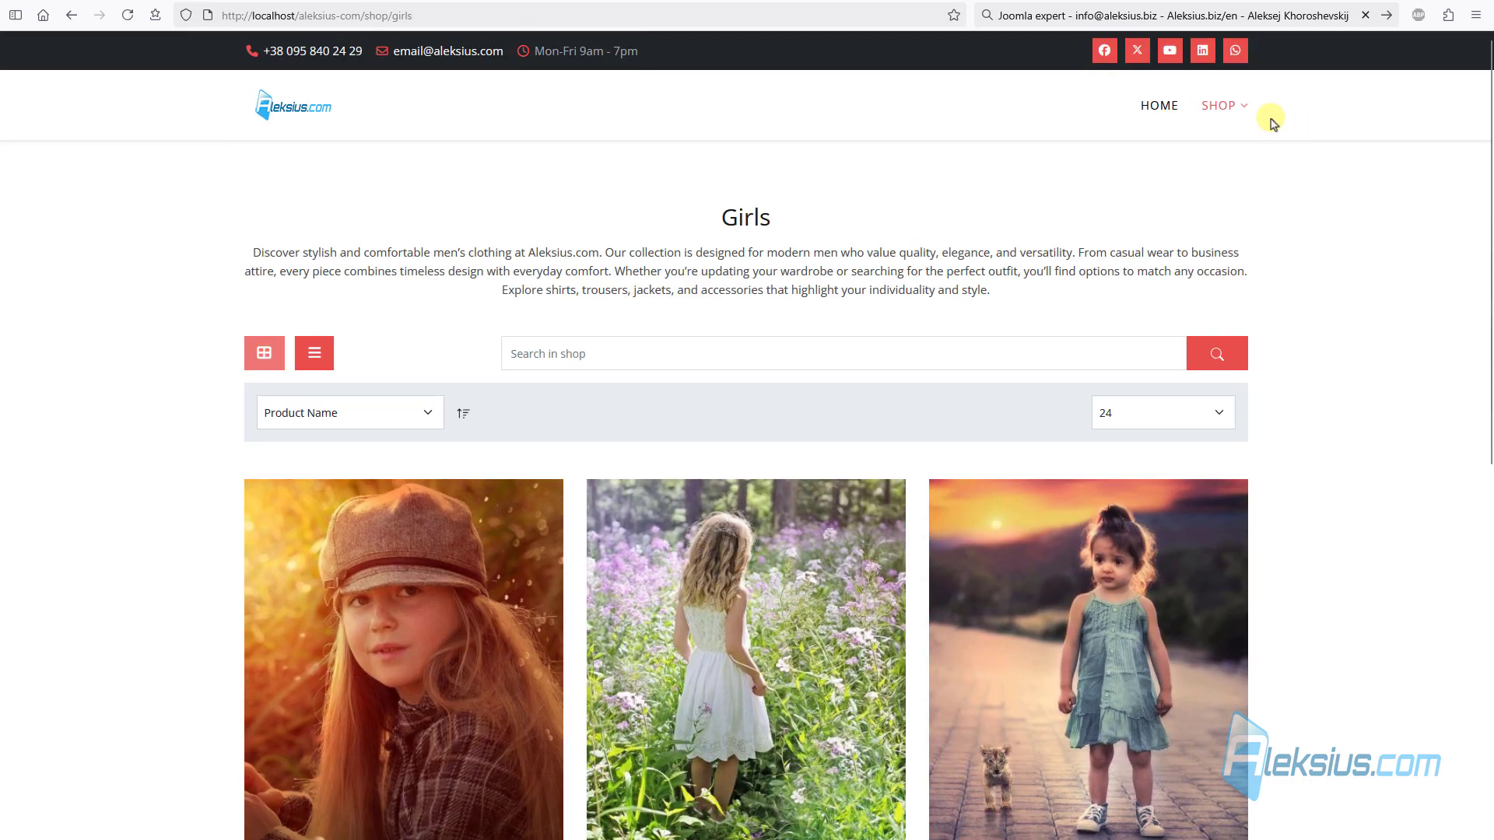
Step: Look through the storefront's Men and Boys category listings and return to the Women category
{"action": "left_click", "coordinate": [1227, 247]}
{"action": "scroll", "coordinate": [557, 385], "scroll_direction": "down", "scroll_amount": 5}
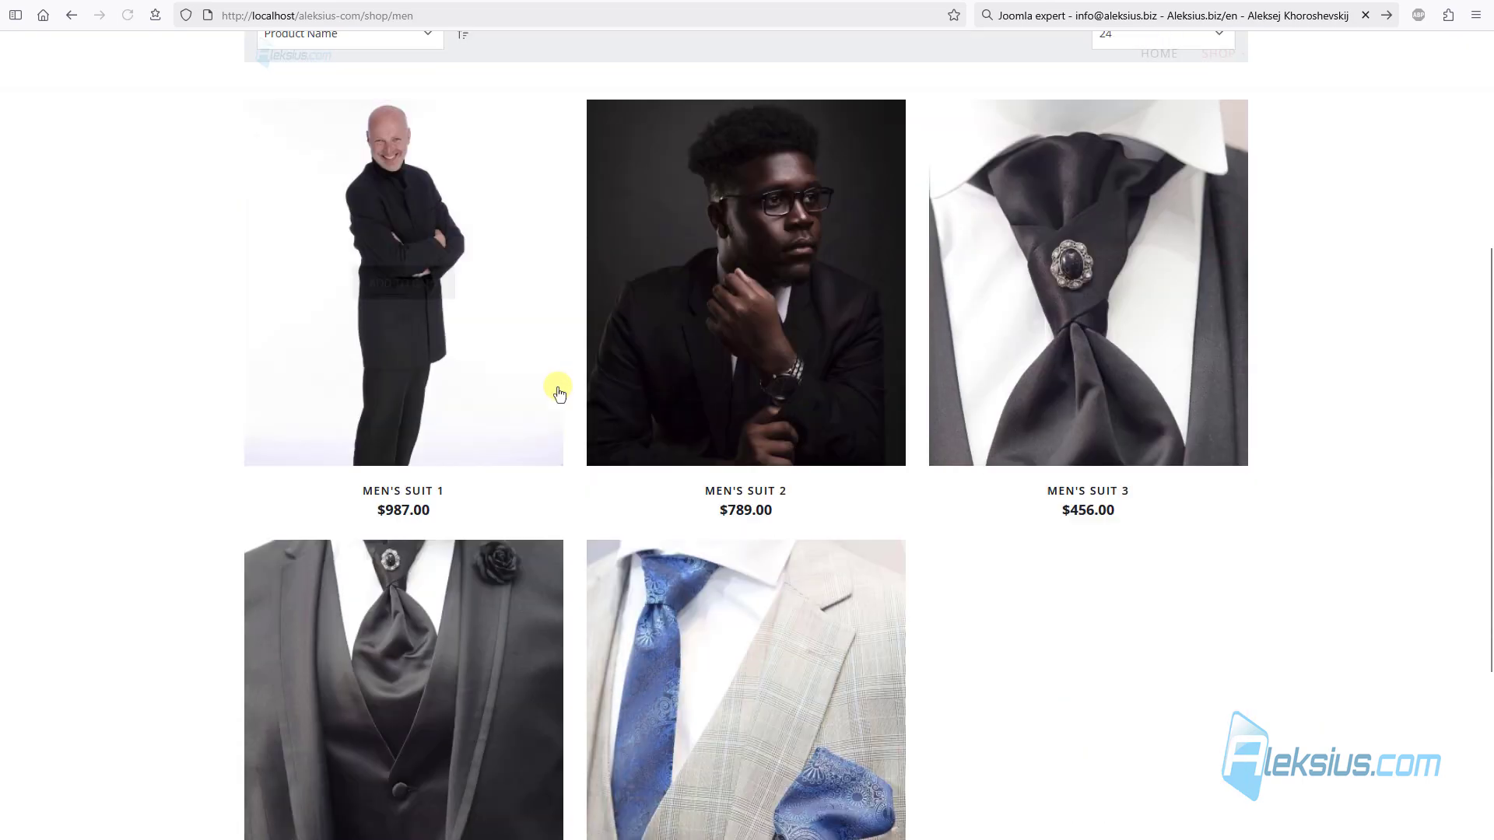
{"action": "scroll", "coordinate": [557, 385], "scroll_direction": "up", "scroll_amount": 5}
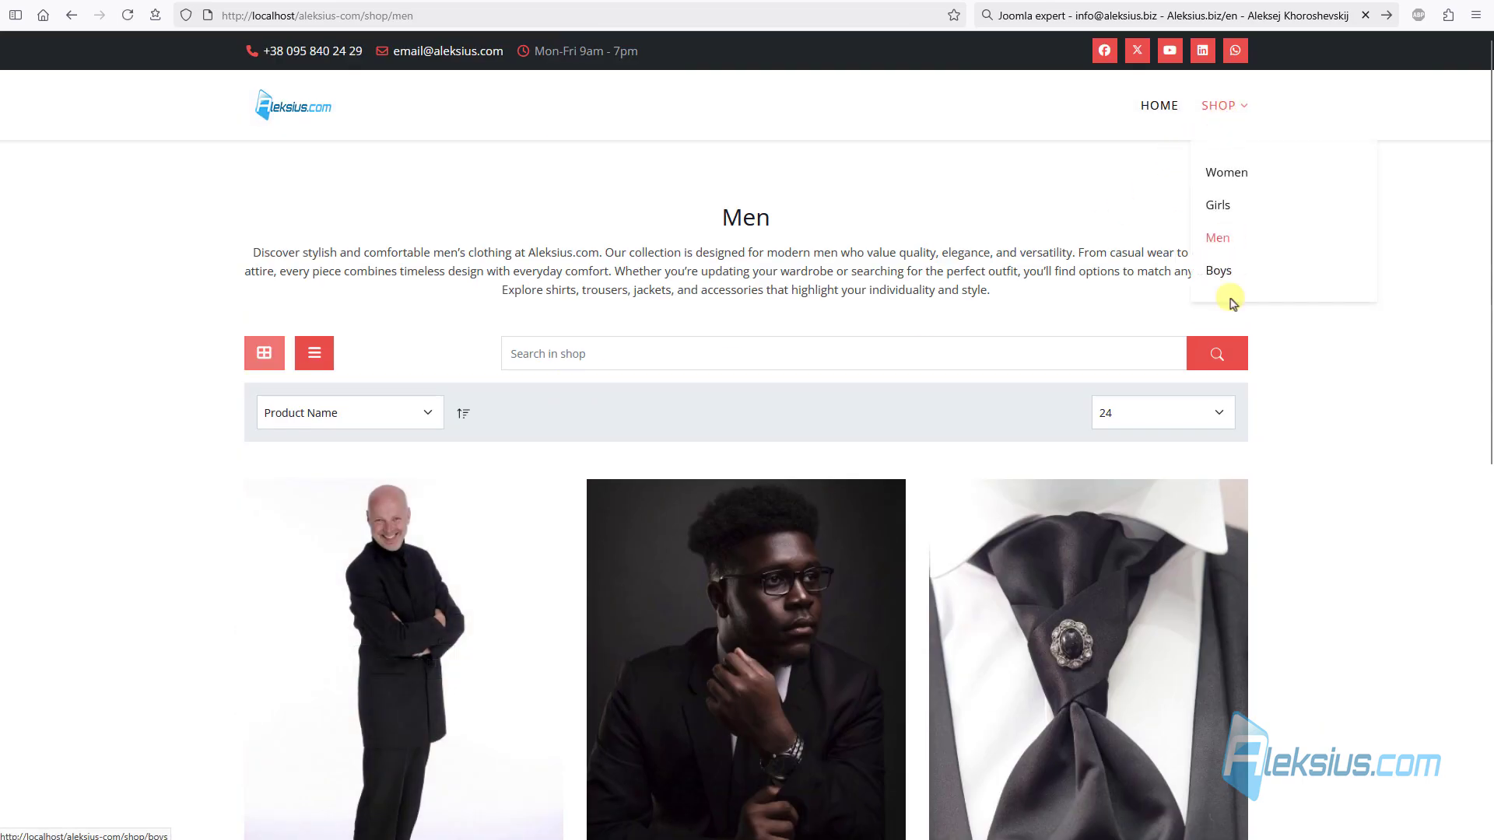
{"action": "left_click", "coordinate": [1220, 274]}
{"action": "scroll", "coordinate": [801, 405], "scroll_direction": "down", "scroll_amount": 7}
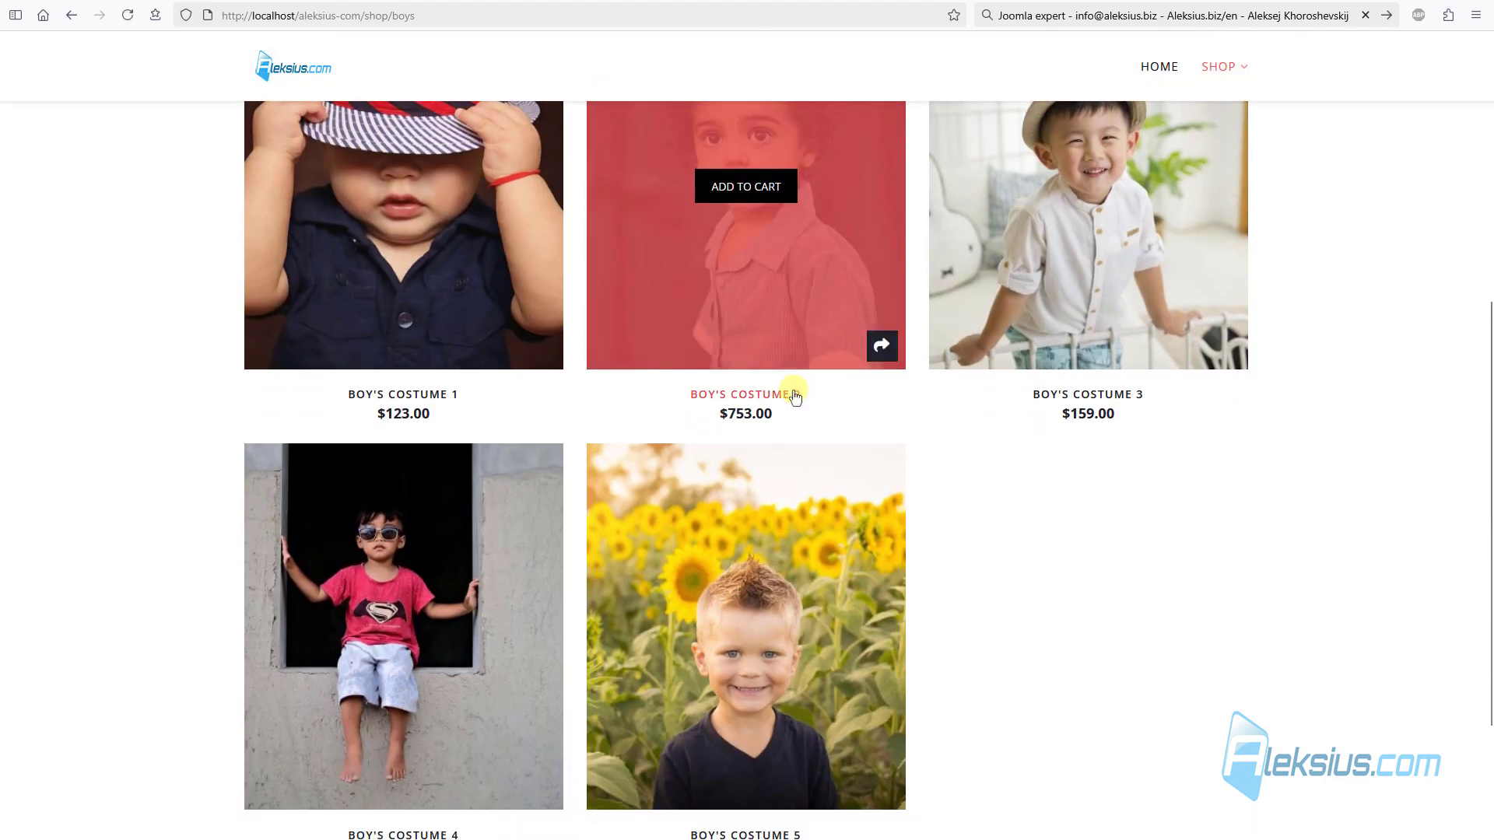
{"action": "scroll", "coordinate": [984, 337], "scroll_direction": "up", "scroll_amount": 9}
{"action": "mouse_move", "coordinate": [1233, 107]}
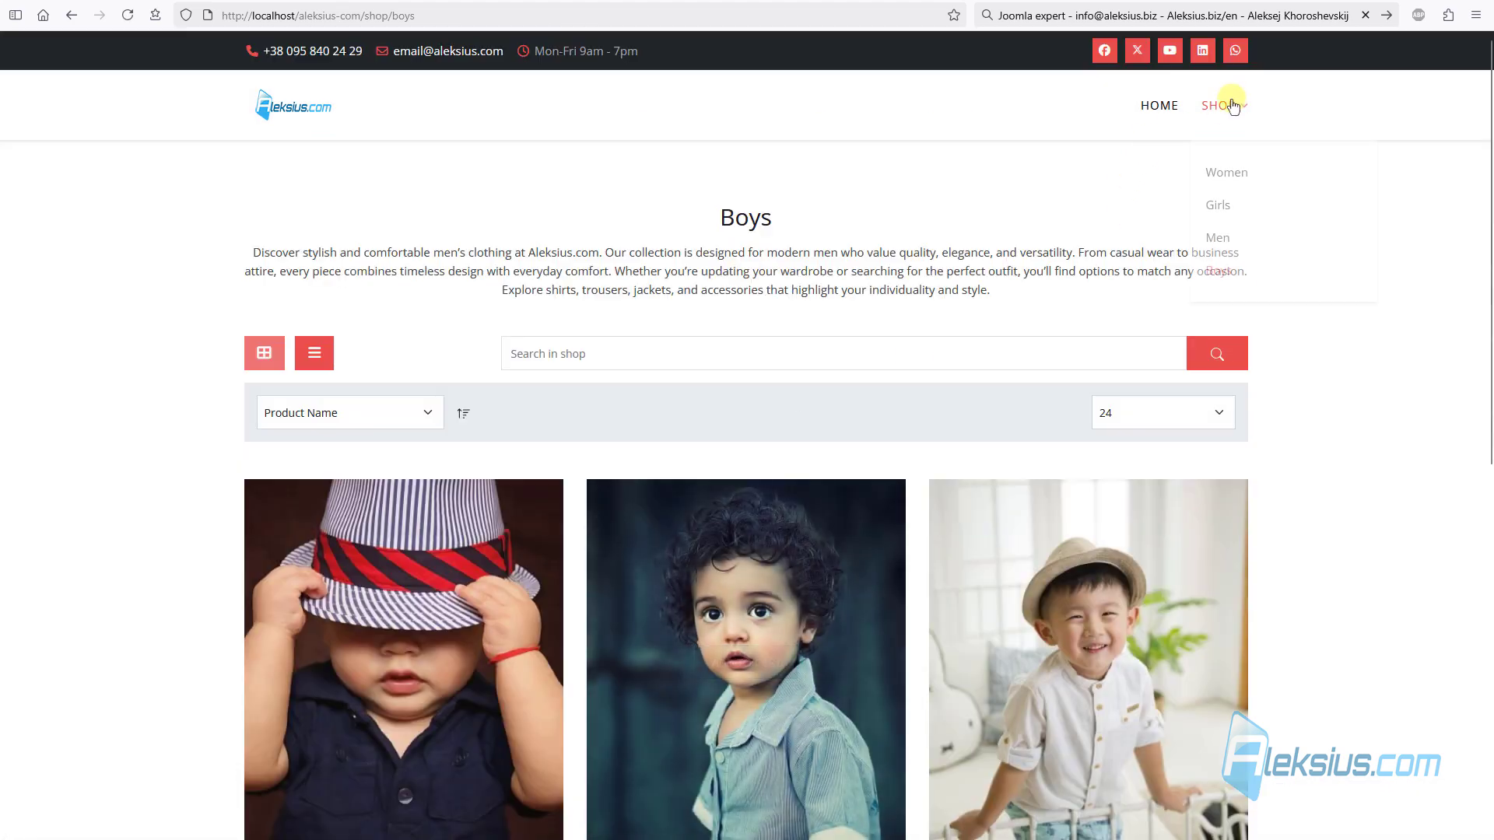
{"action": "left_click", "coordinate": [1220, 166]}
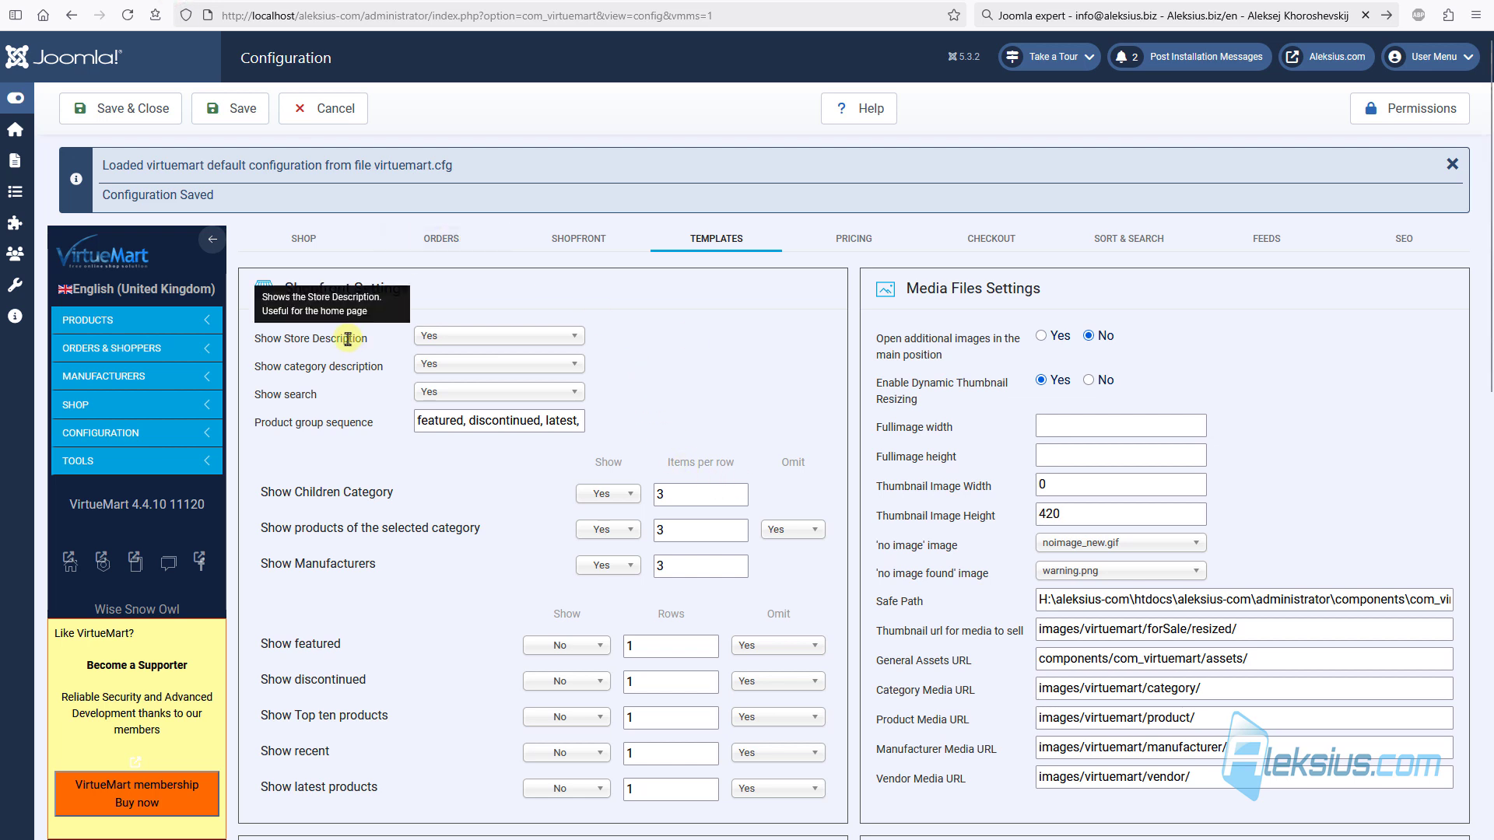
Step: In the VirtueMart configuration's template settings, set Show Store Description and Show category description to No and save
{"action": "left_click", "coordinate": [469, 339]}
{"action": "left_click", "coordinate": [488, 358]}
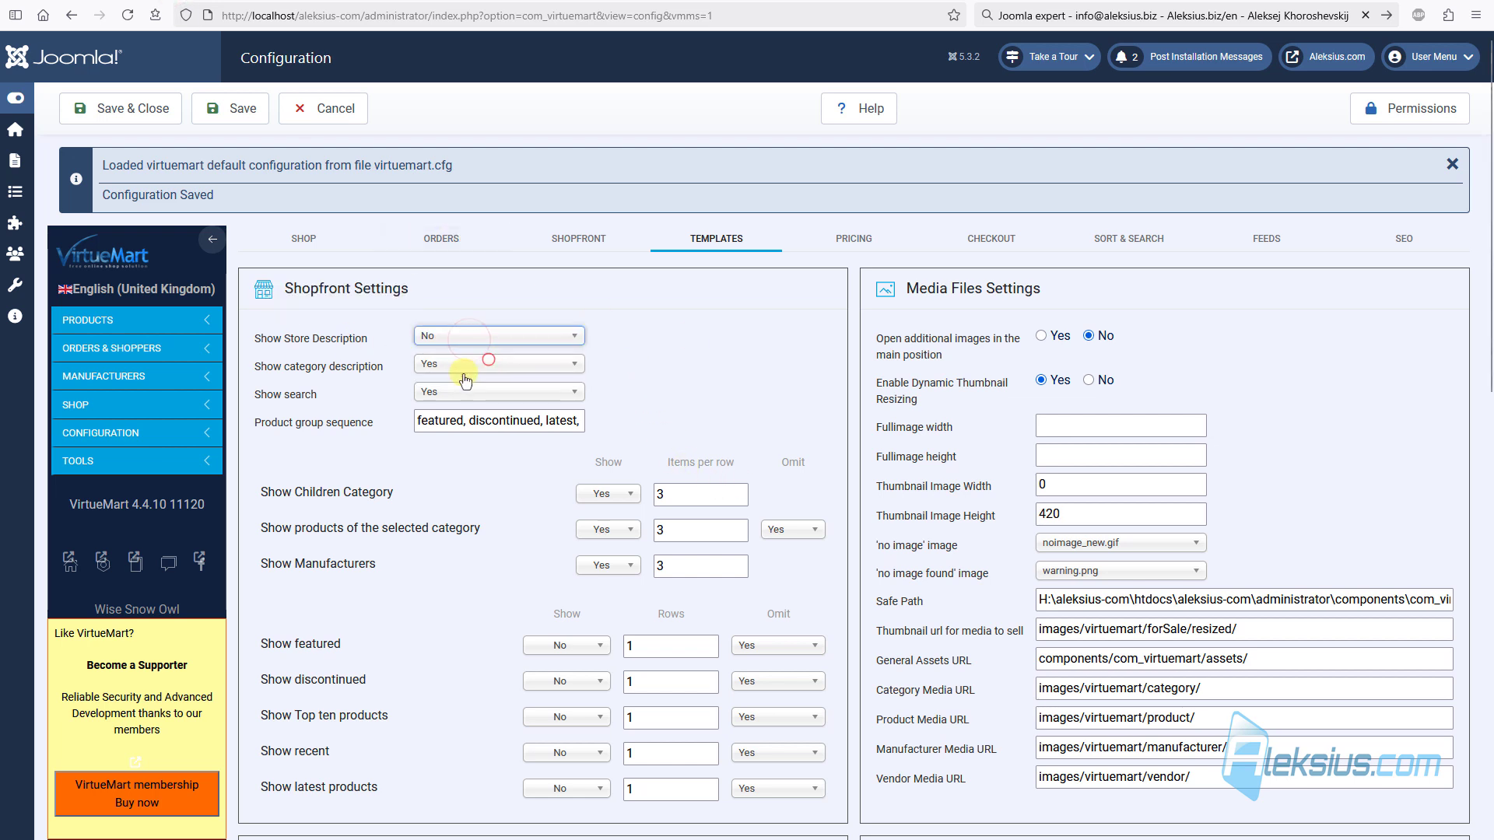
{"action": "left_click", "coordinate": [451, 373]}
{"action": "left_click", "coordinate": [466, 387]}
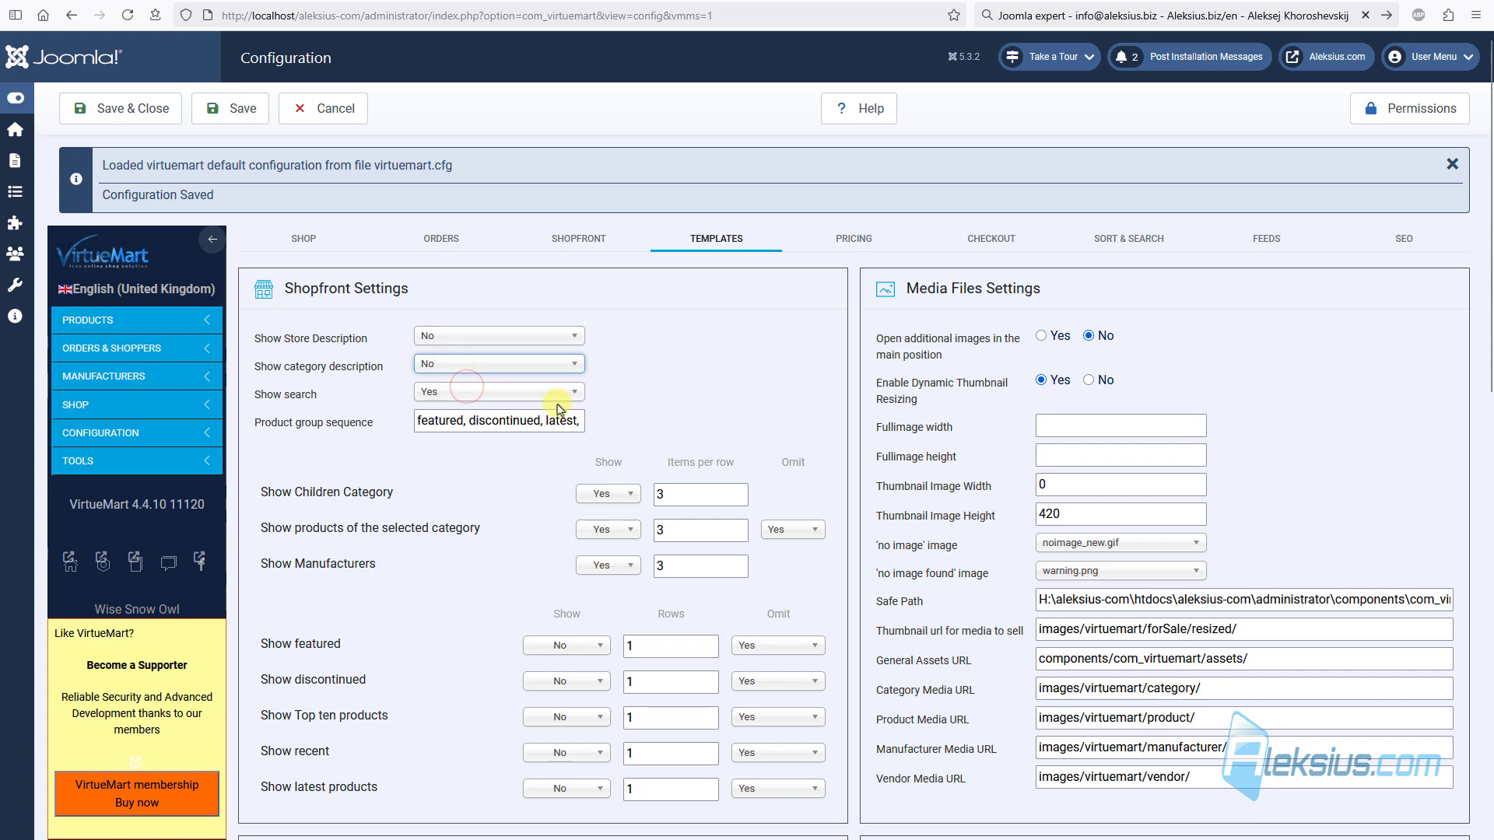
{"action": "left_click", "coordinate": [204, 109]}
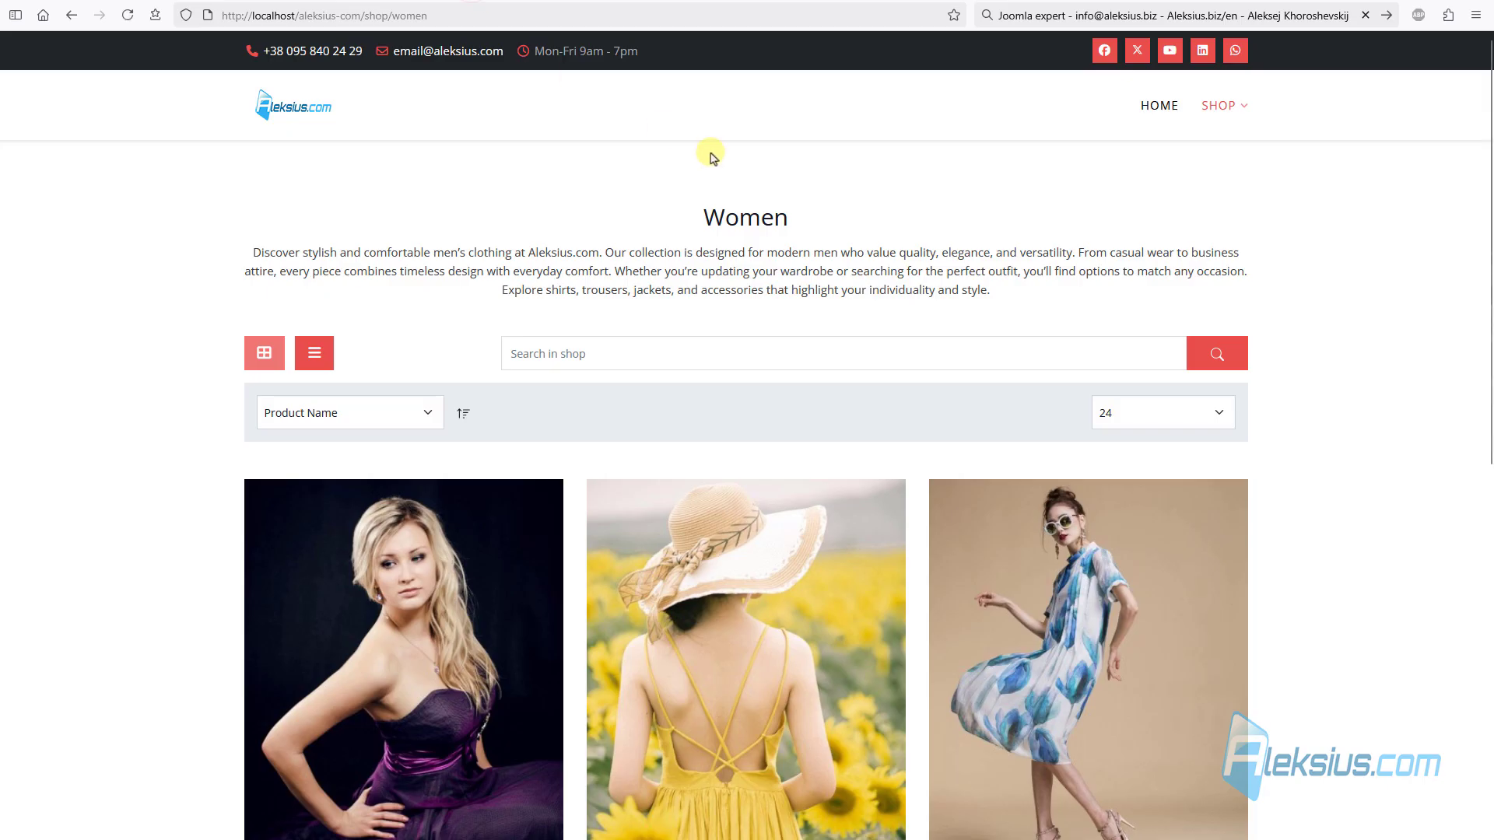
Step: Reload the storefront's Women page and check the headers of the Girls, Men and main Shop pages, returning to Women
{"action": "key", "text": "F5"}
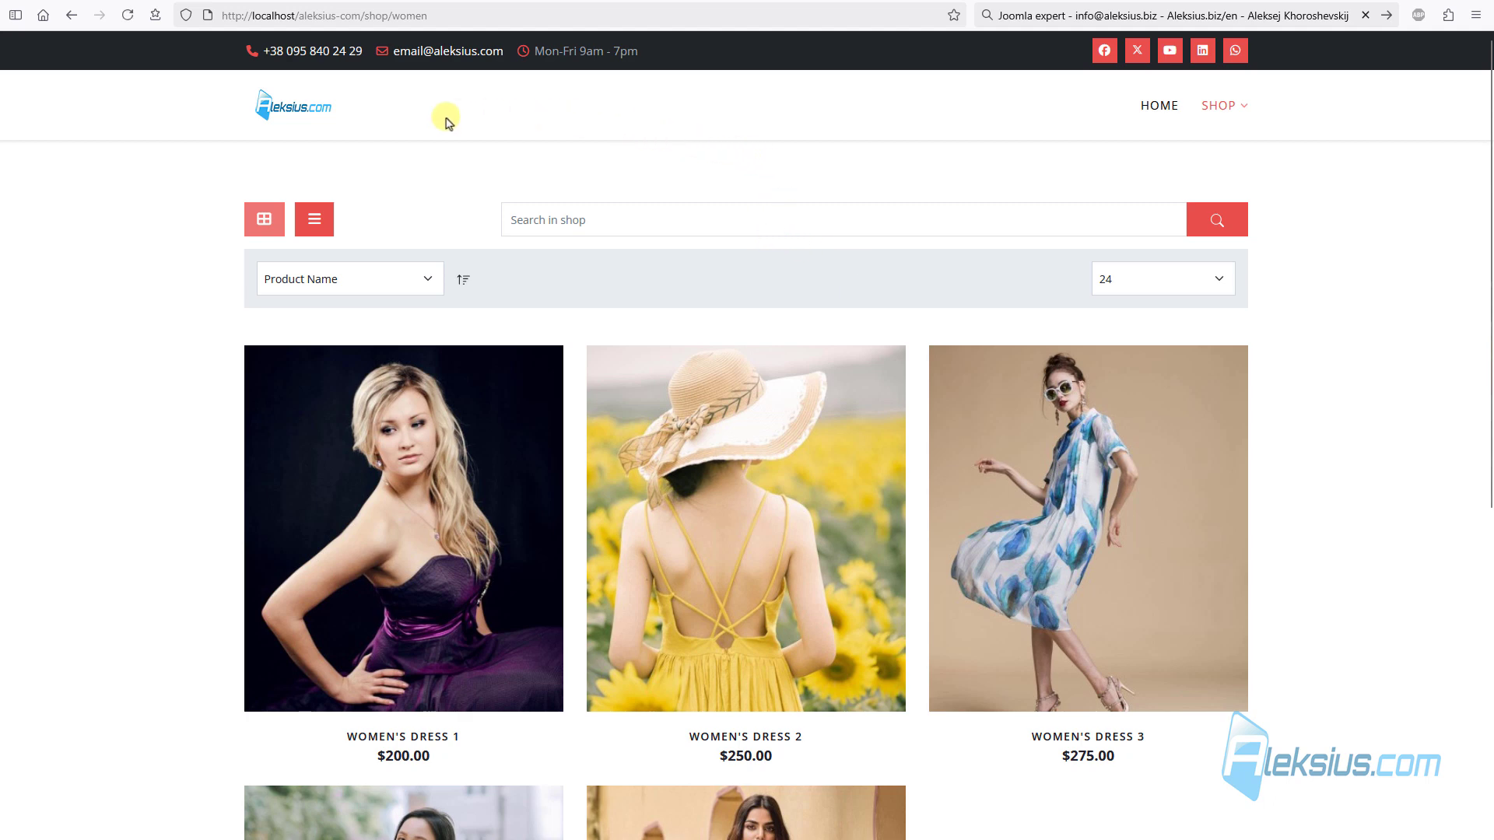
{"action": "mouse_move", "coordinate": [1230, 160]}
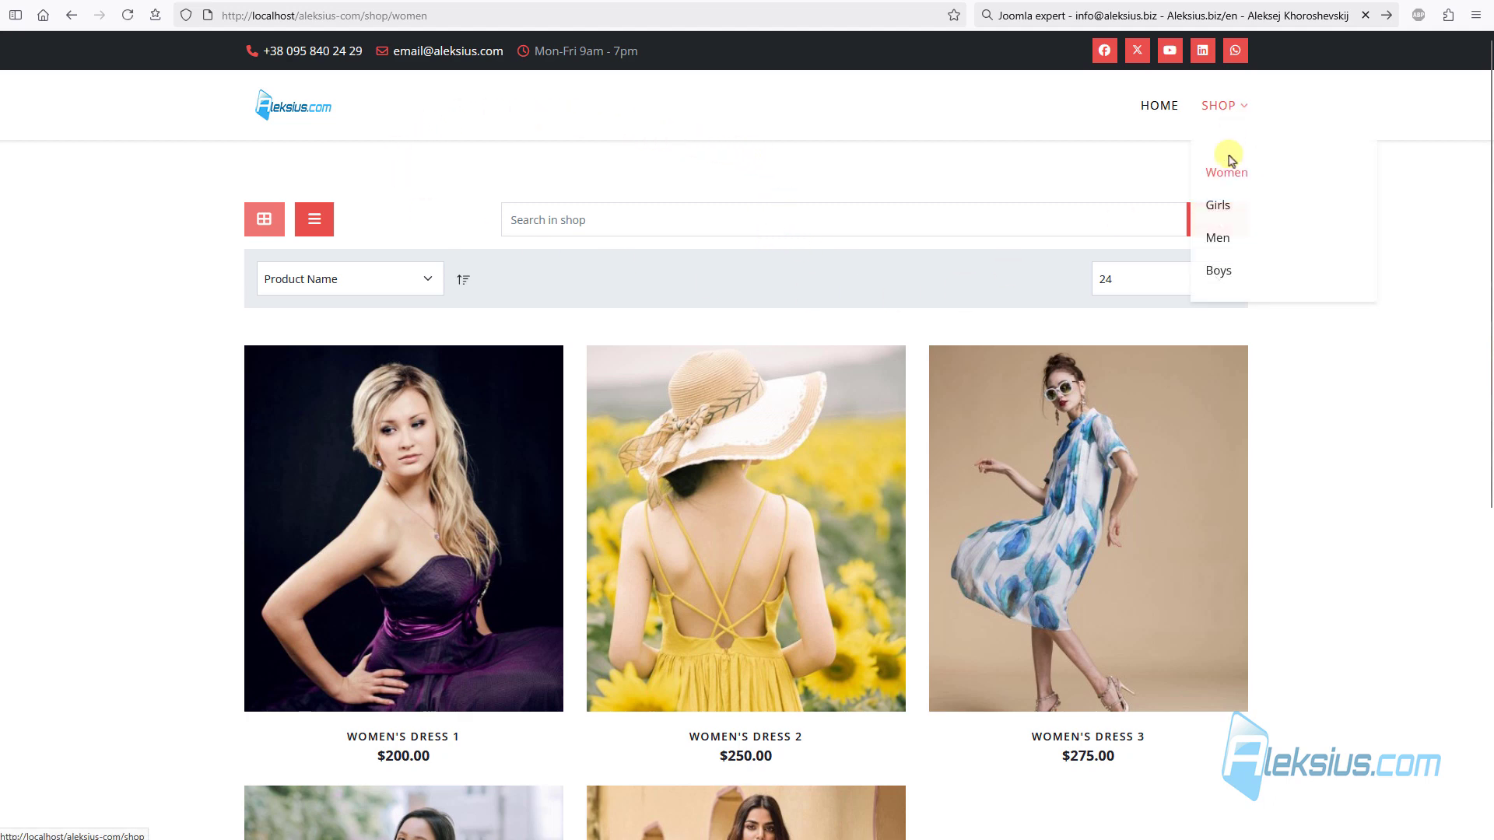
{"action": "left_click", "coordinate": [1219, 205]}
{"action": "mouse_move", "coordinate": [1234, 101]}
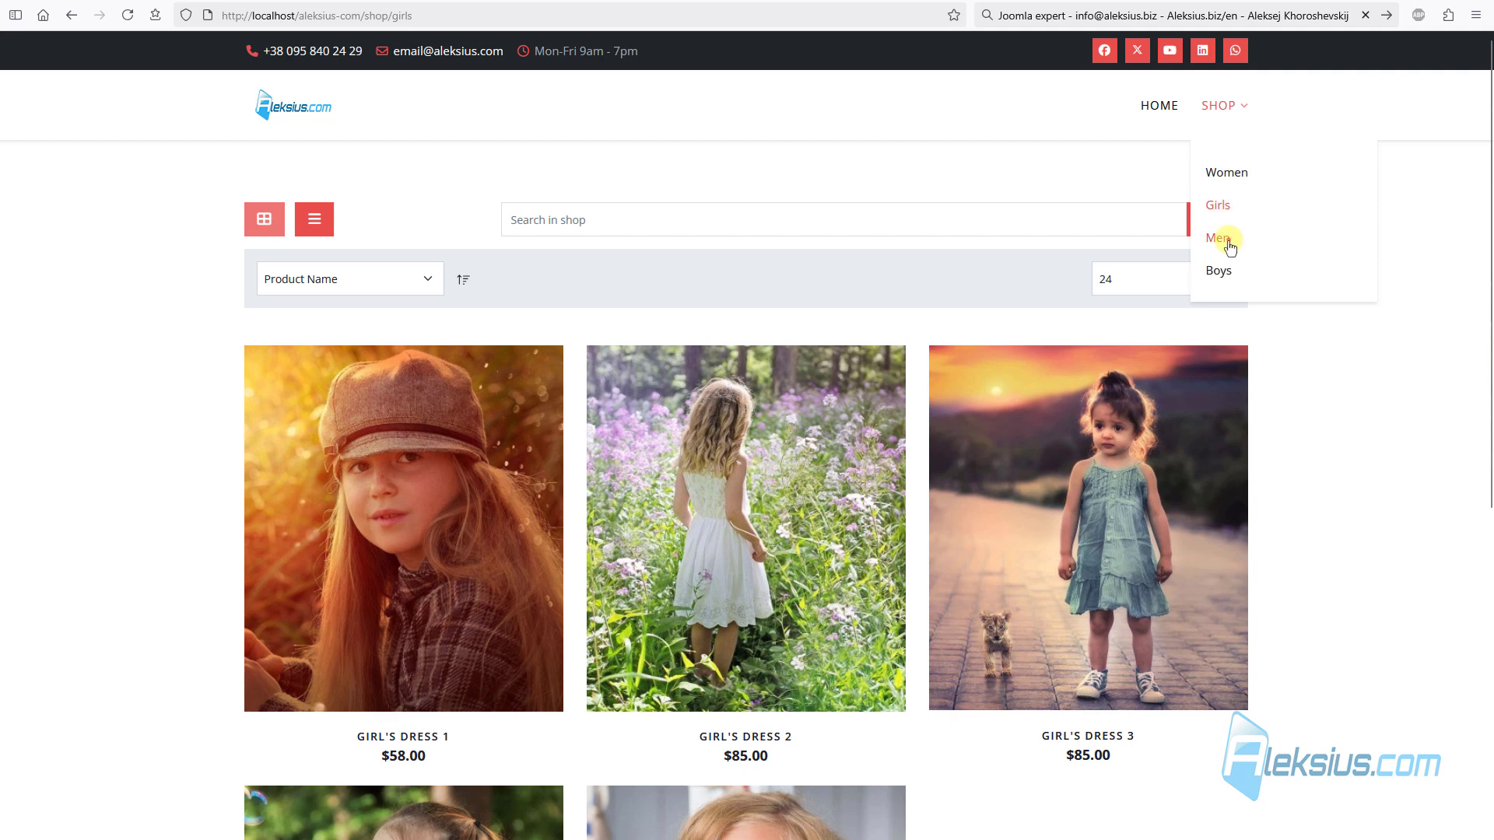
{"action": "left_click", "coordinate": [1219, 238]}
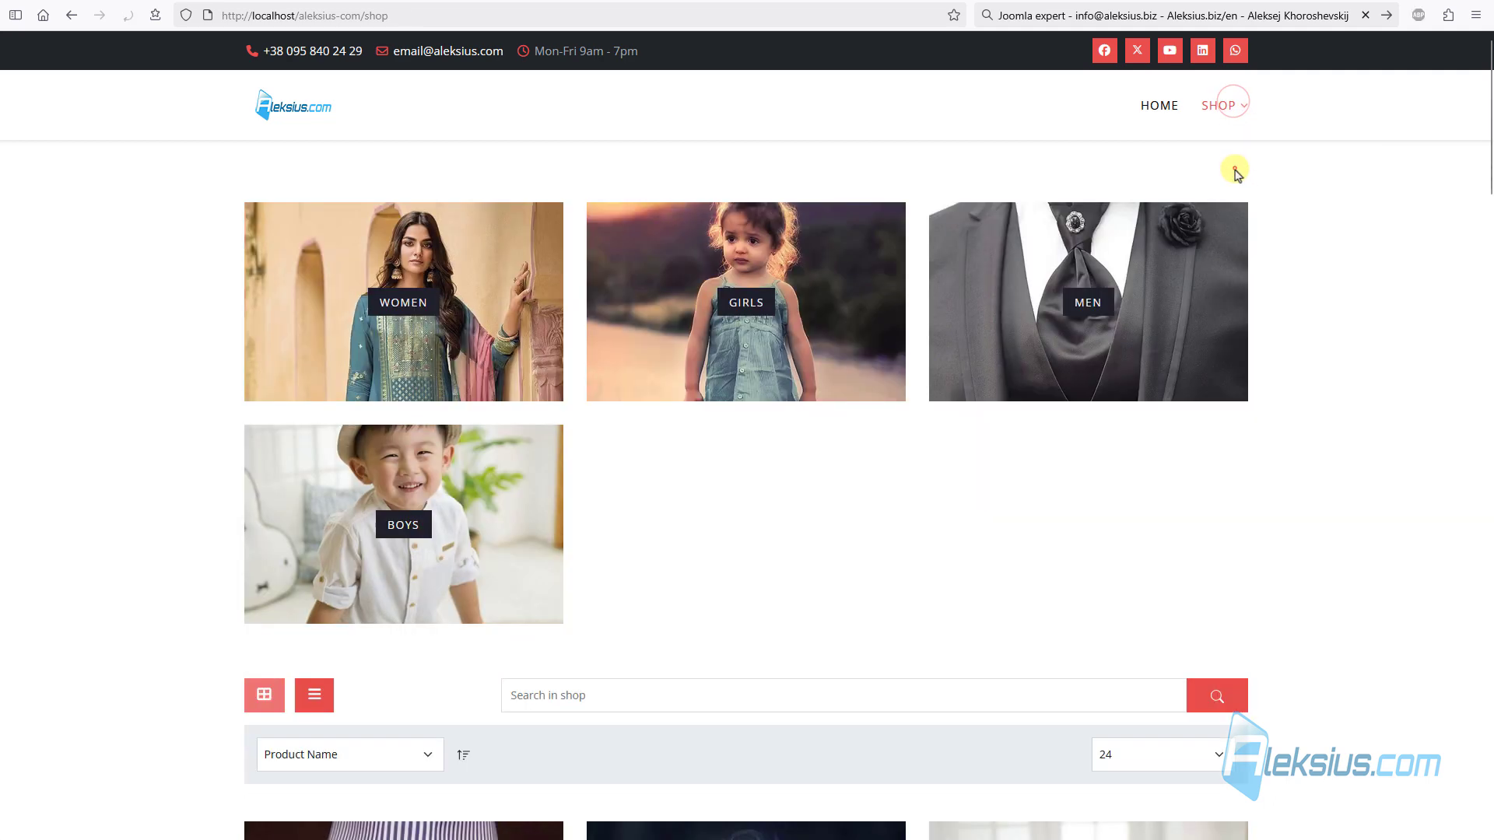
{"action": "left_click", "coordinate": [1235, 168]}
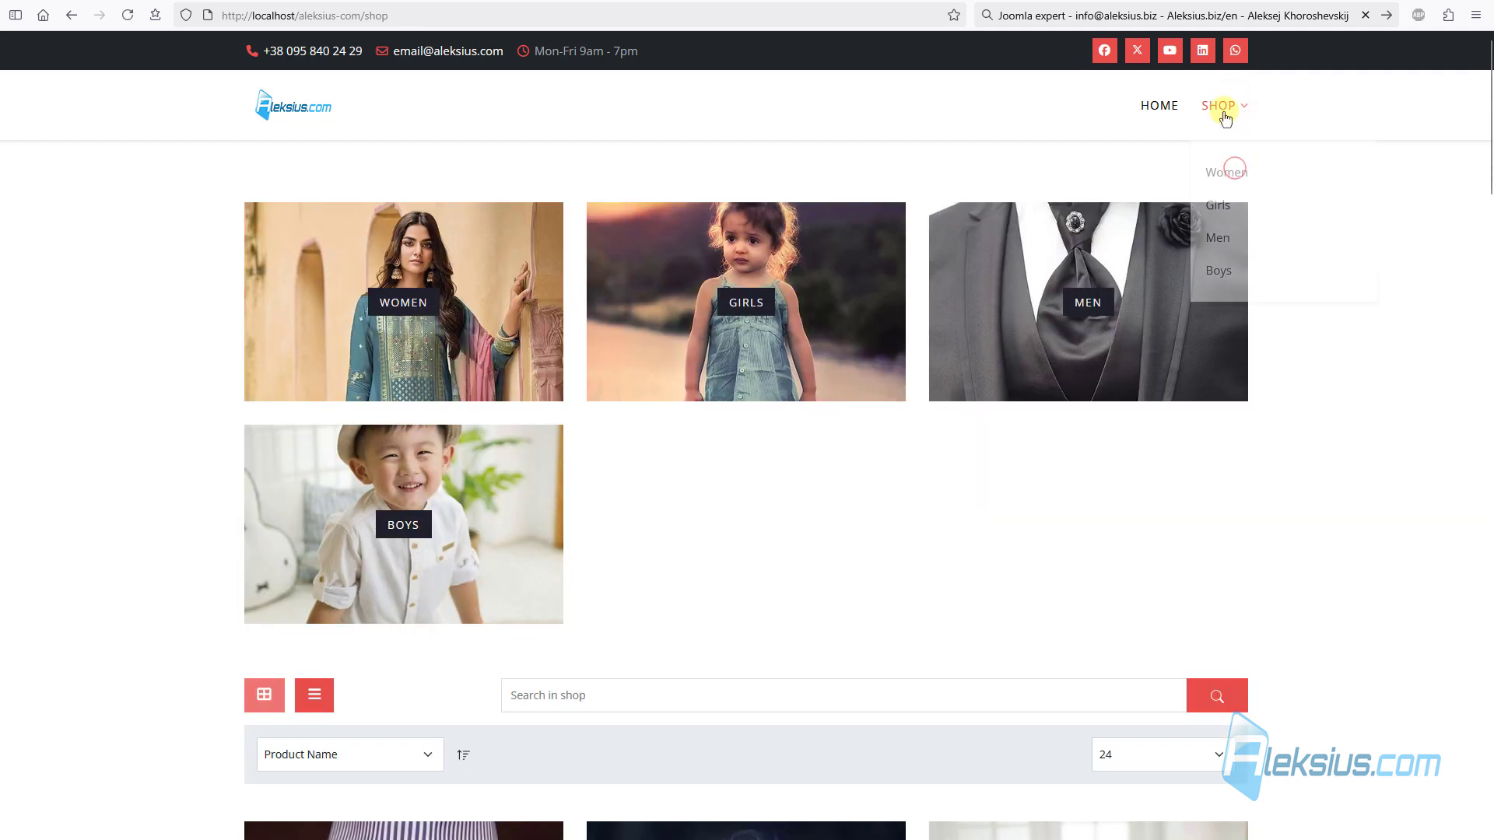
{"action": "left_click", "coordinate": [1227, 173]}
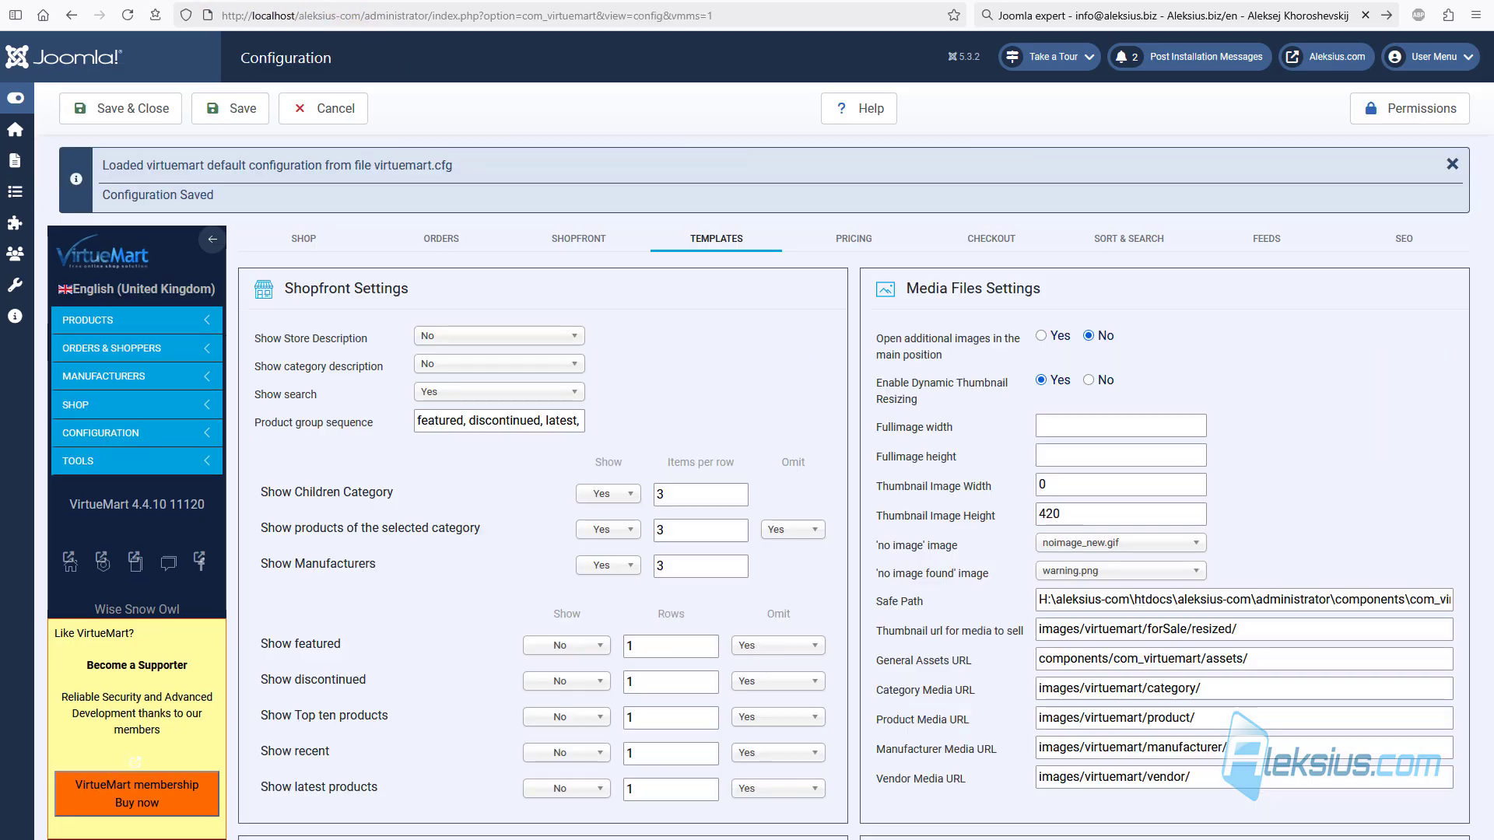
Step: Save and close the VirtueMart configuration, and open the Women category's VirtueMart category view settings
{"action": "left_click", "coordinate": [154, 111]}
{"action": "left_click", "coordinate": [146, 293]}
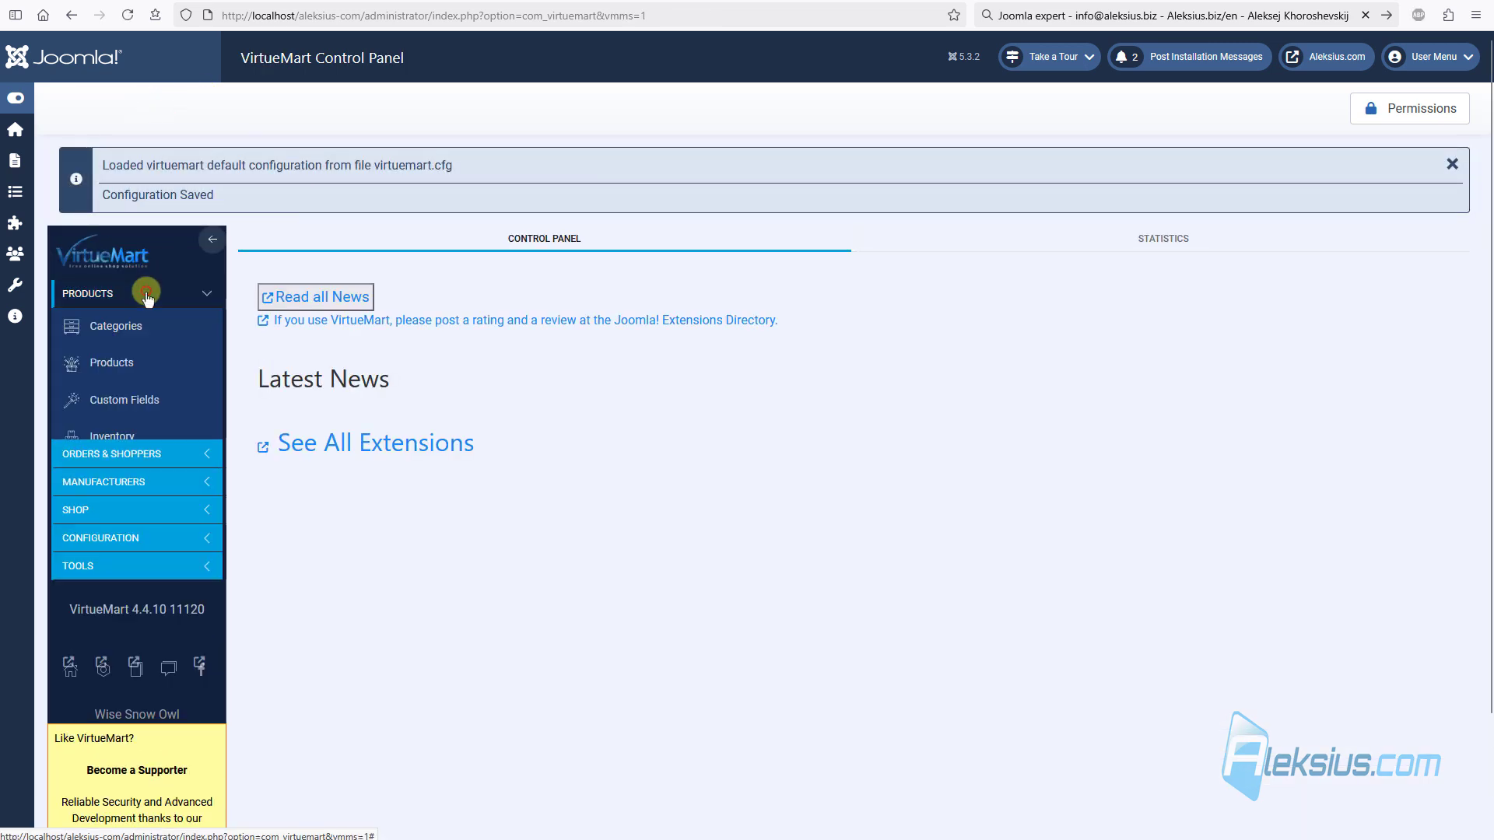
{"action": "left_click", "coordinate": [123, 328]}
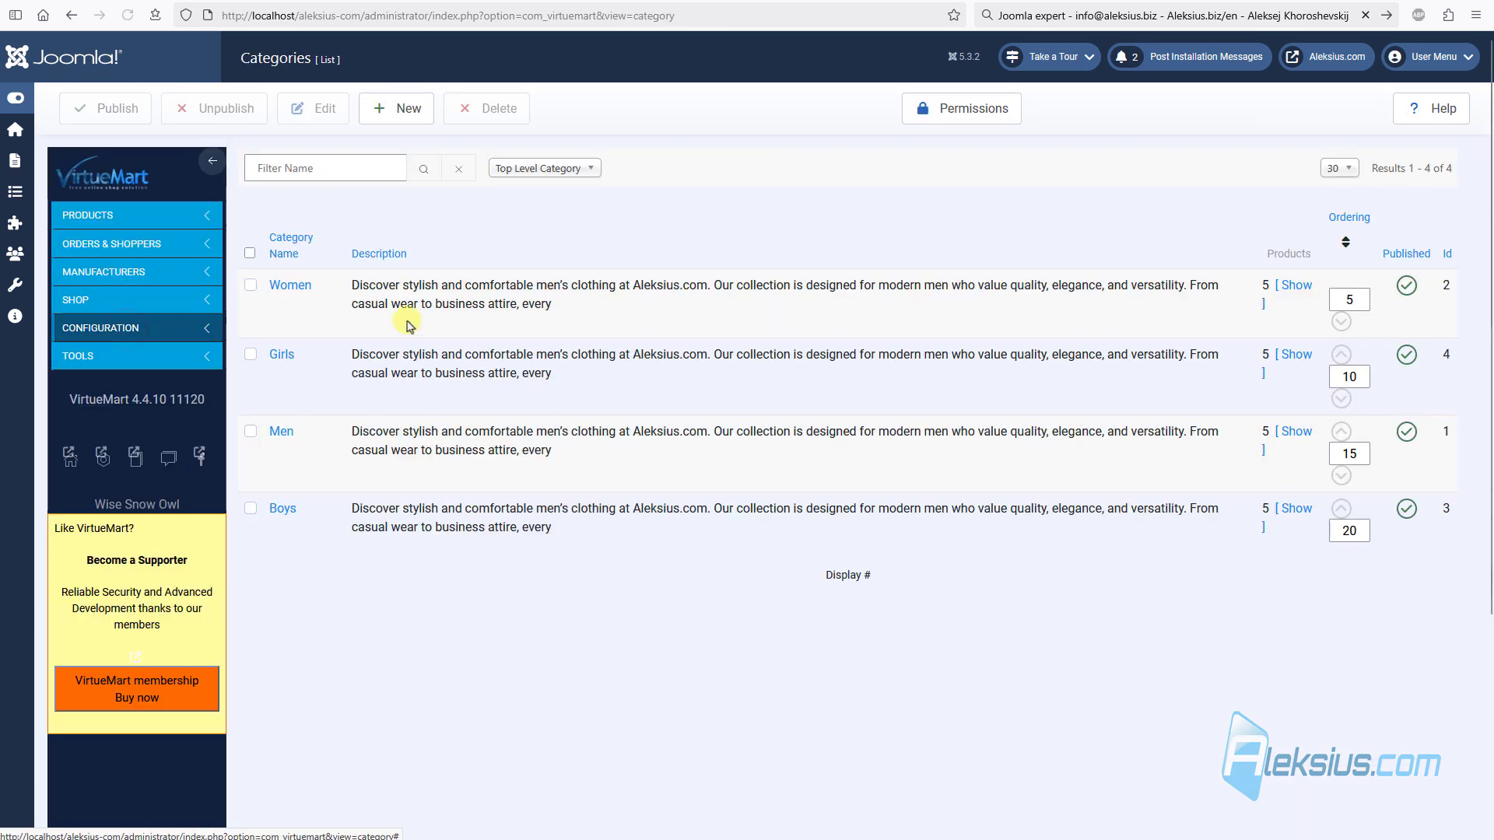
{"action": "left_click", "coordinate": [290, 287]}
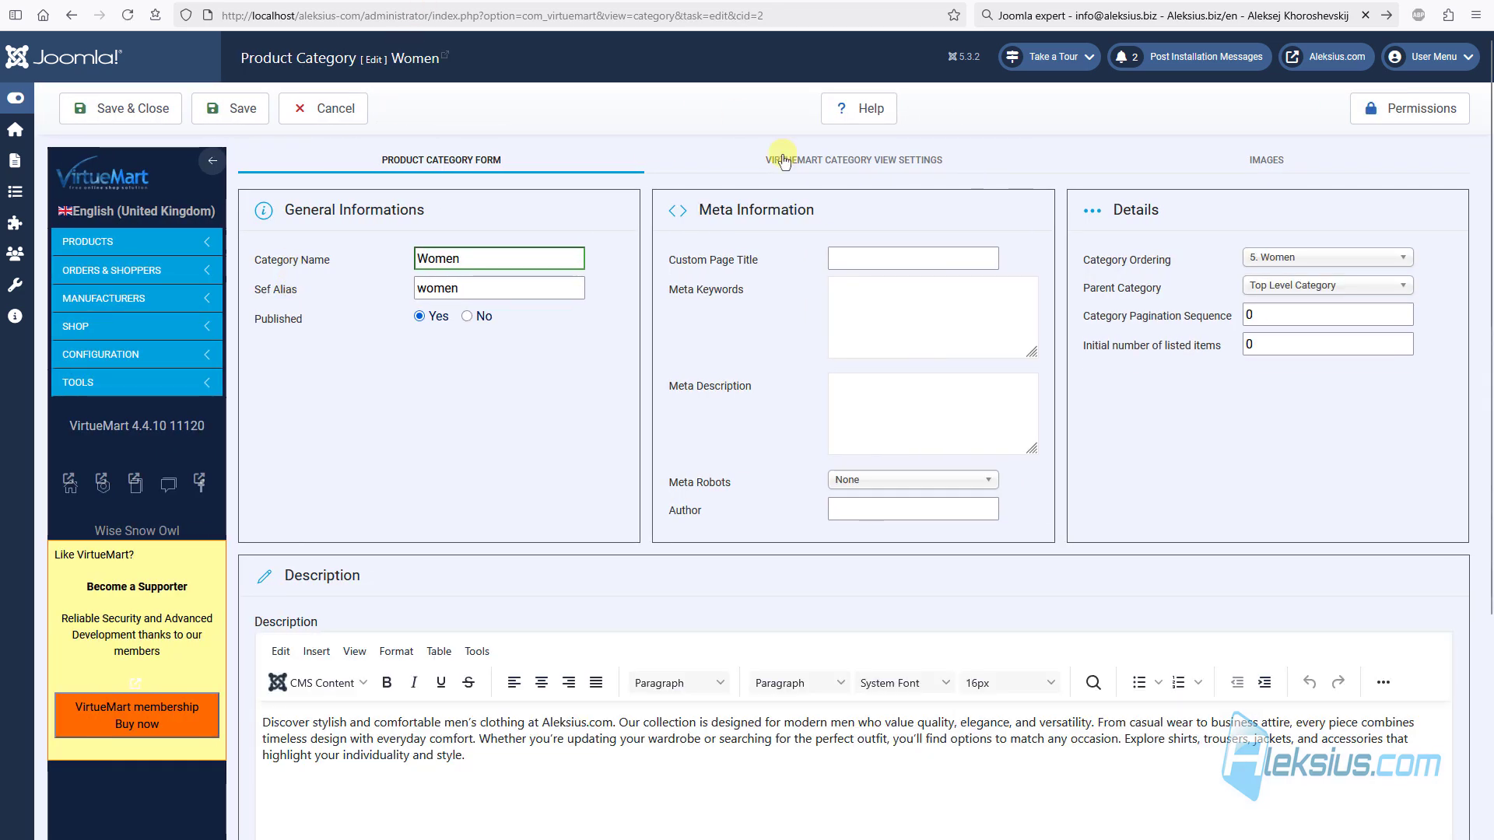
{"action": "left_click", "coordinate": [826, 168]}
Step: Set Show Store Description and Show category description to Yes for the Women category and save it
{"action": "left_click", "coordinate": [476, 257]}
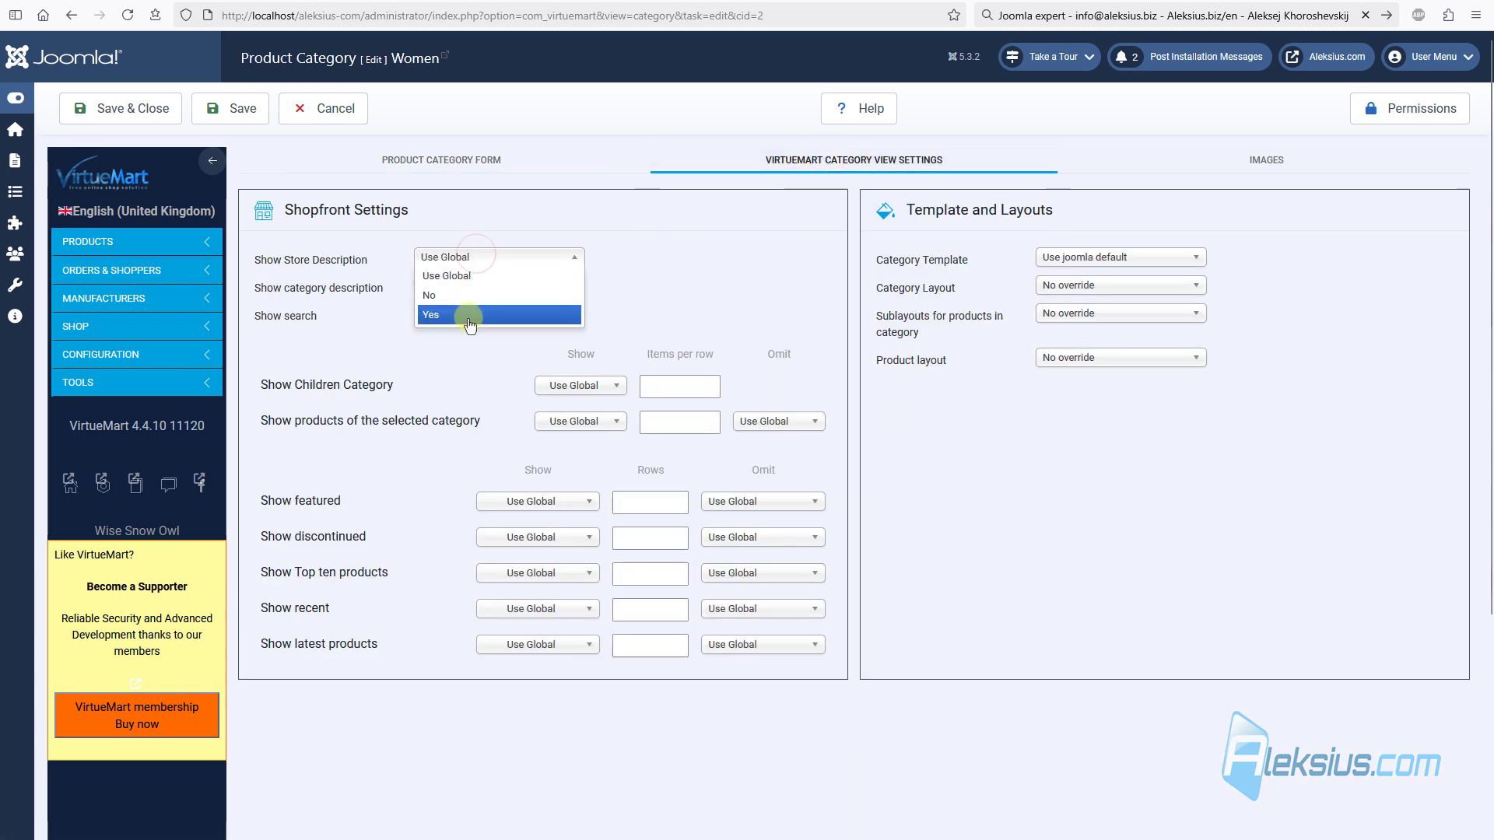
{"action": "left_click", "coordinate": [470, 316]}
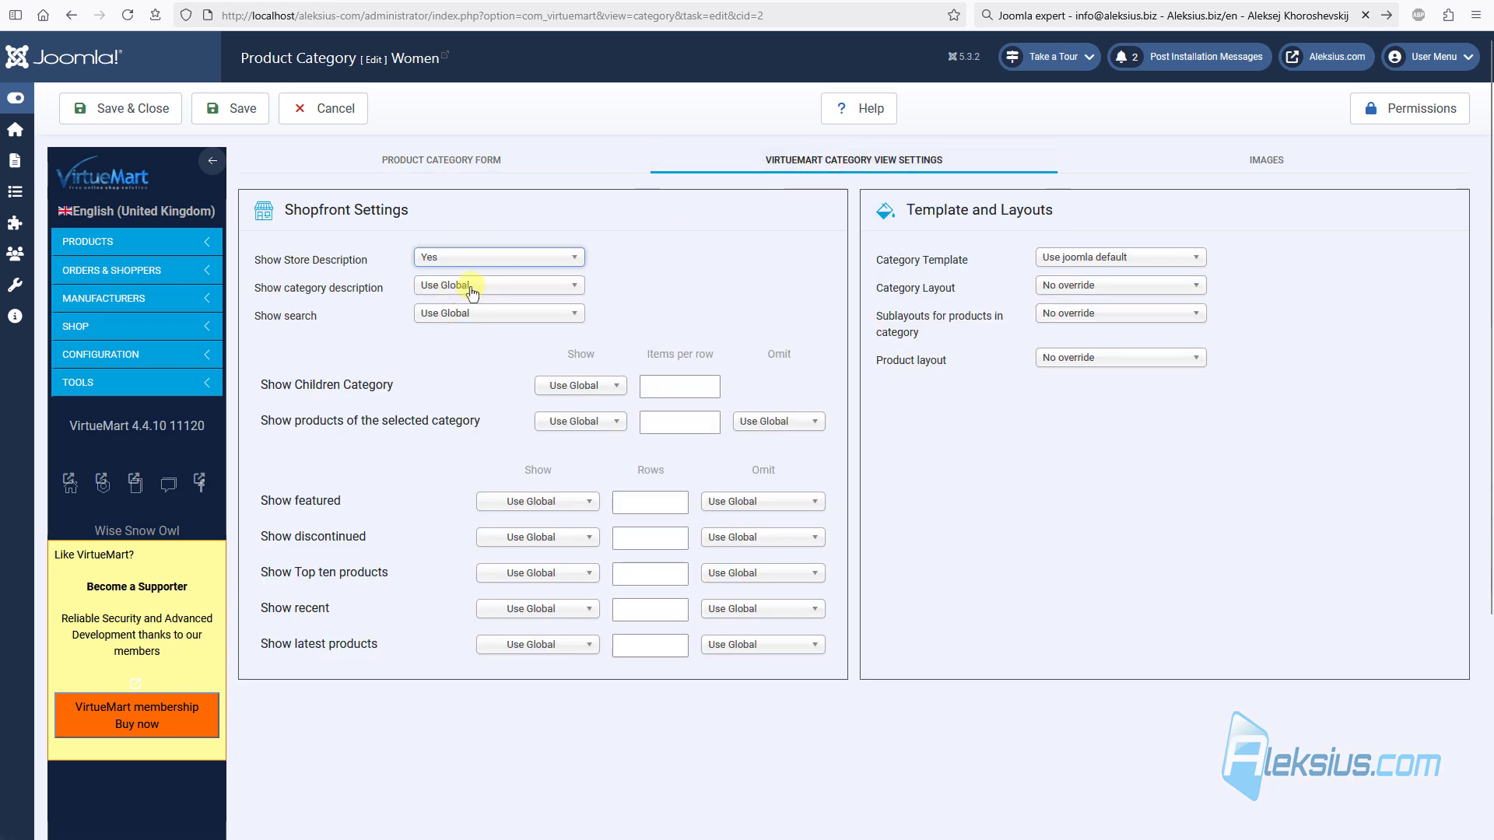
{"action": "left_click", "coordinate": [475, 287]}
{"action": "left_click", "coordinate": [473, 342]}
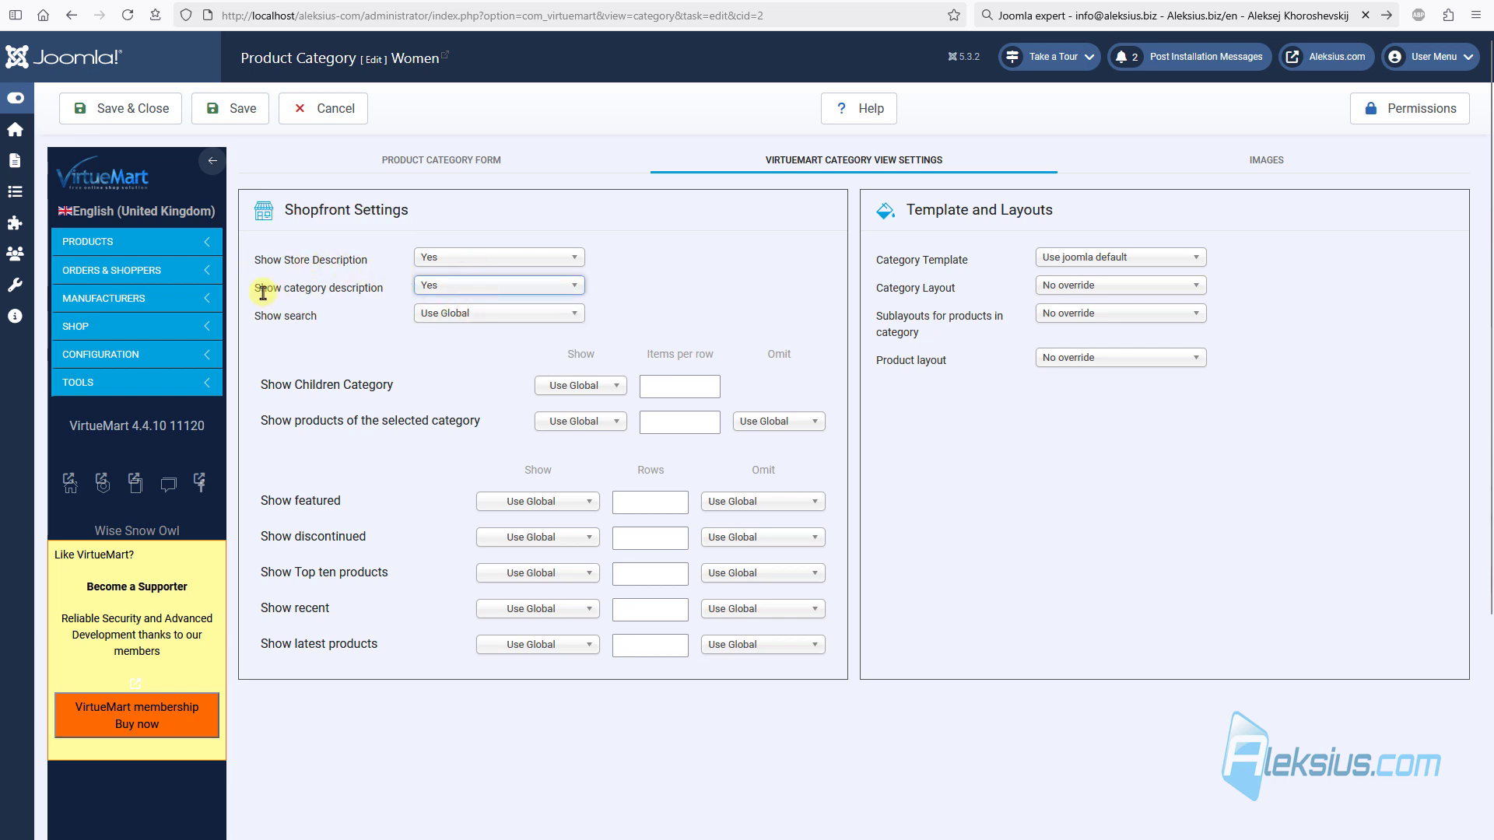
{"action": "left_click", "coordinate": [233, 109]}
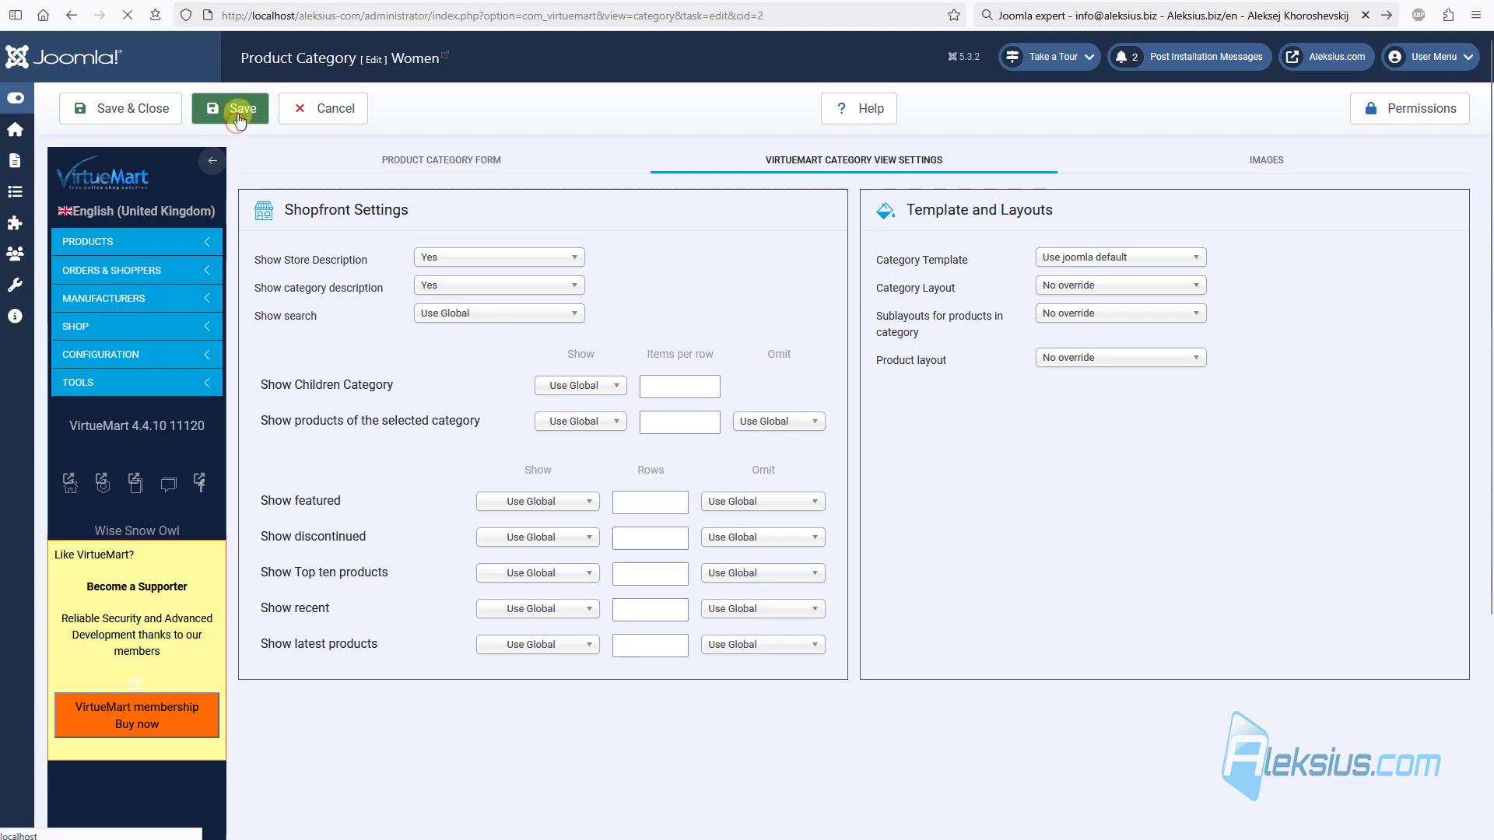
Step: Reload the storefront's Women category page and compare its description area with the Girls category page
{"action": "key", "text": "ctrl+Tab"}
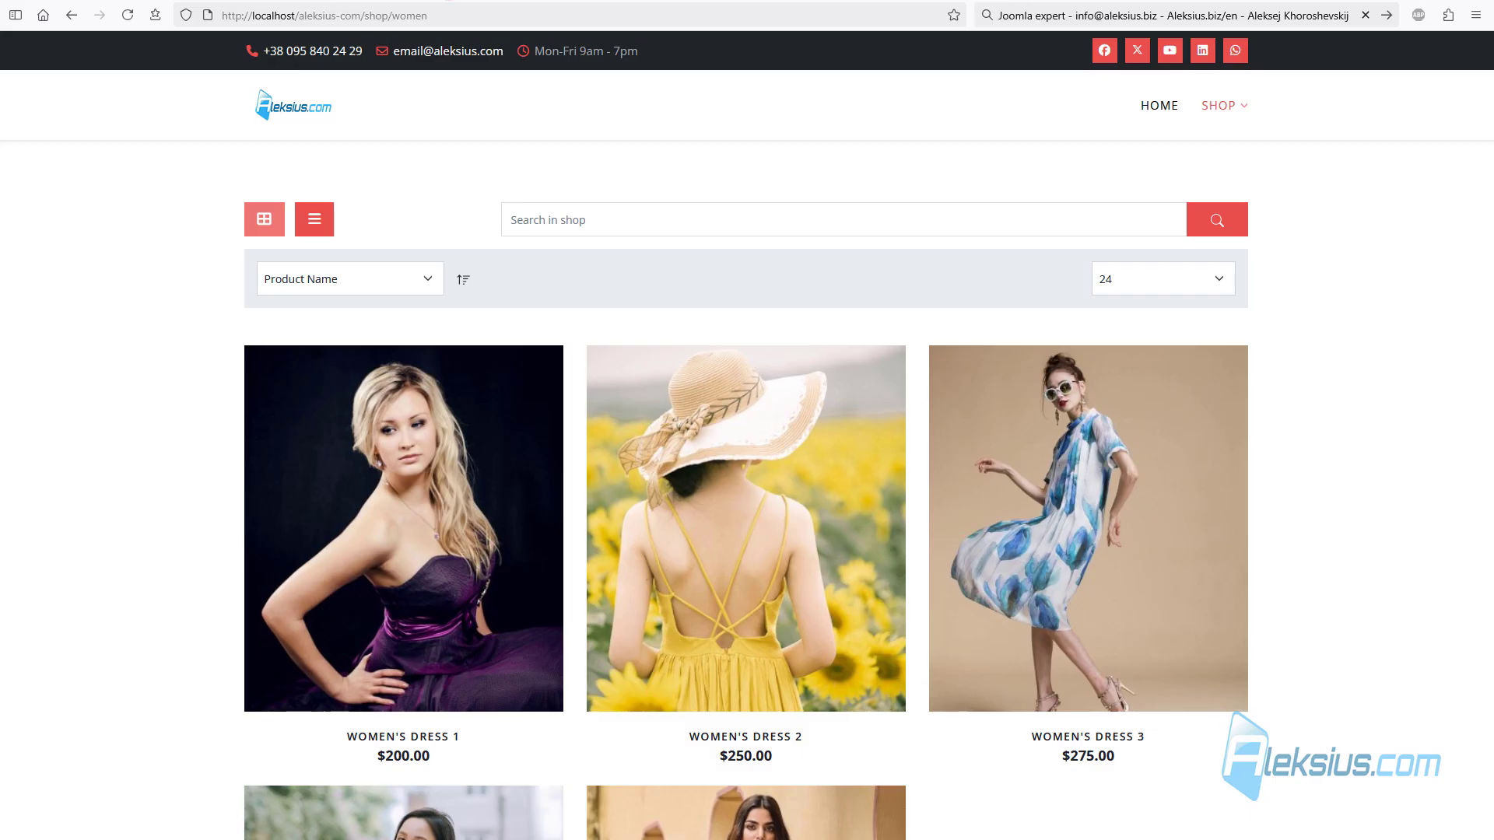
{"action": "key", "text": "F5"}
{"action": "mouse_move", "coordinate": [1218, 117]}
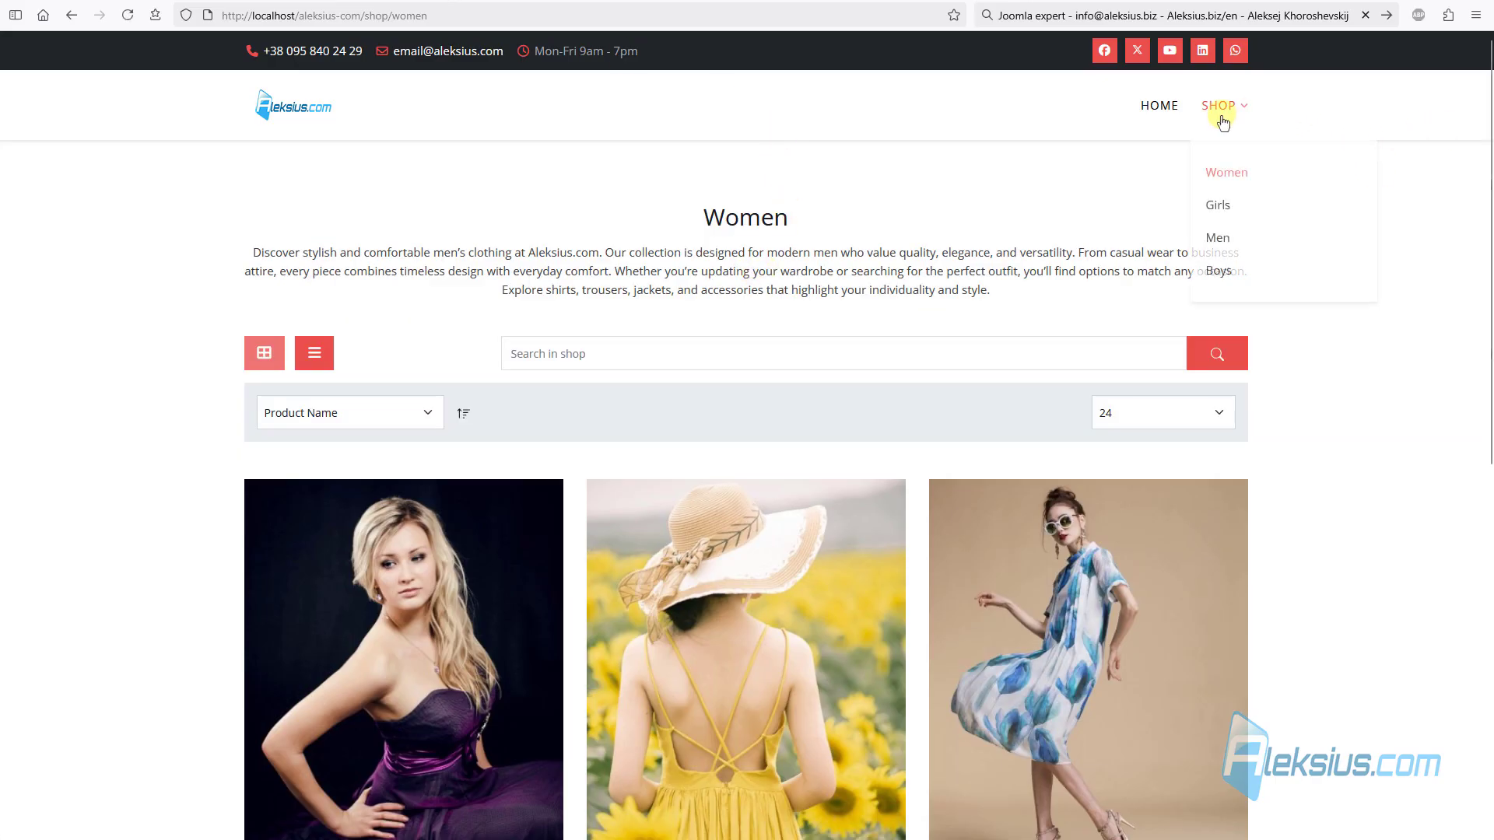
{"action": "left_click", "coordinate": [1229, 204]}
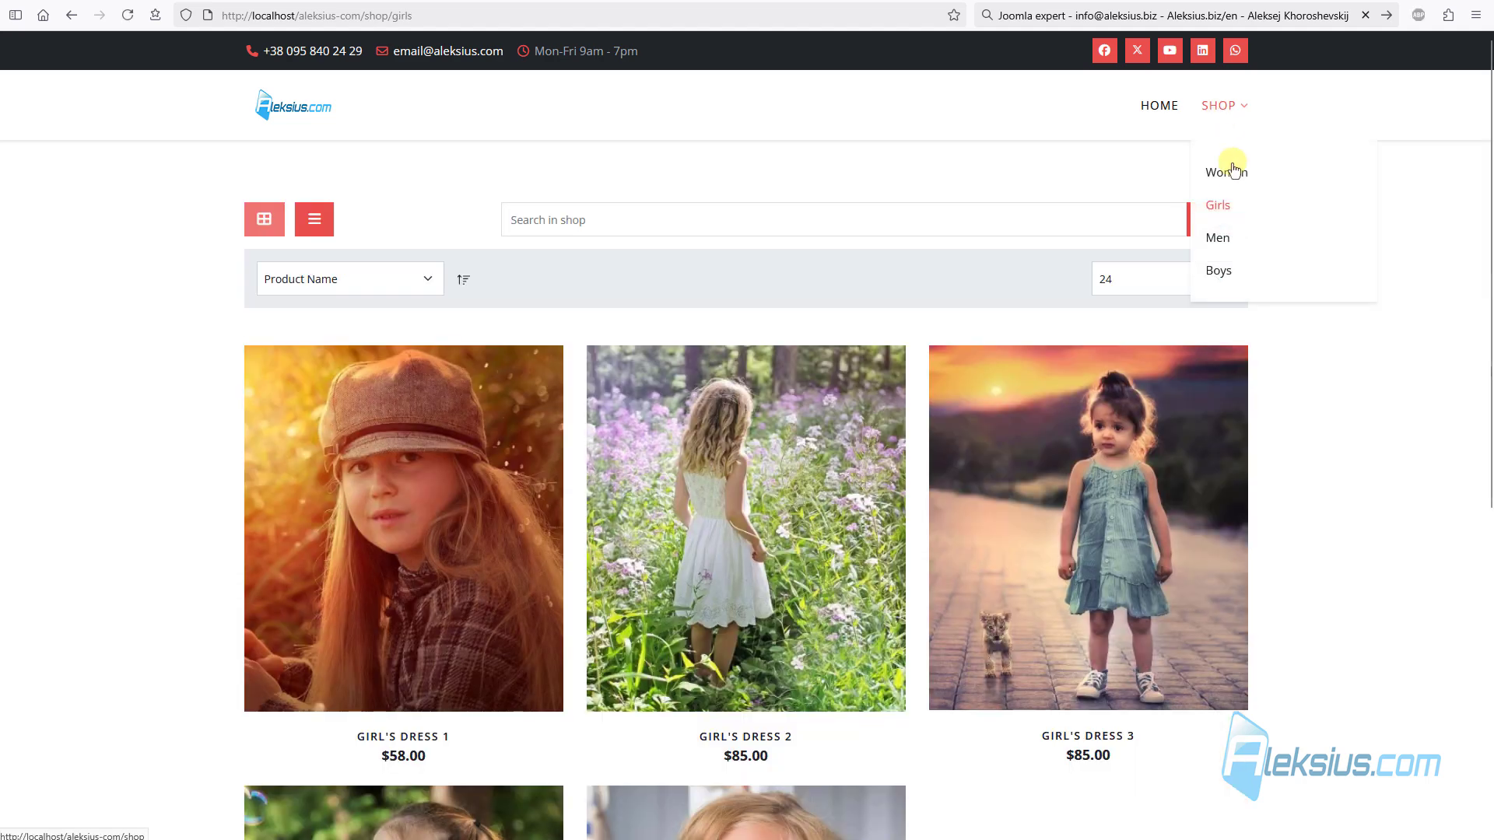
{"action": "left_click", "coordinate": [1224, 174]}
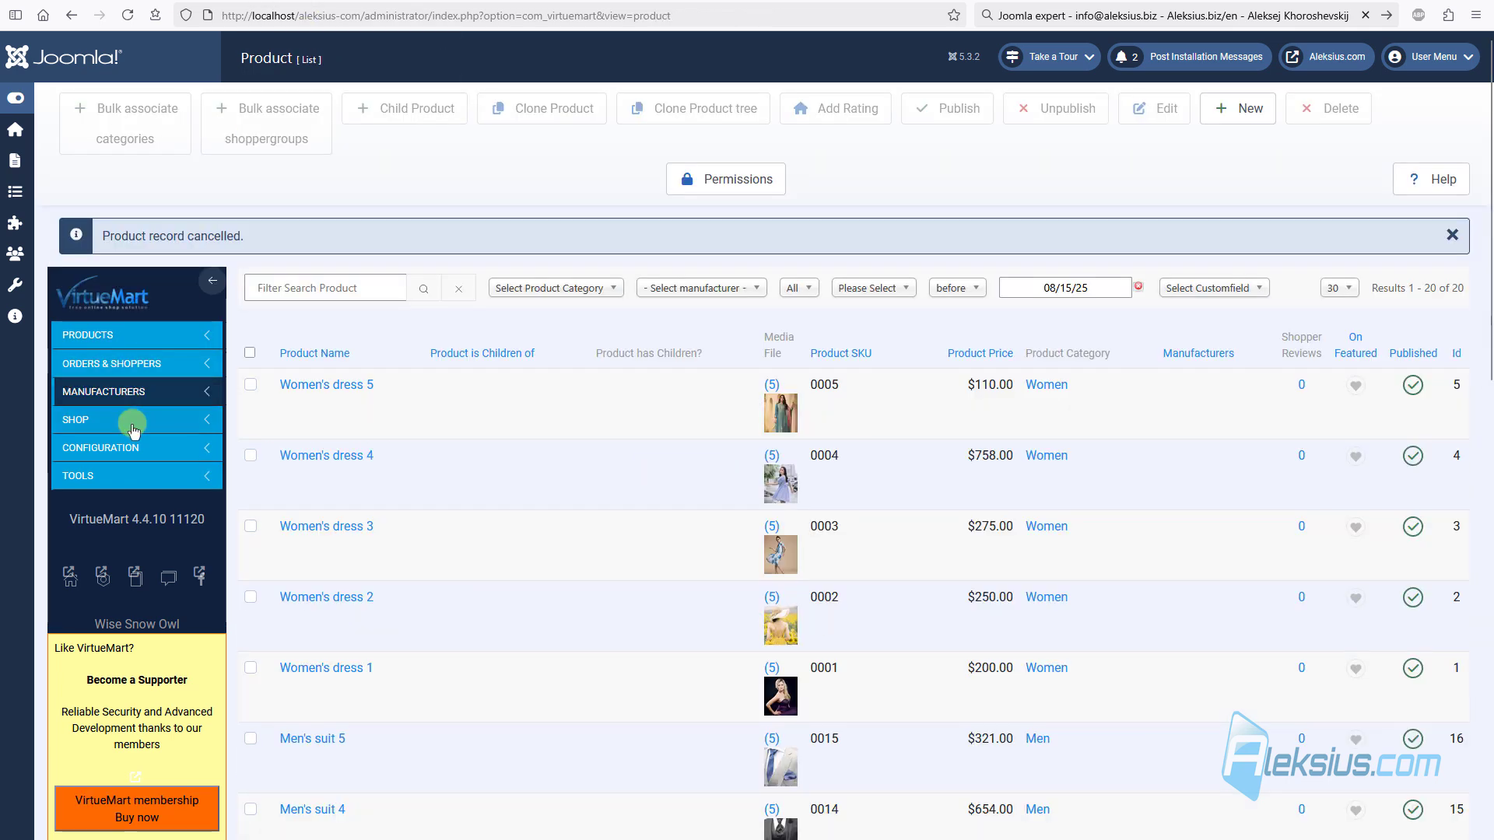
Step: Review the shop's vendor settings, including currency, images, description, terms of service and legal information, and close them without saving
{"action": "left_click", "coordinate": [143, 420]}
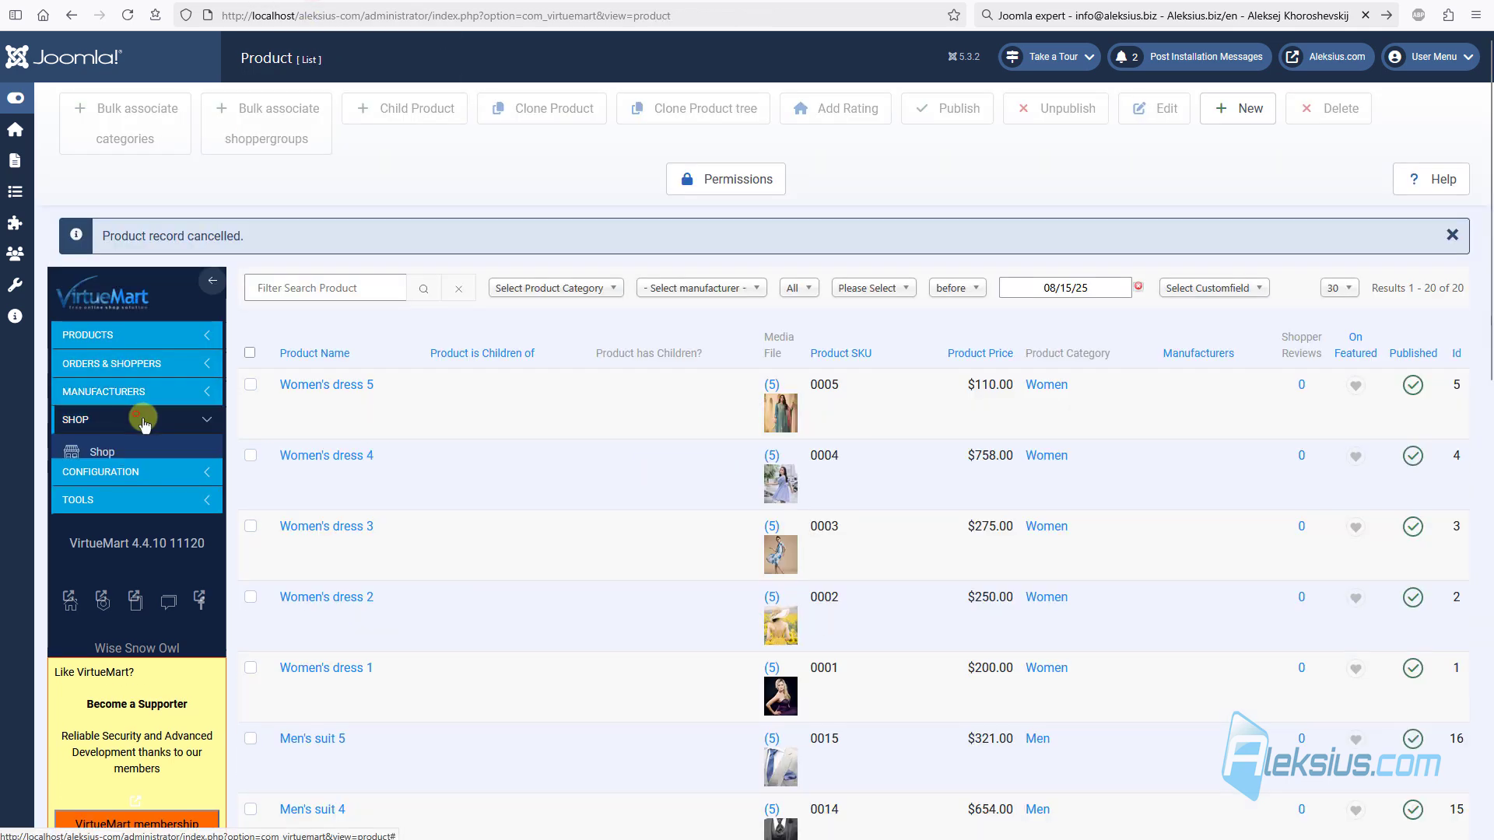
{"action": "left_click", "coordinate": [140, 453]}
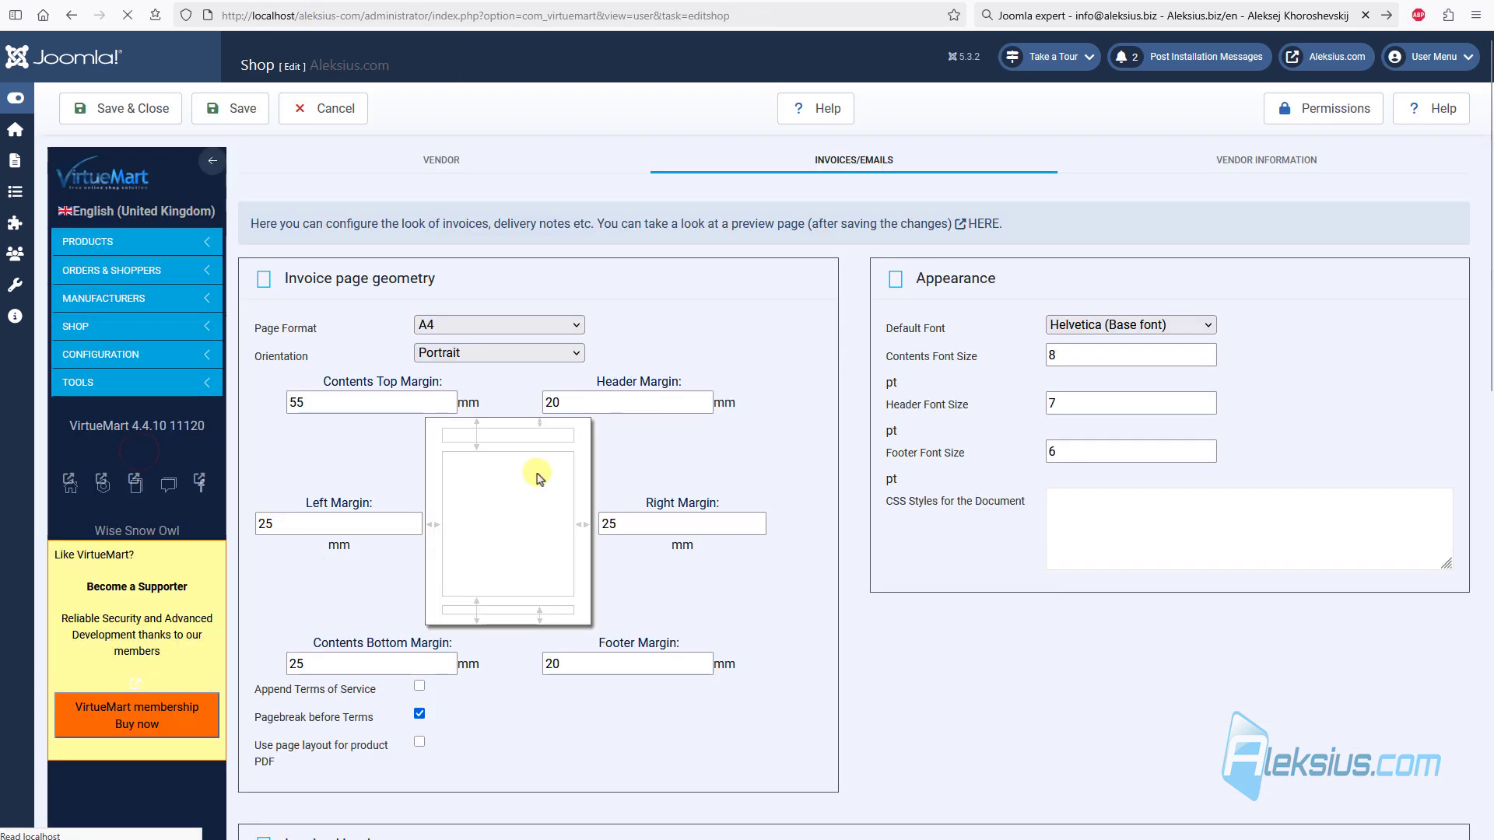
{"action": "left_click", "coordinate": [457, 159]}
{"action": "scroll", "coordinate": [565, 234], "scroll_direction": "down", "scroll_amount": 5}
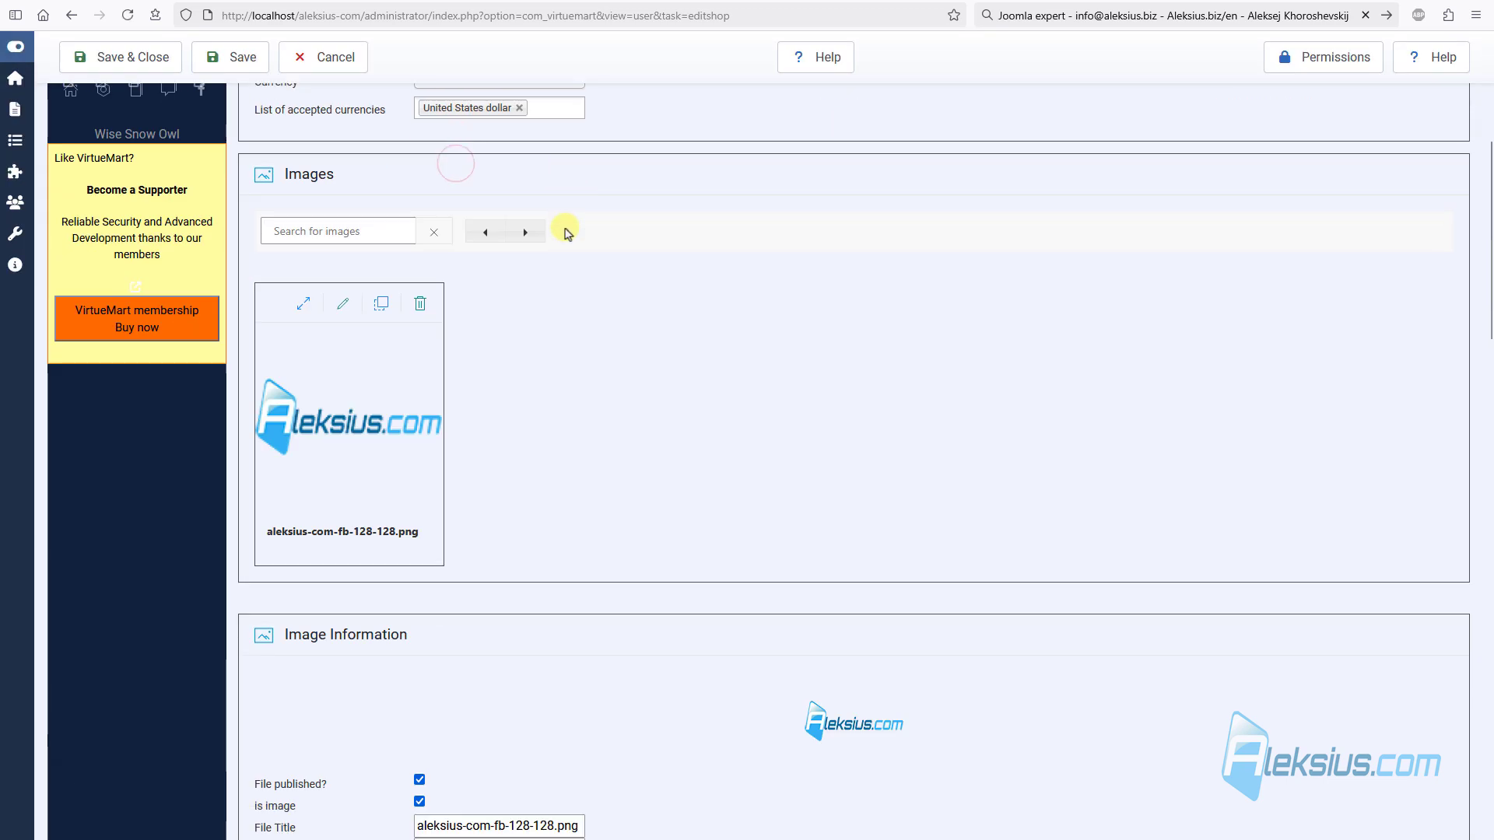
{"action": "scroll", "coordinate": [566, 233], "scroll_direction": "down", "scroll_amount": 15}
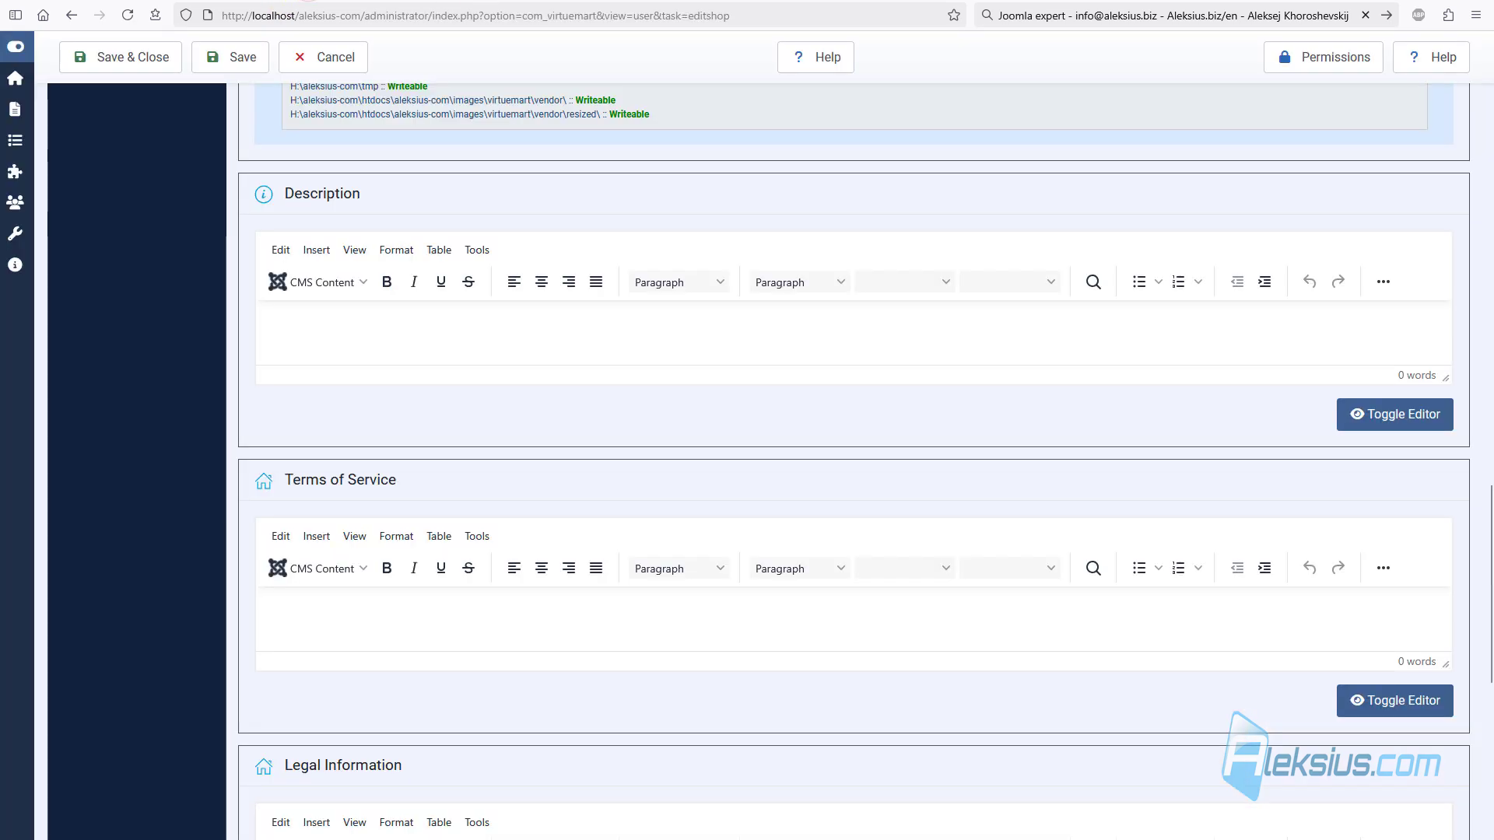
{"action": "scroll", "coordinate": [560, 226], "scroll_direction": "up", "scroll_amount": 20}
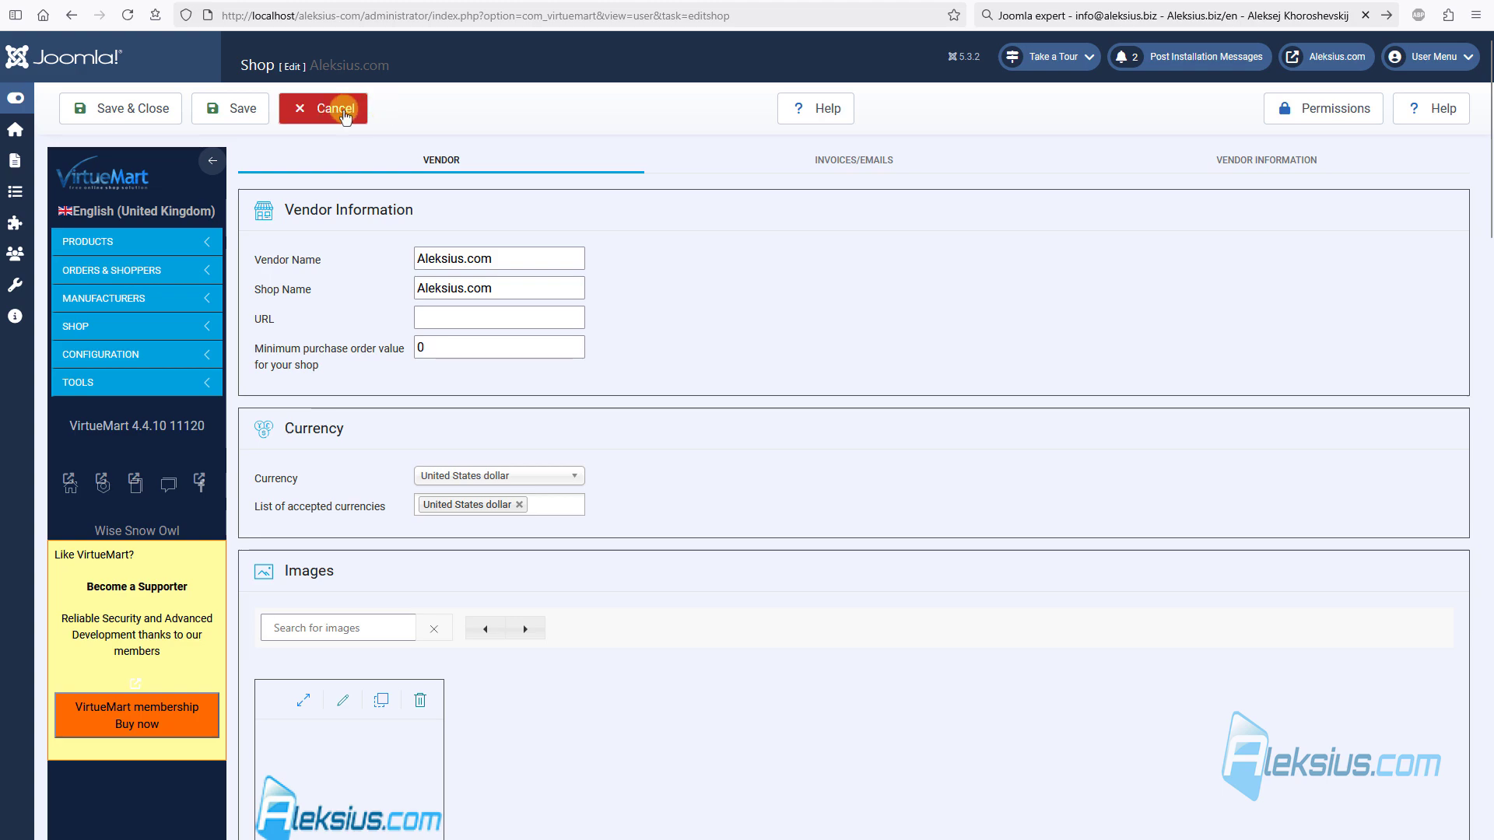
{"action": "left_click", "coordinate": [343, 110]}
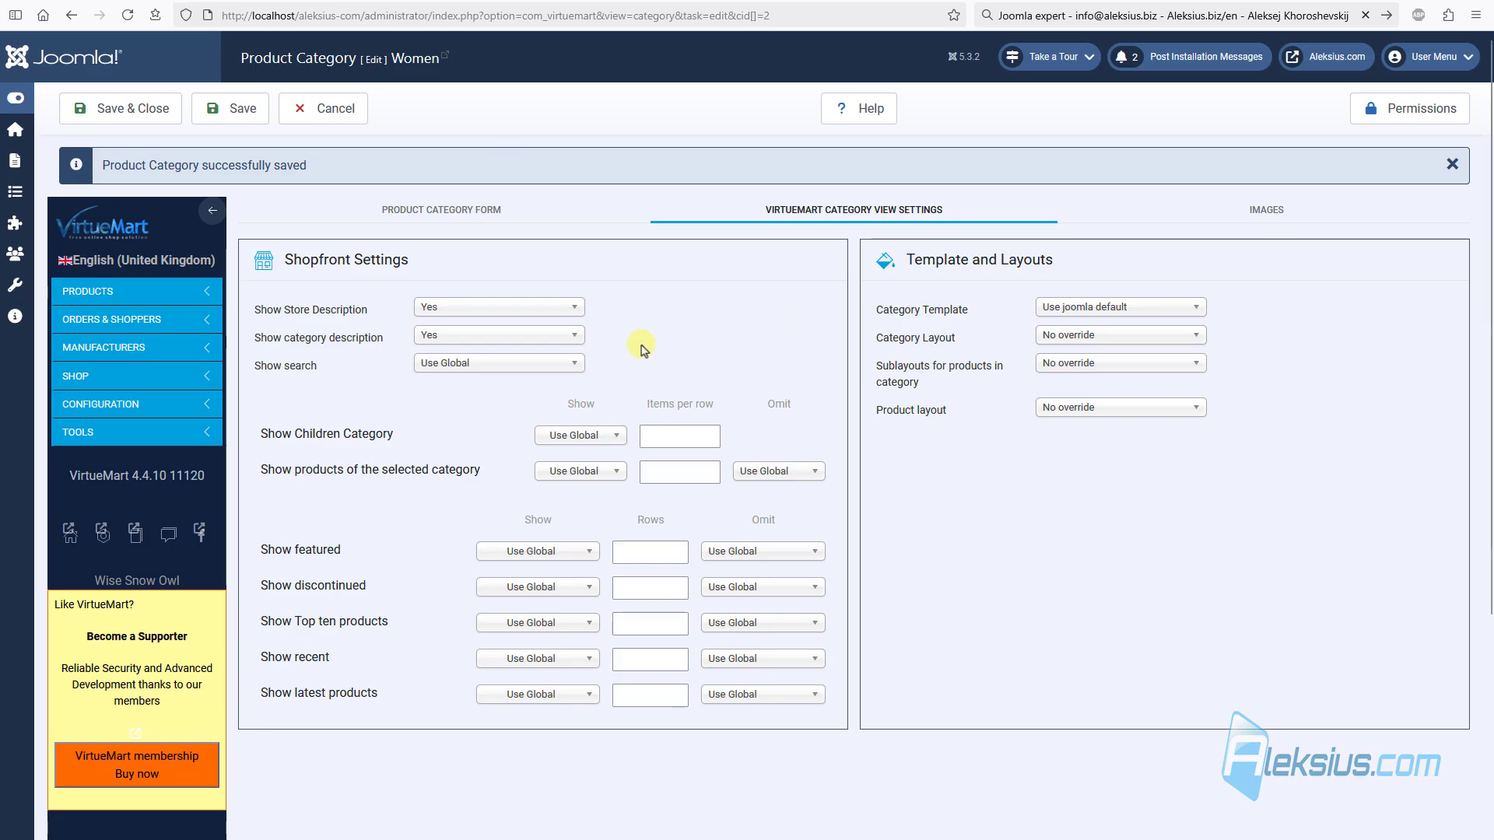
Step: Set Show Store Description and Show category description to Use Global for the Women category, save and close it, and reload its storefront page
{"action": "left_click", "coordinate": [515, 308]}
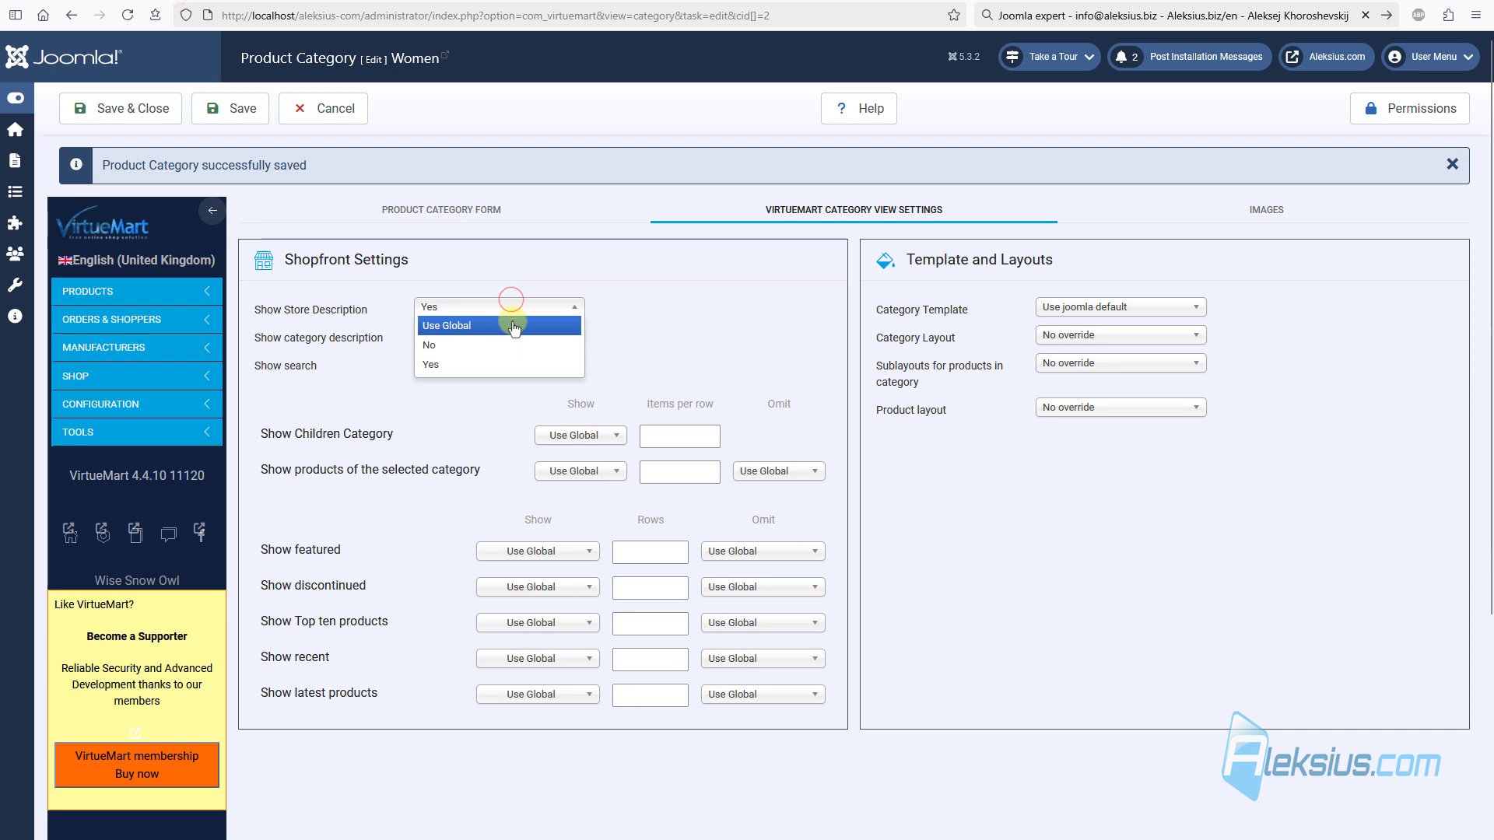
{"action": "left_click", "coordinate": [513, 322]}
{"action": "left_click", "coordinate": [484, 333]}
{"action": "left_click", "coordinate": [490, 355]}
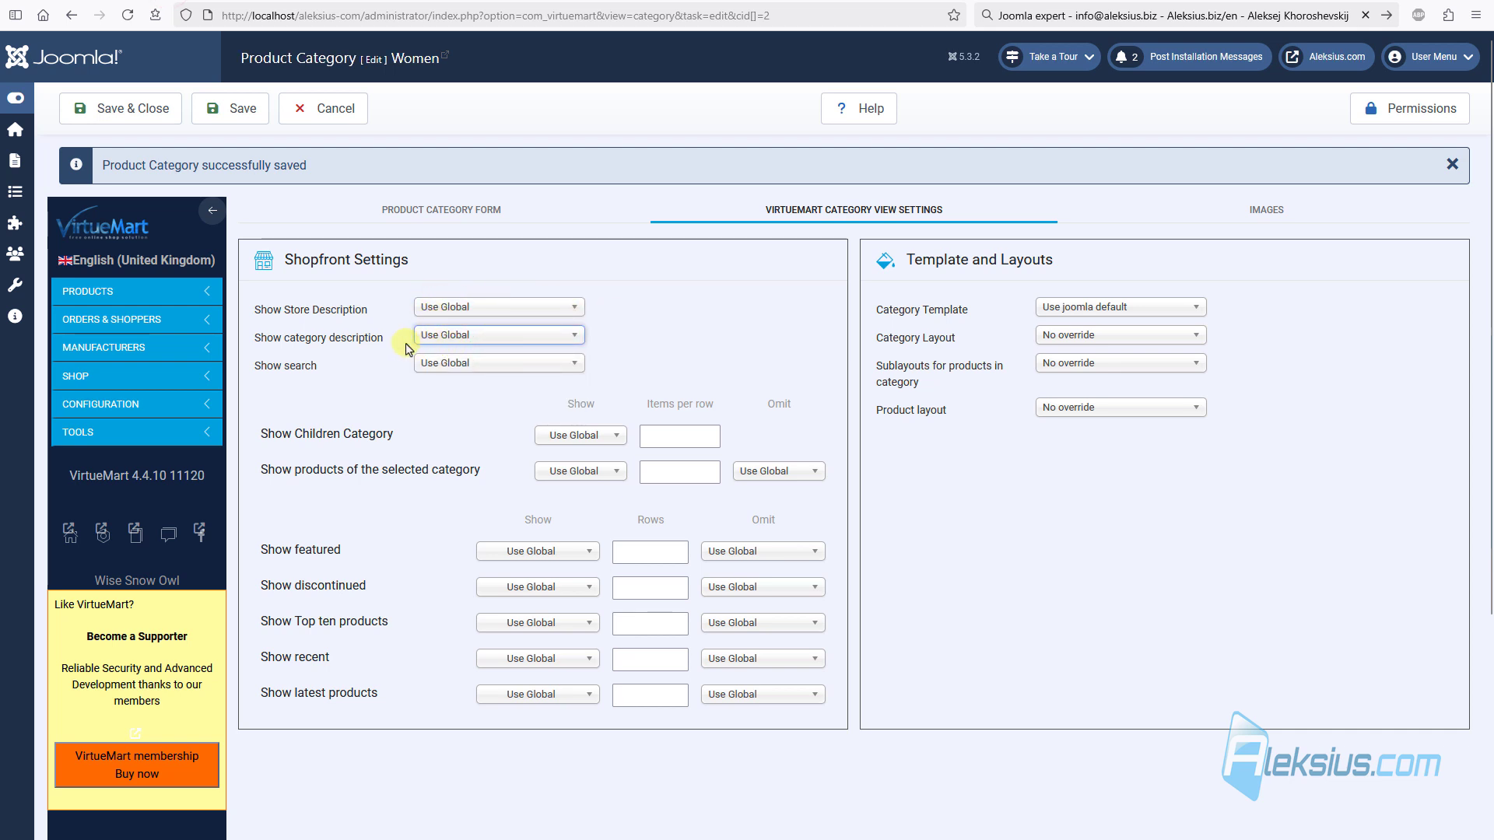
{"action": "left_click", "coordinate": [92, 404]}
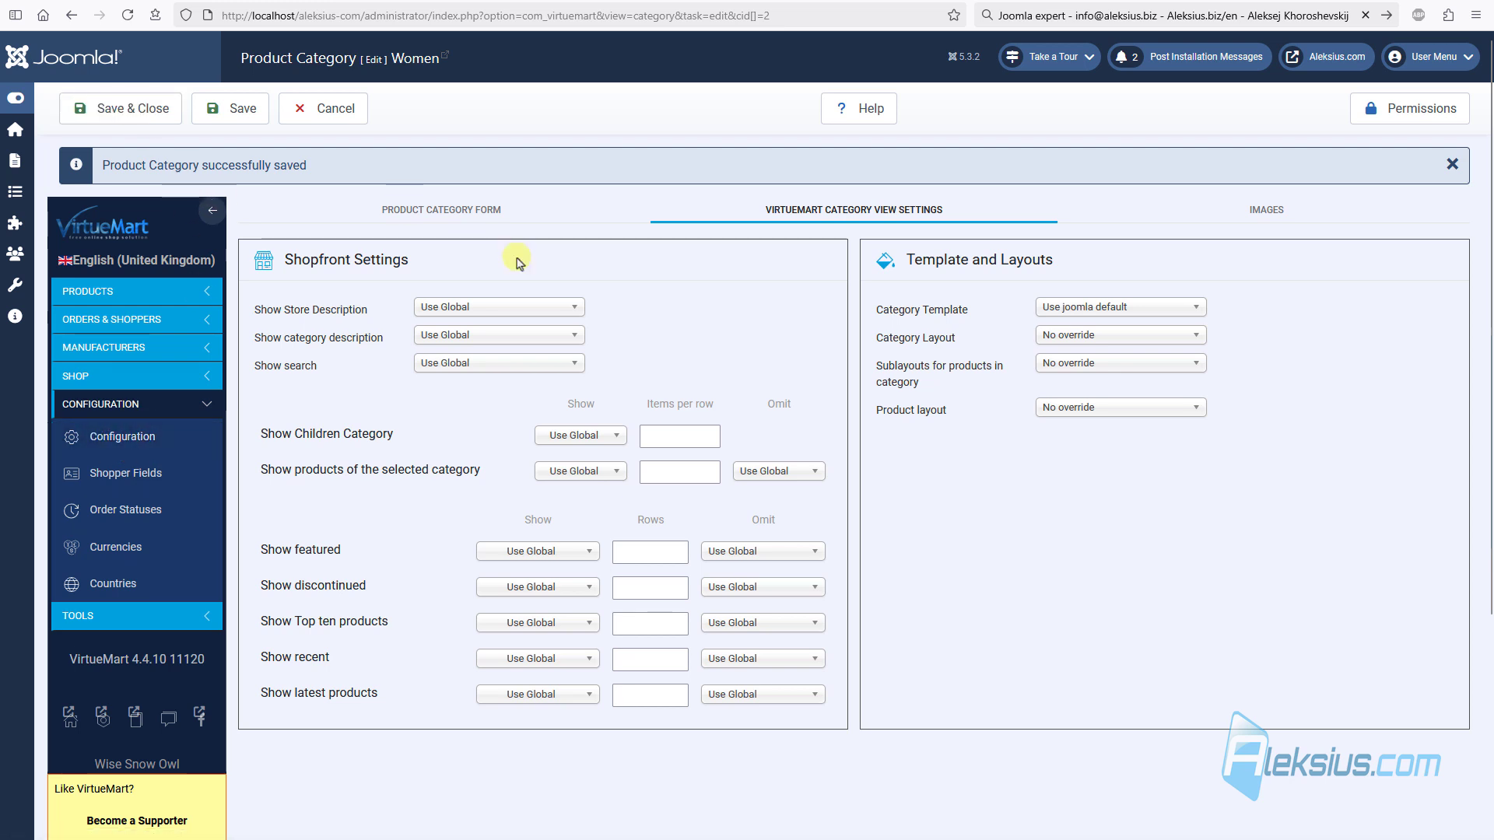
{"action": "left_click", "coordinate": [508, 305]}
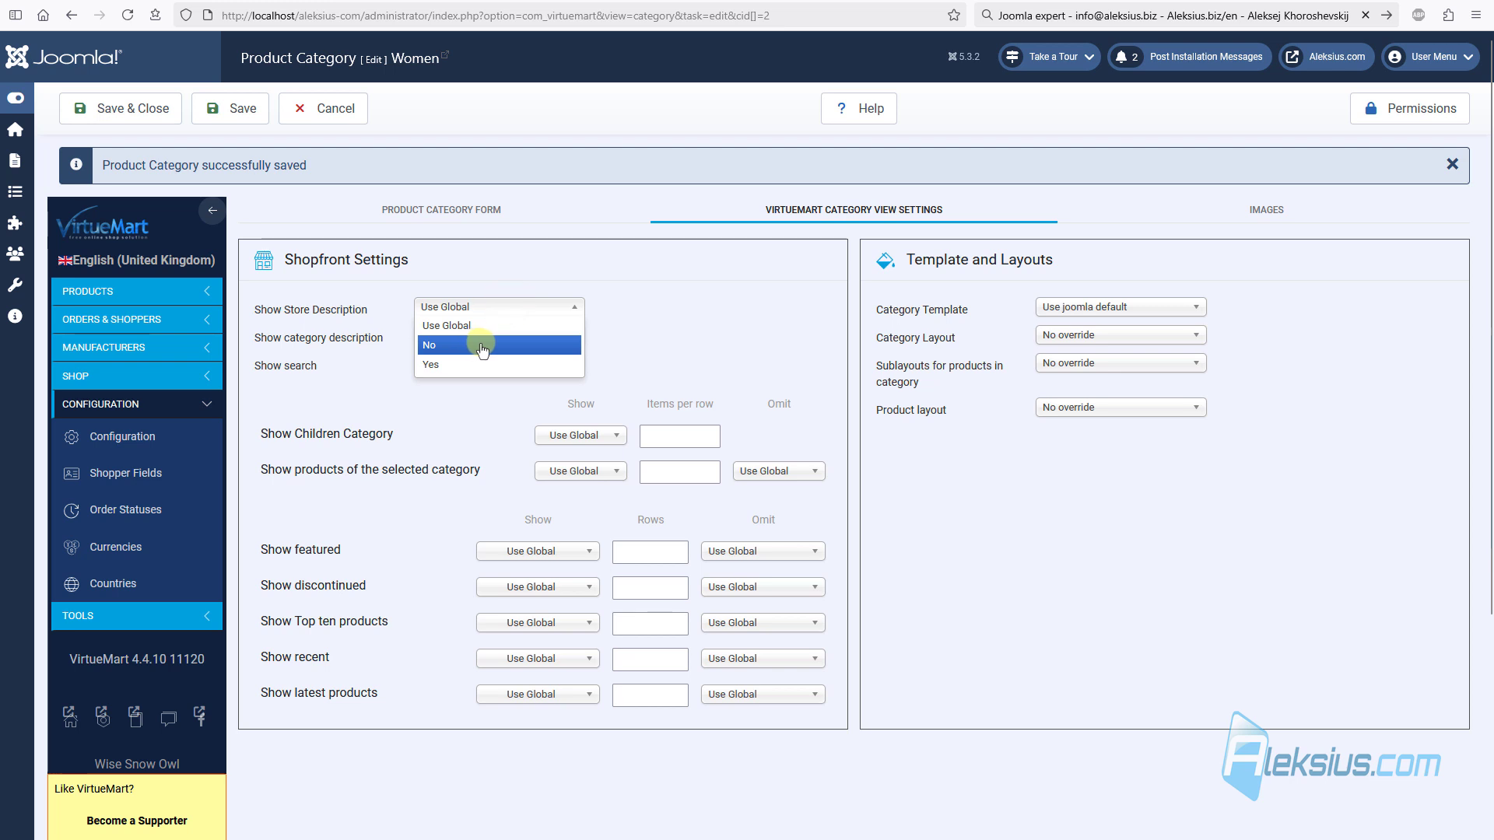
{"action": "left_click", "coordinate": [710, 301]}
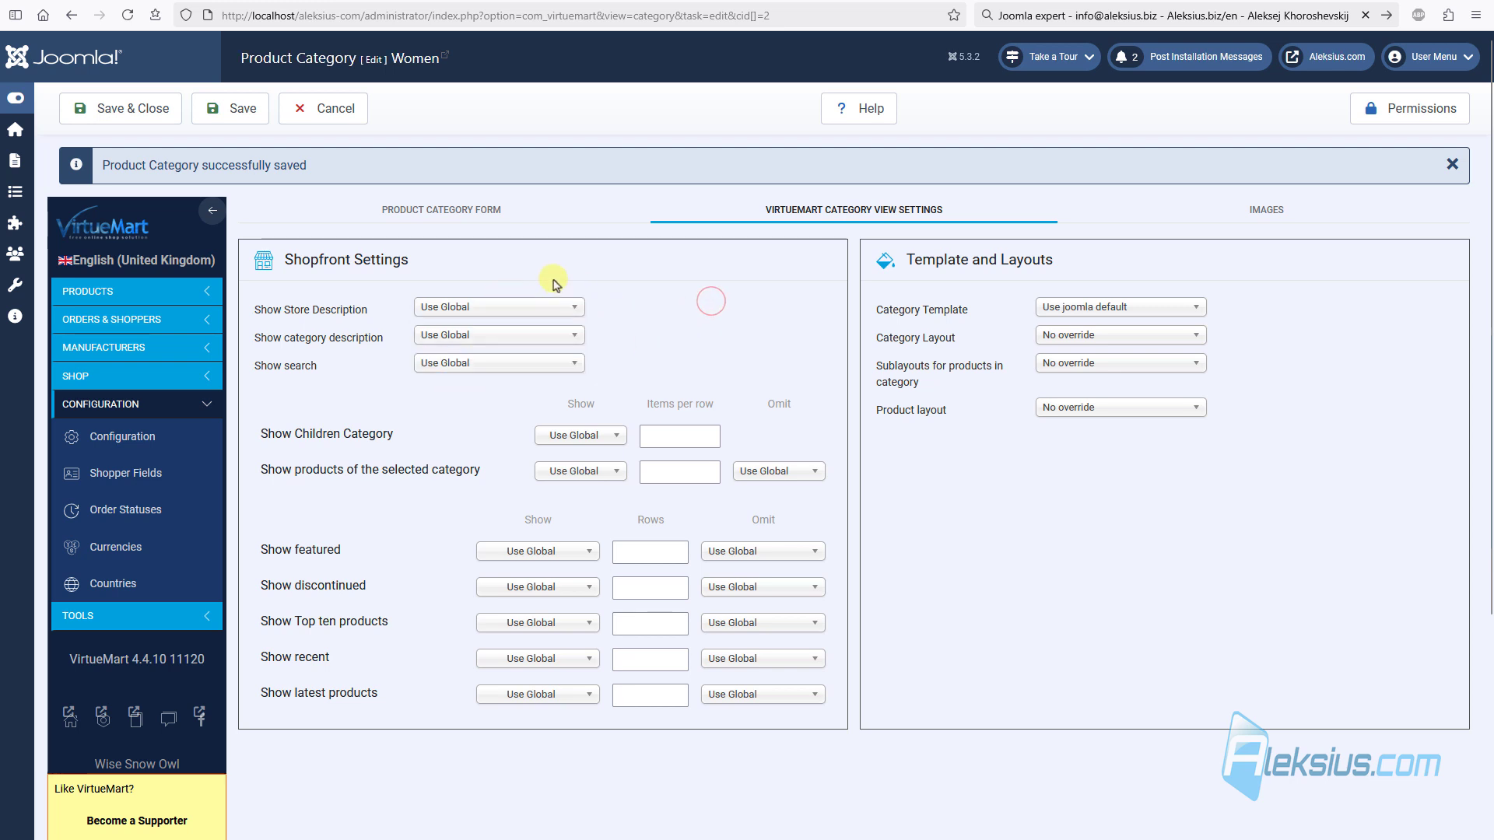
{"action": "left_click", "coordinate": [156, 108]}
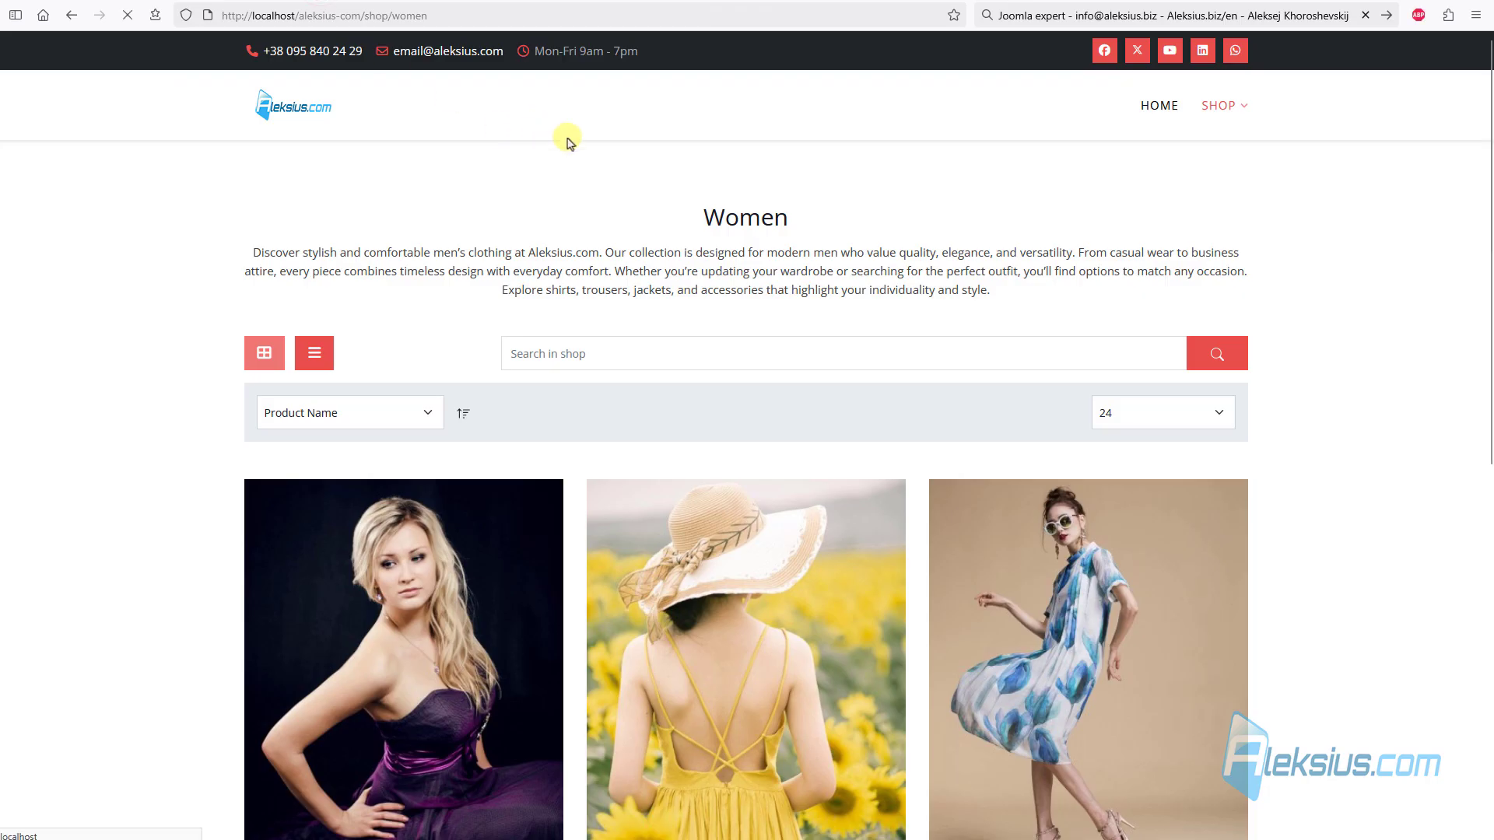
{"action": "key", "text": "F5"}
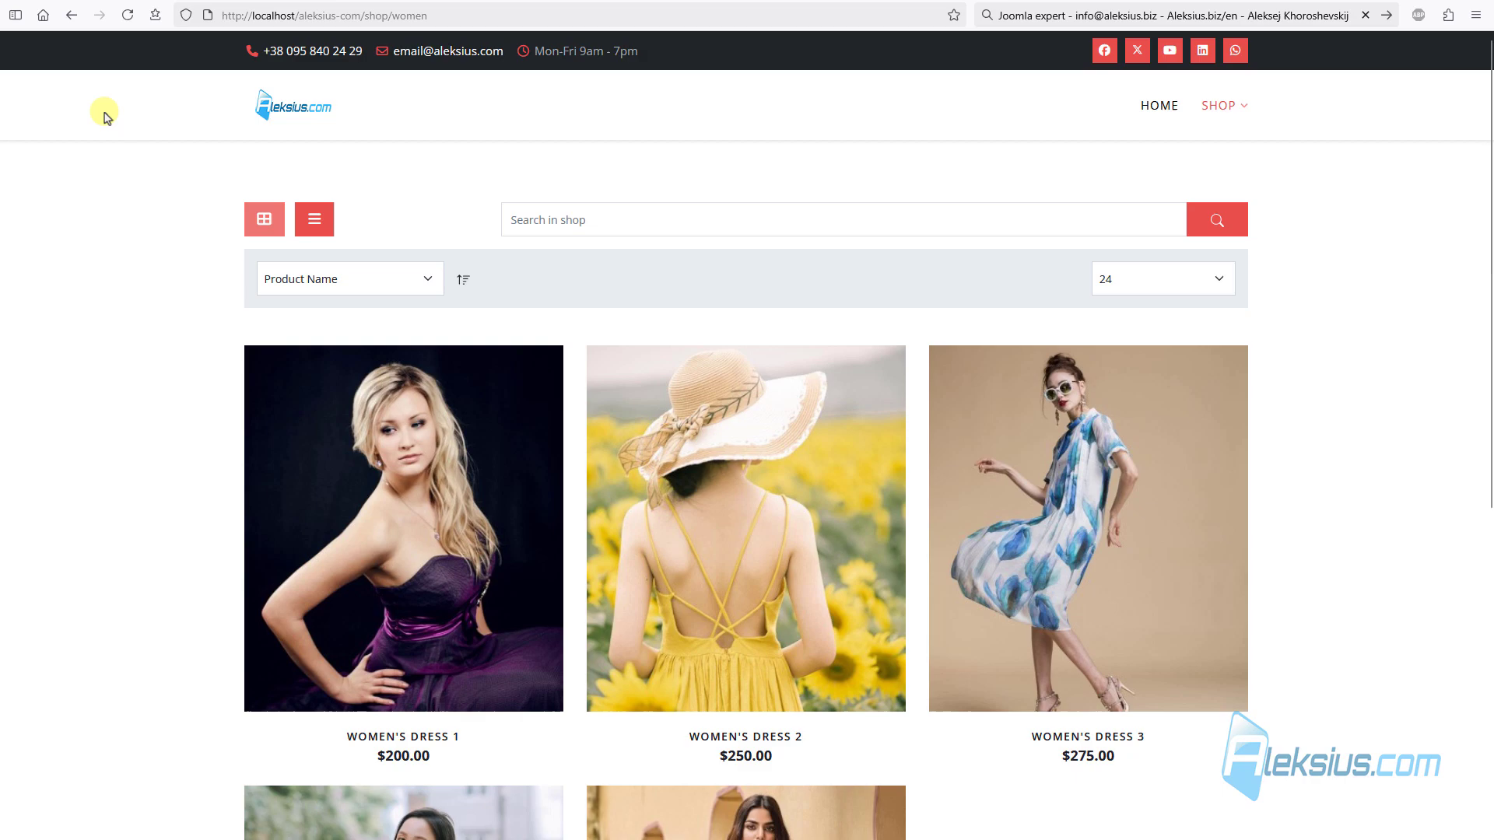
{"action": "left_click", "coordinate": [140, 1]}
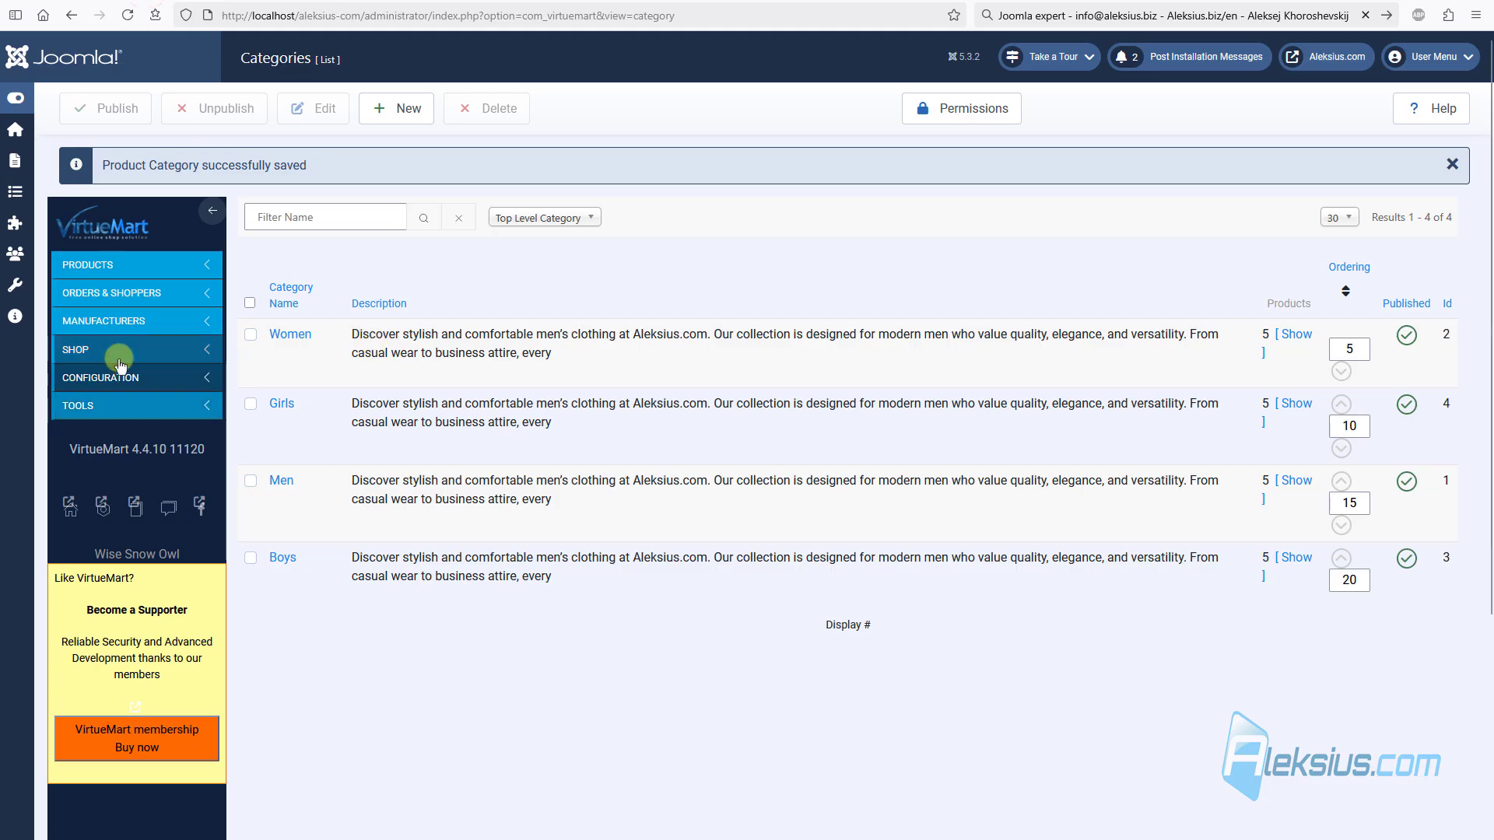
Step: Create a published manufacturer category named Cloth, and save and close it
{"action": "left_click", "coordinate": [129, 321]}
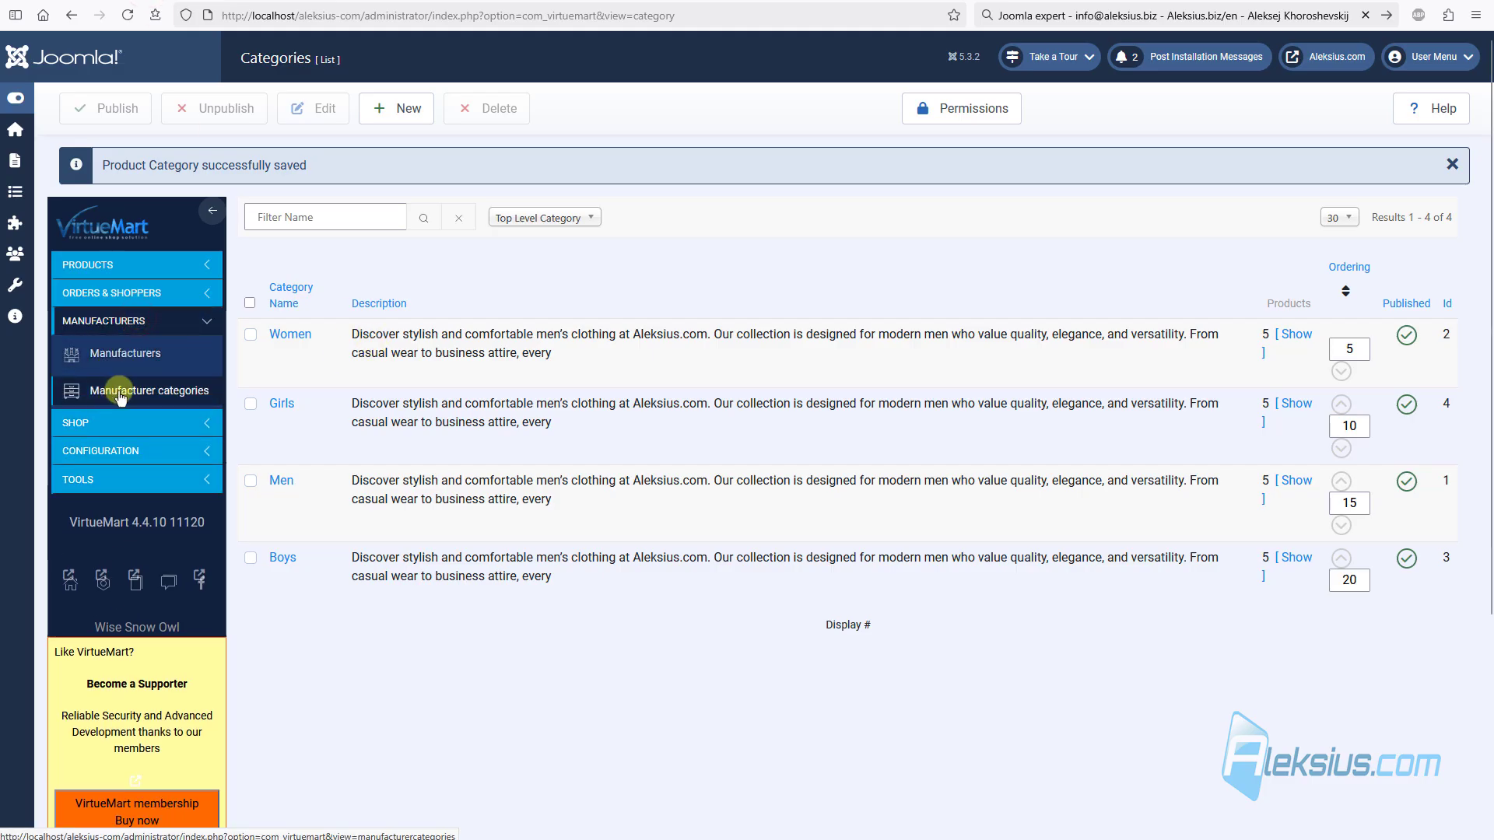
{"action": "left_click", "coordinate": [121, 391]}
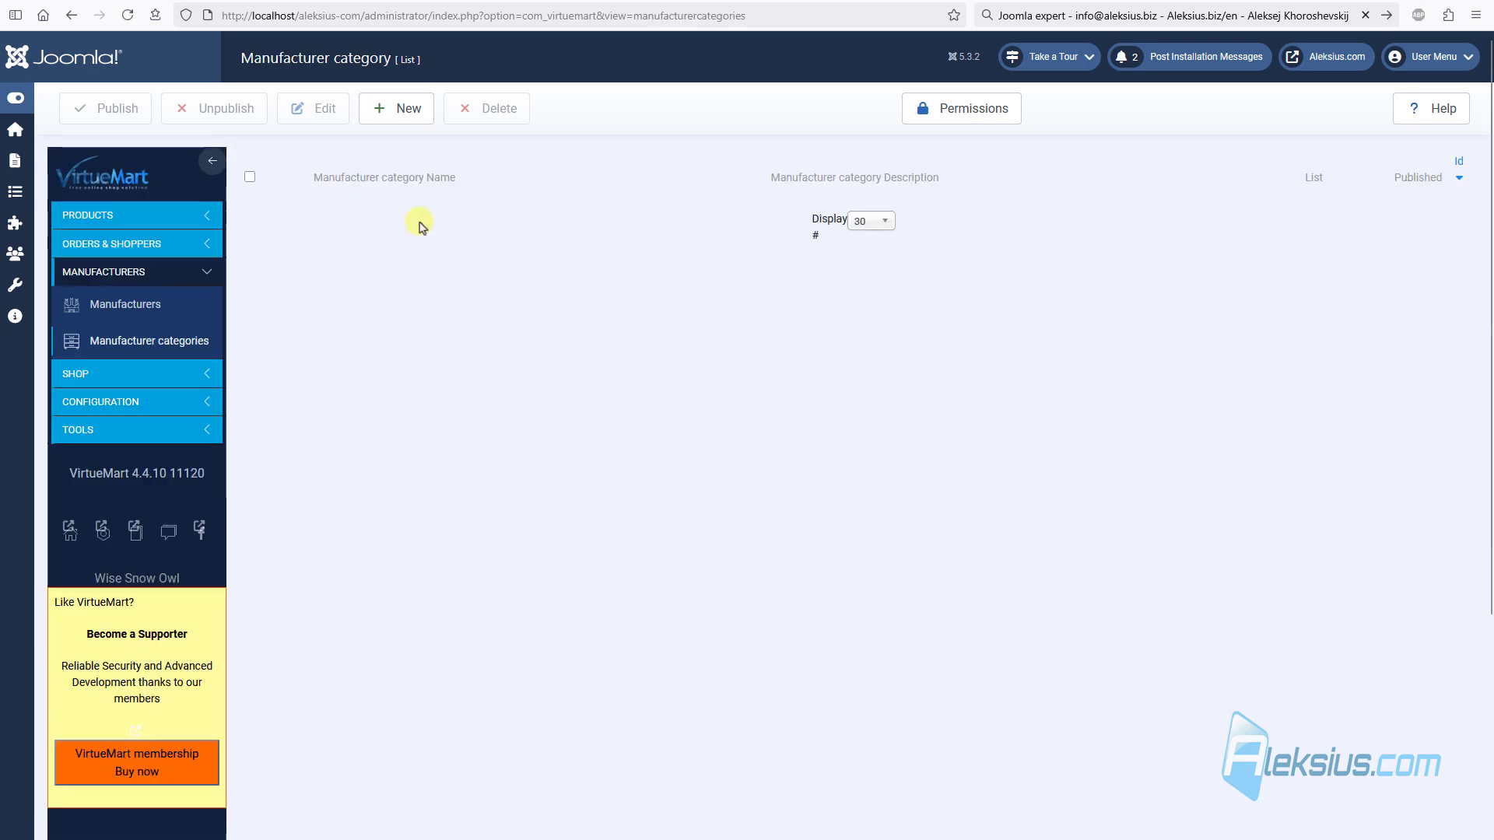
{"action": "left_click", "coordinate": [400, 110]}
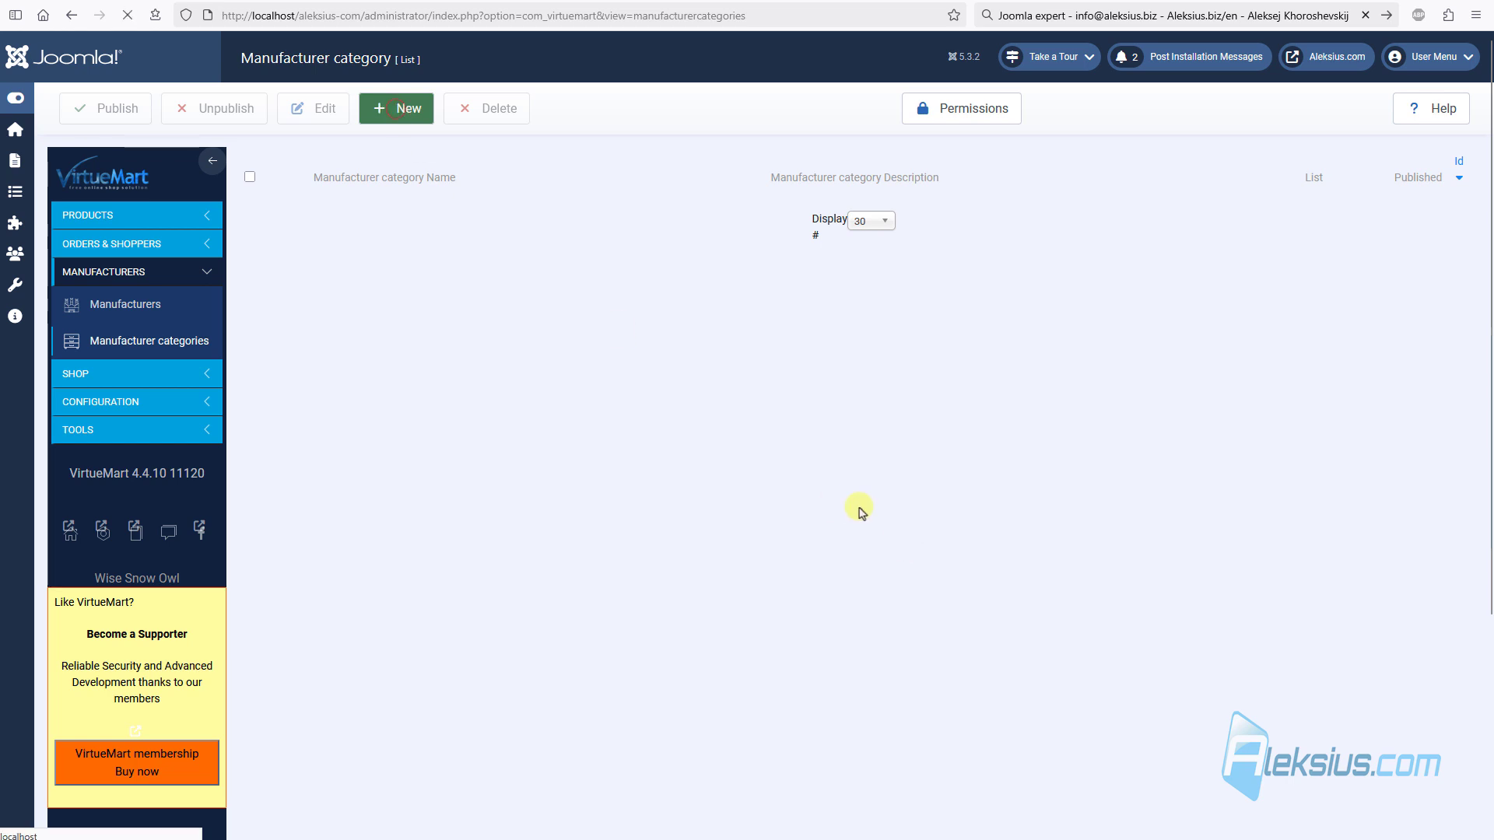
{"action": "left_click", "coordinate": [451, 257]}
{"action": "type", "text": "Cloth"}
{"action": "left_click", "coordinate": [513, 333]}
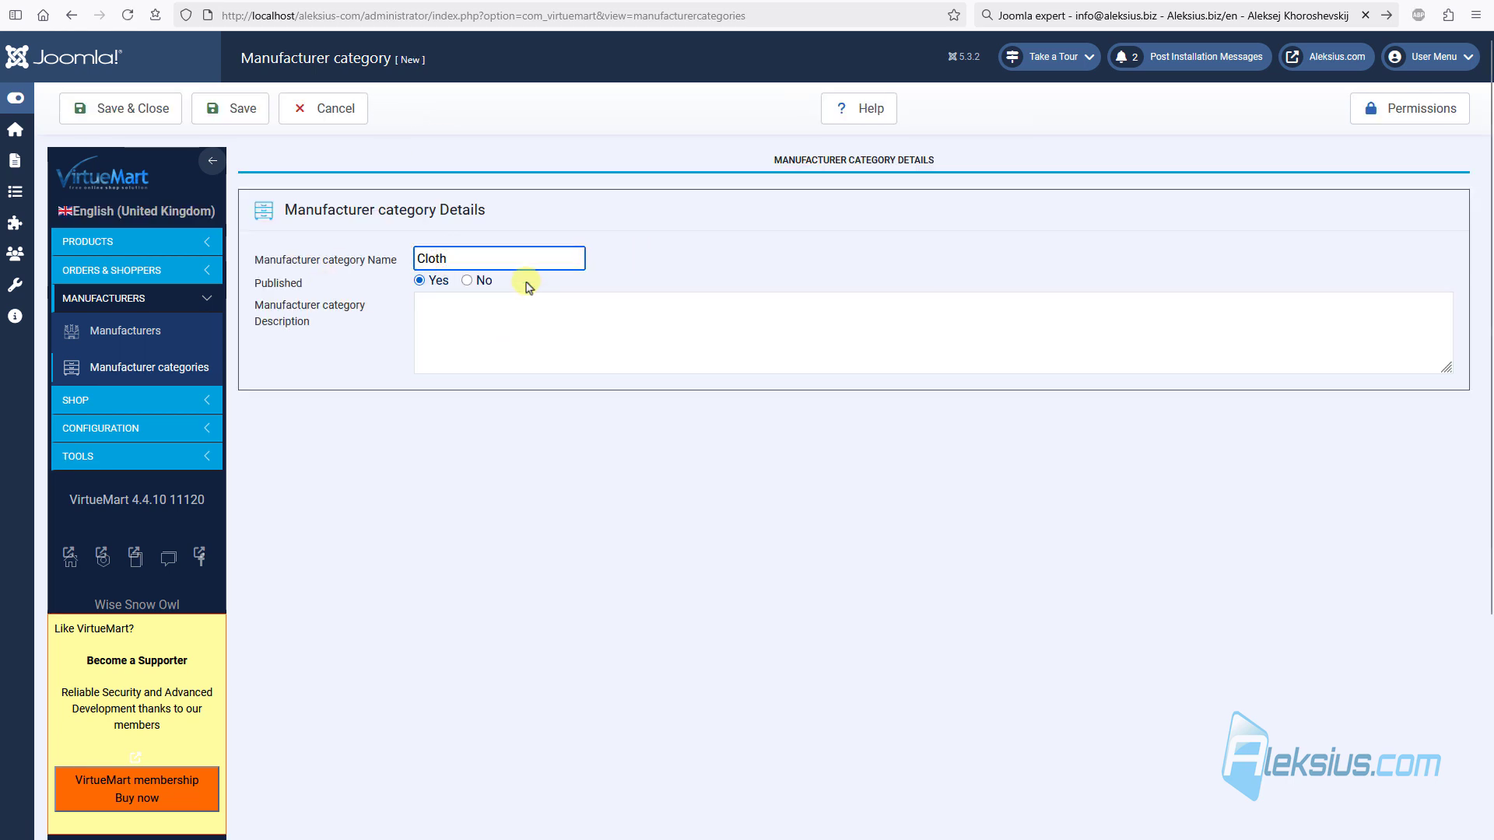
{"action": "left_click", "coordinate": [152, 114]}
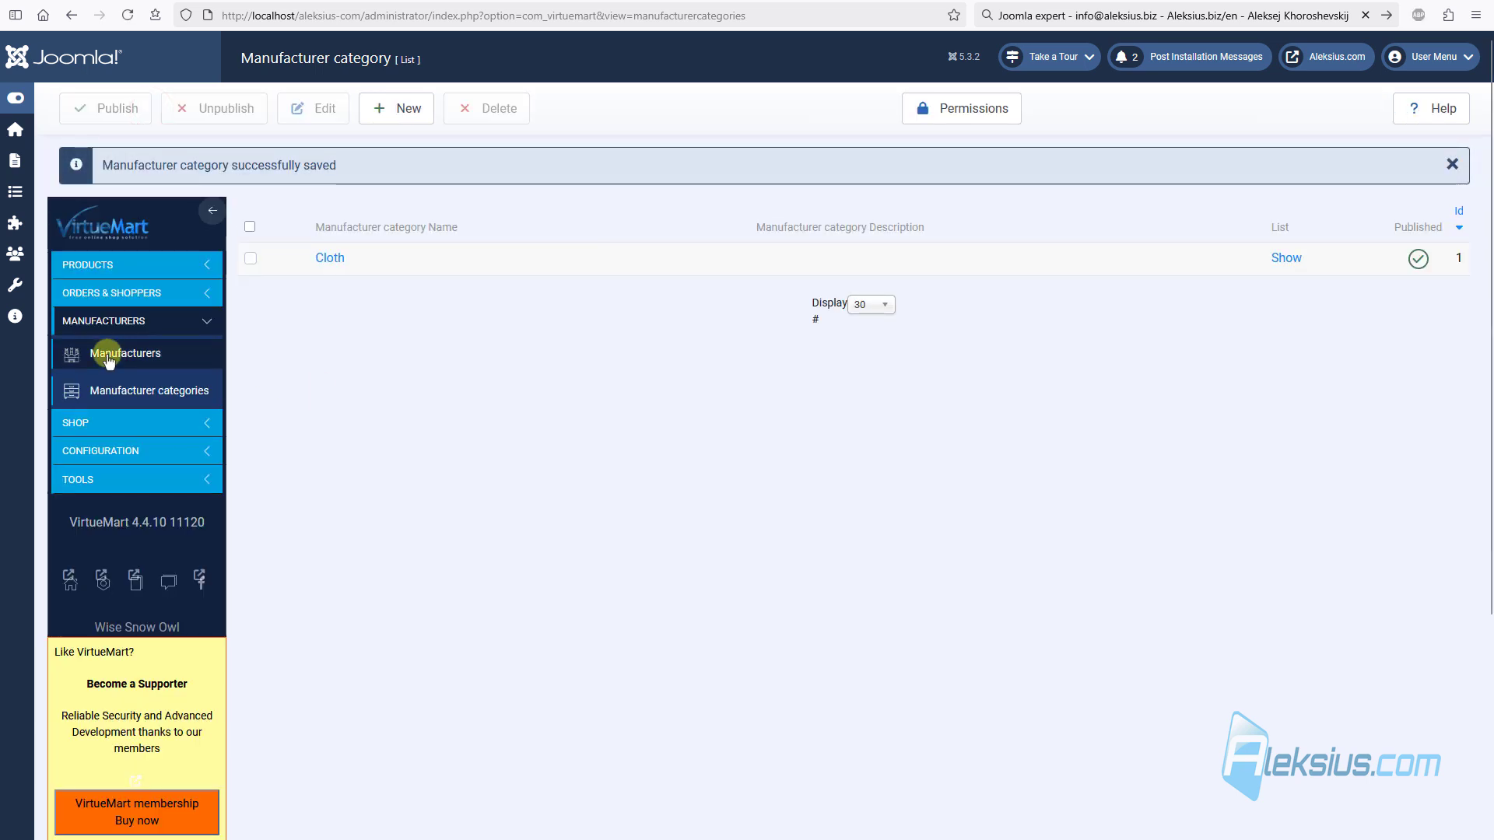
{"action": "left_click", "coordinate": [105, 350]}
{"action": "left_click", "coordinate": [393, 107]}
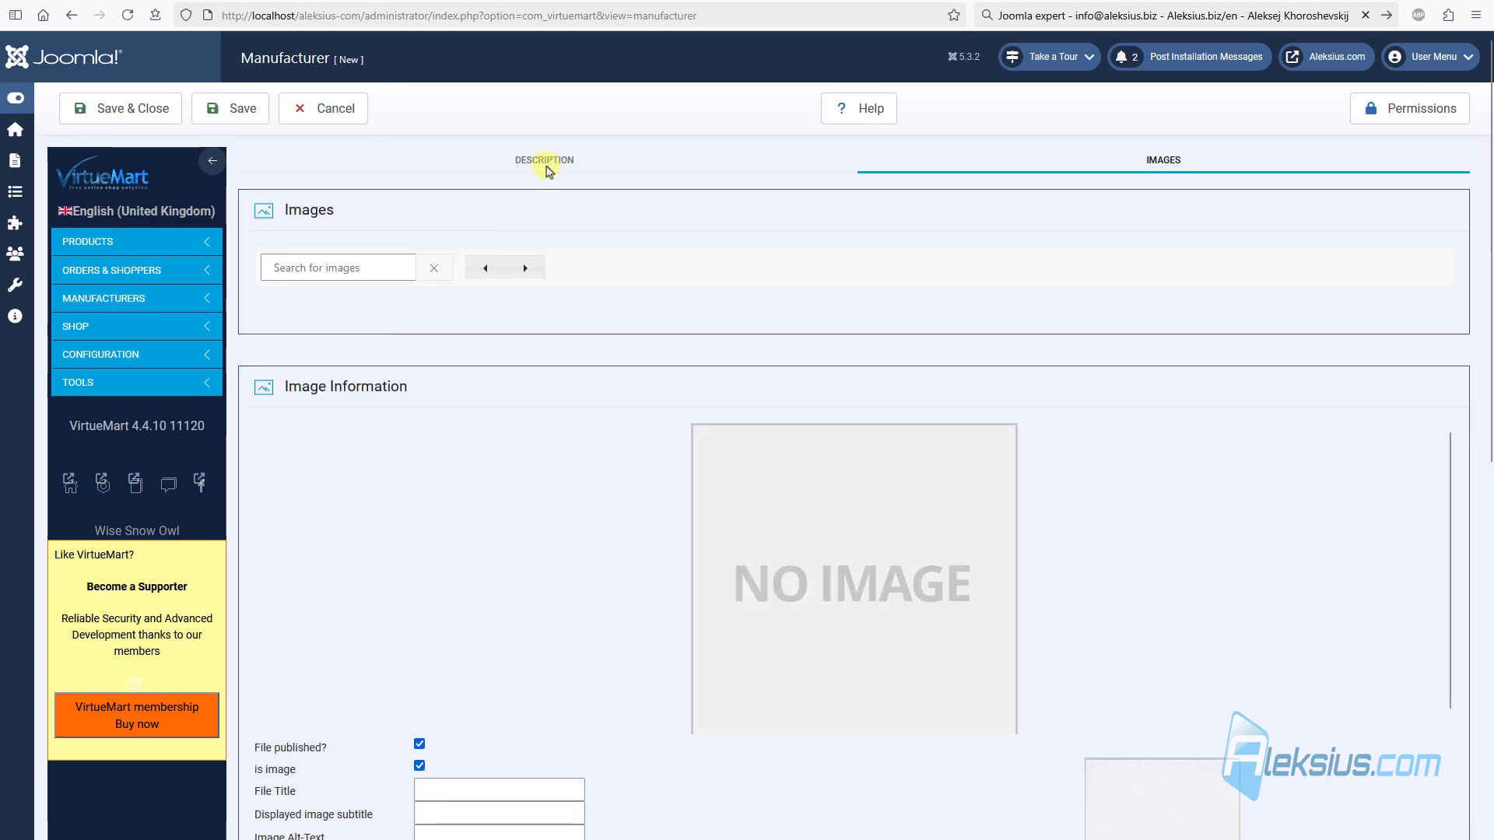
{"action": "left_click", "coordinate": [546, 167]}
{"action": "left_click", "coordinate": [510, 256]}
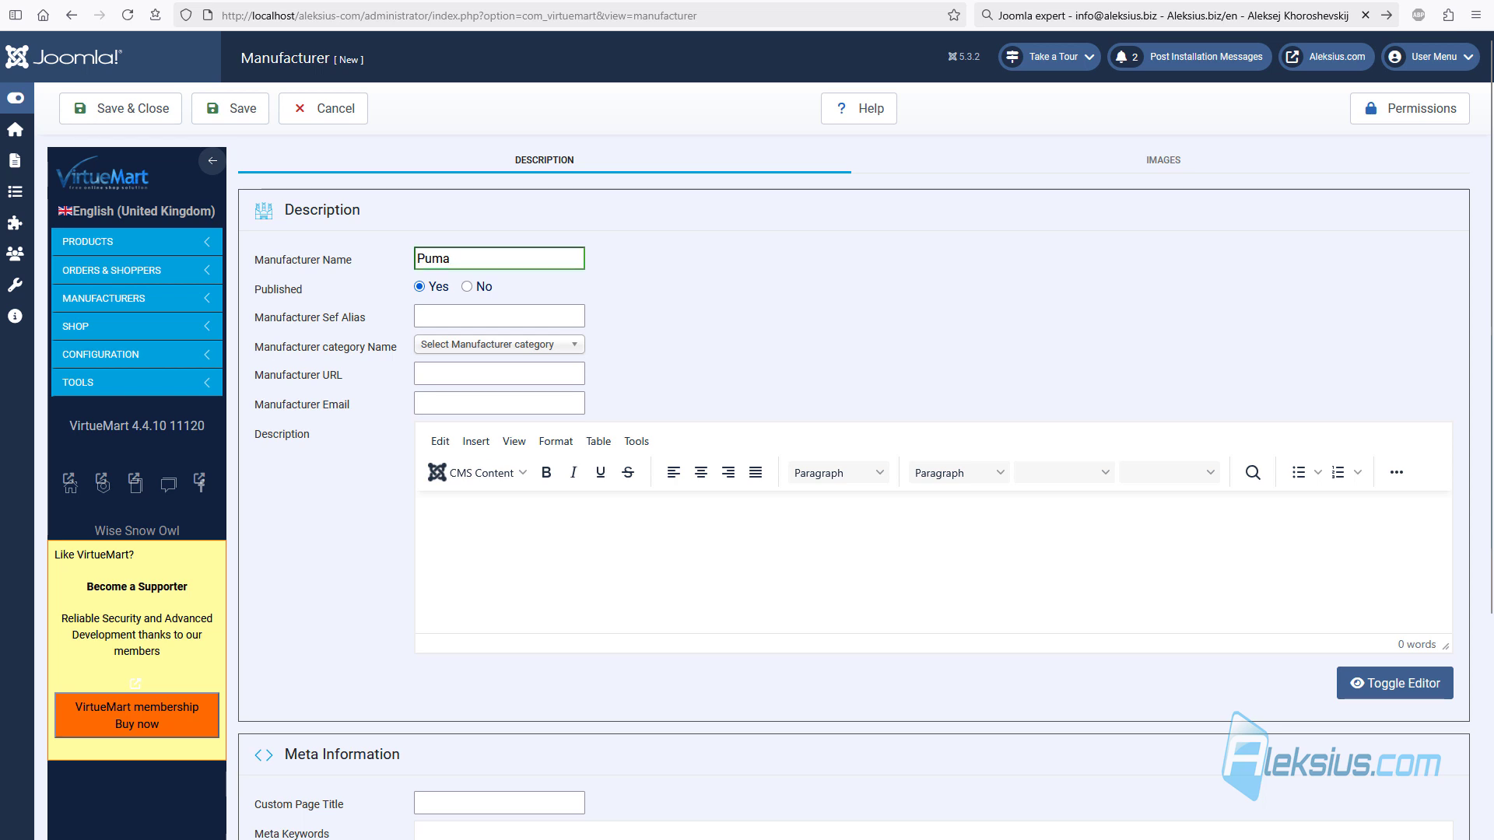
{"action": "left_click", "coordinate": [454, 313]}
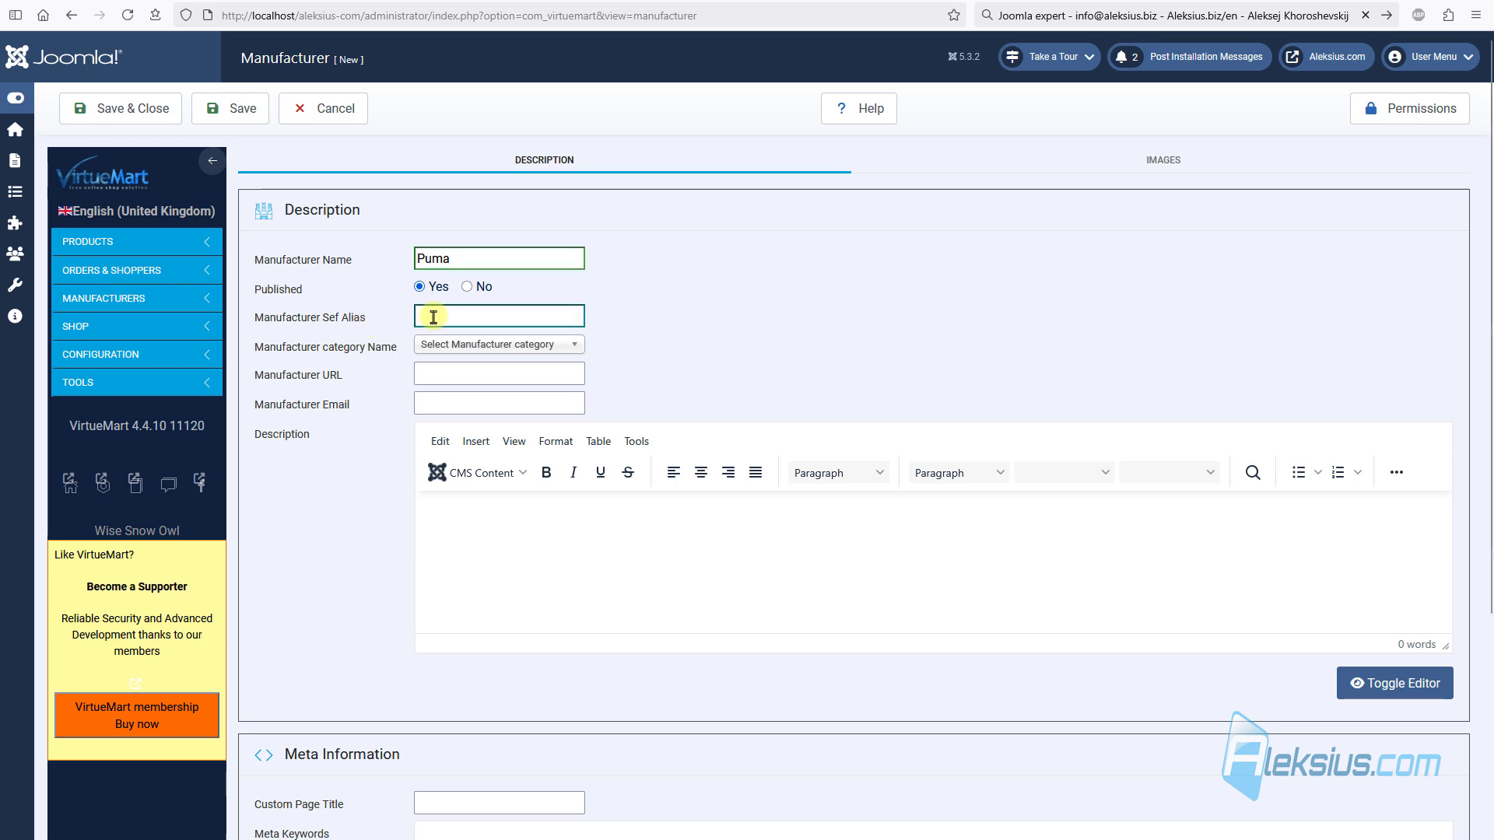
{"action": "type", "text": "https://aleksius.com/en/"}
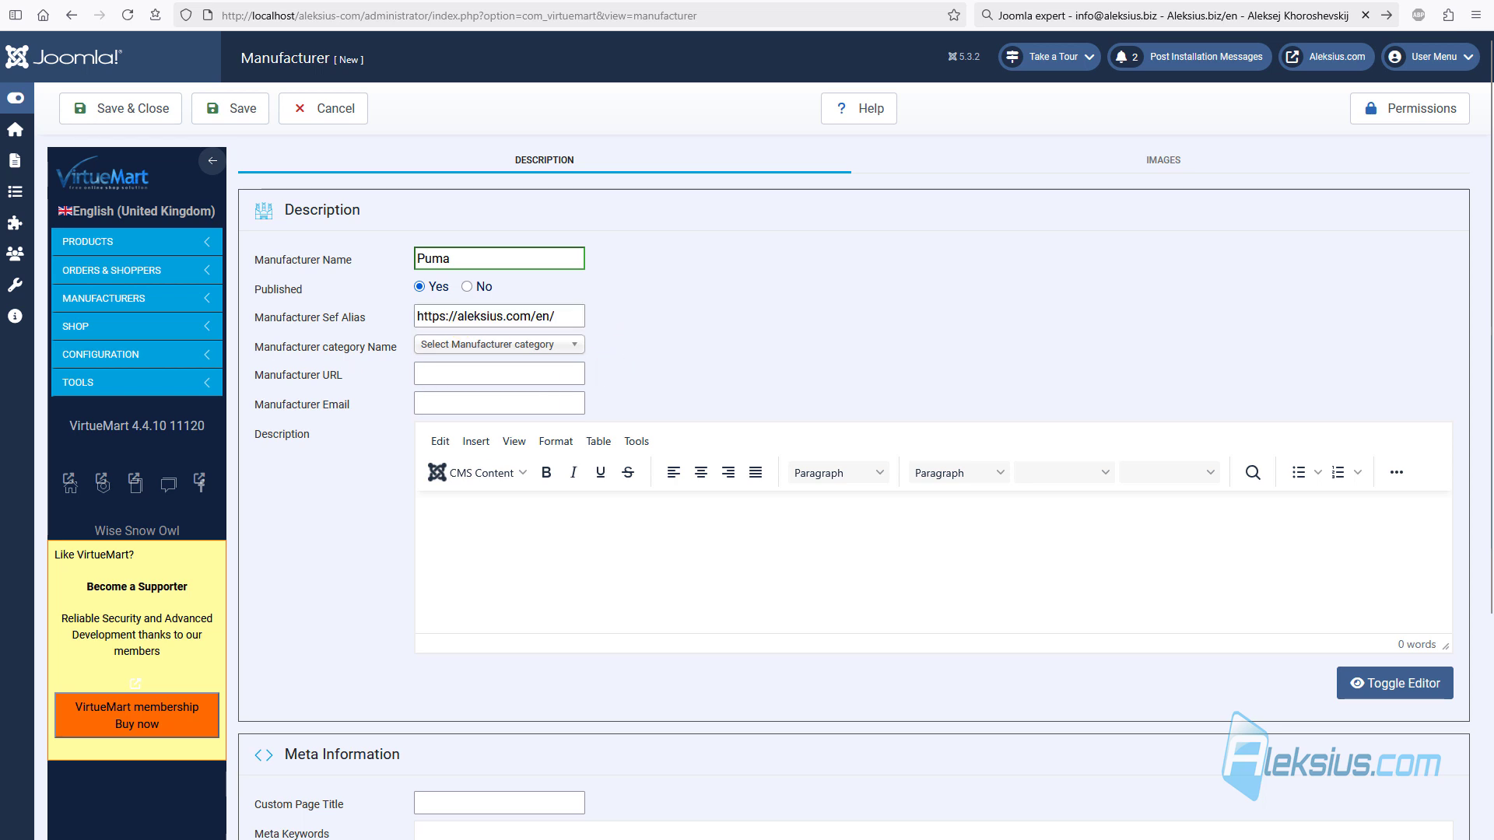
Step: Assign the Puma manufacturer to the Cloth category and fill in the manufacturer's email
{"action": "left_click", "coordinate": [482, 342]}
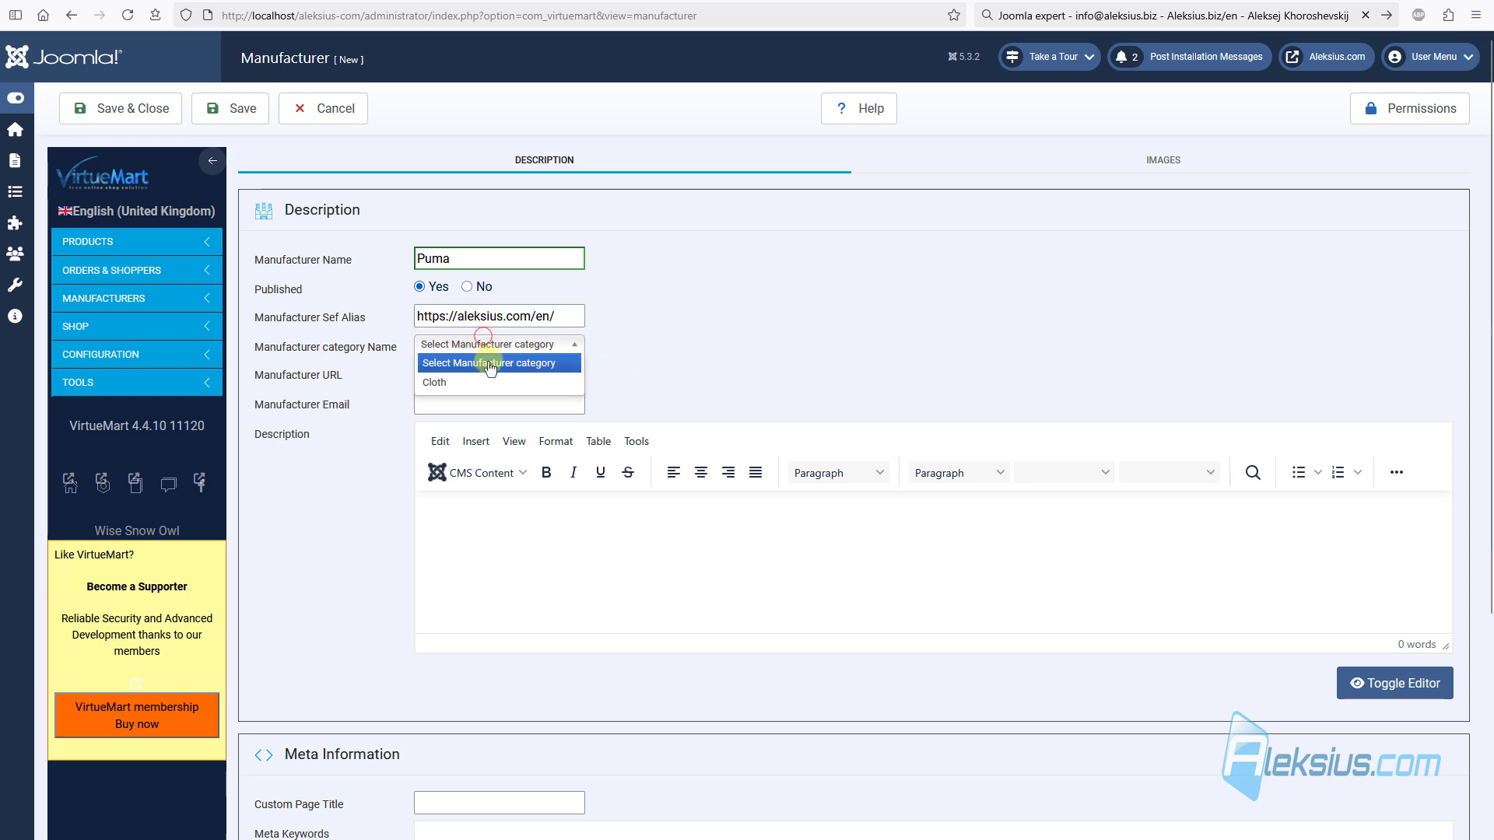
{"action": "left_click", "coordinate": [484, 378]}
{"action": "left_click", "coordinate": [507, 375]}
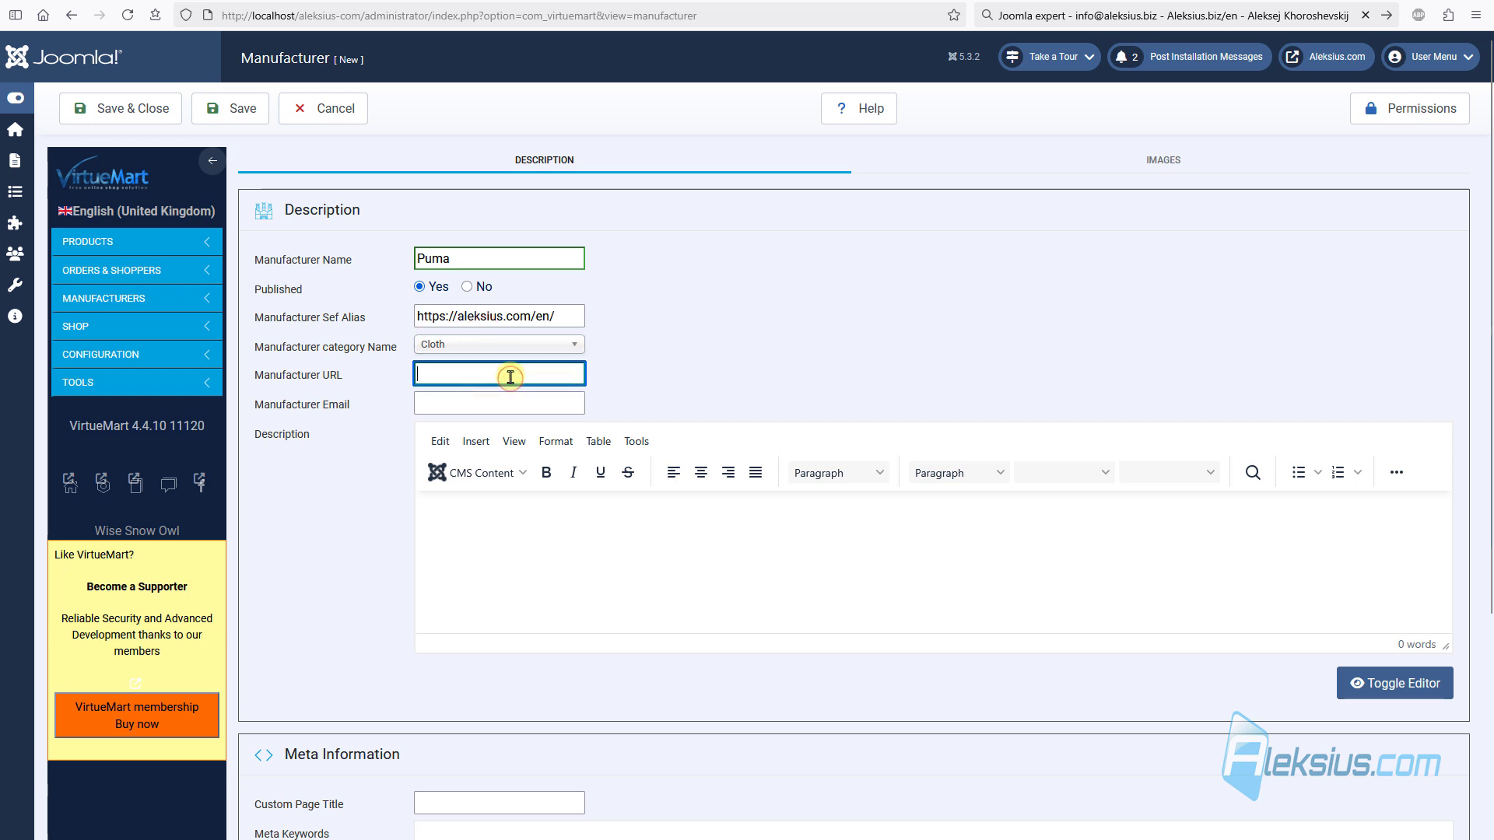
{"action": "left_click", "coordinate": [493, 405]}
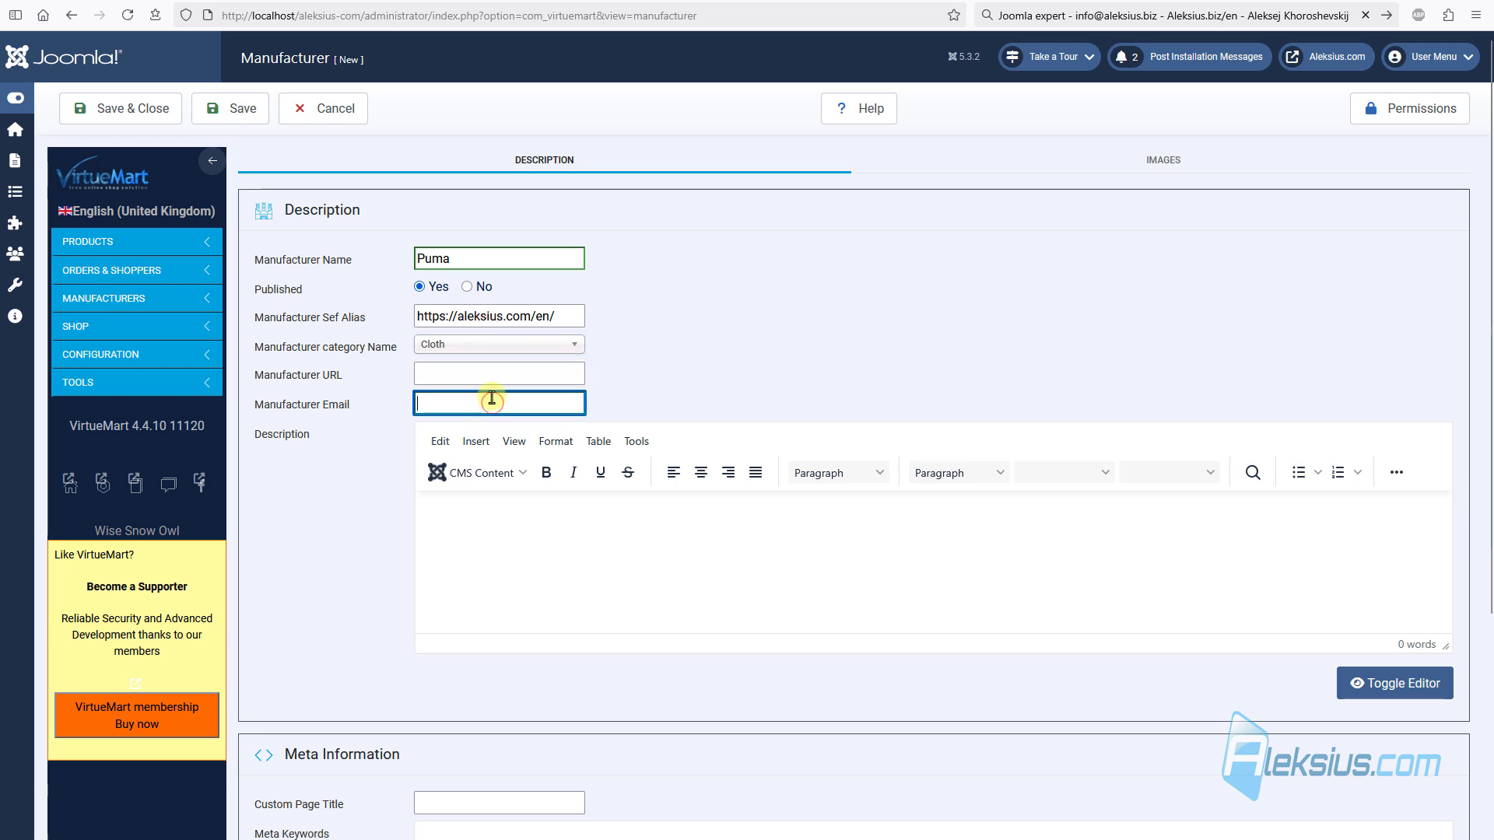
{"action": "key", "text": "ctrl+v"}
{"action": "triple_click", "coordinate": [574, 316]}
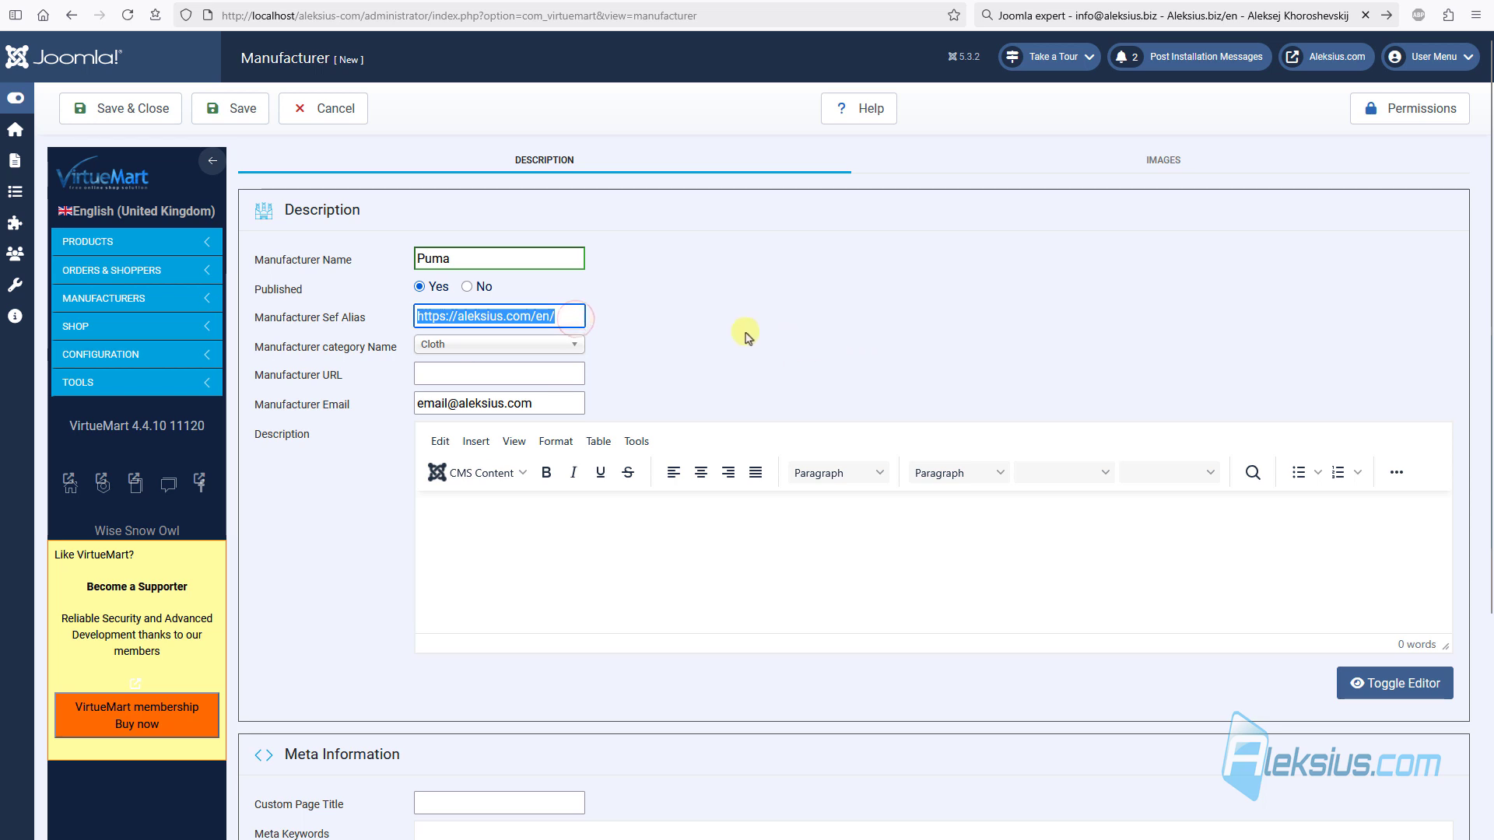
{"action": "key", "text": "ctrl+x"}
{"action": "left_click", "coordinate": [544, 372]}
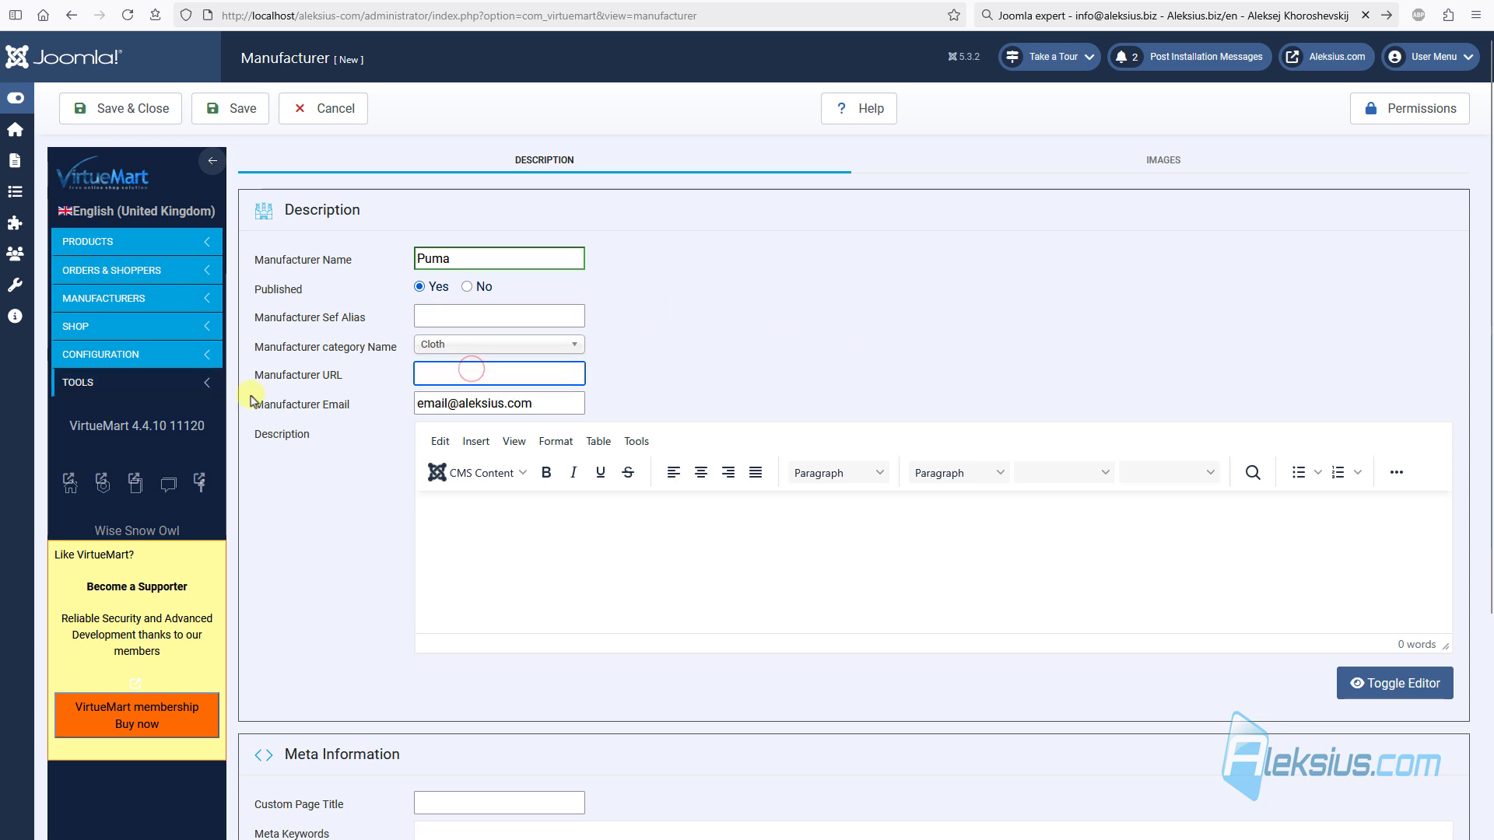
{"action": "left_click", "coordinate": [504, 383]}
{"action": "key", "text": "ctrl+v"}
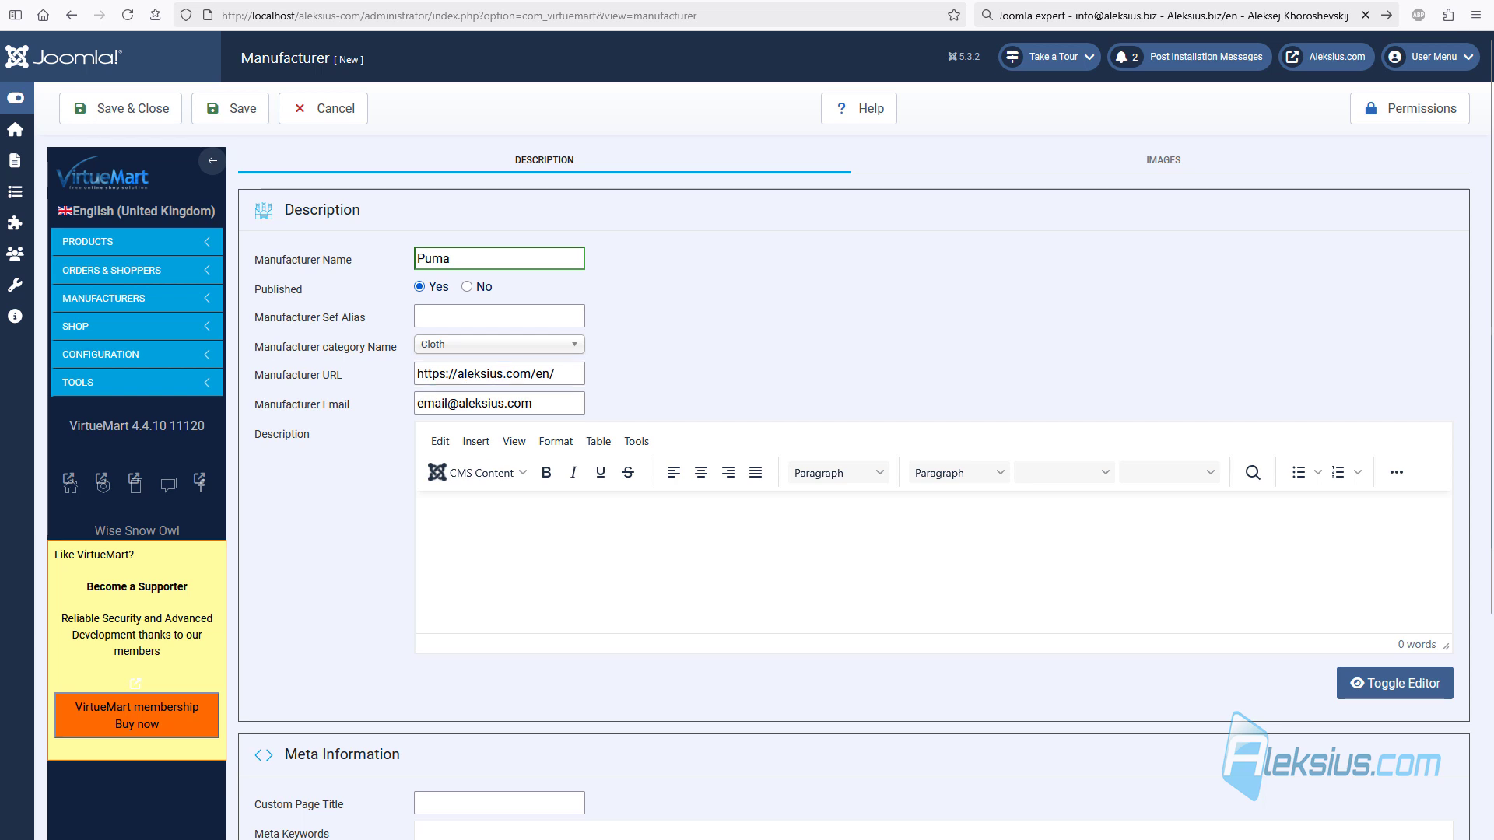
{"action": "left_click", "coordinate": [594, 501]}
{"action": "key", "text": "ctrl+v"}
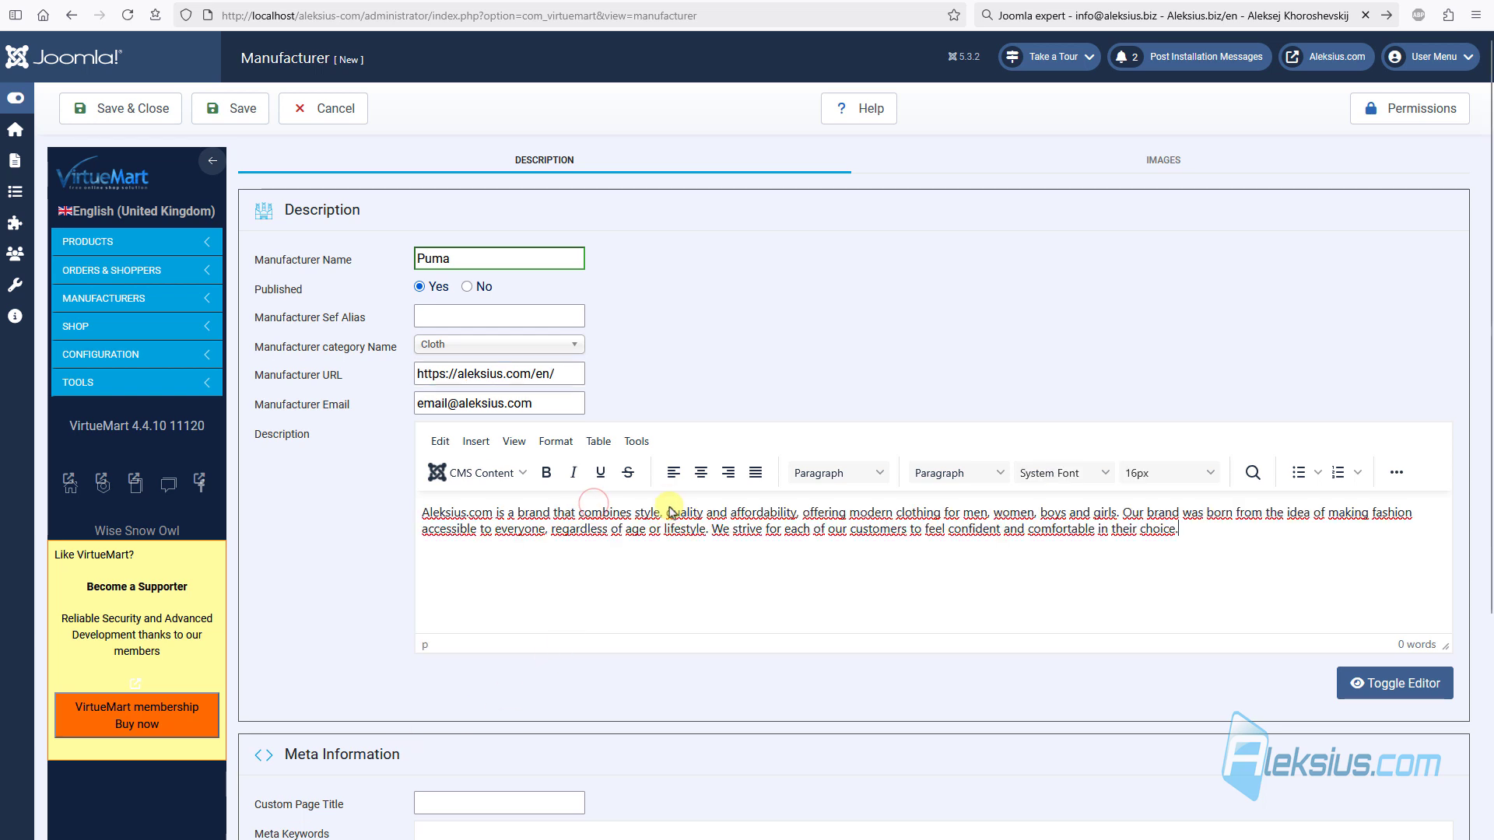
Step: Upload the puma image from the Manufacturers folder as the manufacturer's logo and save the manufacturer
{"action": "left_click", "coordinate": [1147, 158]}
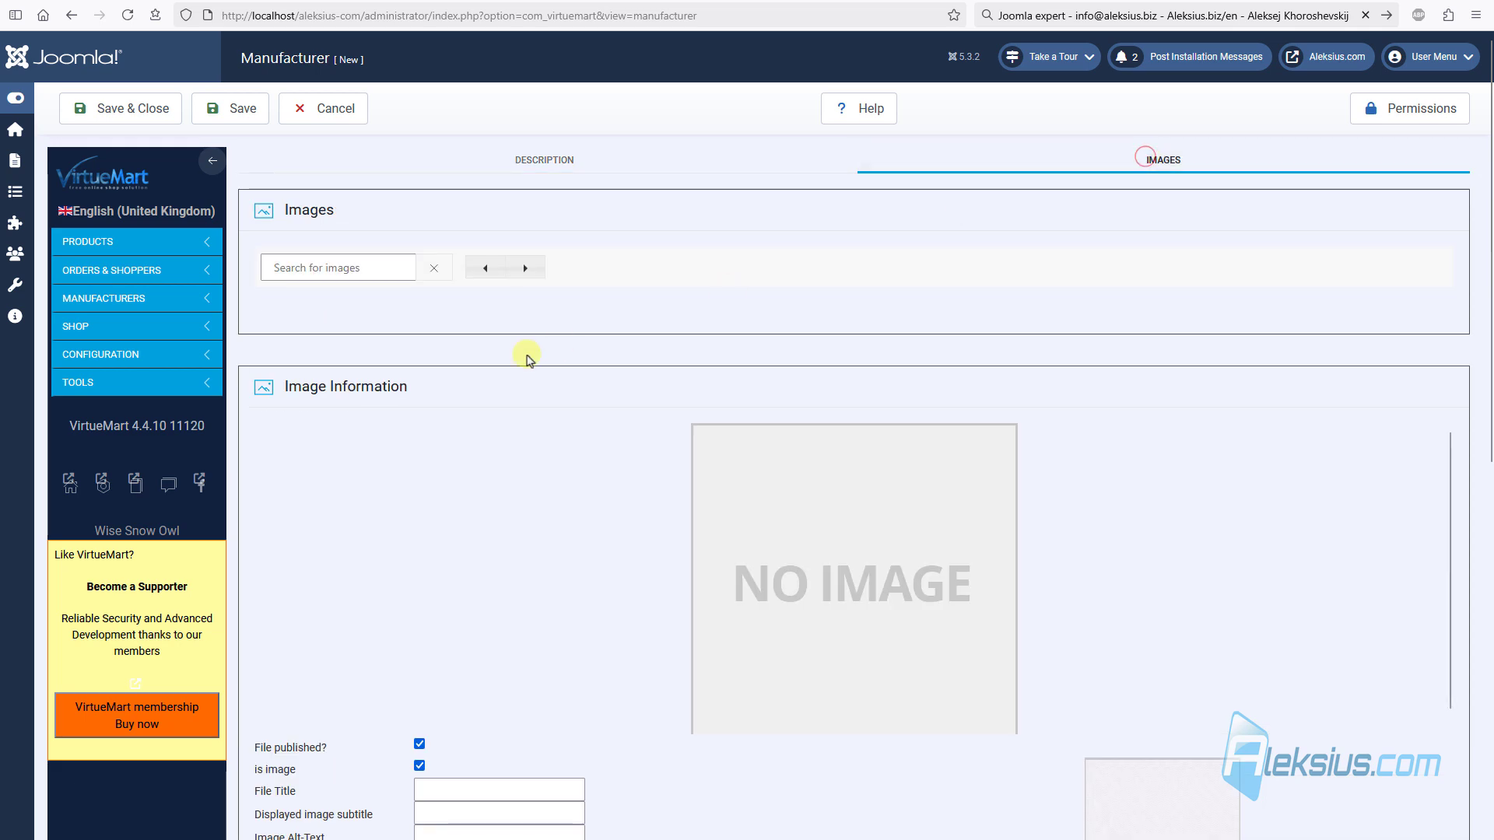
{"action": "scroll", "coordinate": [527, 358], "scroll_direction": "down", "scroll_amount": 8}
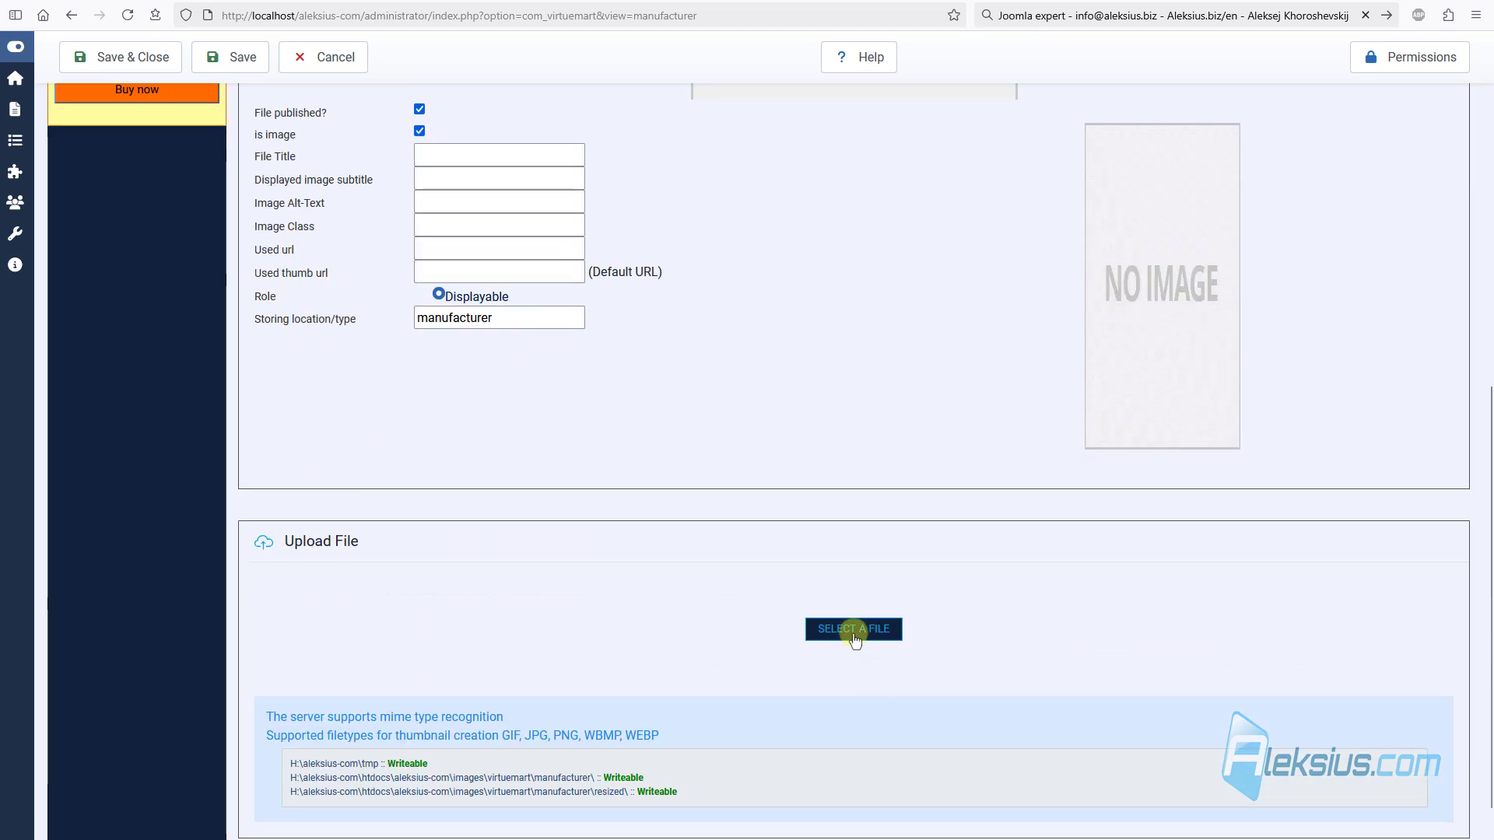
{"action": "left_click", "coordinate": [856, 630]}
{"action": "left_click", "coordinate": [399, 109]}
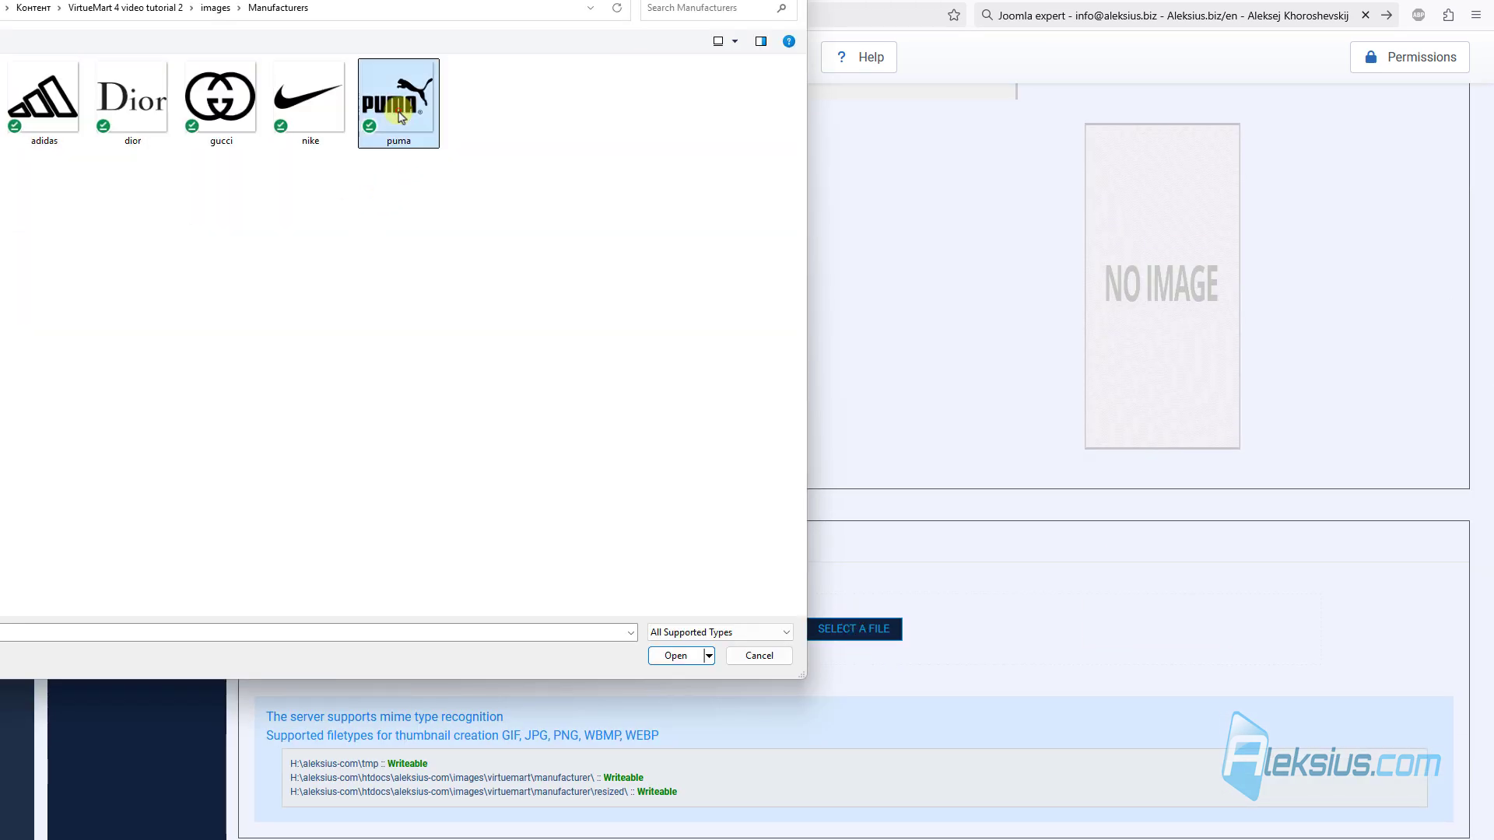
{"action": "left_click", "coordinate": [676, 655]}
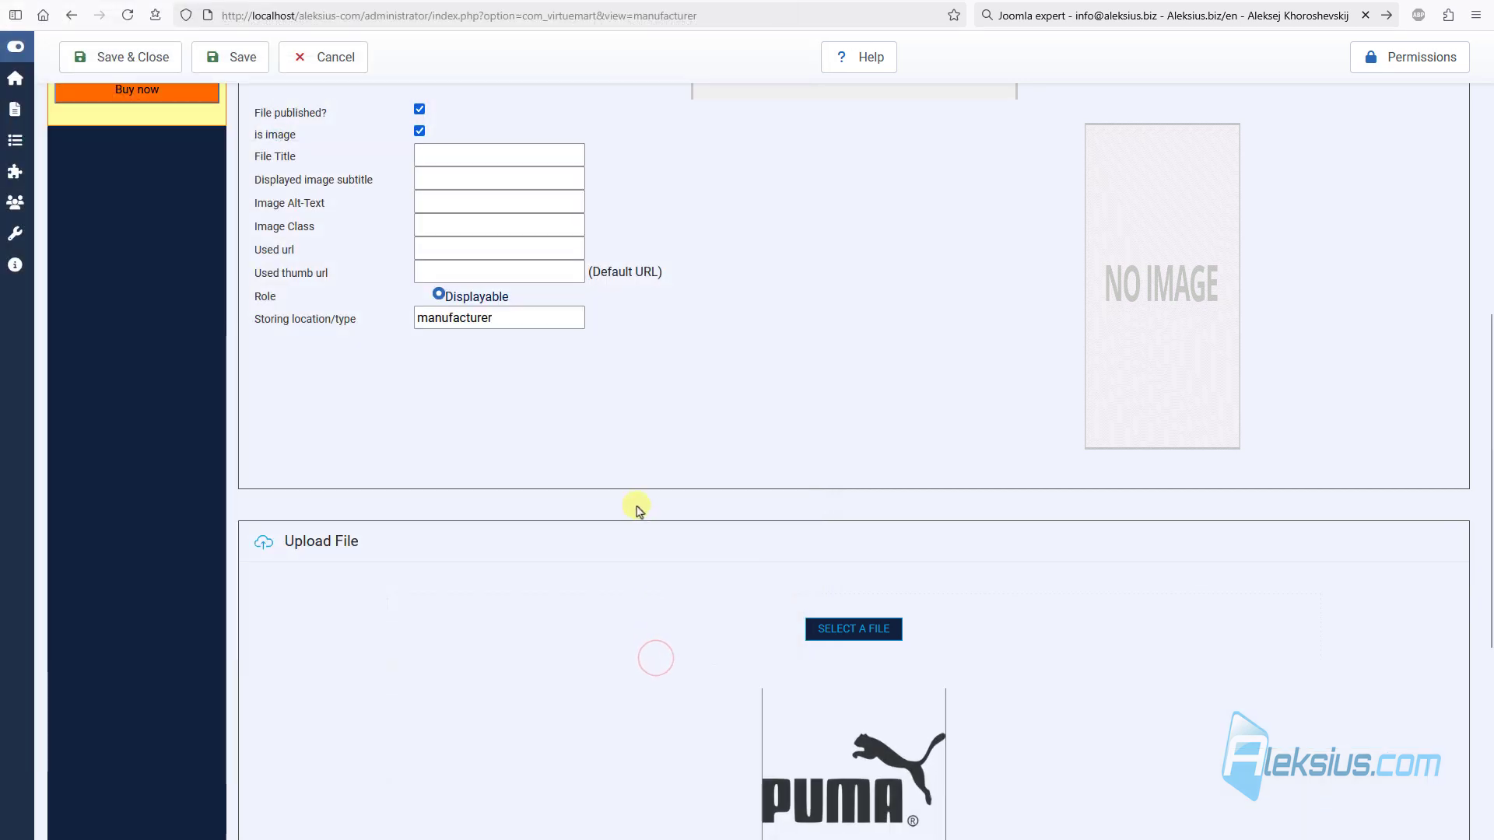
{"action": "scroll", "coordinate": [389, 194], "scroll_direction": "up", "scroll_amount": 4}
{"action": "left_click", "coordinate": [85, 54]}
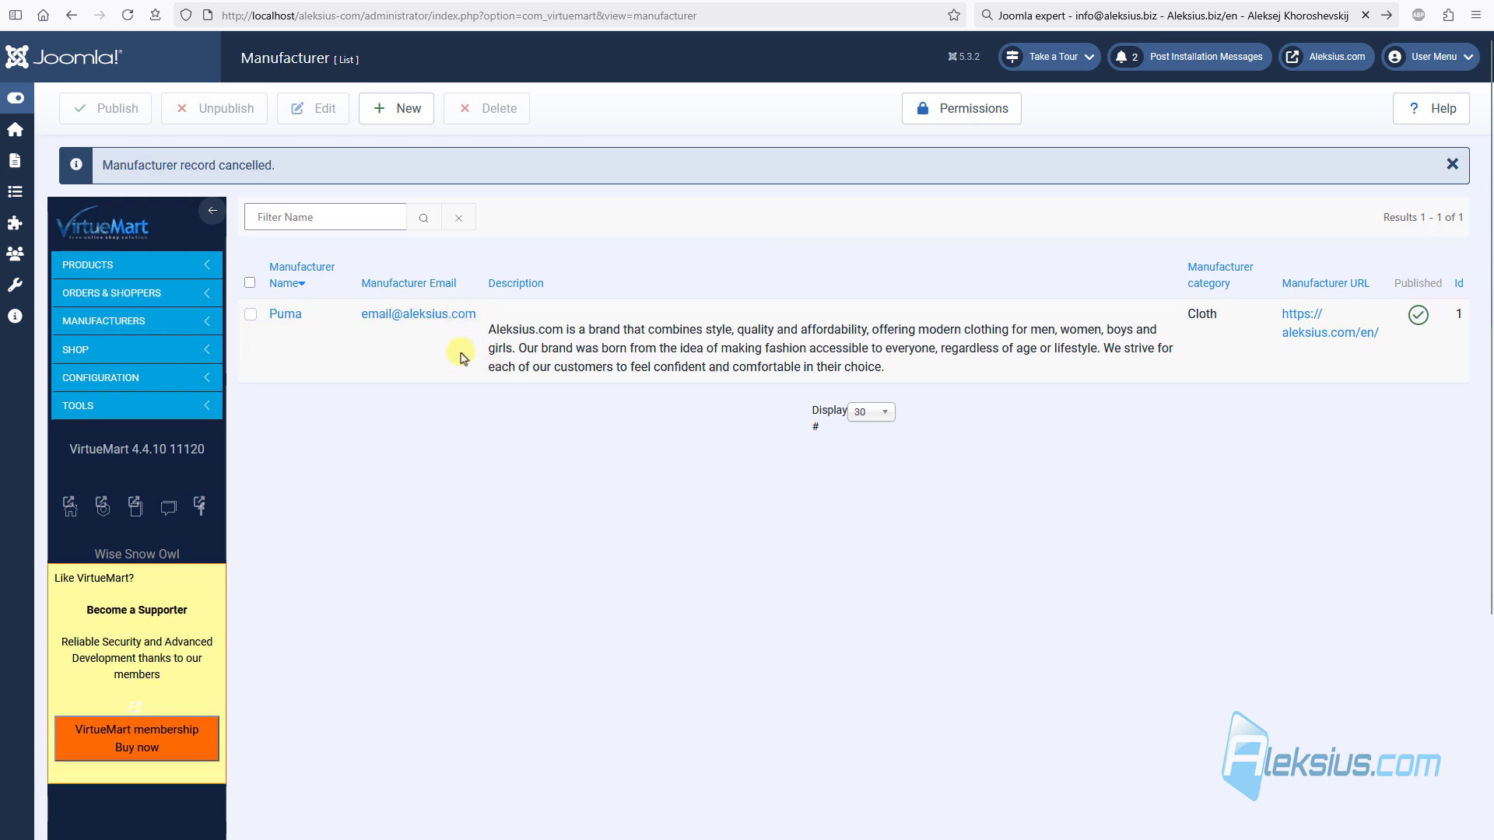
Step: Review the Puma manufacturer's image and description, cancel the editing, and start another new manufacturer
{"action": "left_click", "coordinate": [277, 315]}
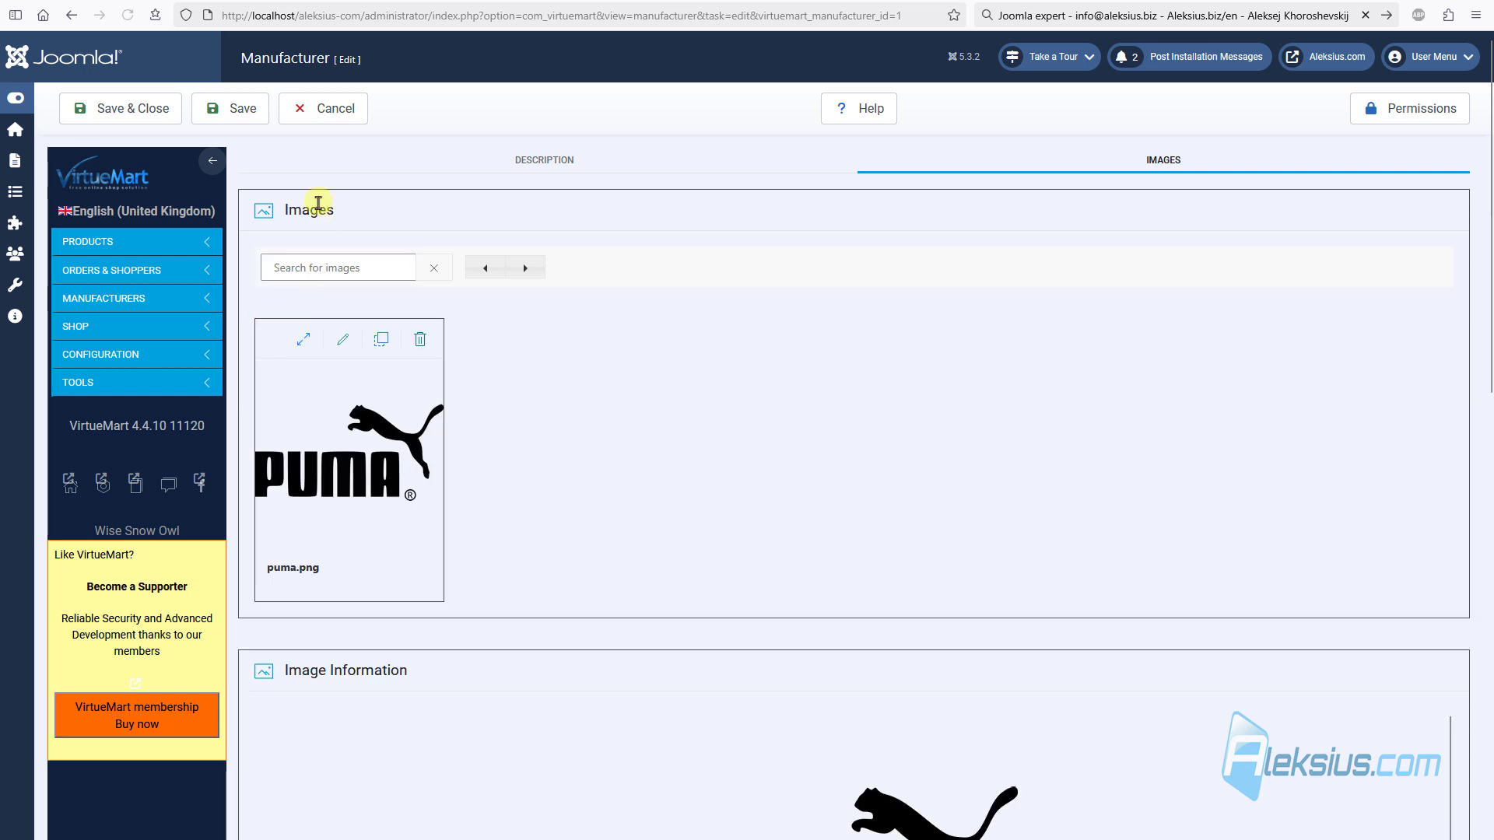
{"action": "left_click", "coordinate": [578, 161]}
{"action": "left_click", "coordinate": [324, 108]}
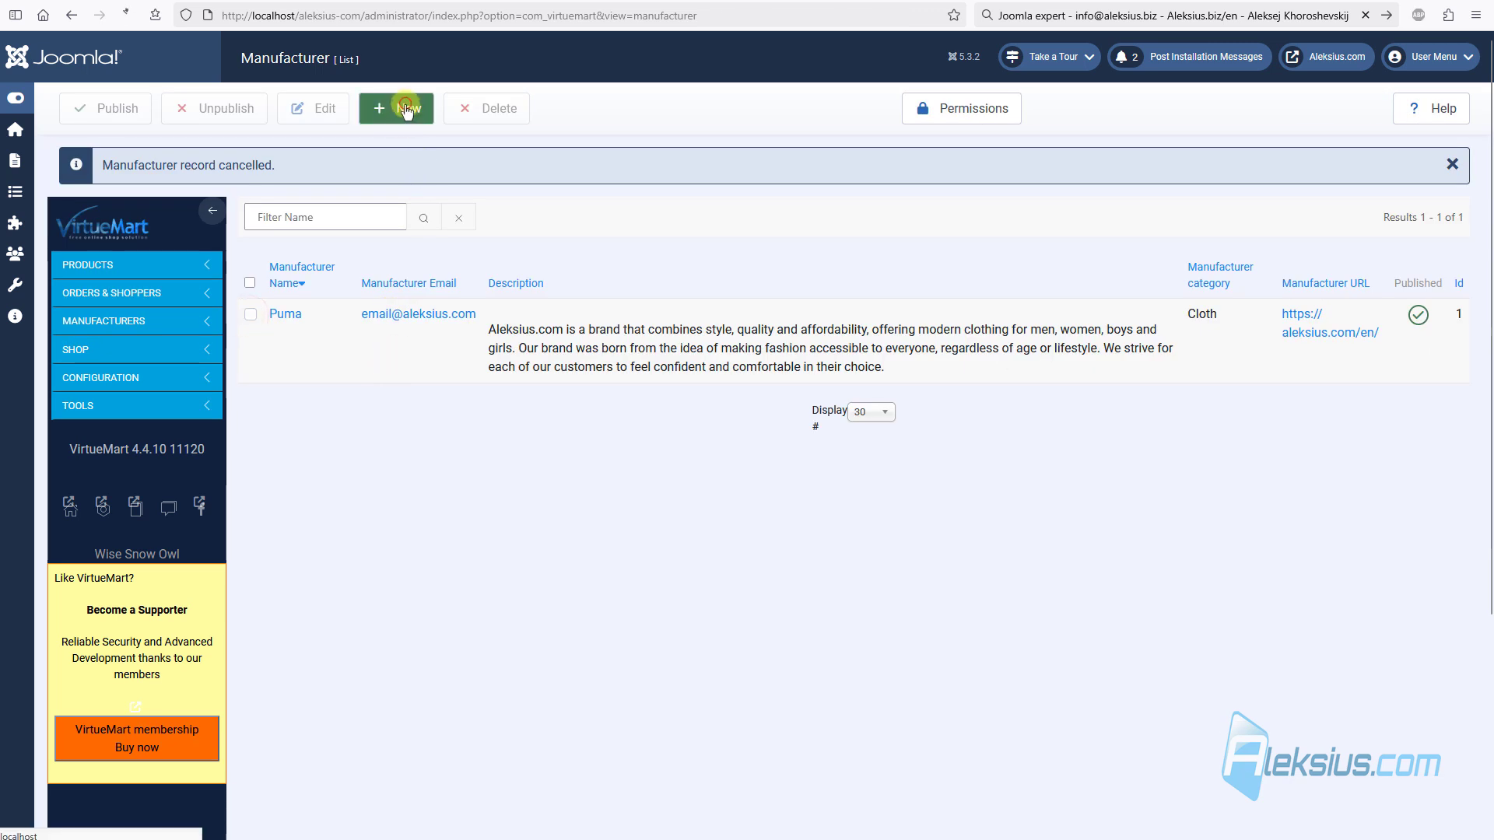
{"action": "left_click", "coordinate": [406, 109]}
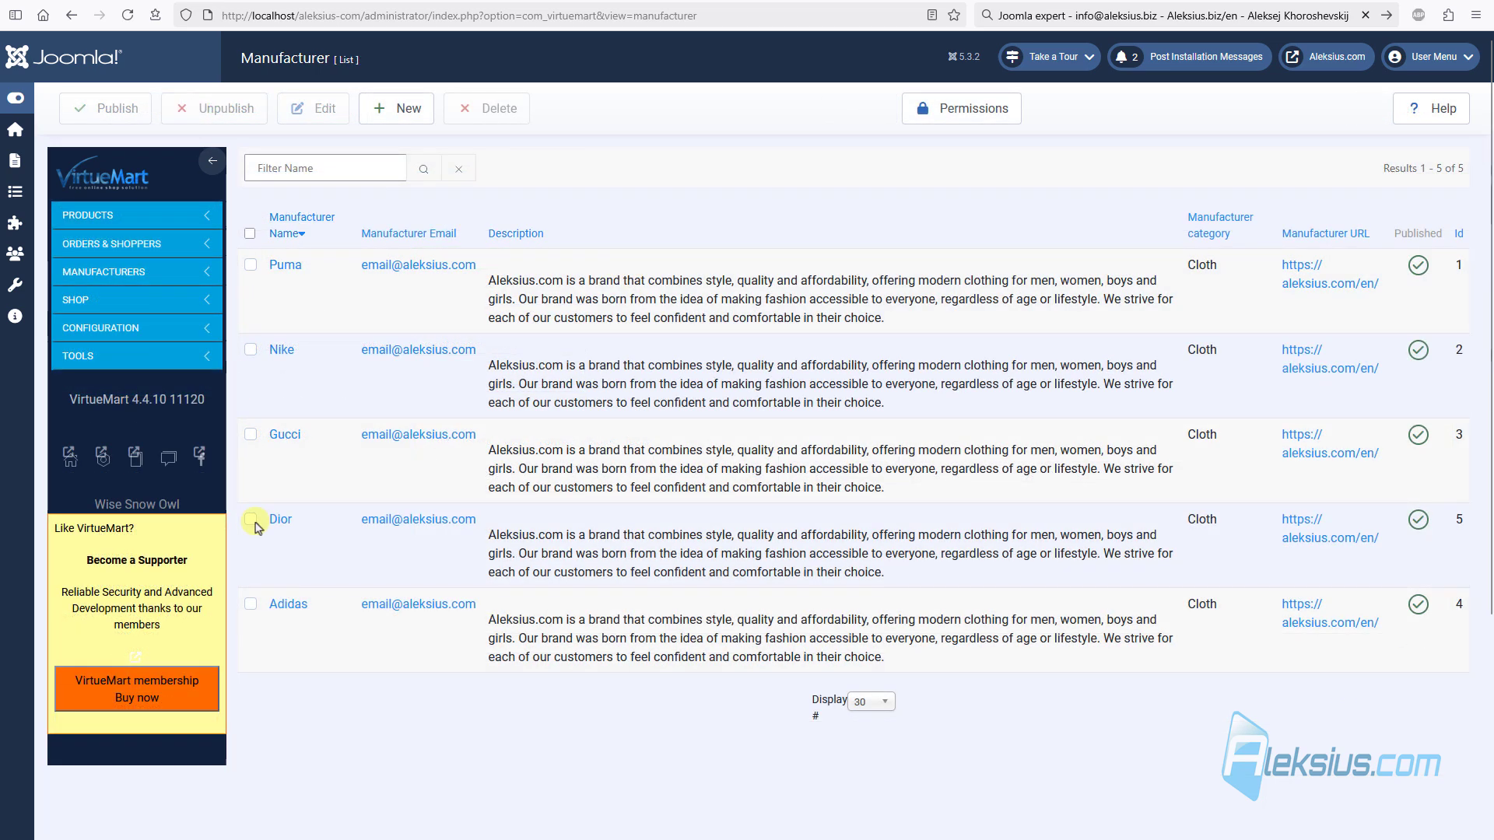
Step: Assign Adidas as the manufacturer of the product Women's dress 1 and save the product
{"action": "left_click", "coordinate": [115, 221]}
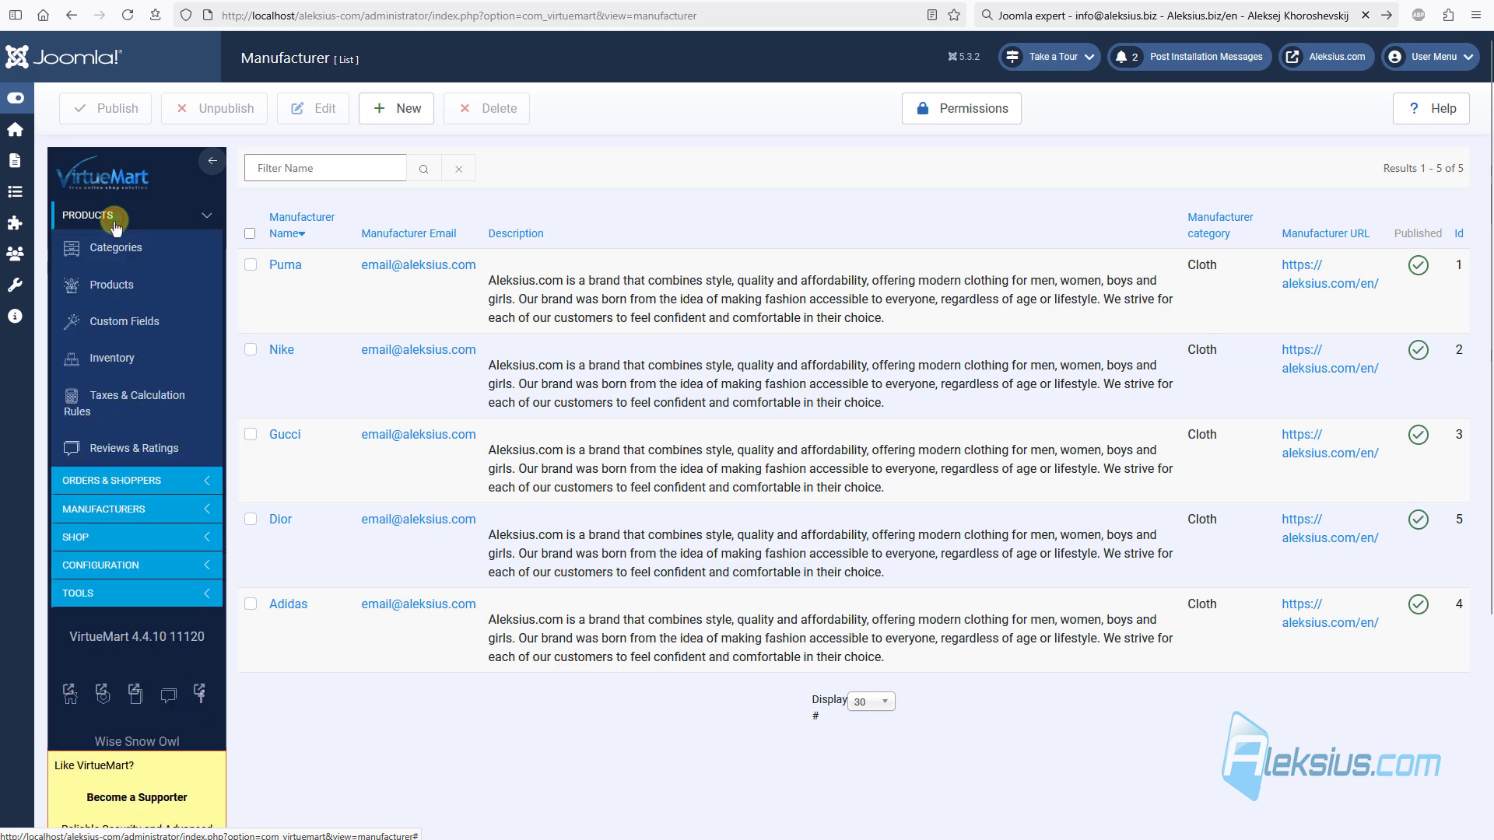
{"action": "left_click", "coordinate": [120, 283]}
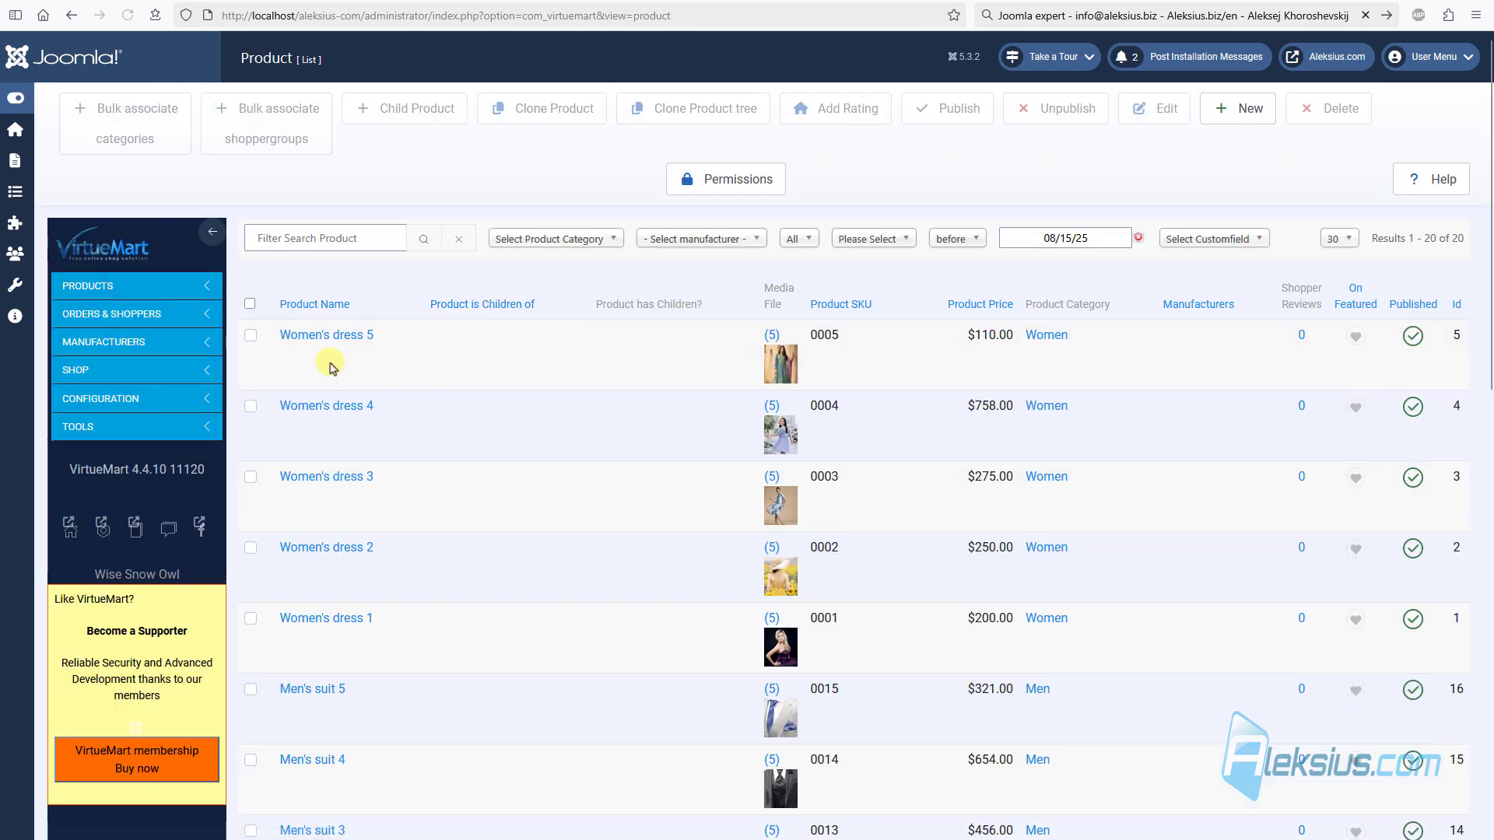
{"action": "left_click", "coordinate": [319, 626]}
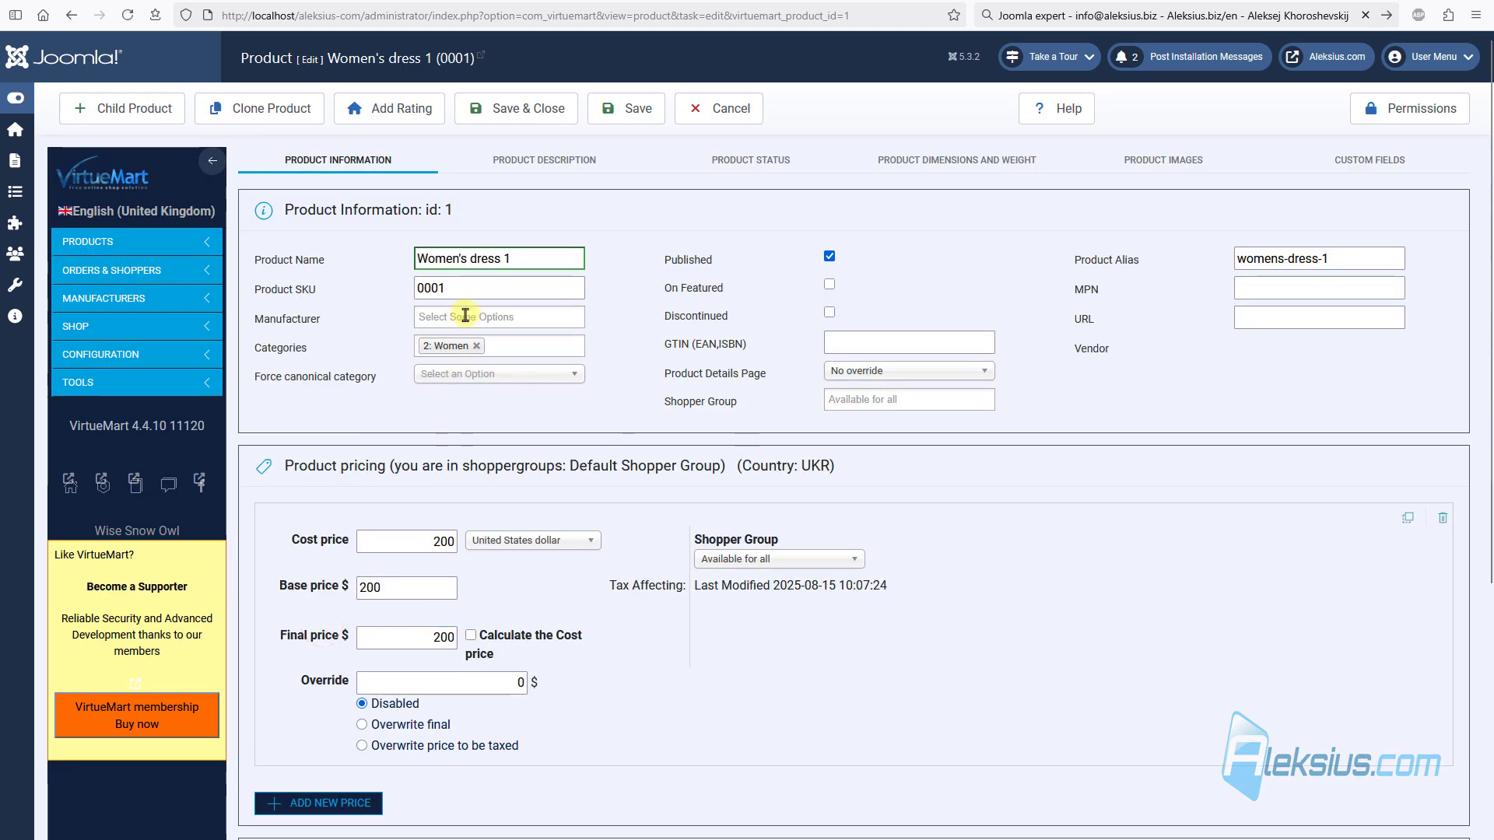
{"action": "left_click", "coordinate": [465, 315]}
{"action": "left_click", "coordinate": [480, 338]}
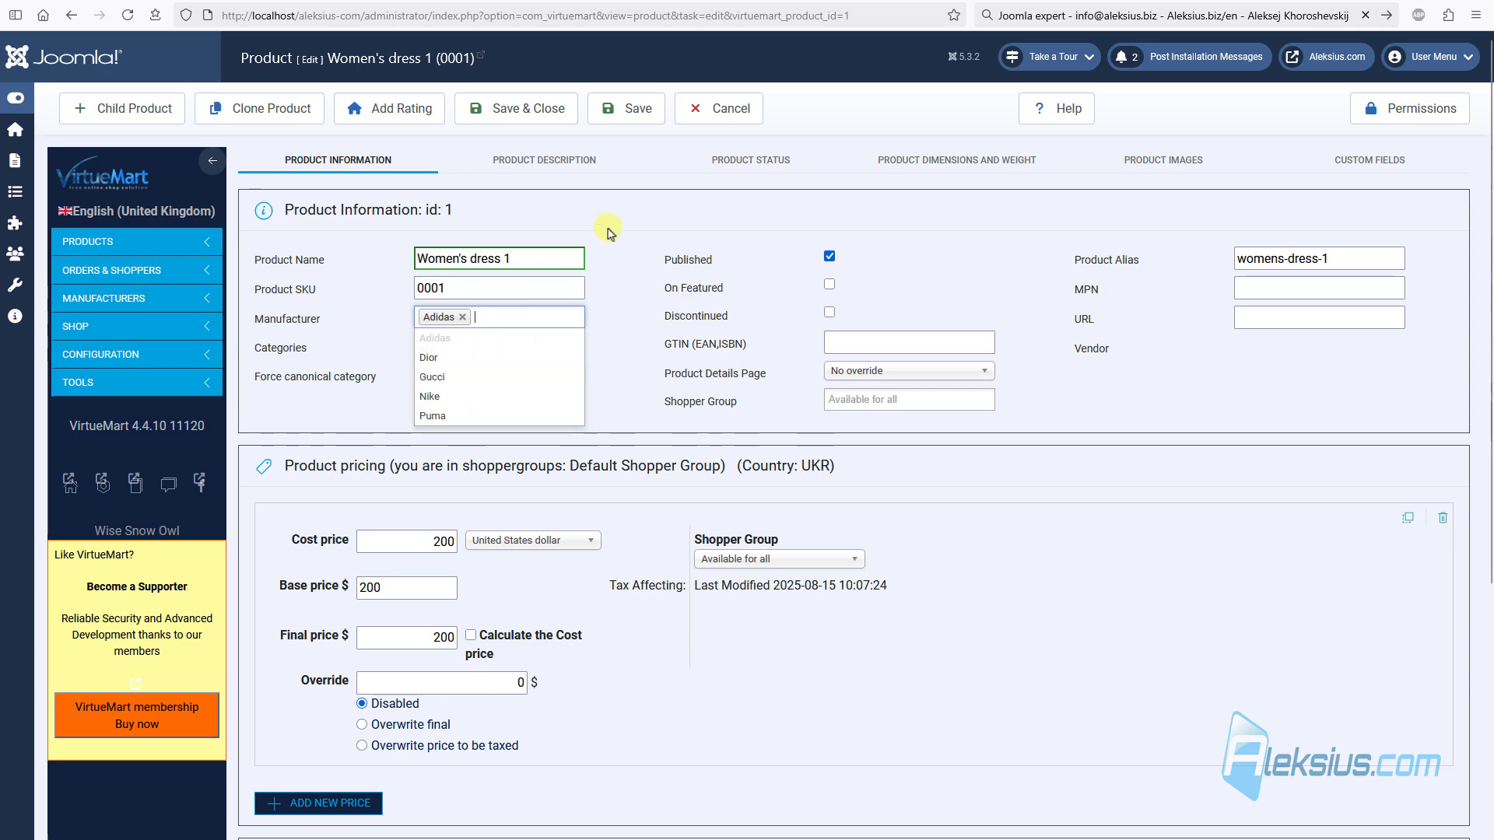
{"action": "left_click", "coordinate": [610, 108]}
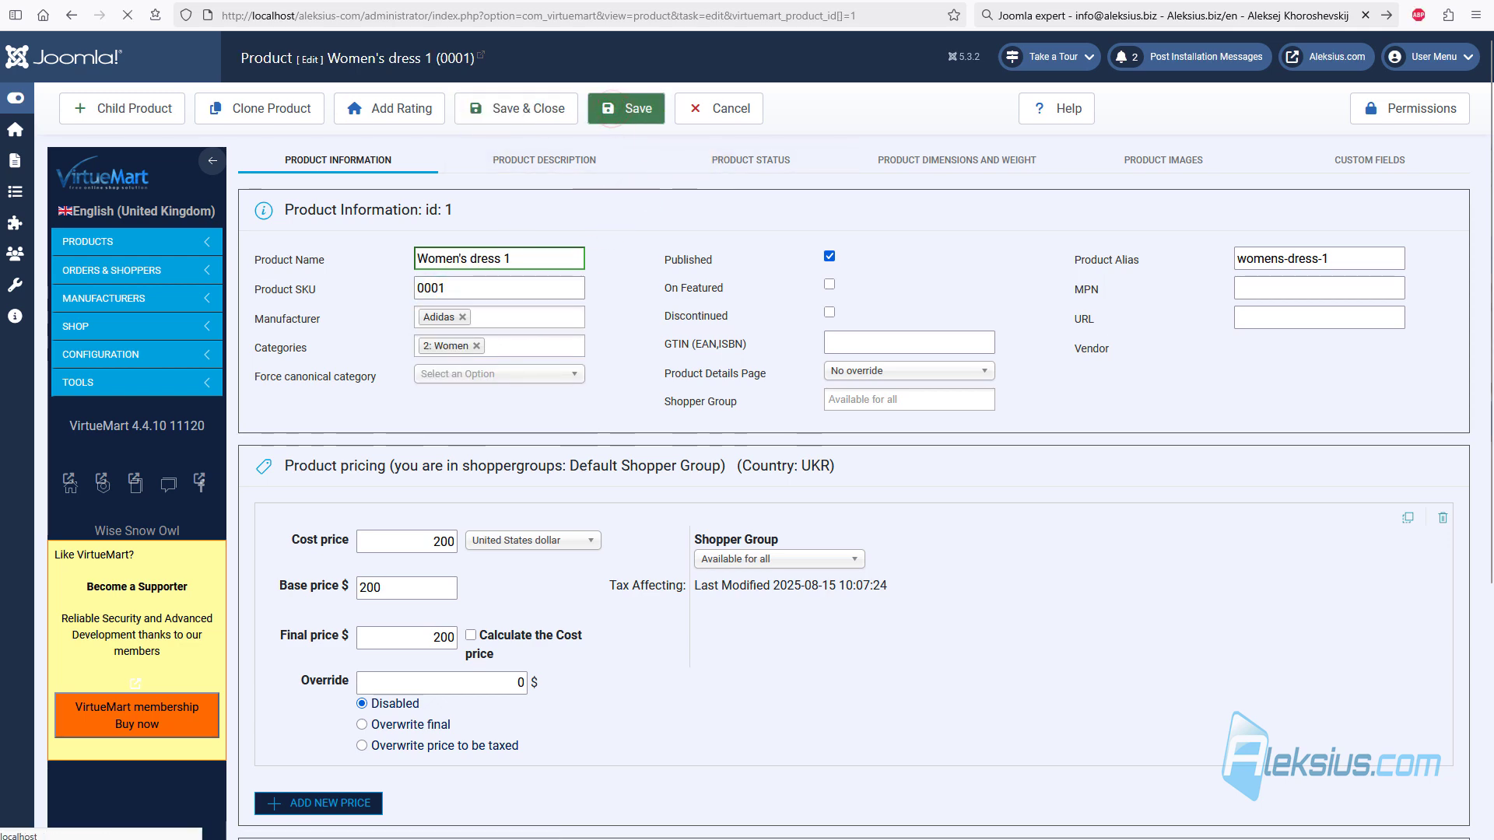
Step: View Women's dress 1 in the storefront and examine the details and contact links of its manufacturer, Adidas
{"action": "left_click", "coordinate": [443, 2]}
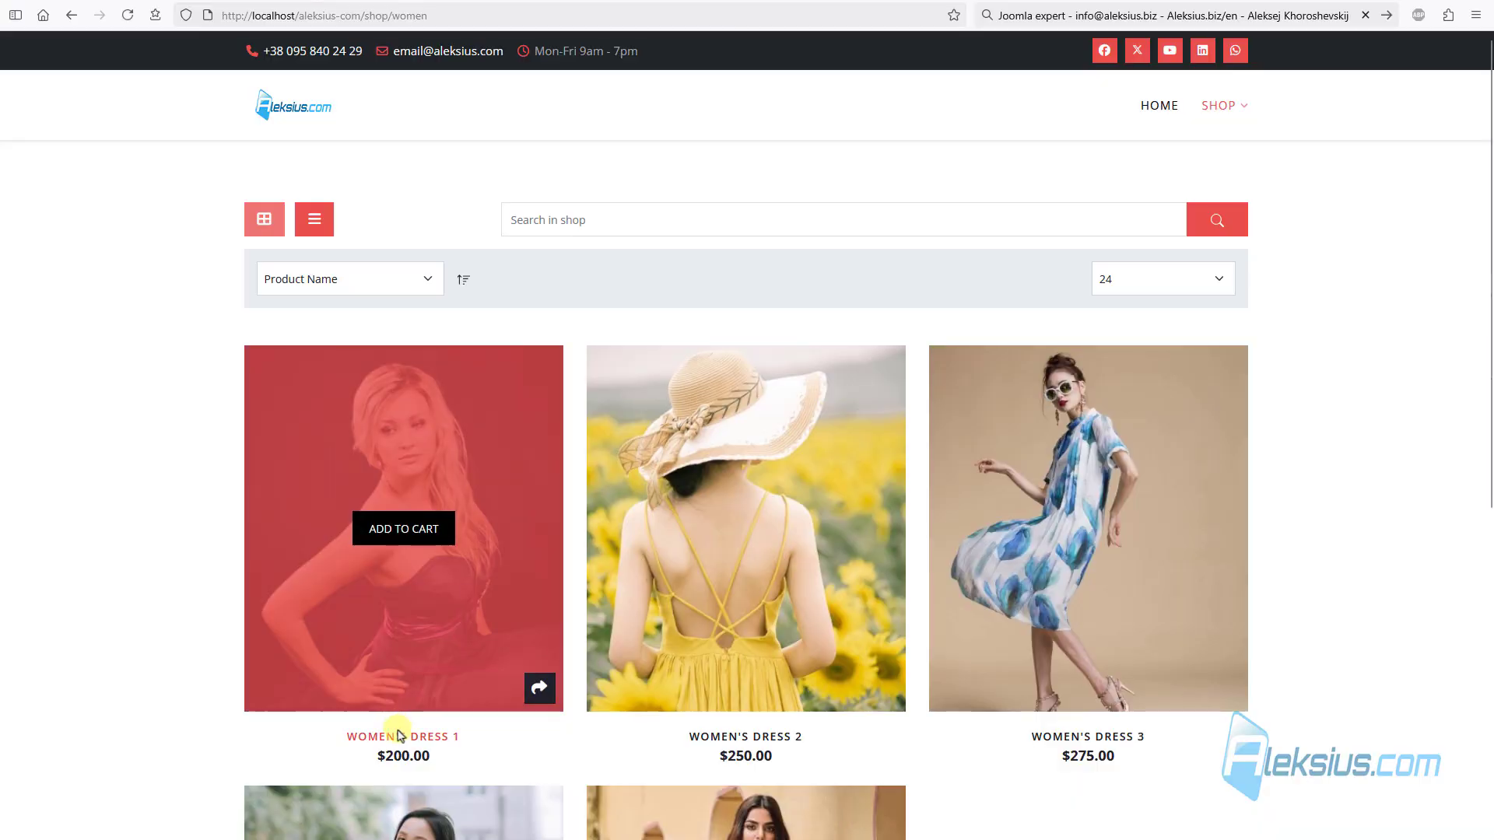
{"action": "left_click", "coordinate": [398, 734]}
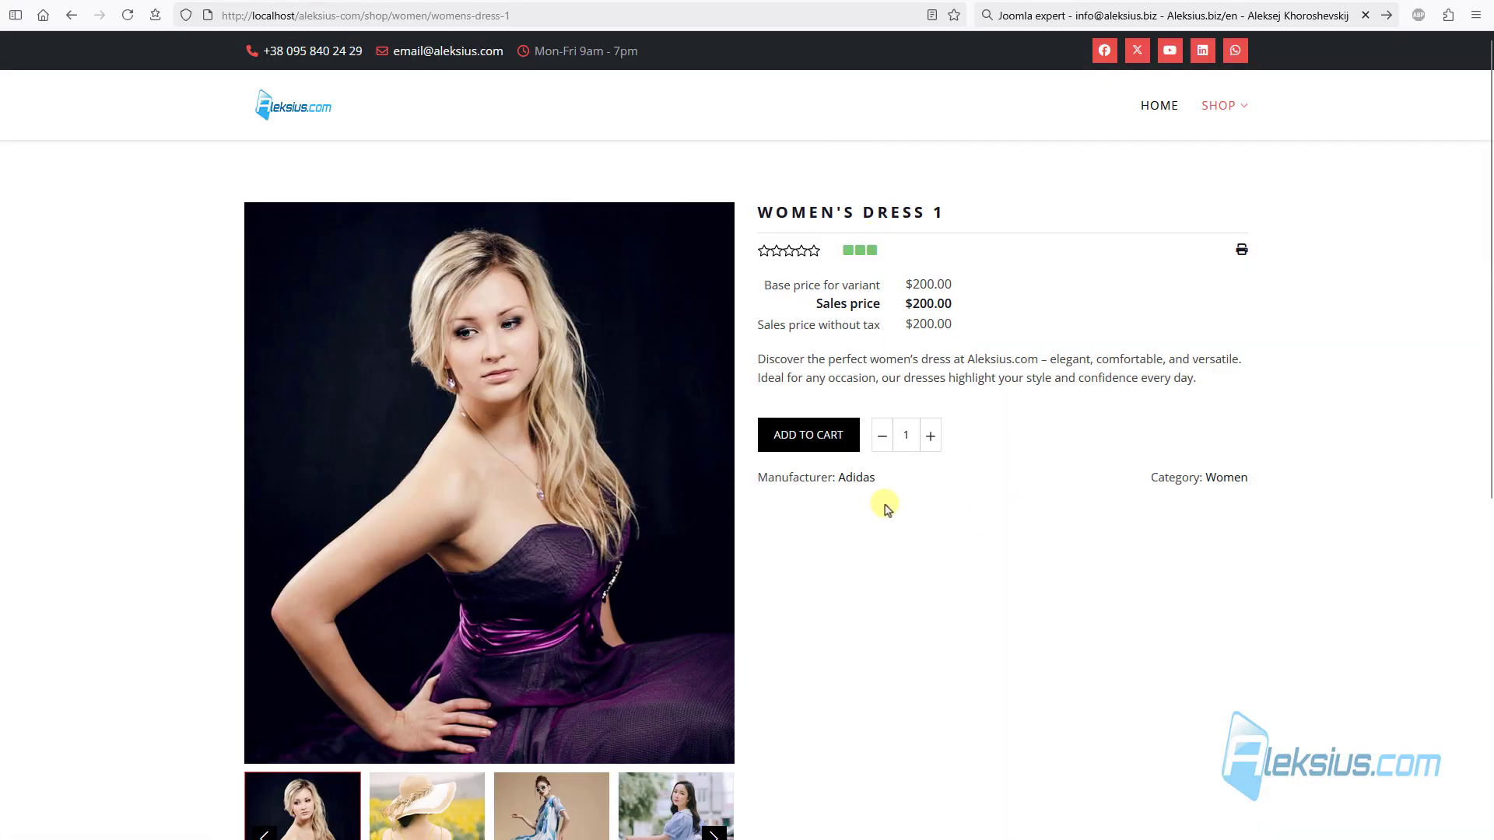
{"action": "left_click", "coordinate": [864, 480]}
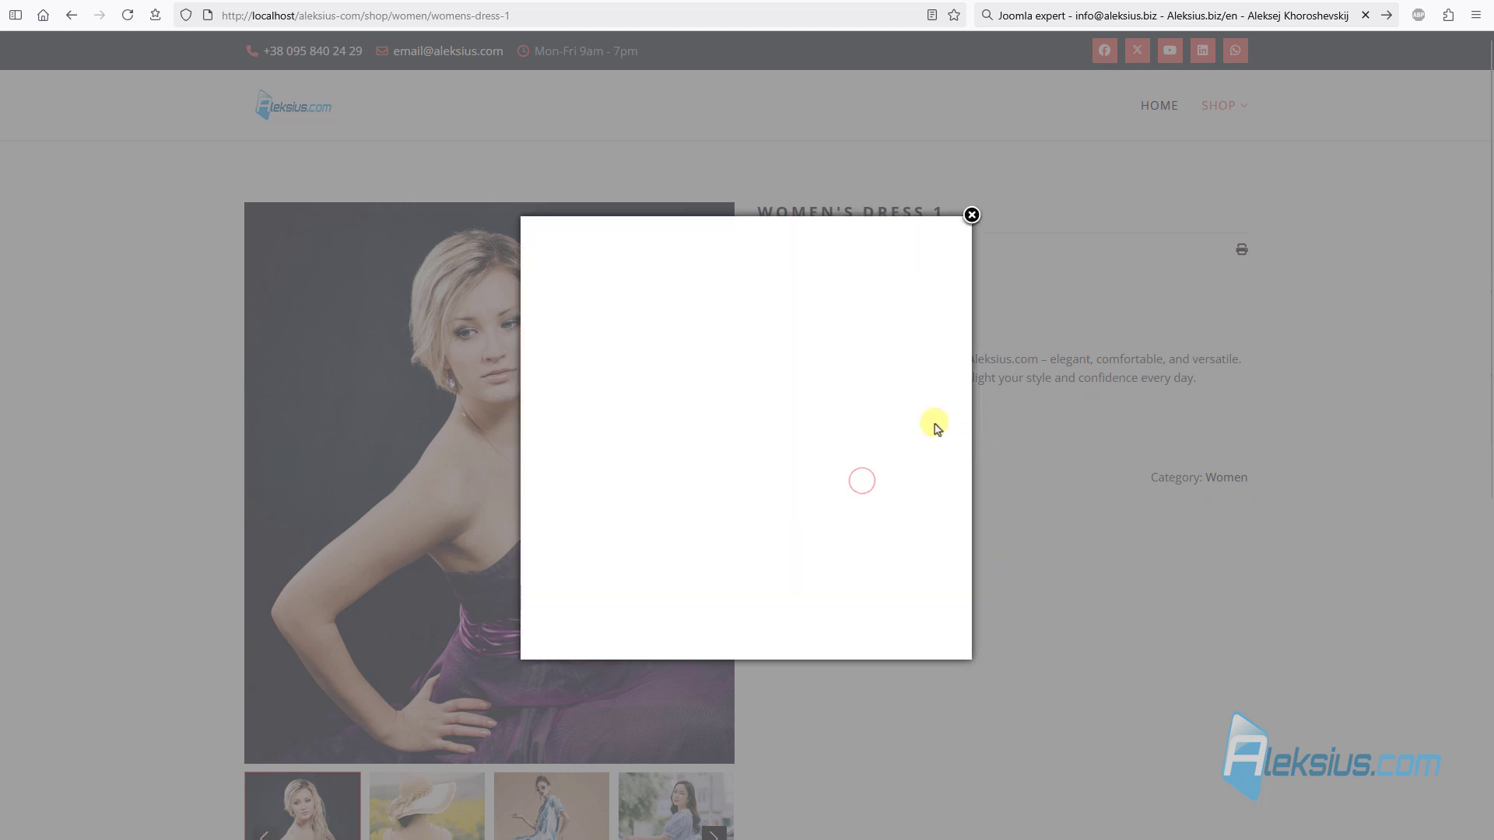
{"action": "scroll", "coordinate": [856, 389], "scroll_direction": "down", "scroll_amount": 3}
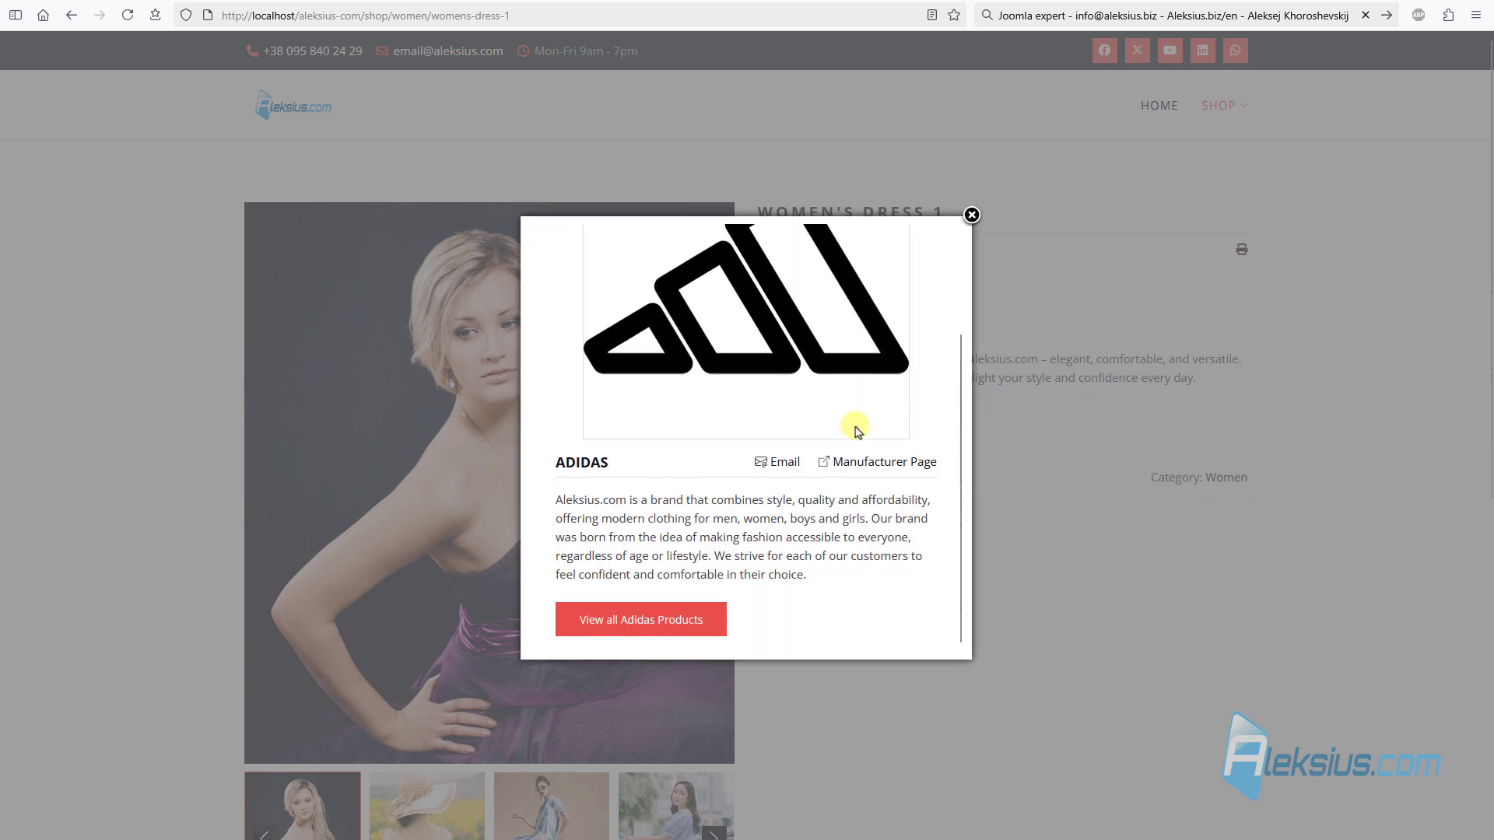
{"action": "left_click", "coordinate": [895, 462]}
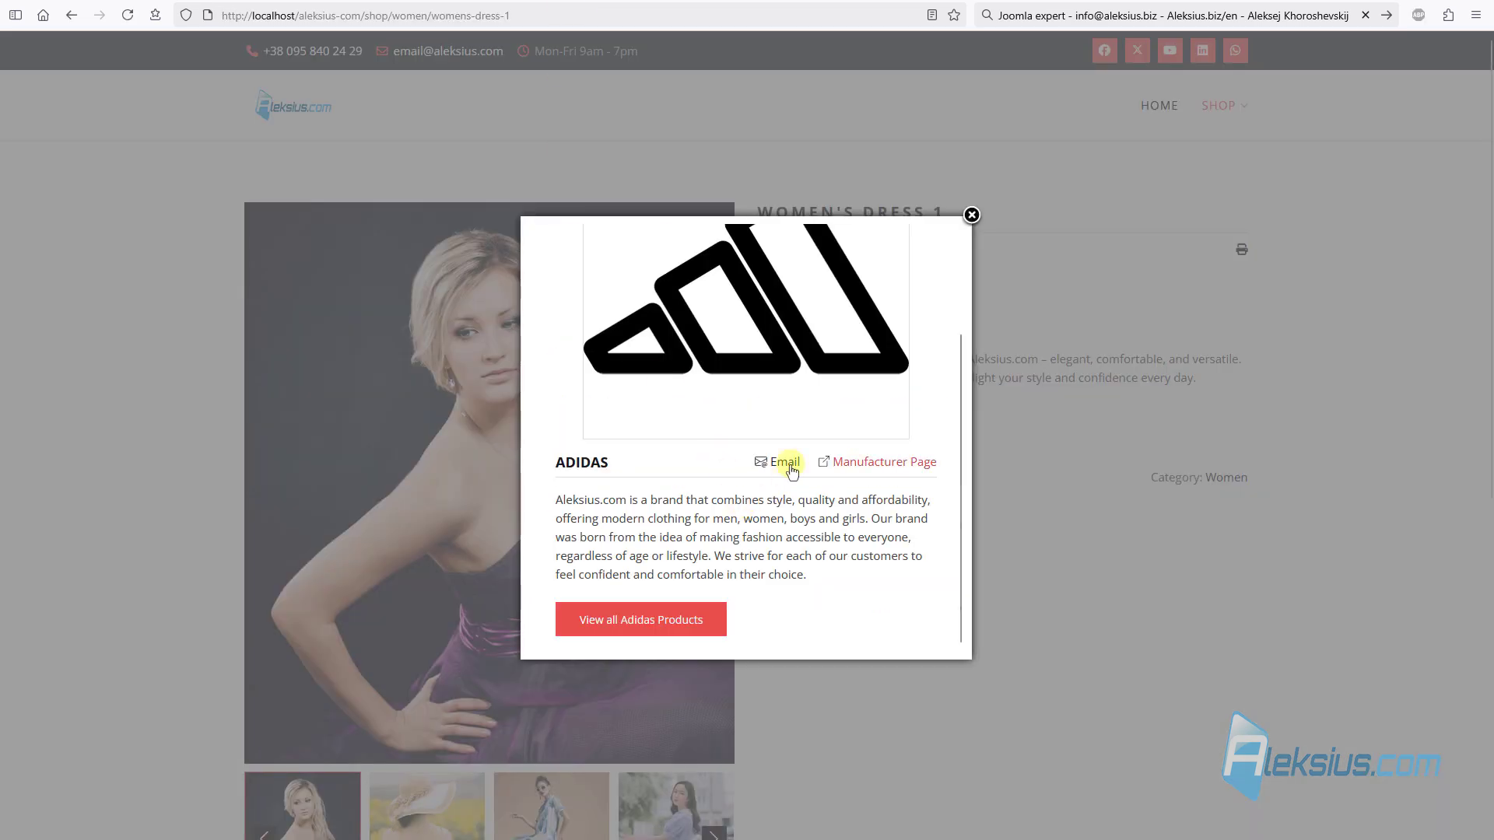
Step: View all Adidas products in the storefront and open Women's dress 1 from that listing
{"action": "left_click", "coordinate": [673, 636]}
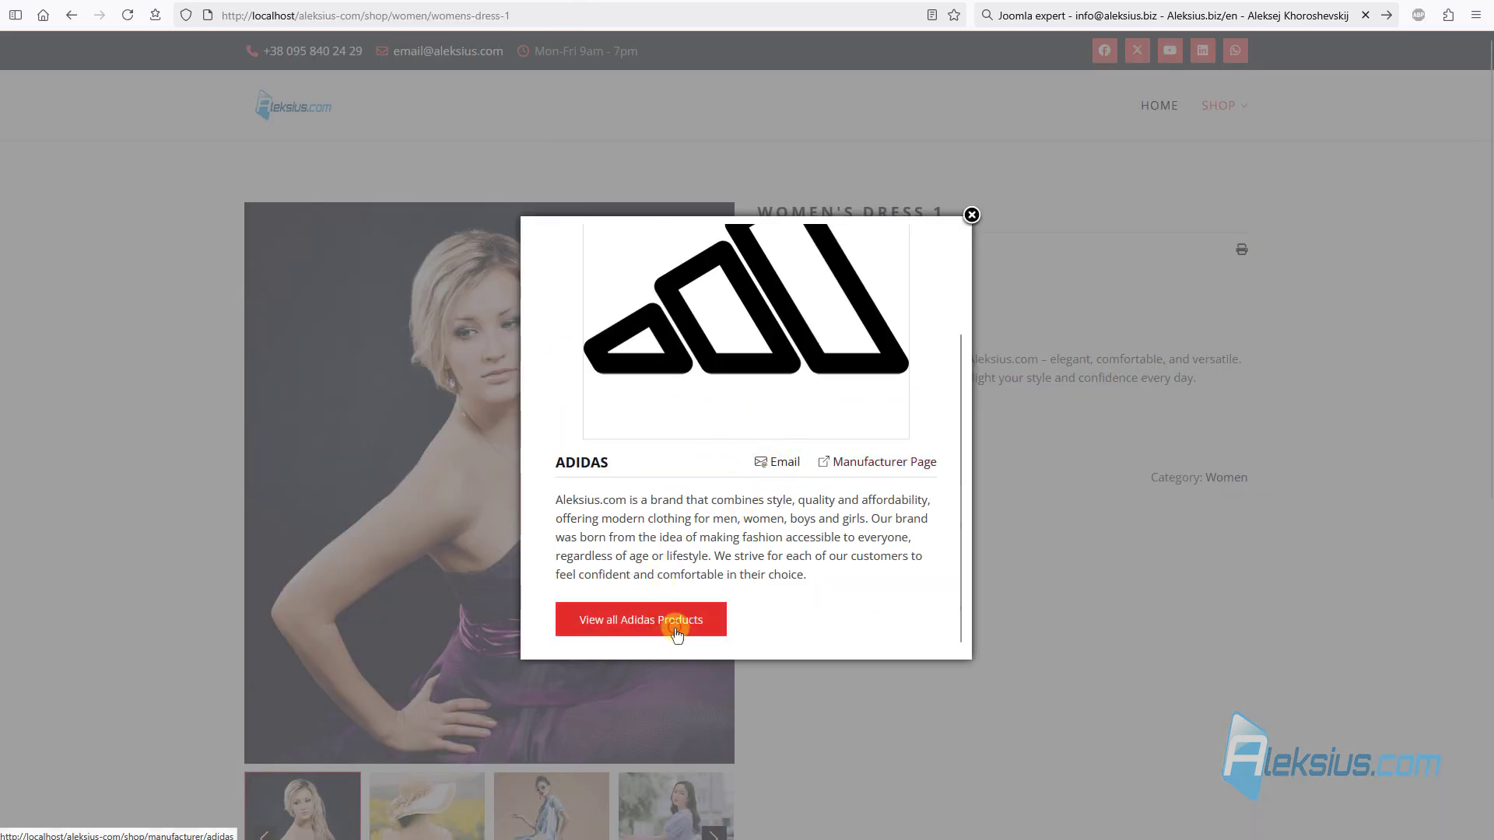
{"action": "scroll", "coordinate": [664, 587], "scroll_direction": "down", "scroll_amount": 7}
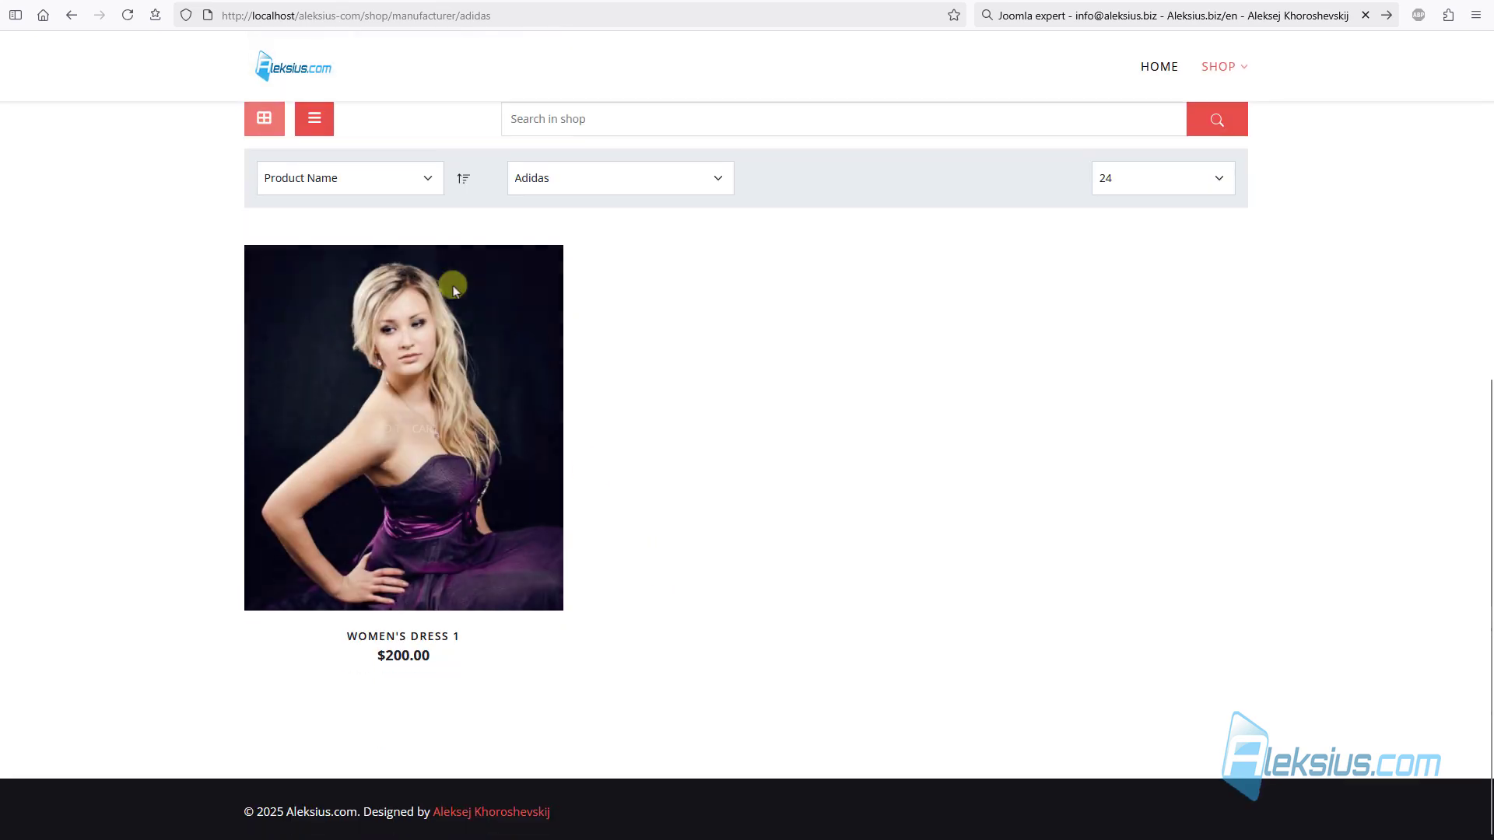
{"action": "left_click", "coordinate": [436, 636]}
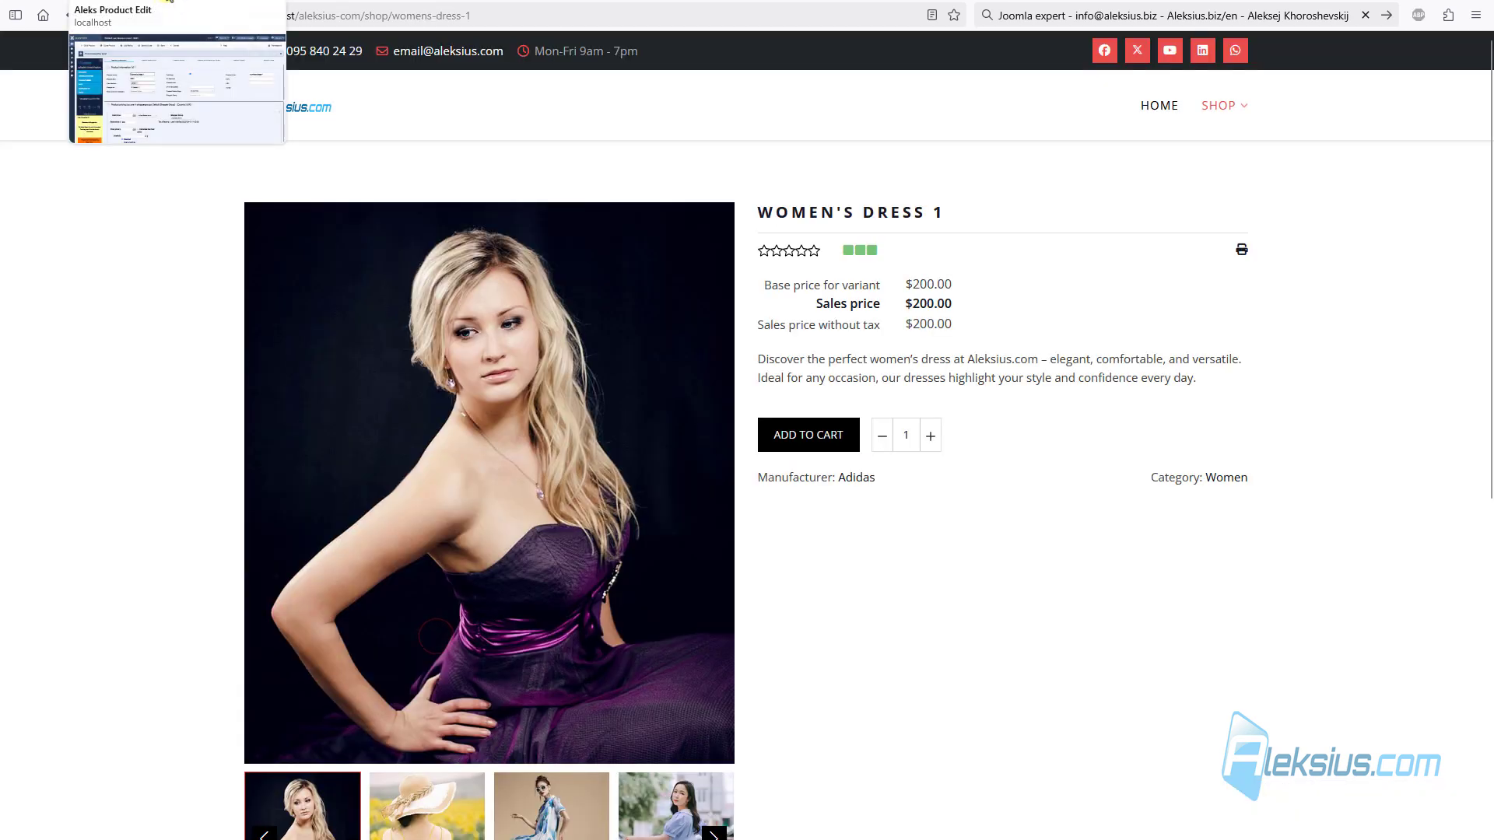
Step: Save and close Women's dress 1 in the administration, and open the list of Main Menu items
{"action": "left_click", "coordinate": [167, 2]}
{"action": "left_click", "coordinate": [540, 105]}
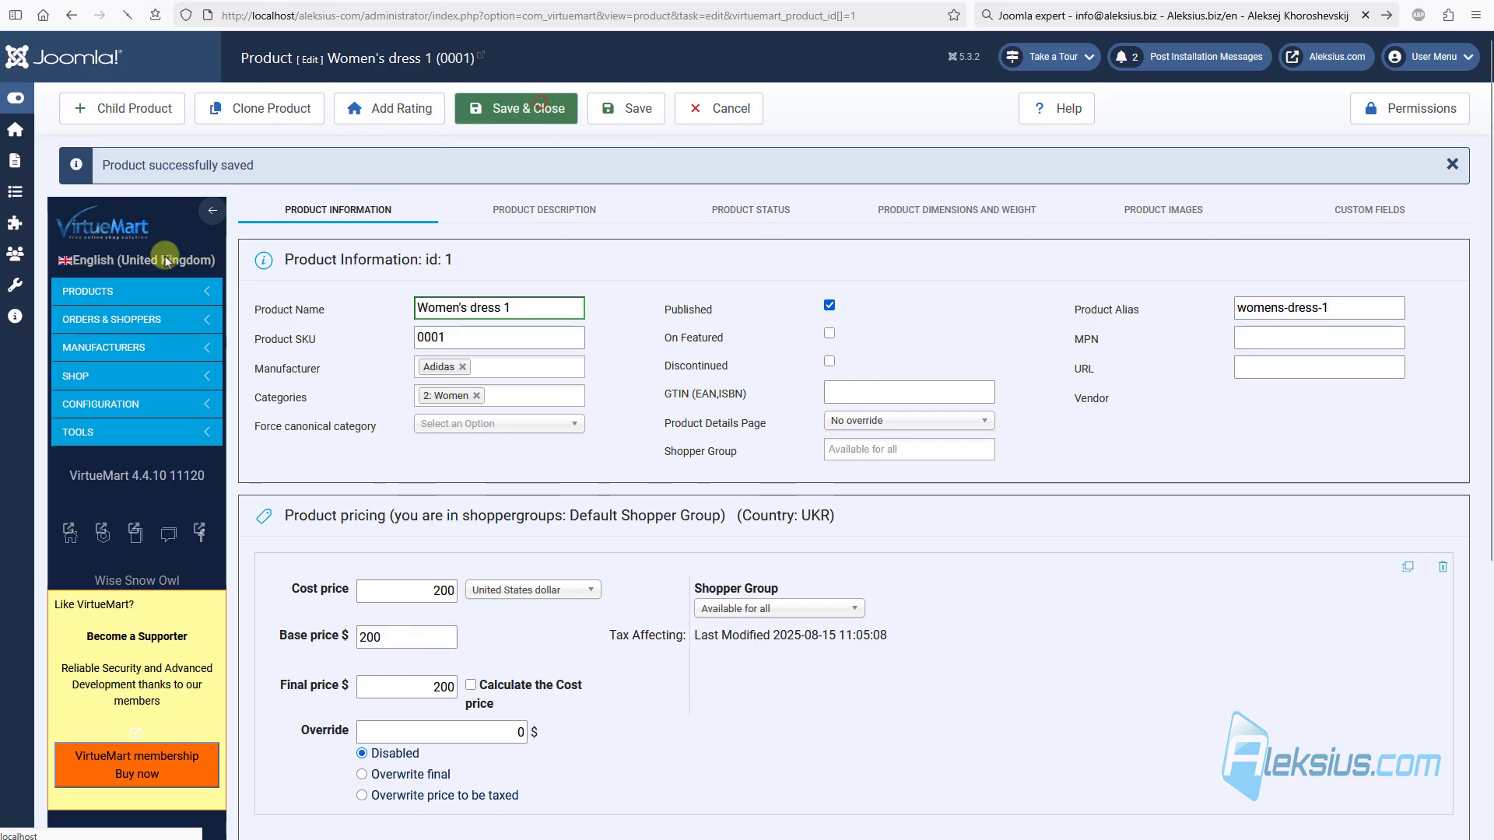
{"action": "left_click", "coordinate": [14, 185]}
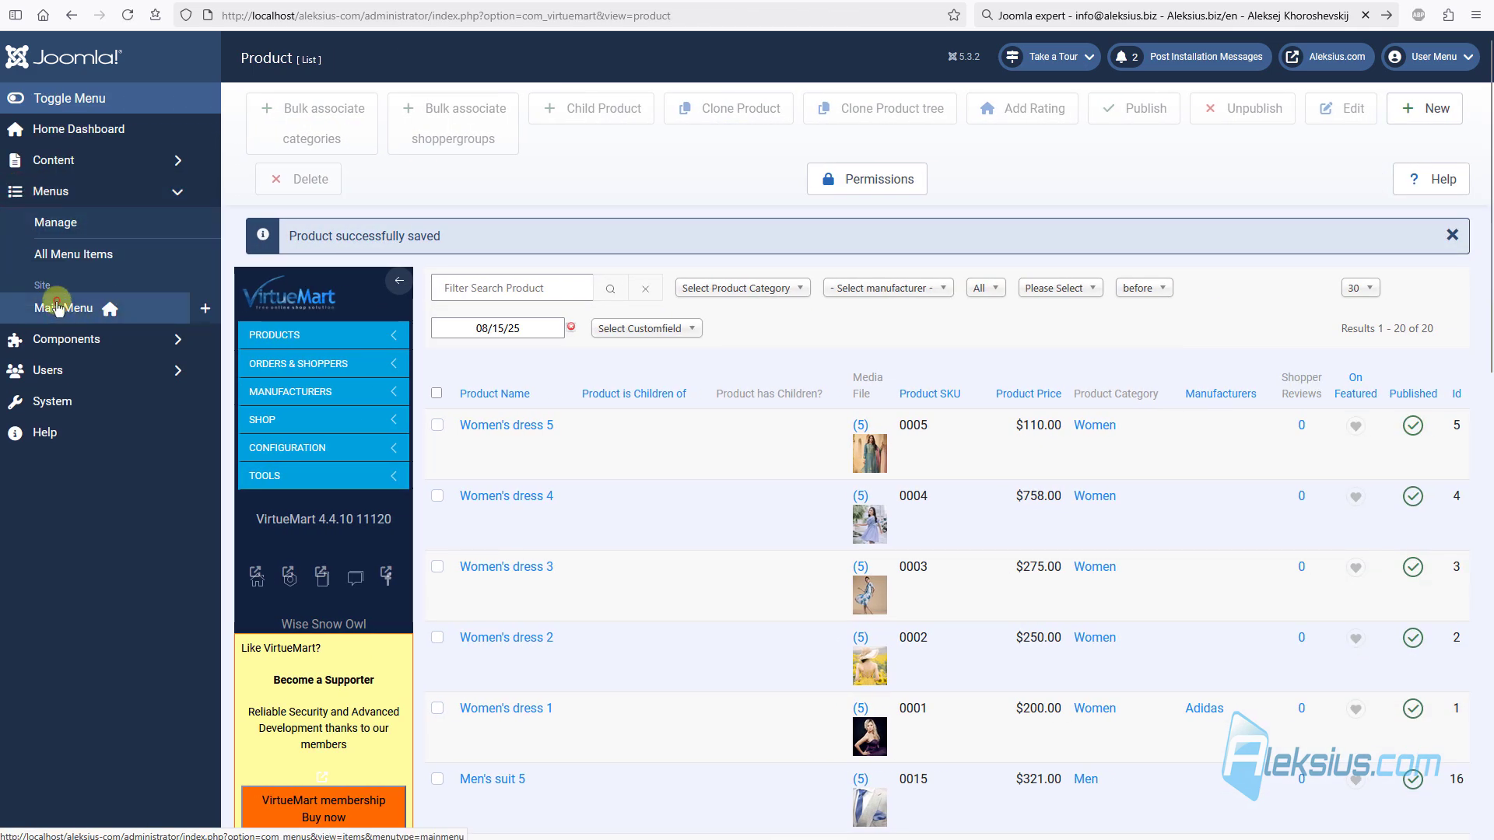
{"action": "left_click", "coordinate": [57, 309]}
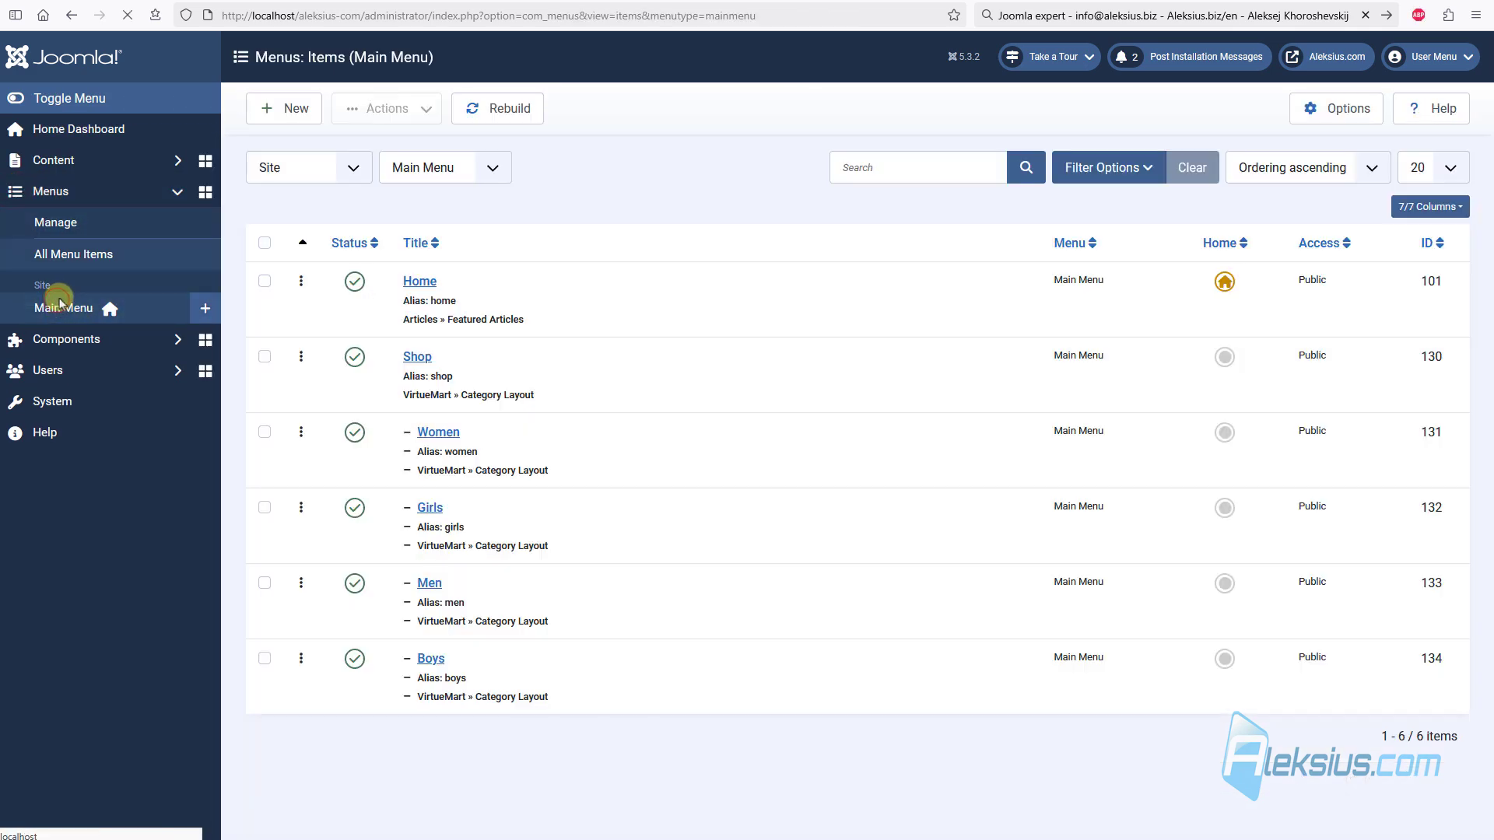
Step: Set the Women menu item's manufacturer to Dior, save and close it, and view the Women page in the storefront
{"action": "left_click", "coordinate": [440, 434]}
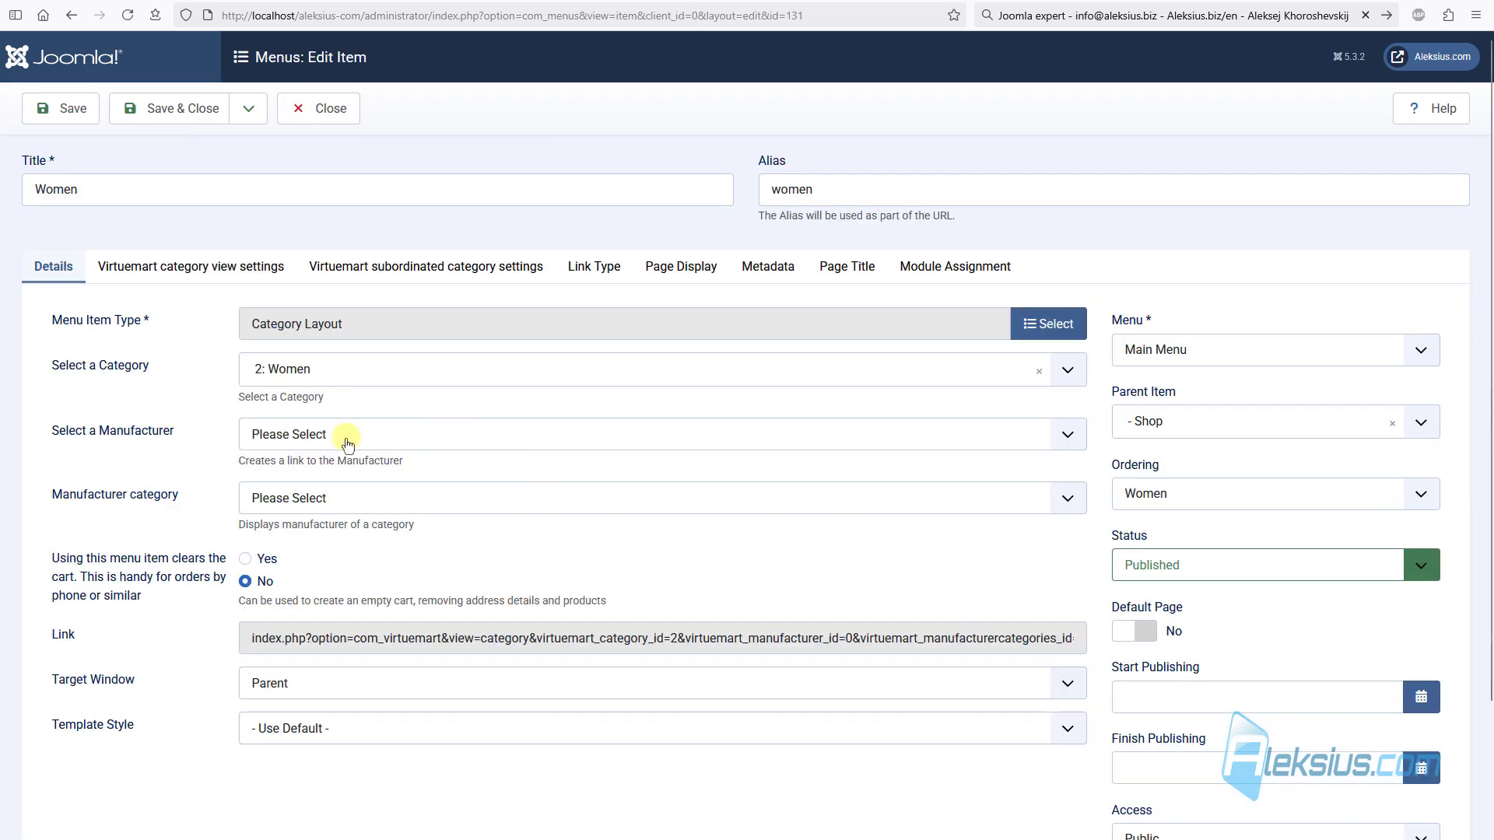
{"action": "left_click", "coordinate": [346, 437]}
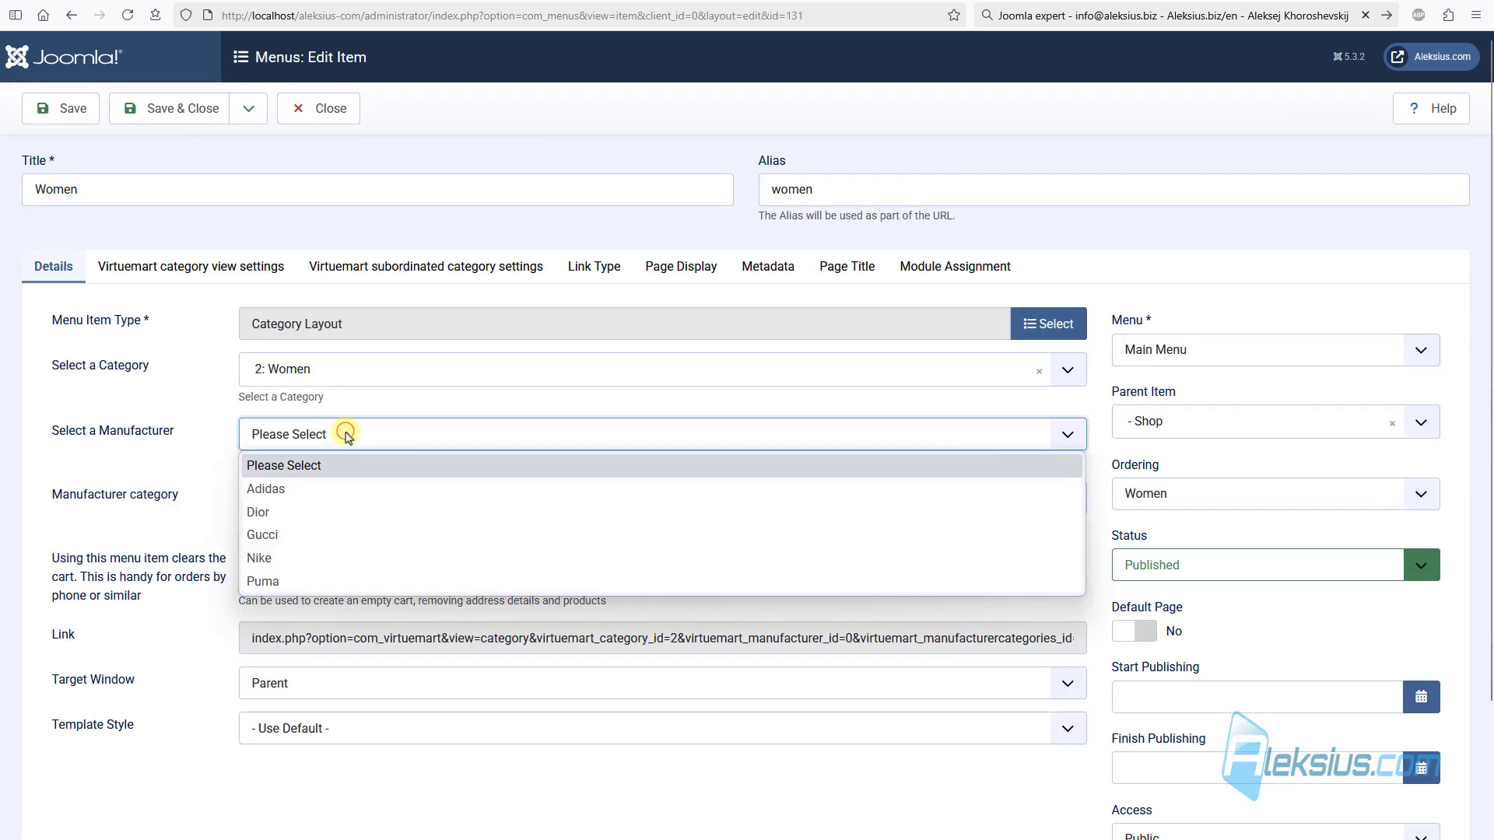
{"action": "left_click", "coordinate": [377, 511]}
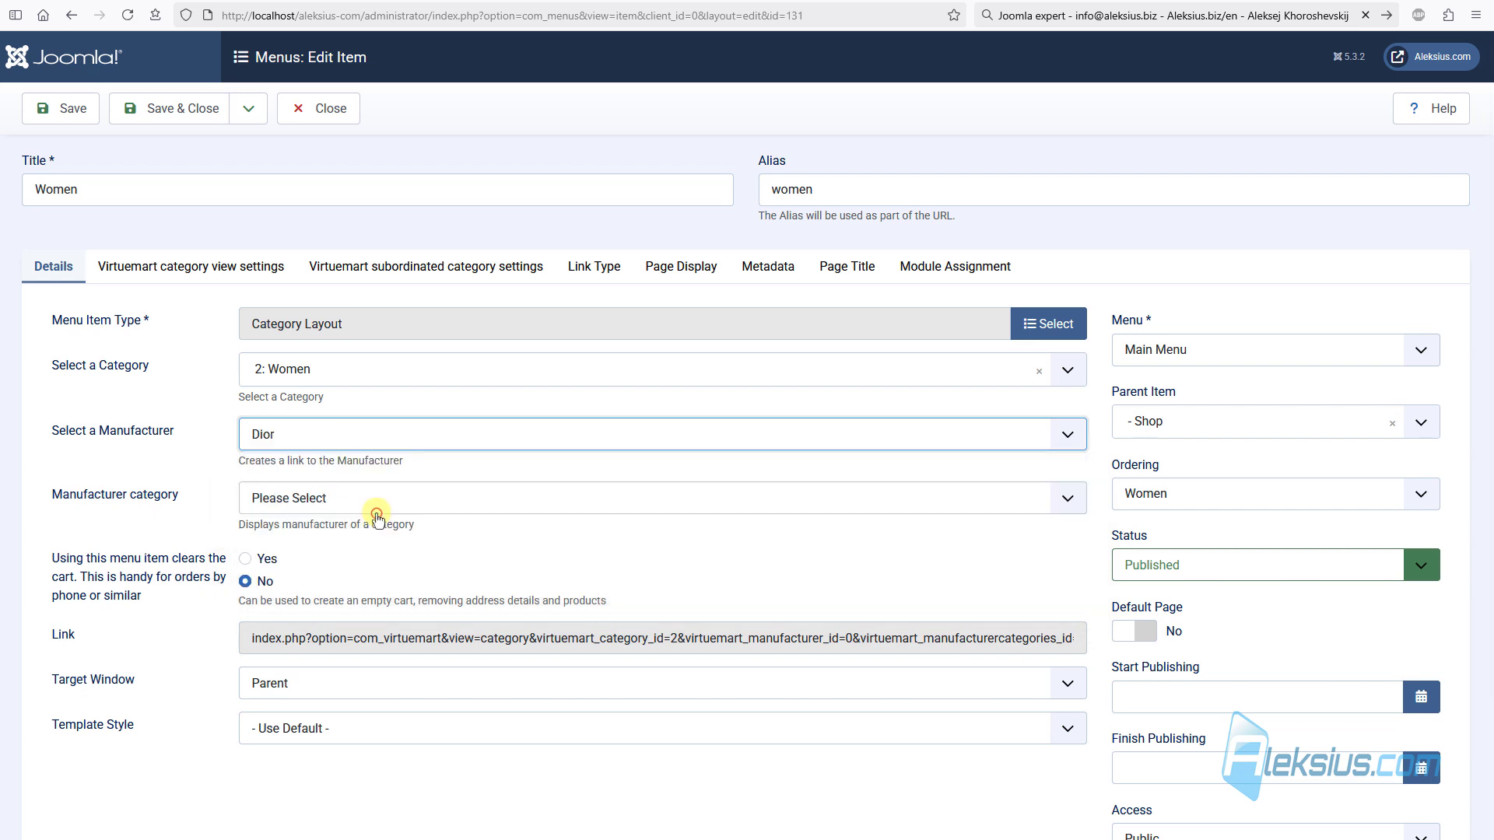
{"action": "left_click", "coordinate": [162, 109]}
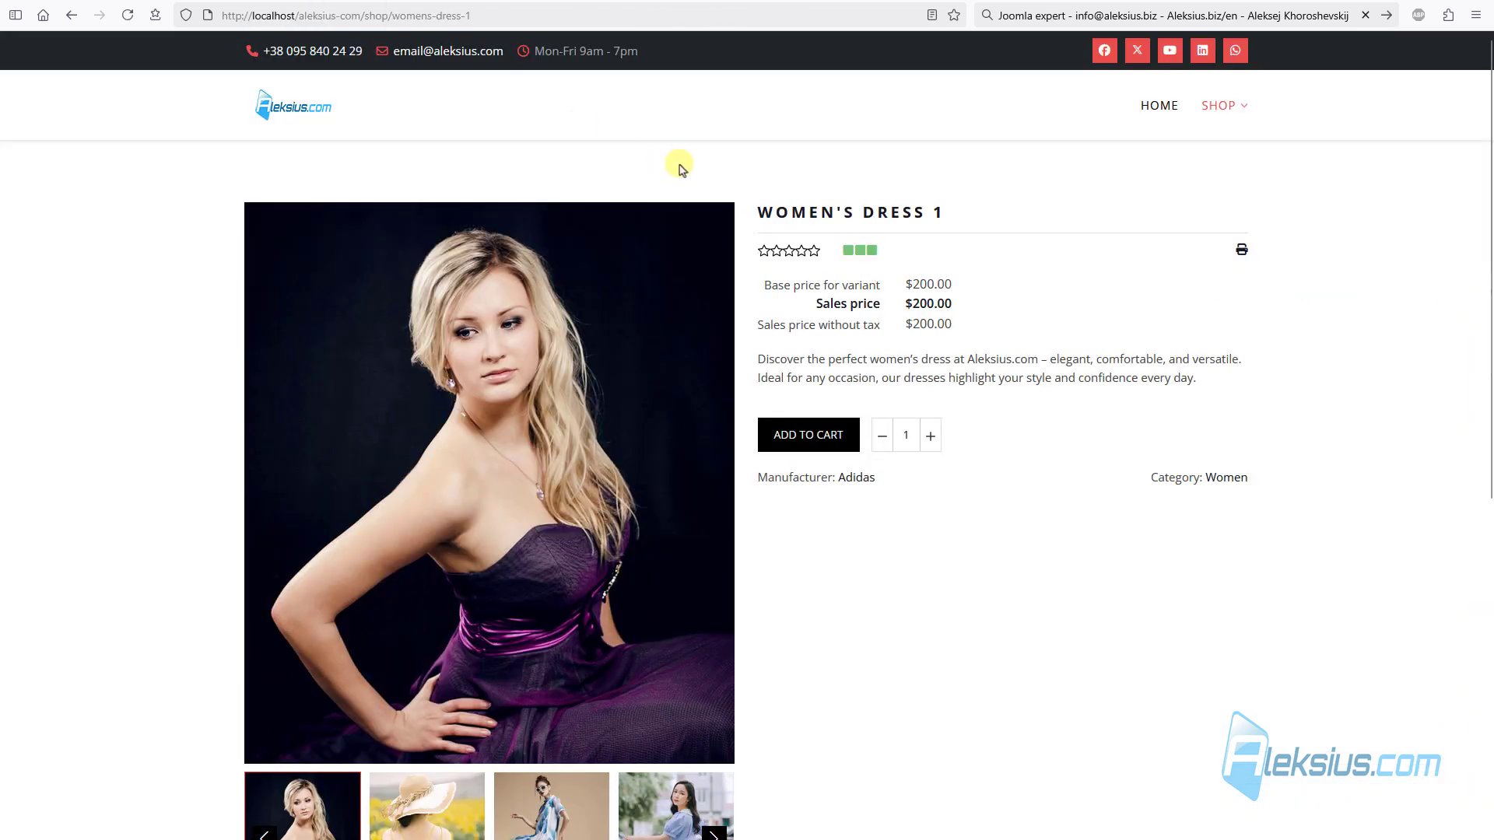
{"action": "mouse_move", "coordinate": [1226, 117]}
{"action": "left_click", "coordinate": [1222, 168]}
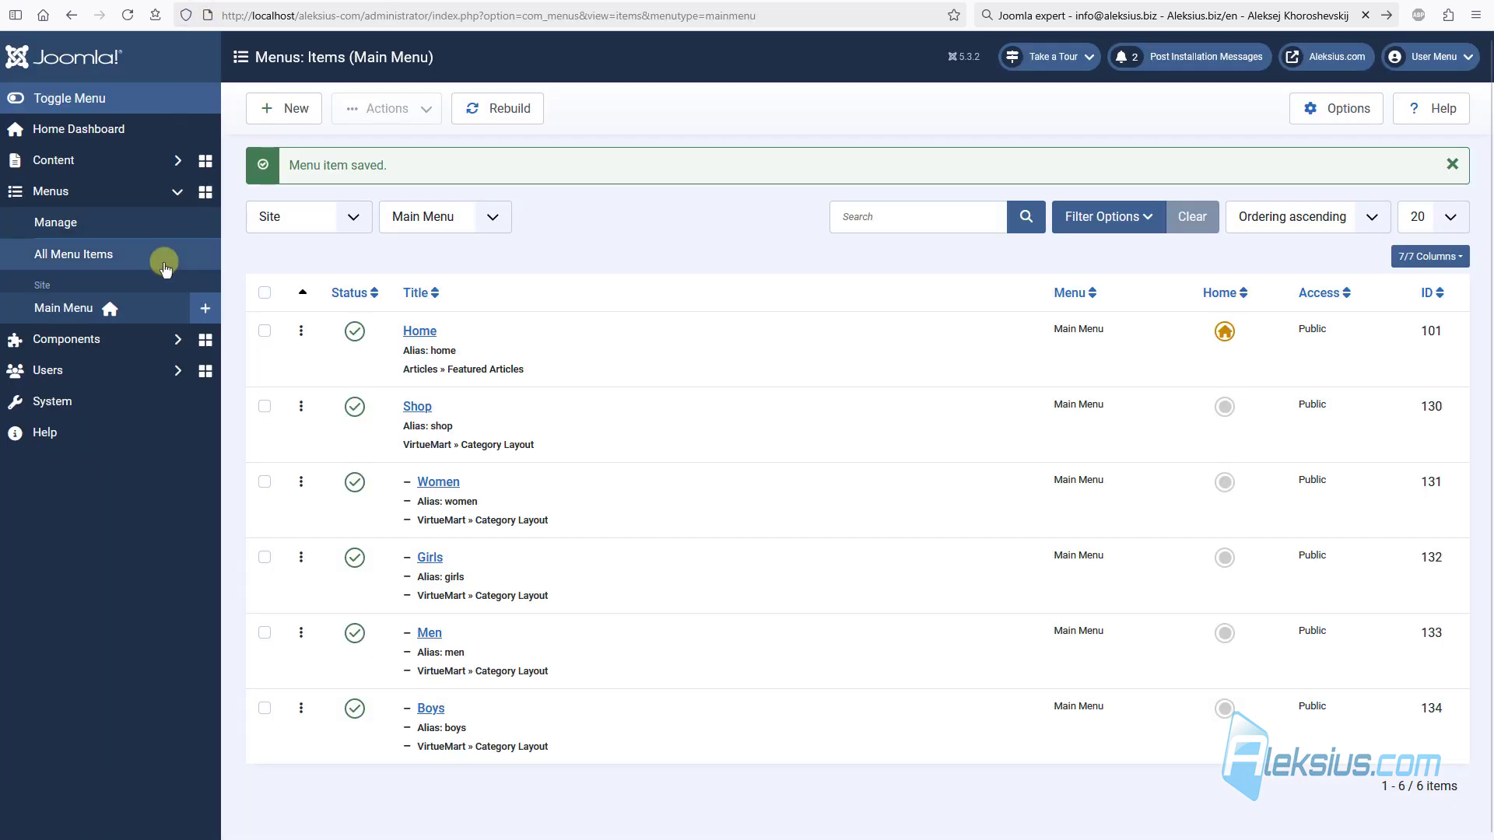
Step: Assign Dior as the manufacturer of the product Women's dress 2, and save and close the product
{"action": "left_click", "coordinate": [111, 338]}
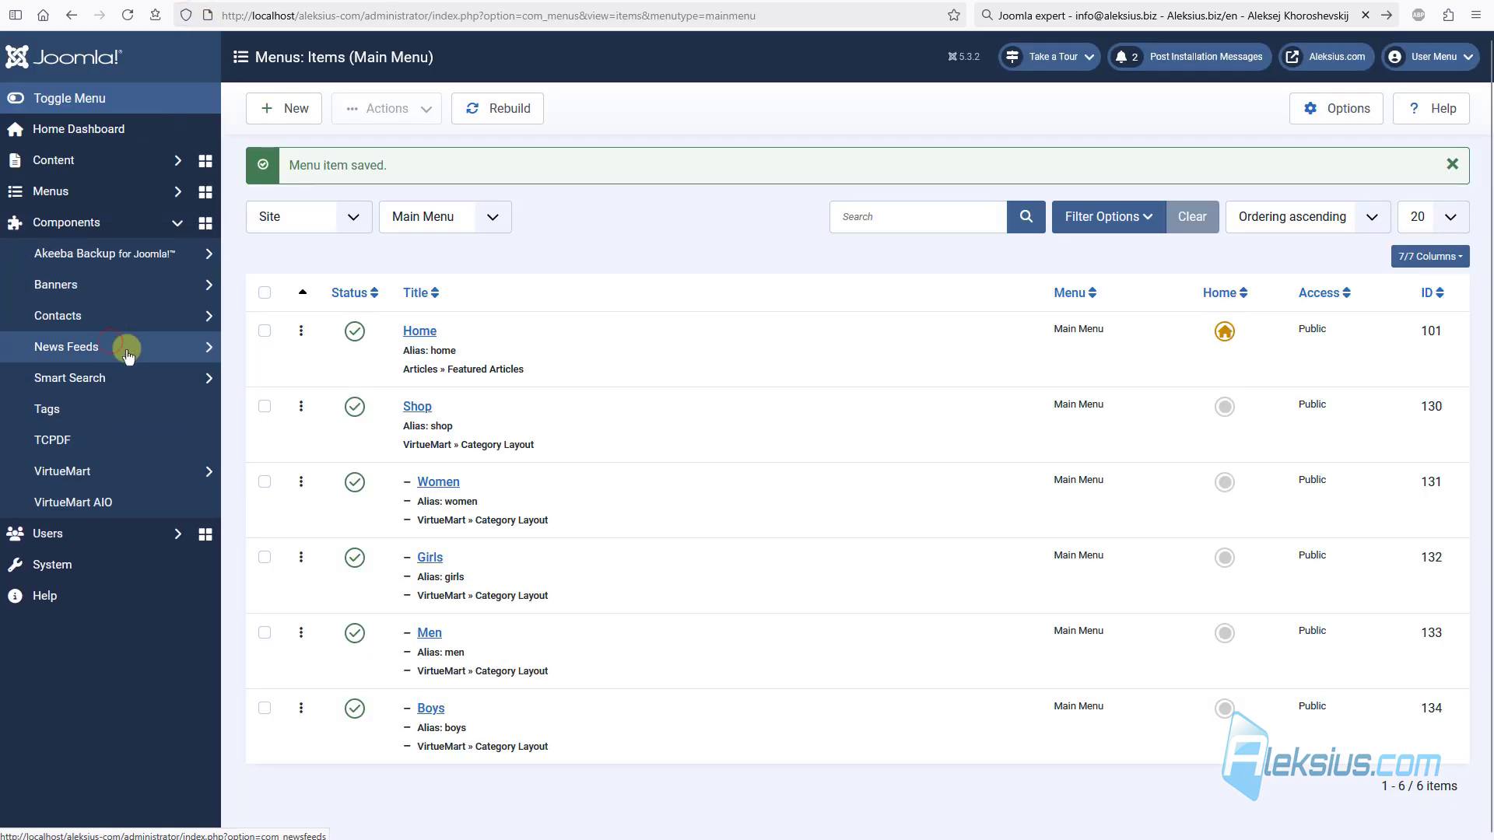
{"action": "left_click", "coordinate": [75, 475]}
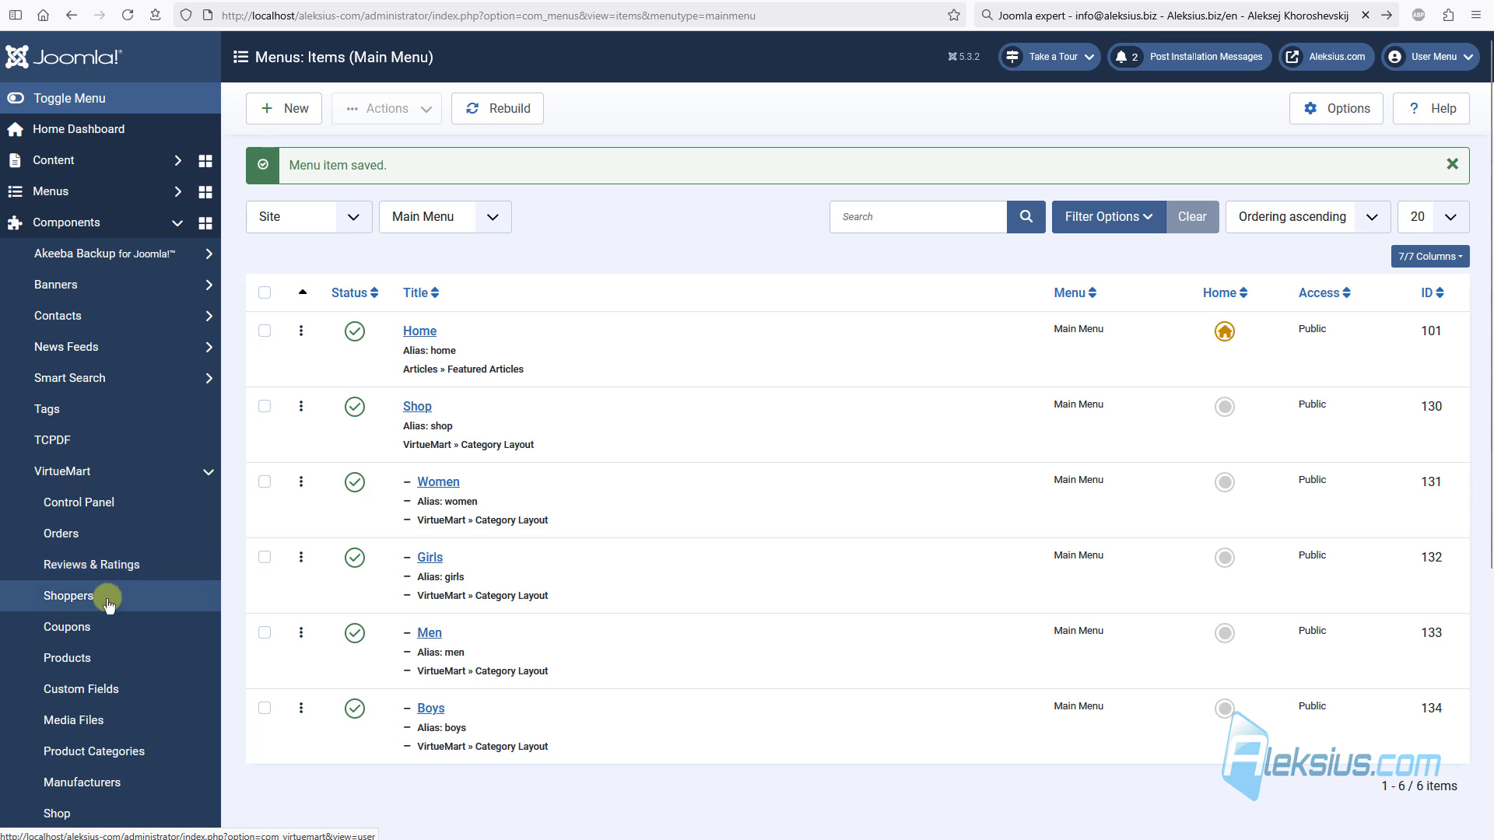
{"action": "left_click", "coordinate": [115, 654]}
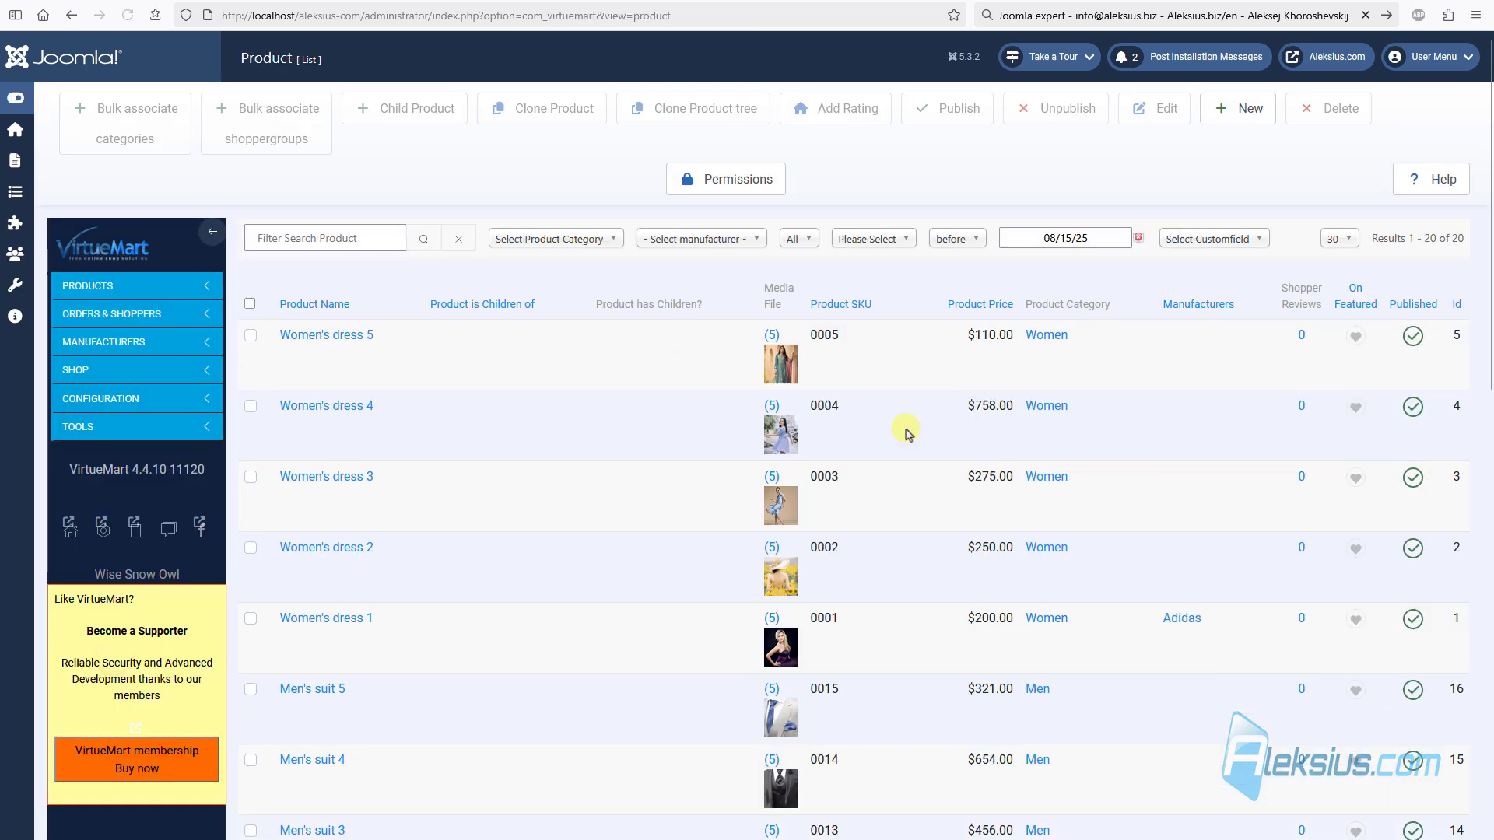
{"action": "left_click", "coordinate": [336, 548]}
{"action": "left_click", "coordinate": [495, 315]}
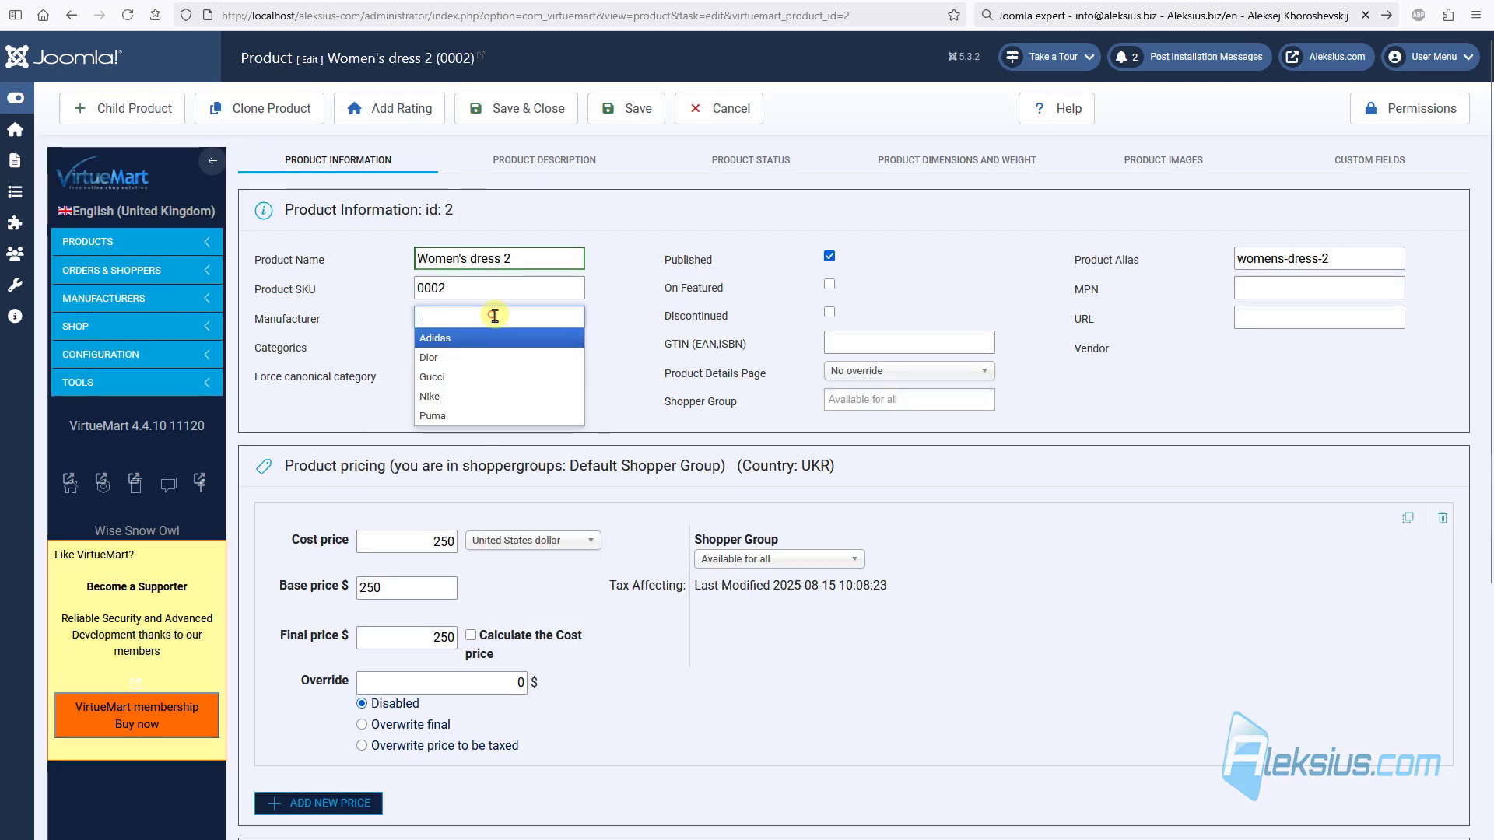
{"action": "left_click", "coordinate": [491, 357]}
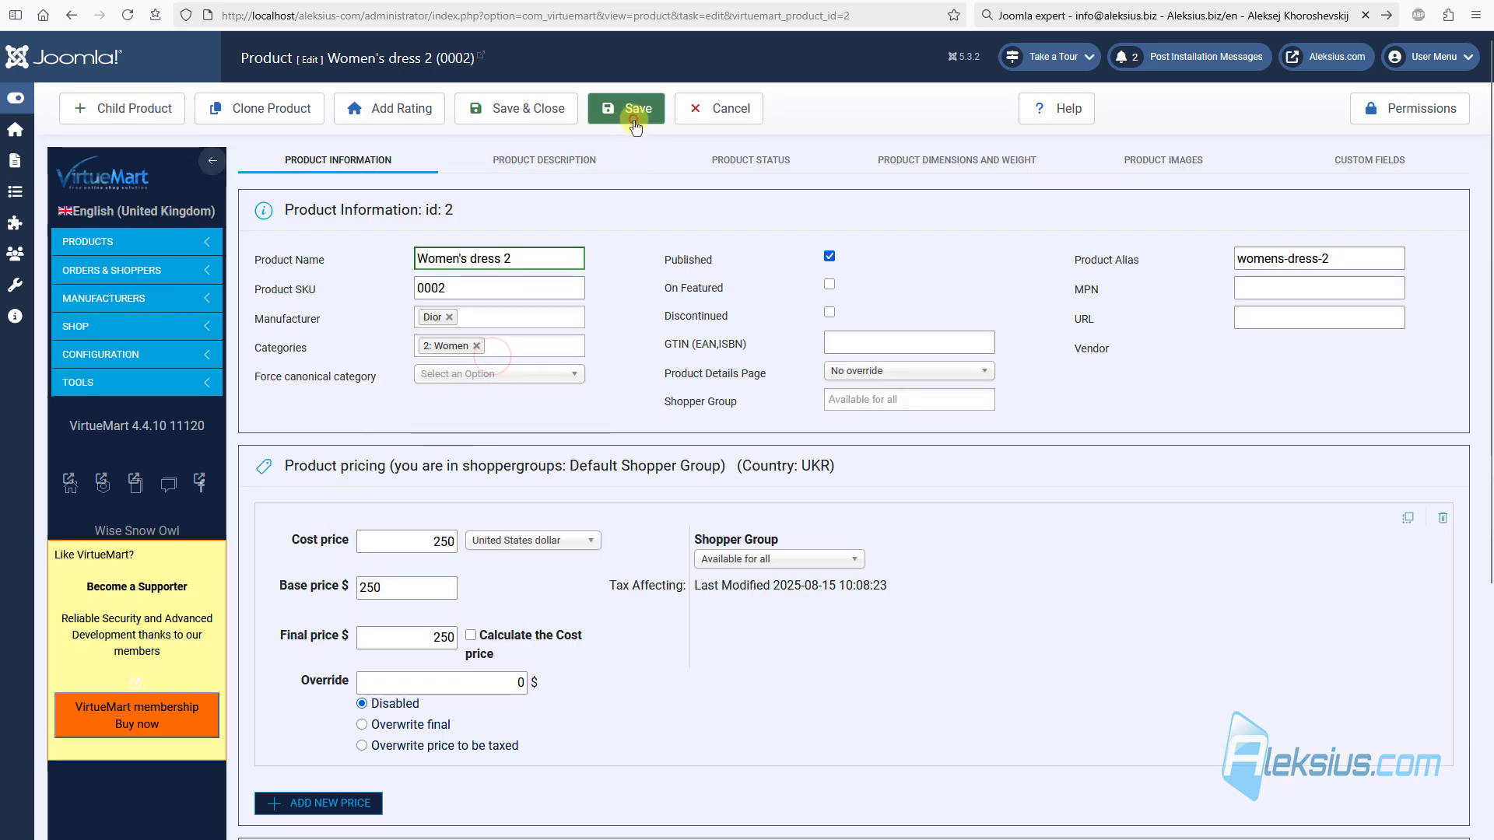
{"action": "left_click", "coordinate": [633, 110]}
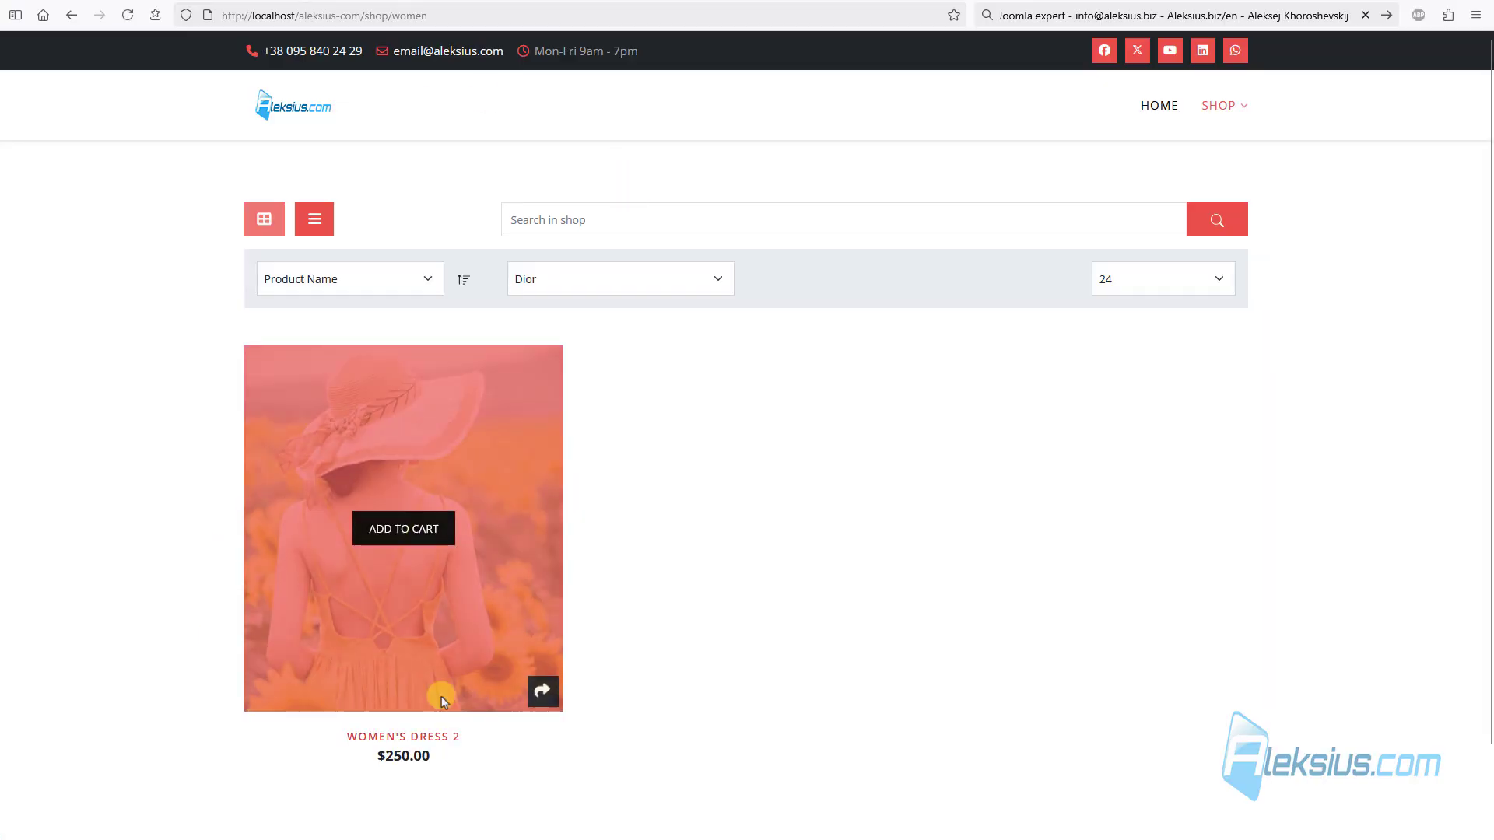
{"action": "left_click", "coordinate": [156, 2]}
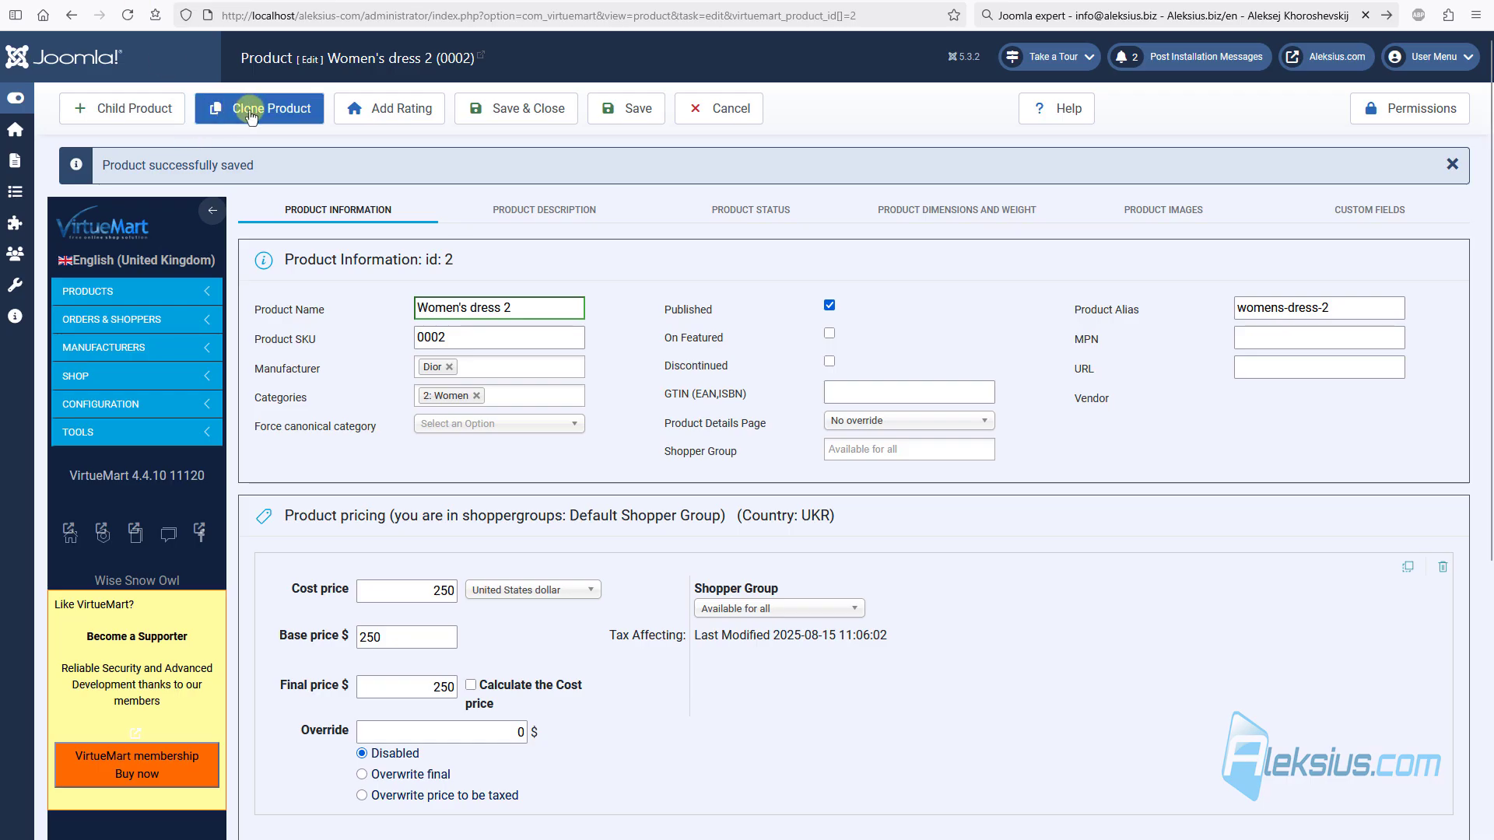
{"action": "left_click", "coordinate": [544, 112]}
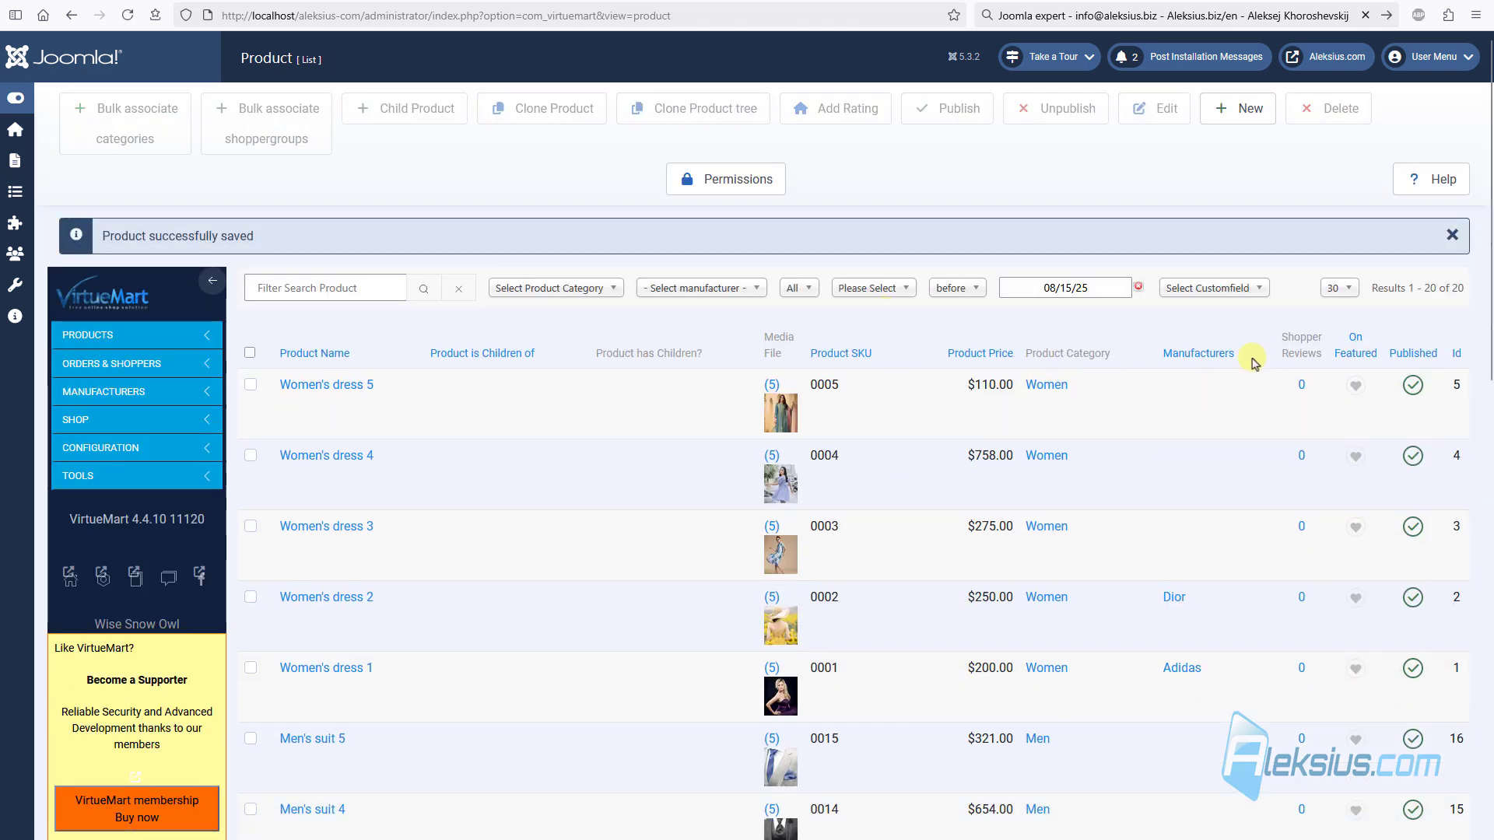
Step: Examine the manufacturers assigned to the women's, men's, girls' and boys' products in the product list
{"action": "scroll", "coordinate": [1190, 664], "scroll_direction": "down", "scroll_amount": 2}
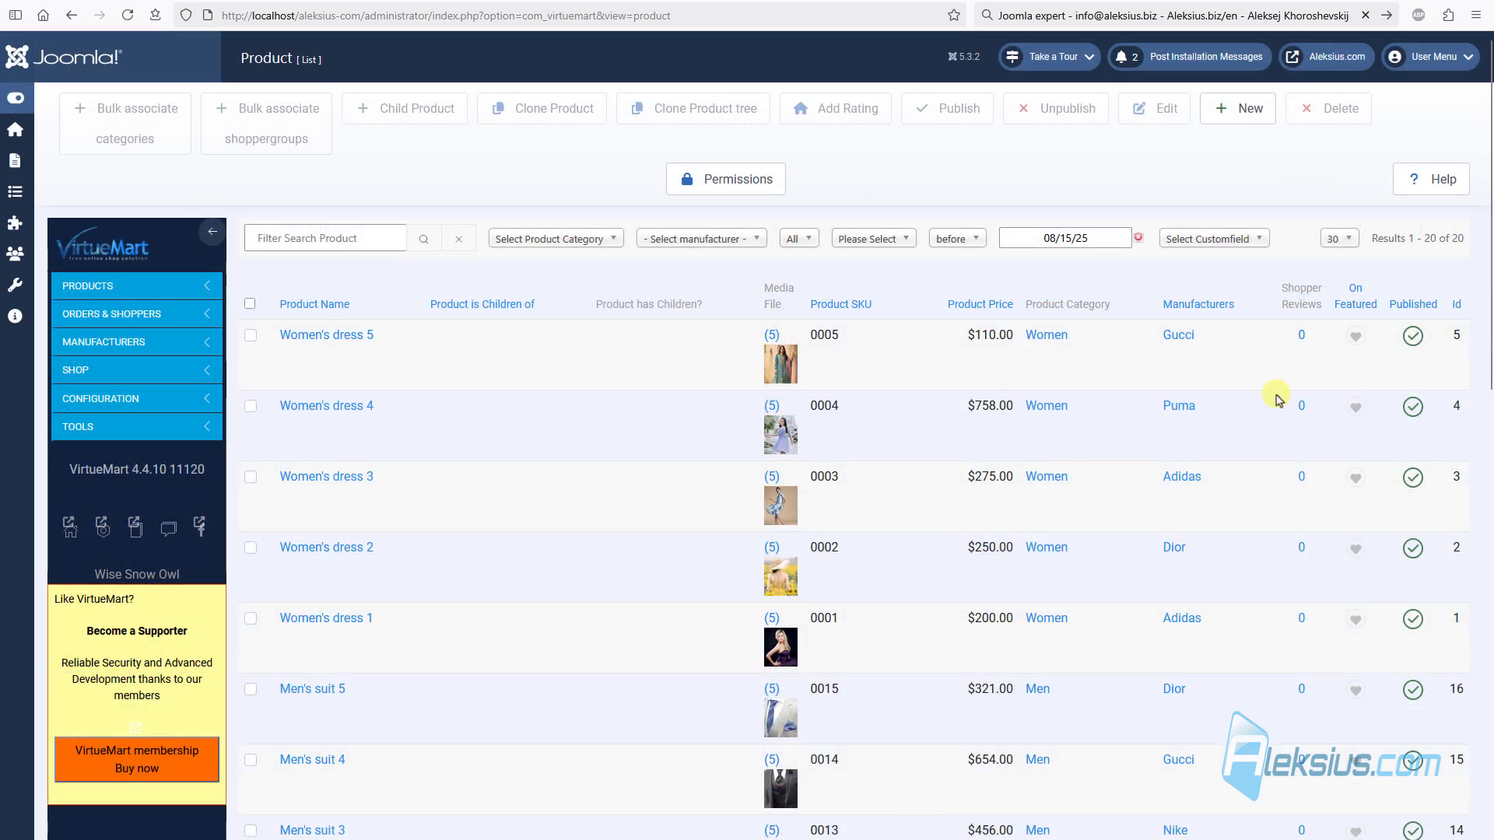
{"action": "scroll", "coordinate": [1133, 338], "scroll_direction": "down", "scroll_amount": 12}
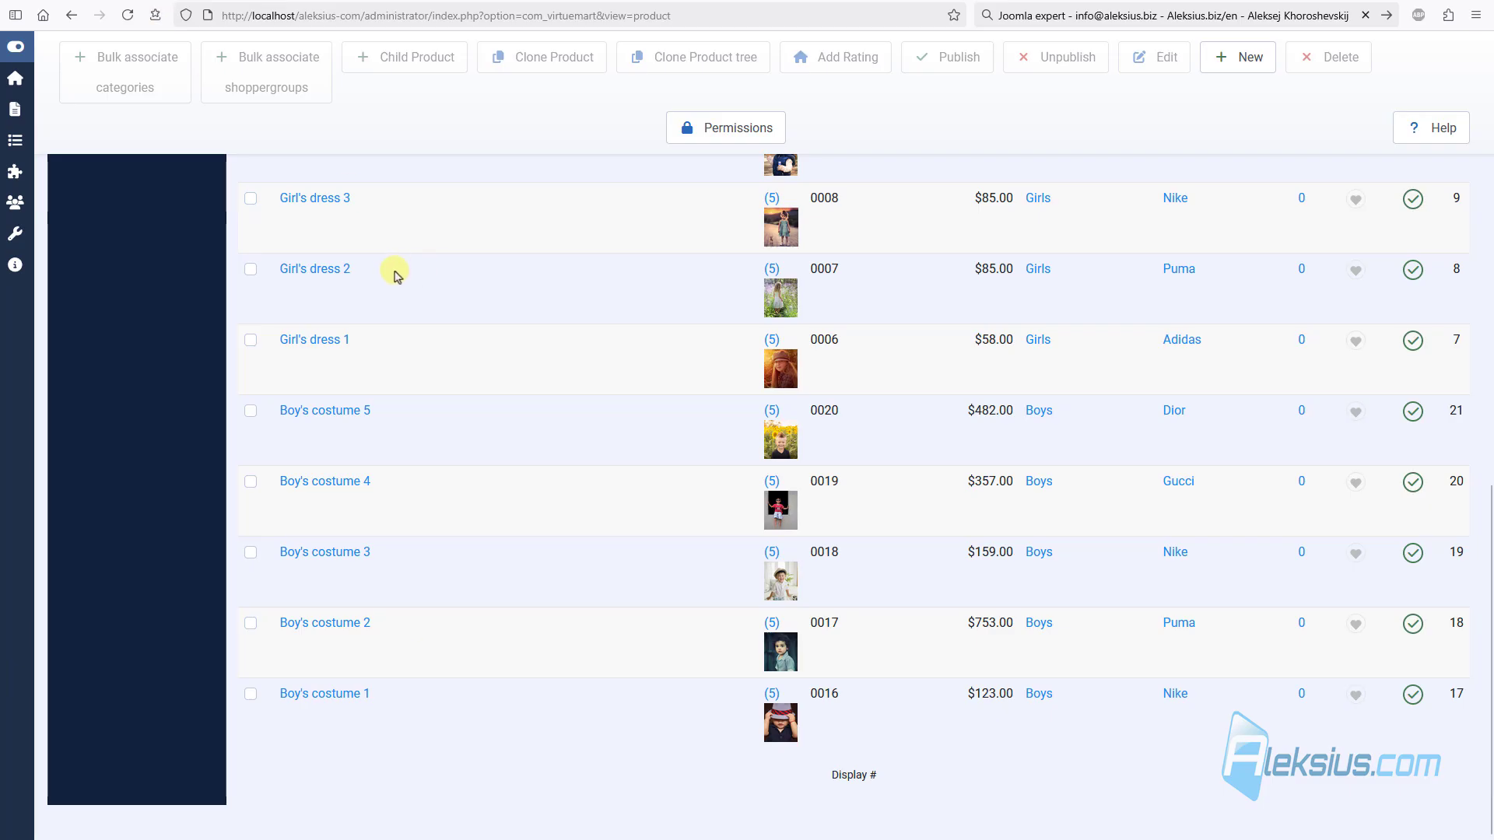
{"action": "scroll", "coordinate": [84, 206], "scroll_direction": "up", "scroll_amount": 4}
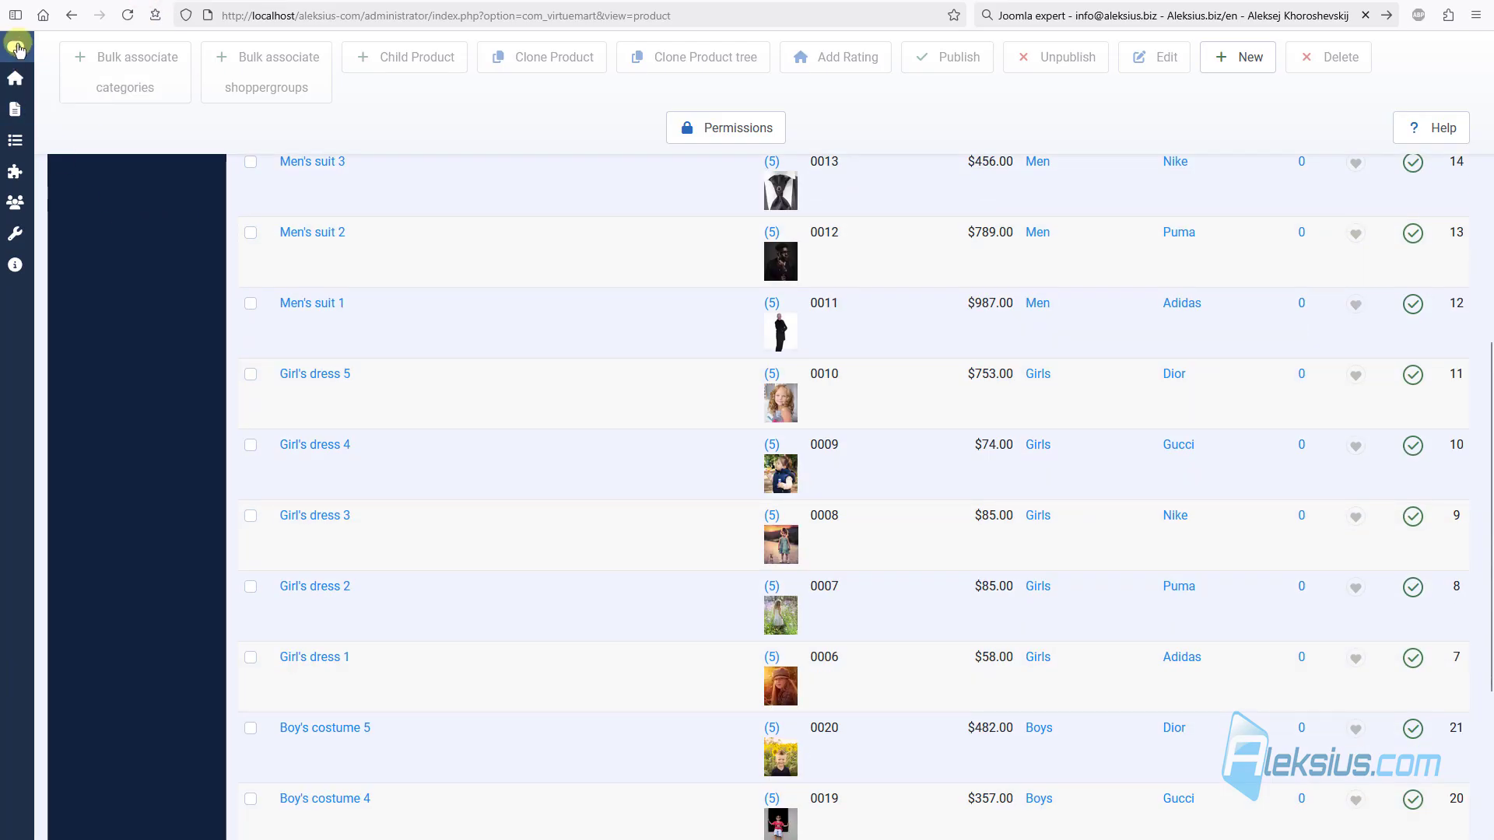
Step: Open the Women item in the Main Menu, reset its manufacturer selection to Please Select, and save and close it
{"action": "scroll", "coordinate": [266, 306], "scroll_direction": "up", "scroll_amount": 8}
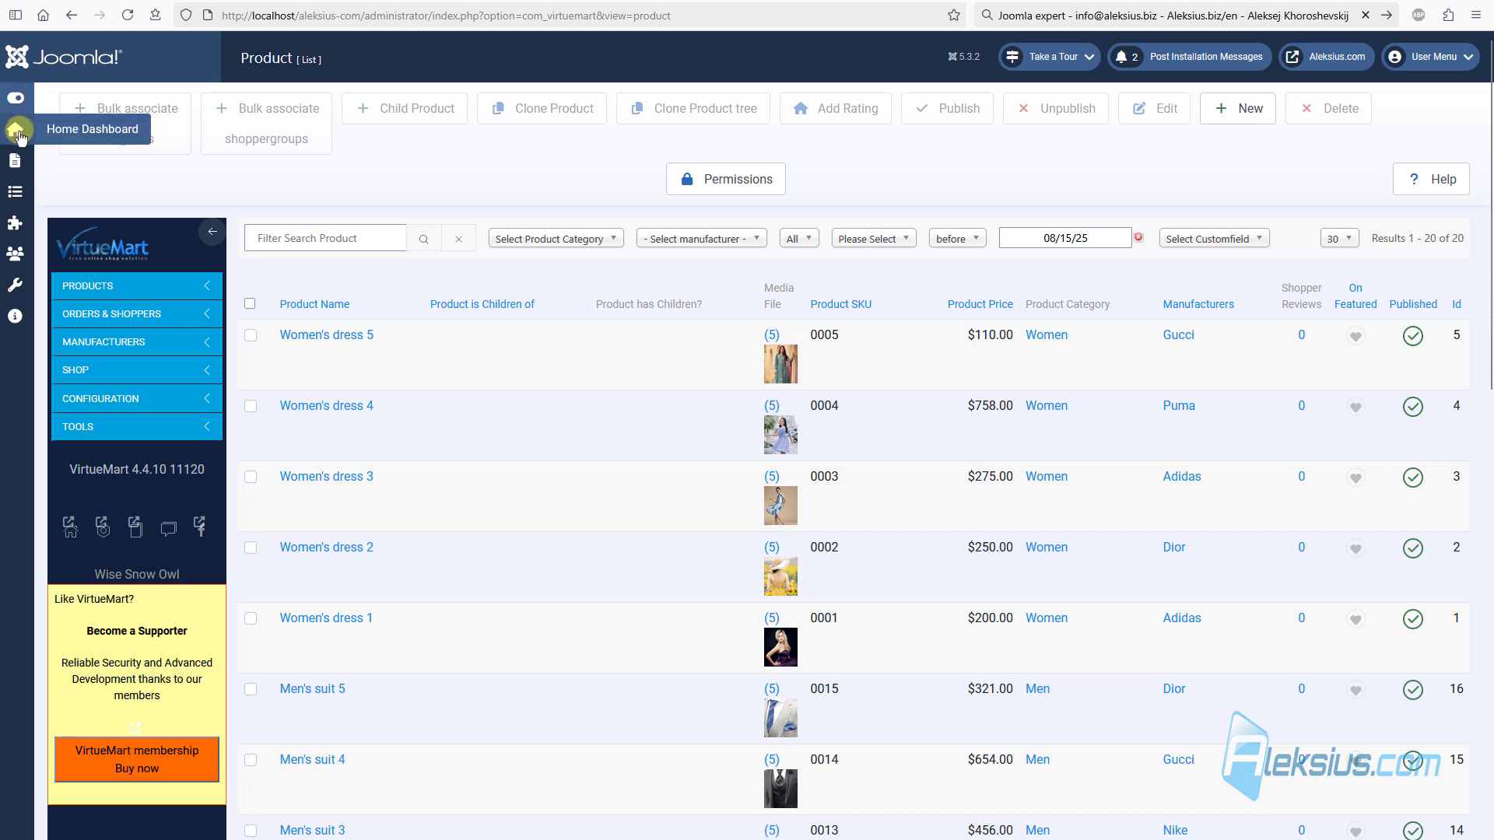
{"action": "left_click", "coordinate": [15, 191]}
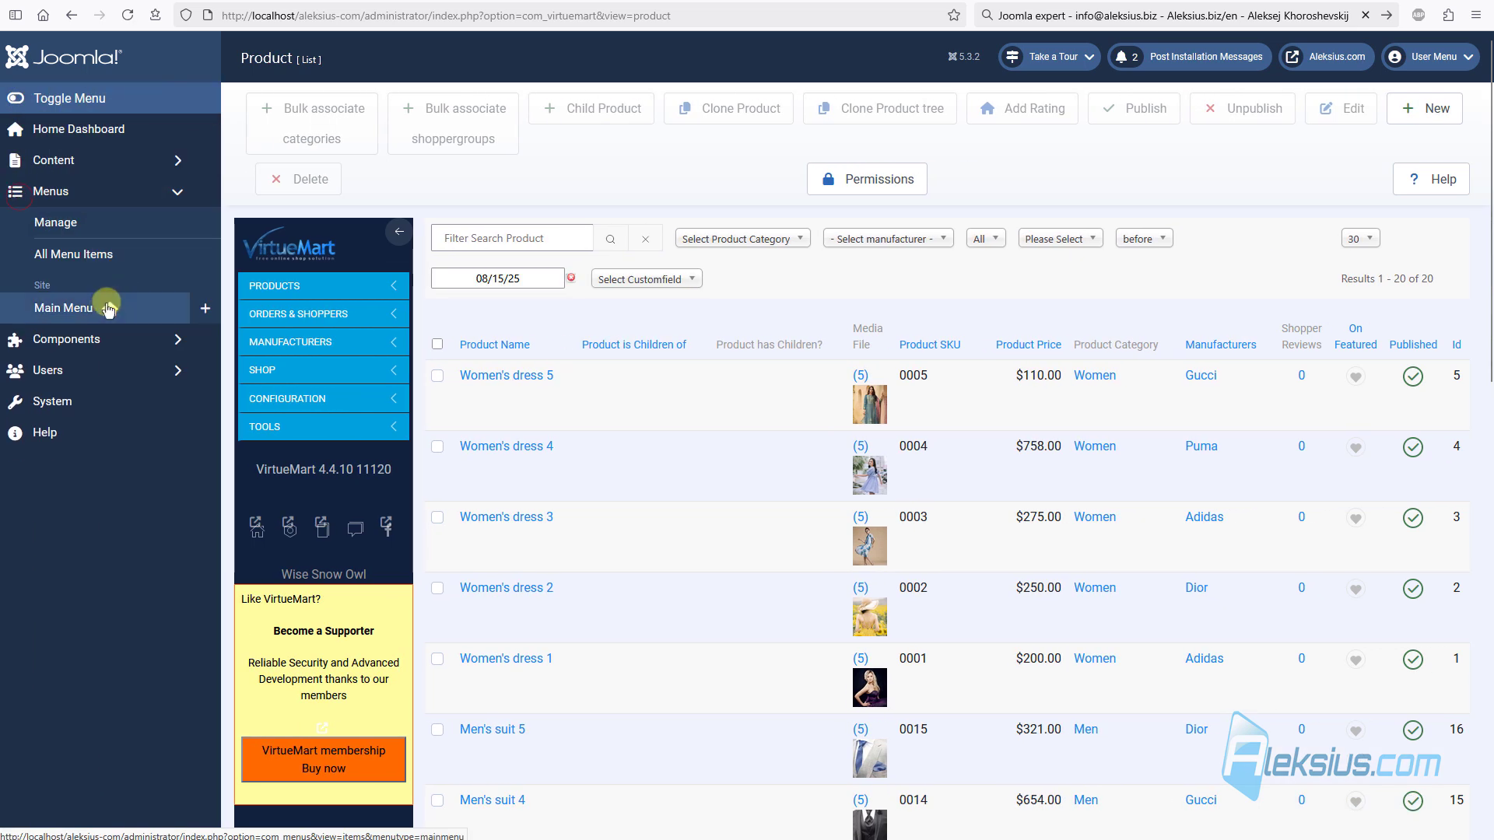
{"action": "left_click", "coordinate": [62, 307]}
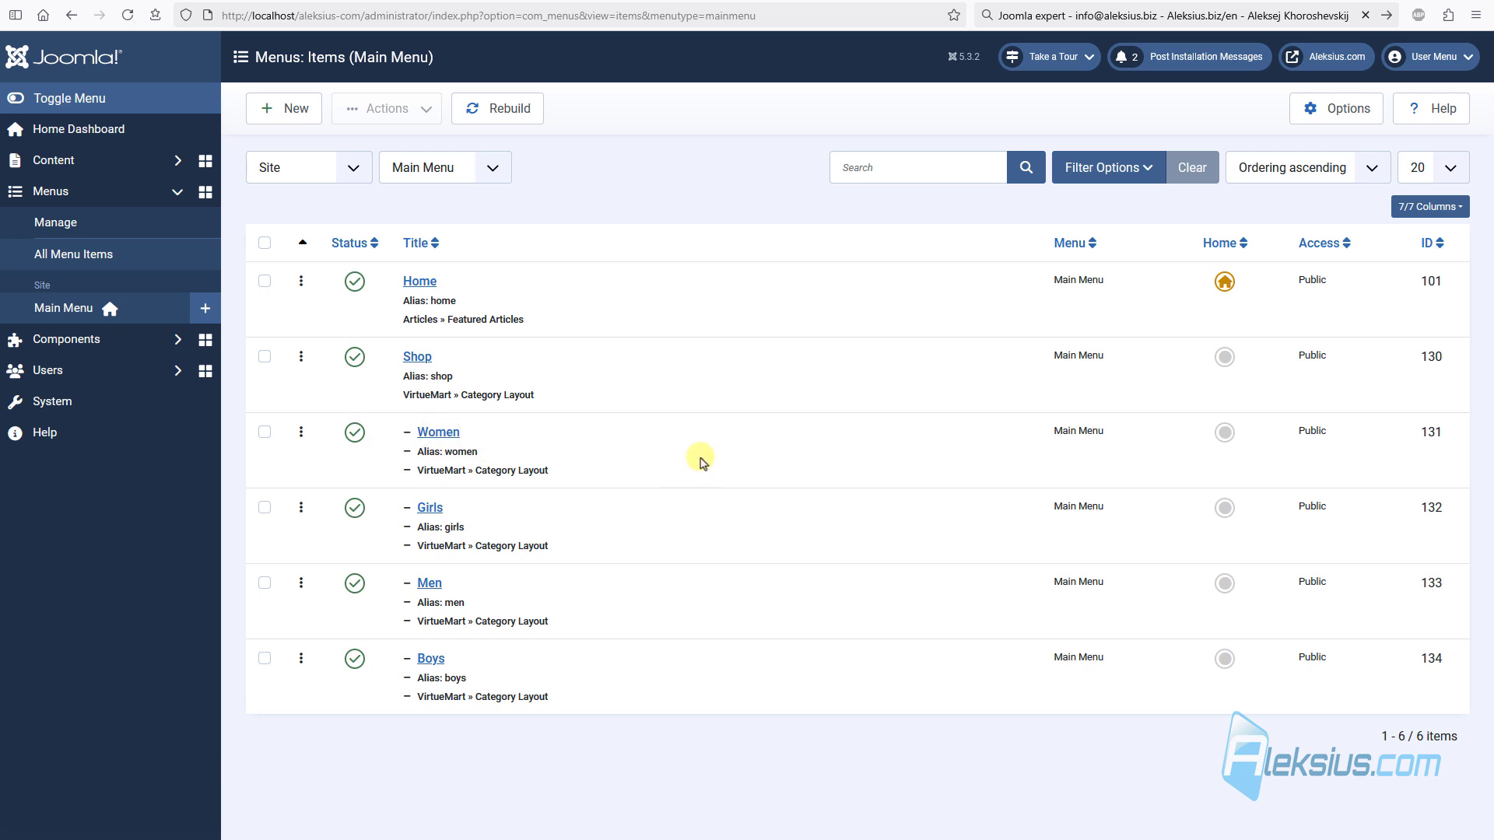
{"action": "left_click", "coordinate": [438, 433]}
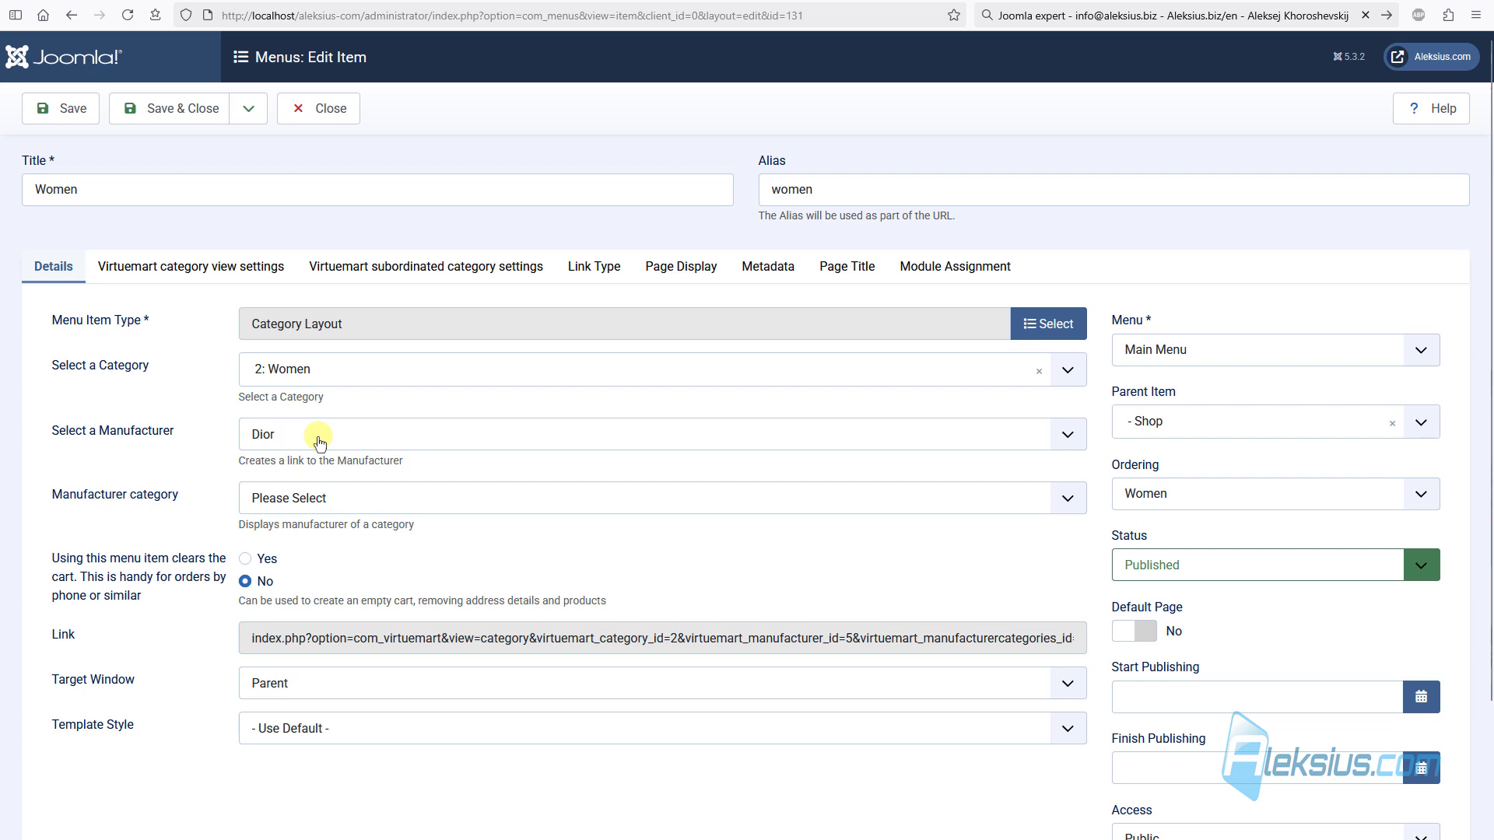
{"action": "left_click", "coordinate": [318, 438]}
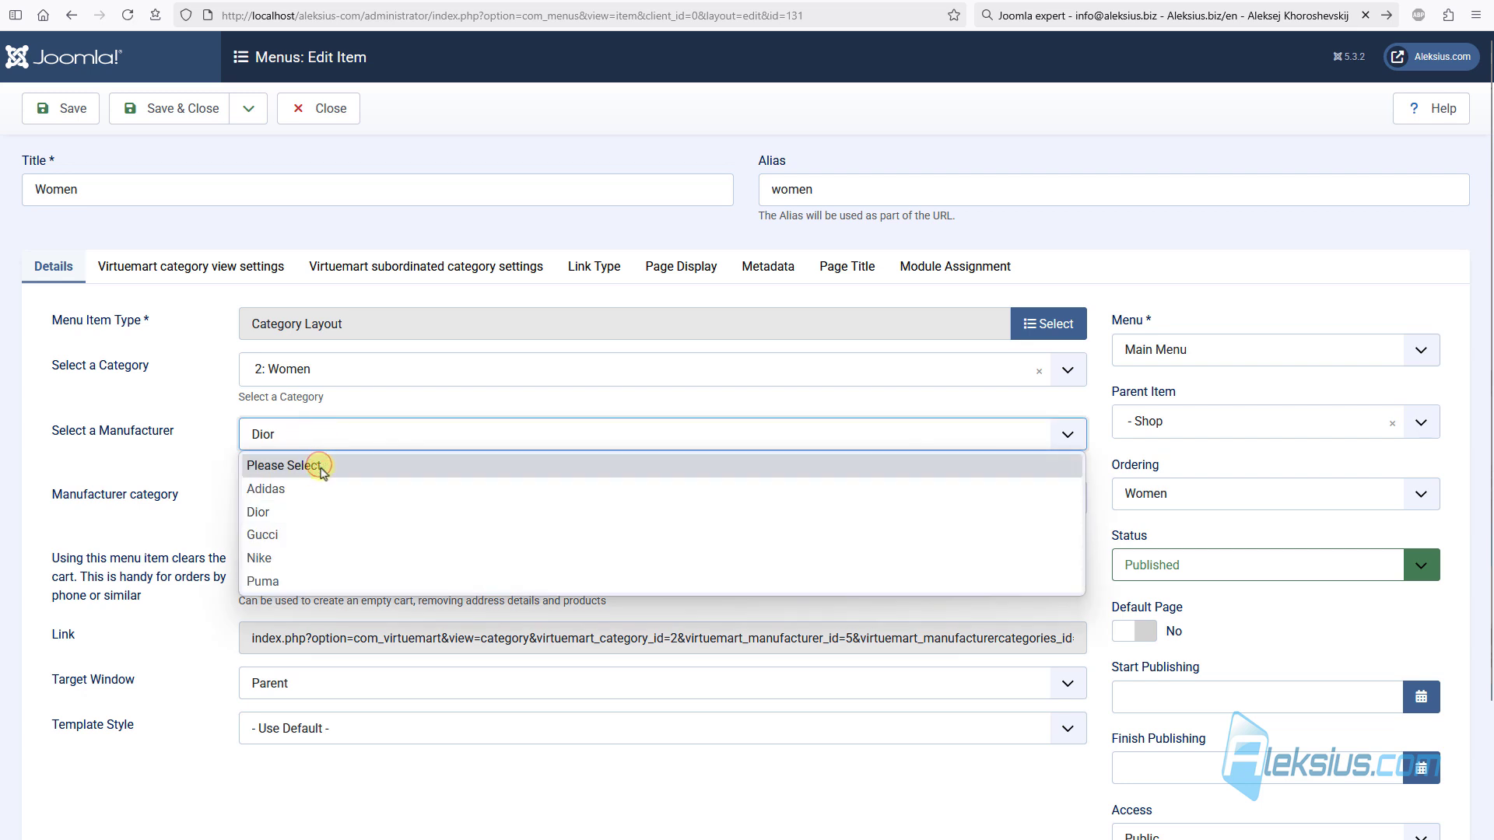
{"action": "left_click", "coordinate": [320, 467]}
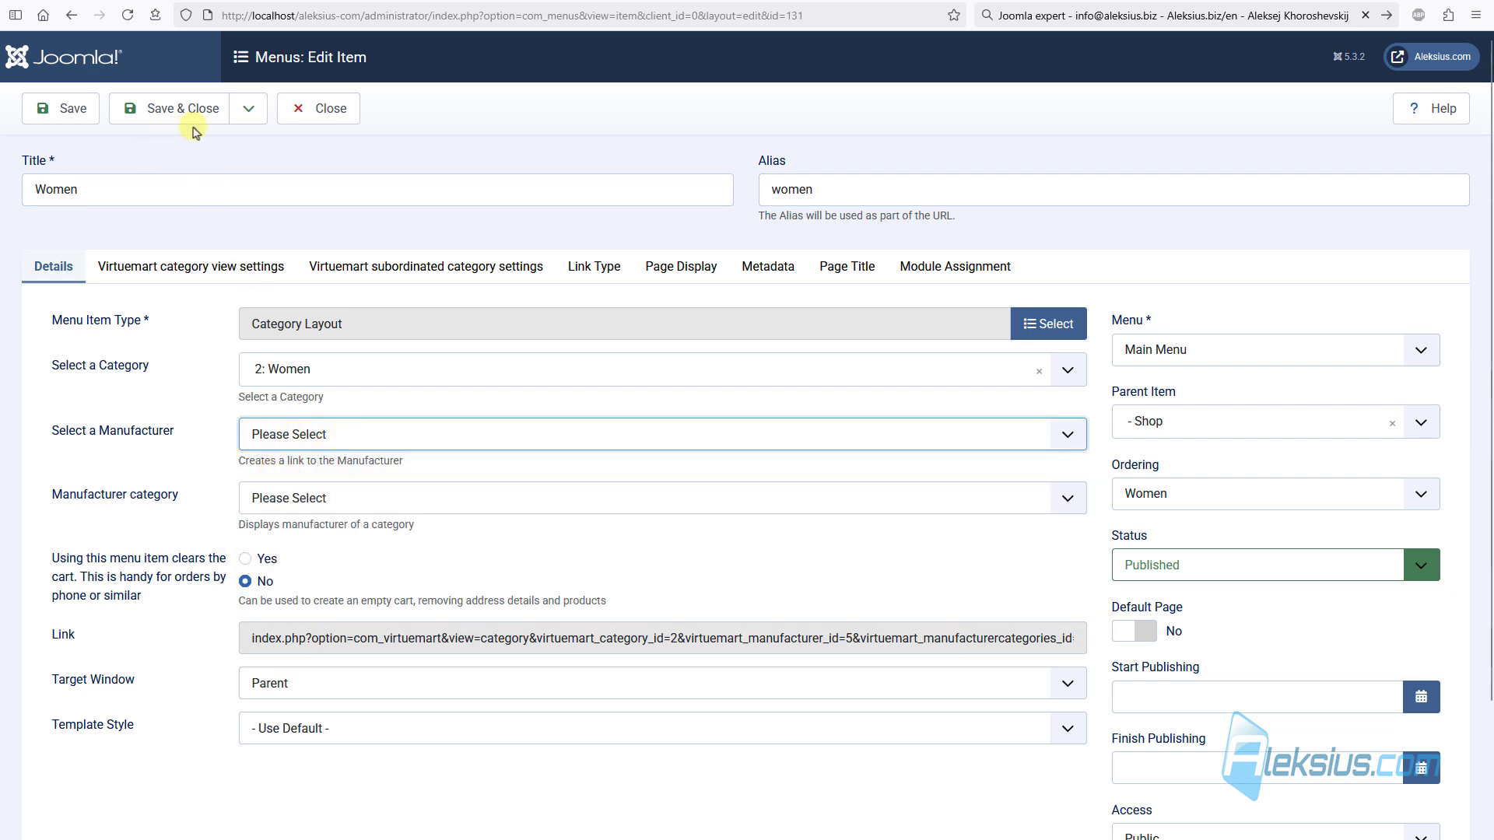
{"action": "left_click", "coordinate": [194, 133]}
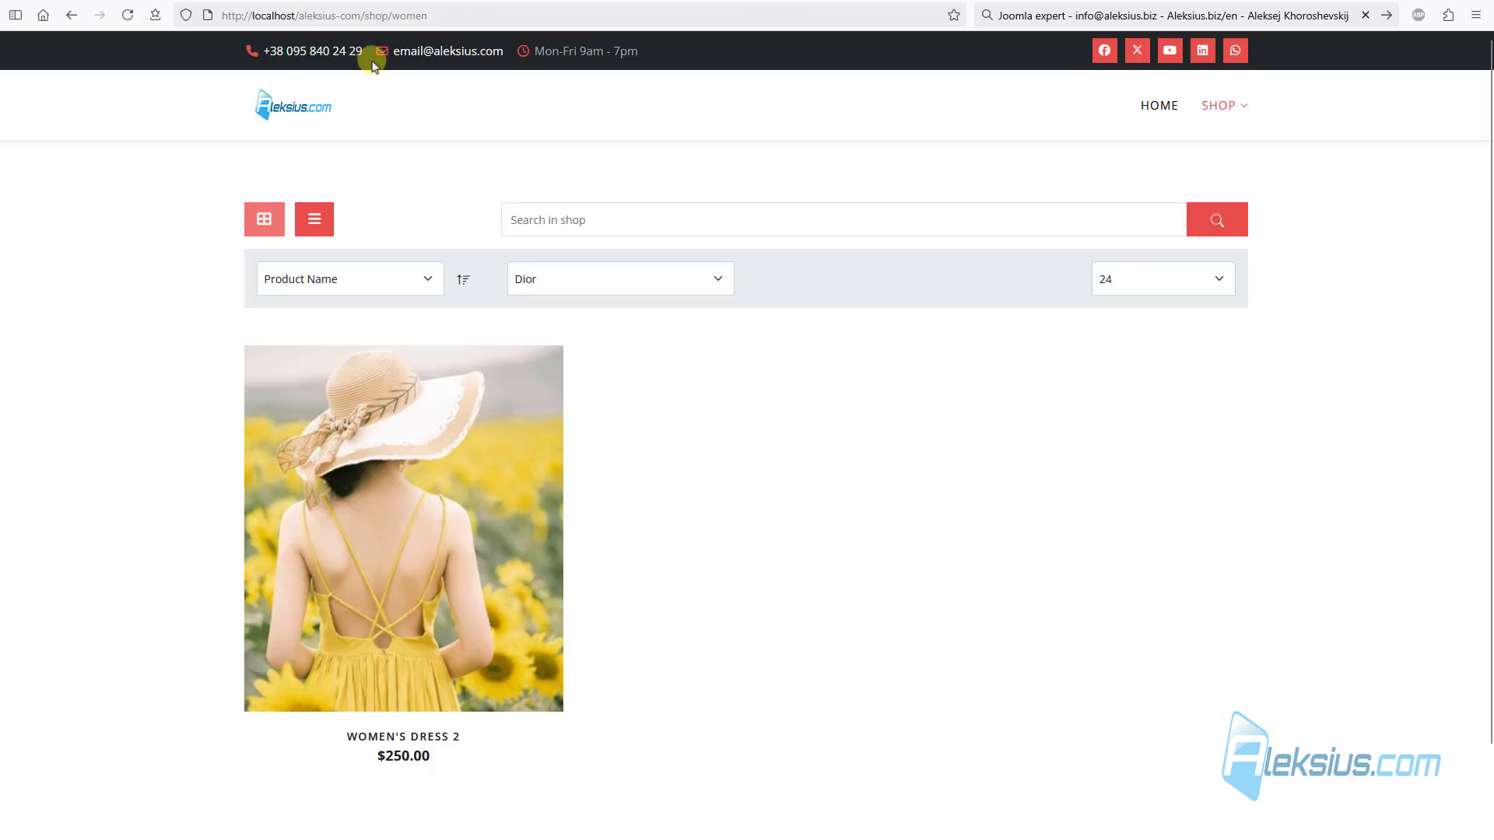
Step: Switch to the storefront, reload the Women category page, and look through its products
{"action": "key", "text": "F5"}
{"action": "scroll", "coordinate": [664, 418], "scroll_direction": "down", "scroll_amount": 4}
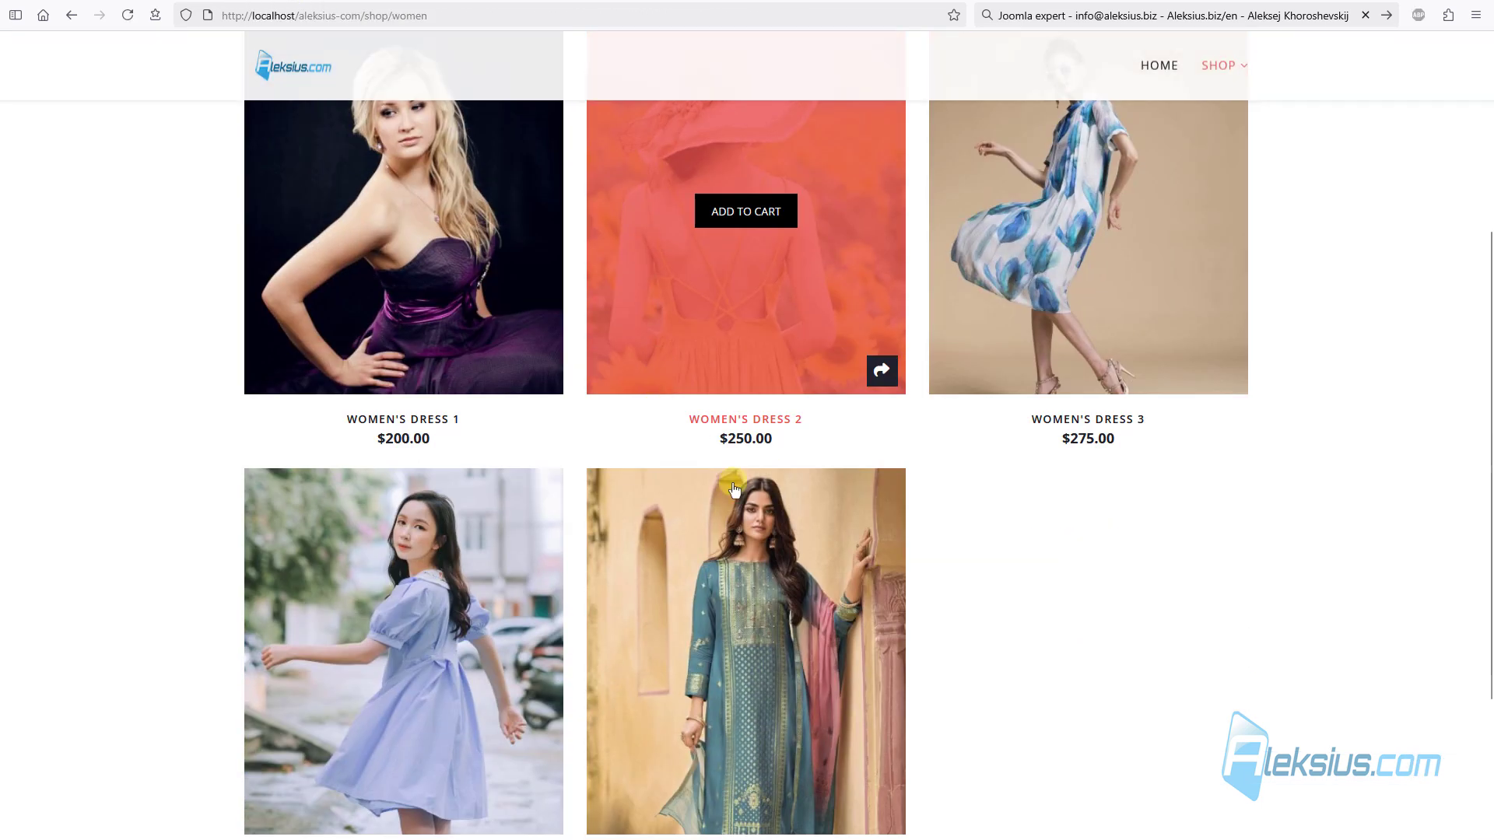
{"action": "scroll", "coordinate": [753, 650], "scroll_direction": "down", "scroll_amount": 3}
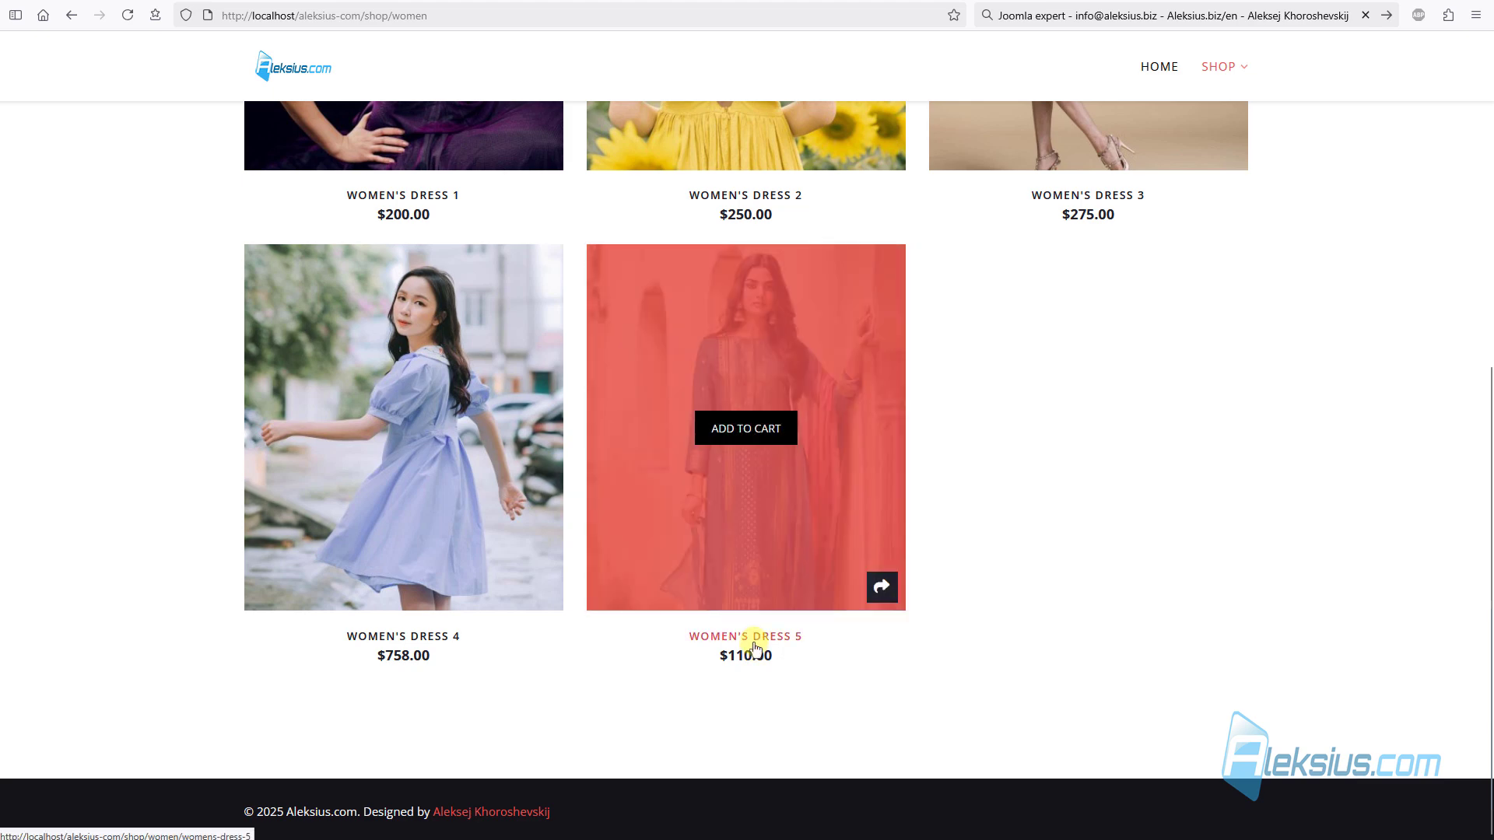
Step: Open the Women's dress 5 product page, view its manufacturer's details, and close the details popup
{"action": "left_click", "coordinate": [755, 645]}
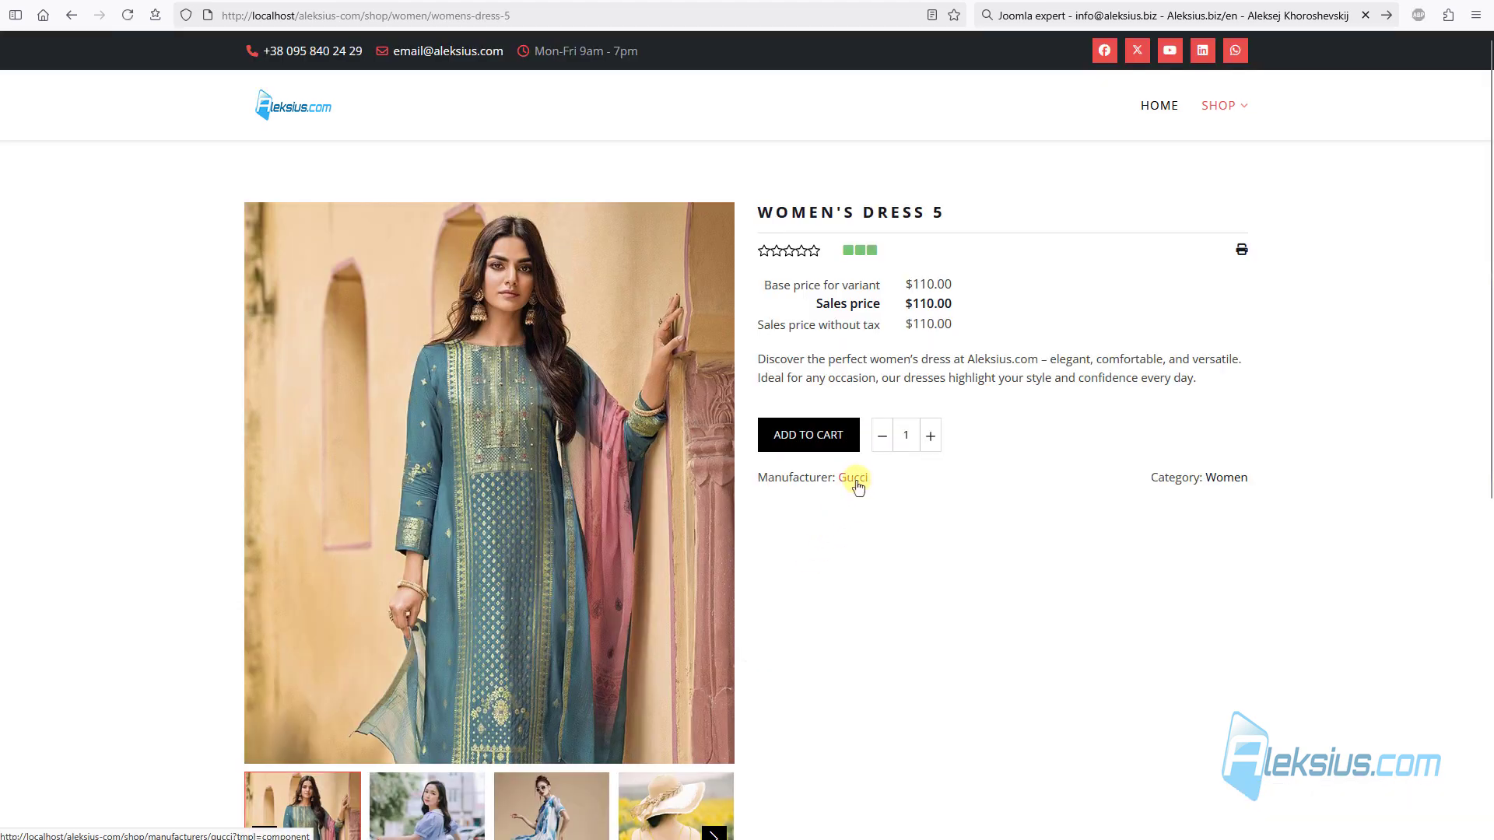
{"action": "left_click", "coordinate": [856, 484]}
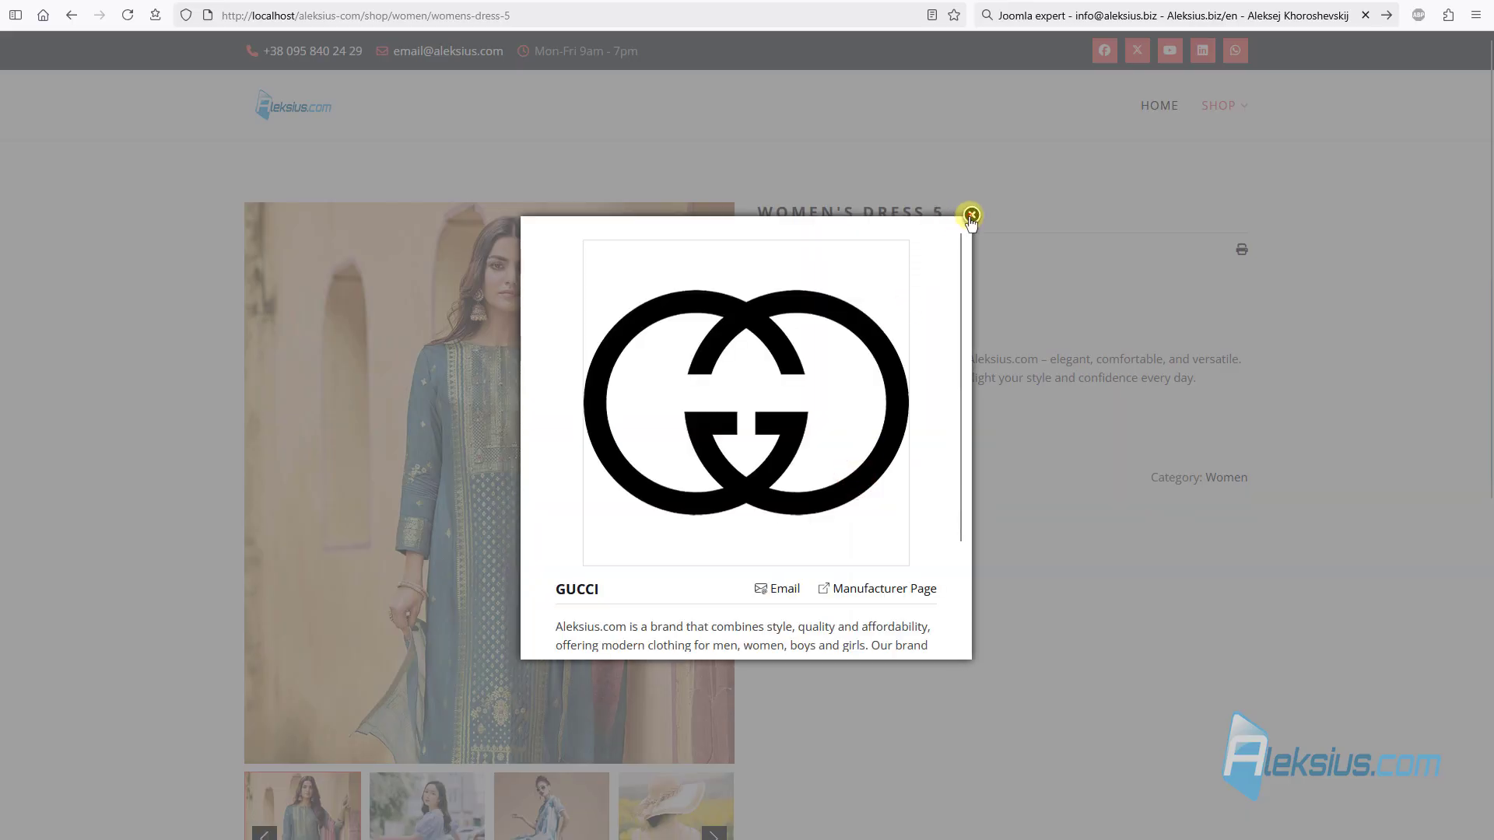
{"action": "left_click", "coordinate": [971, 217]}
{"action": "mouse_move", "coordinate": [1226, 115]}
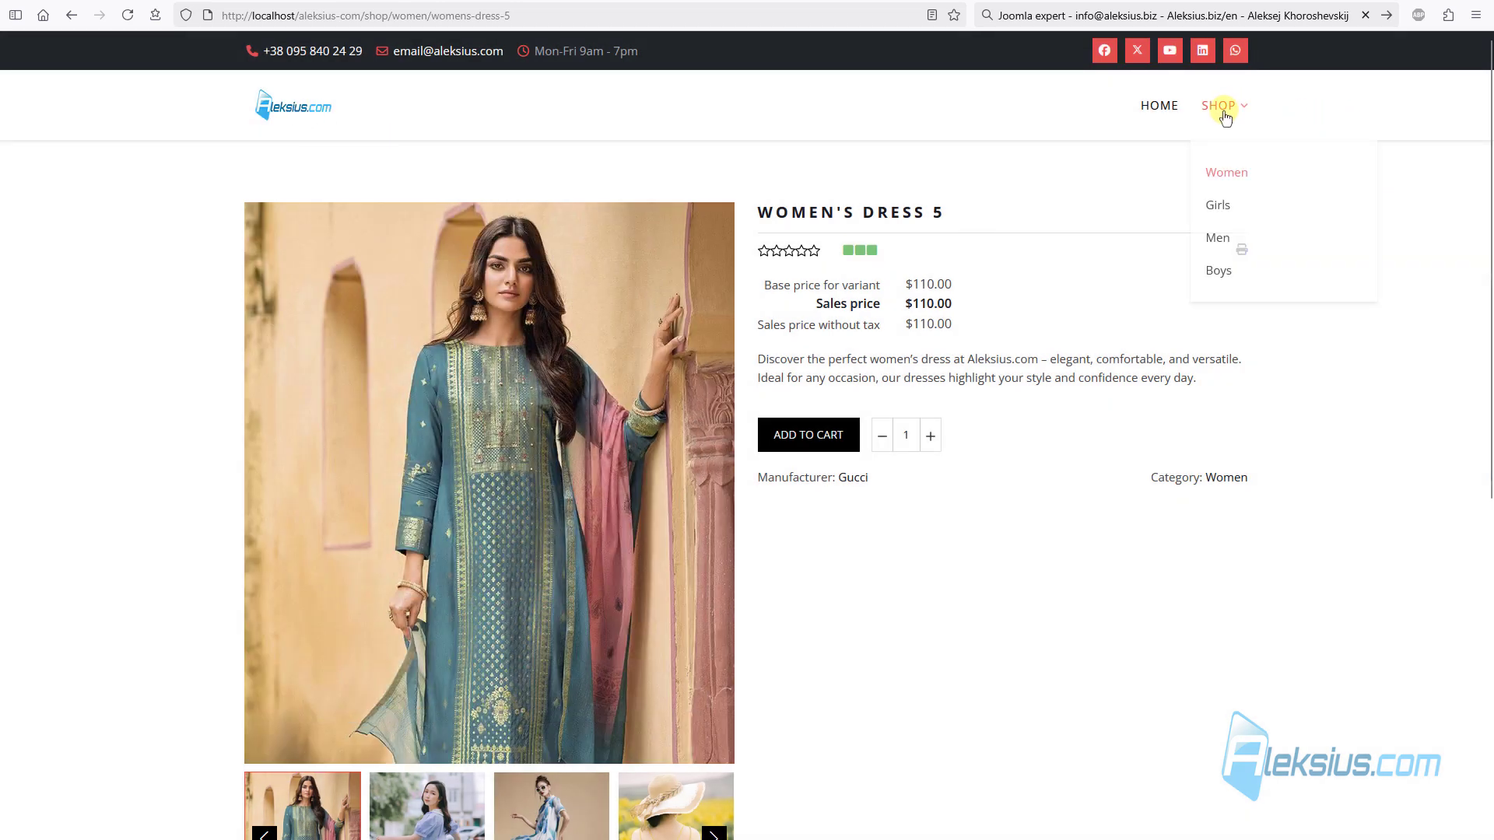